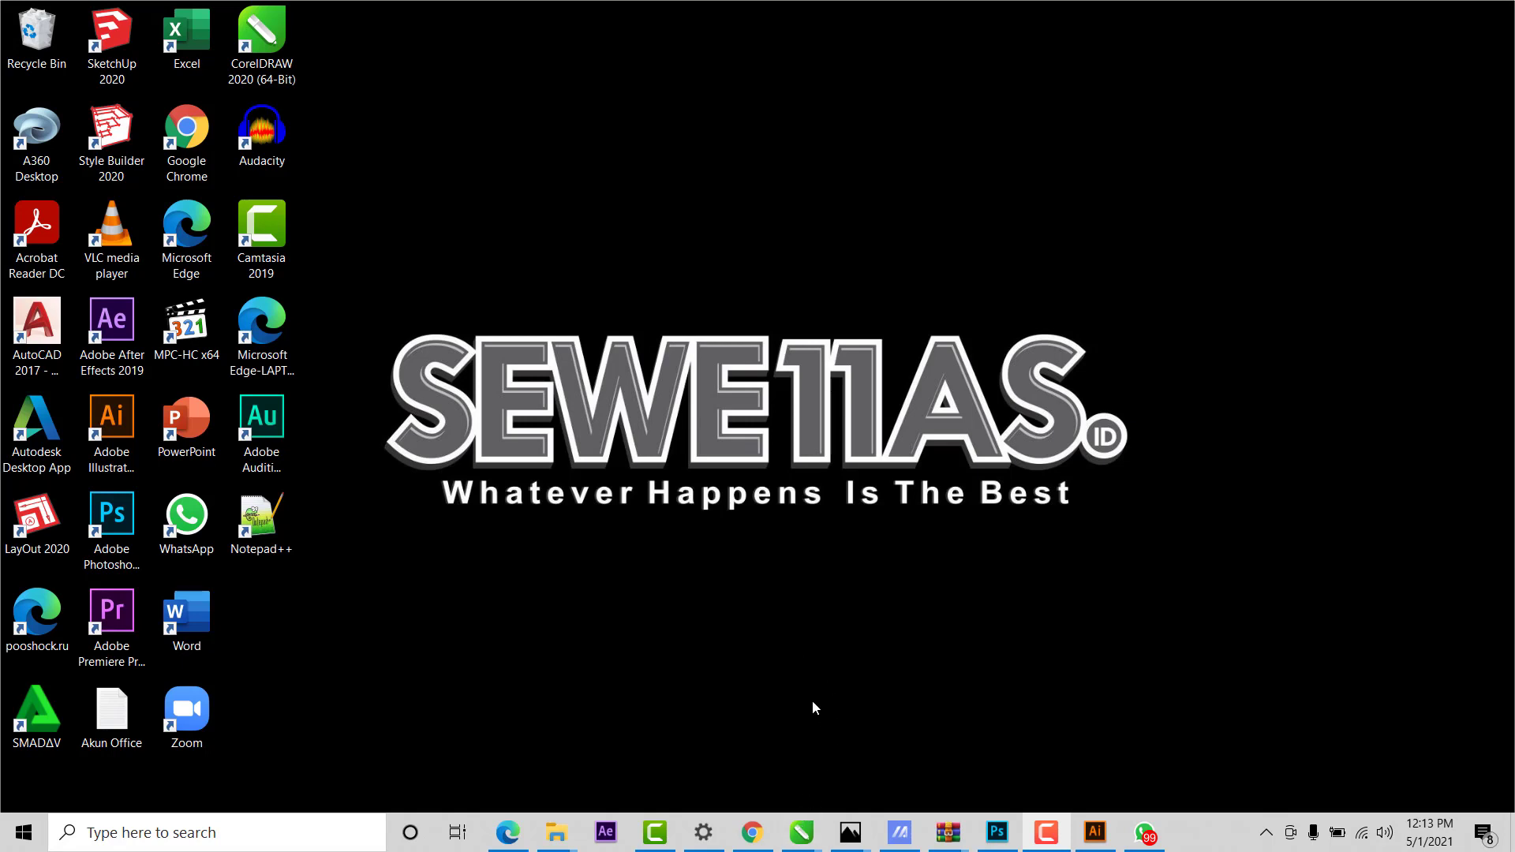
Select every object of the Super Sale example and delete it, leaving a blank page.
mouse_move(802, 832)
click(804, 757)
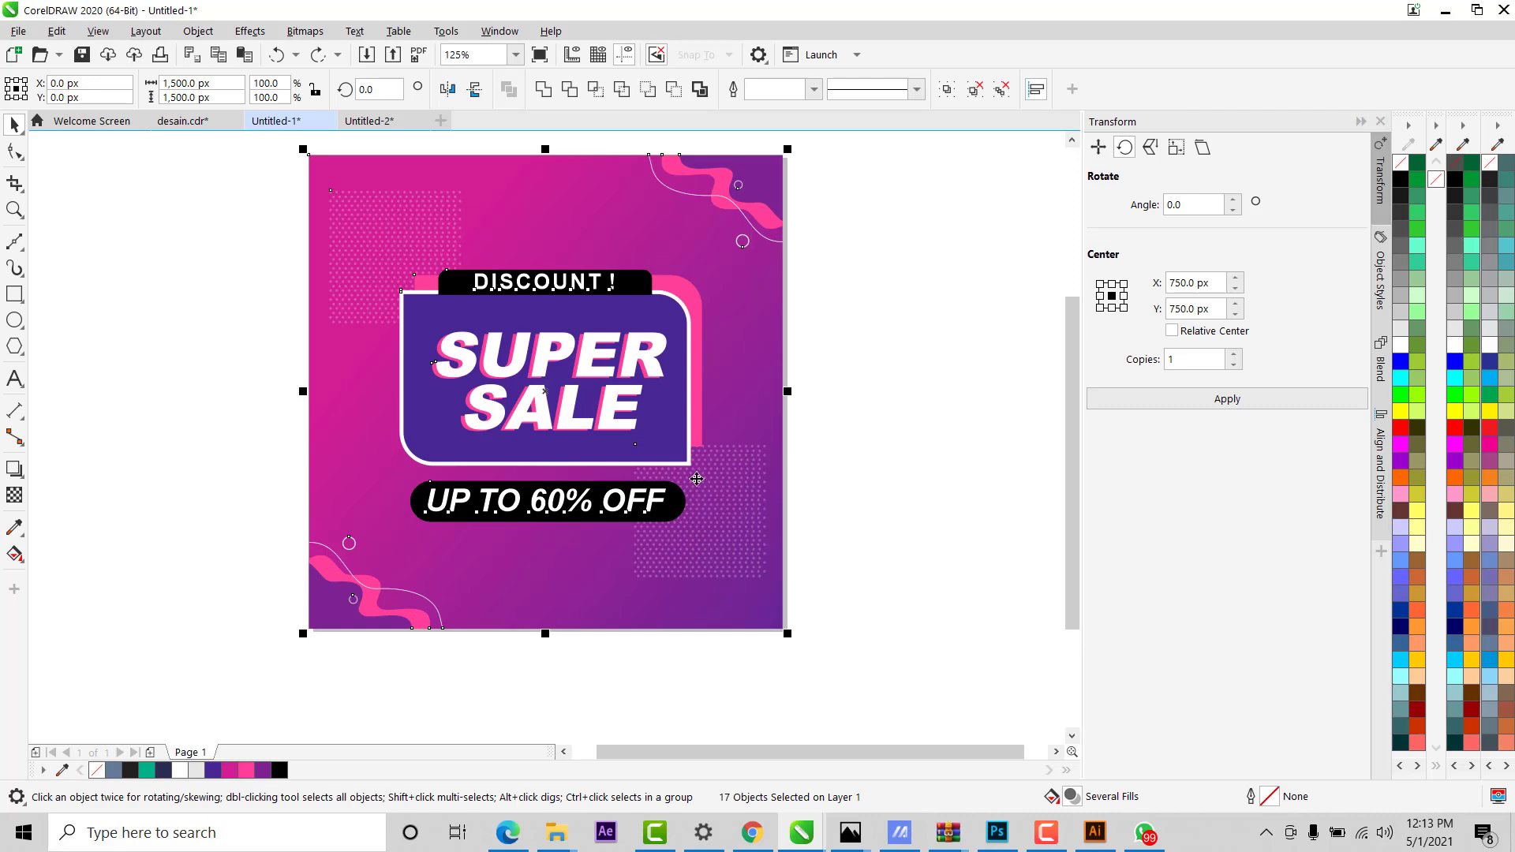
scroll(702, 485, down, 2)
scroll(617, 386, up, 1)
scroll(671, 418, down, 2)
click(778, 495)
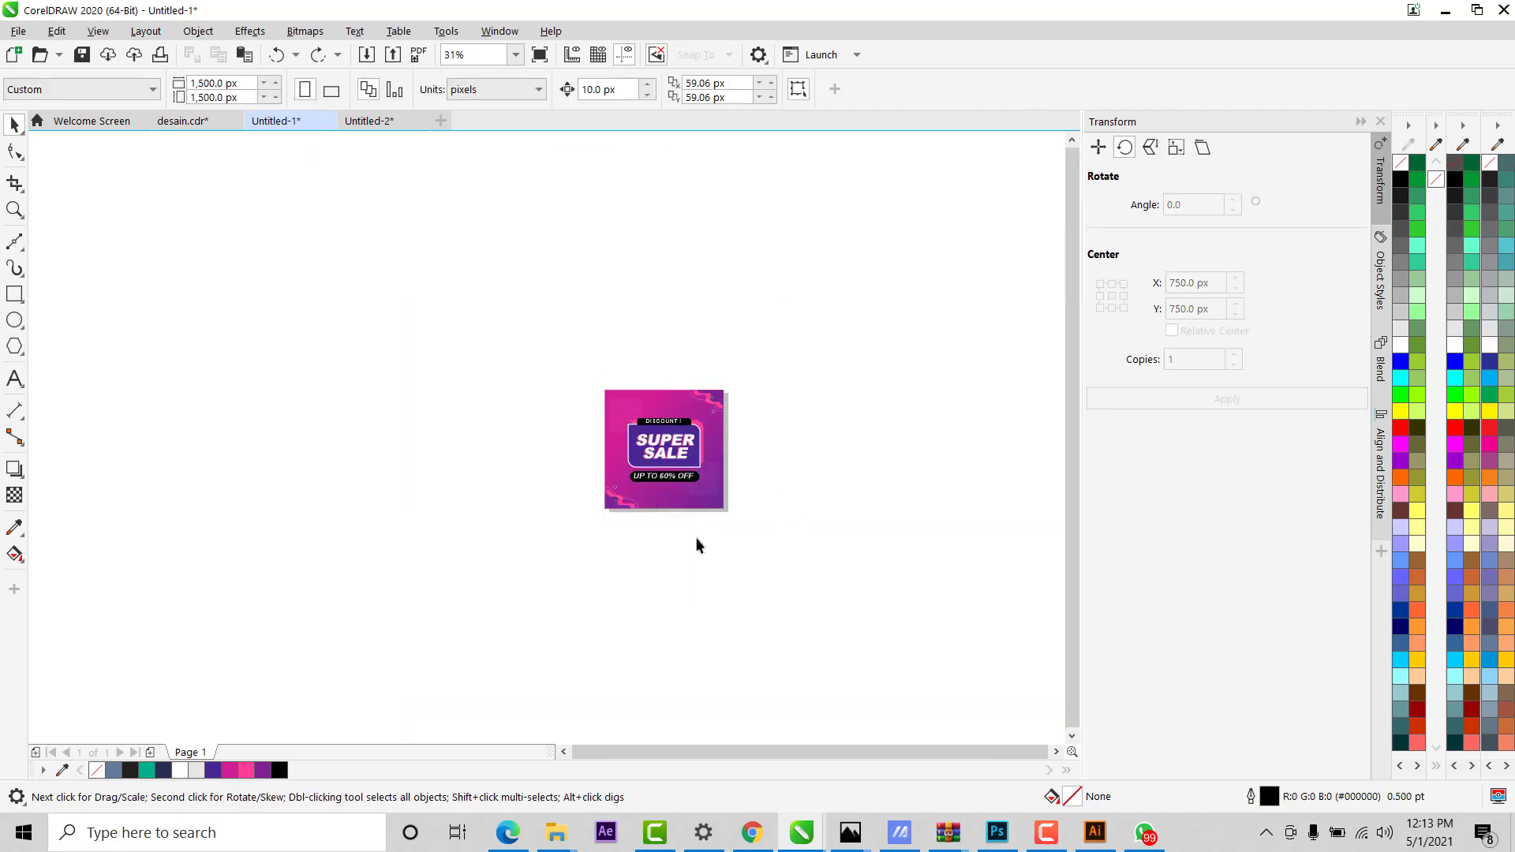
scroll(716, 517, up, 2)
scroll(716, 524, down, 2)
scroll(710, 439, up, 1)
scroll(710, 439, down, 1)
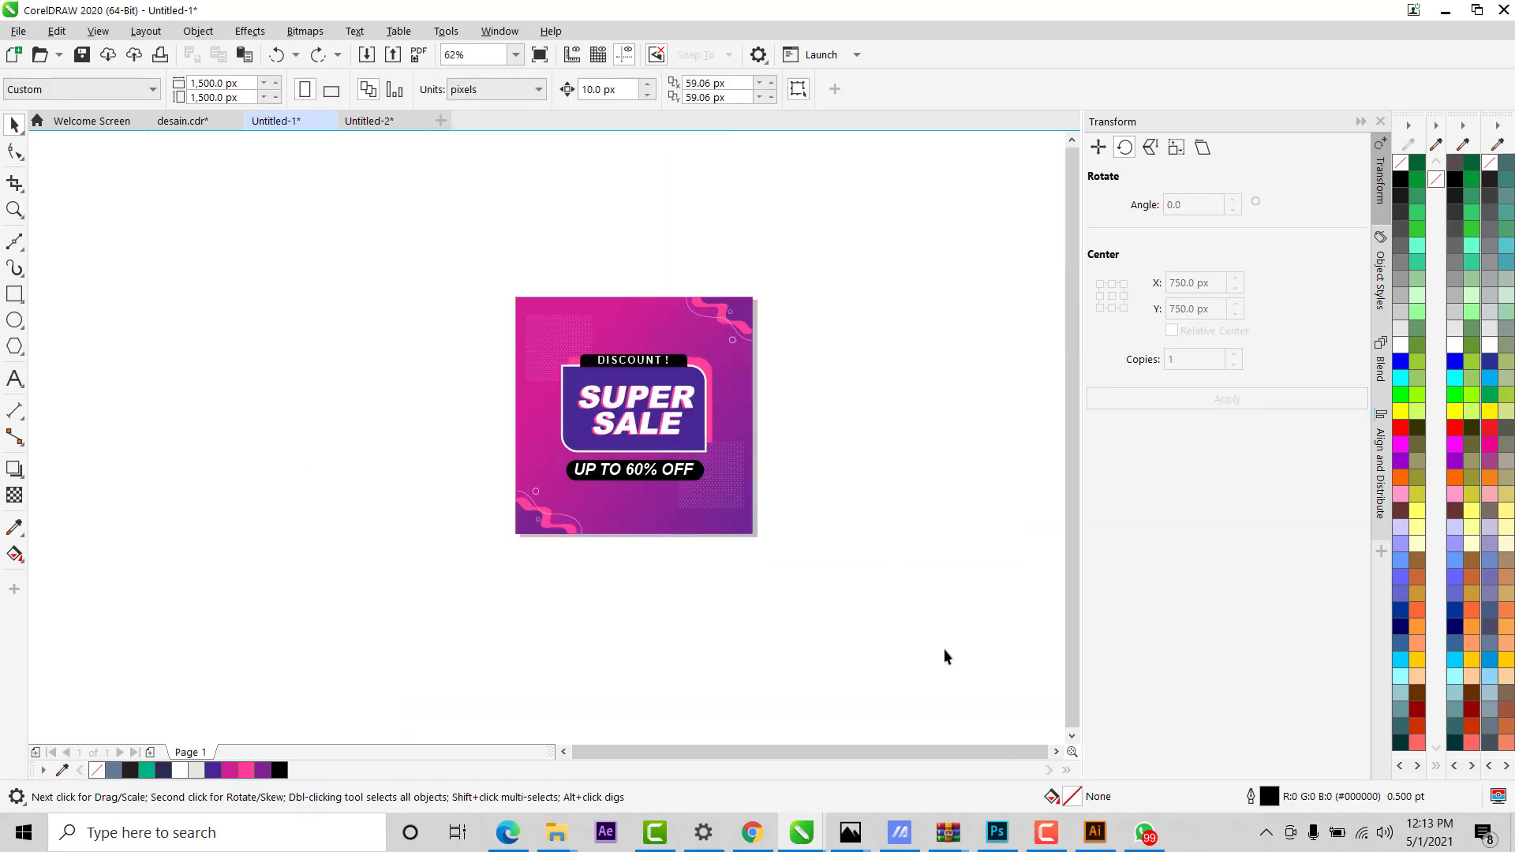
click(602, 362)
scroll(630, 355, down, 2)
key(Delete)
scroll(628, 354, up, 1)
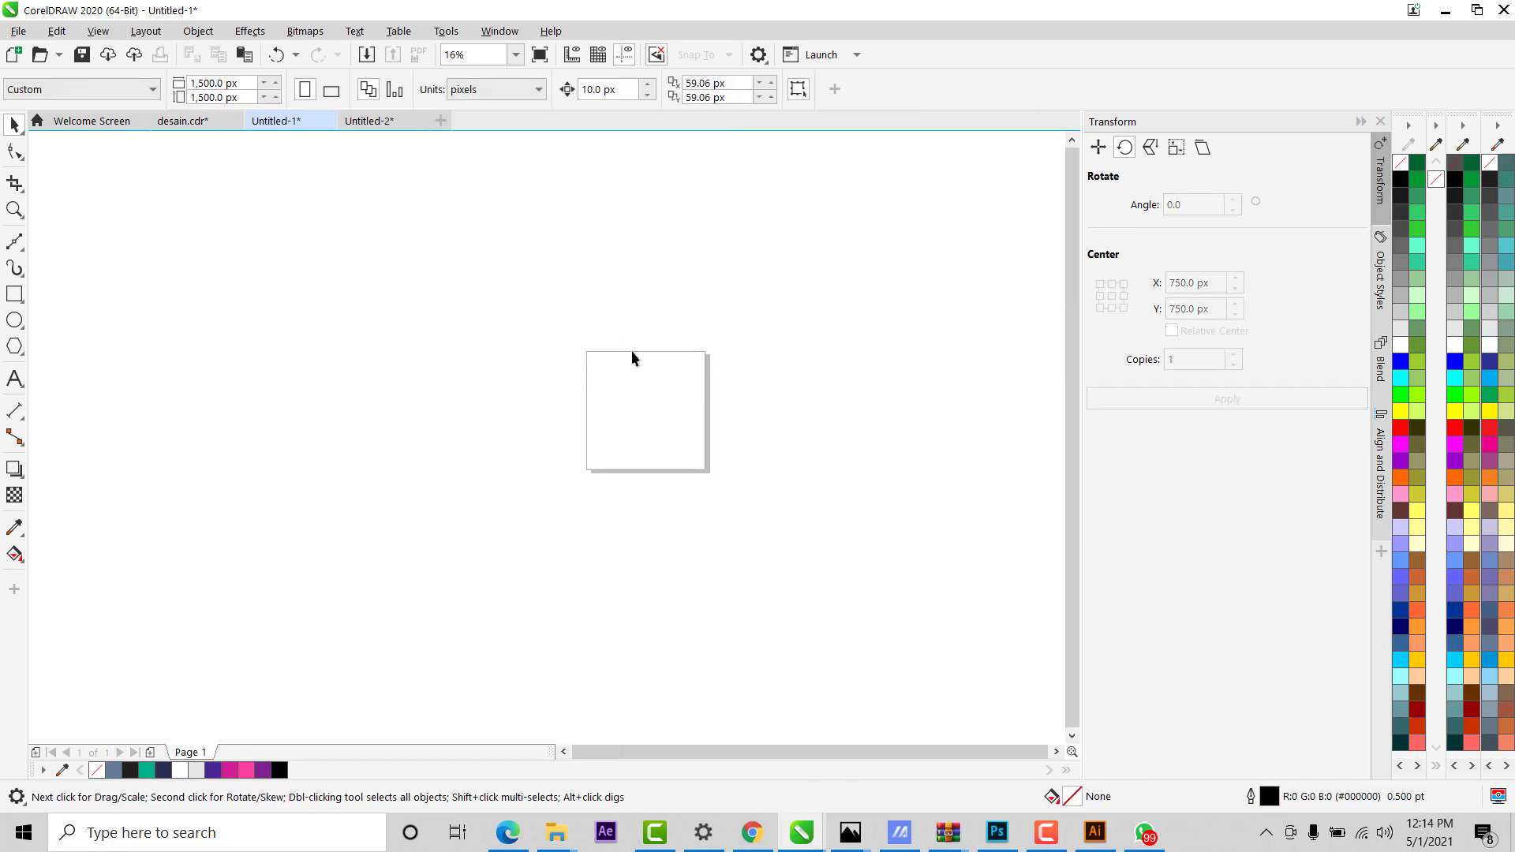
scroll(632, 350, up, 3)
scroll(630, 371, down, 1)
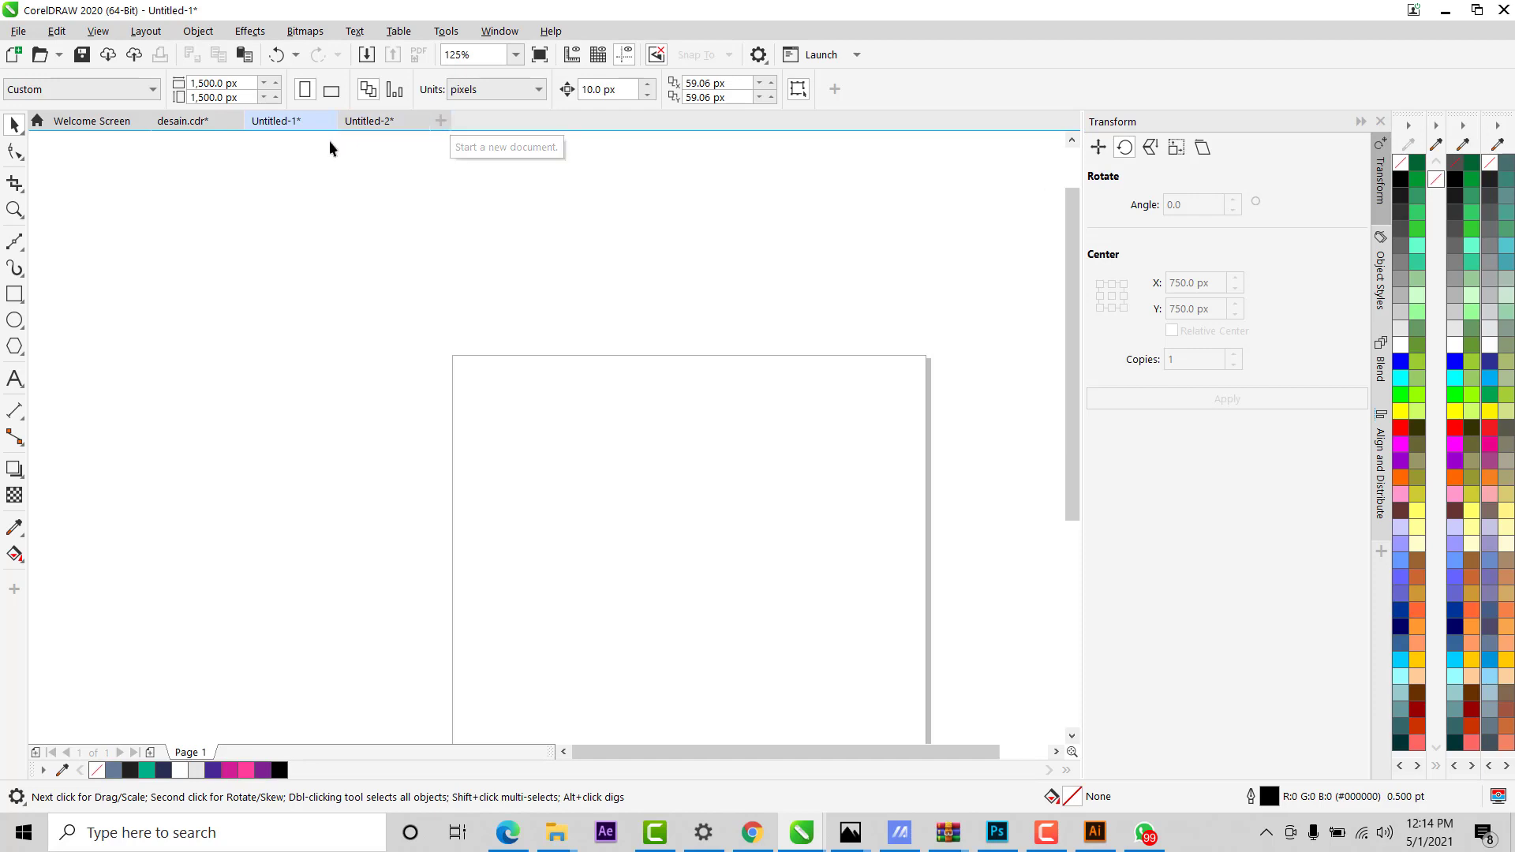
scroll(584, 405, down, 2)
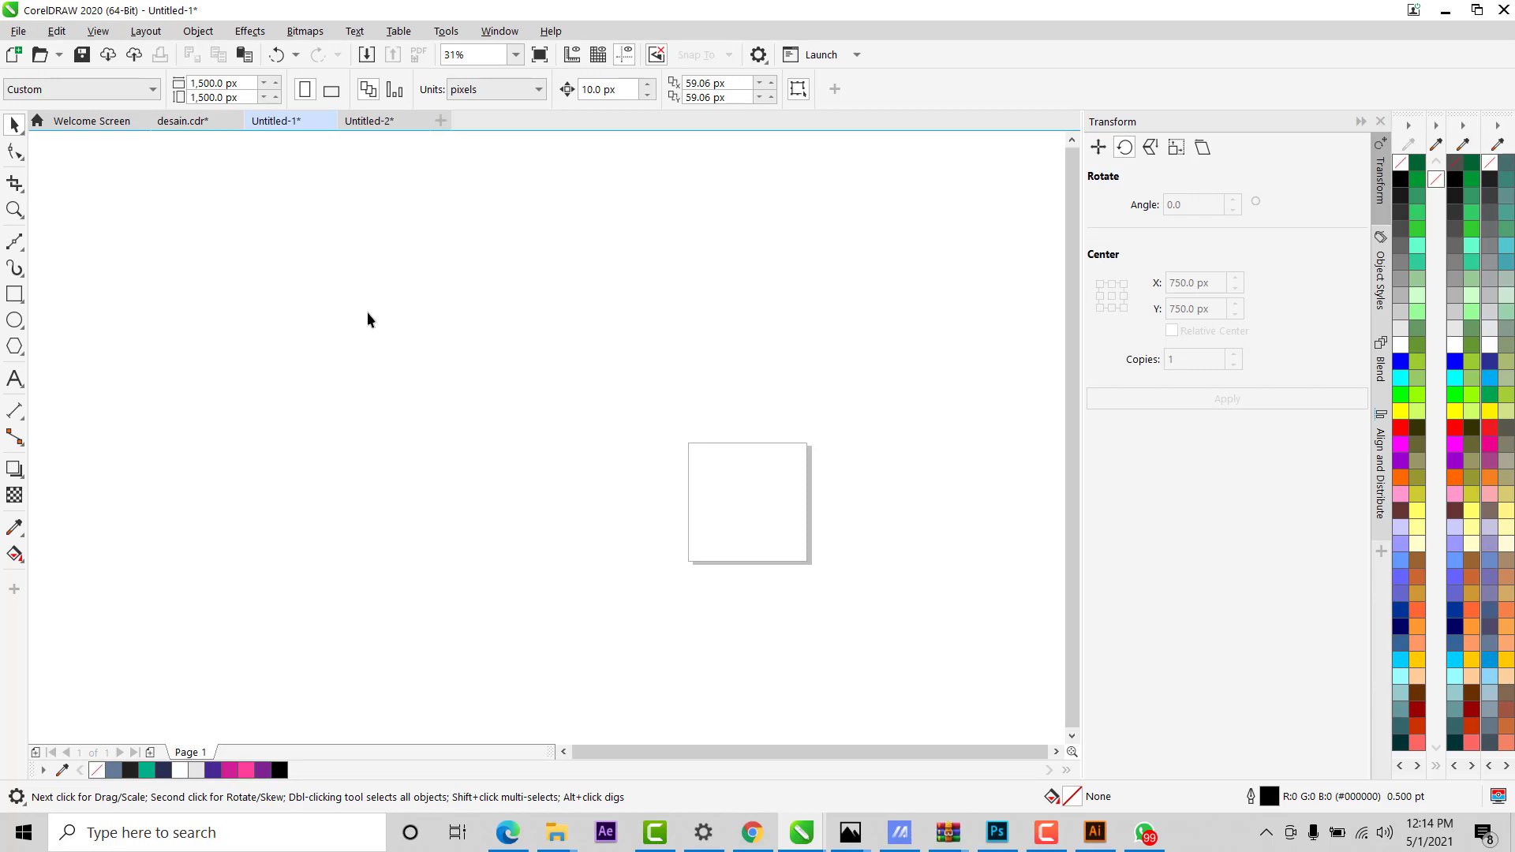
scroll(675, 495, down, 1)
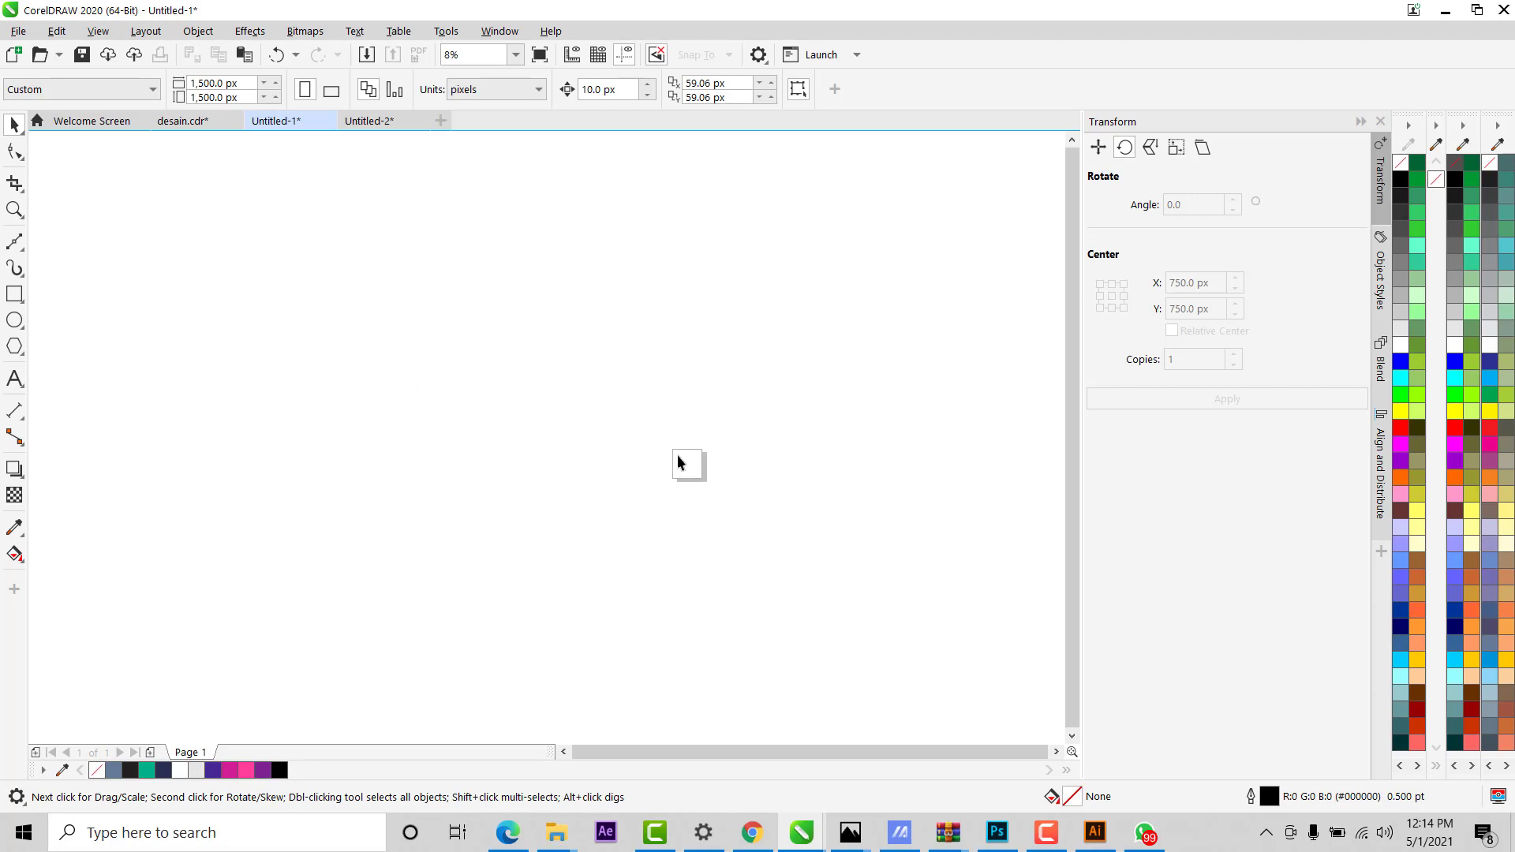
scroll(686, 489, up, 1)
scroll(703, 481, down, 1)
click(120, 89)
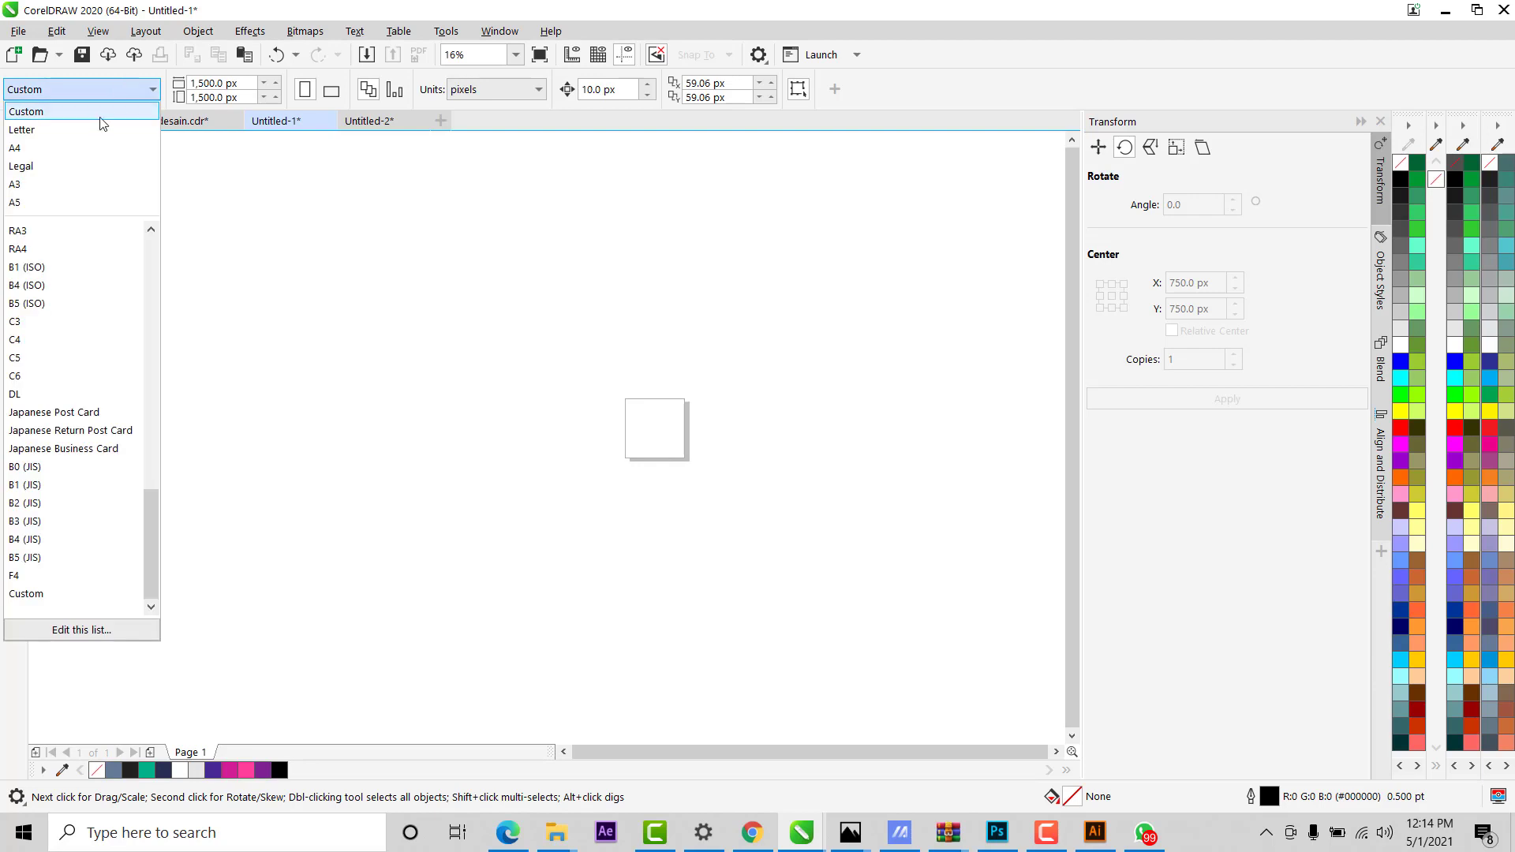
click(101, 120)
scroll(646, 438, up, 1)
scroll(646, 438, up, 2)
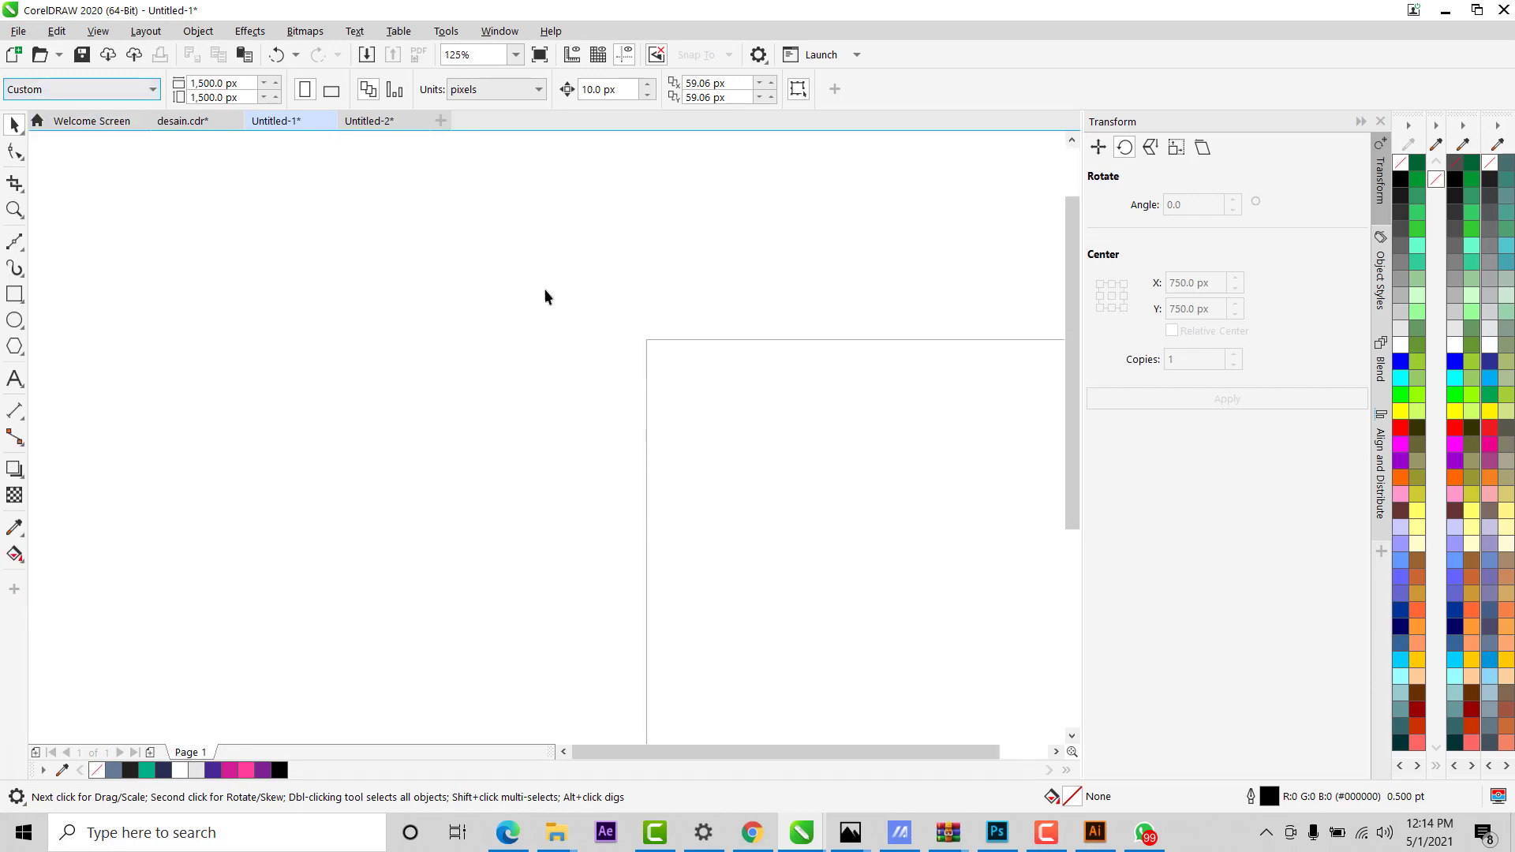
click(476, 89)
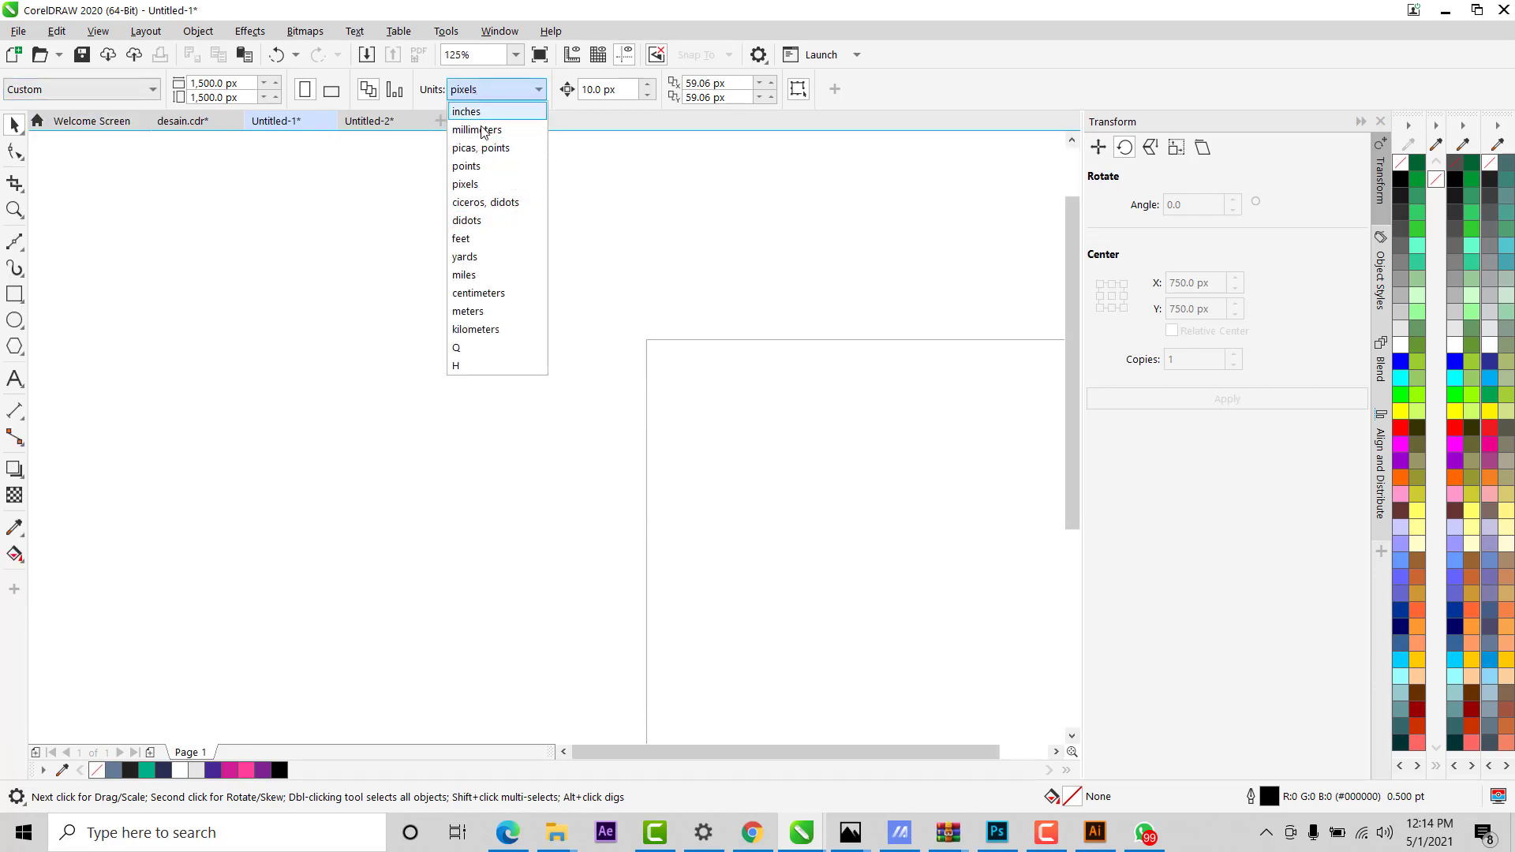
click(489, 187)
scroll(503, 210, down, 1)
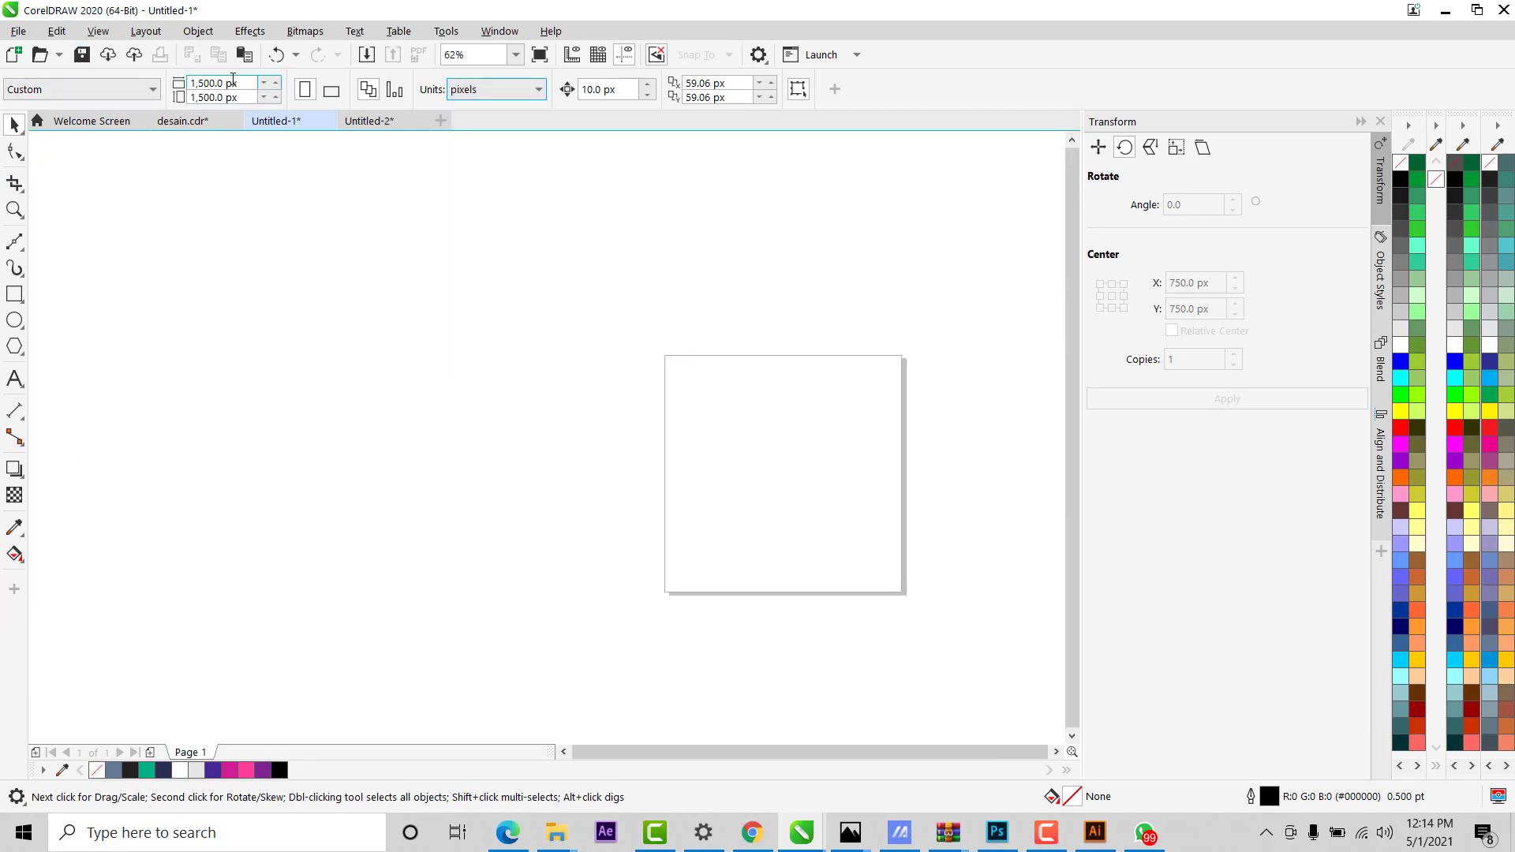
click(240, 82)
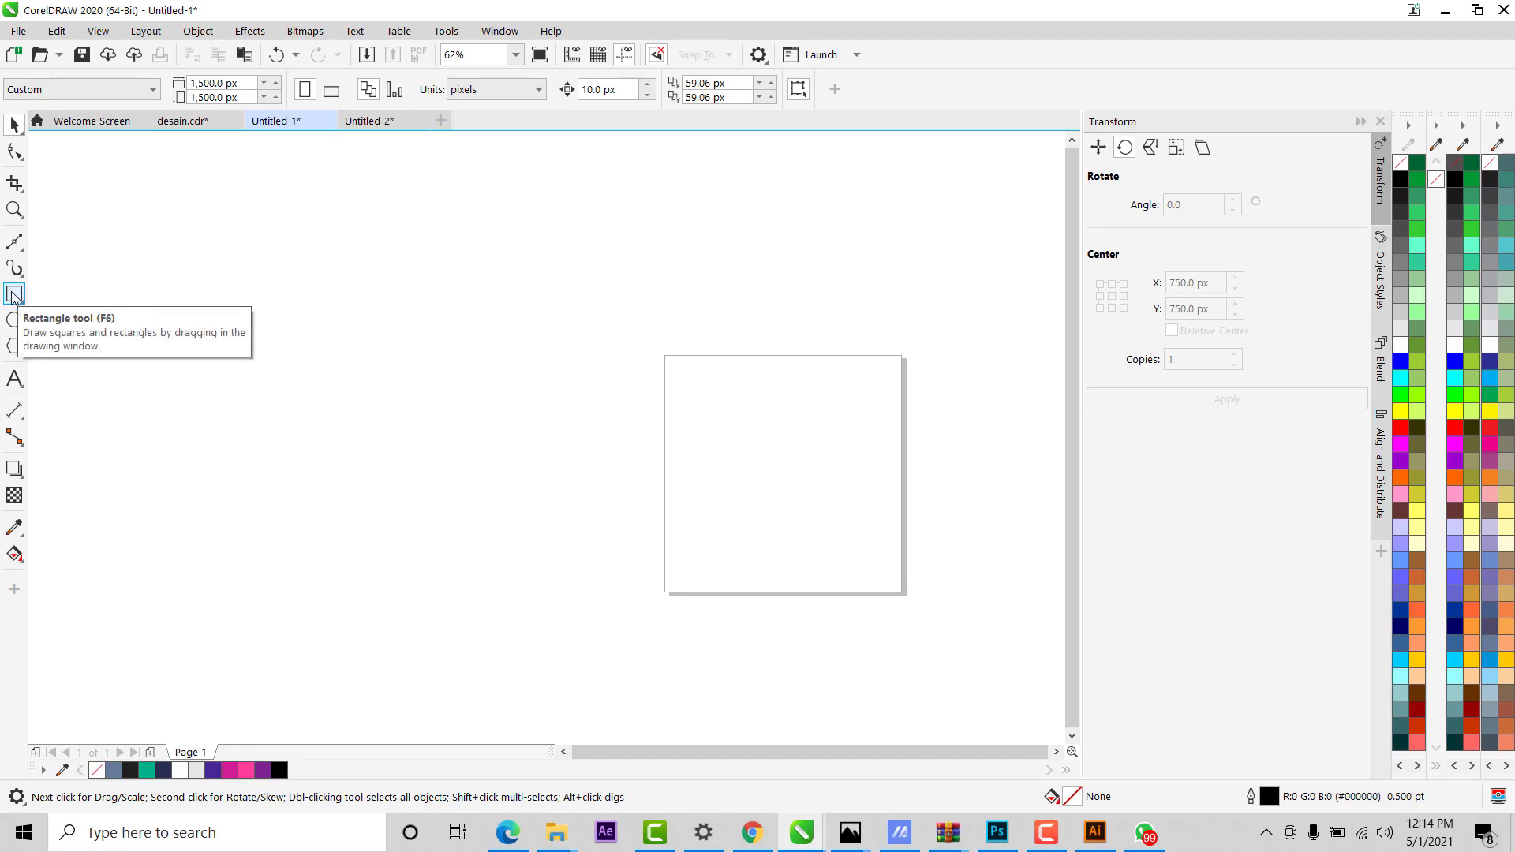
Add a 1,500 x 1,500 px rectangle centred at 750, 750 px covering the page.
double_click(13, 295)
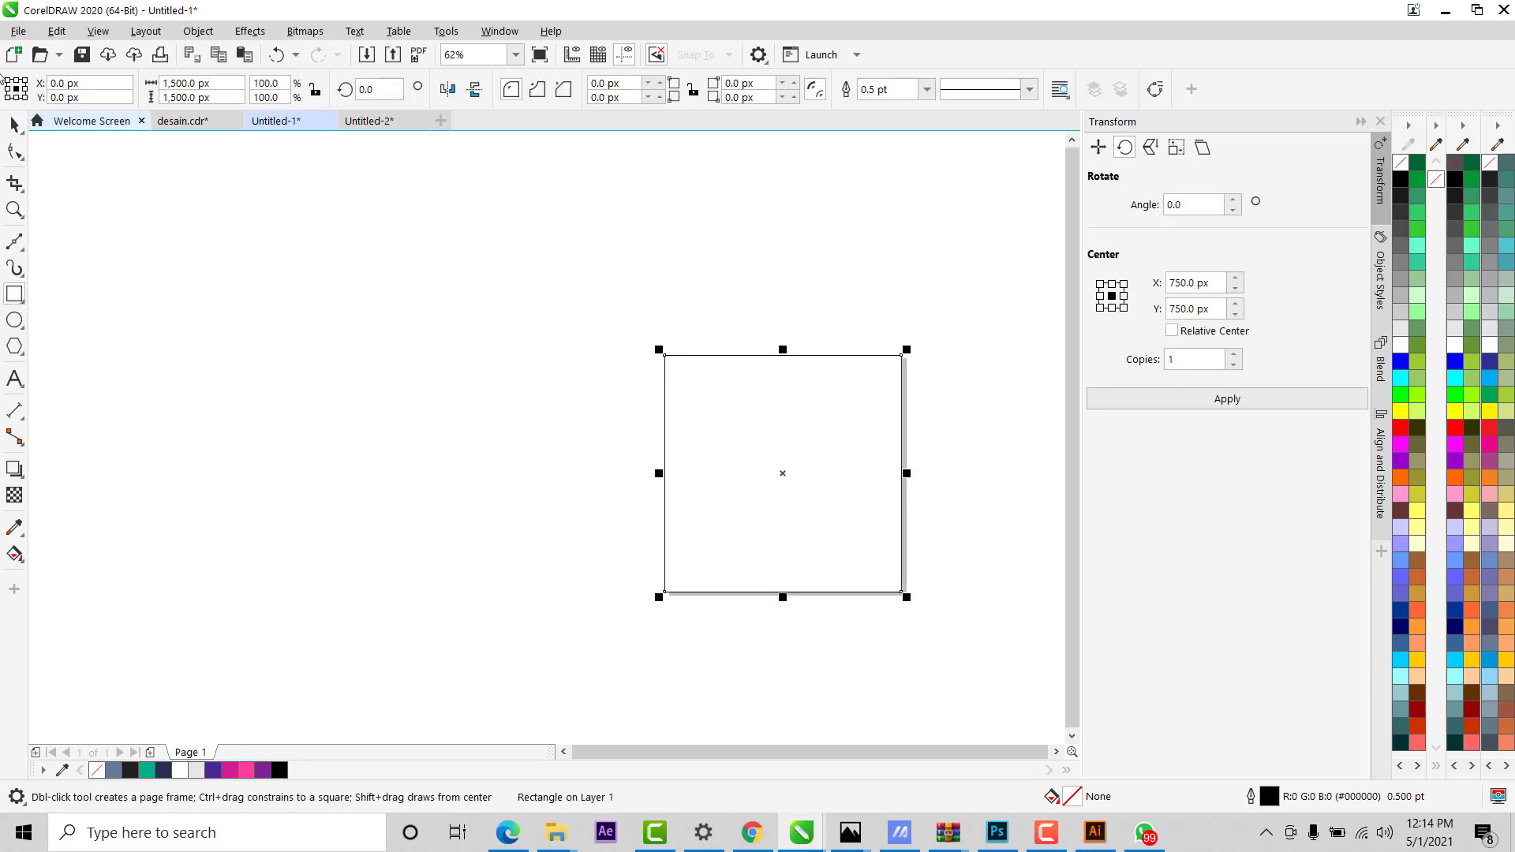
click(14, 124)
scroll(931, 483, up, 2)
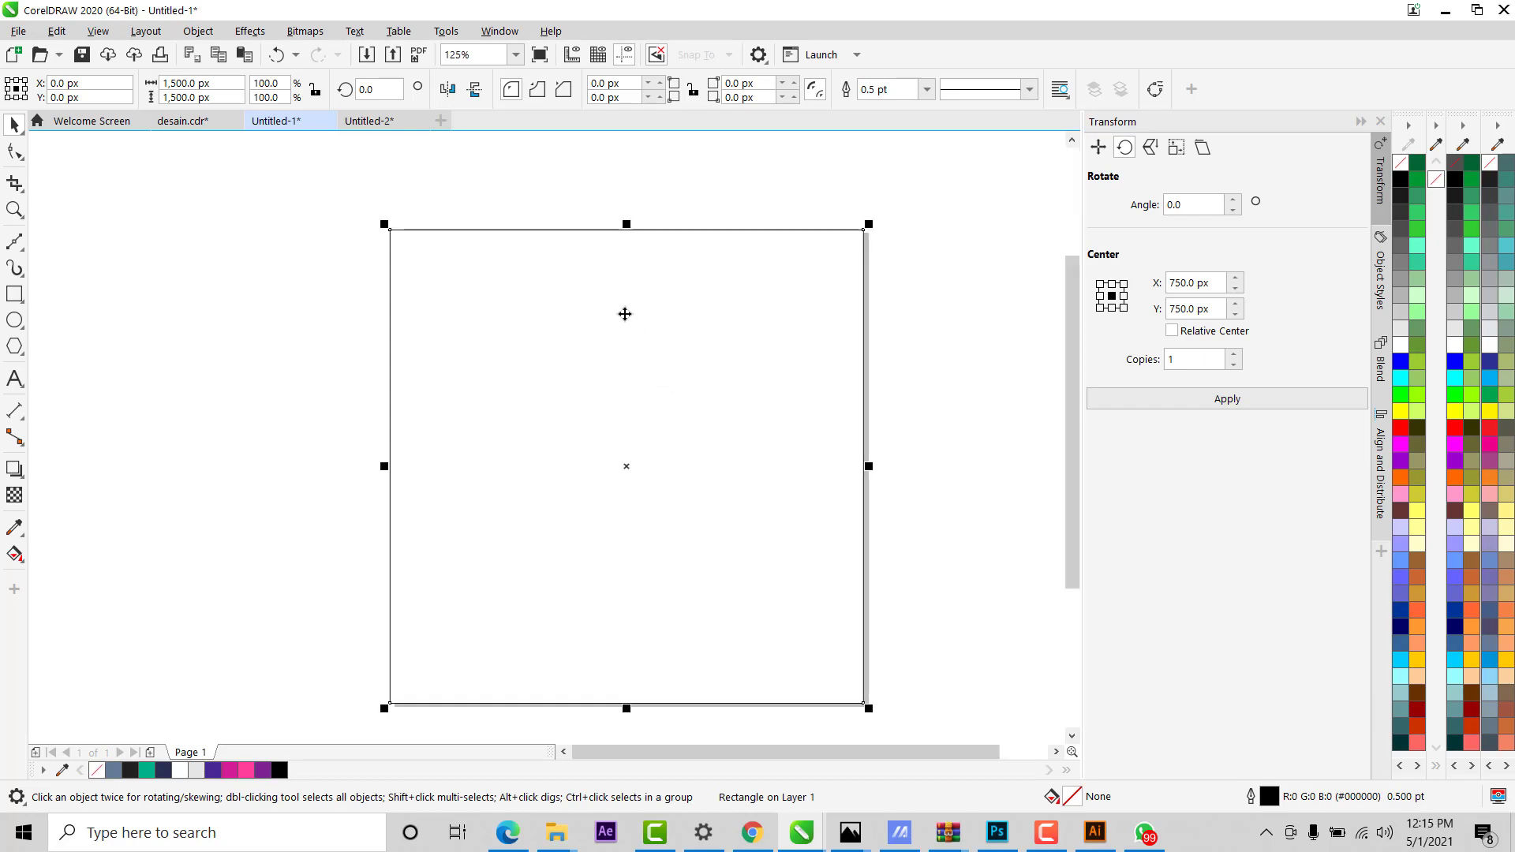
key(g)
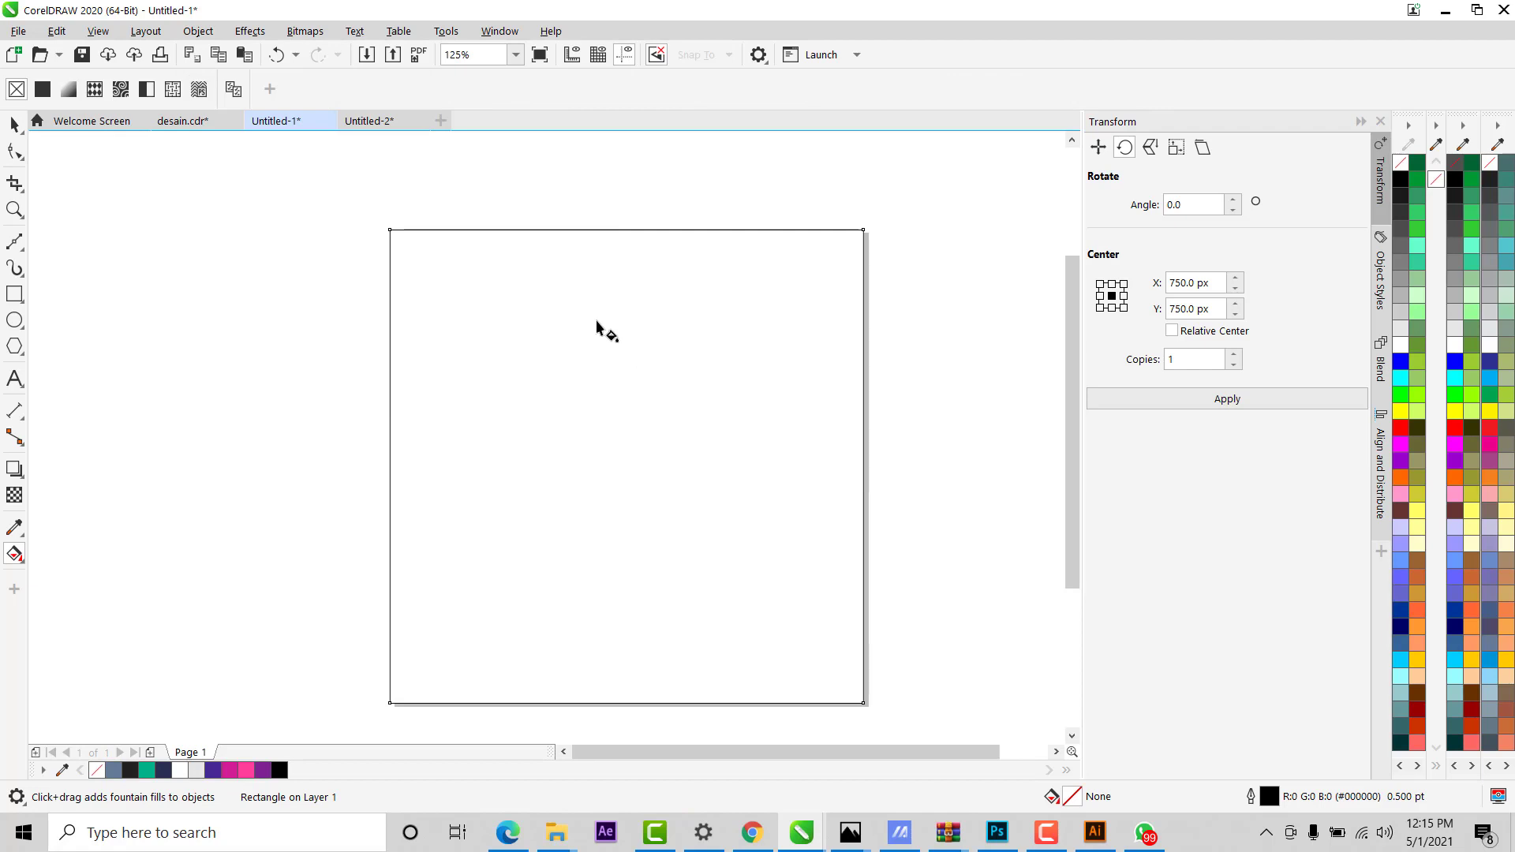
scroll(497, 300, down, 1)
scroll(535, 361, up, 1)
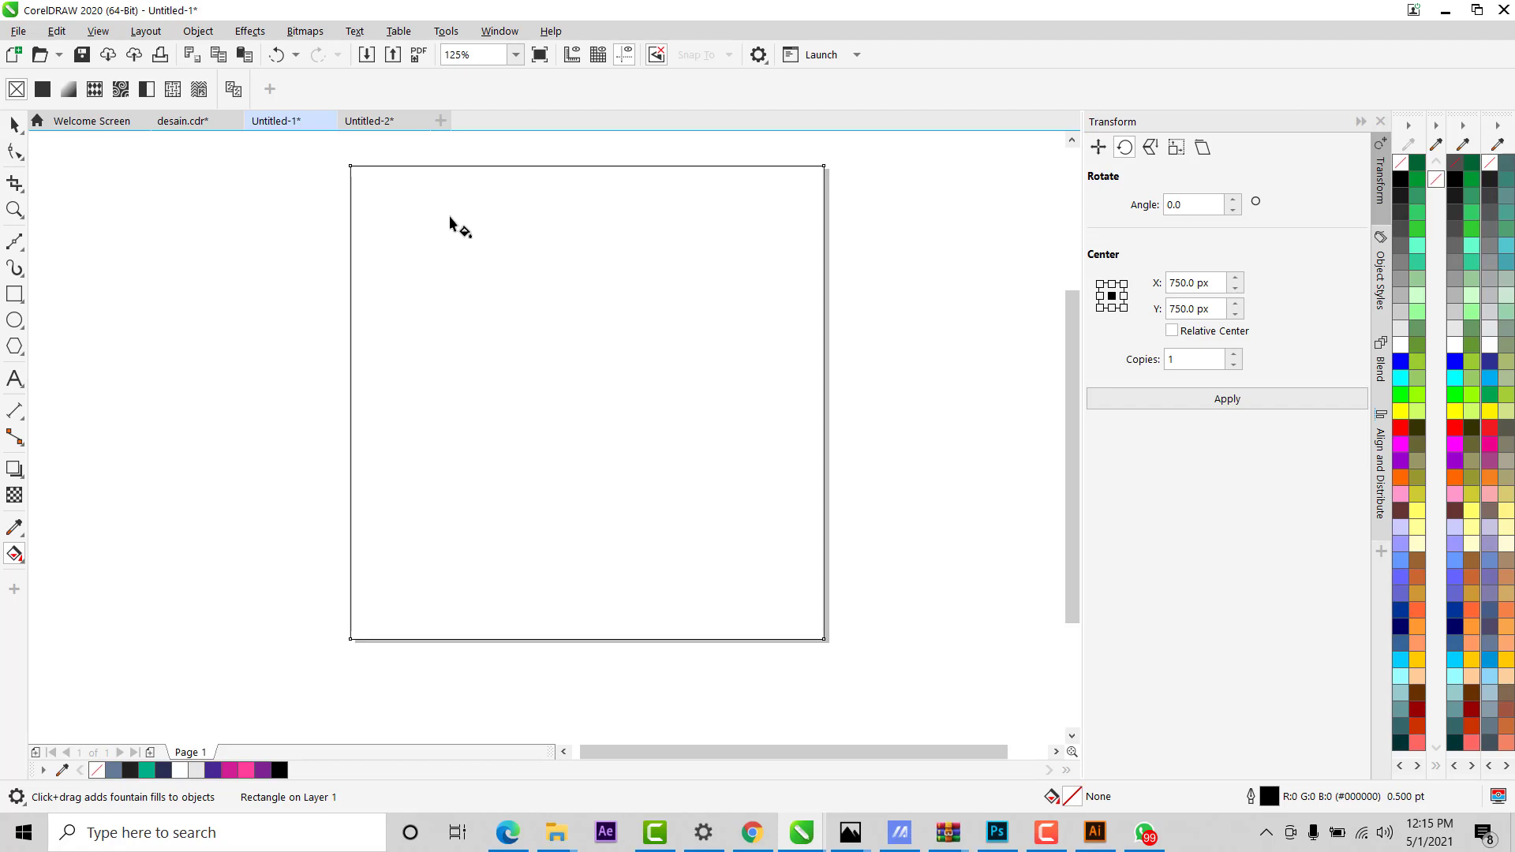
Apply a diagonal fountain fill to the rectangle with start node pink #FE4096.
mouse_move(433, 203)
mouse_down()
mouse_move(662, 473)
mouse_move(683, 590)
mouse_up()
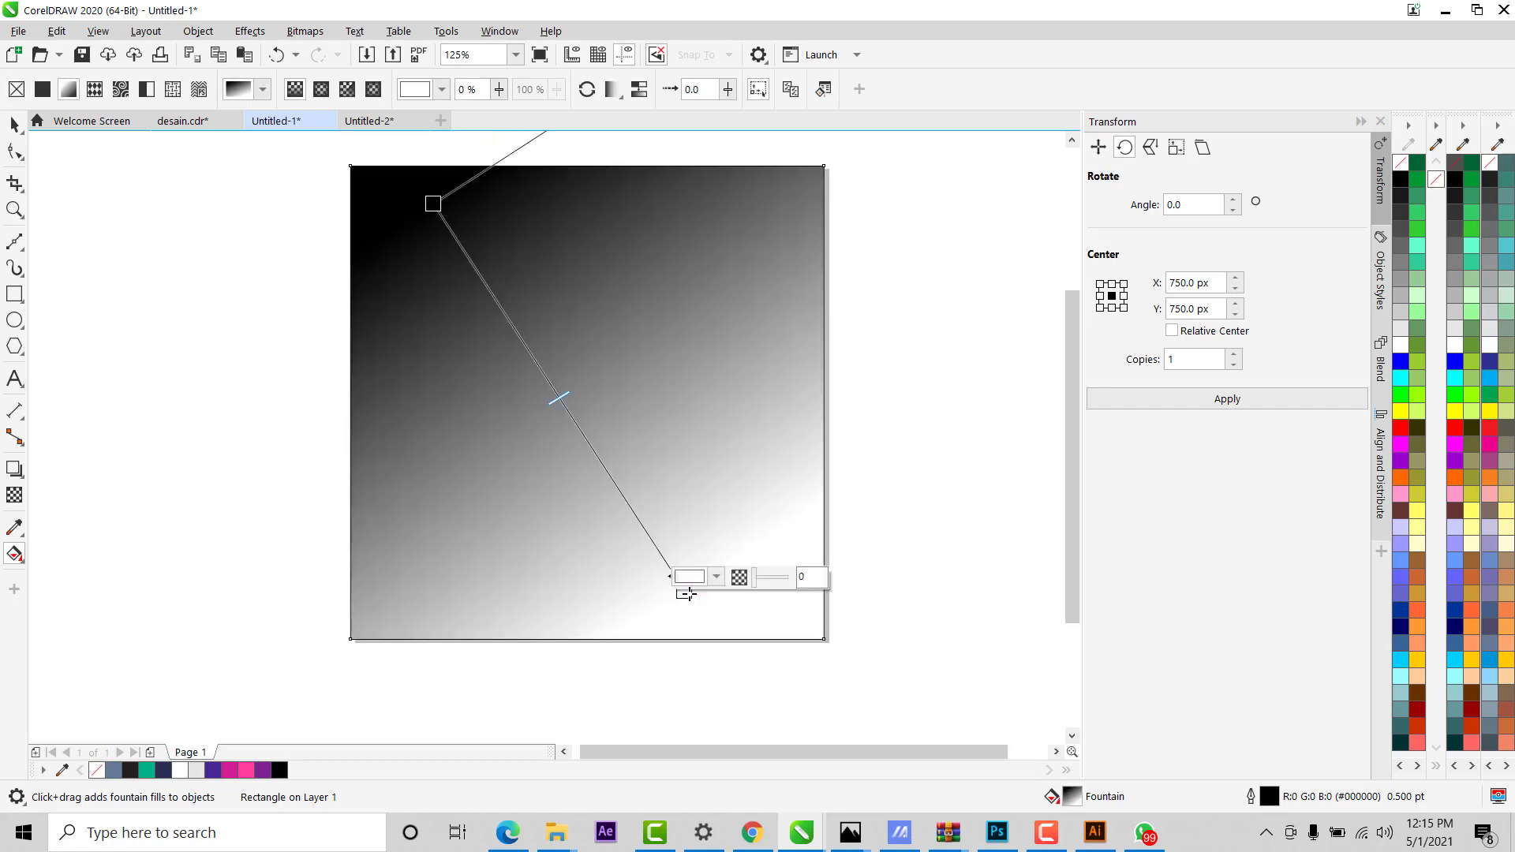
click(433, 203)
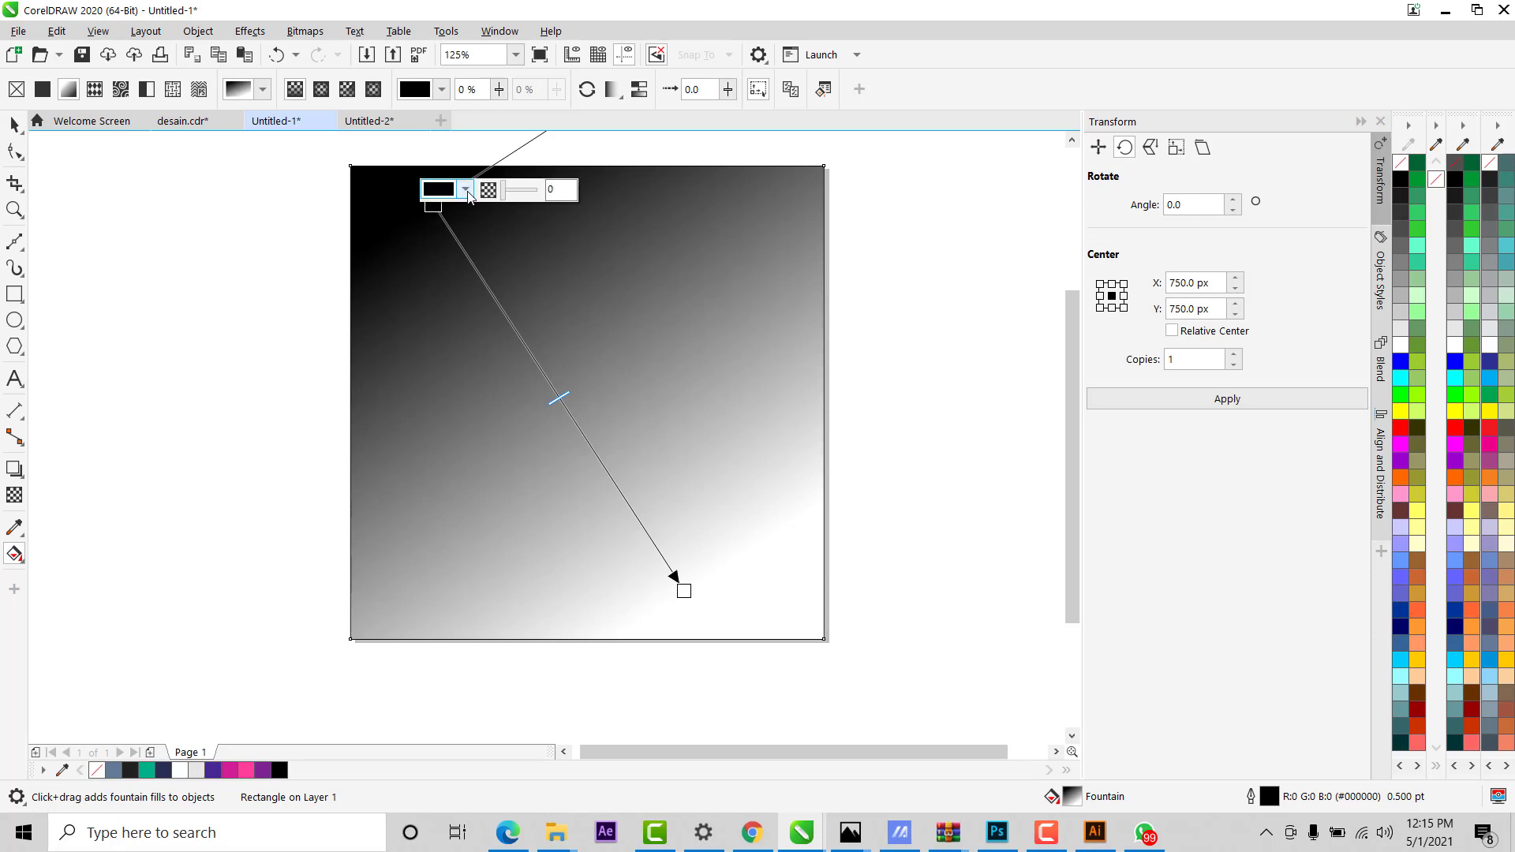
click(466, 191)
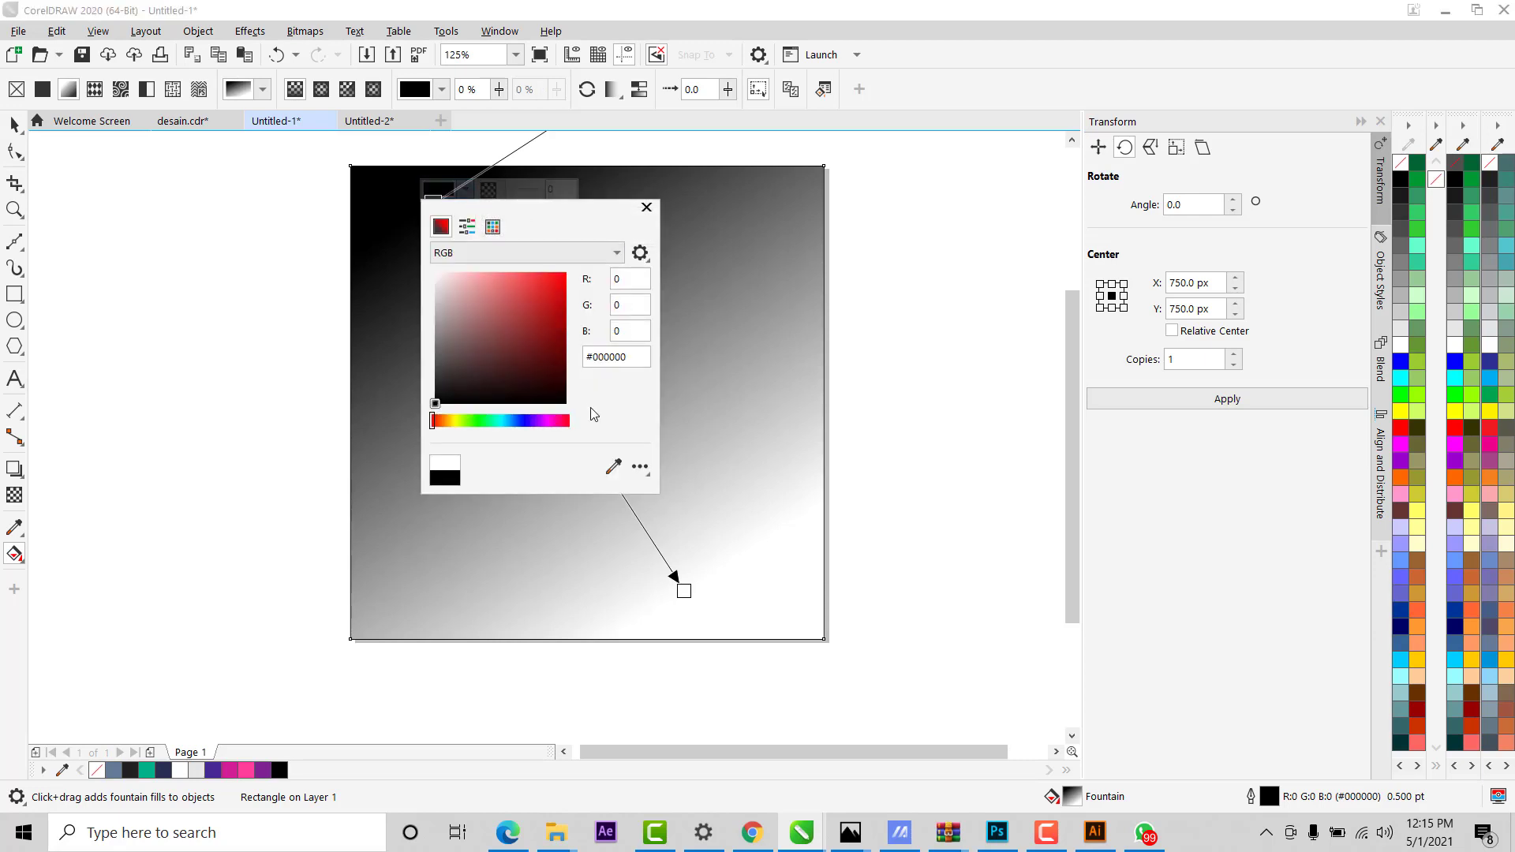
click(557, 428)
click(540, 297)
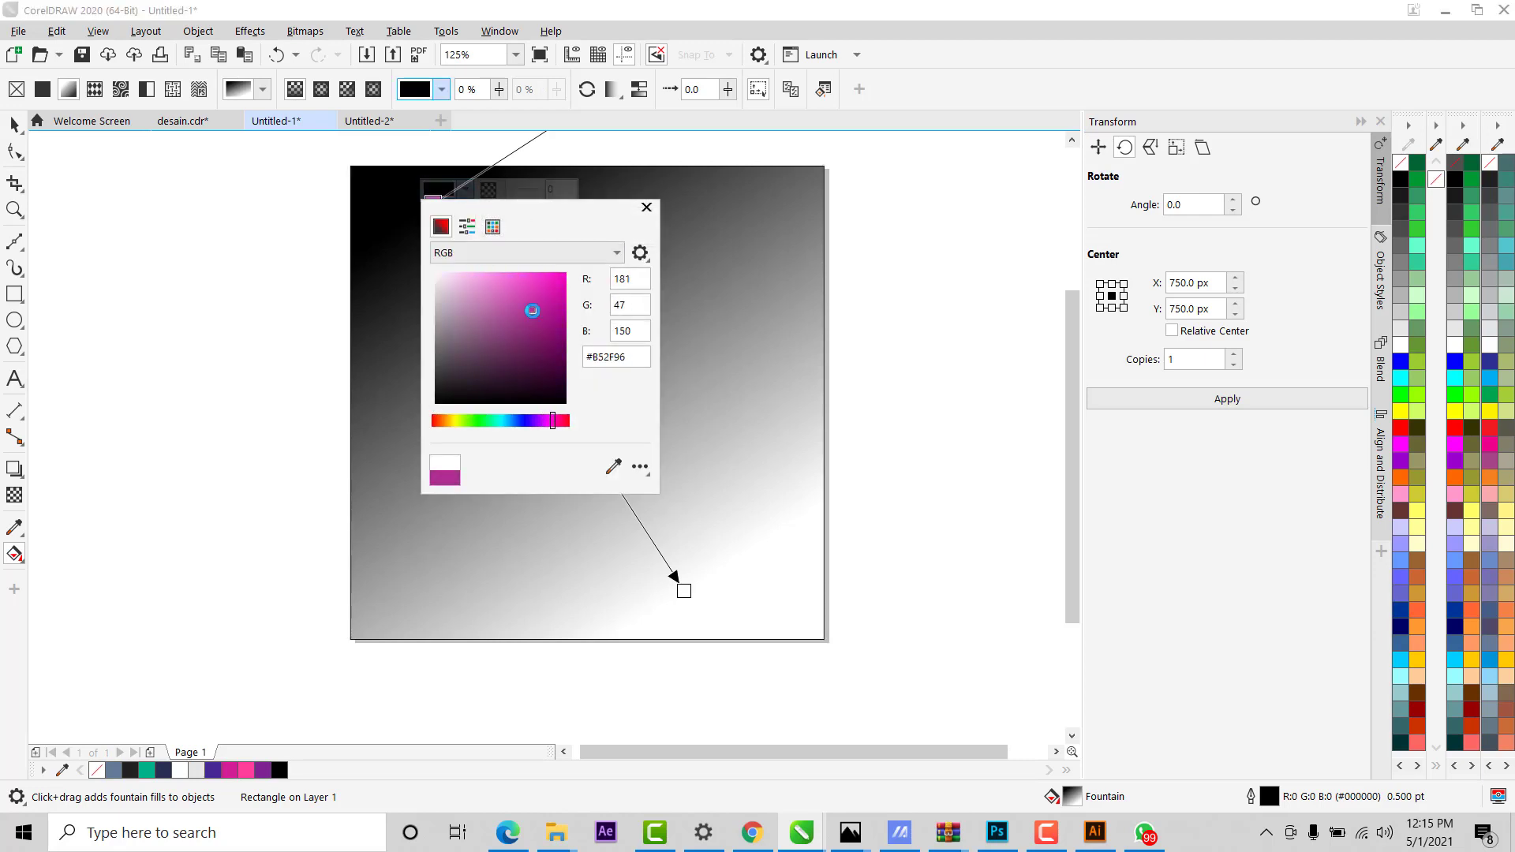
drag(540, 298, 510, 323)
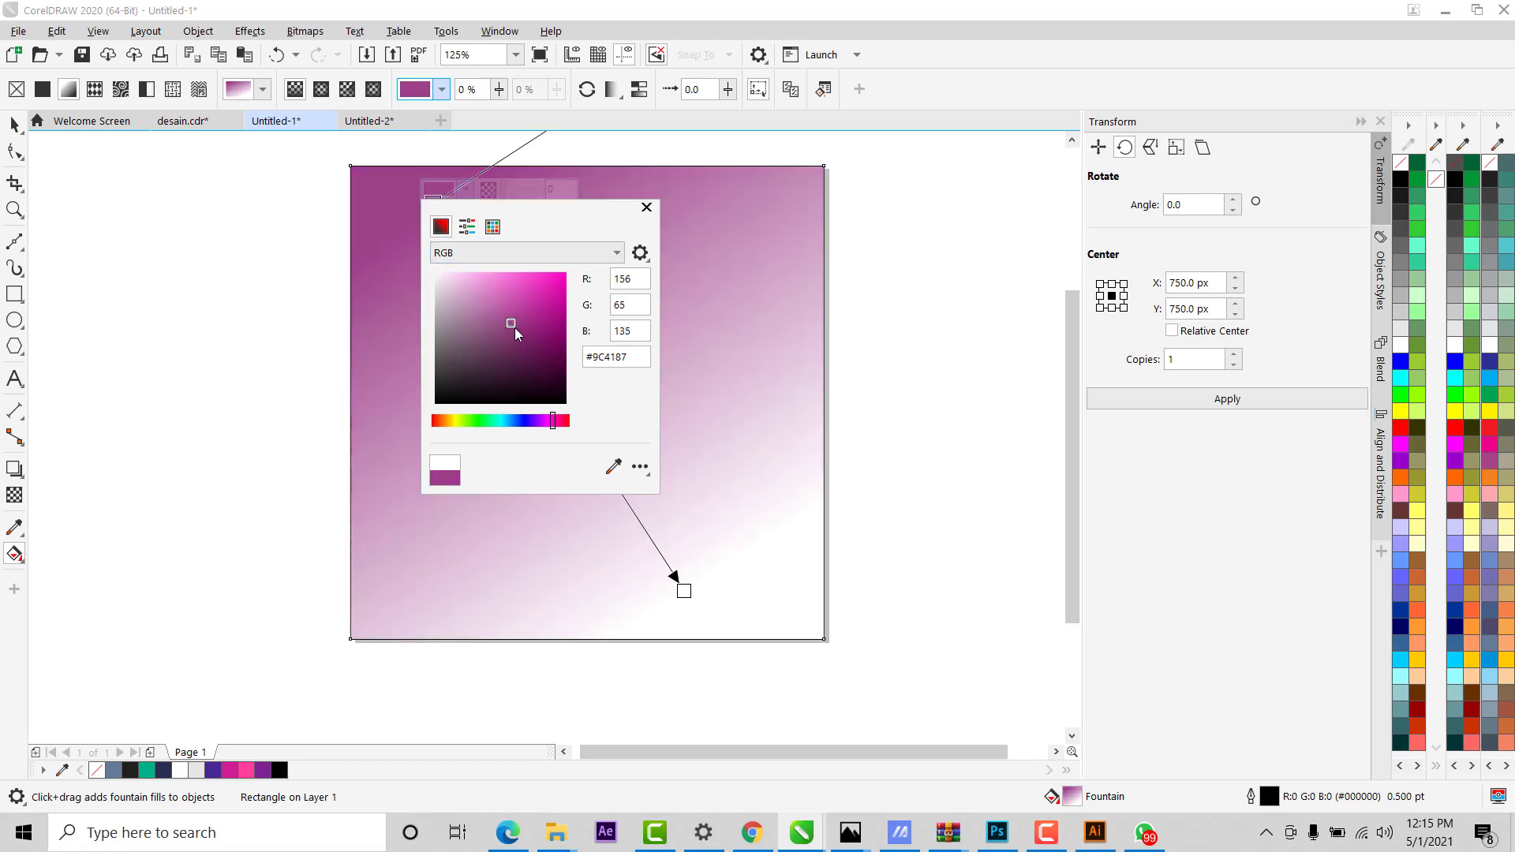
click(528, 309)
click(613, 467)
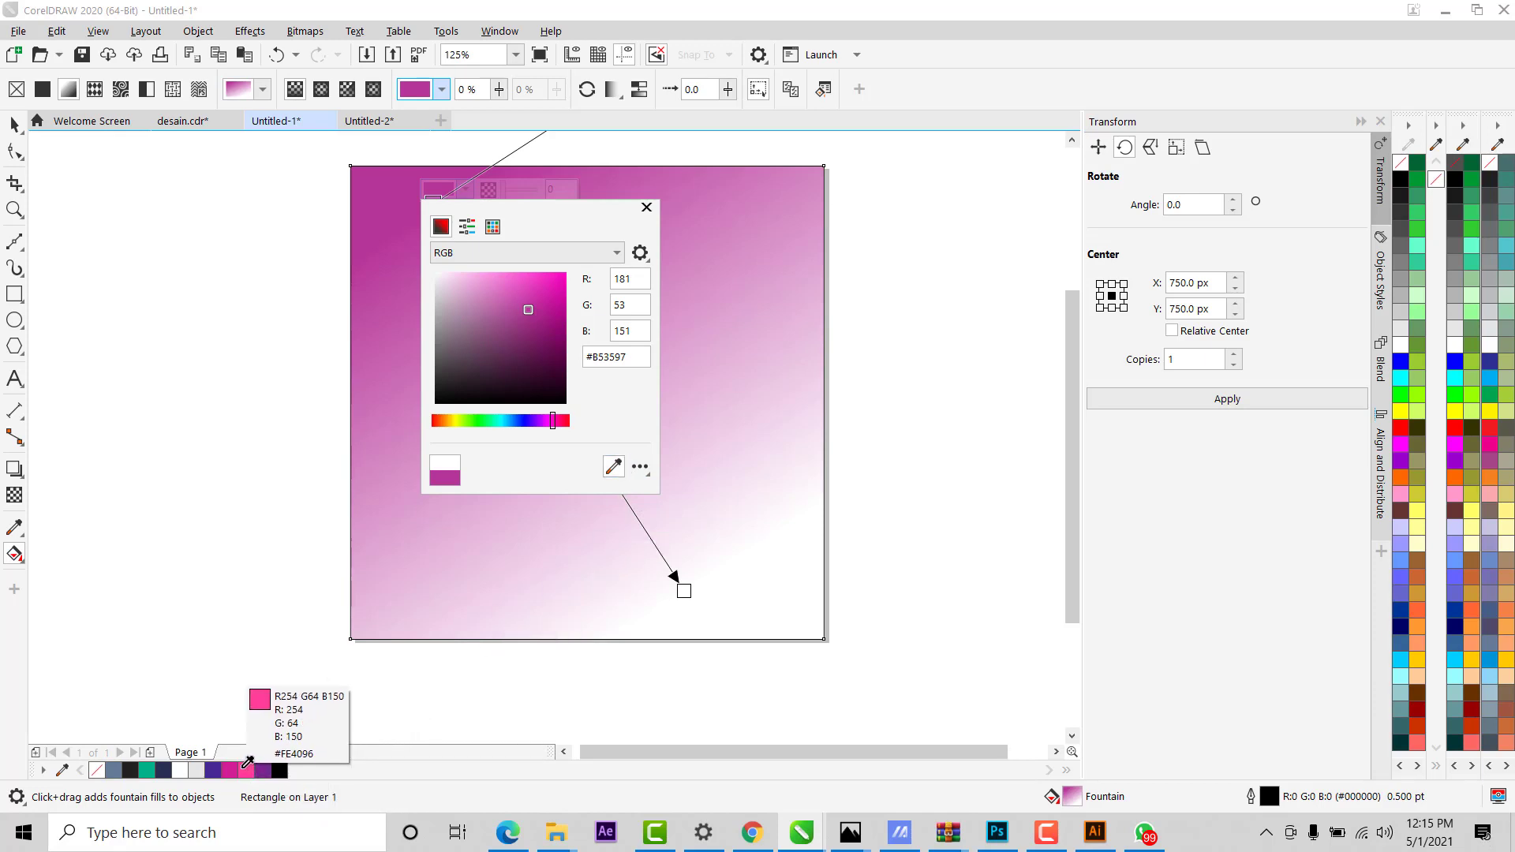
click(245, 764)
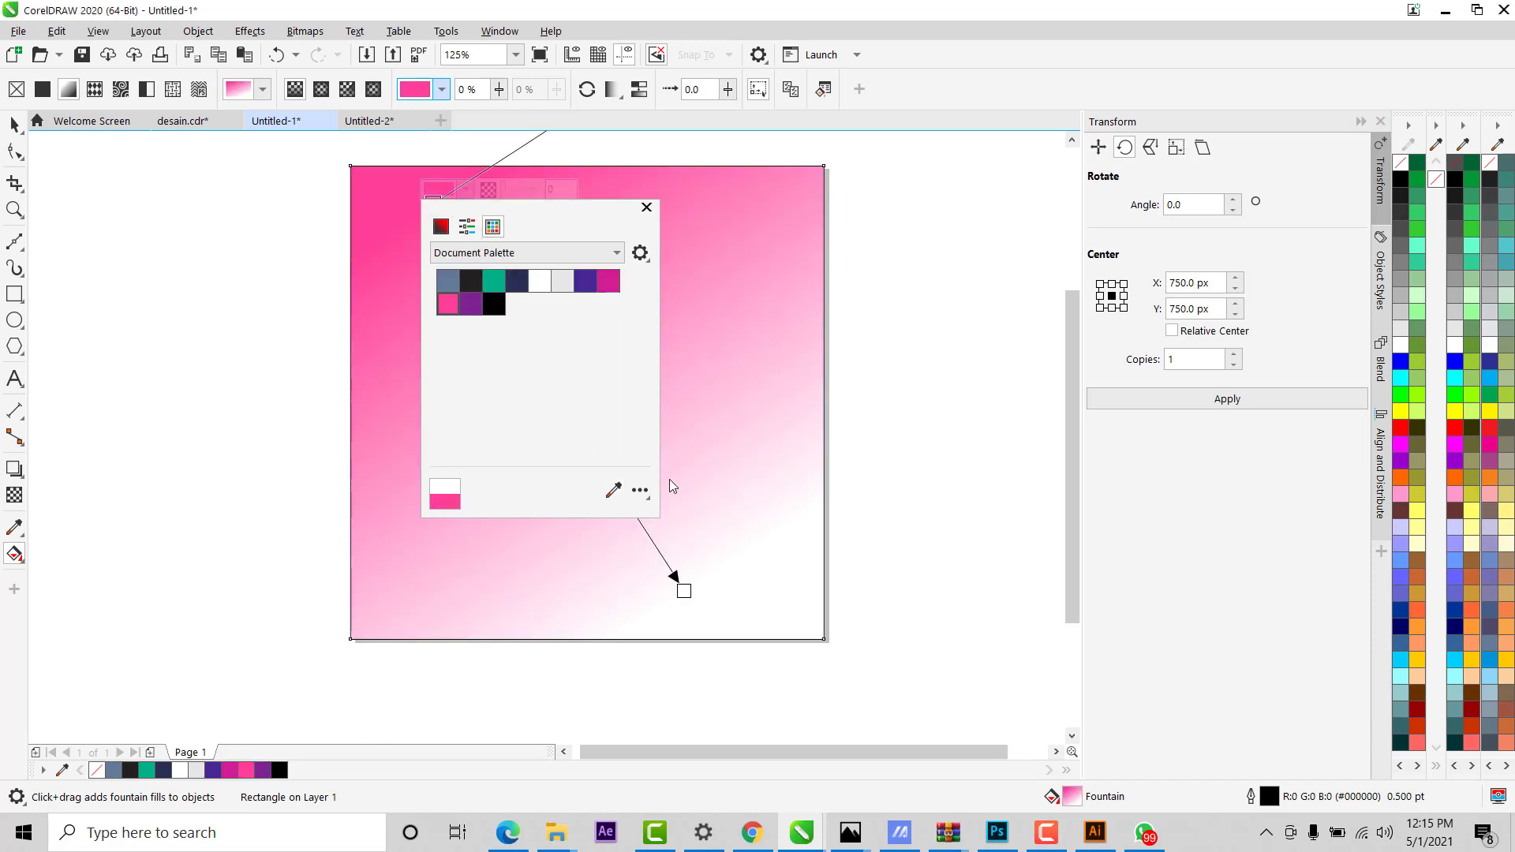
Set the gradient's end node to purple #7D2595 and adjust the start and end node positions.
click(684, 591)
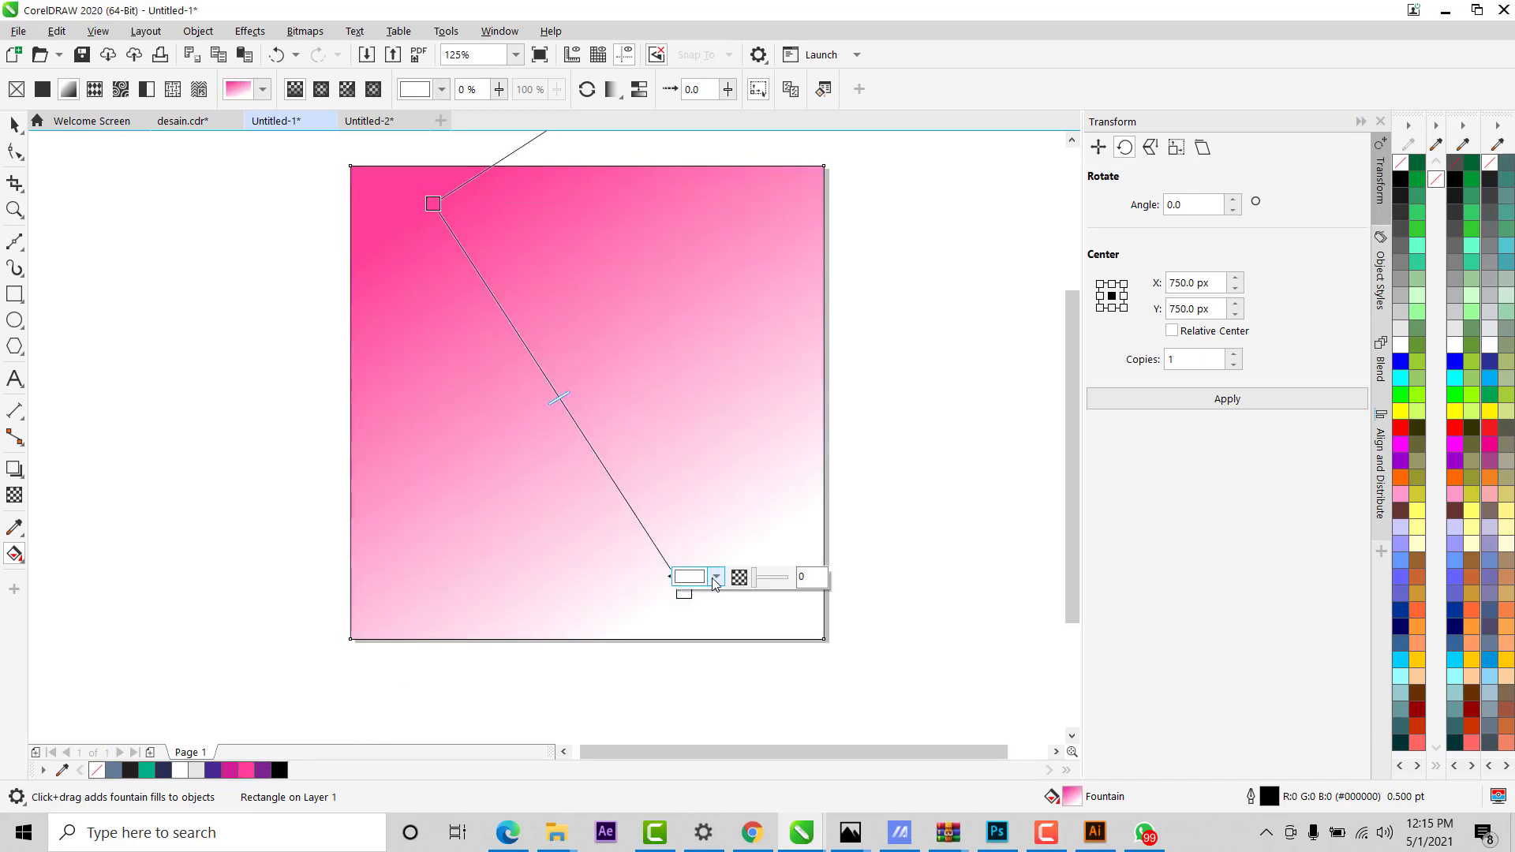
click(715, 578)
click(691, 274)
click(864, 515)
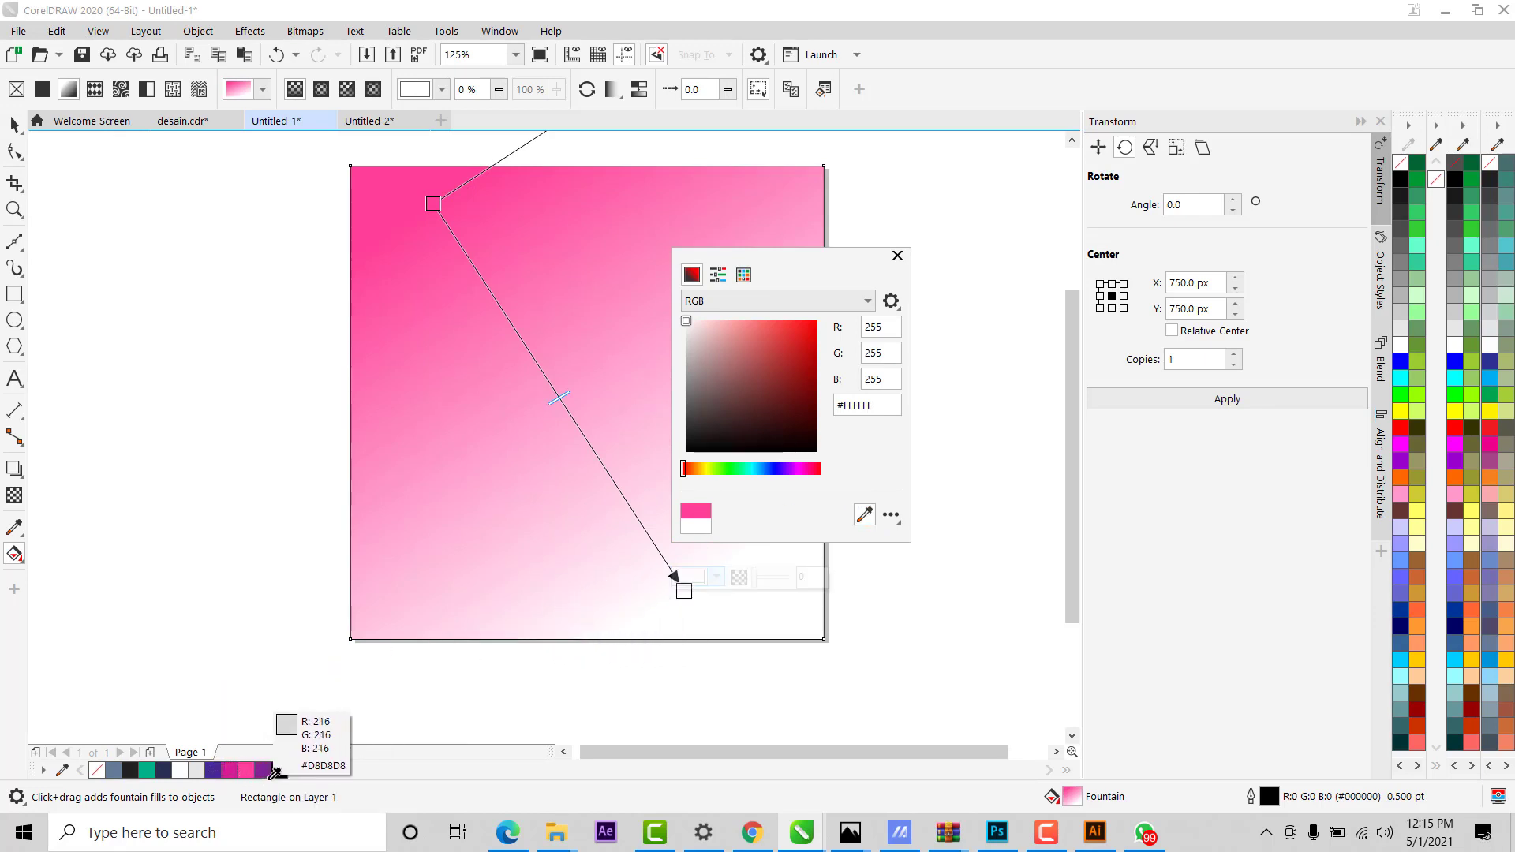
click(268, 769)
click(667, 604)
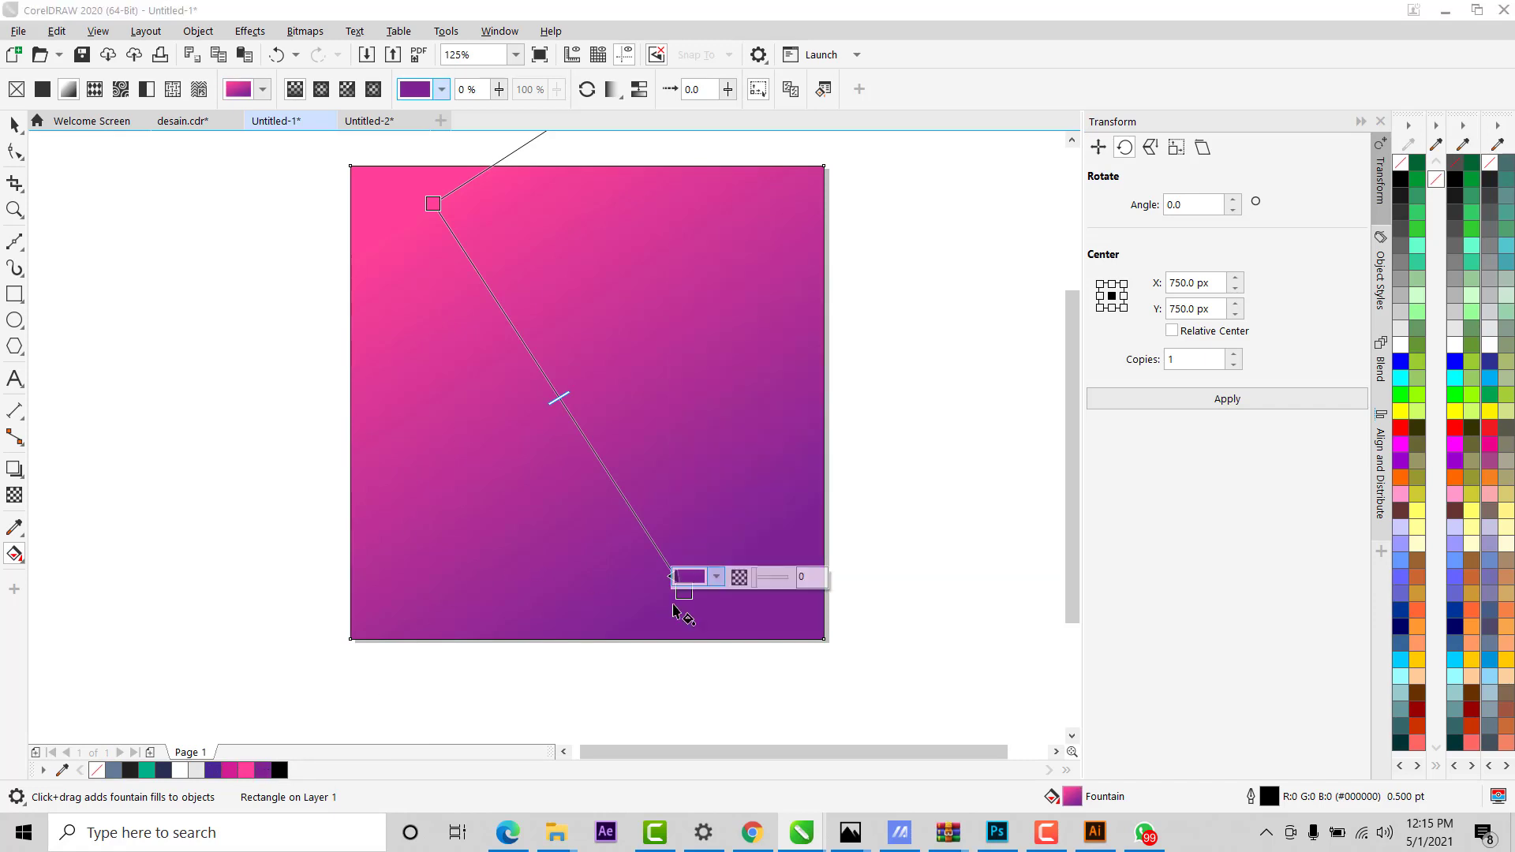
drag(661, 575, 616, 493)
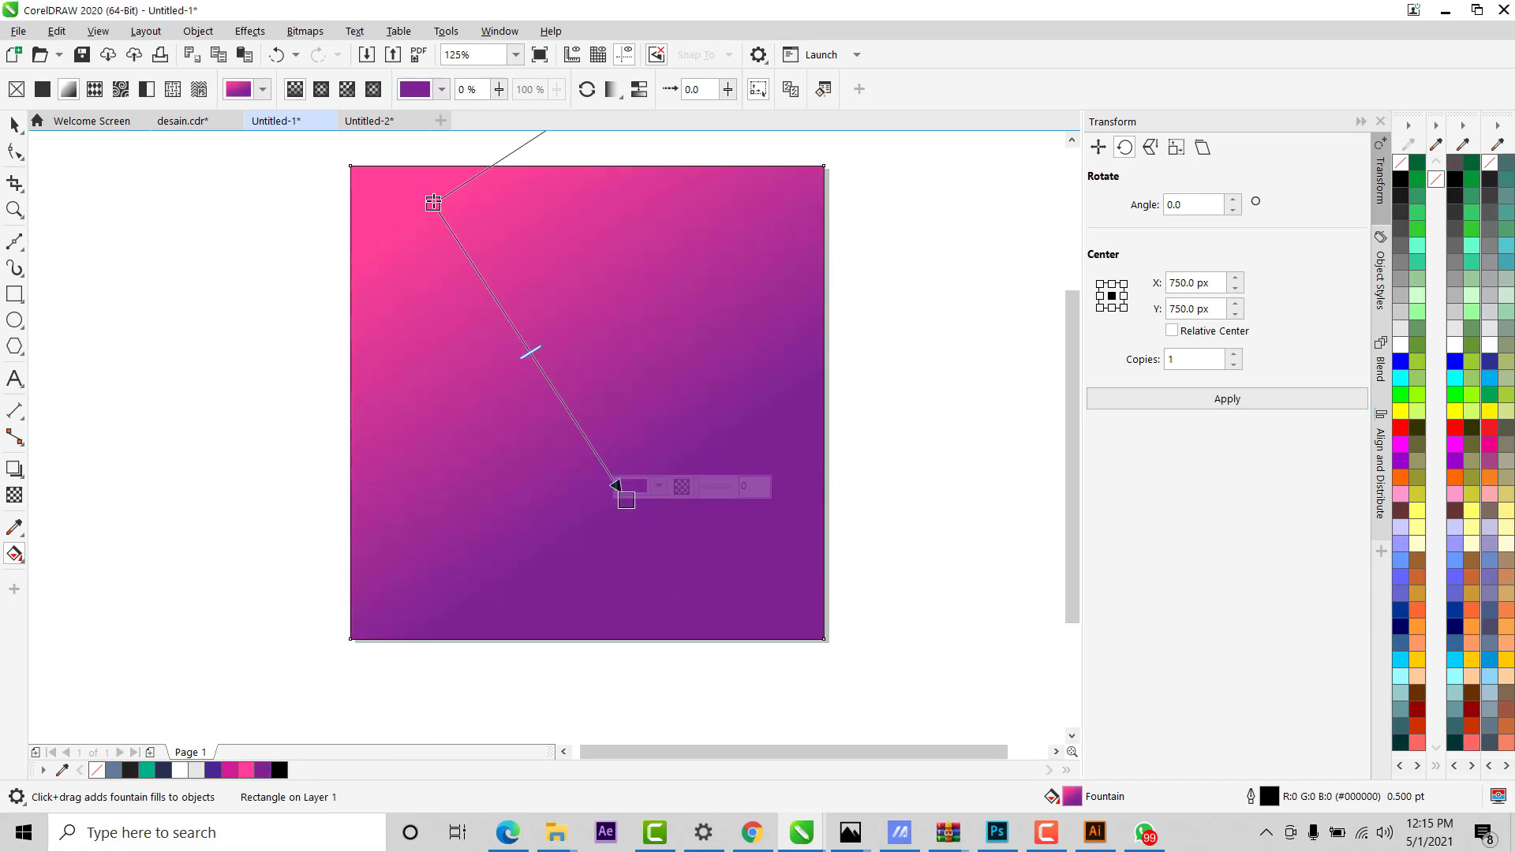
drag(431, 204, 404, 189)
key(F3)
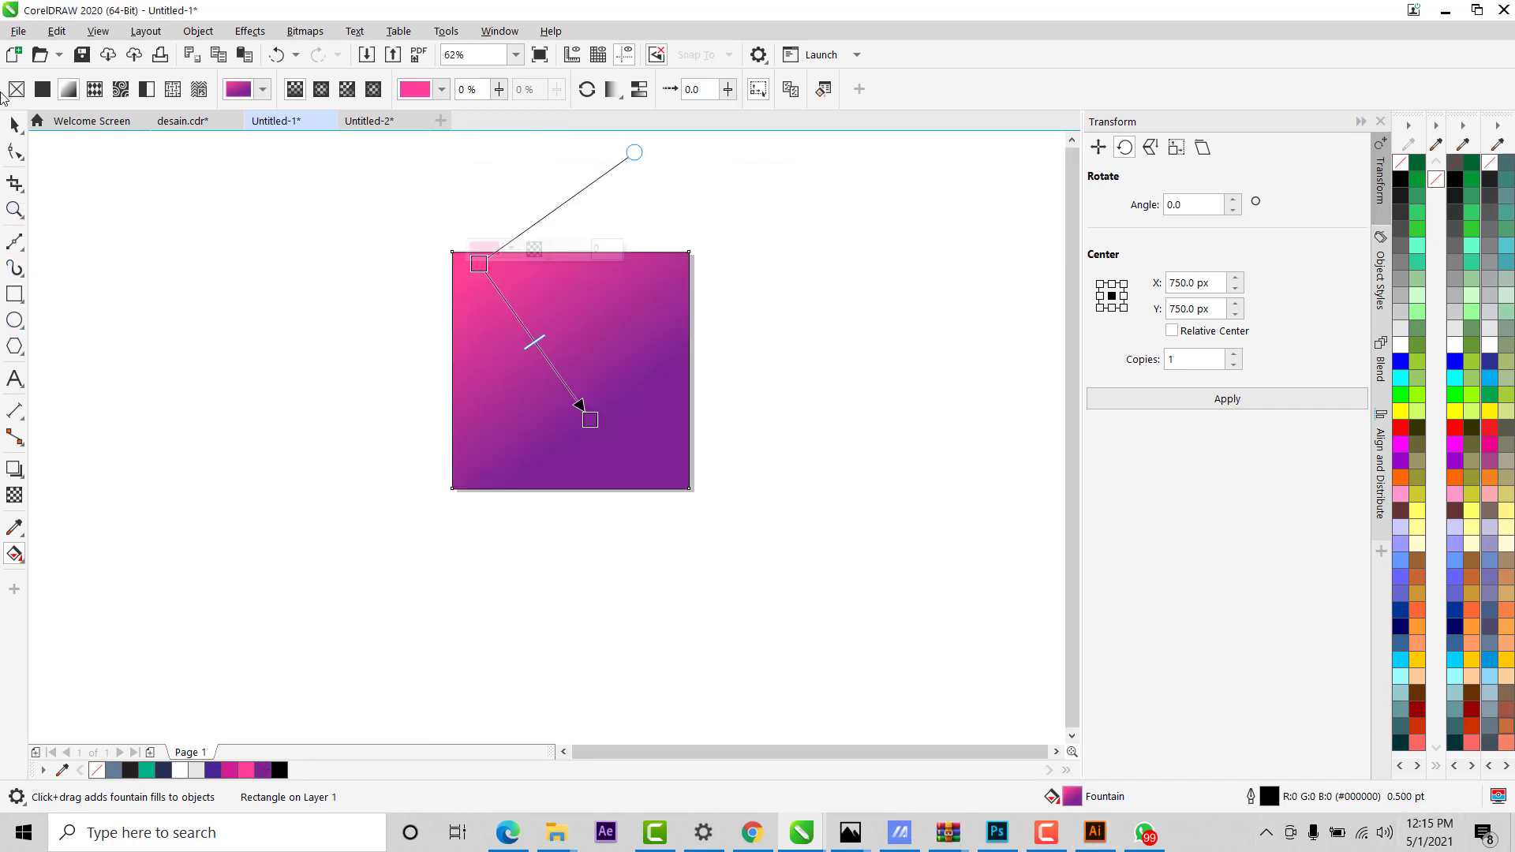
click(14, 124)
click(414, 208)
Set the gradient square's outline to No Color.
scroll(680, 232, up, 3)
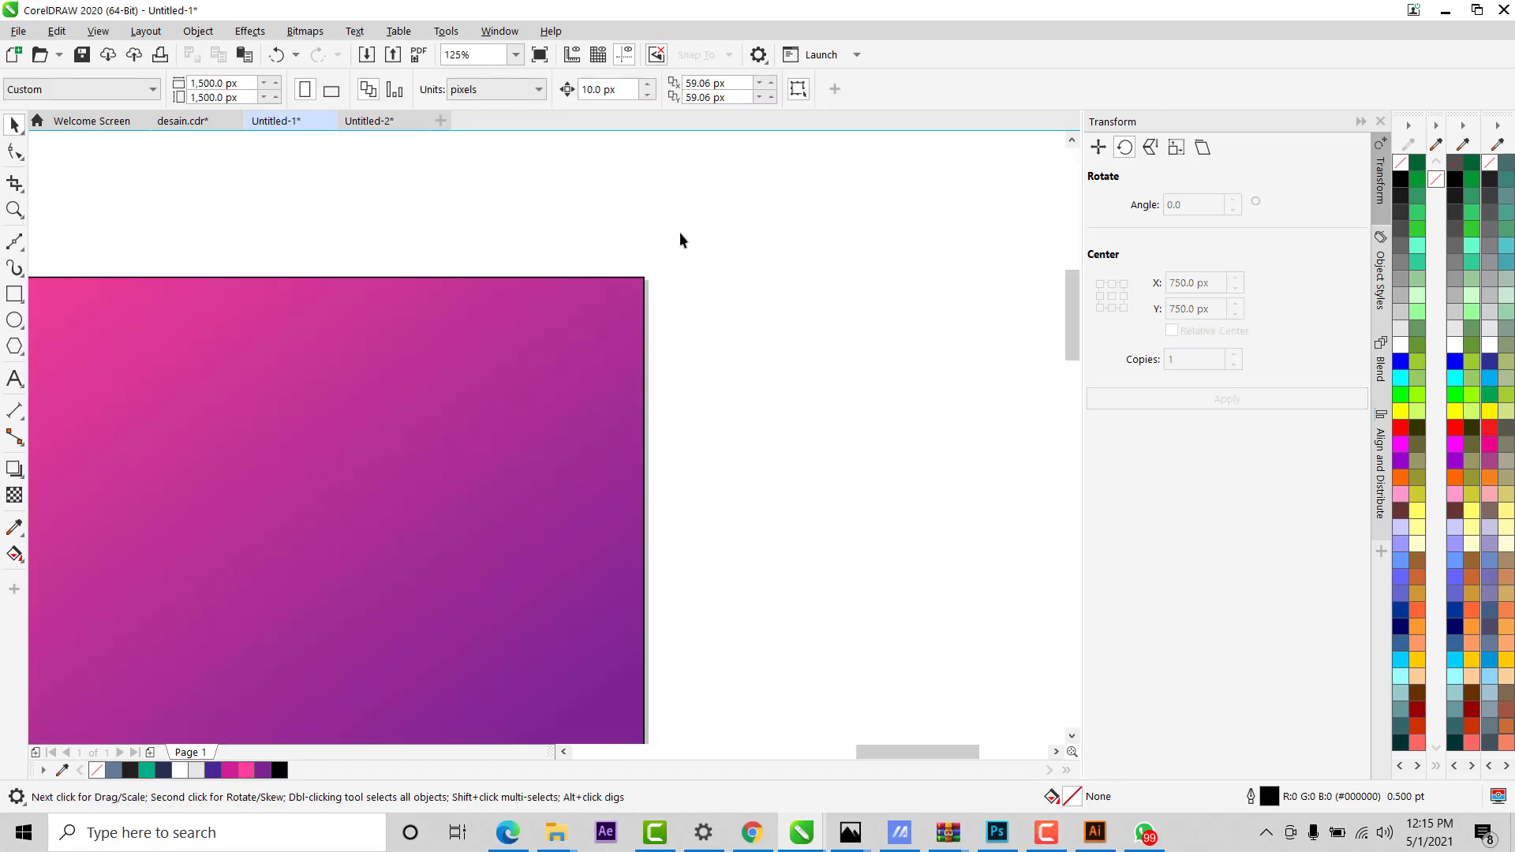
scroll(580, 320, up, 2)
click(579, 321)
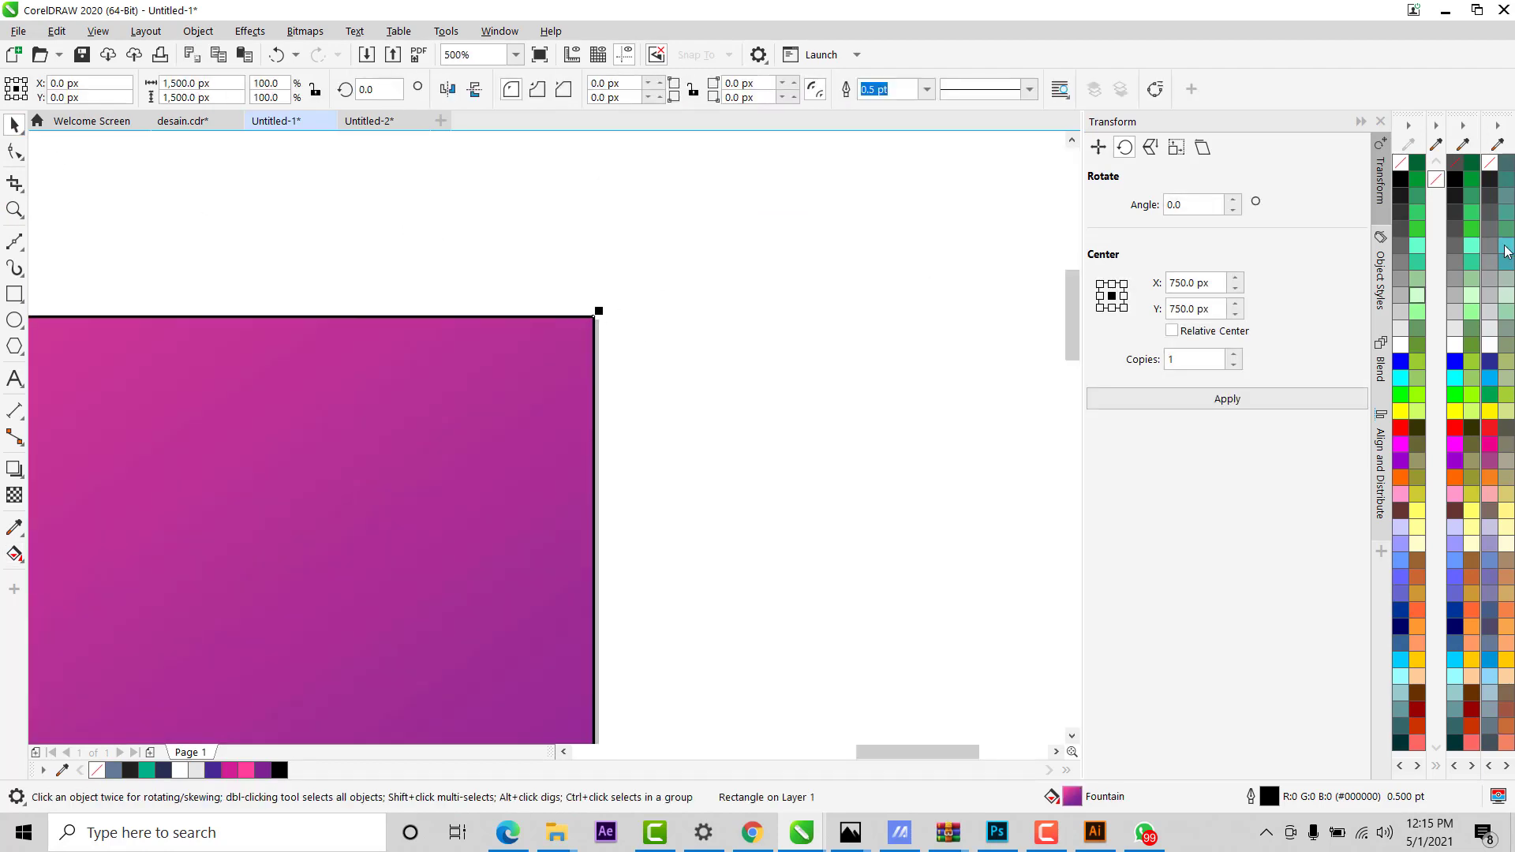
right_click(1401, 164)
scroll(593, 324, down, 1)
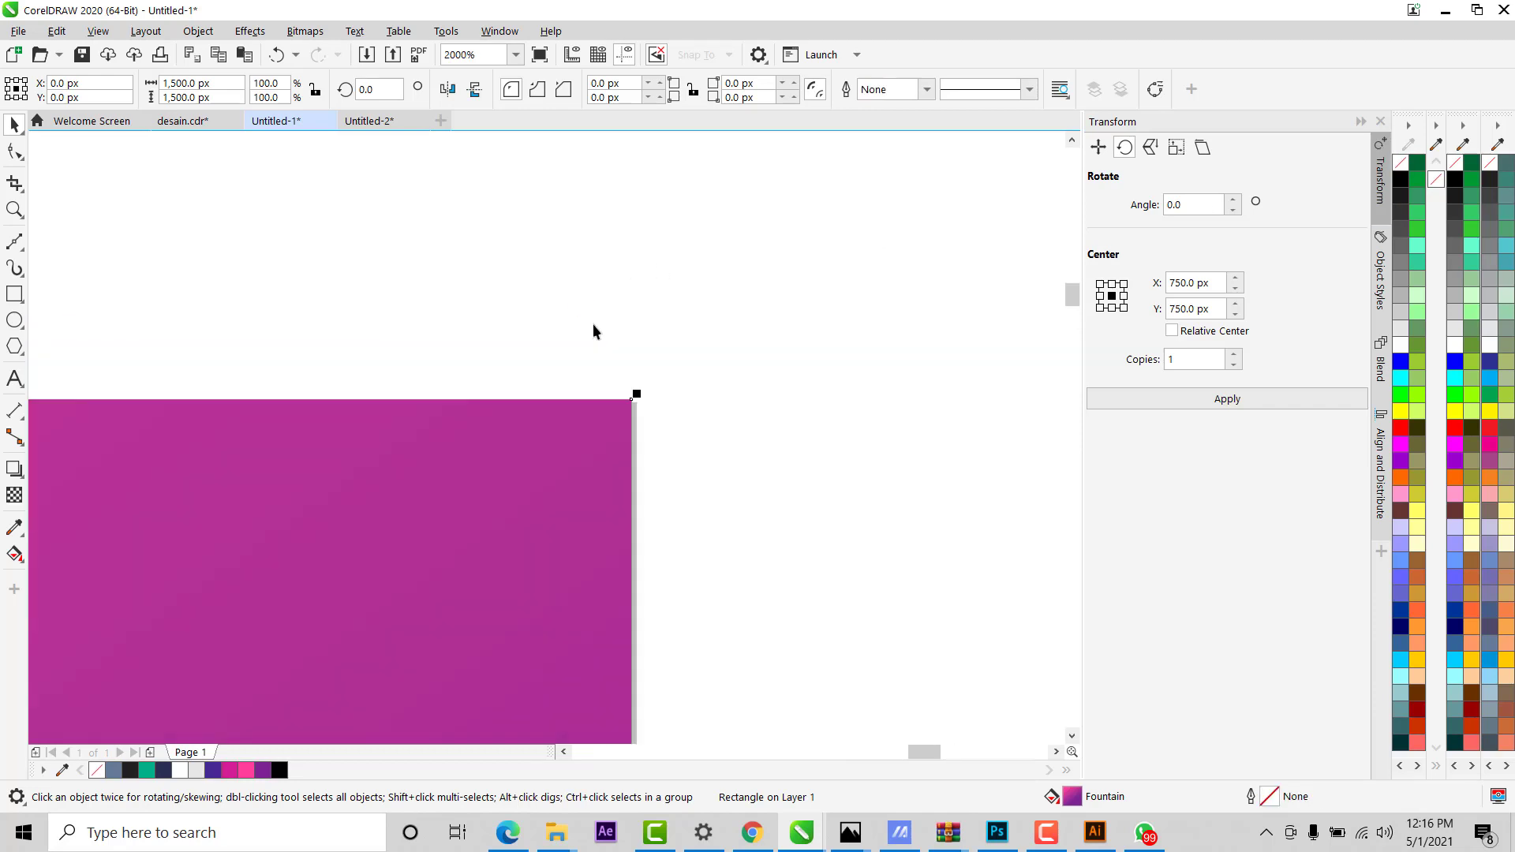
scroll(631, 394, down, 1)
scroll(683, 479, down, 1)
scroll(683, 478, down, 3)
scroll(652, 582, up, 3)
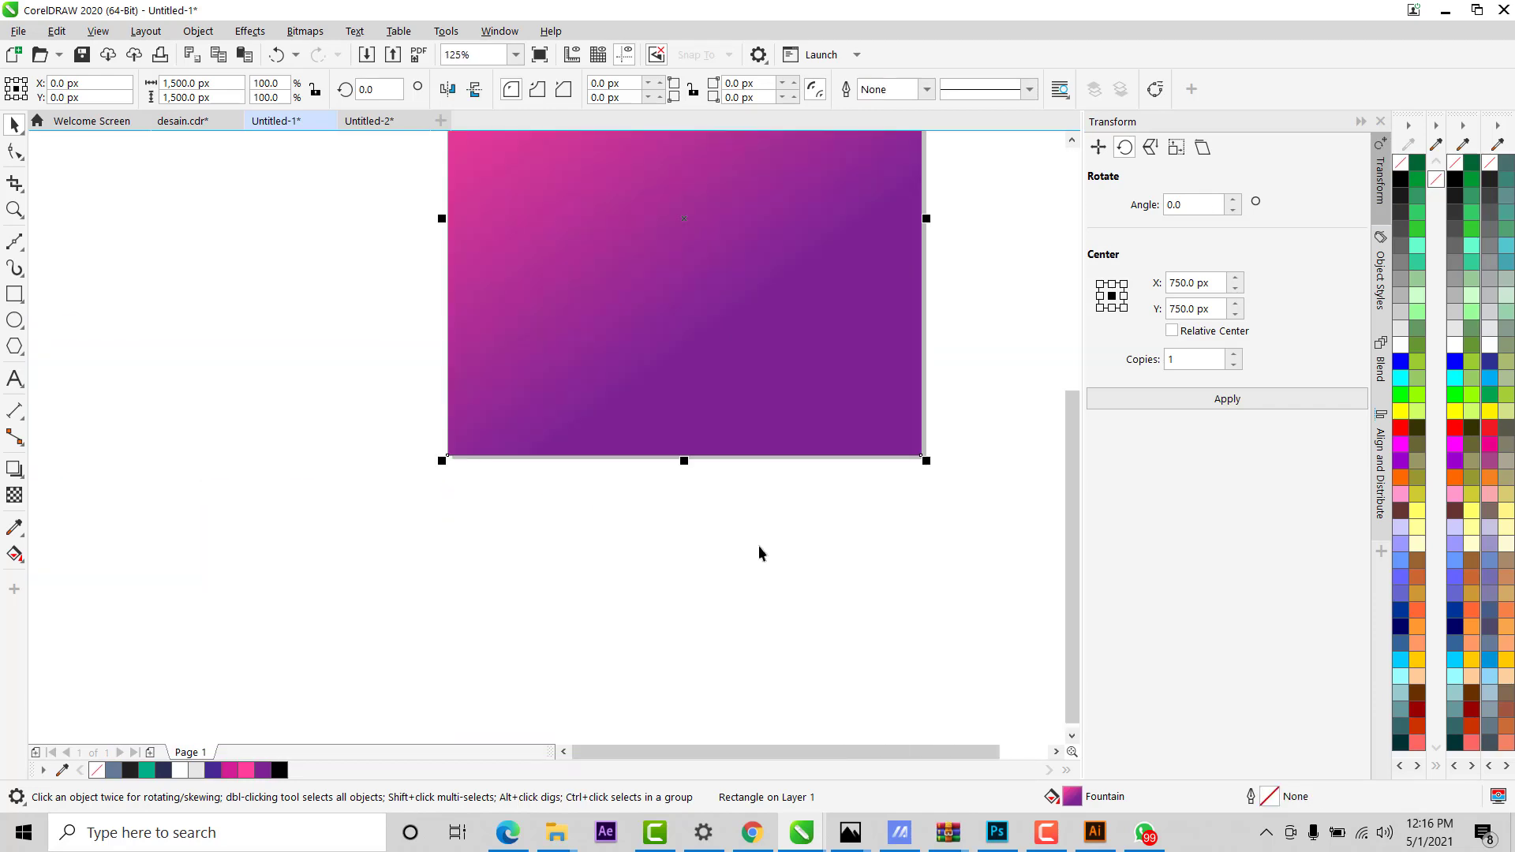
click(593, 541)
scroll(593, 541, down, 1)
scroll(577, 517, up, 1)
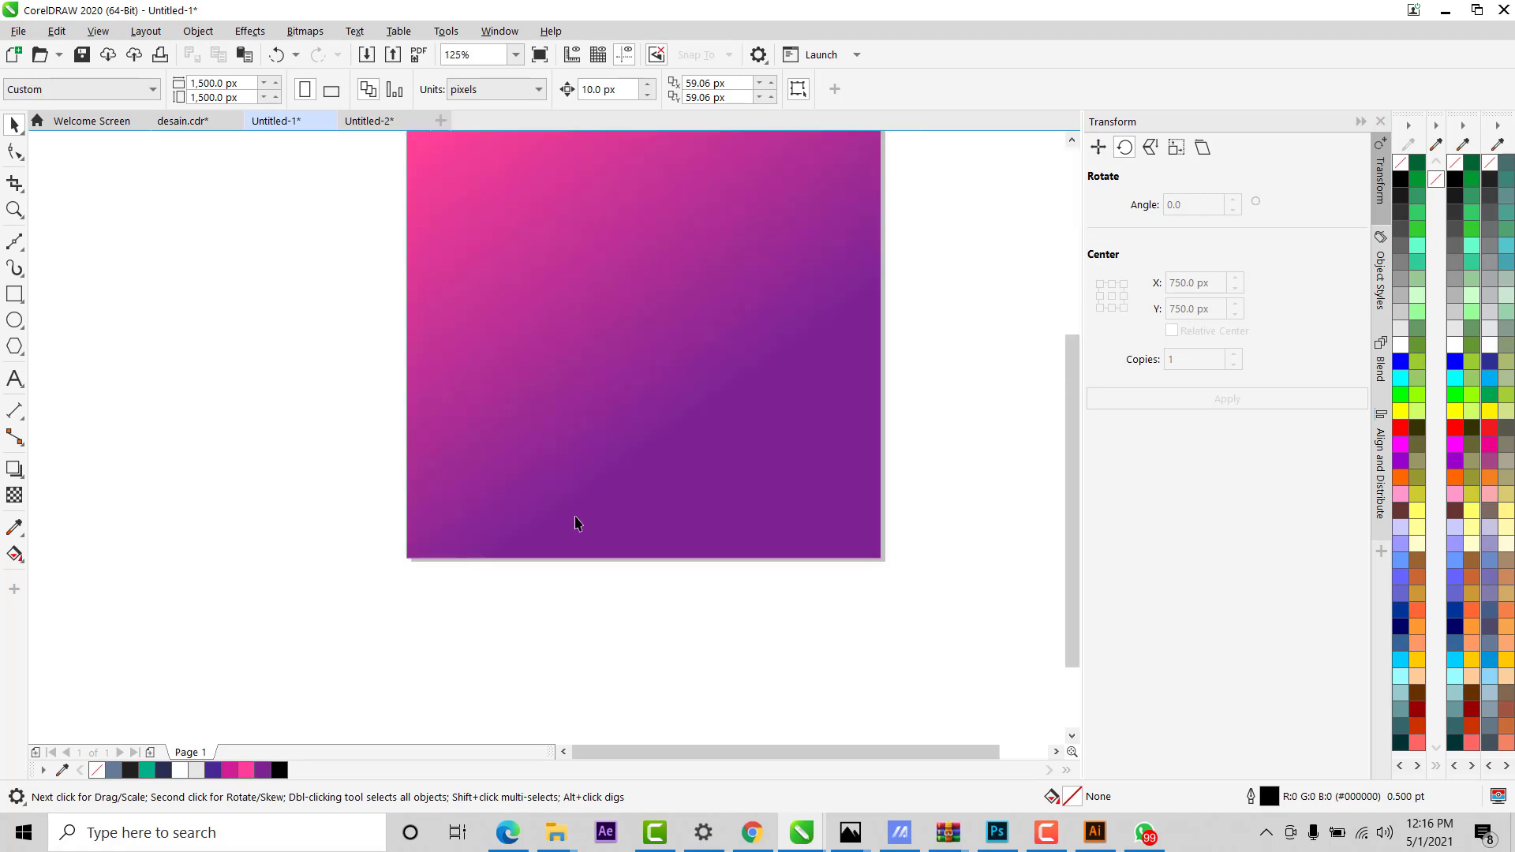
scroll(584, 513, down, 1)
scroll(589, 477, up, 1)
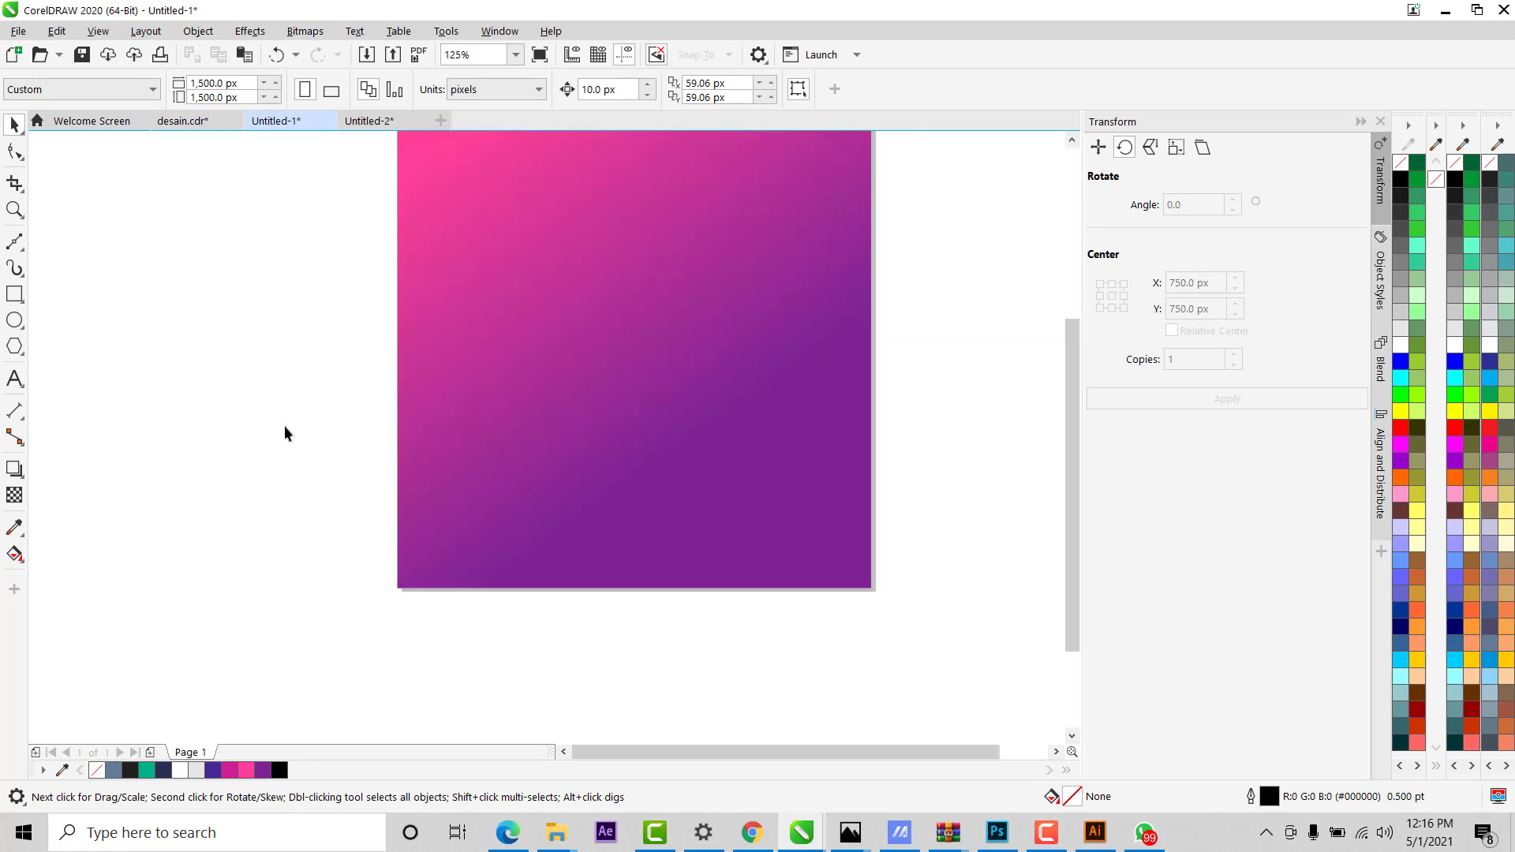
Choose the Bézier tool from the curve flyout, leaving its settings unchanged.
click(15, 242)
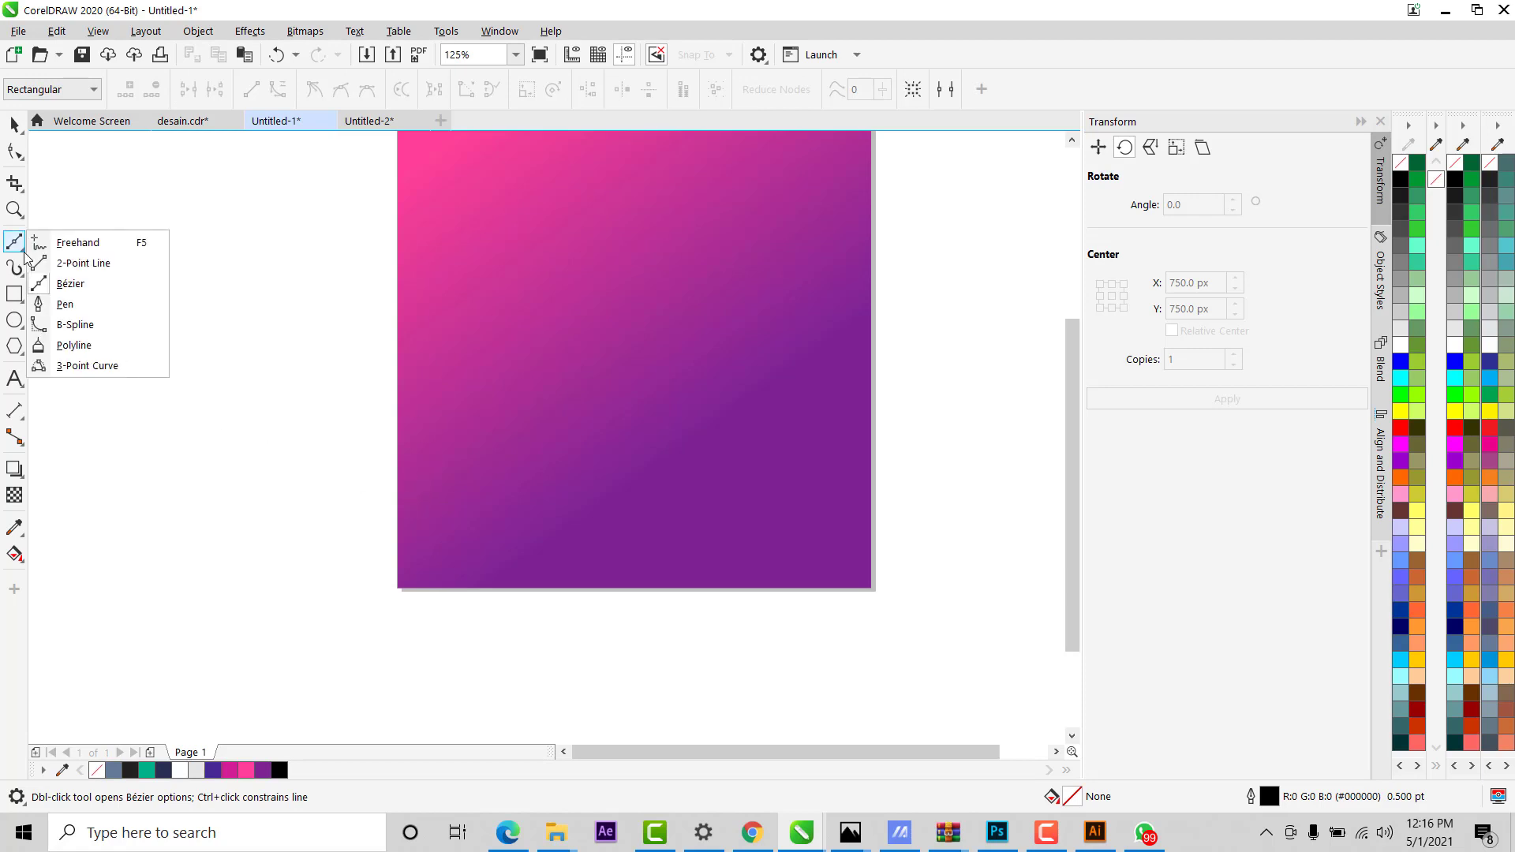
click(22, 249)
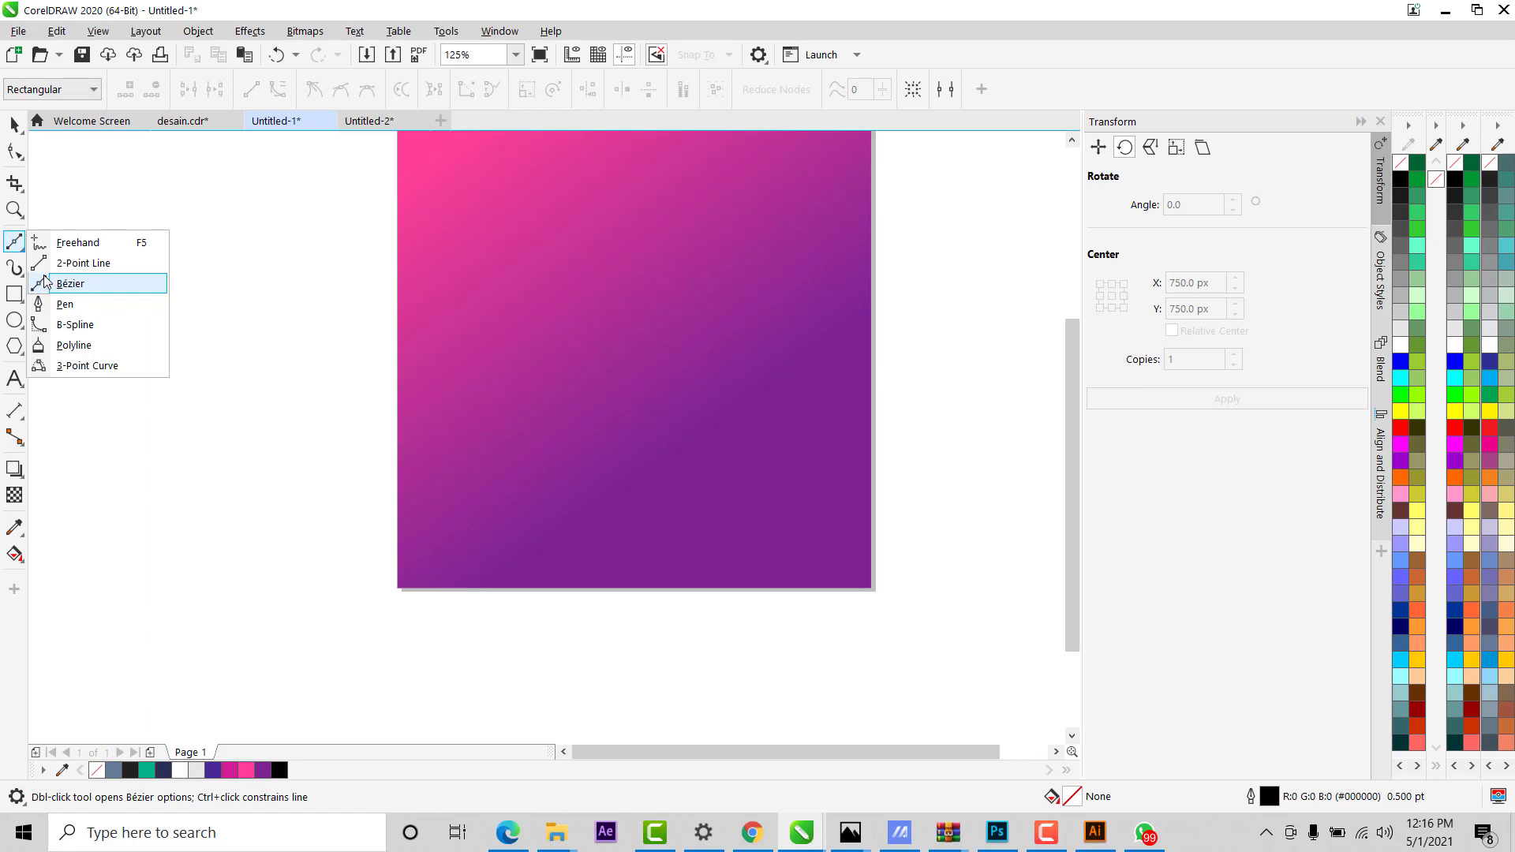
click(45, 282)
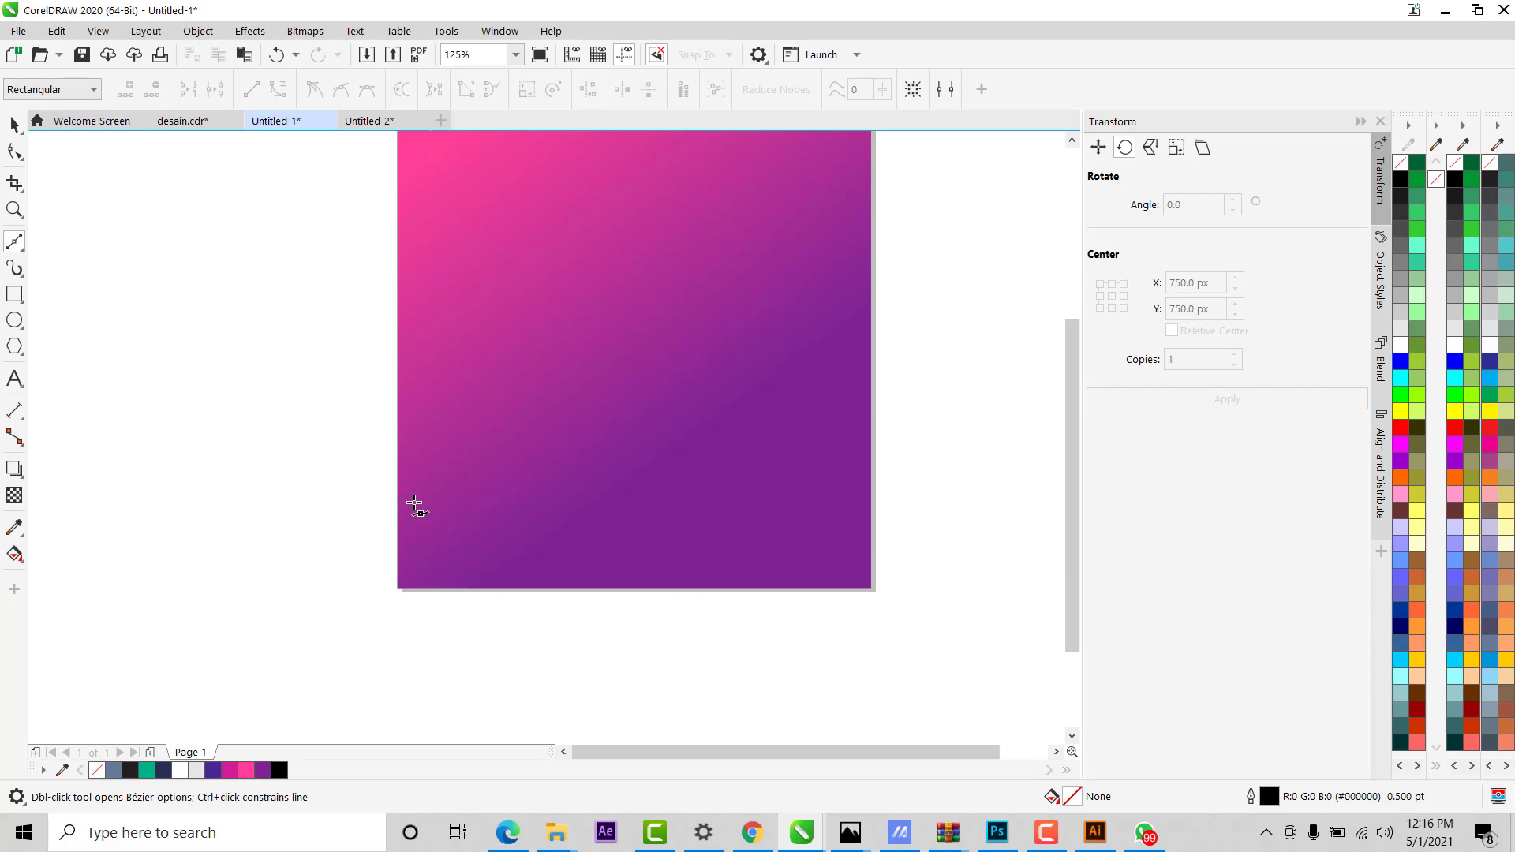
double_click(19, 246)
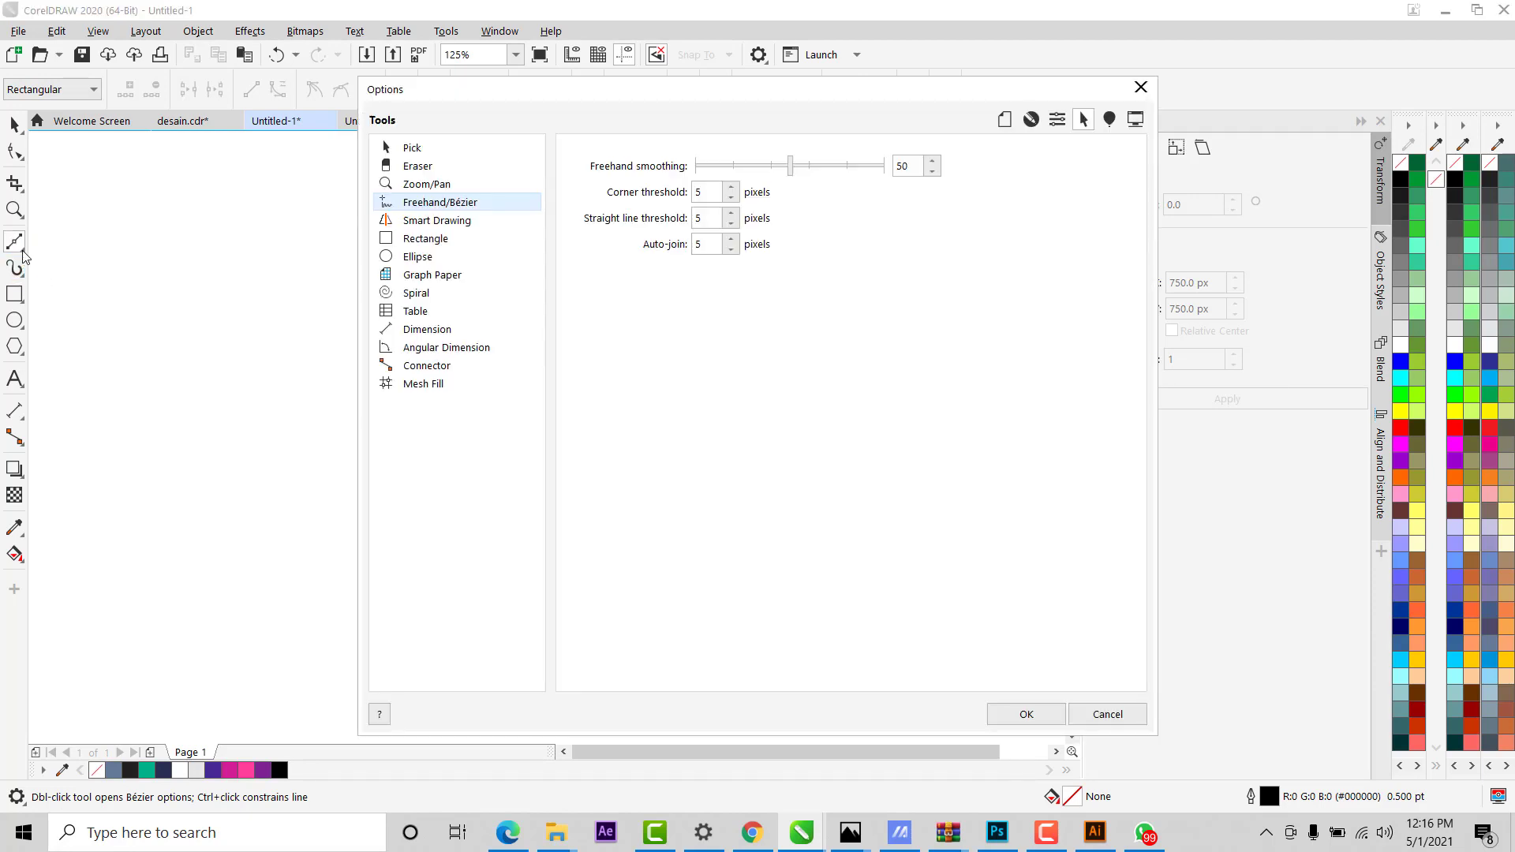
click(1141, 87)
scroll(428, 526, up, 1)
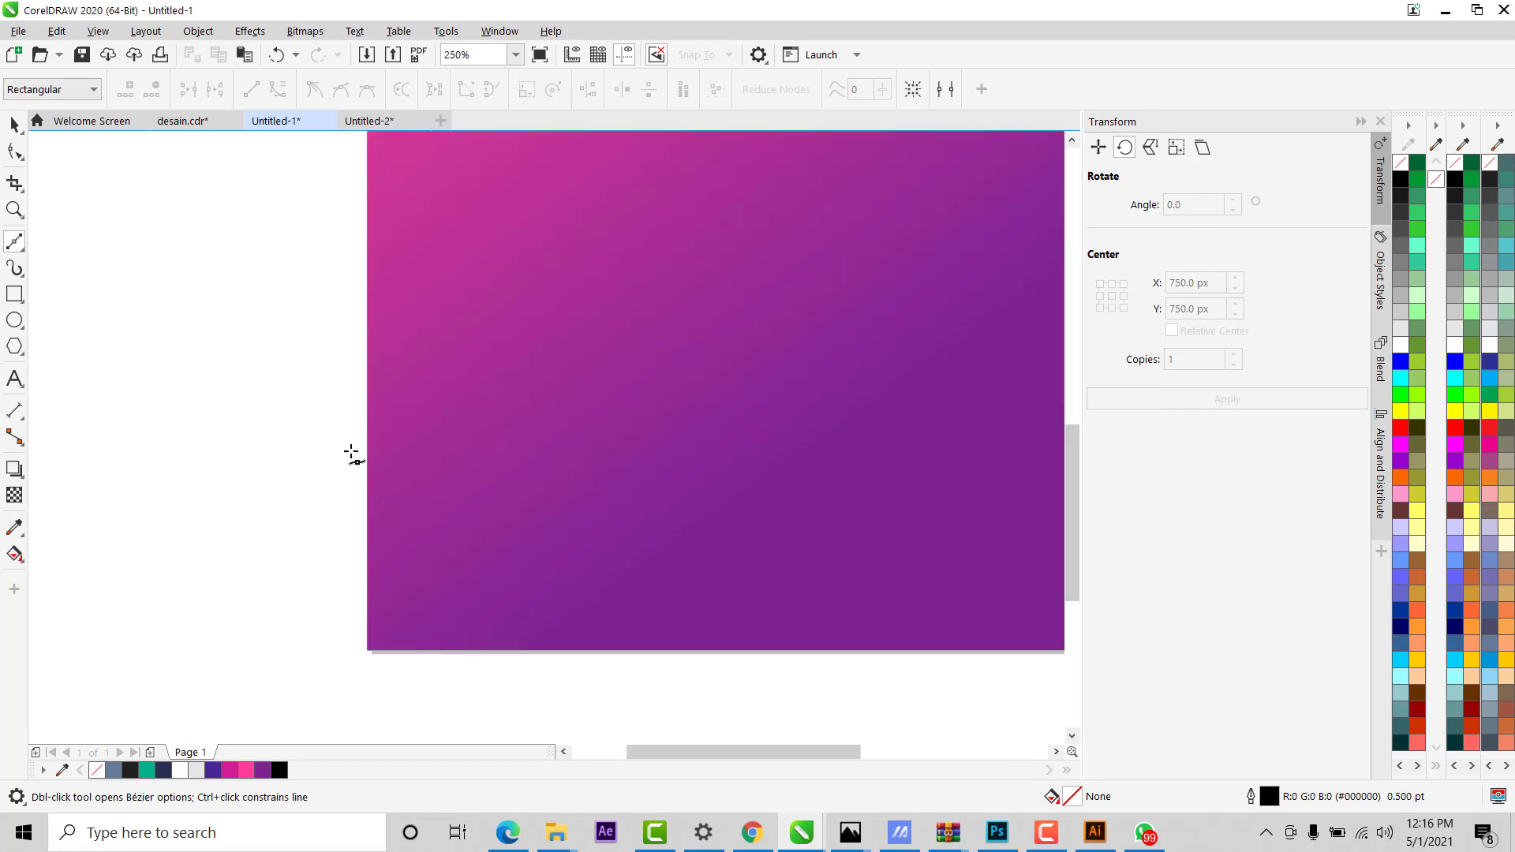
scroll(376, 461, down, 1)
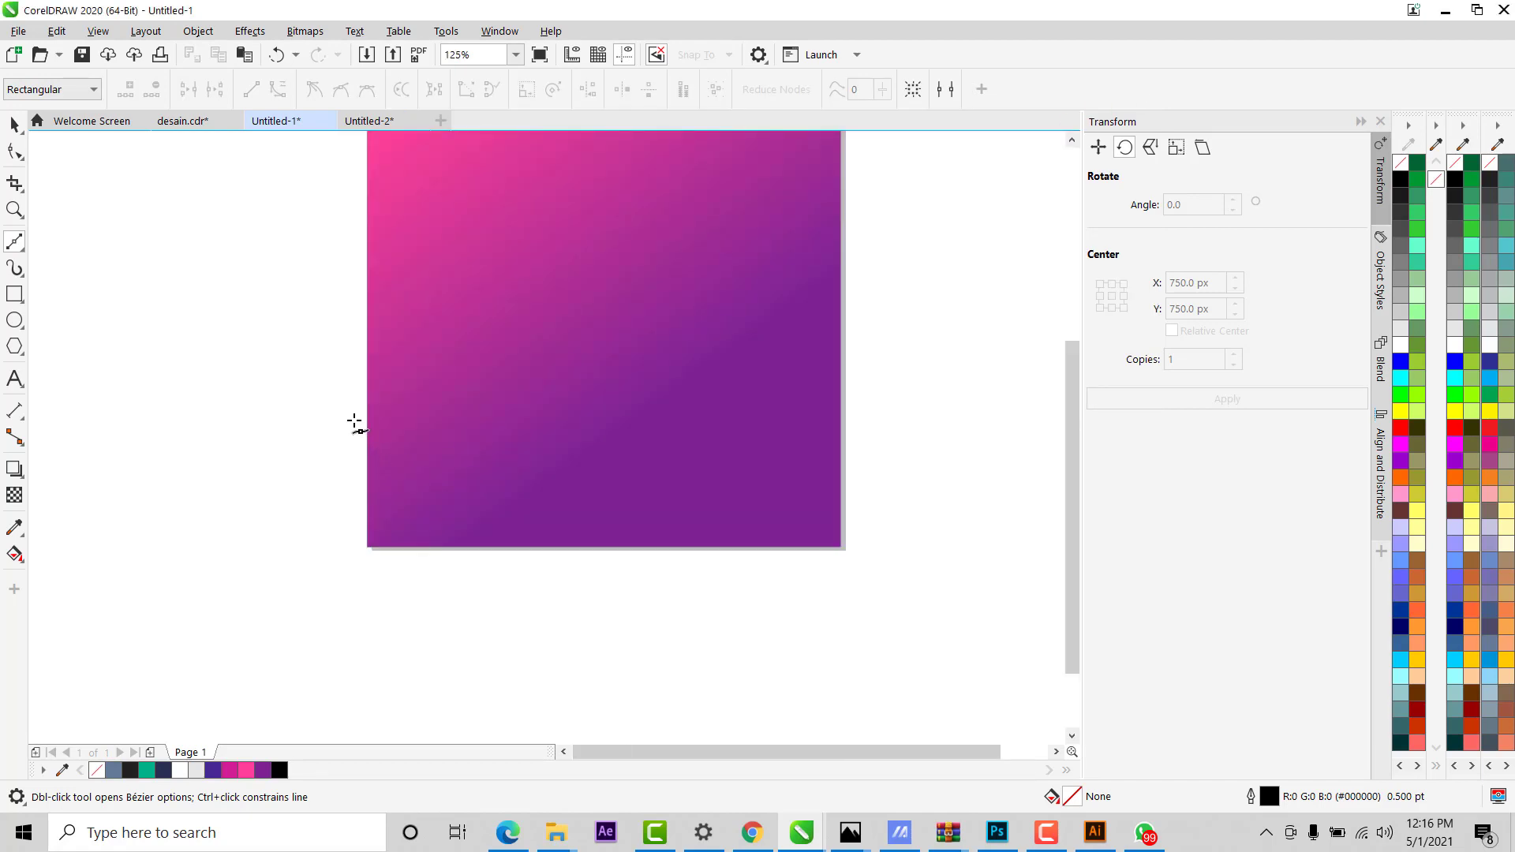
Draw a closed wavy Bézier curve over the square's lower-left area.
click(347, 411)
mouse_move(406, 448)
mouse_down()
mouse_move(422, 466)
mouse_move(474, 450)
mouse_move(525, 528)
mouse_up()
key(Escape)
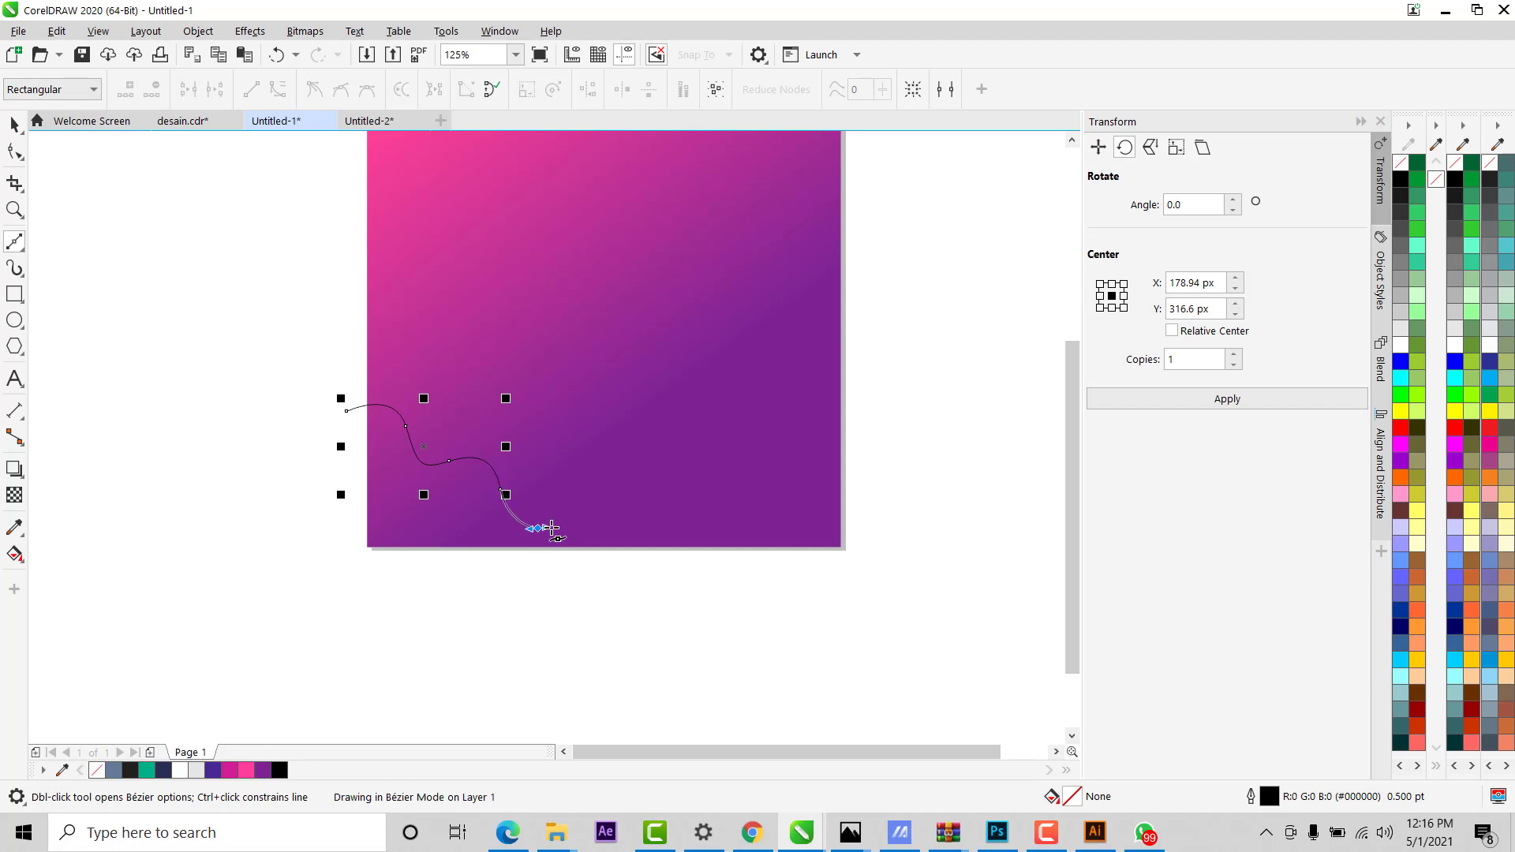
click(576, 584)
drag(419, 593, 379, 585)
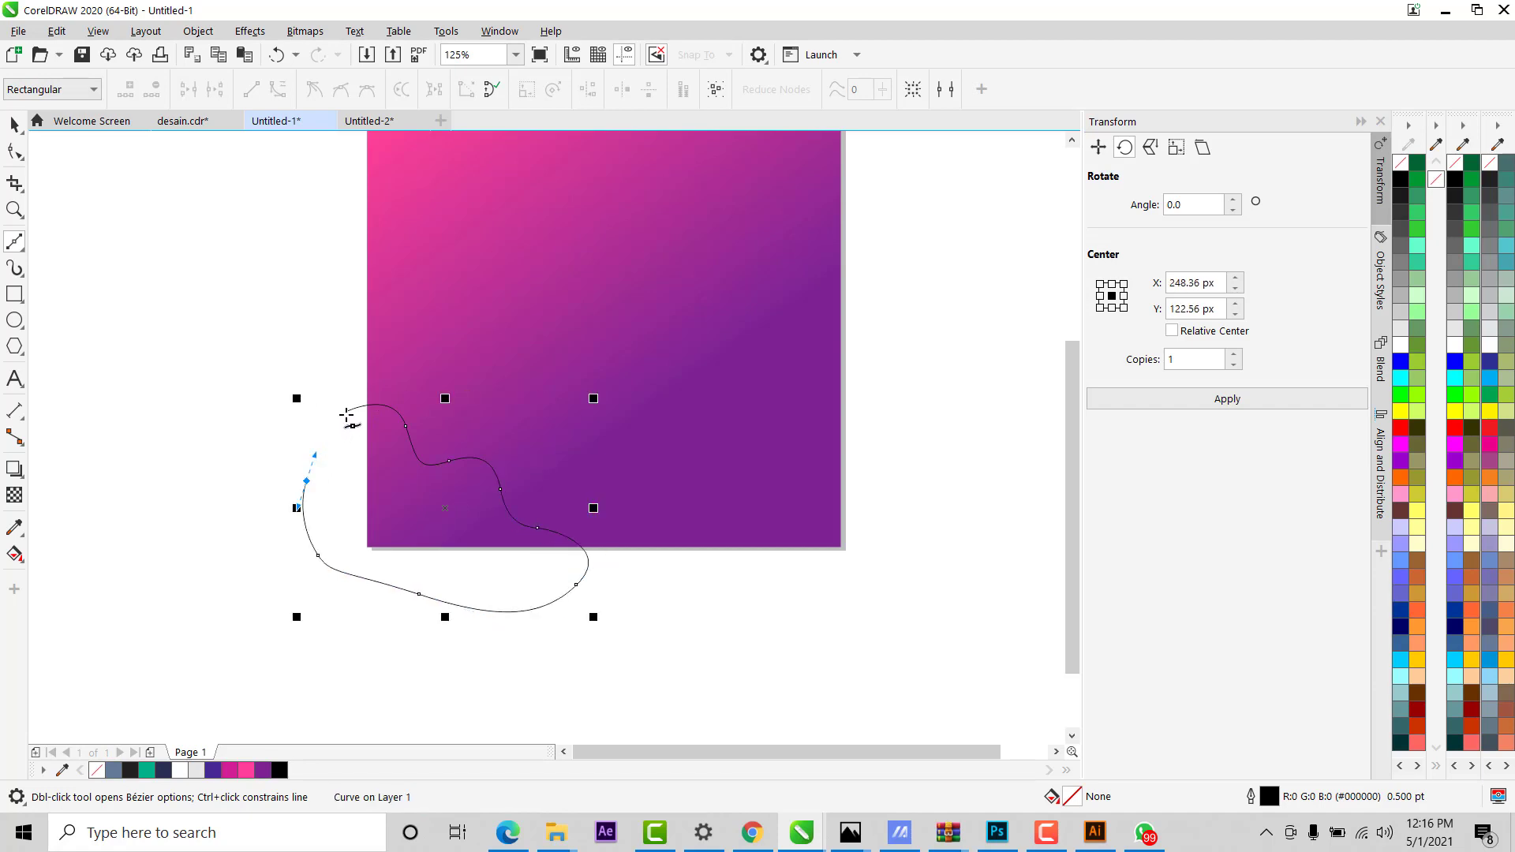
drag(348, 411, 308, 396)
scroll(351, 412, up, 5)
scroll(325, 268, up, 2)
scroll(326, 268, down, 5)
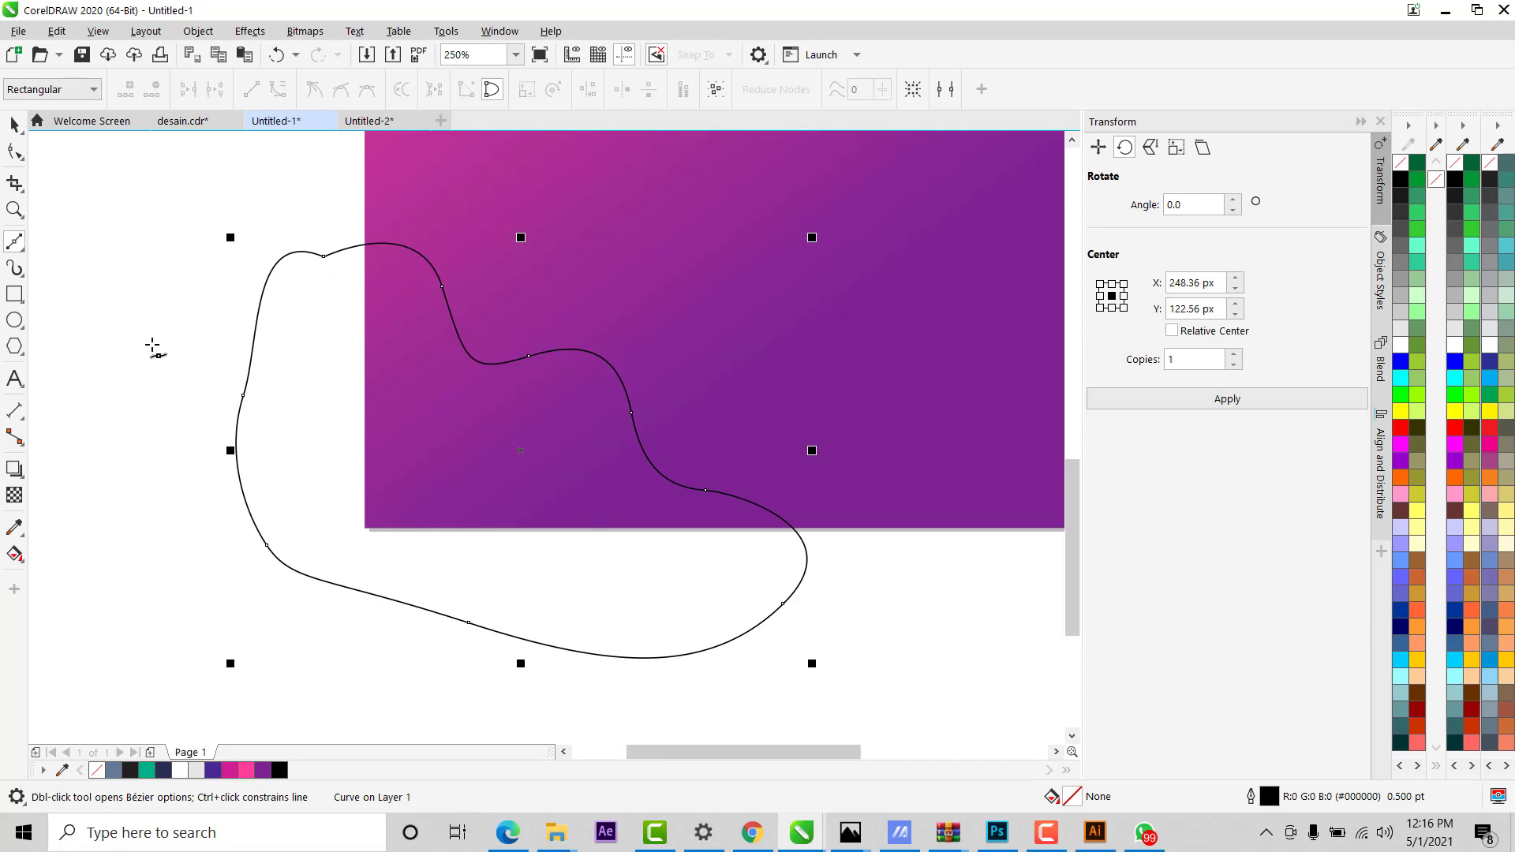
click(15, 125)
scroll(470, 467, down, 2)
scroll(484, 427, up, 2)
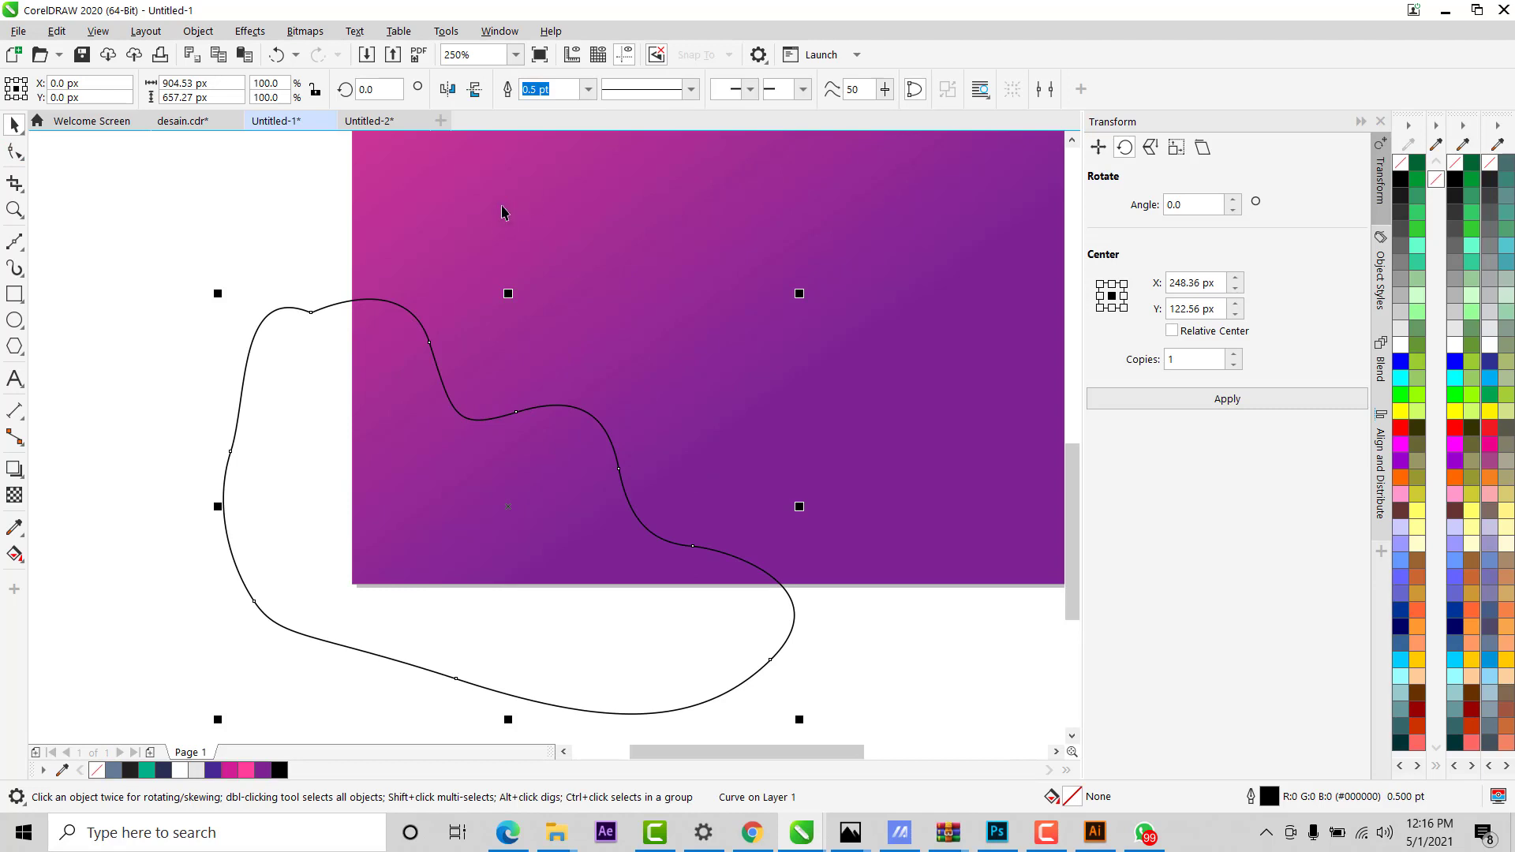
Intersect the wavy curve with the gradient square, sending the outline curve behind.
shift+click(539, 210)
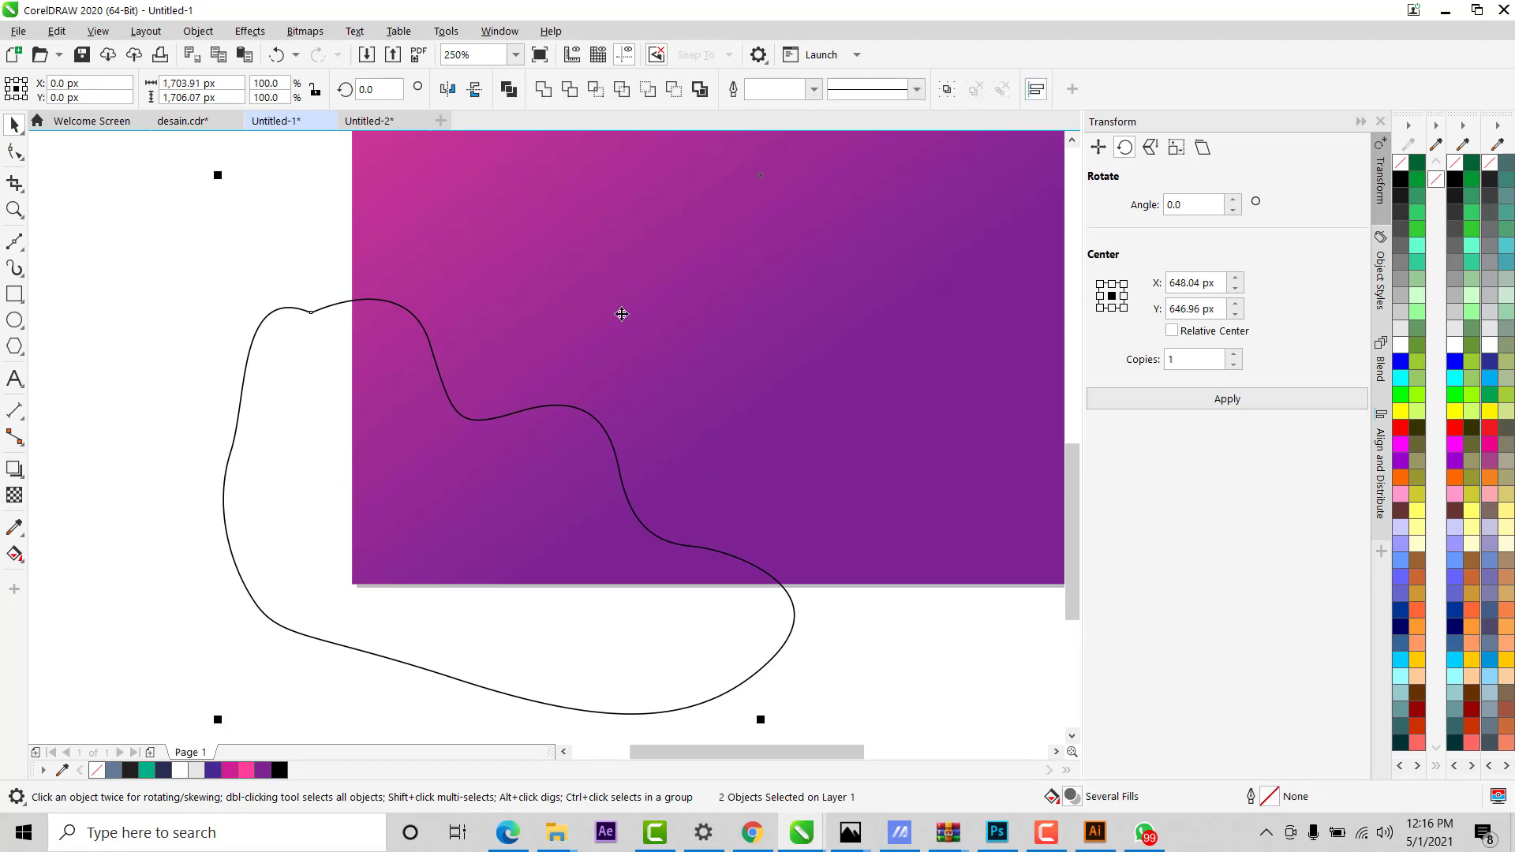
scroll(621, 315, down, 2)
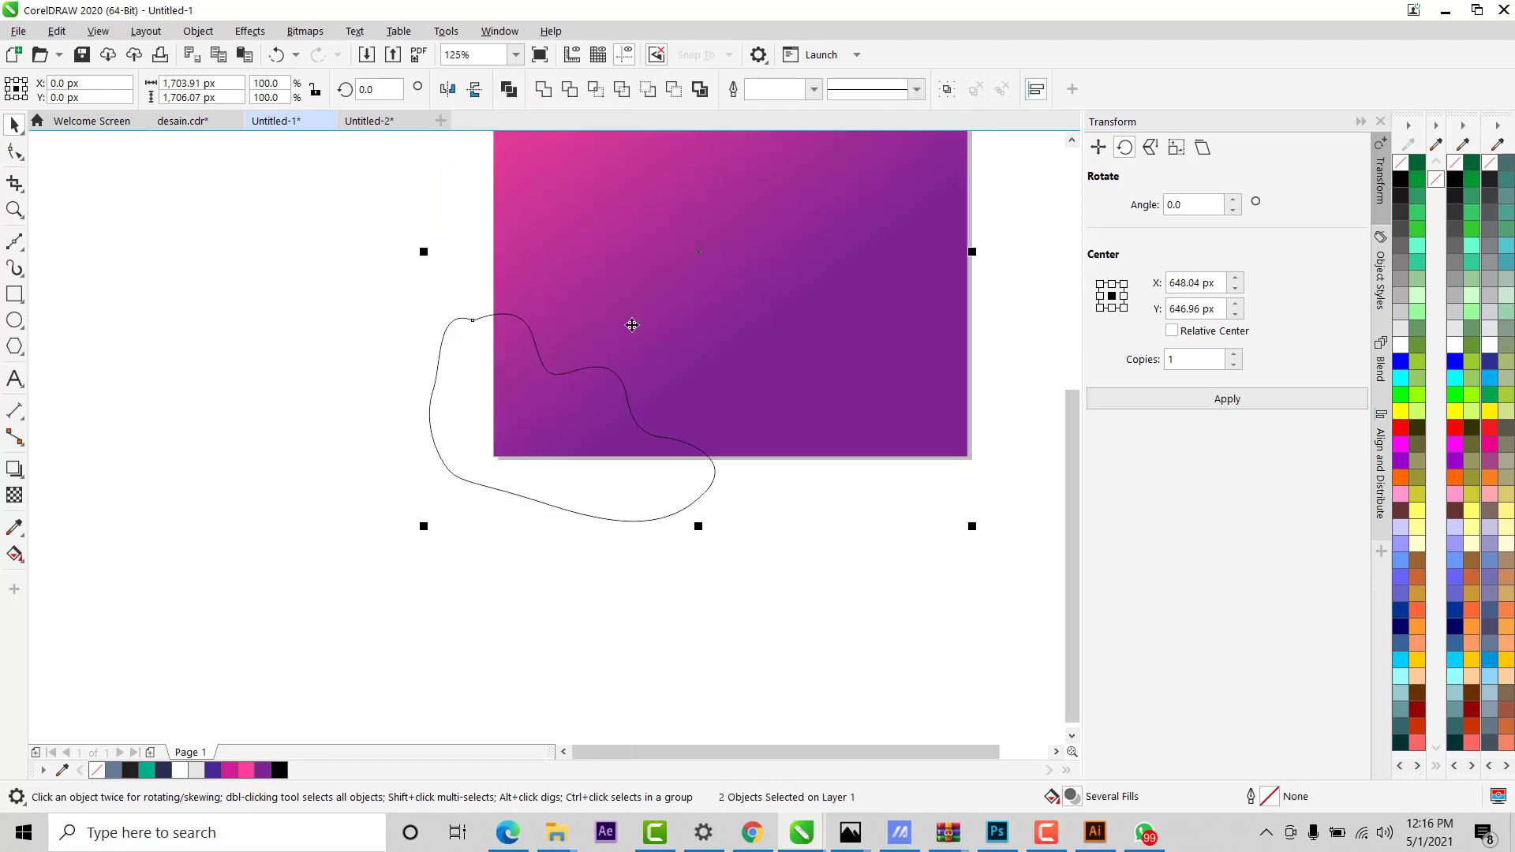
click(597, 93)
scroll(595, 365, up, 2)
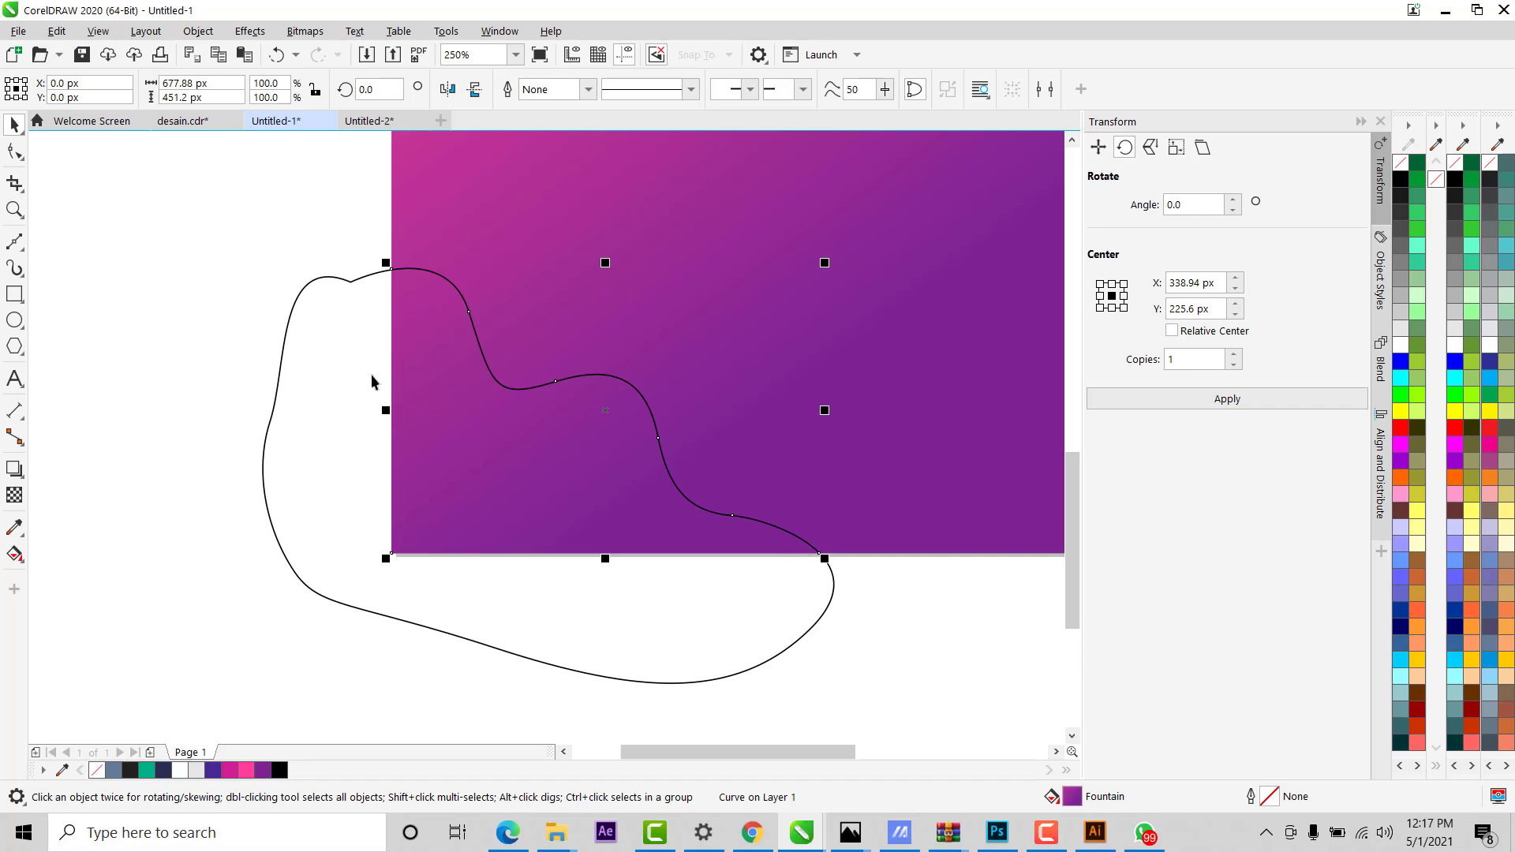
click(319, 348)
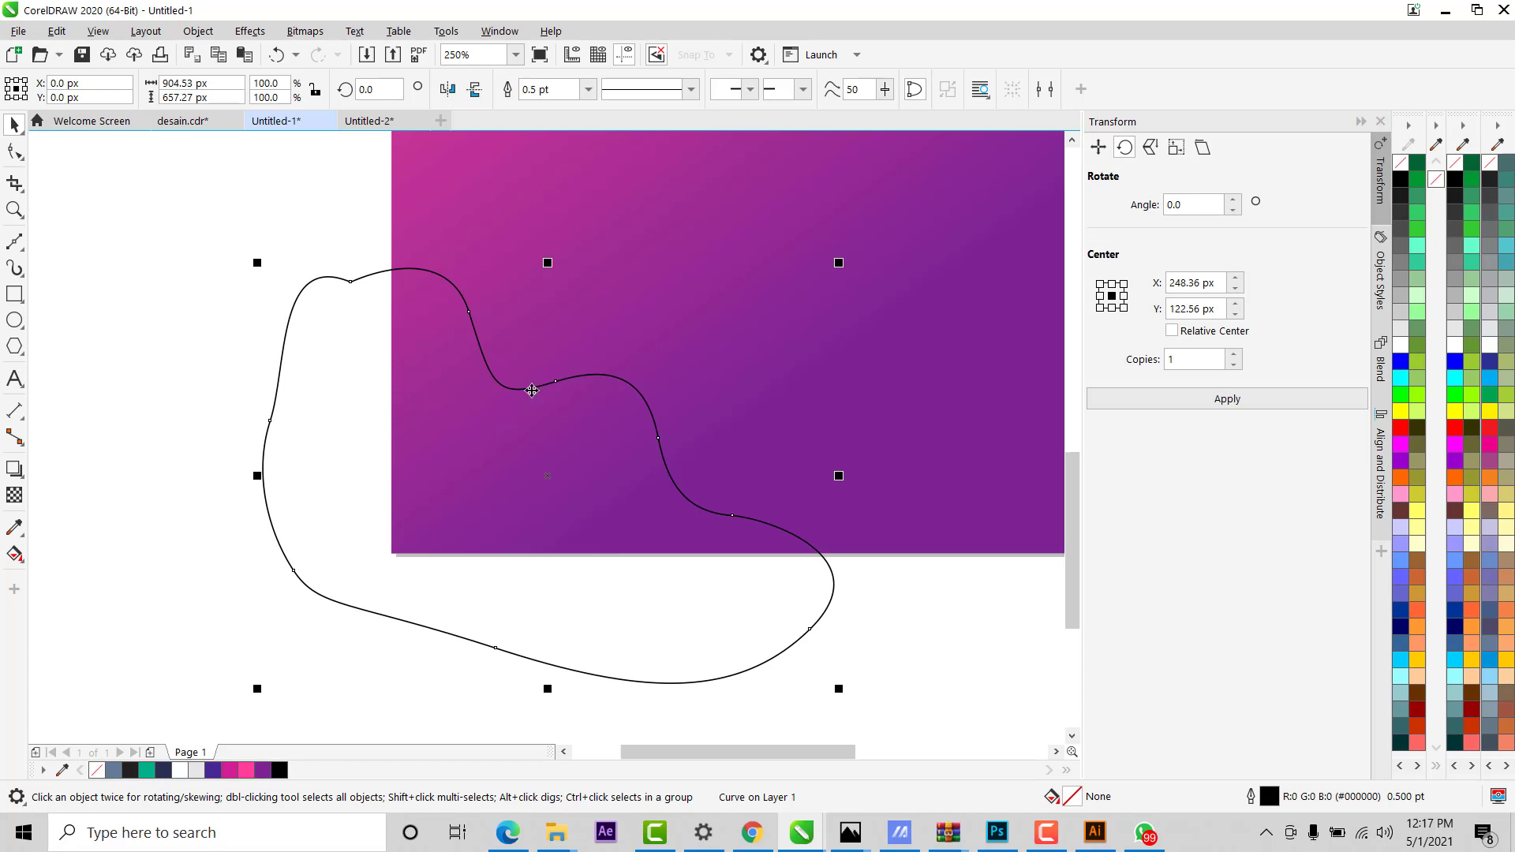
key(shift+Page_Down)
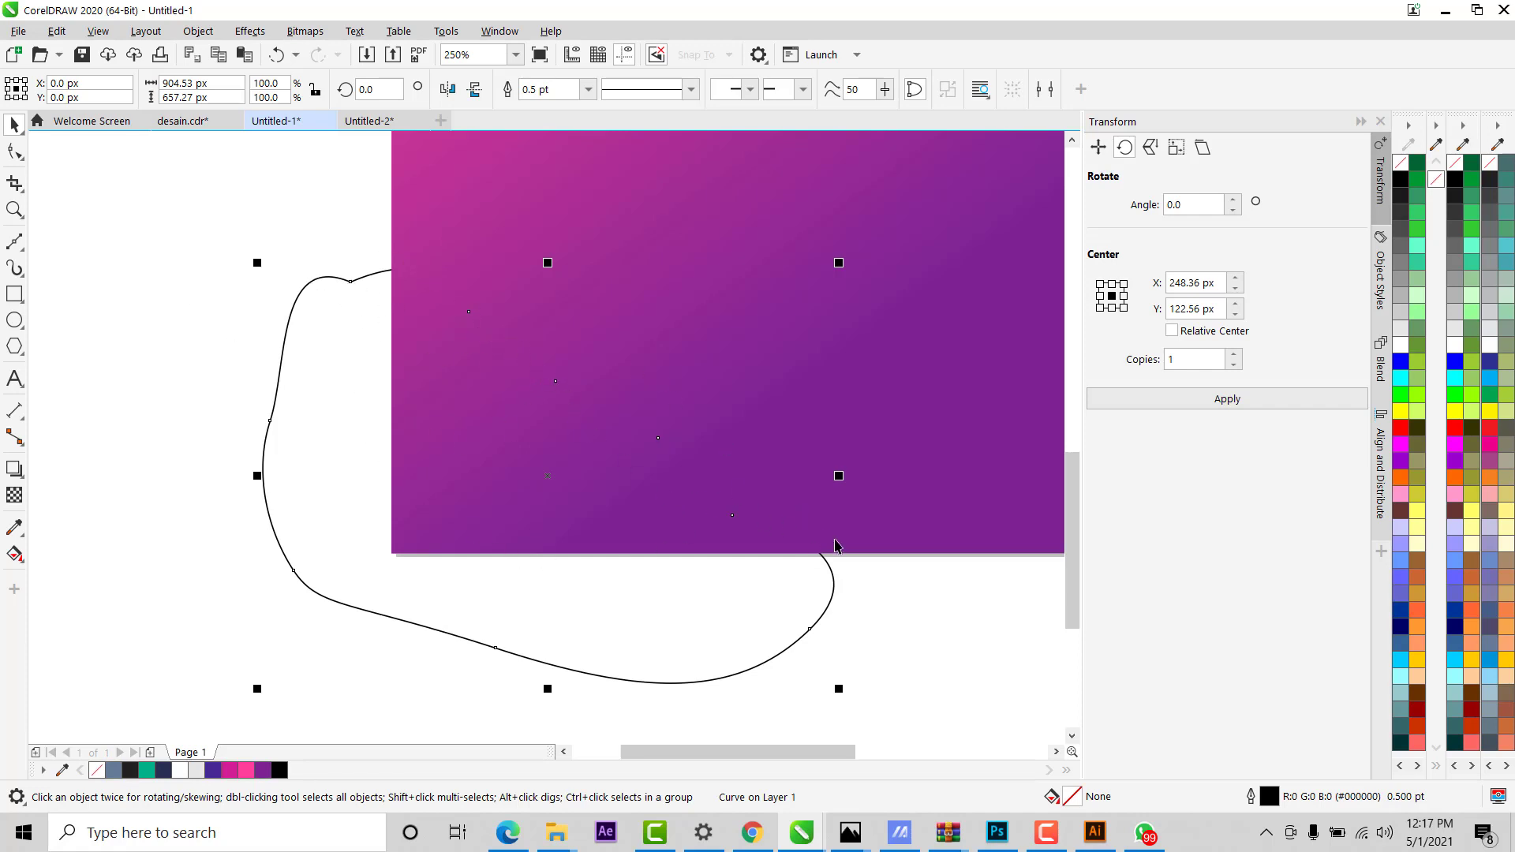
Fill the new intersection shape with pink #D41E95.
click(472, 505)
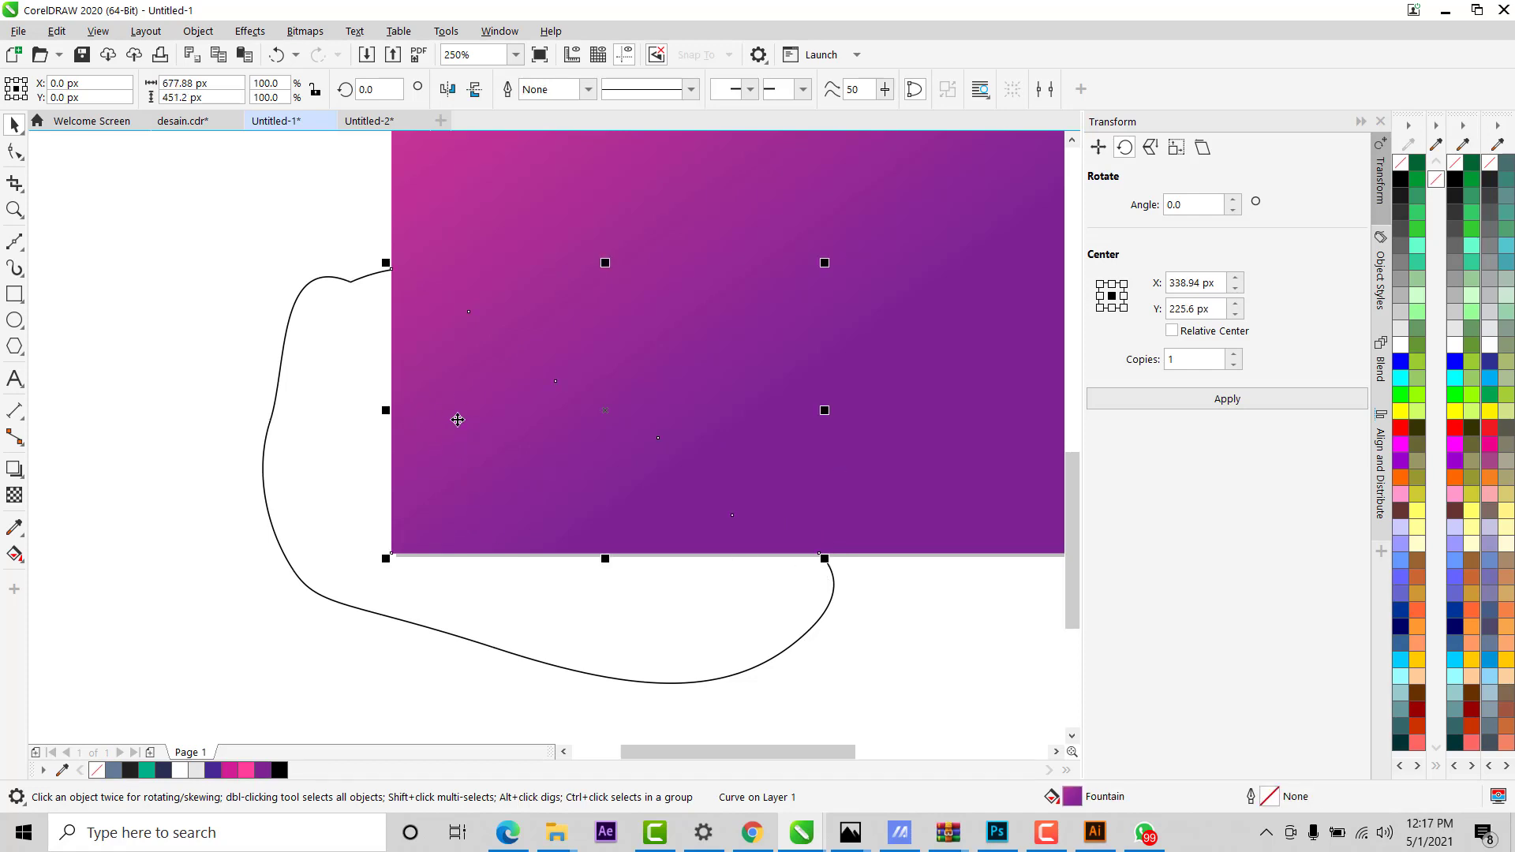
drag(475, 418, 334, 363)
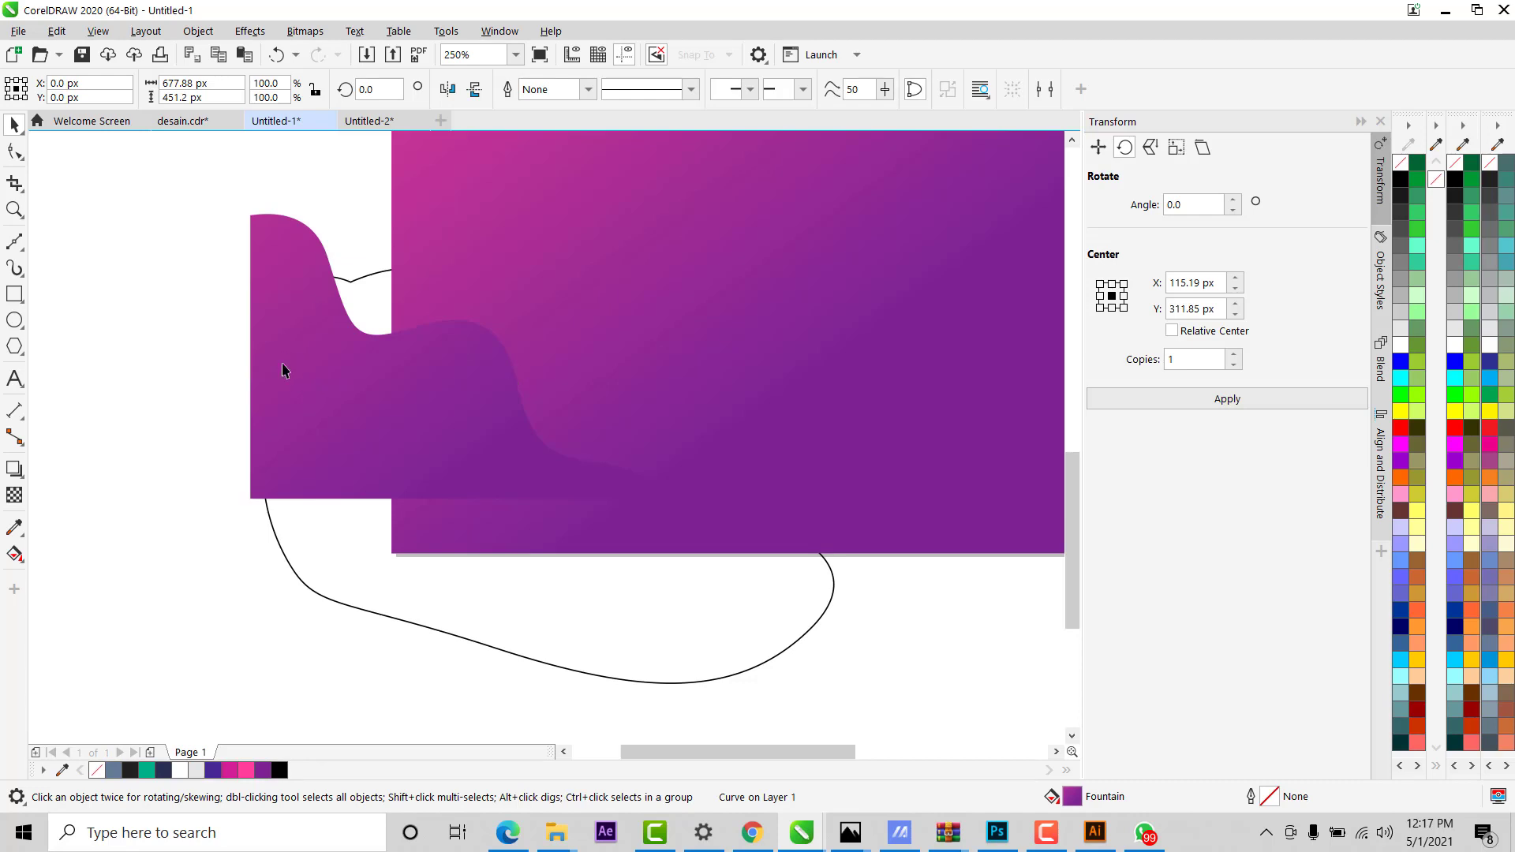
key(ctrl+z)
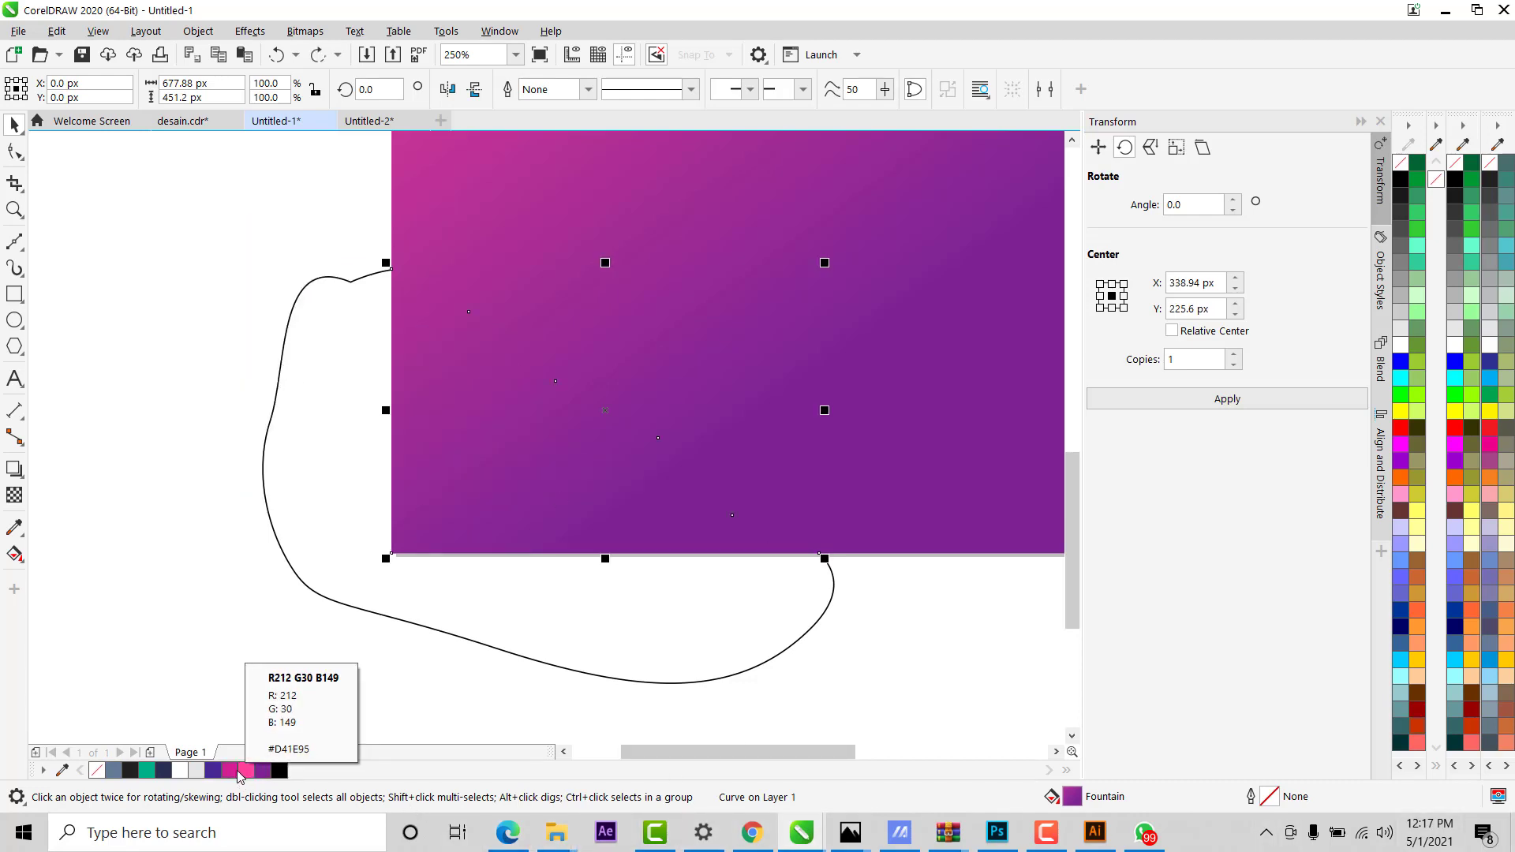
click(246, 772)
scroll(620, 434, down, 3)
scroll(698, 417, up, 3)
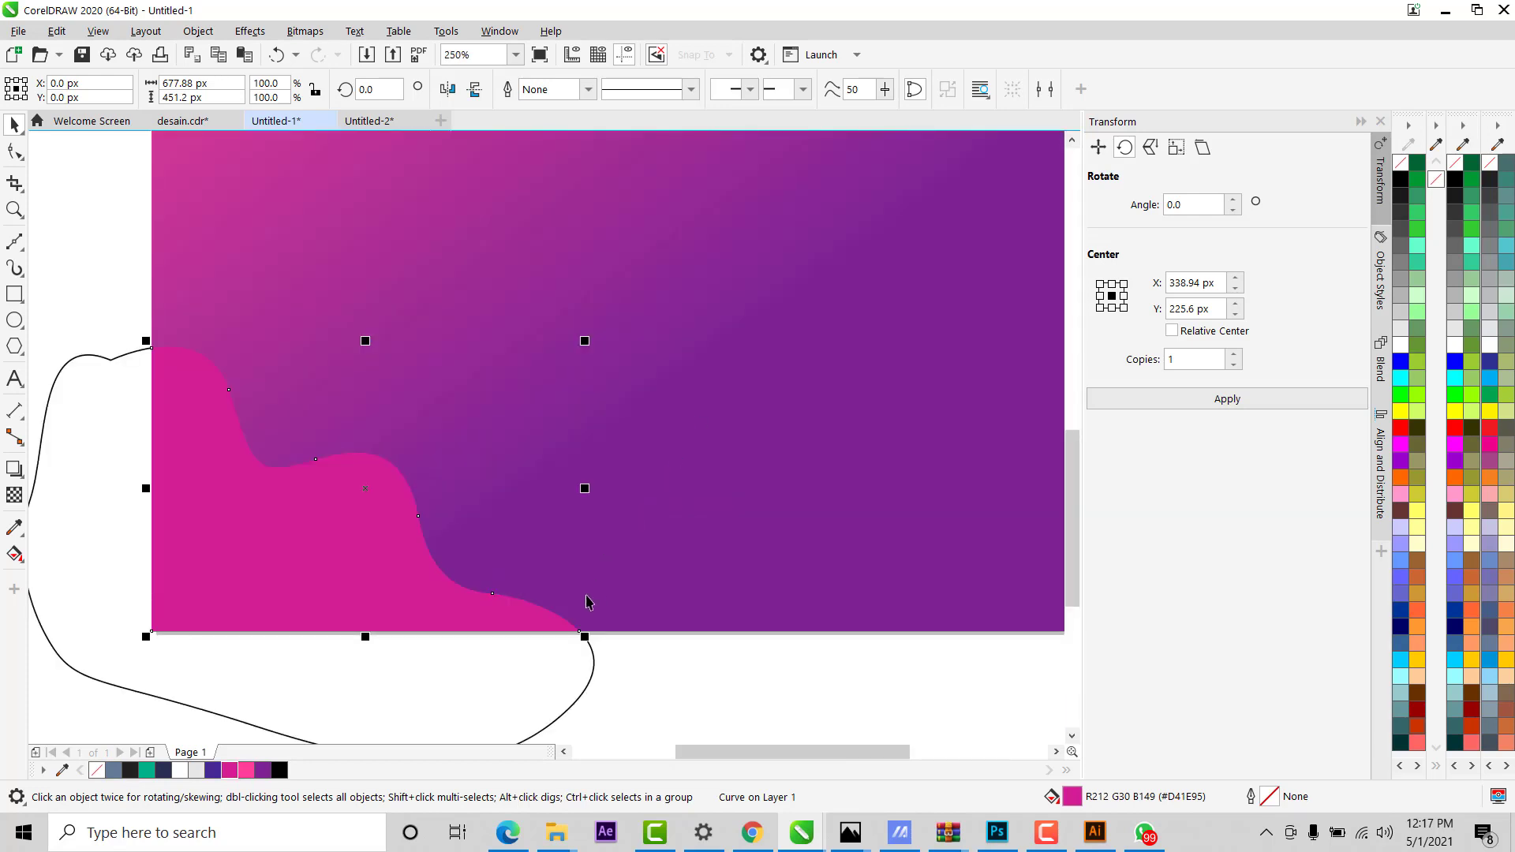
Delete the leftover wavy outline curve.
click(552, 661)
scroll(552, 661, down, 1)
scroll(557, 601, up, 1)
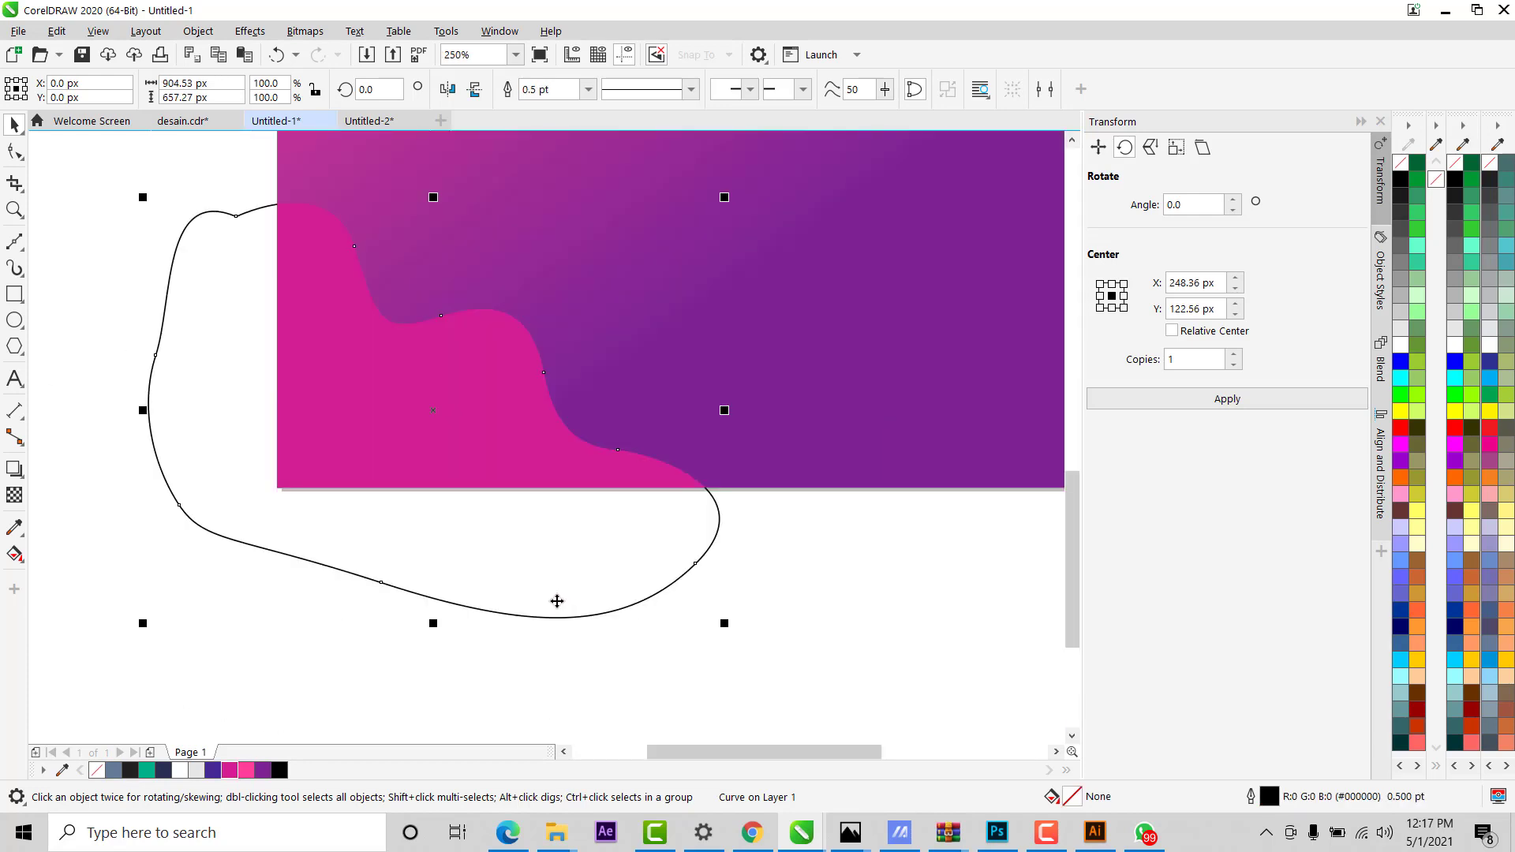
key(Delete)
scroll(809, 412, down, 1)
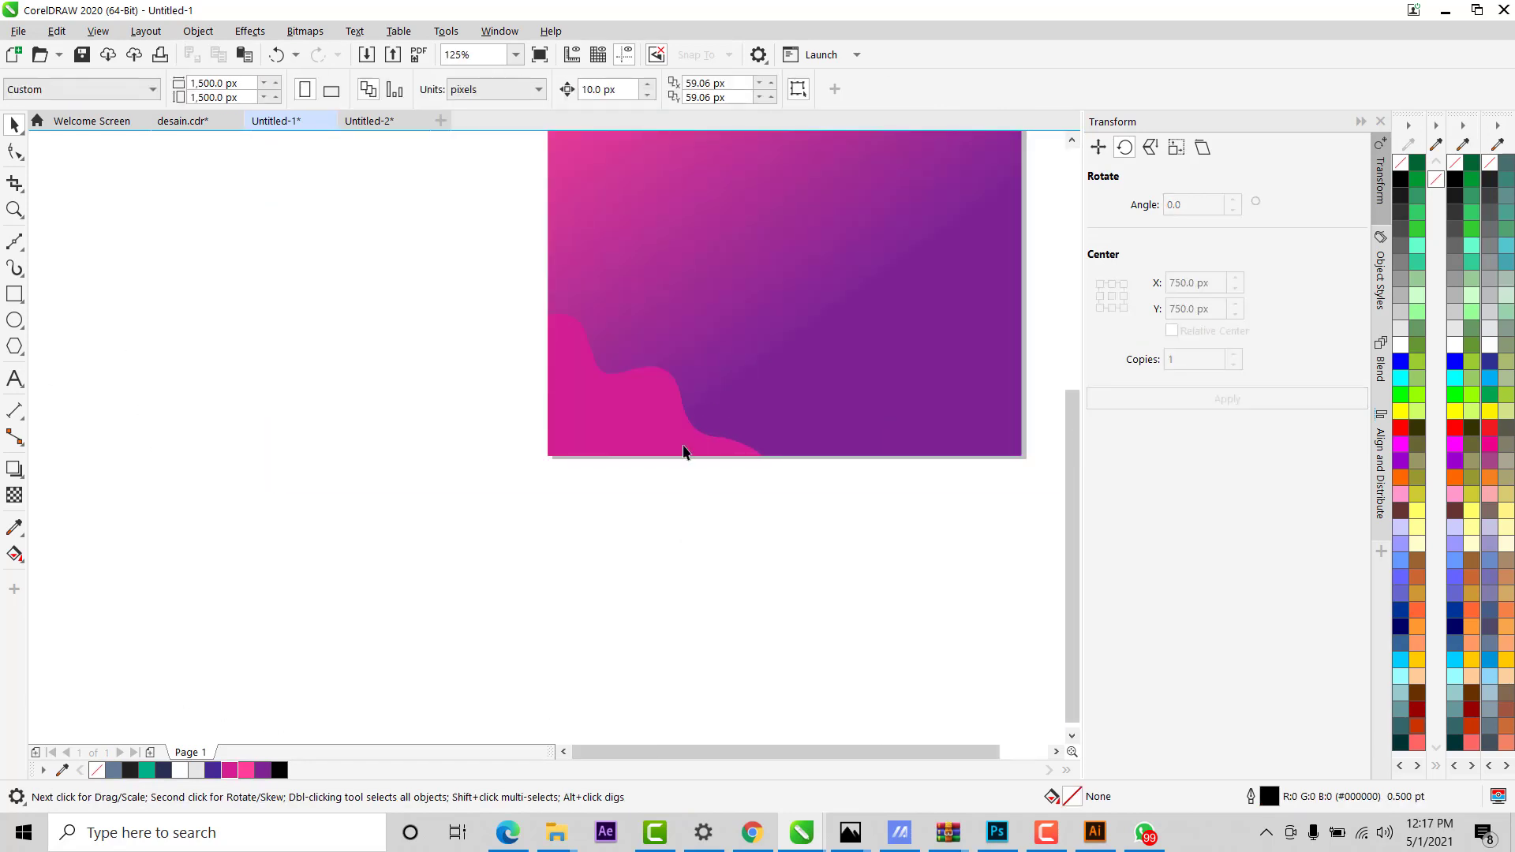
scroll(683, 451, up, 2)
click(624, 339)
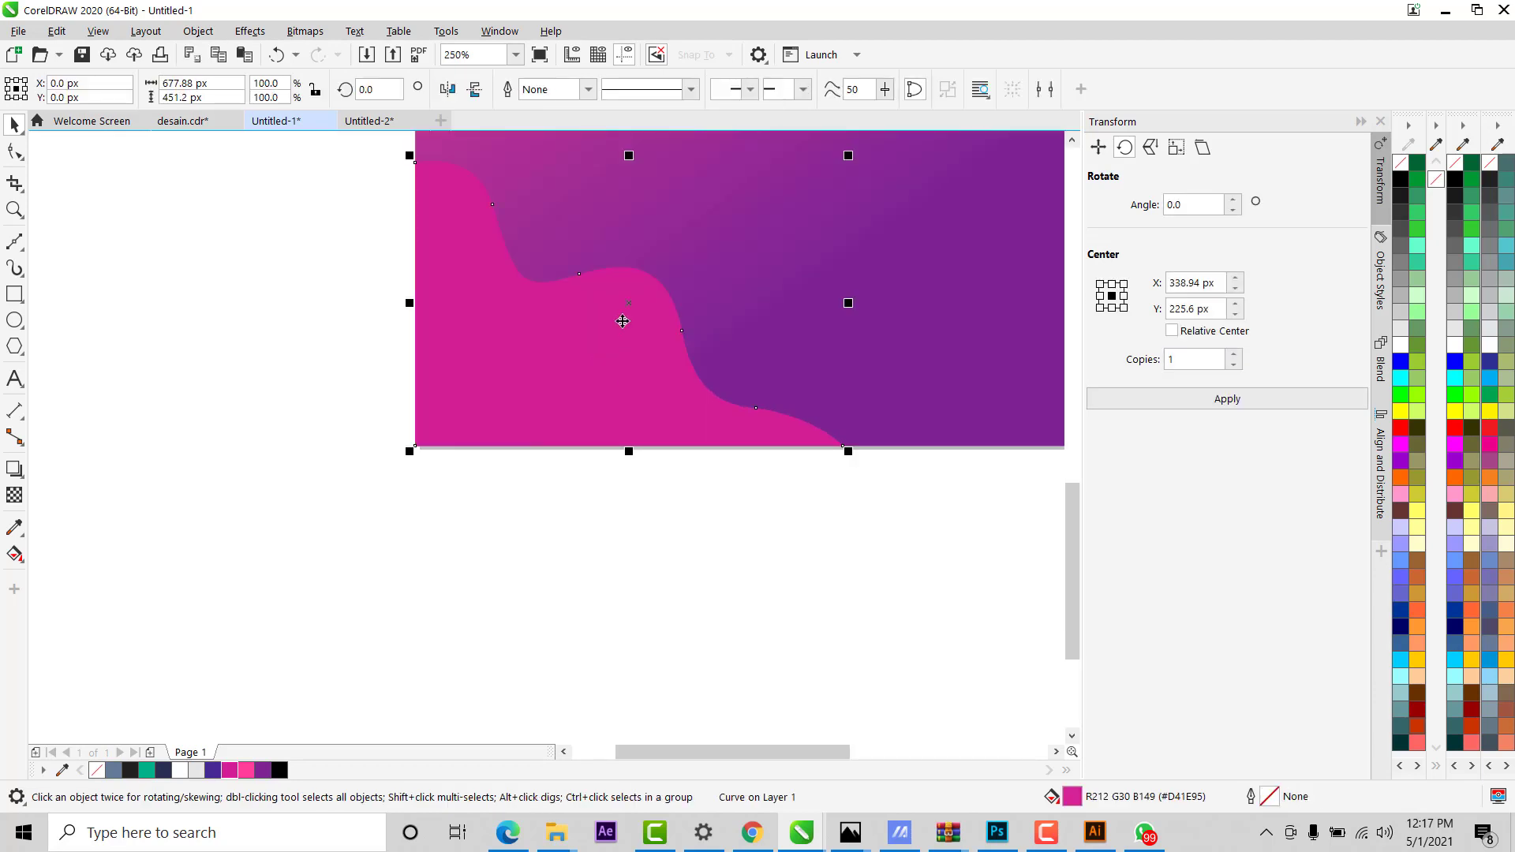
Place a copy of the pink wave offset left and down, with no fill and a black outline.
click(625, 306)
mouse_move(627, 307)
mouse_down()
mouse_move(571, 340)
mouse_move(587, 338)
mouse_move(562, 325)
mouse_up()
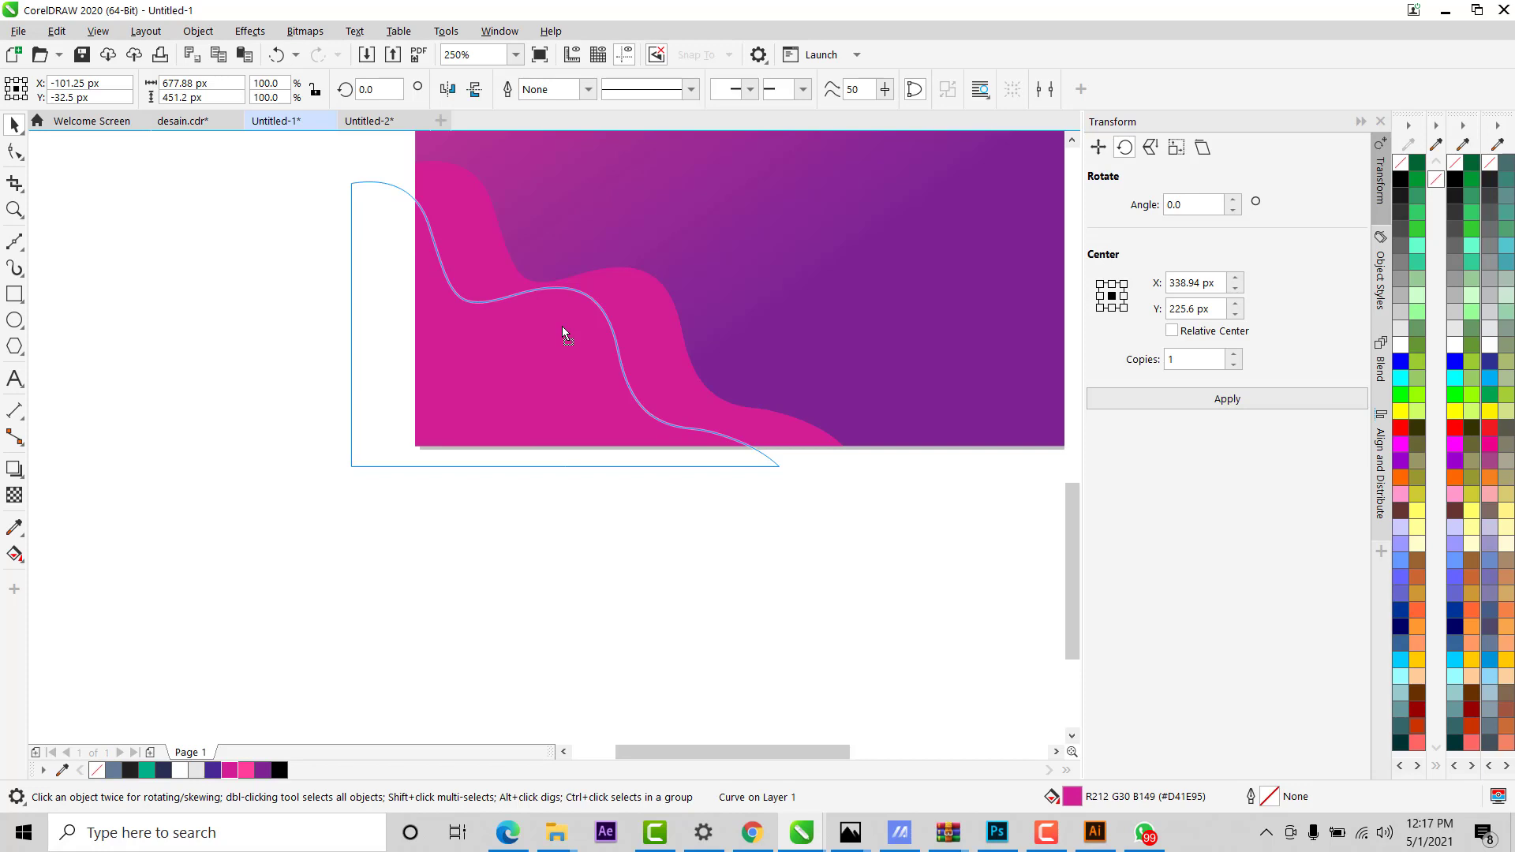
drag(562, 325, 561, 325)
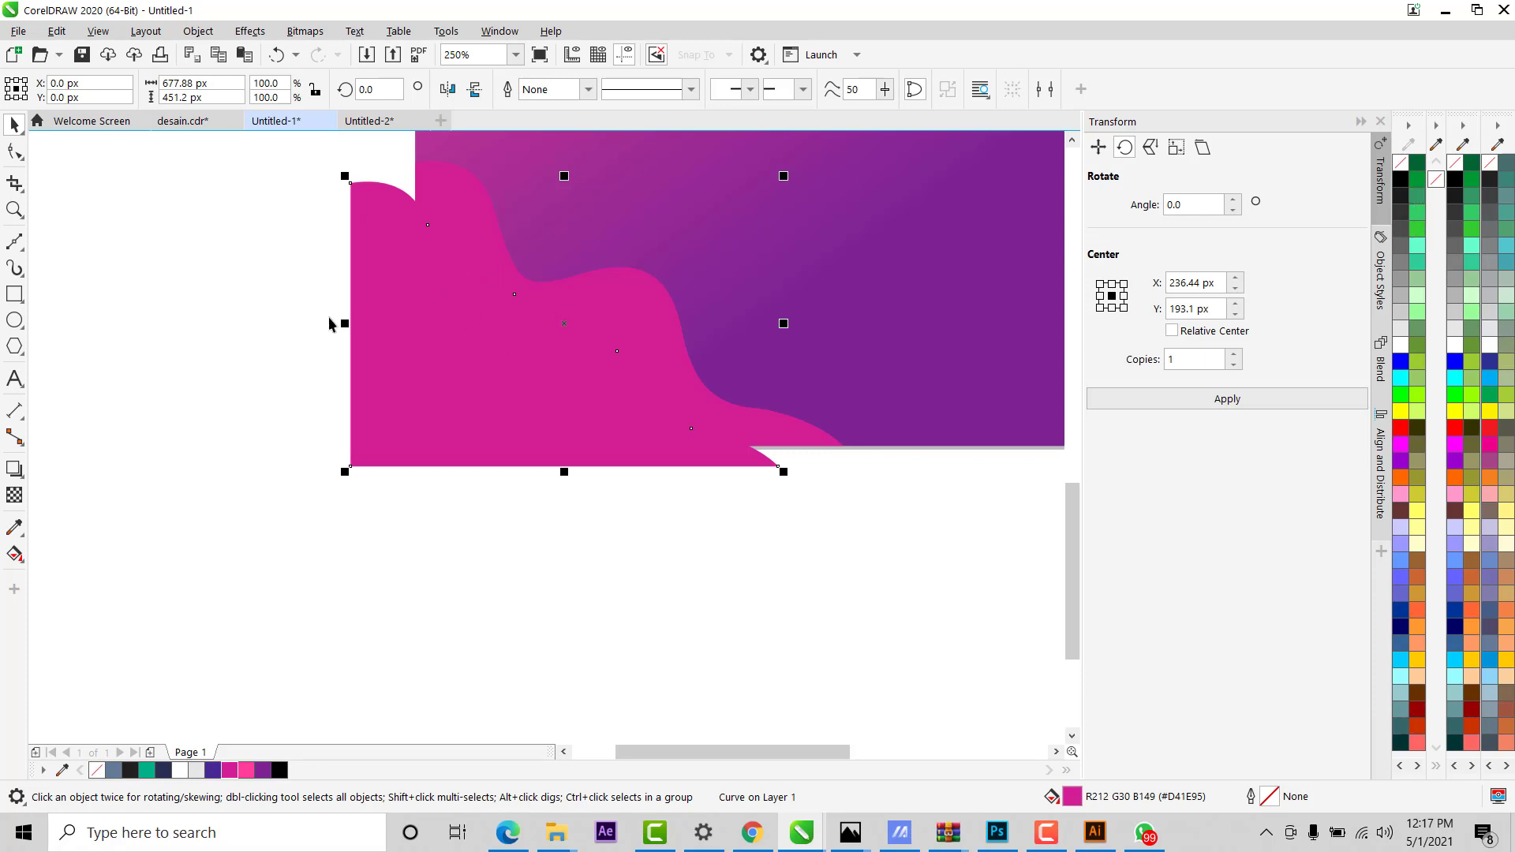
click(1402, 166)
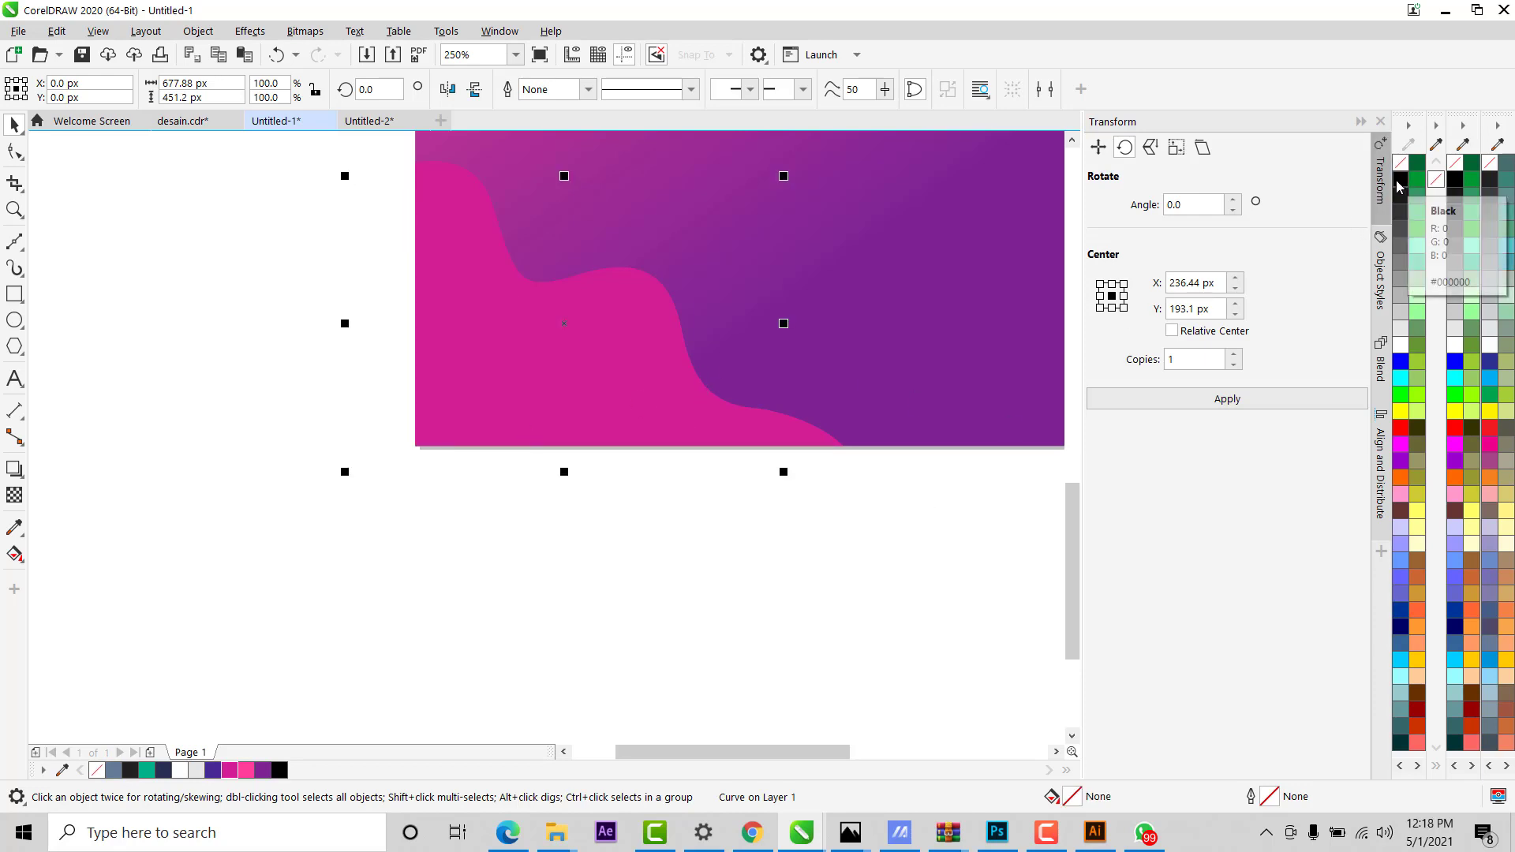
right_click(1401, 180)
scroll(455, 216, up, 1)
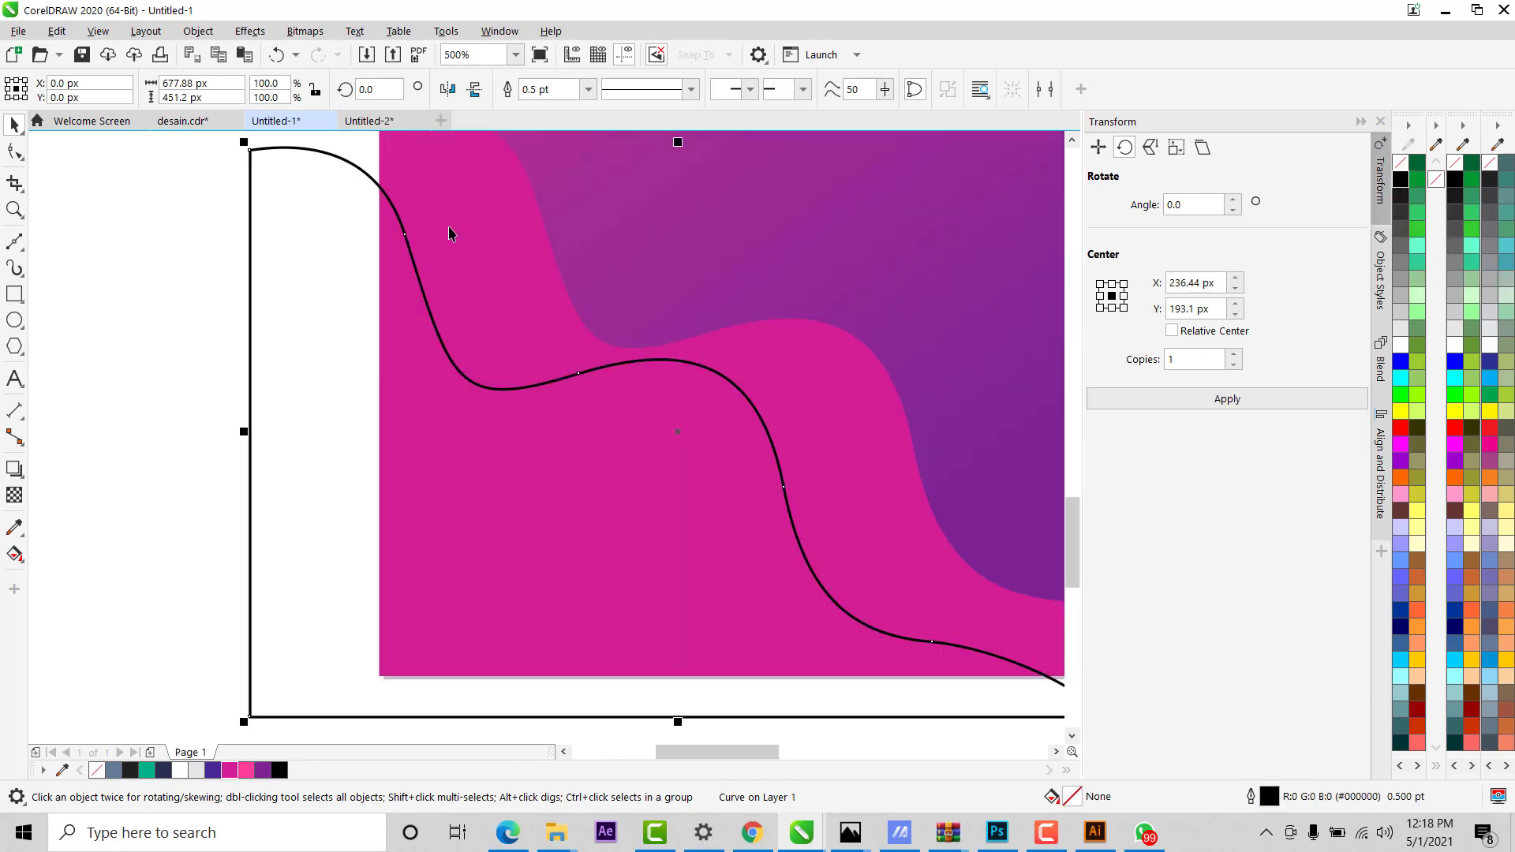
scroll(489, 260, down, 1)
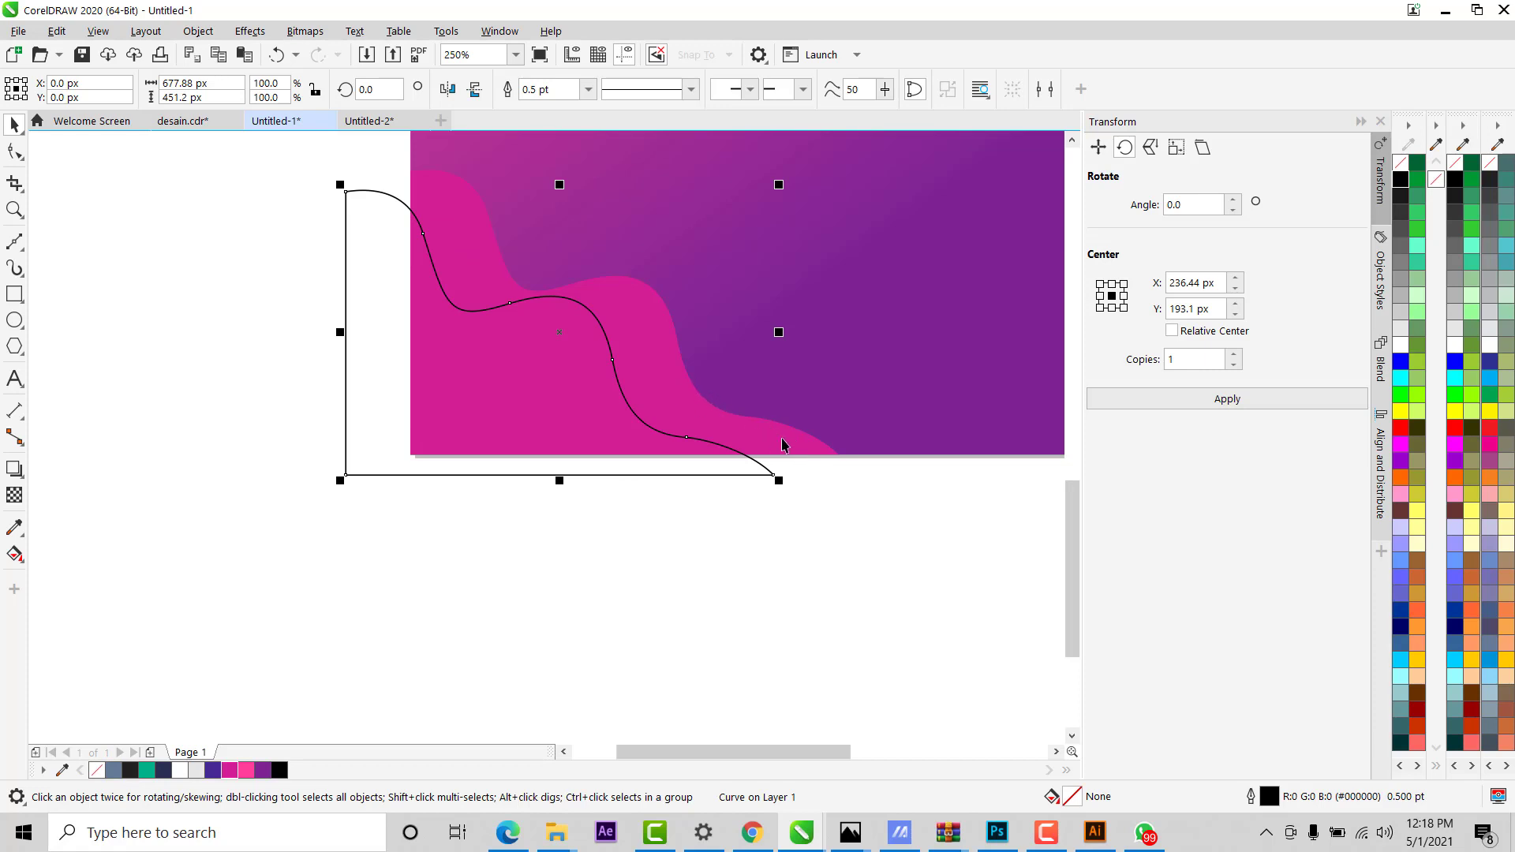
Intersect the copied wave with the pink wave, moving the leftover outline curve aside.
shift+click(779, 443)
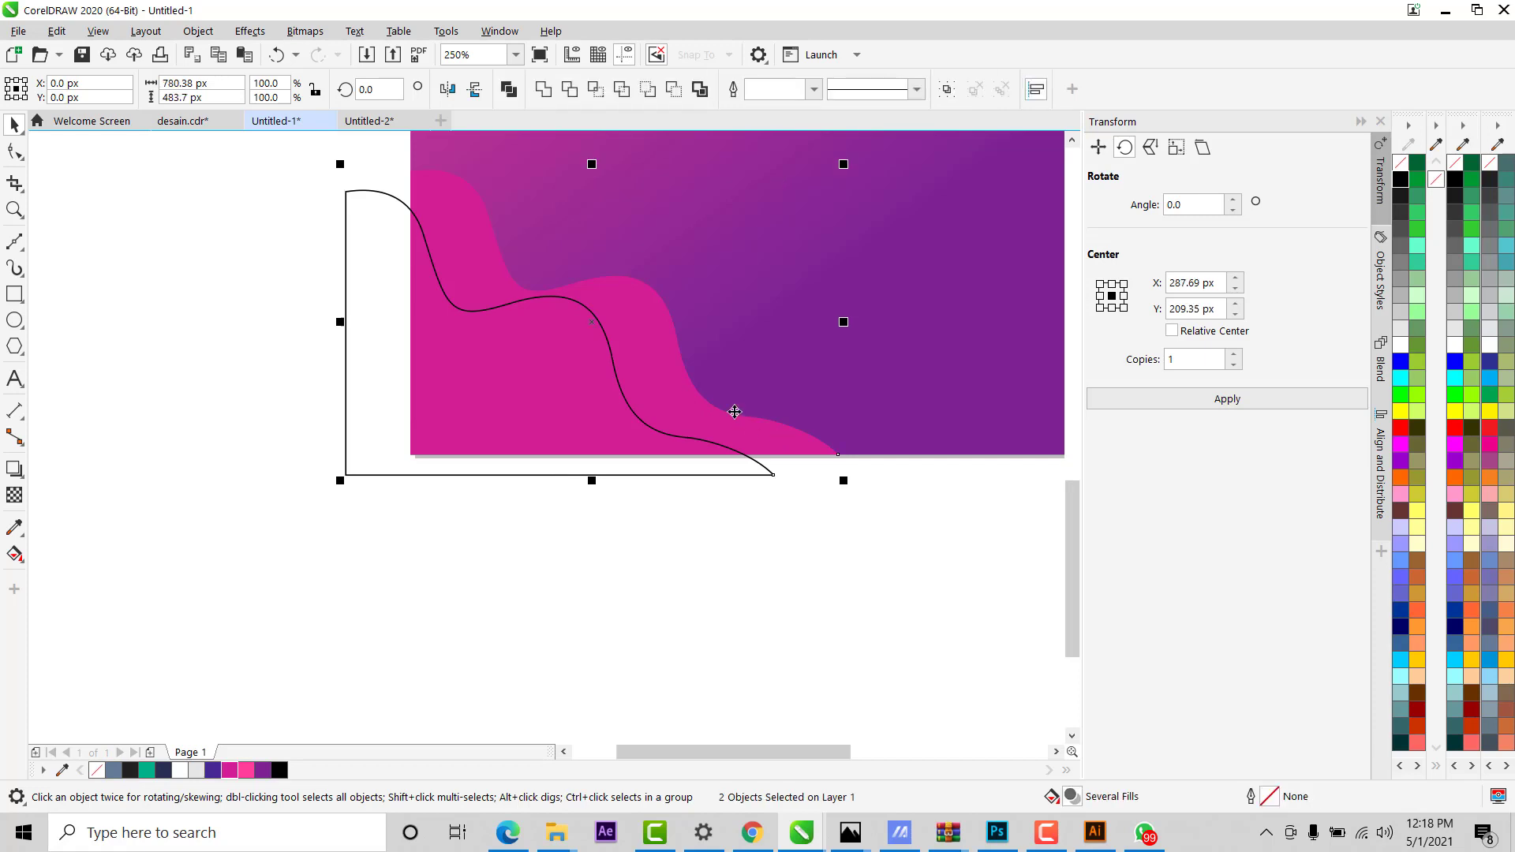
click(596, 89)
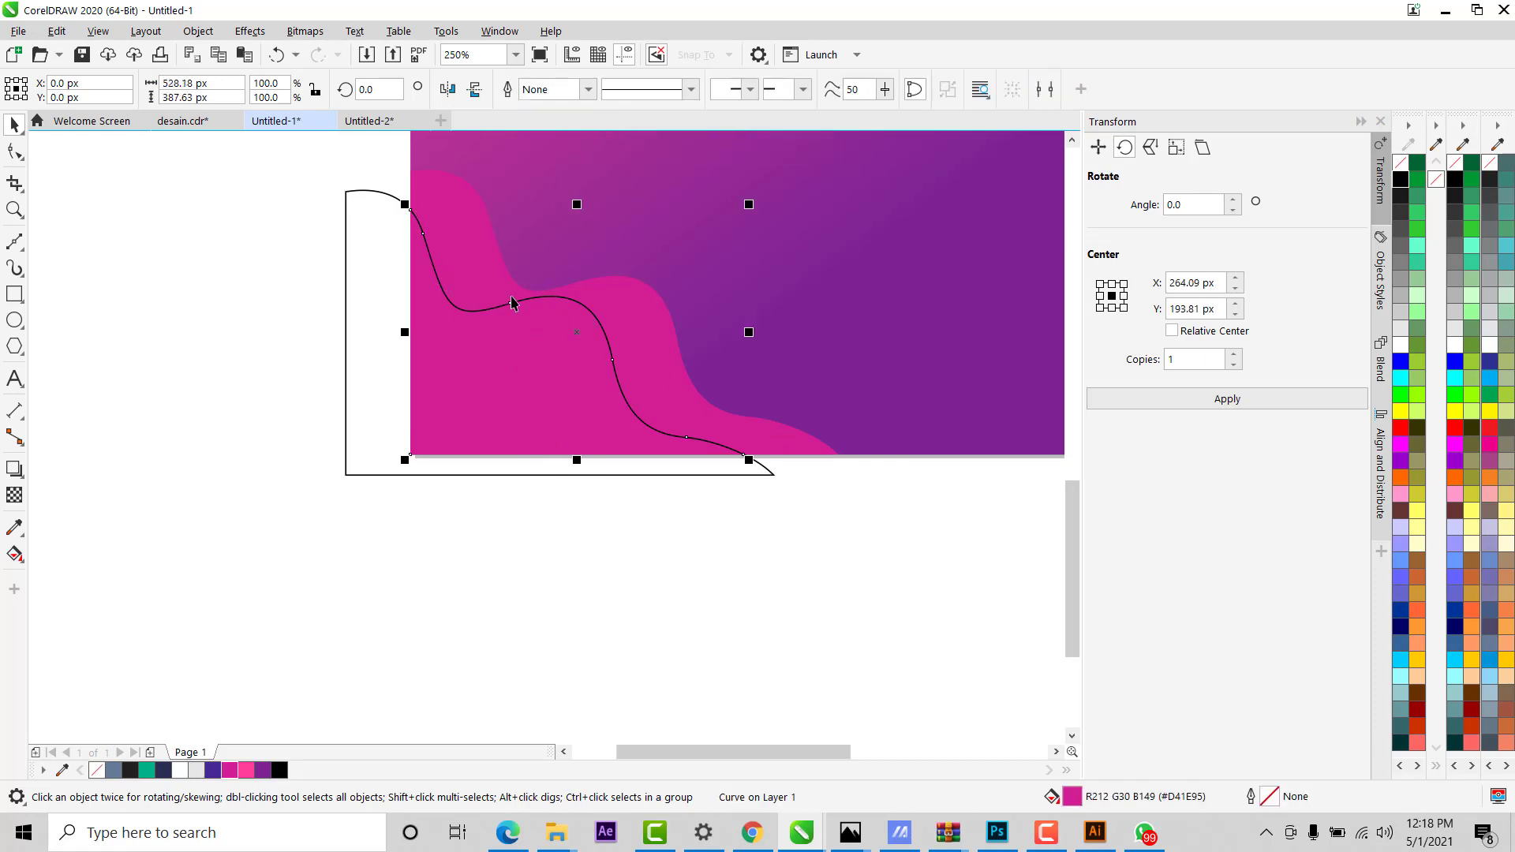
drag(365, 338, 79, 455)
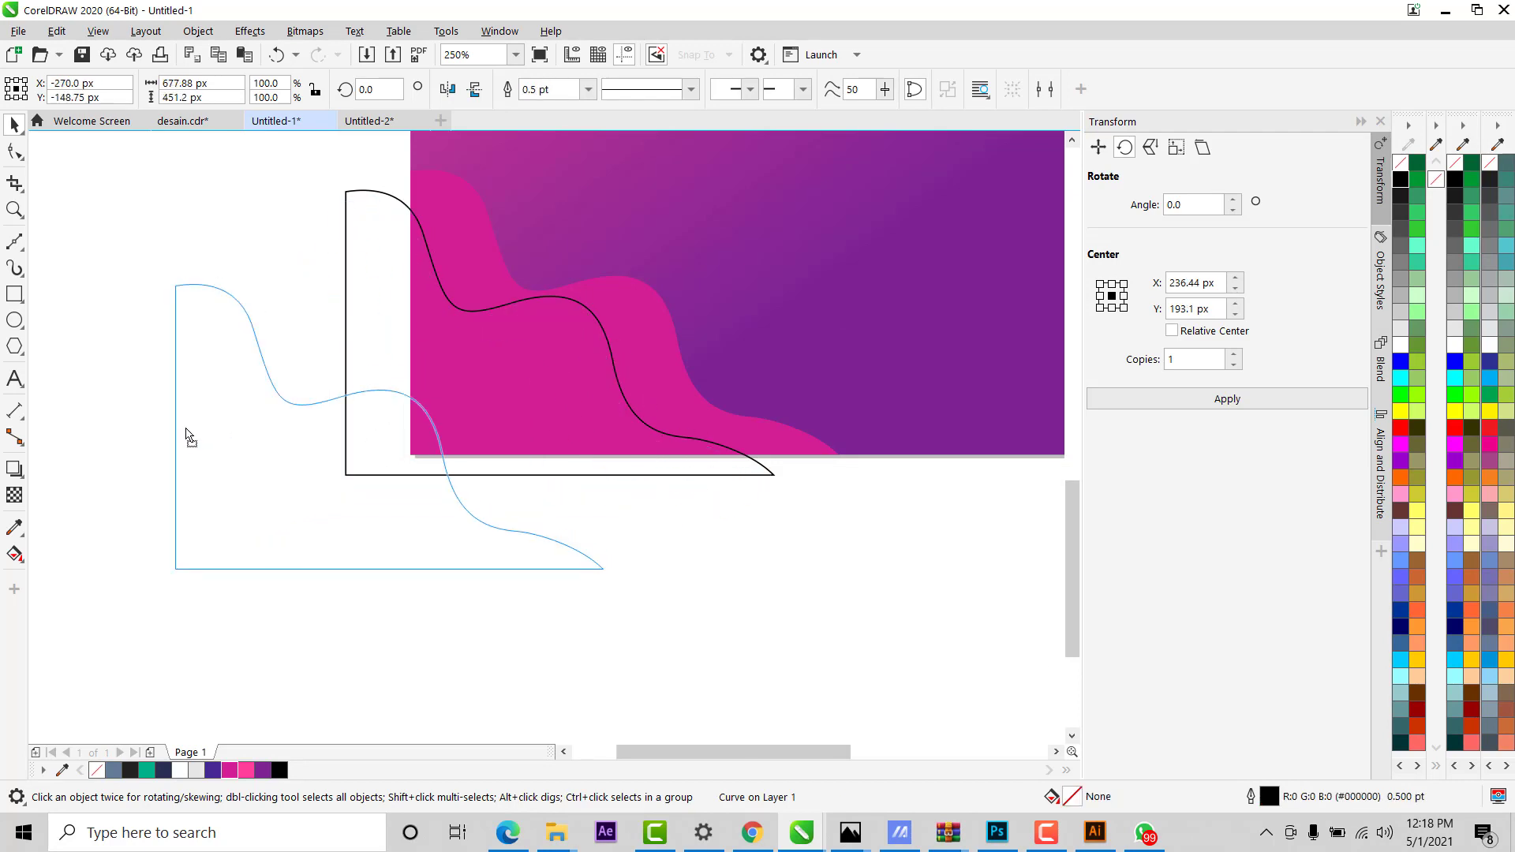
drag(454, 355, 366, 352)
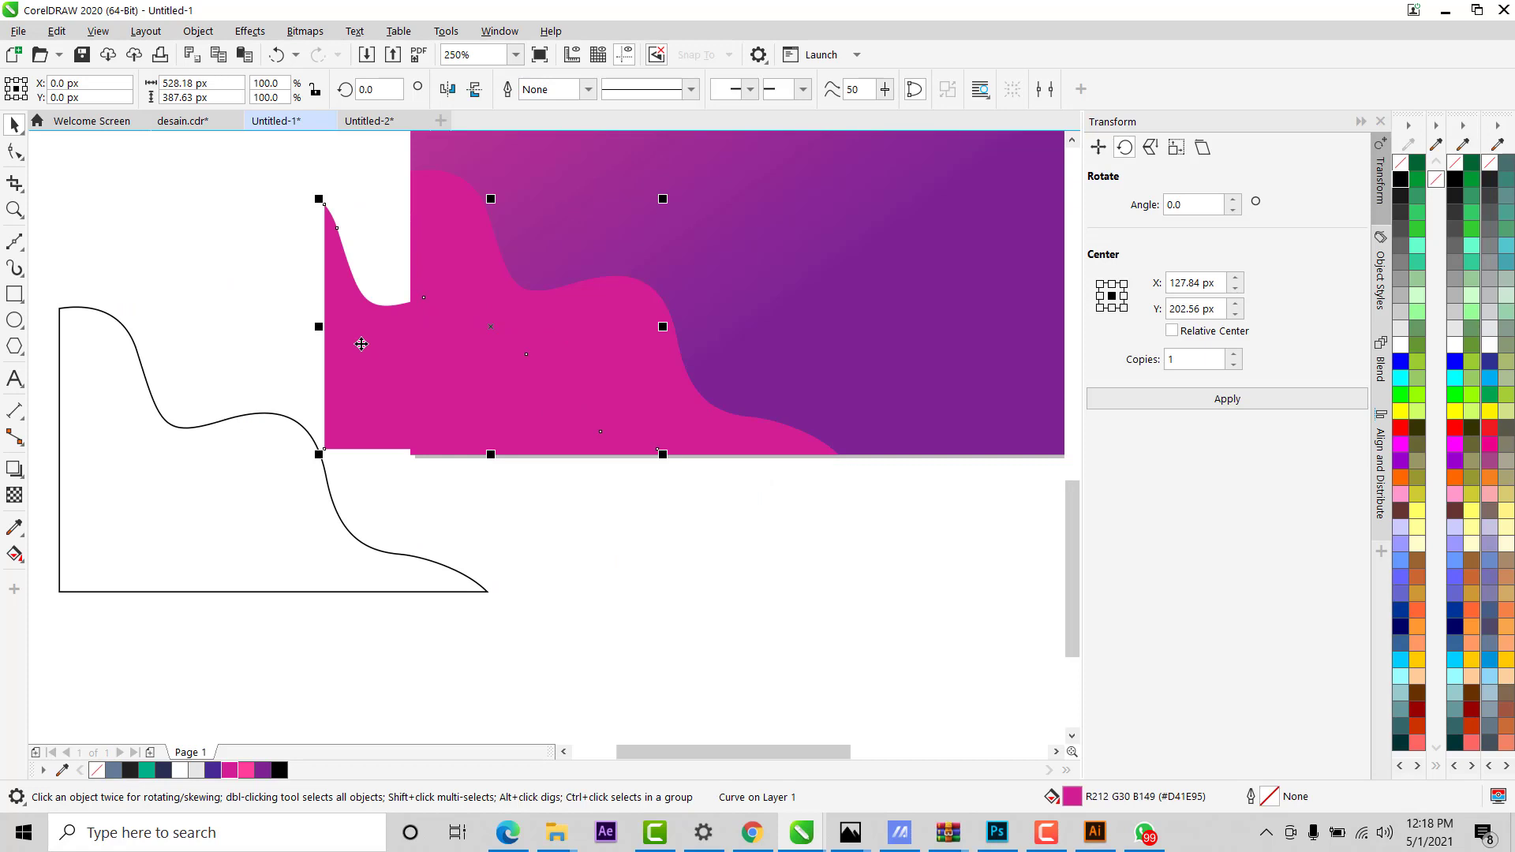
key(ctrl+z)
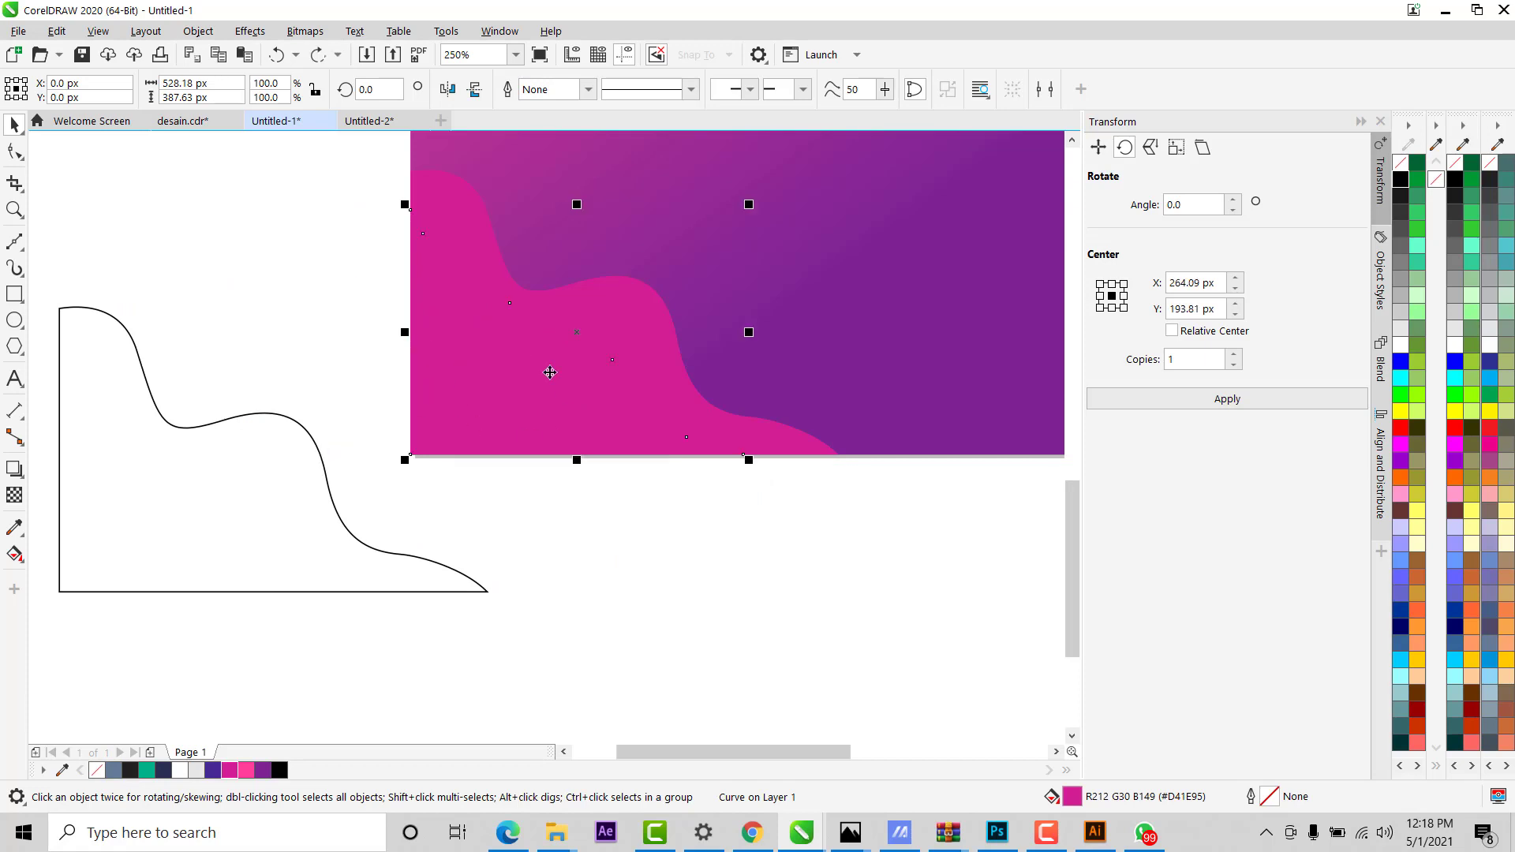
Fill the lower wave shape with indigo and delete the leftover outline curve.
click(213, 770)
scroll(631, 479, down, 3)
click(625, 462)
scroll(643, 438, up, 3)
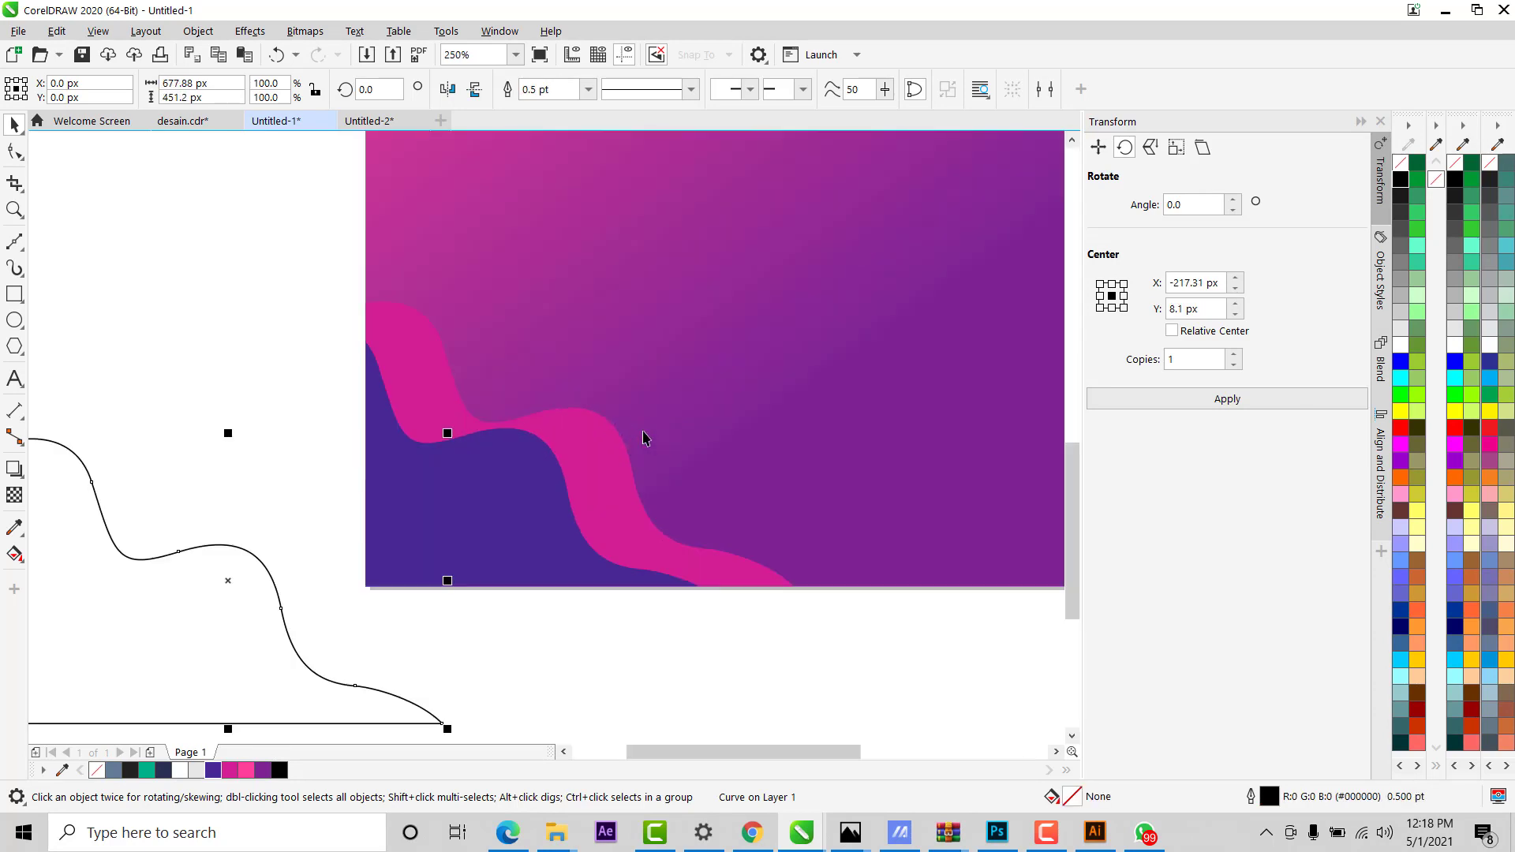
scroll(643, 438, down, 3)
key(Delete)
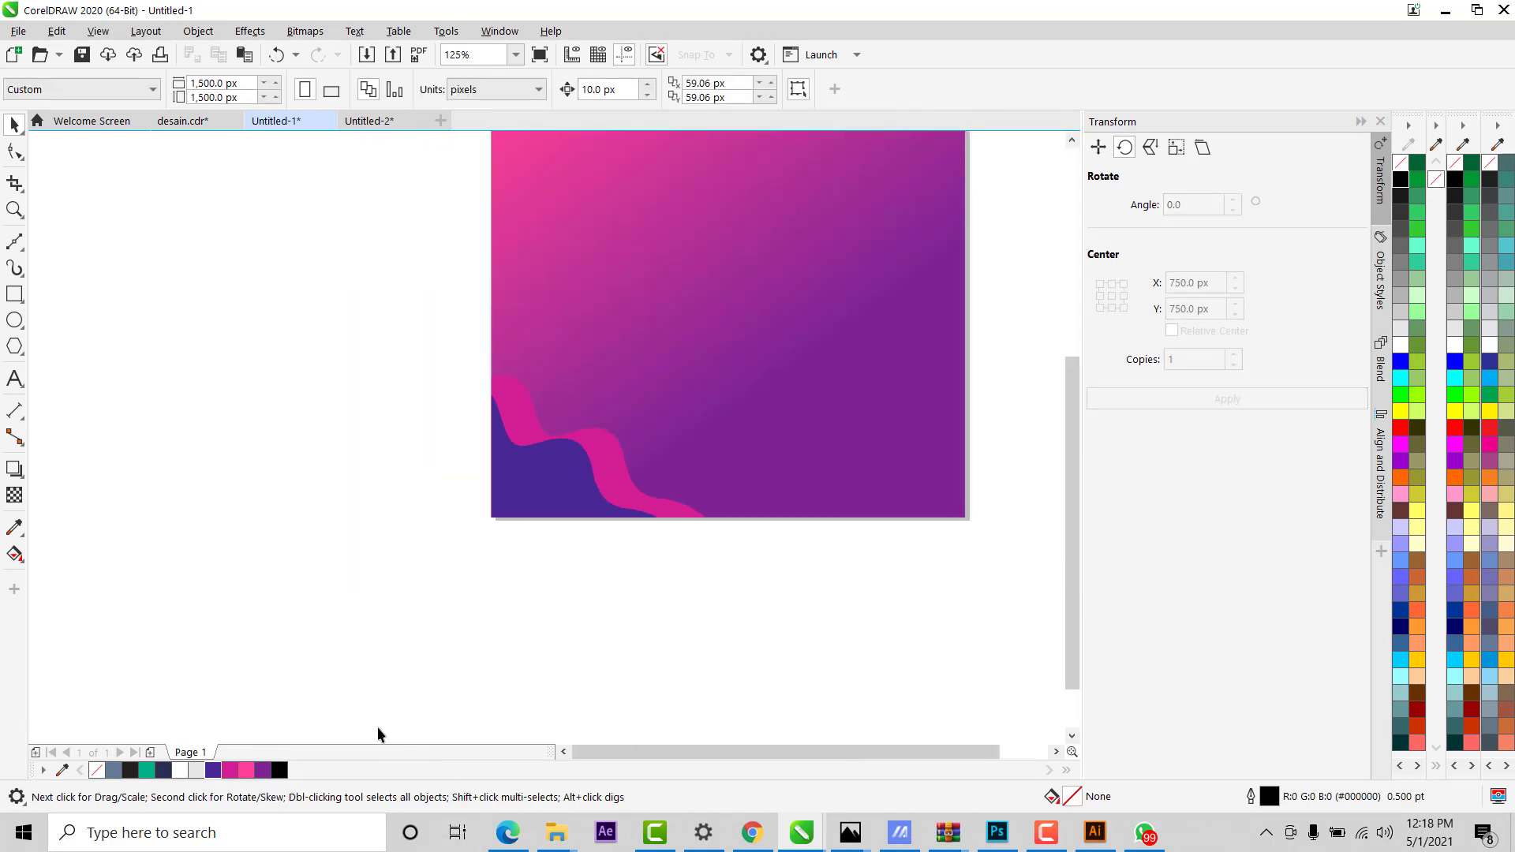
scroll(598, 474, up, 3)
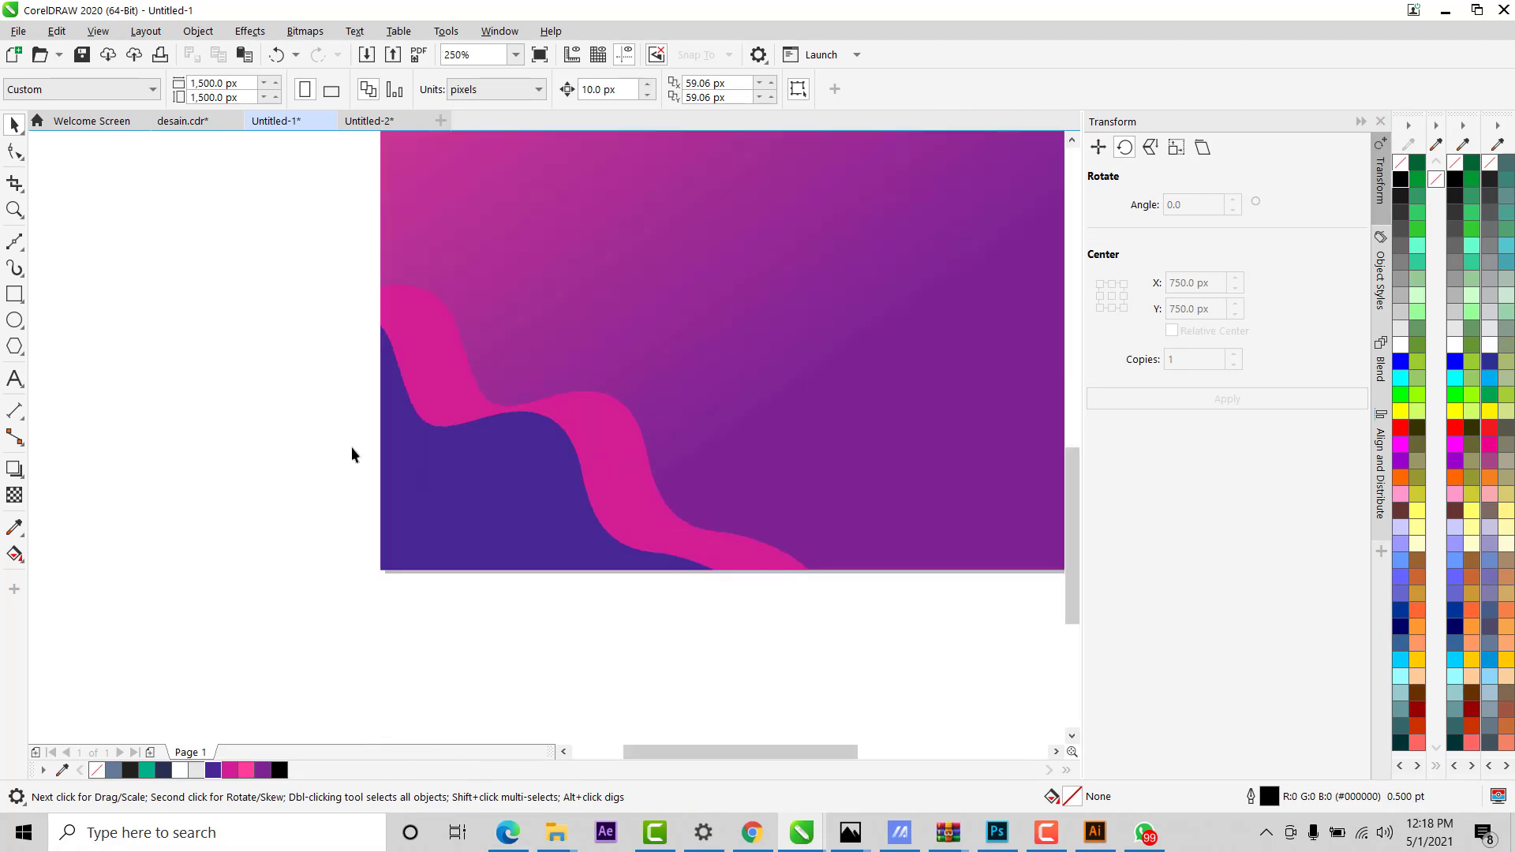
Start a Bézier line at the page's left edge, curving above and along the pink band.
click(14, 241)
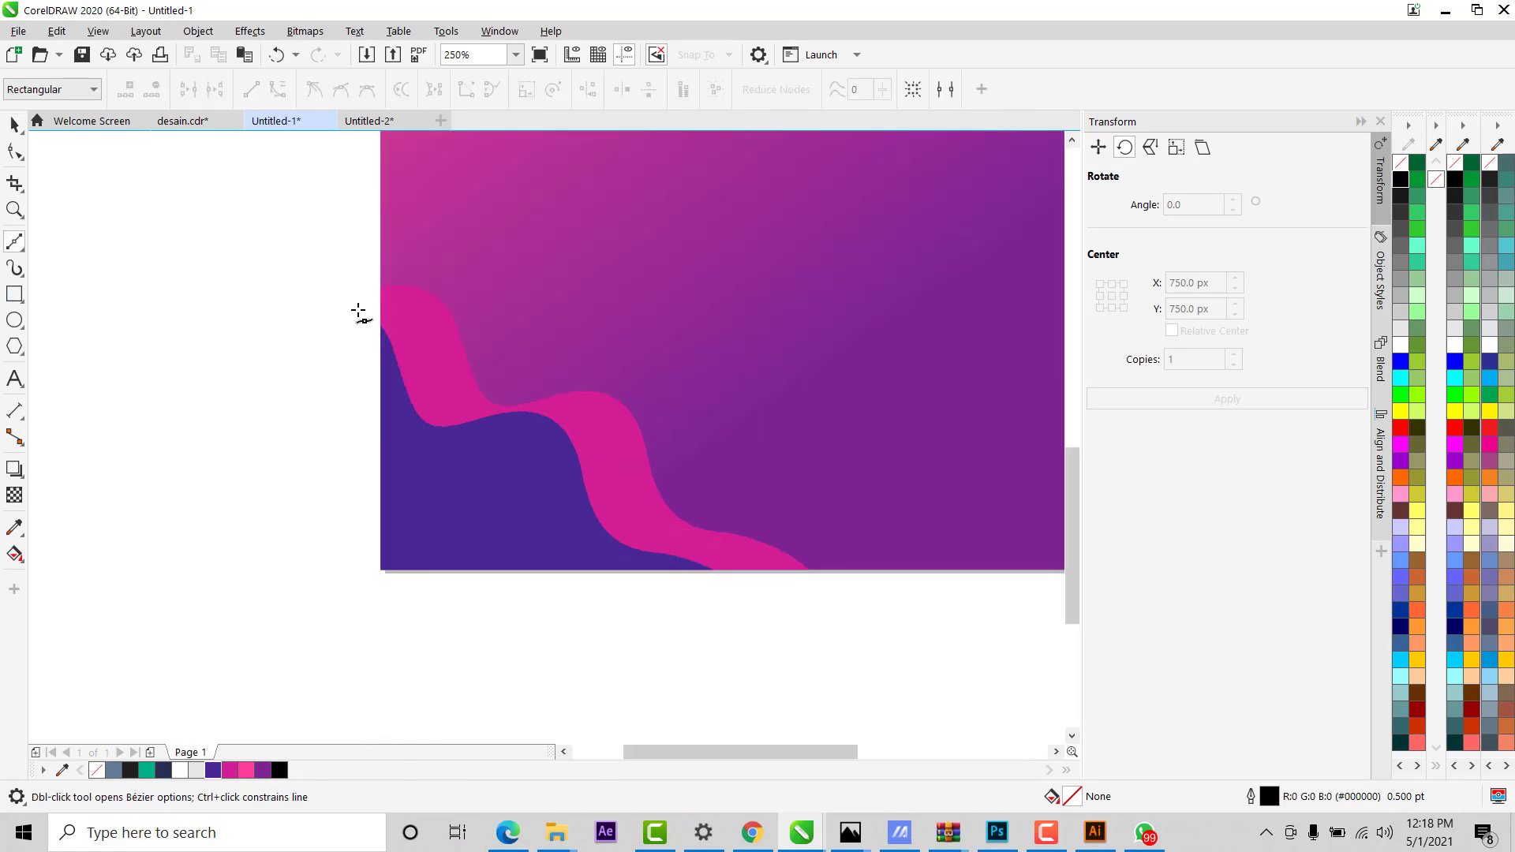
click(370, 256)
scroll(450, 300, up, 3)
mouse_move(508, 322)
mouse_down()
mouse_move(549, 464)
mouse_move(672, 454)
mouse_up()
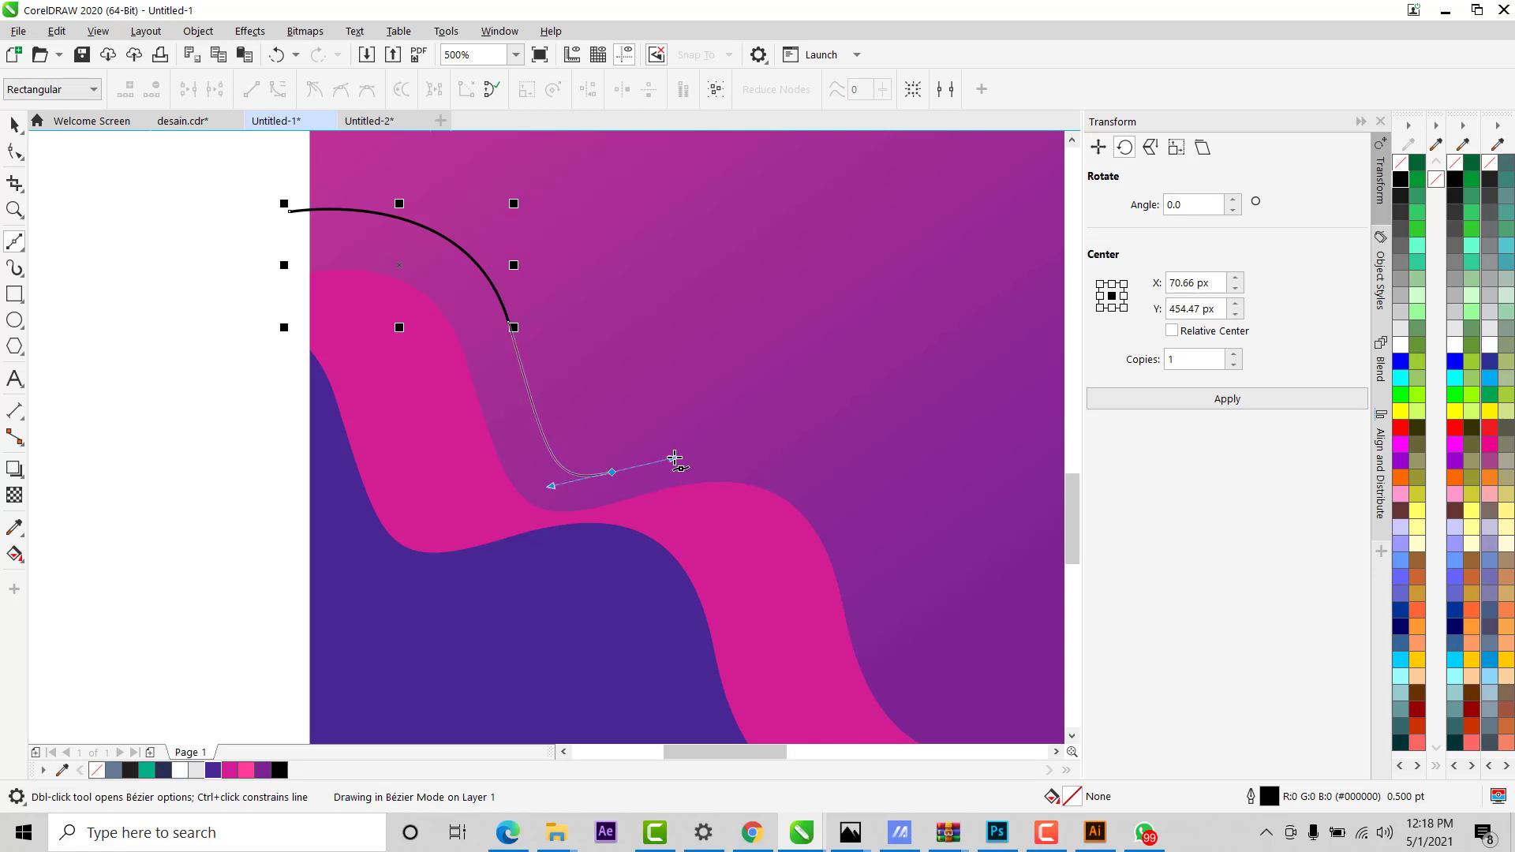
scroll(639, 368, down, 3)
scroll(639, 368, down, 1)
scroll(666, 430, up, 1)
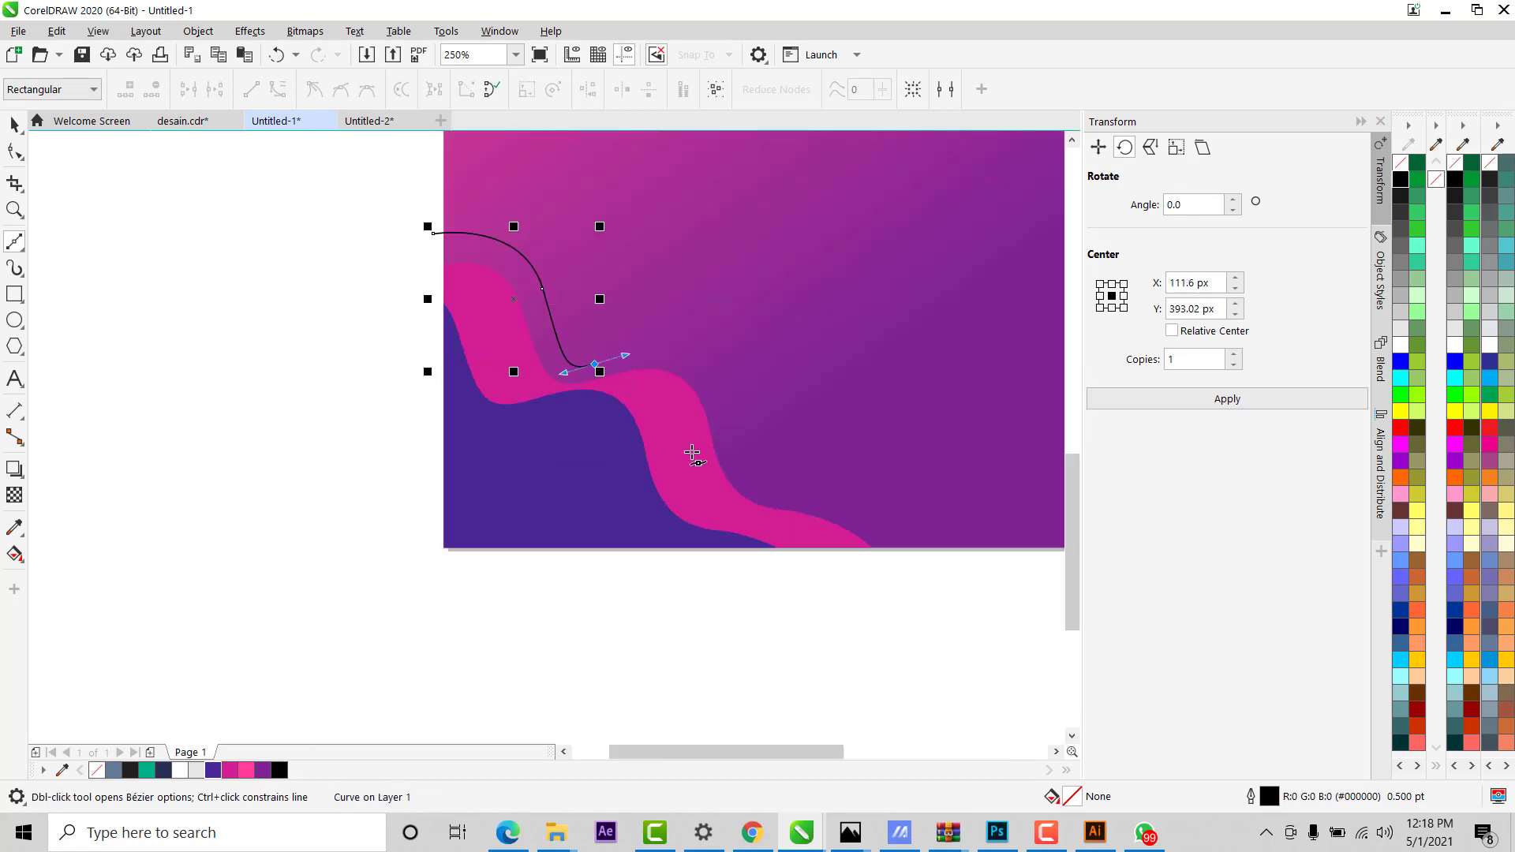
scroll(679, 426, up, 2)
drag(671, 395, 698, 527)
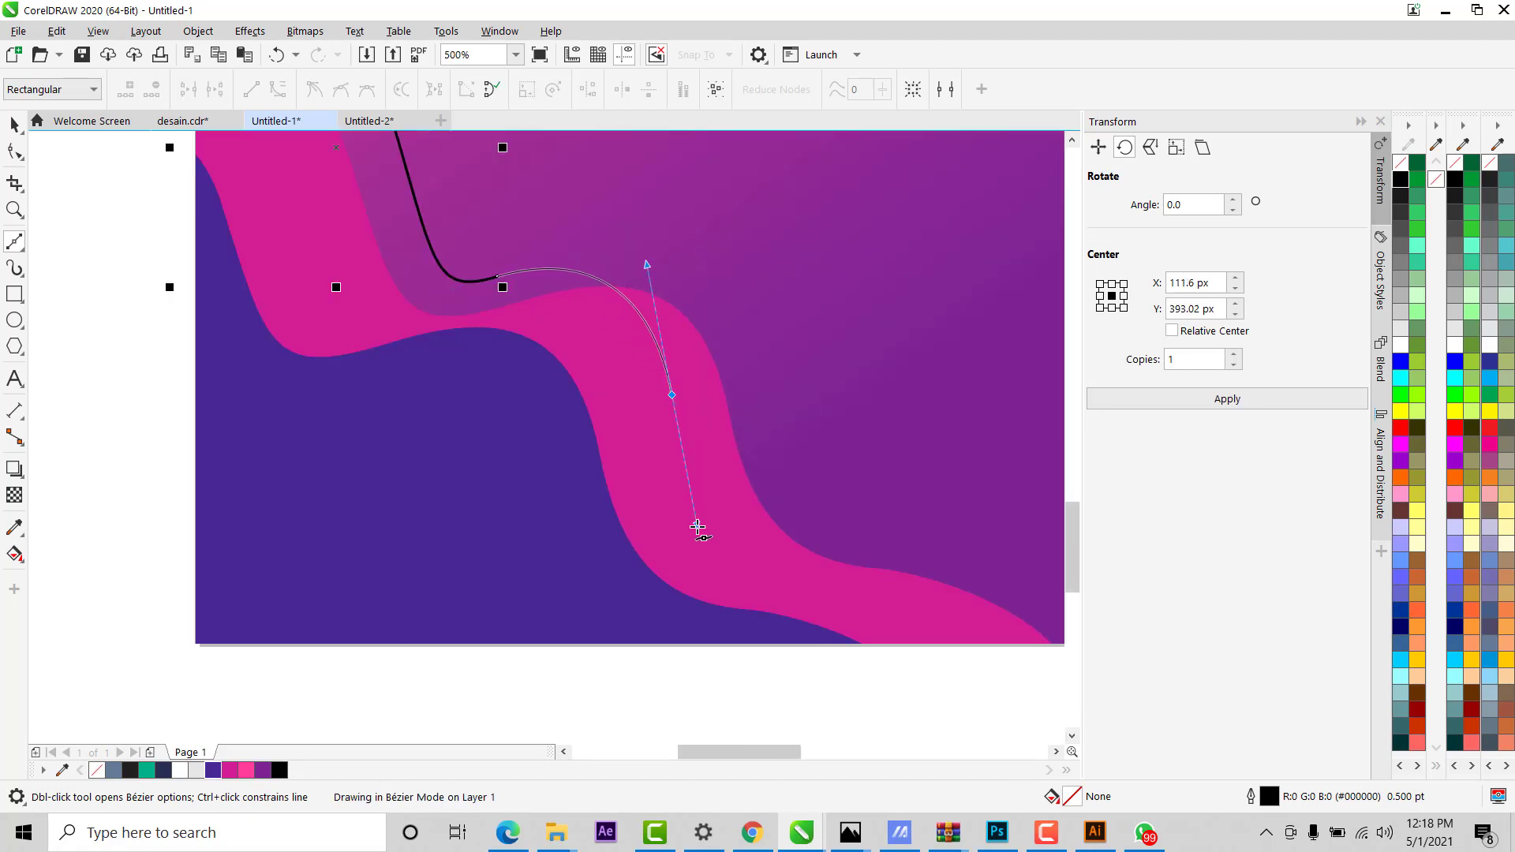
Extend the wavy line along the band's lower edge and down past the page bottom.
scroll(813, 548, down, 2)
scroll(809, 565, up, 2)
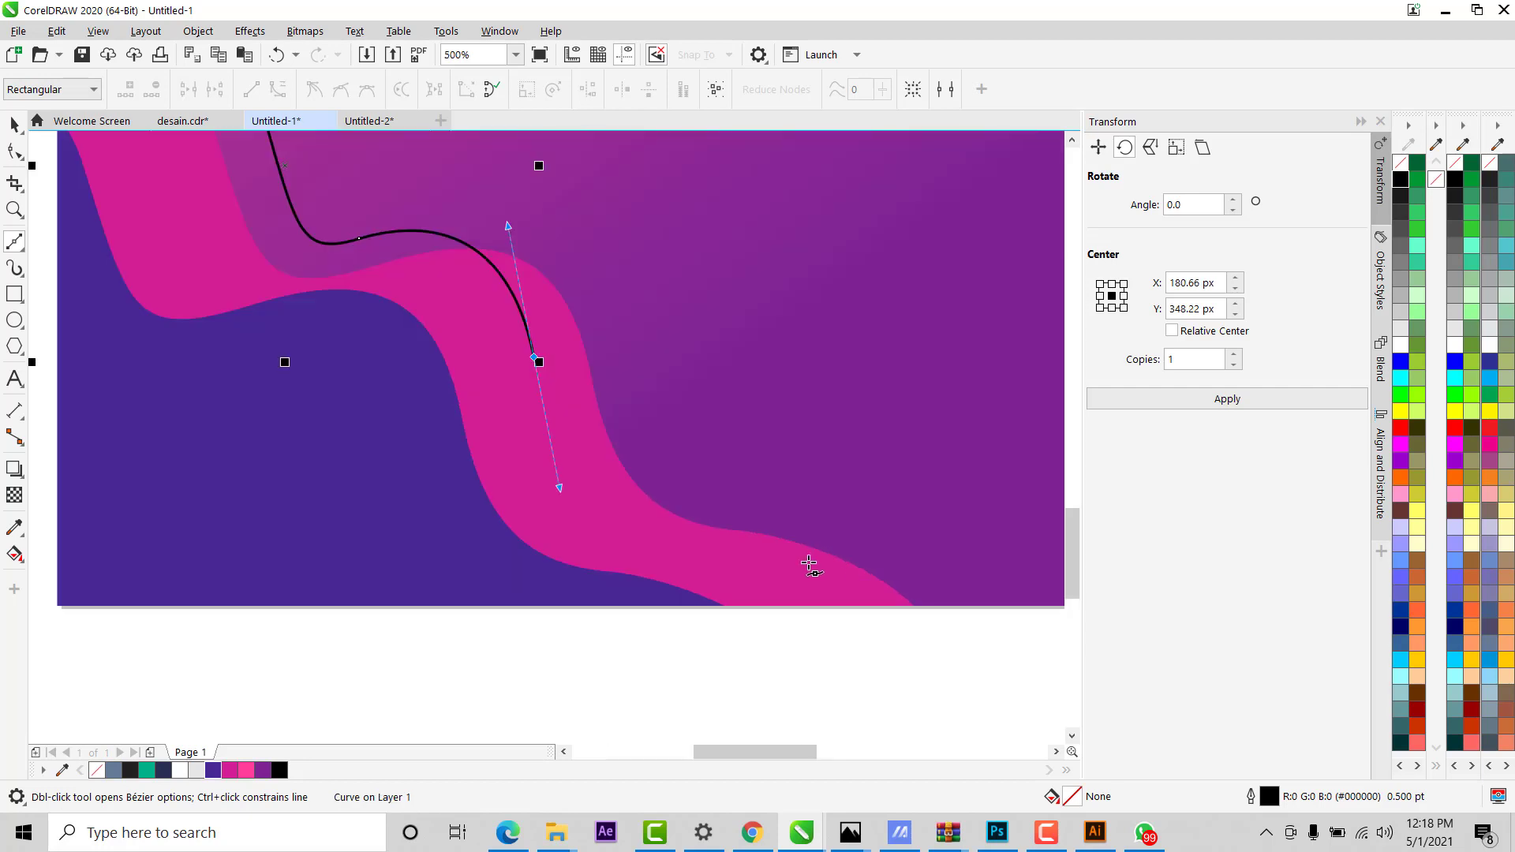
drag(780, 560, 927, 549)
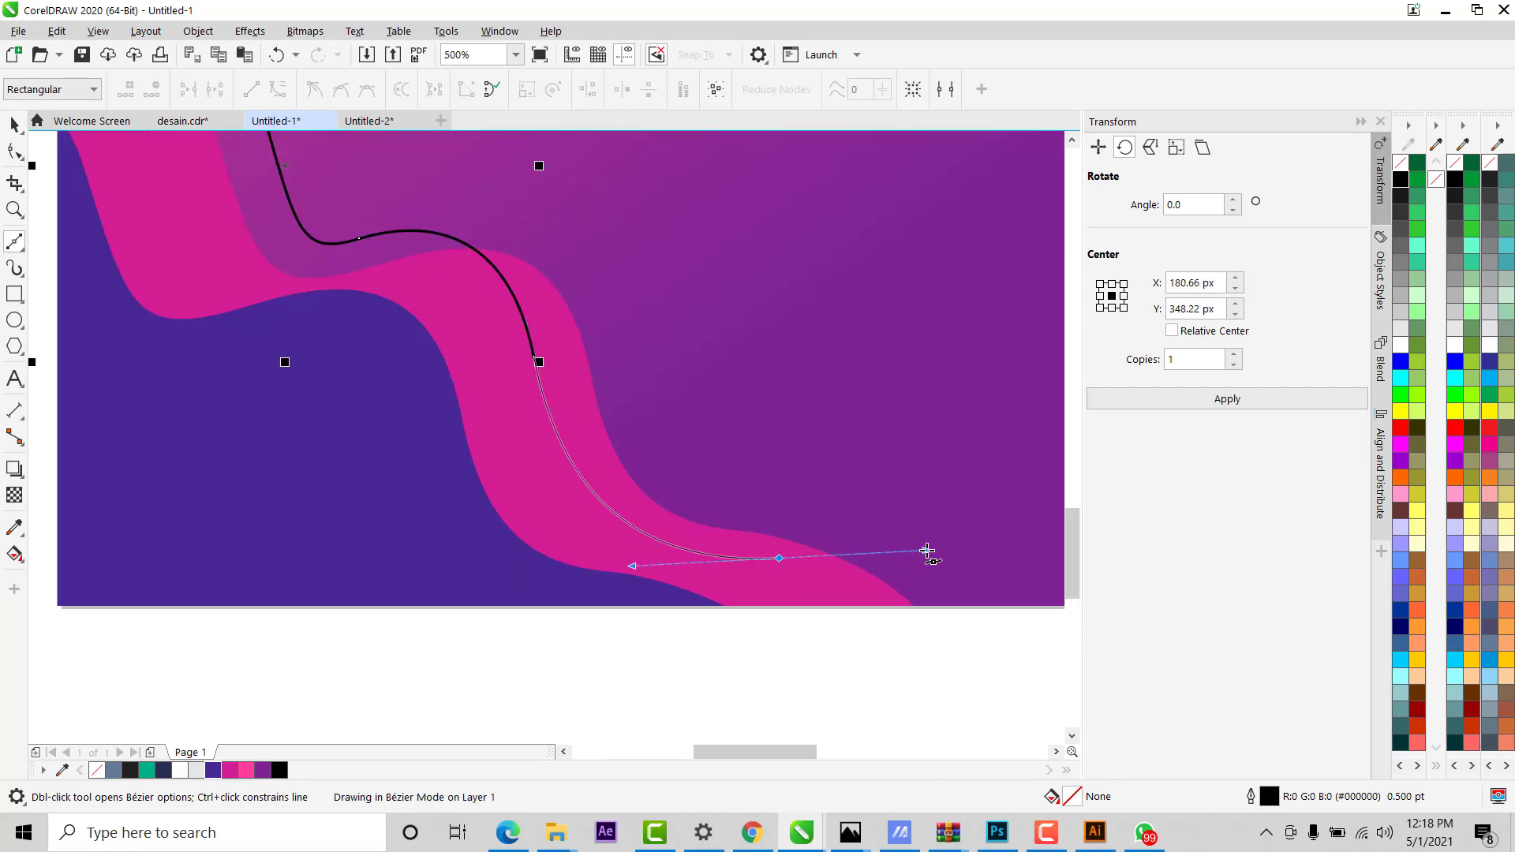
scroll(909, 561, down, 2)
scroll(908, 561, up, 1)
mouse_move(841, 545)
mouse_down()
mouse_move(876, 575)
mouse_move(808, 656)
mouse_move(694, 661)
mouse_up()
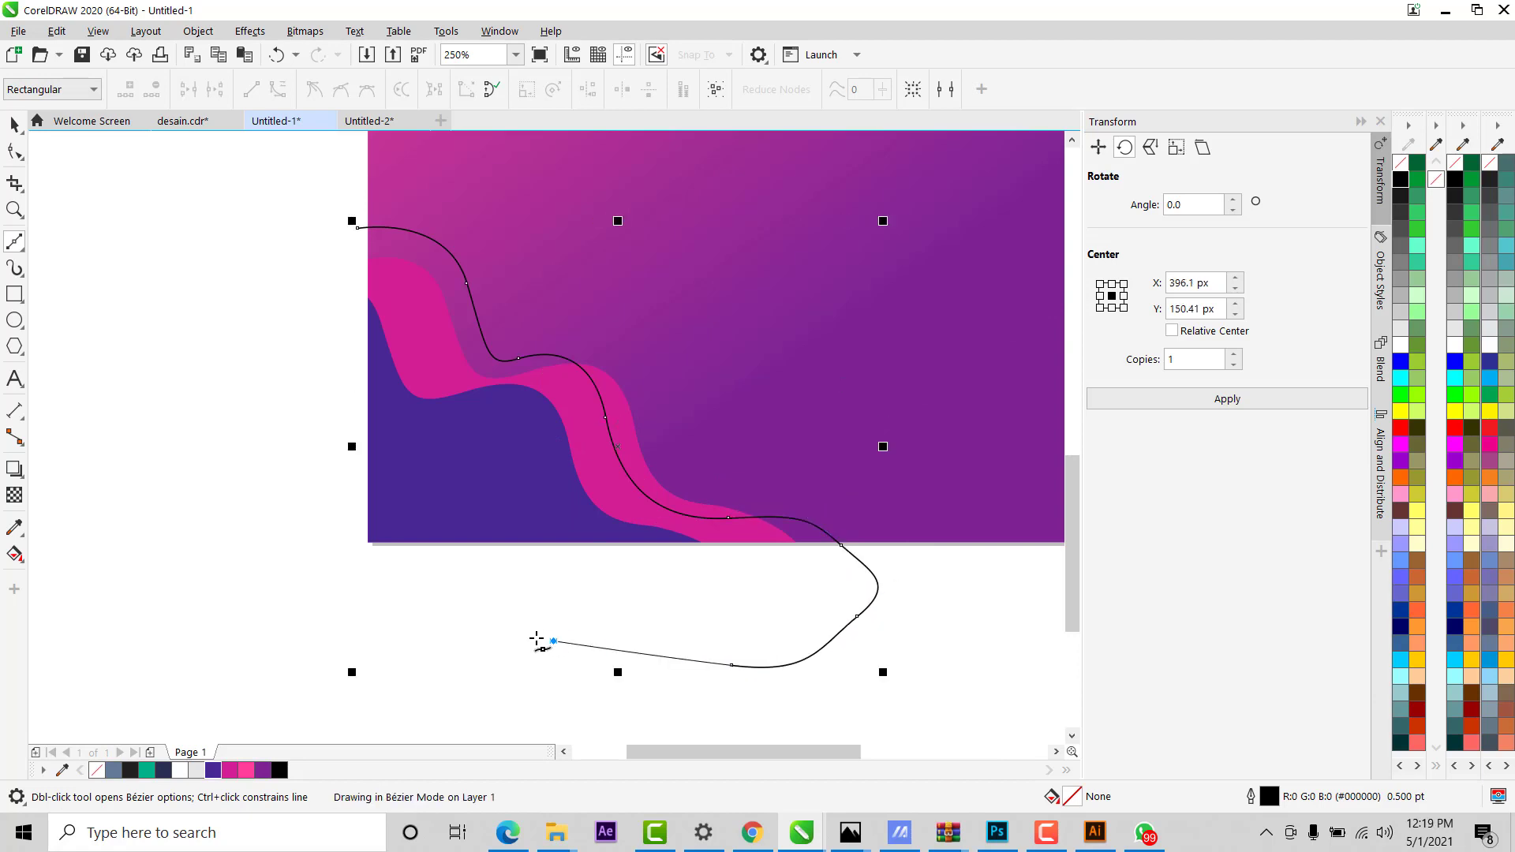
drag(555, 640, 539, 638)
scroll(433, 257, up, 1)
scroll(489, 316, down, 1)
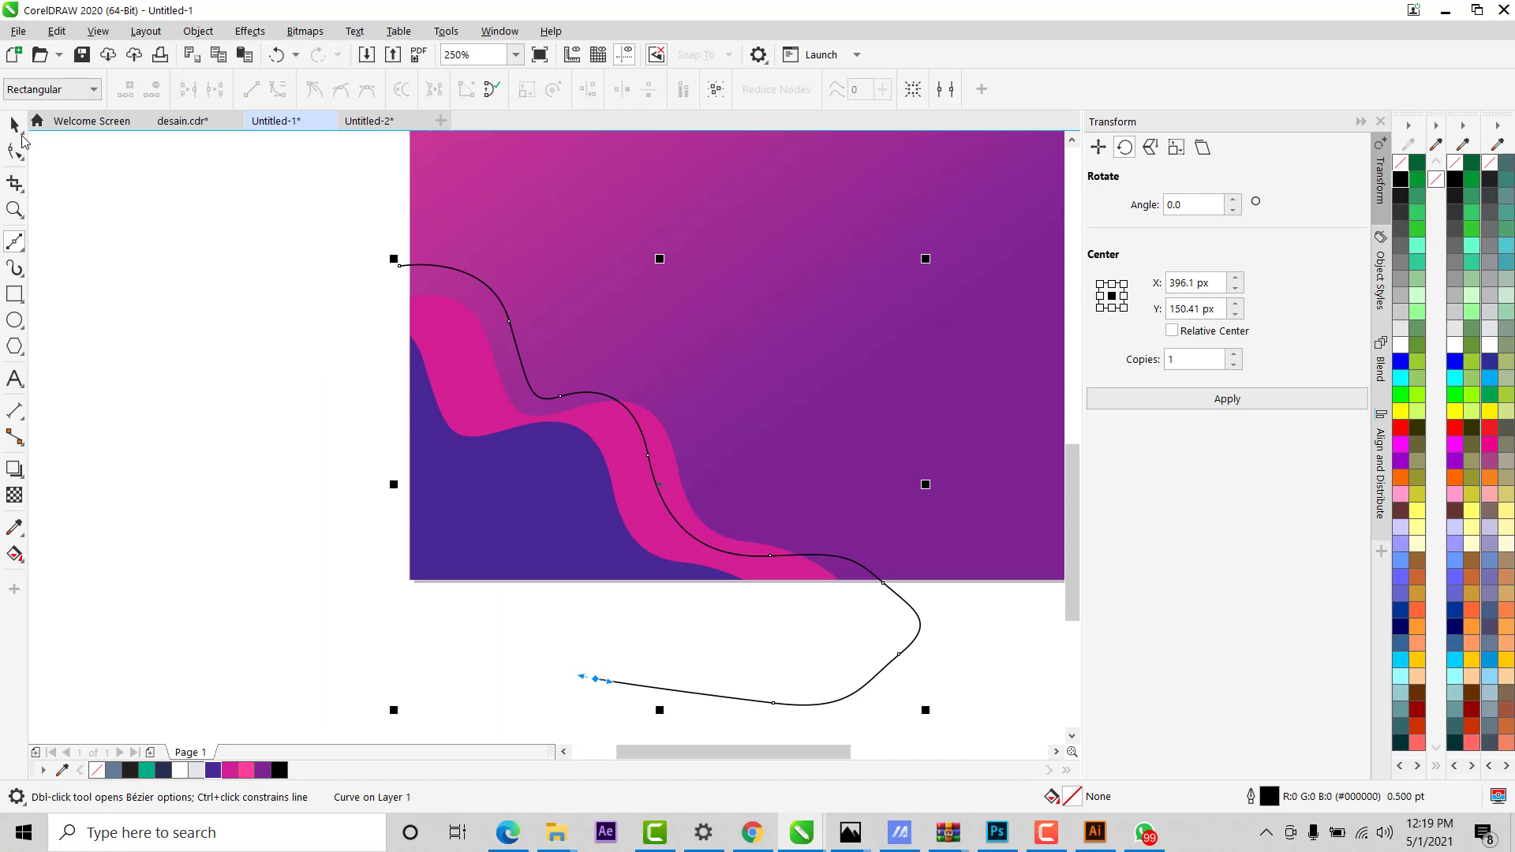
click(14, 125)
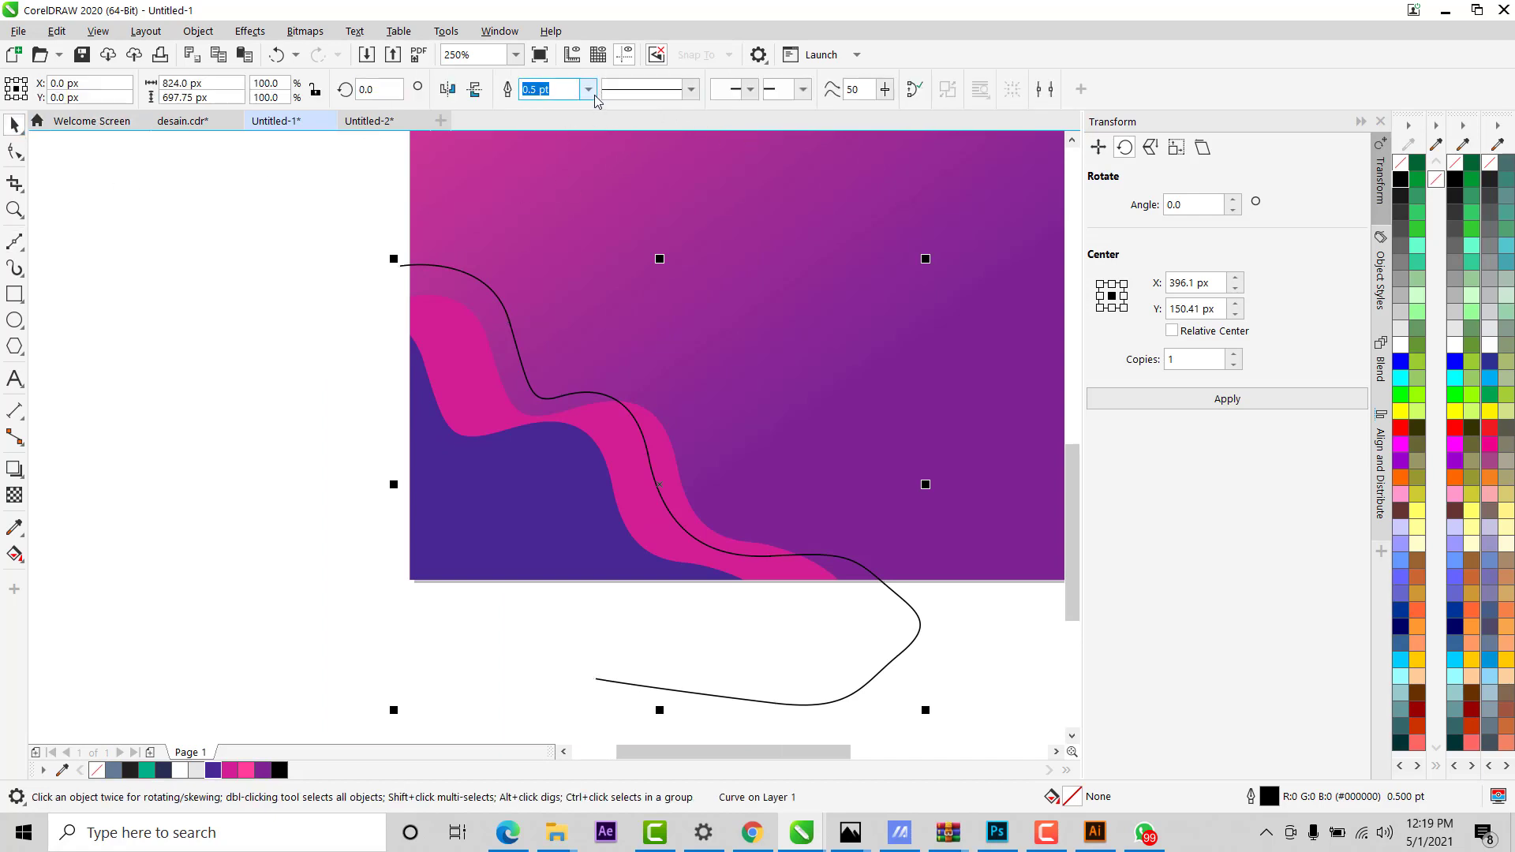
Give the curve a 0.75 pt outline.
click(588, 89)
scroll(560, 157, up, 2)
click(579, 160)
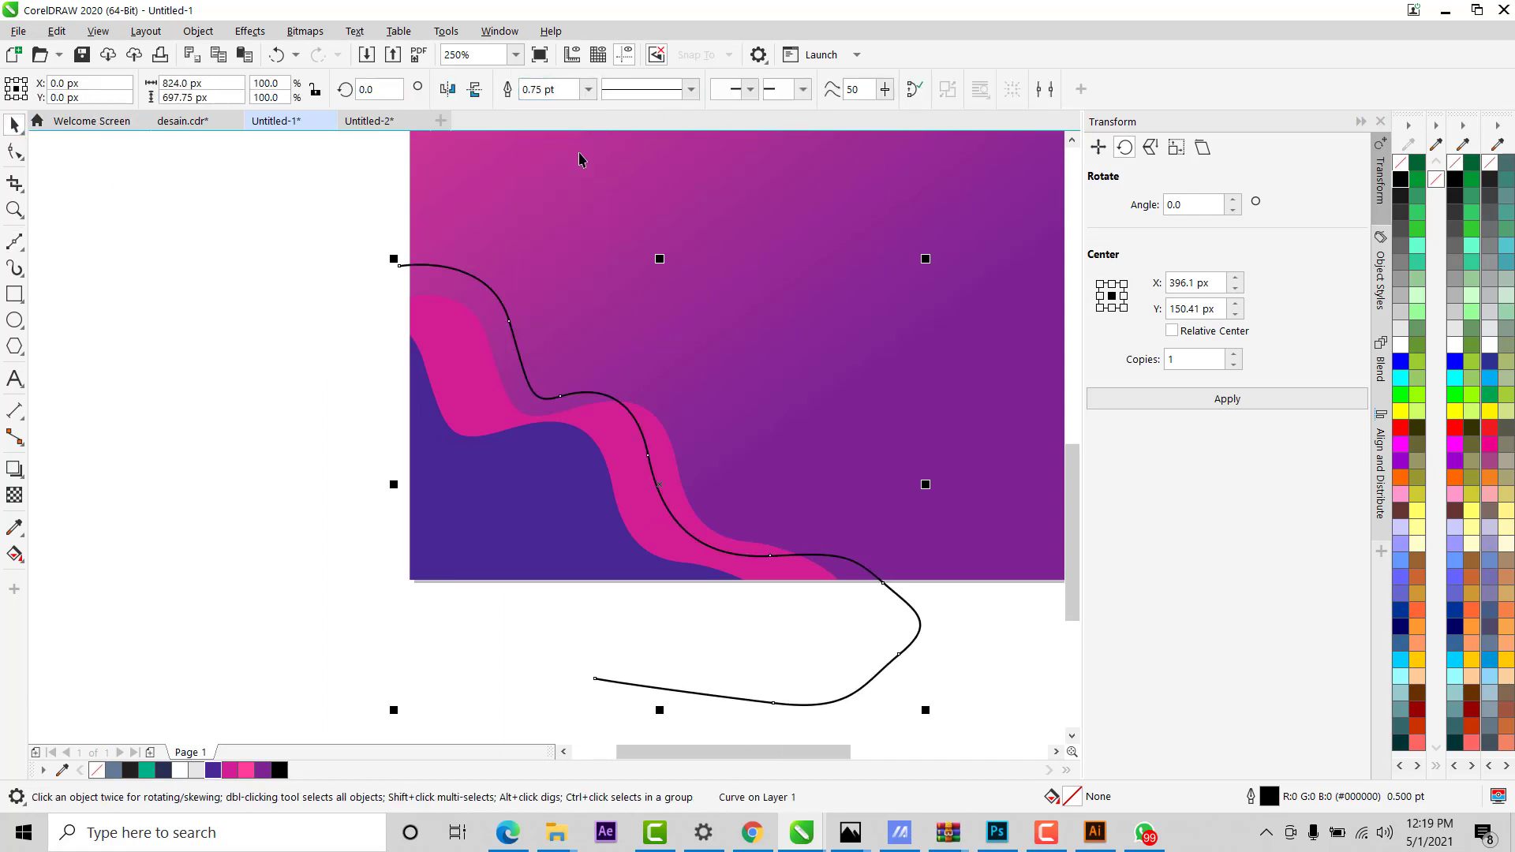
scroll(485, 300, up, 2)
Reshape the curve by deleting an unneeded node and adjusting a node's handles.
click(14, 152)
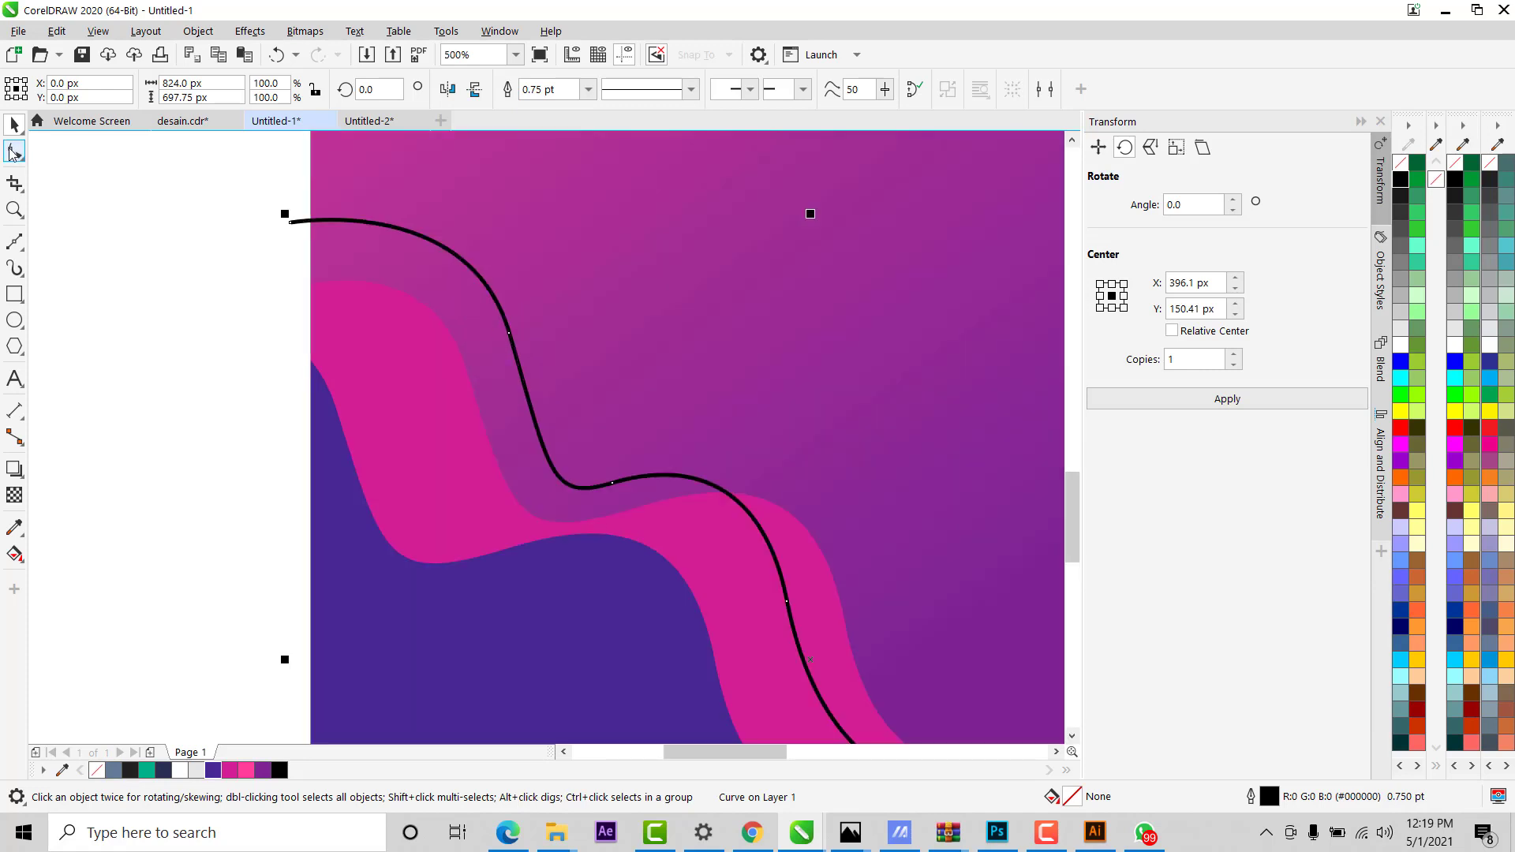
double_click(510, 334)
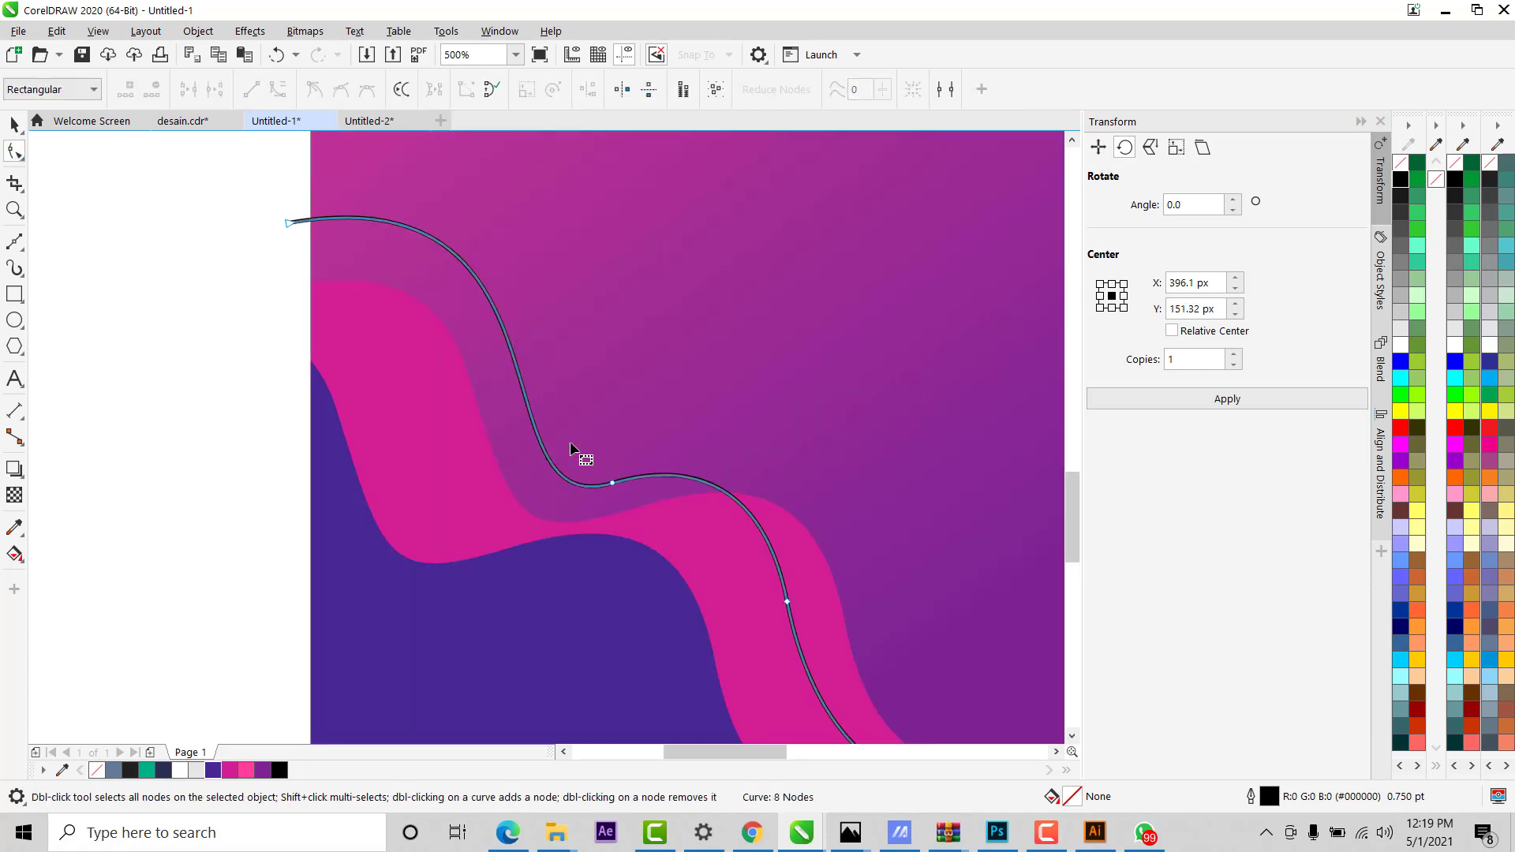
click(611, 481)
mouse_move(592, 175)
mouse_down()
mouse_move(533, 128)
mouse_move(558, 215)
mouse_up()
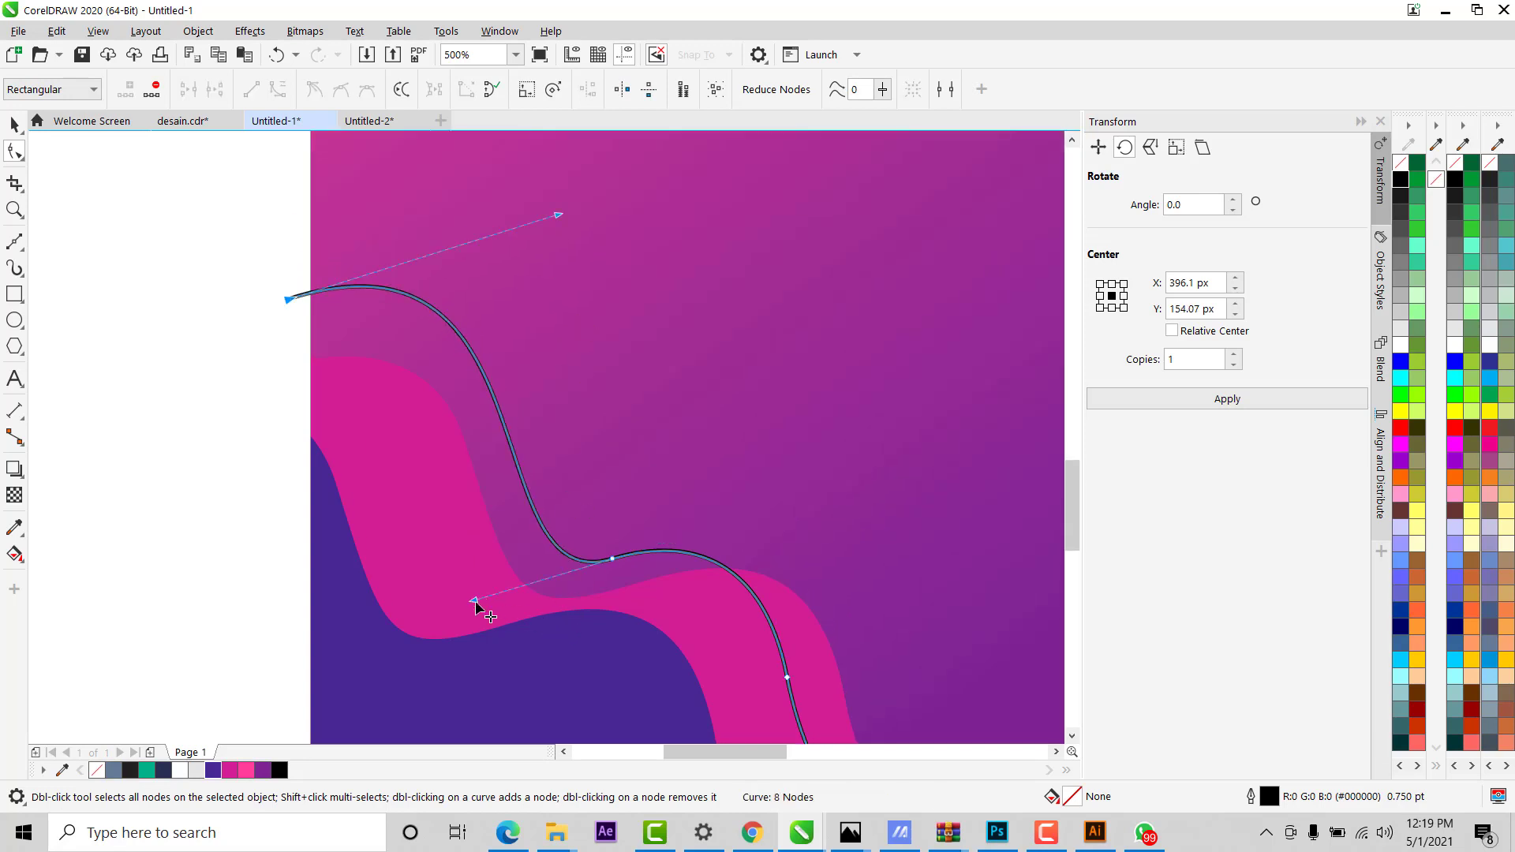
drag(474, 599, 453, 579)
scroll(457, 337, down, 2)
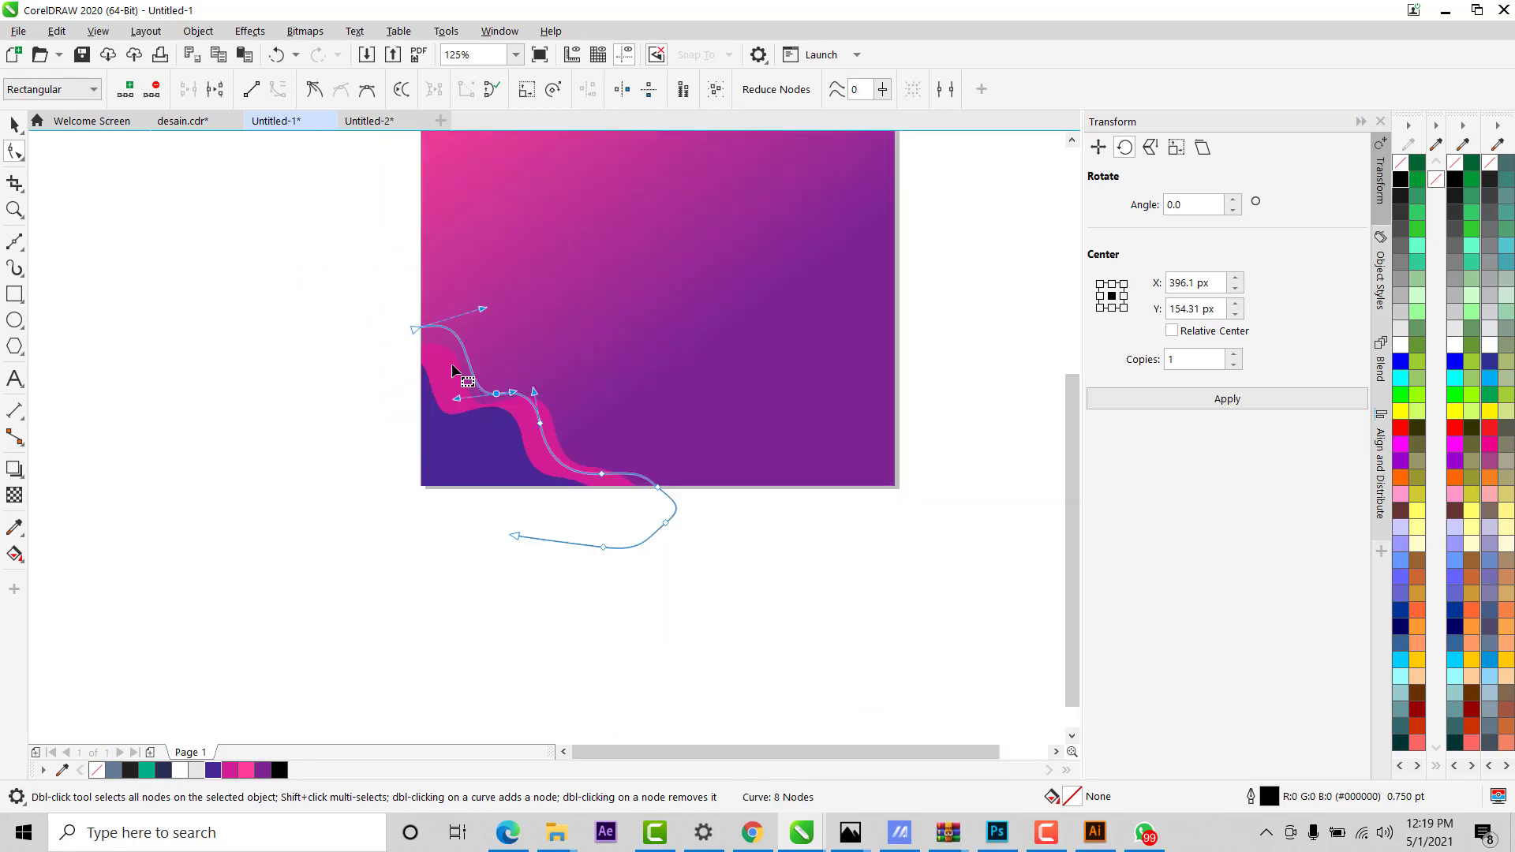
scroll(437, 349, up, 2)
Convert the curve's outline into a filled black shape with Ctrl+Shift+Q.
click(14, 126)
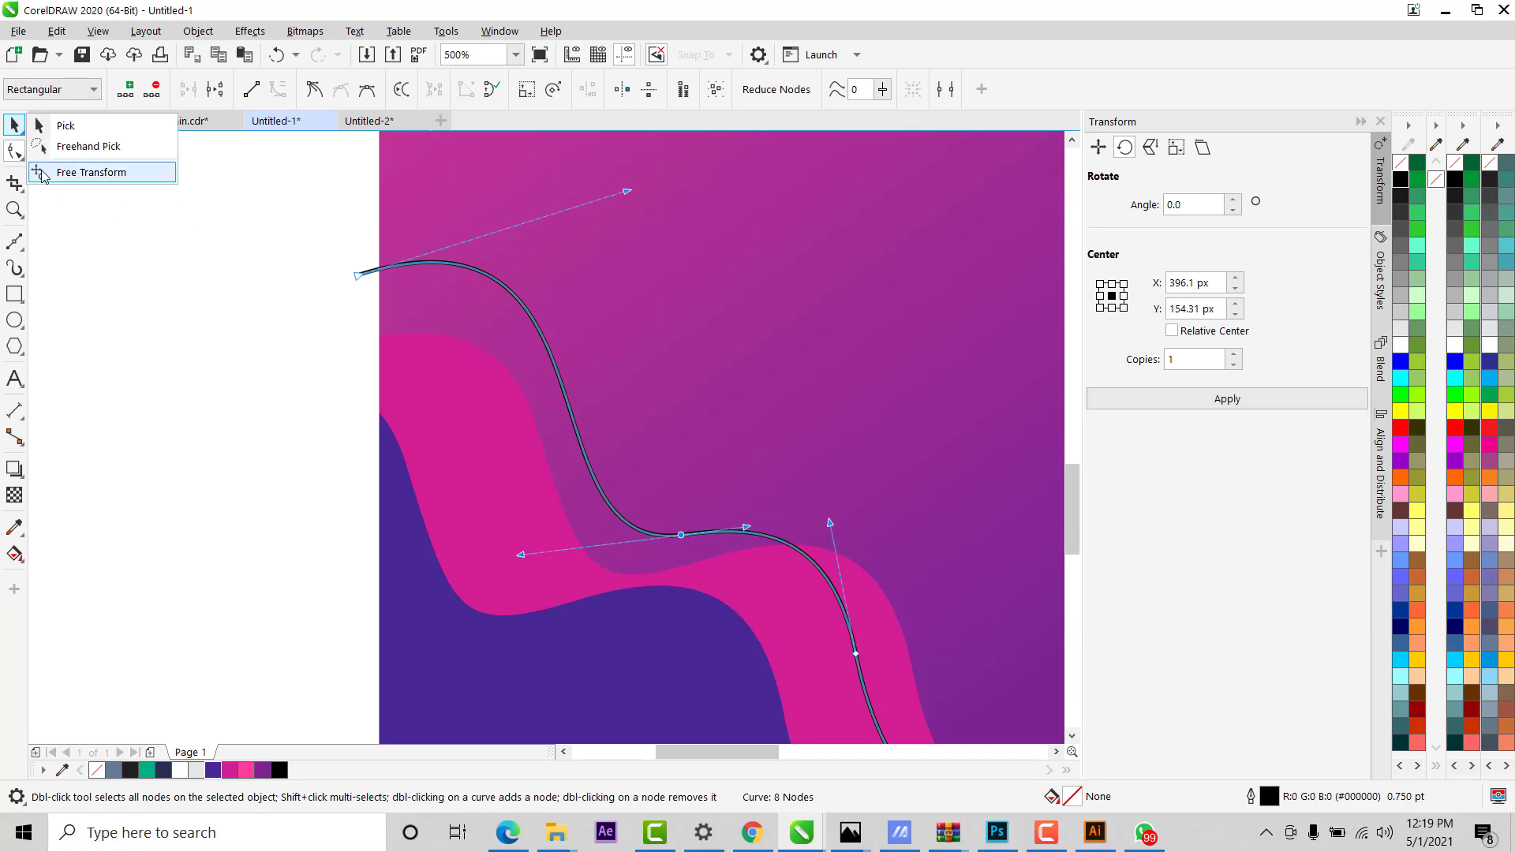
click(71, 126)
scroll(352, 387, down, 2)
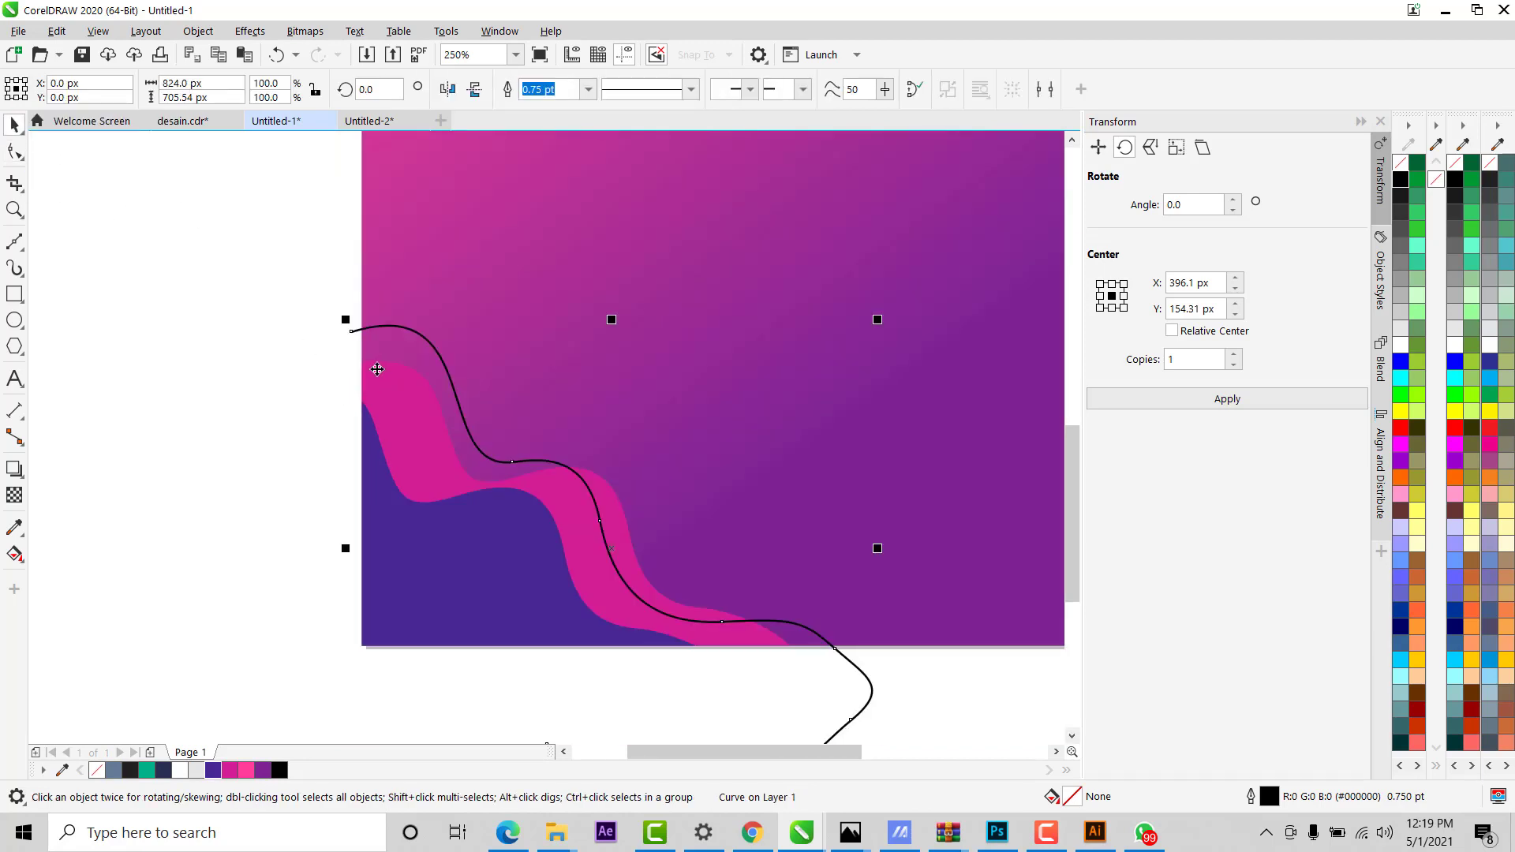
key(ctrl+shift+q)
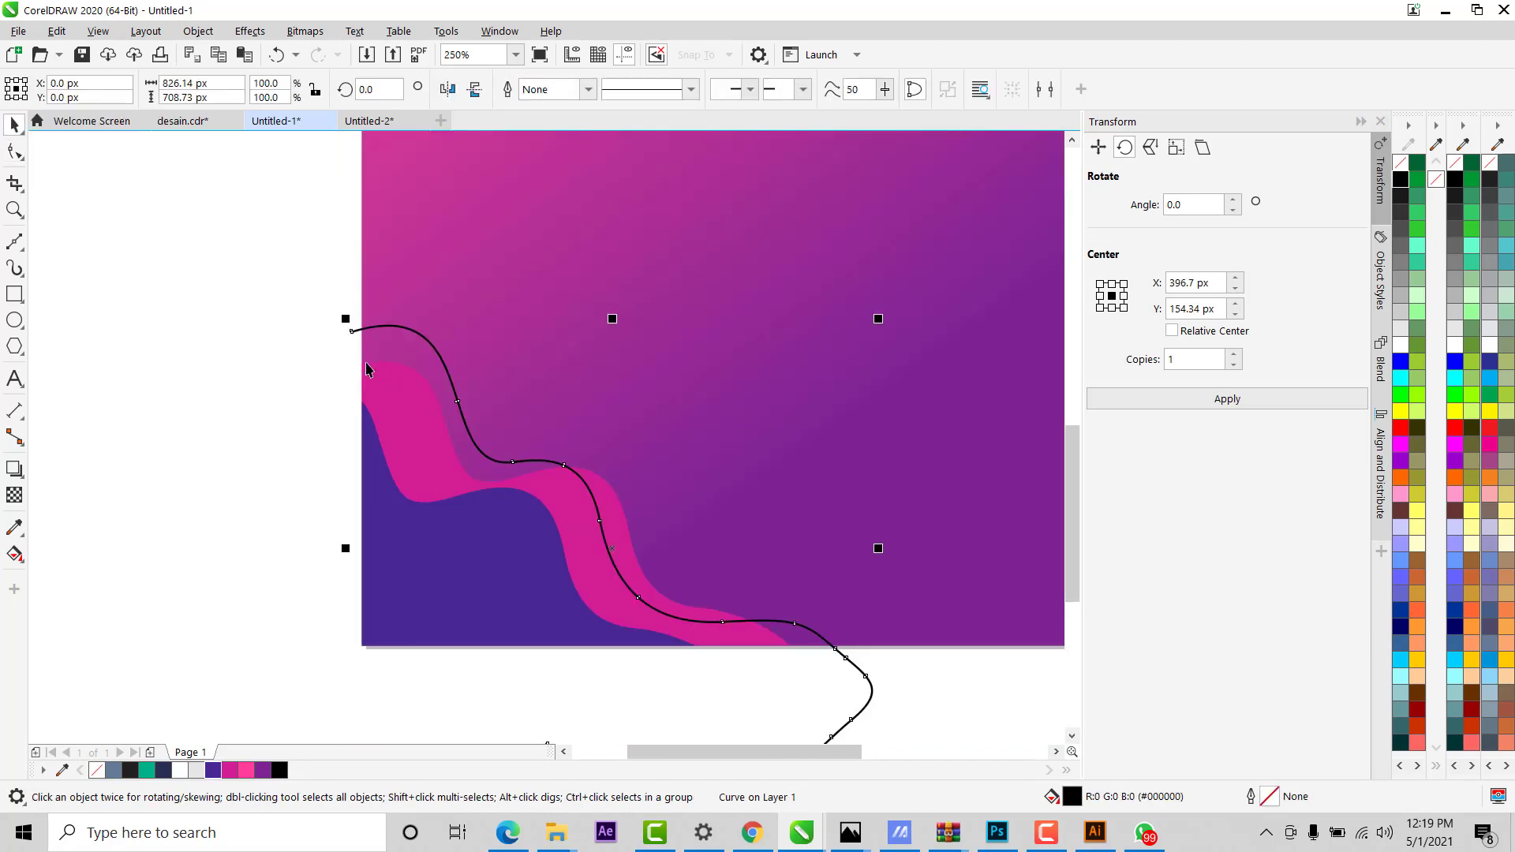
scroll(369, 340, up, 5)
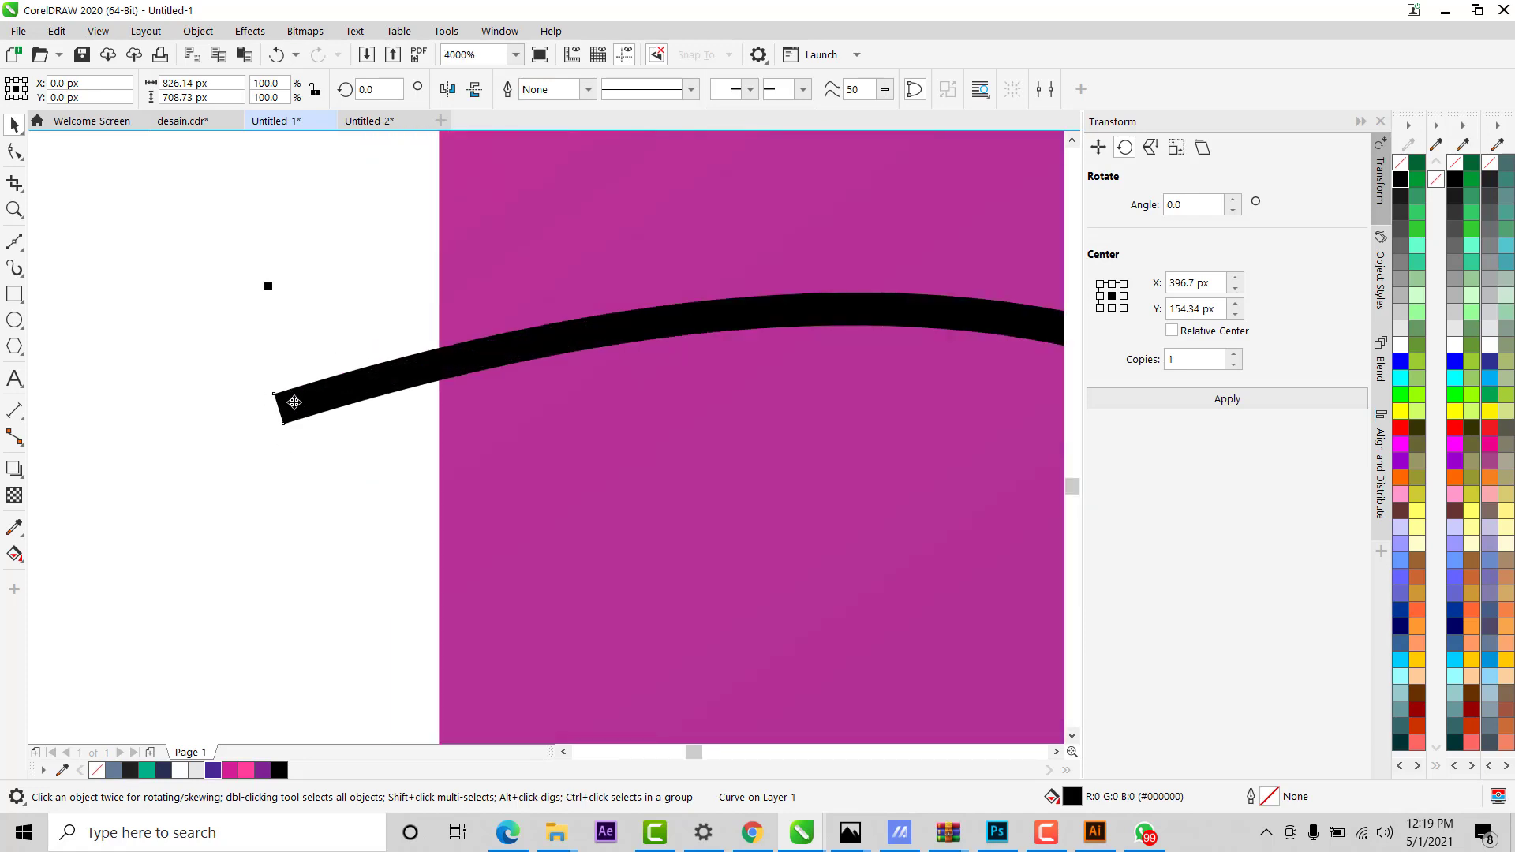
scroll(291, 399, up, 3)
scroll(263, 398, down, 2)
scroll(272, 351, down, 1)
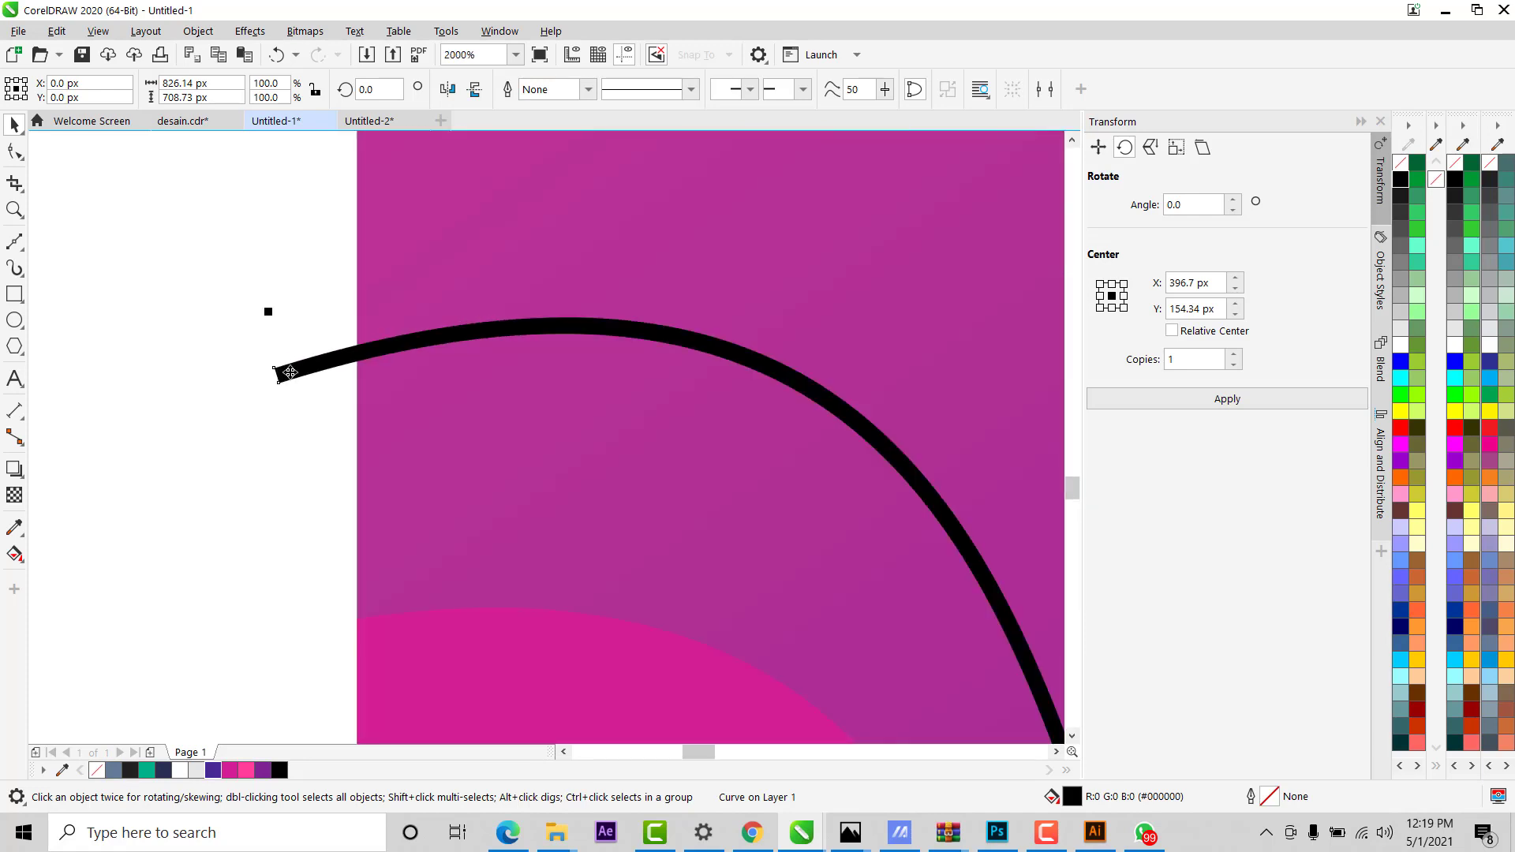
scroll(289, 371, down, 1)
scroll(290, 371, down, 2)
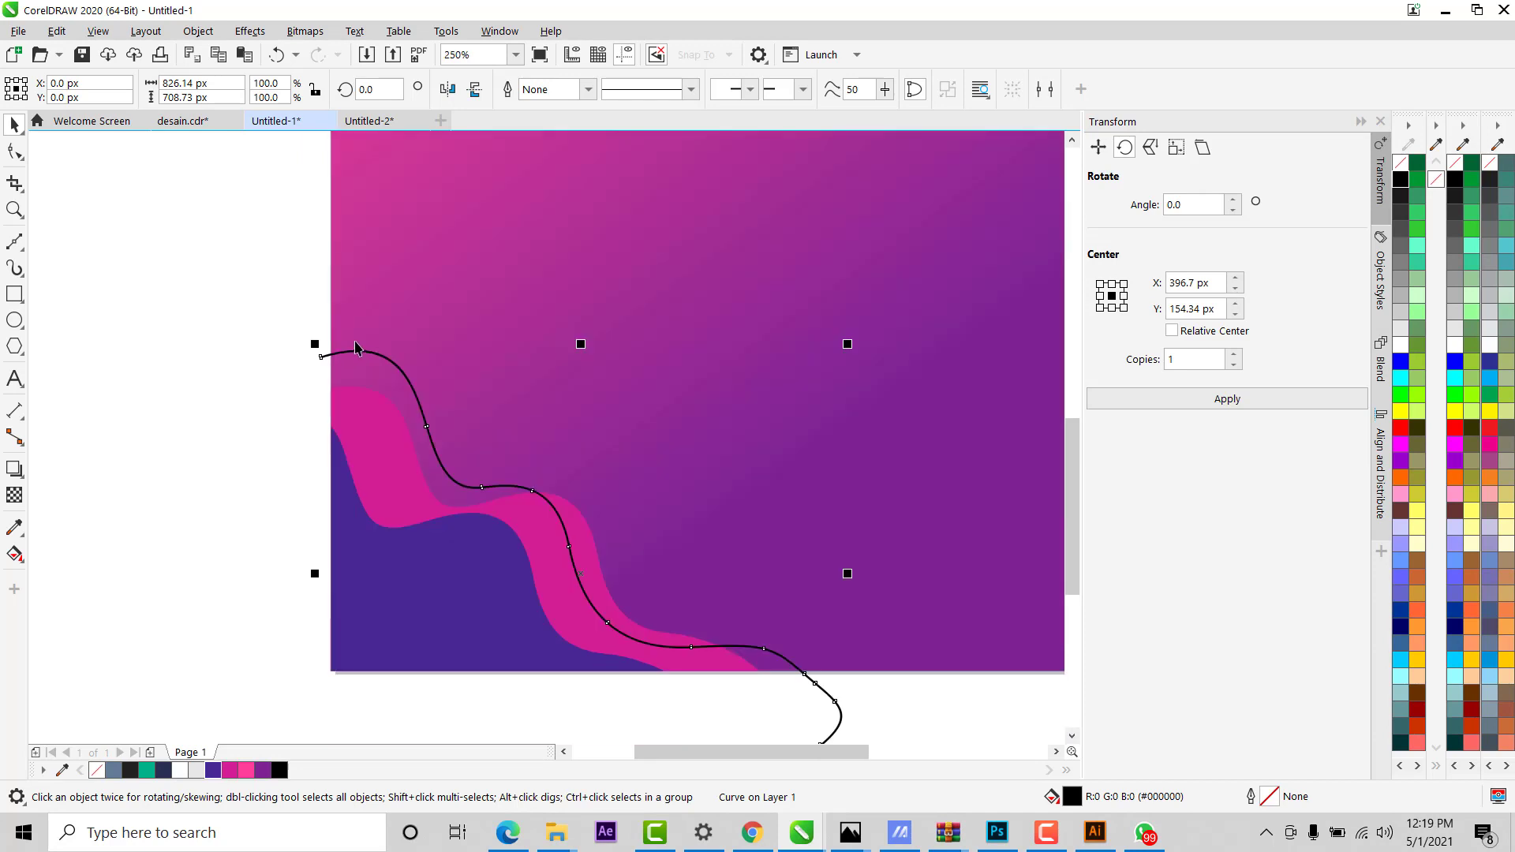
scroll(338, 351, up, 5)
scroll(473, 377, up, 2)
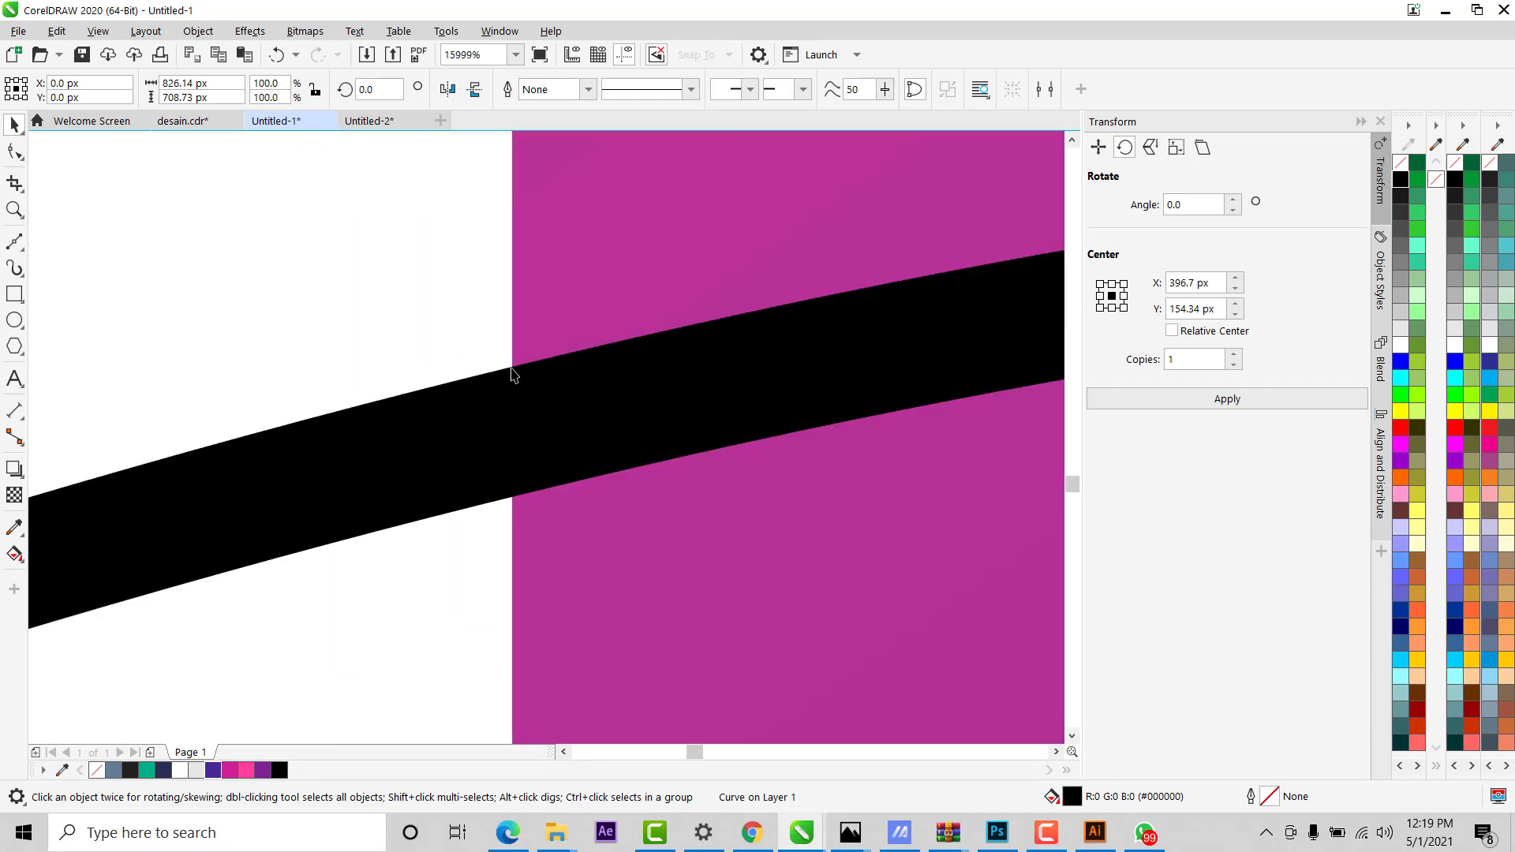
scroll(545, 347, down, 3)
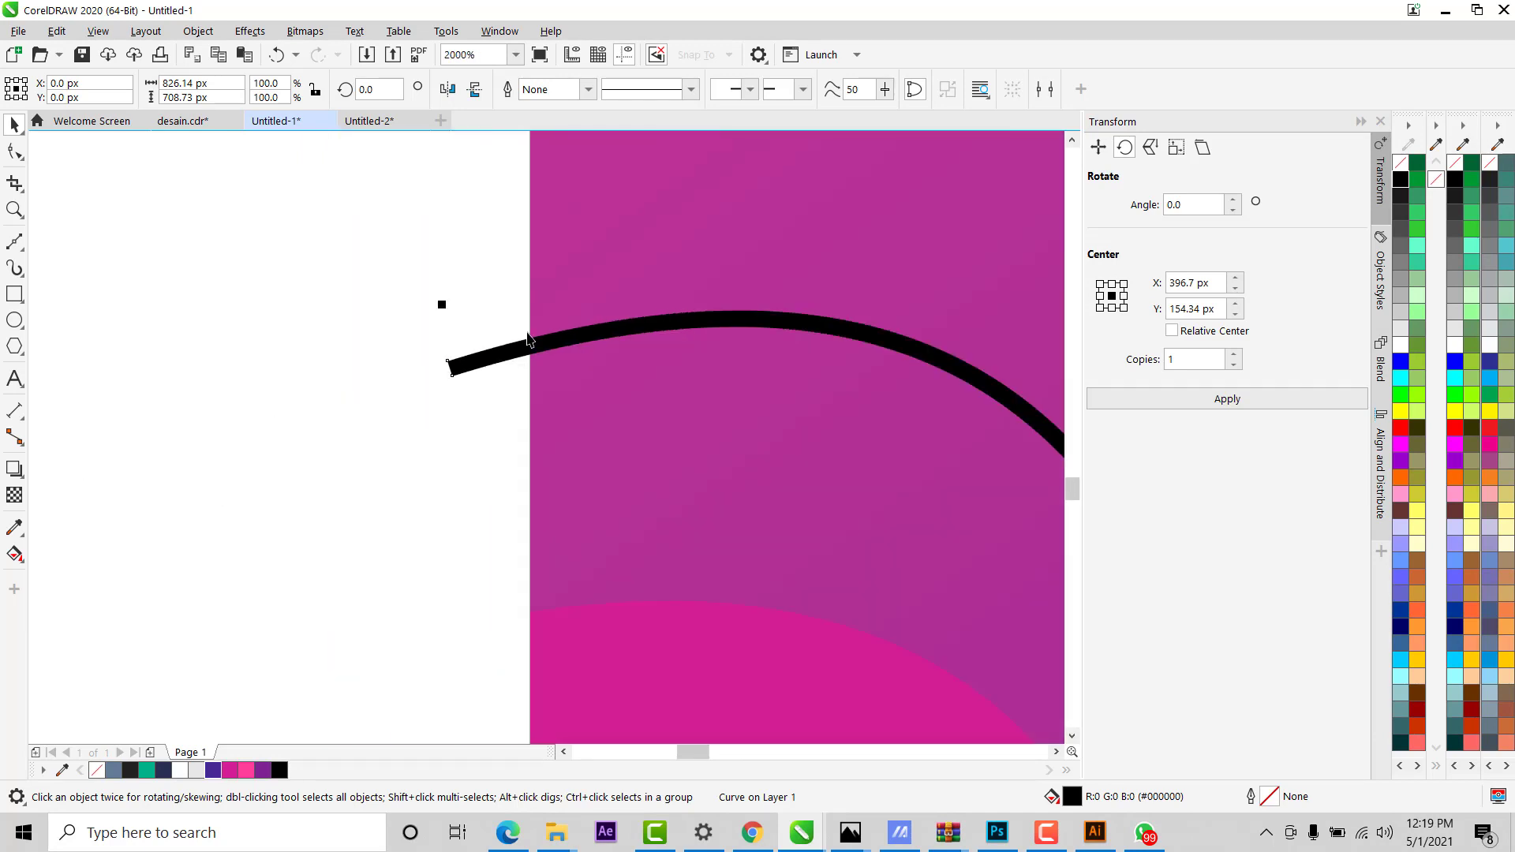
Trim the black curve to the page background, then deselect.
shift+click(574, 259)
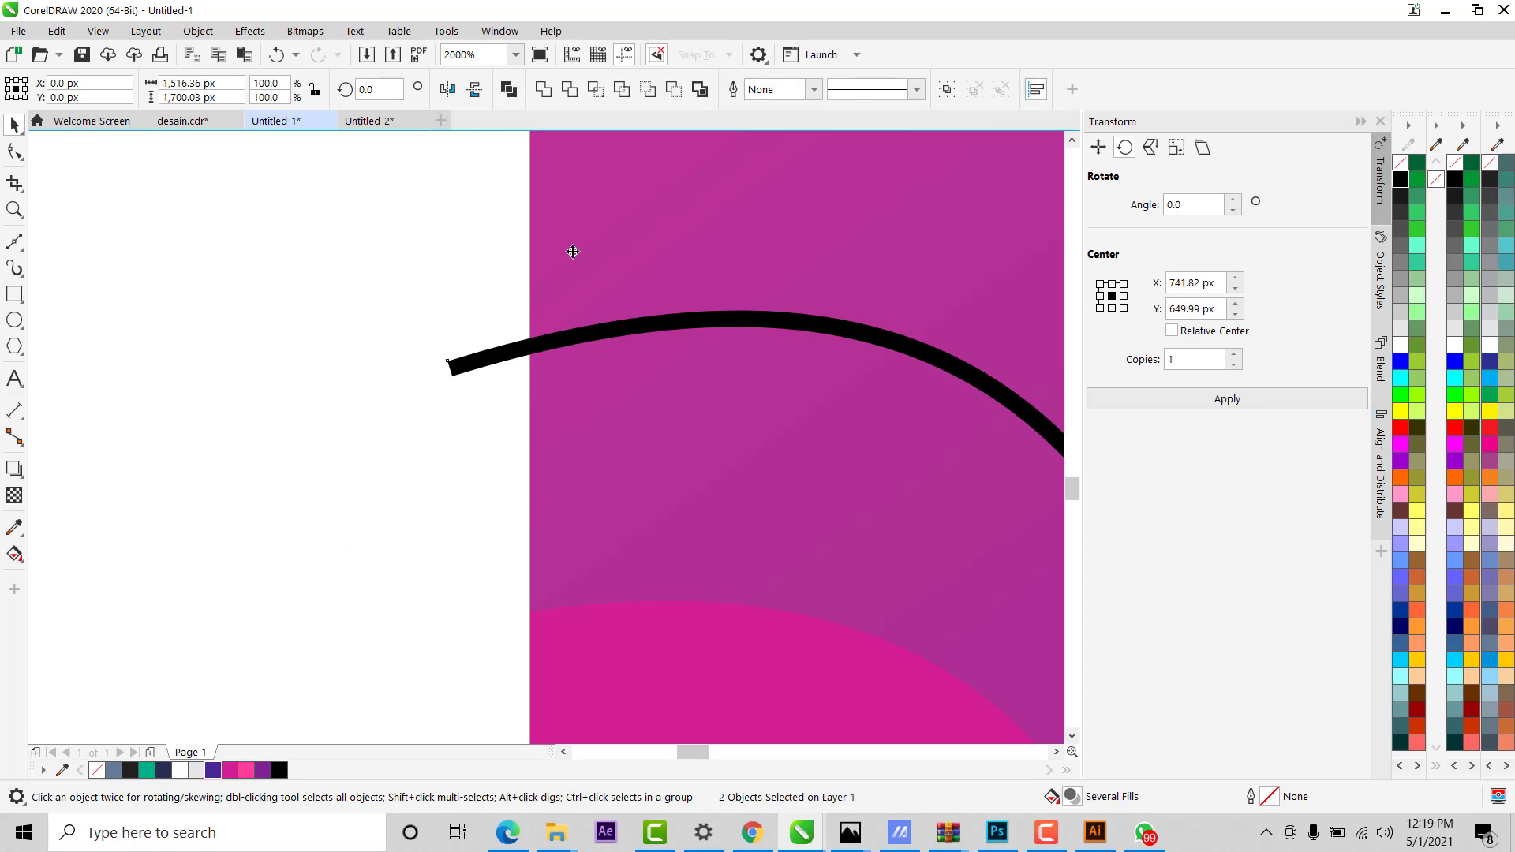
click(603, 85)
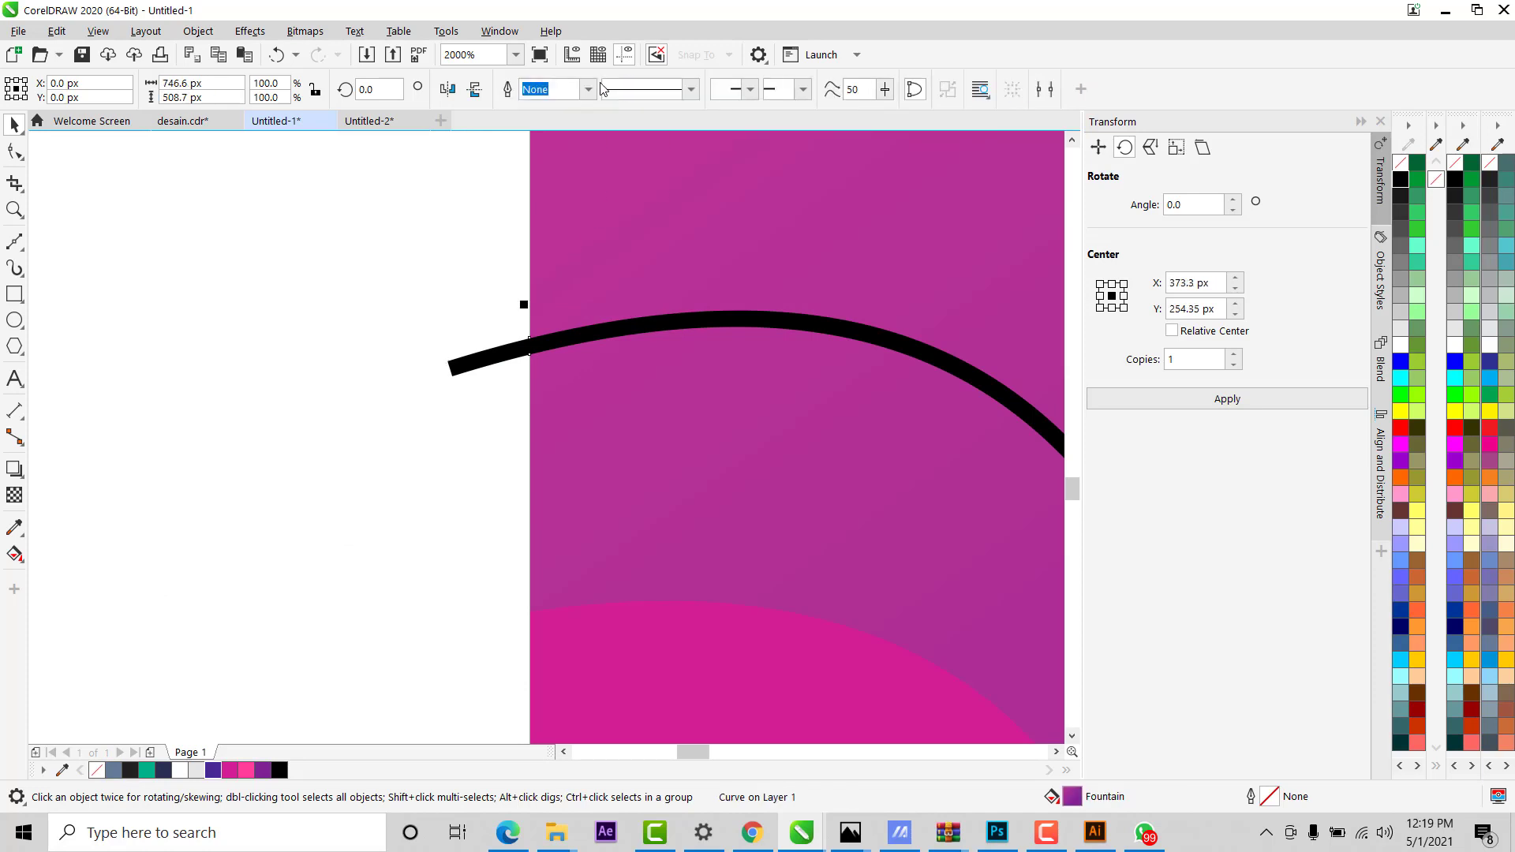
click(474, 305)
scroll(568, 363, up, 2)
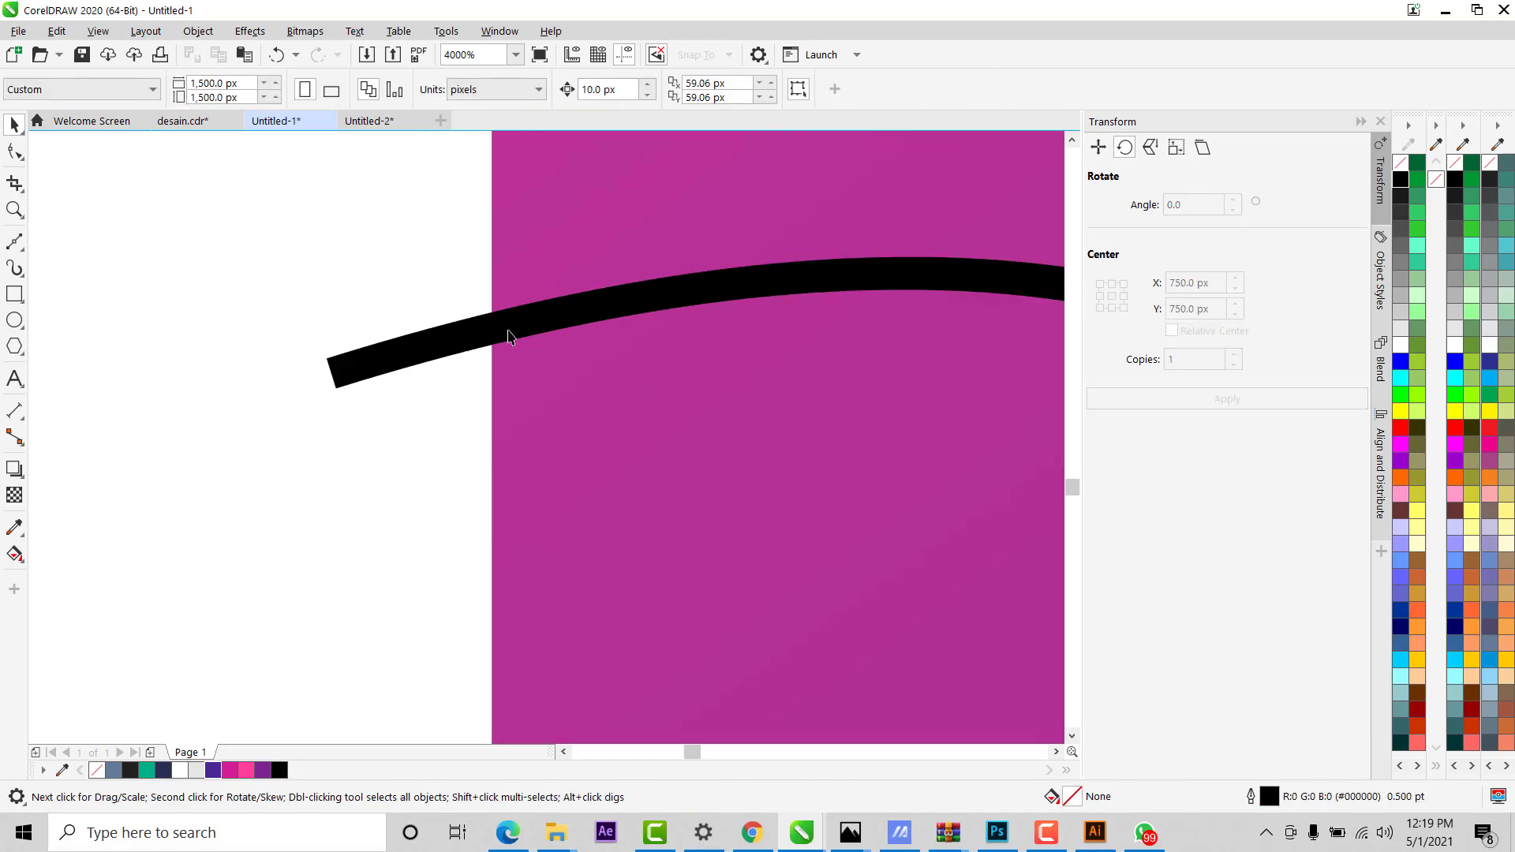
Select the black curve, inspect its start up close, then select the curved strip.
click(433, 360)
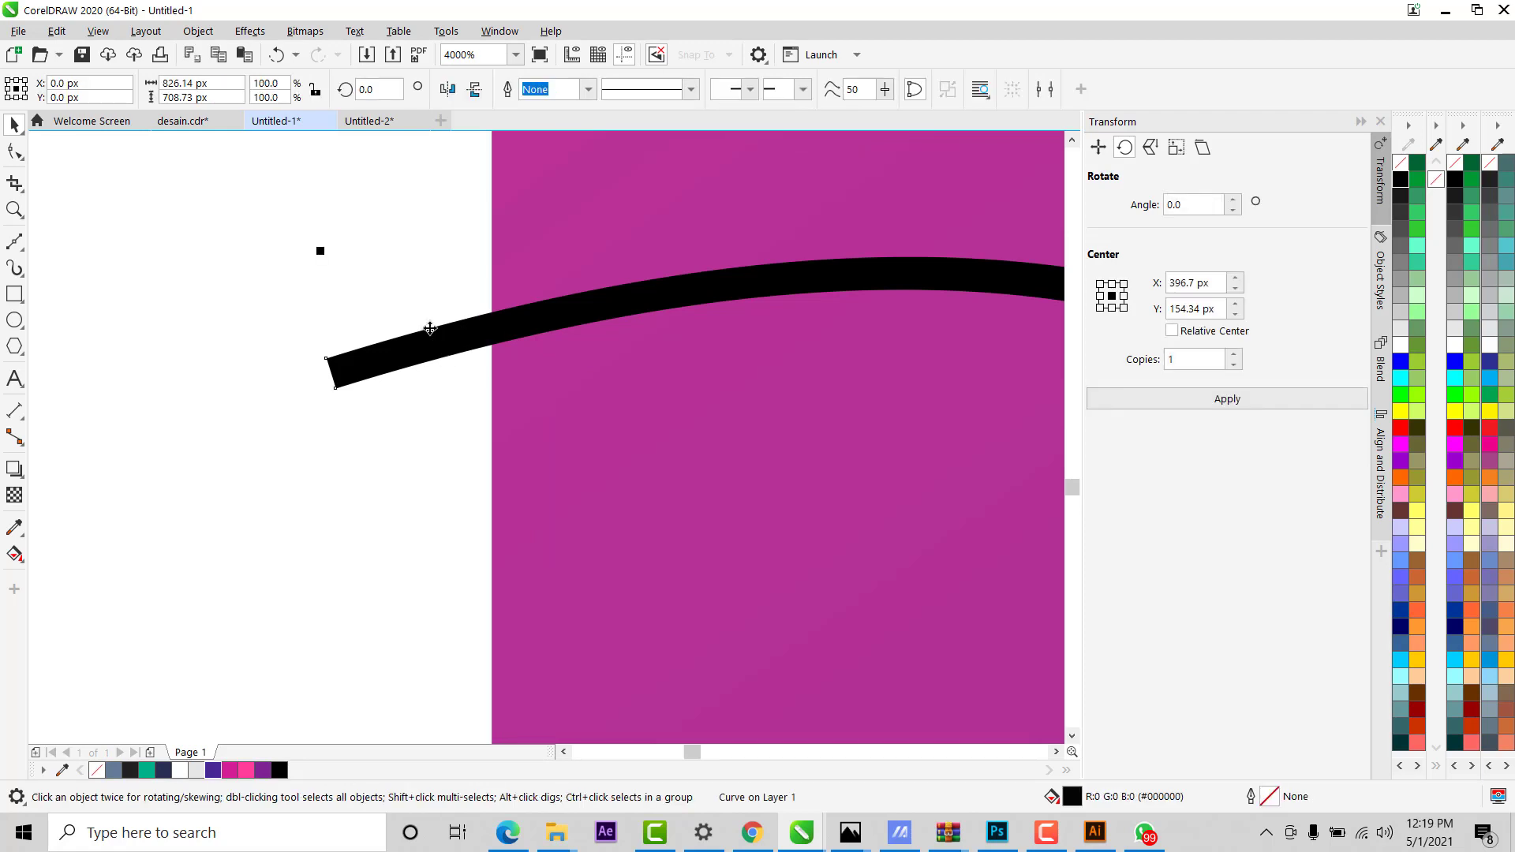
scroll(438, 332, up, 2)
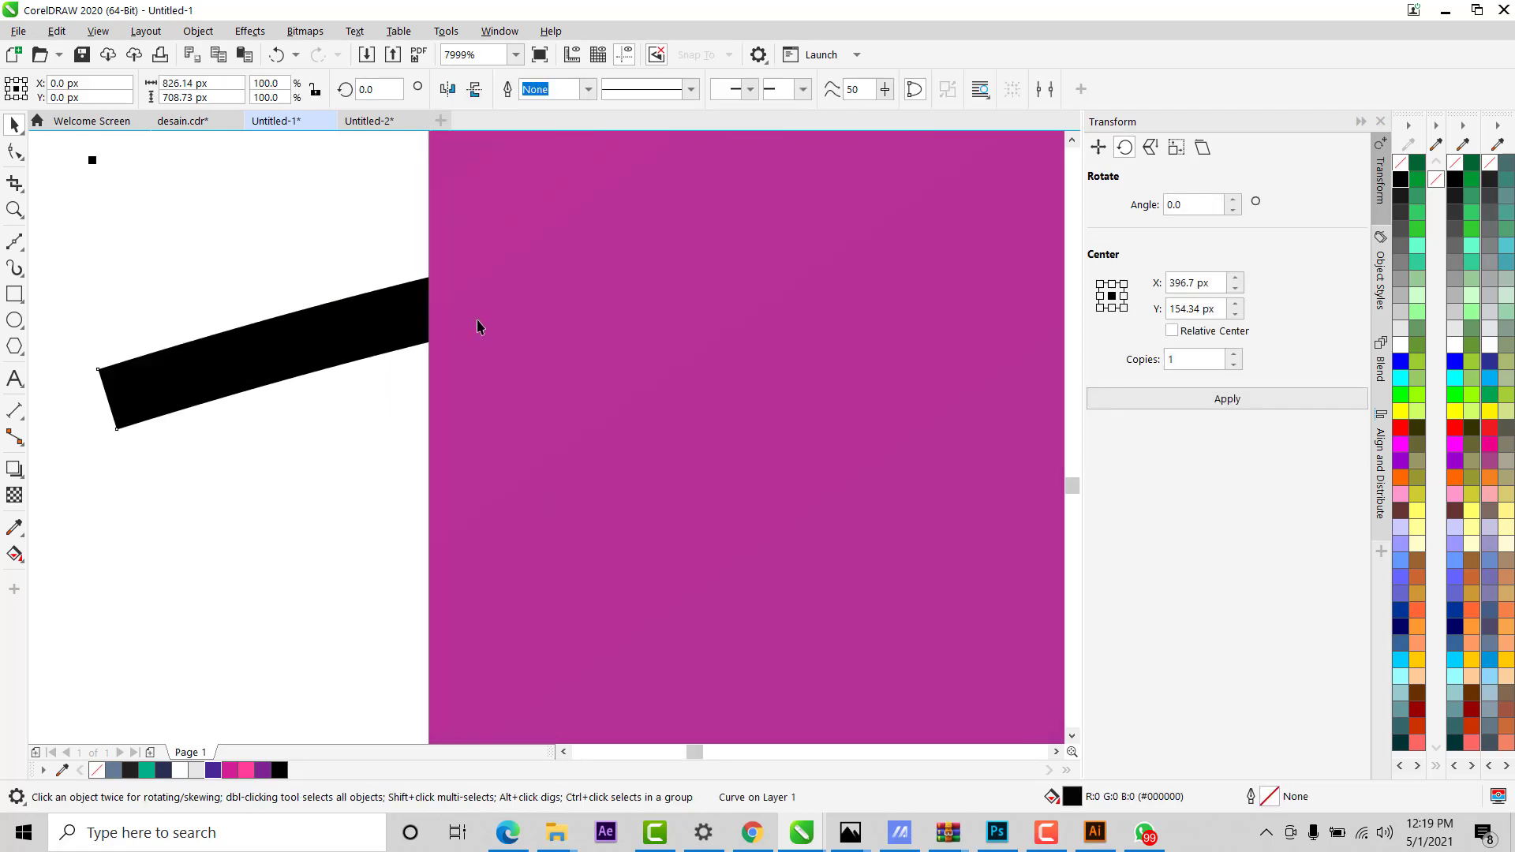
scroll(407, 314, down, 4)
scroll(410, 315, down, 1)
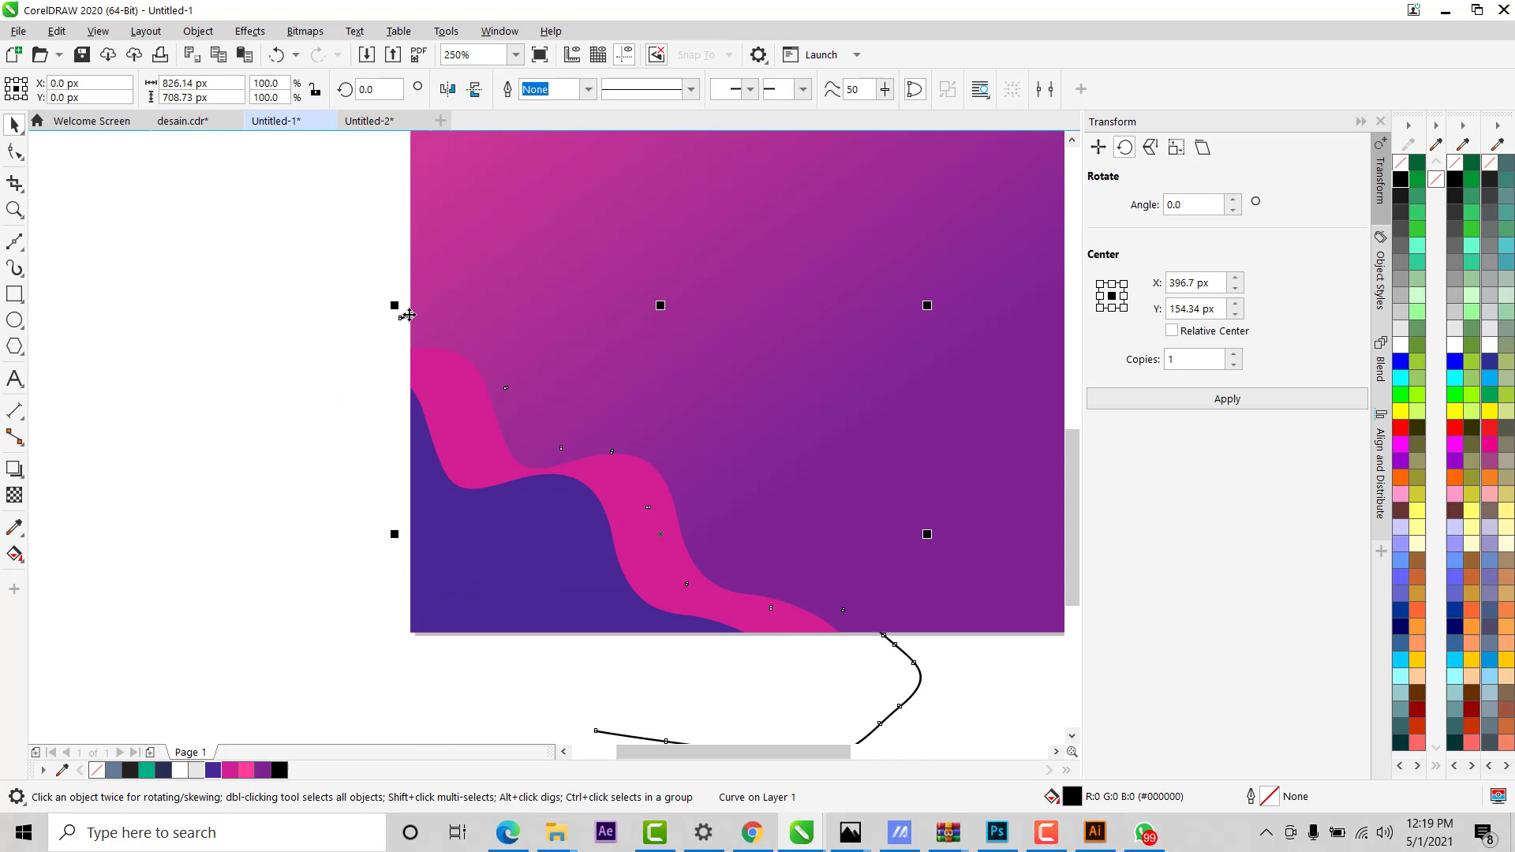
scroll(407, 314, up, 2)
scroll(407, 316, up, 1)
scroll(408, 317, down, 2)
scroll(411, 320, down, 1)
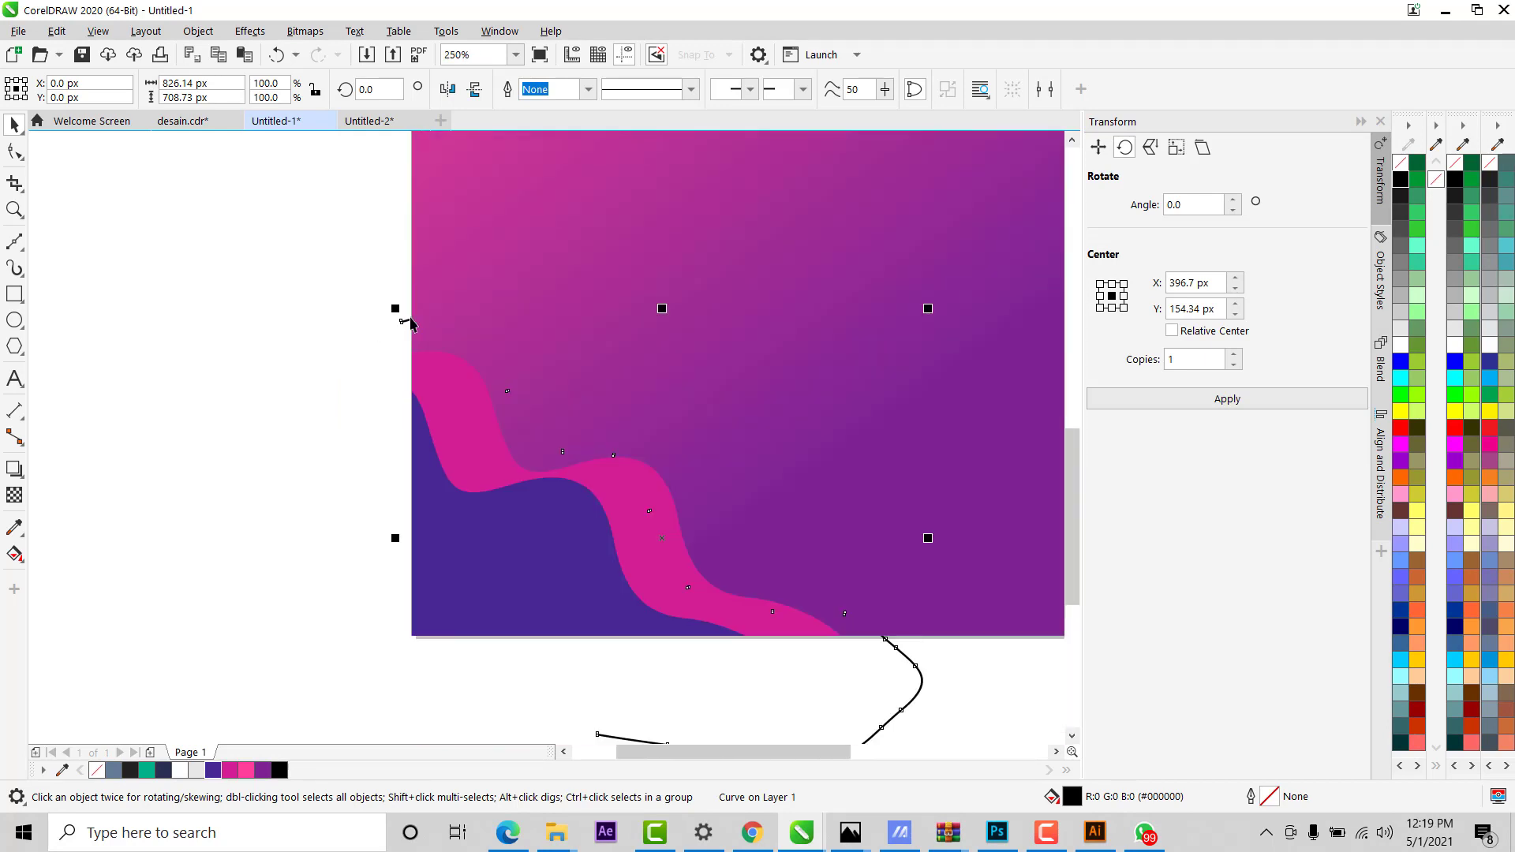
scroll(409, 321, up, 1)
scroll(394, 304, up, 3)
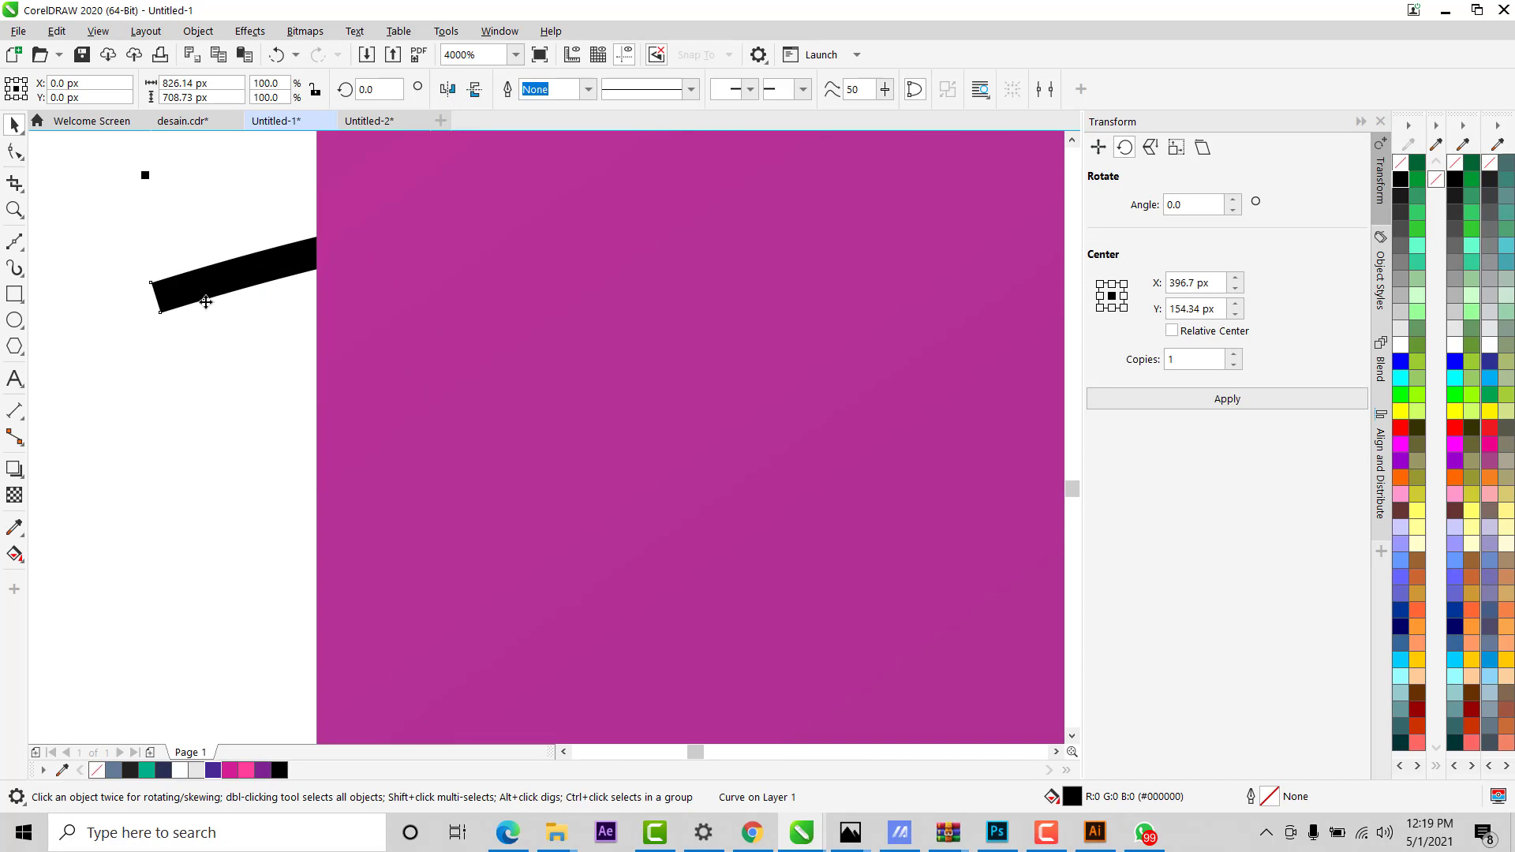
click(324, 253)
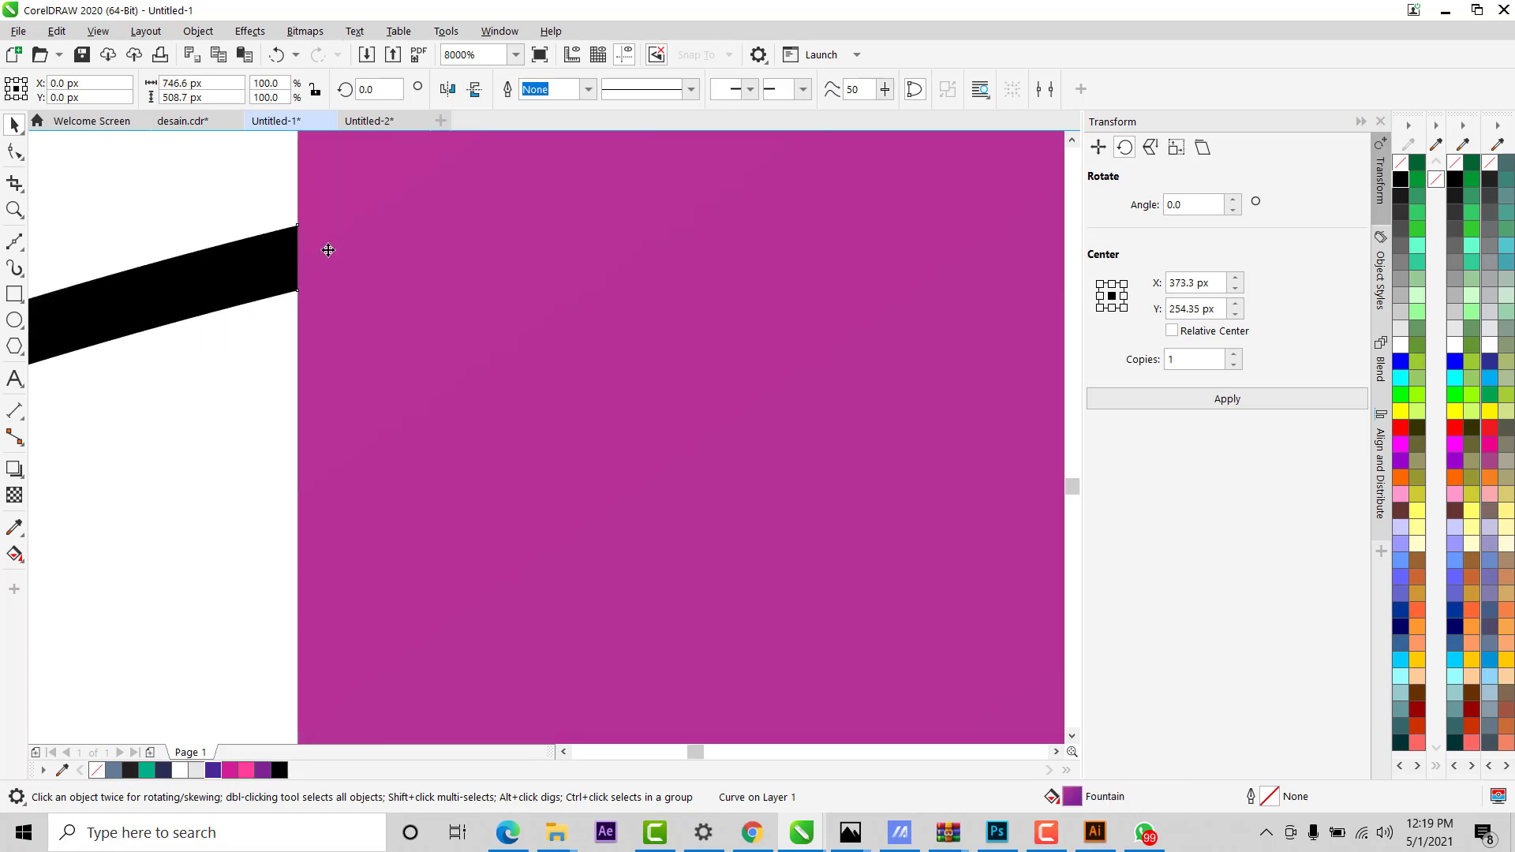
click(1400, 345)
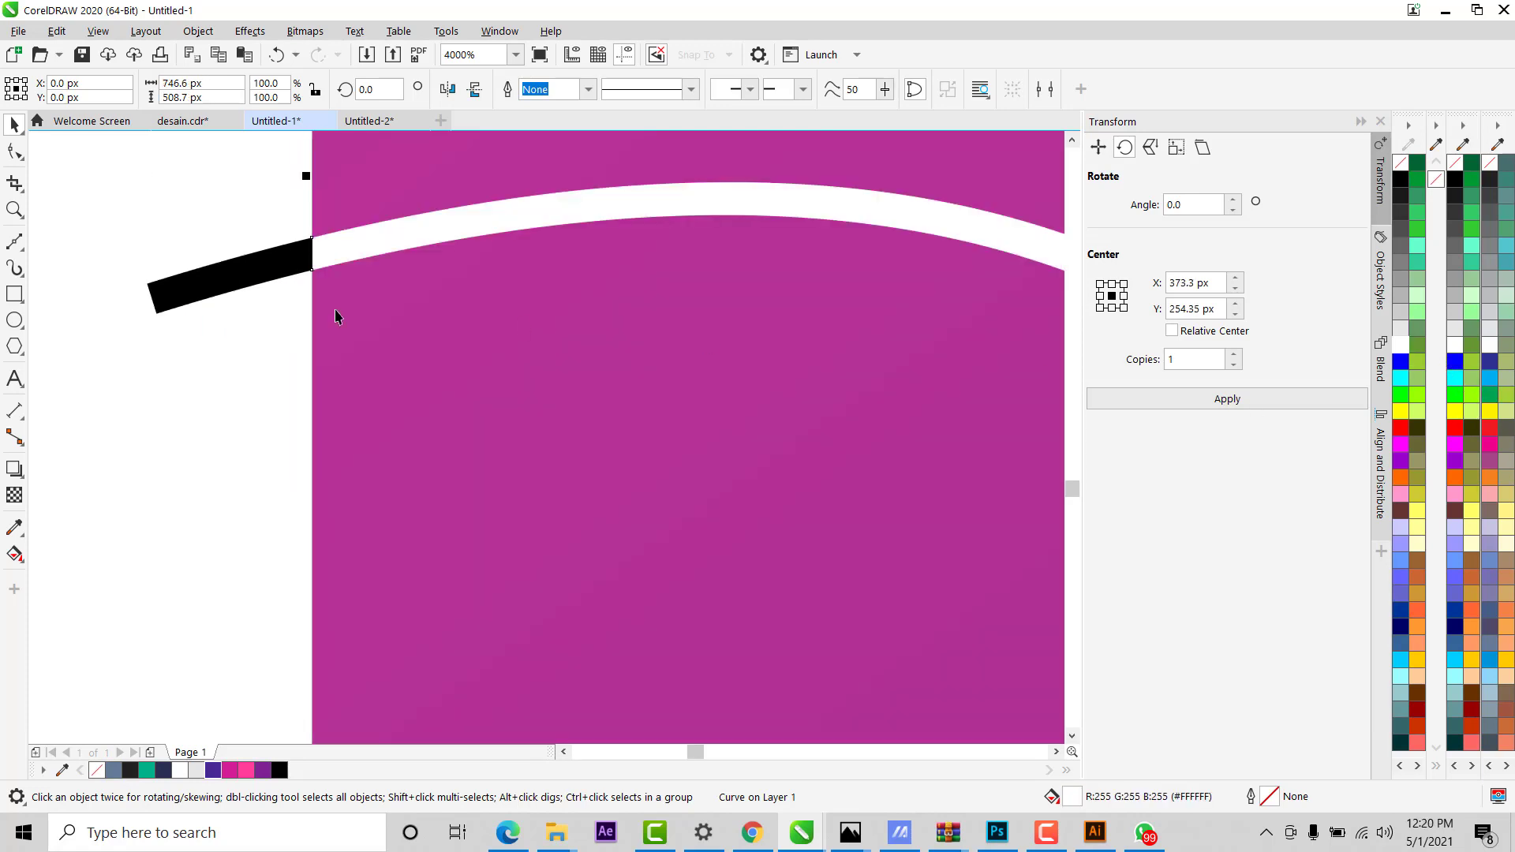
scroll(338, 285, down, 2)
scroll(539, 425, up, 2)
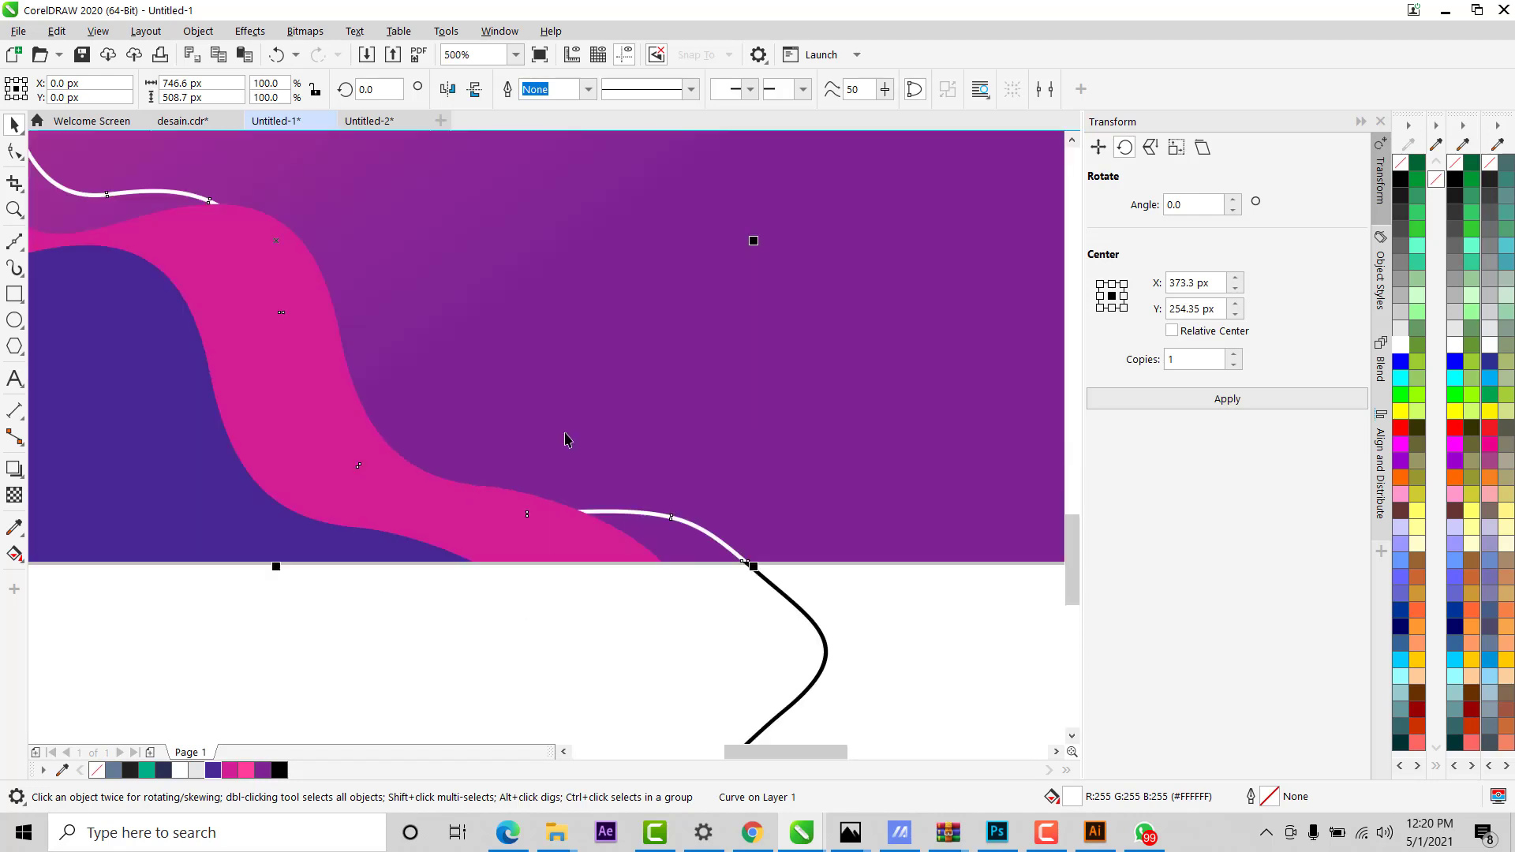
scroll(811, 623, down, 3)
click(801, 620)
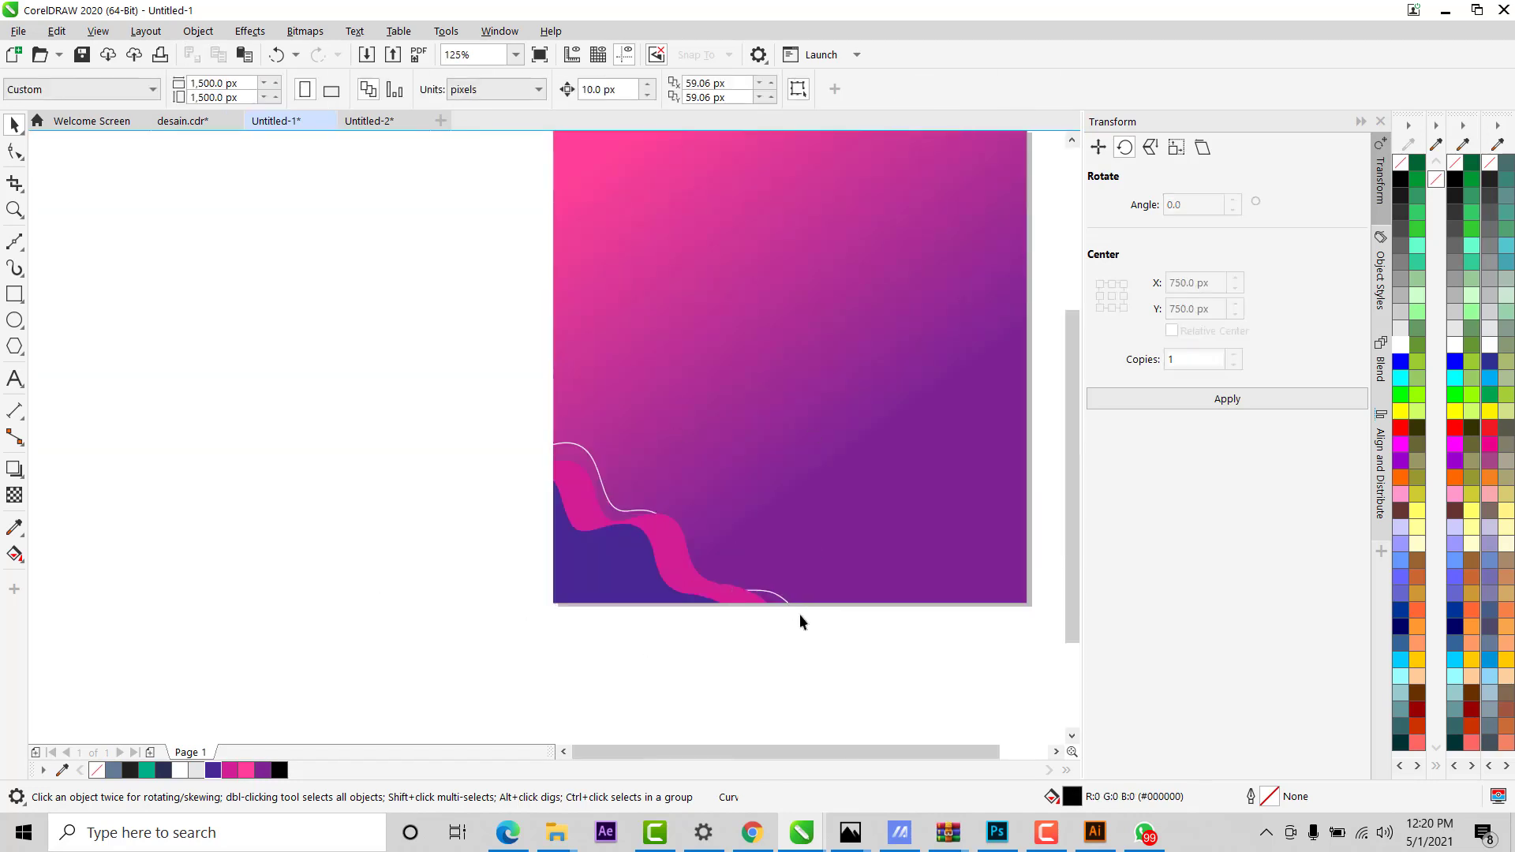
scroll(605, 497, up, 2)
scroll(606, 498, up, 1)
click(552, 347)
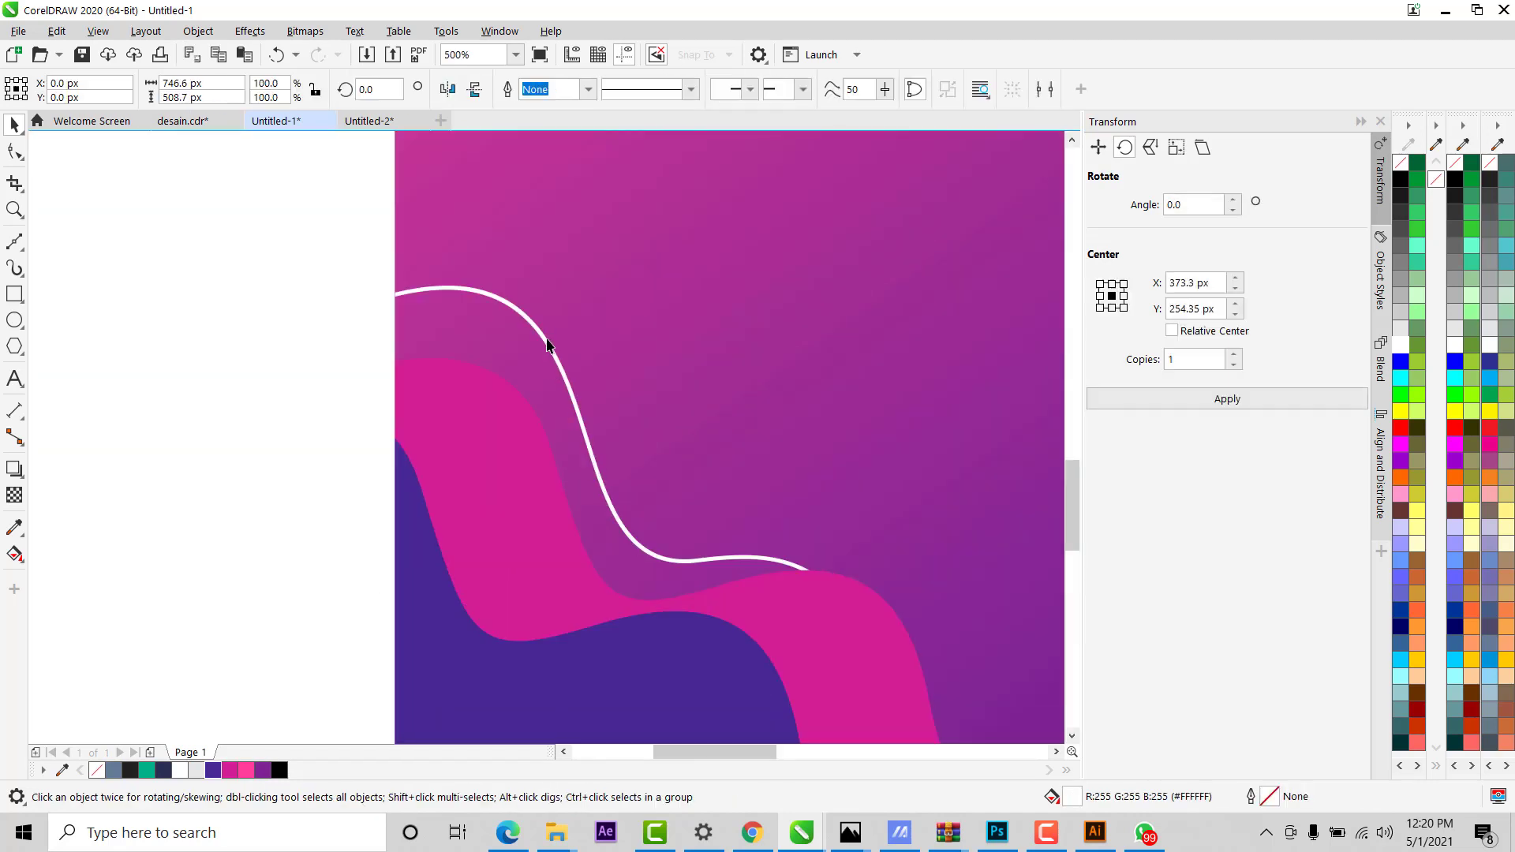
scroll(546, 344, down, 1)
scroll(666, 476, up, 1)
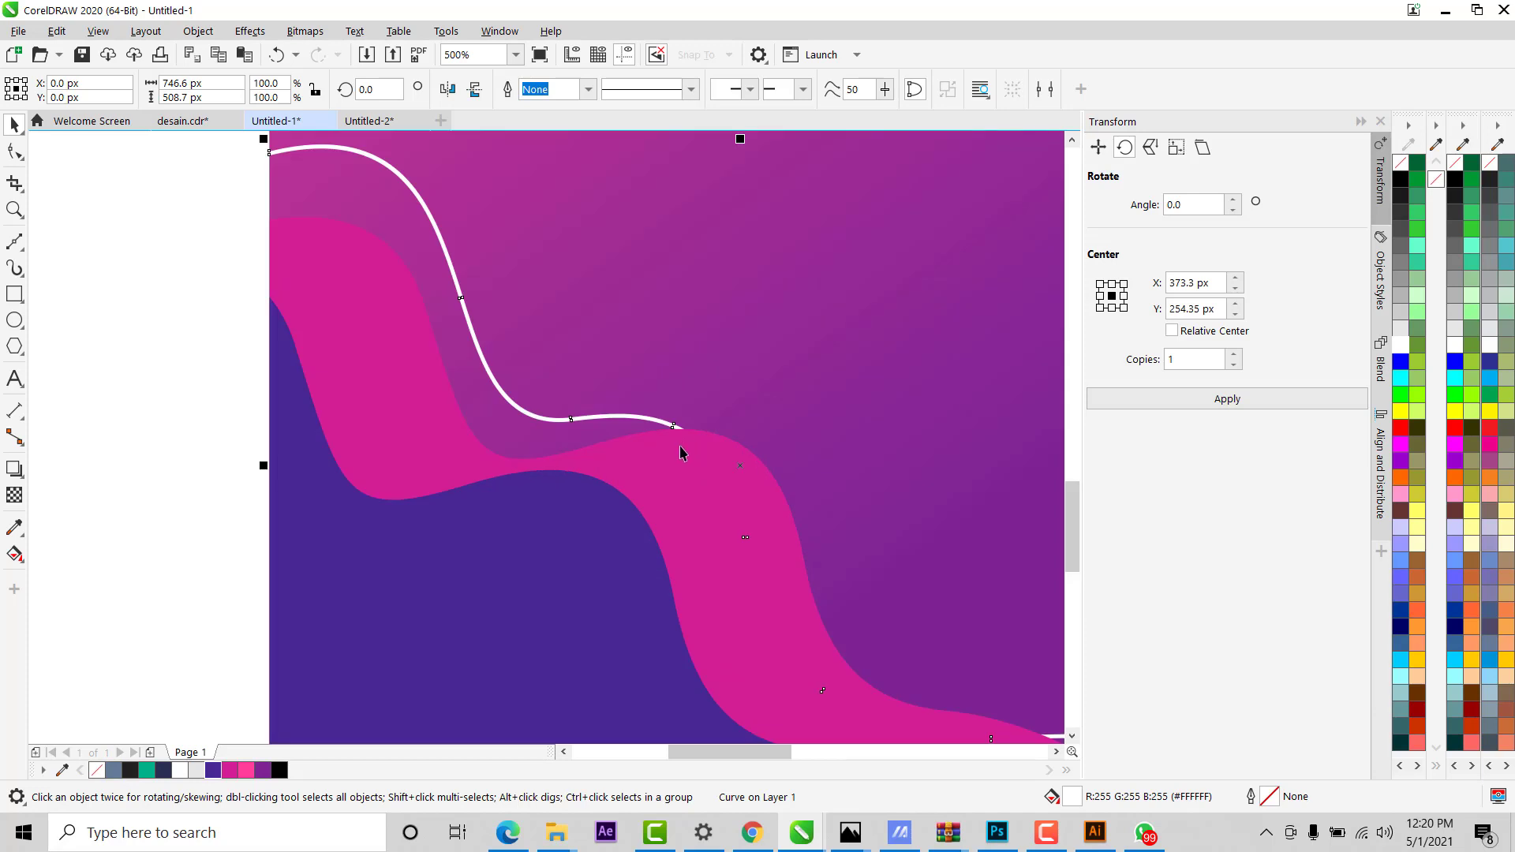
scroll(659, 497, down, 1)
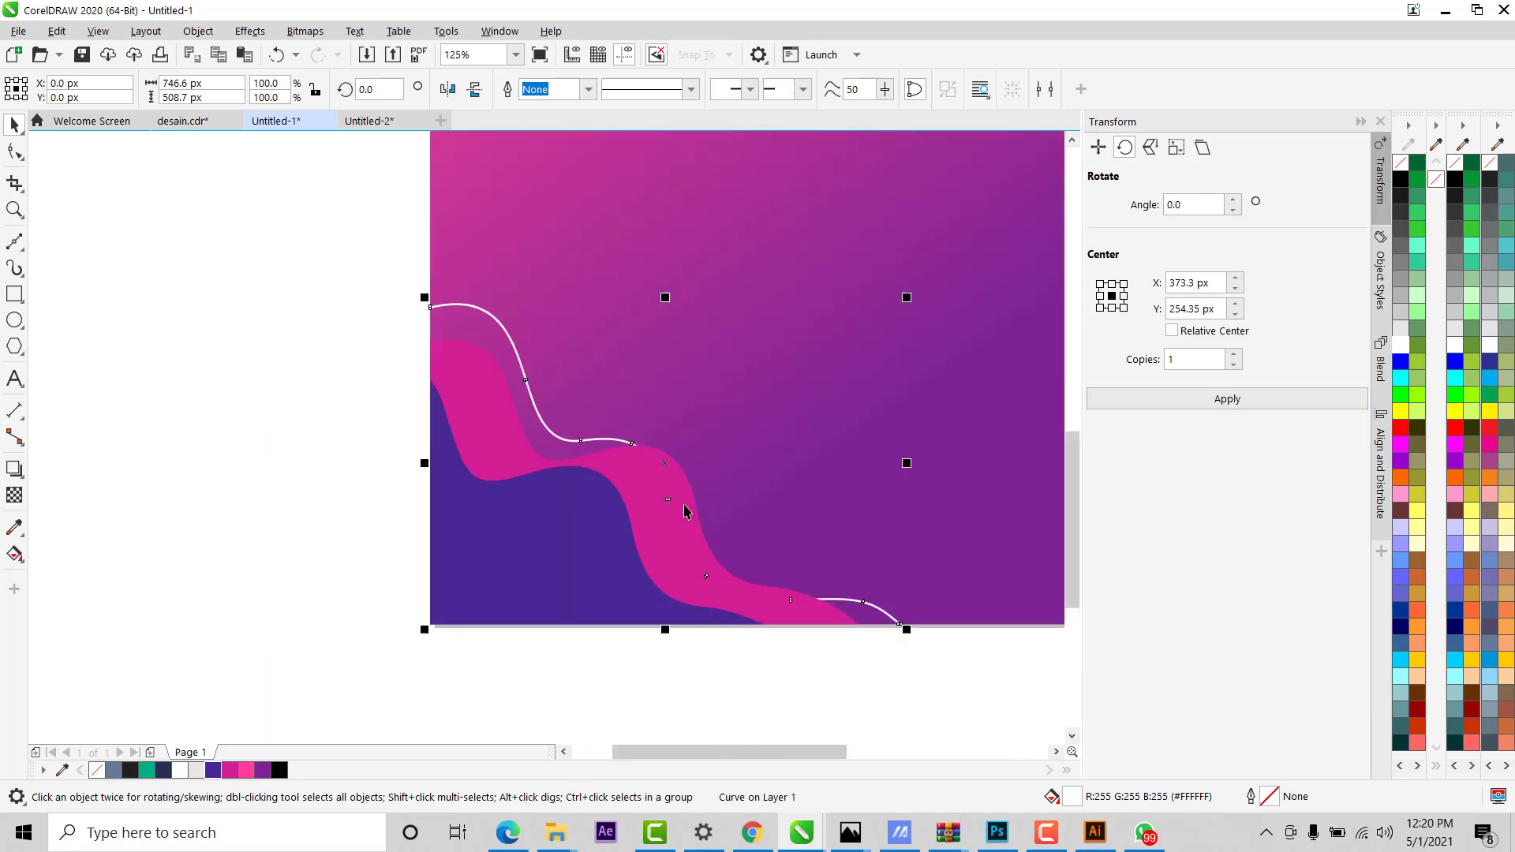
scroll(667, 482, up, 1)
scroll(654, 477, down, 1)
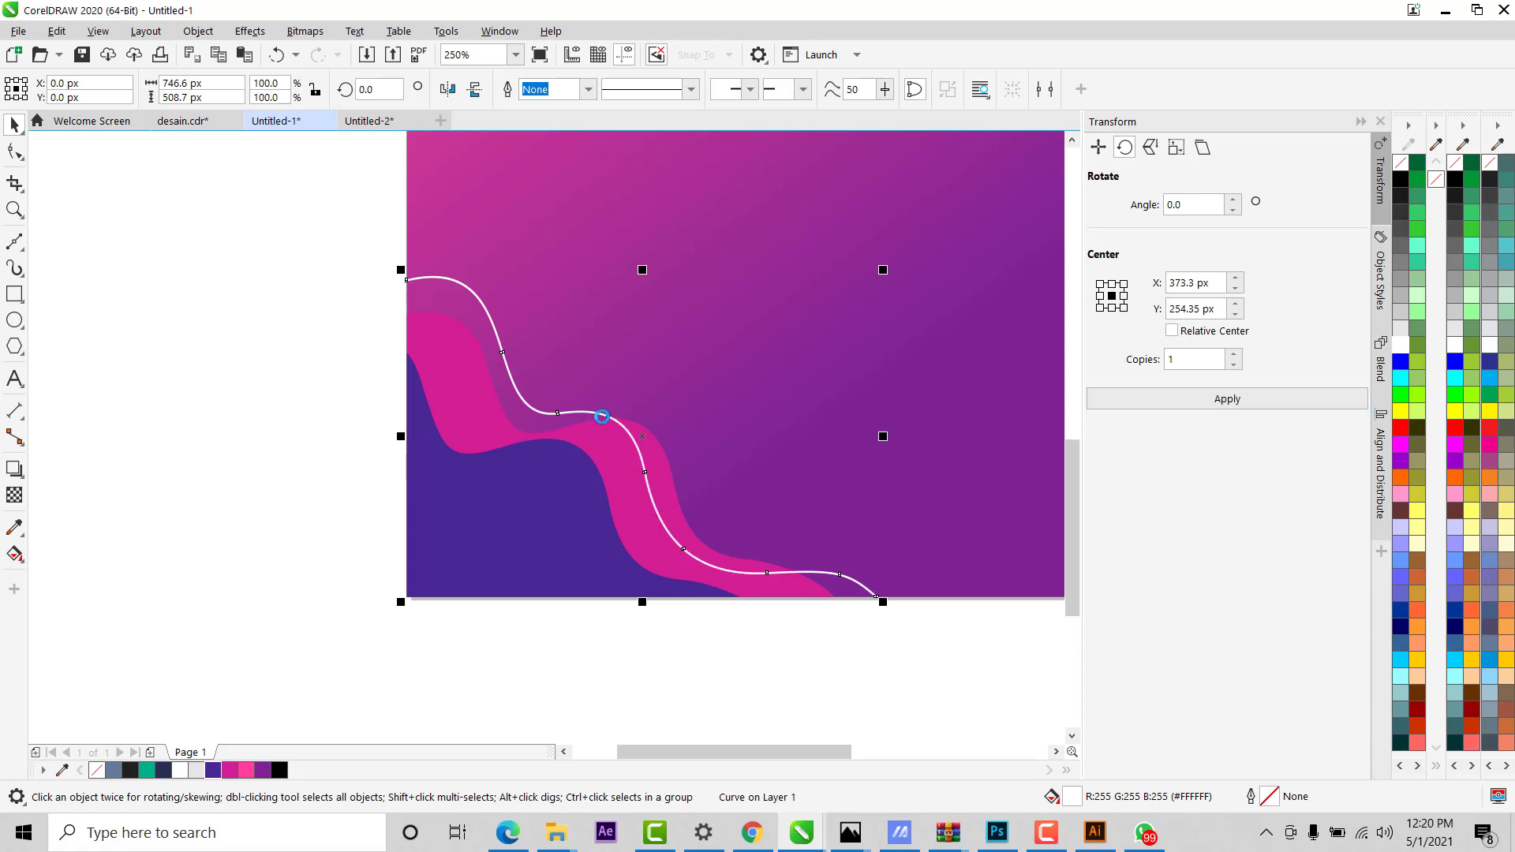
scroll(604, 430, down, 1)
scroll(604, 430, up, 1)
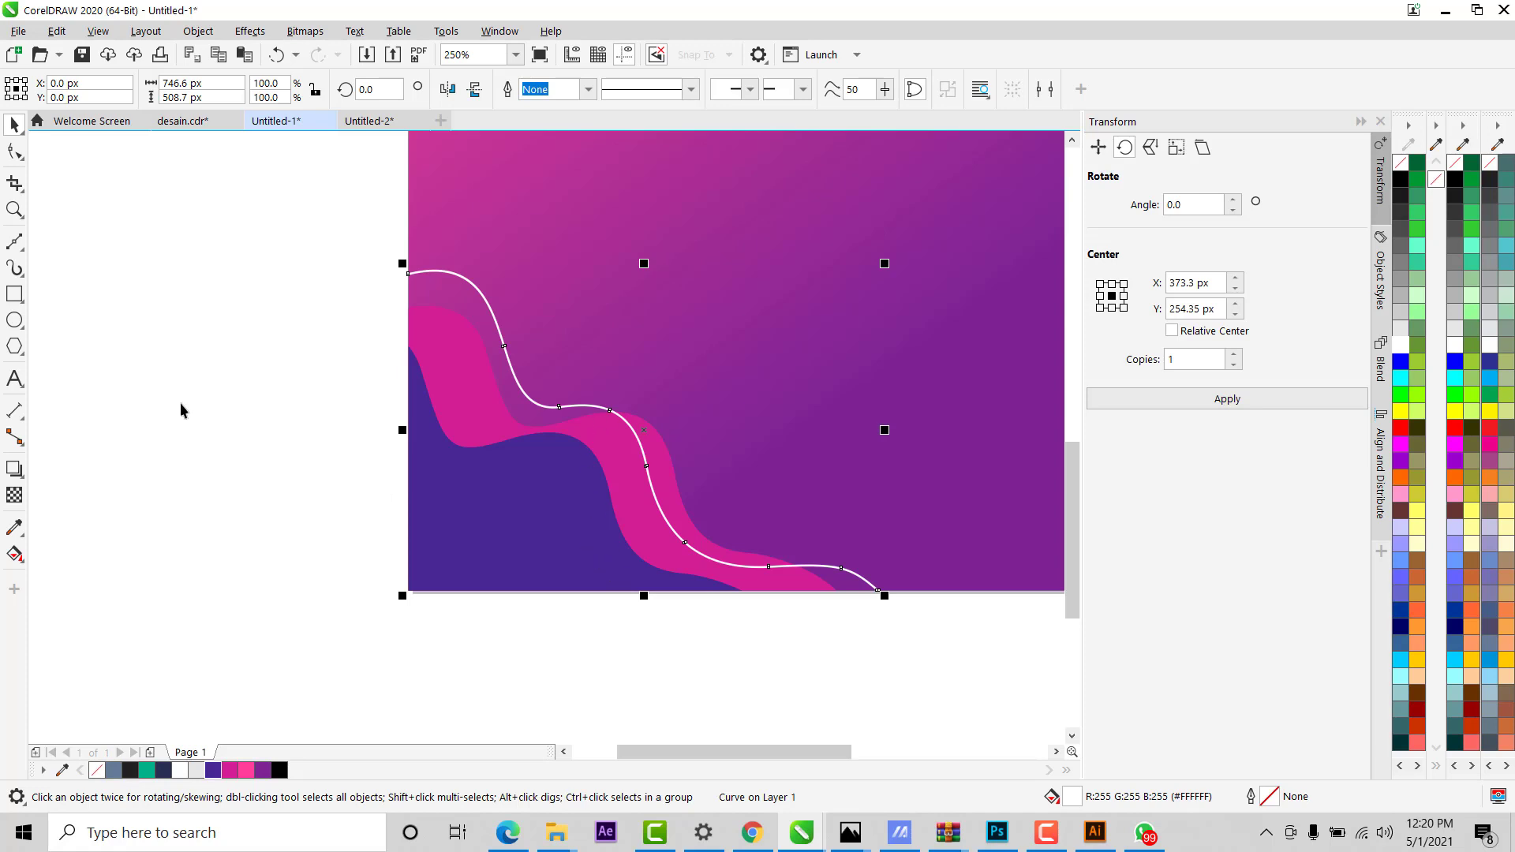
Draw a small circle beside the white line with a 0.75 pt outline.
click(14, 319)
scroll(607, 438, up, 2)
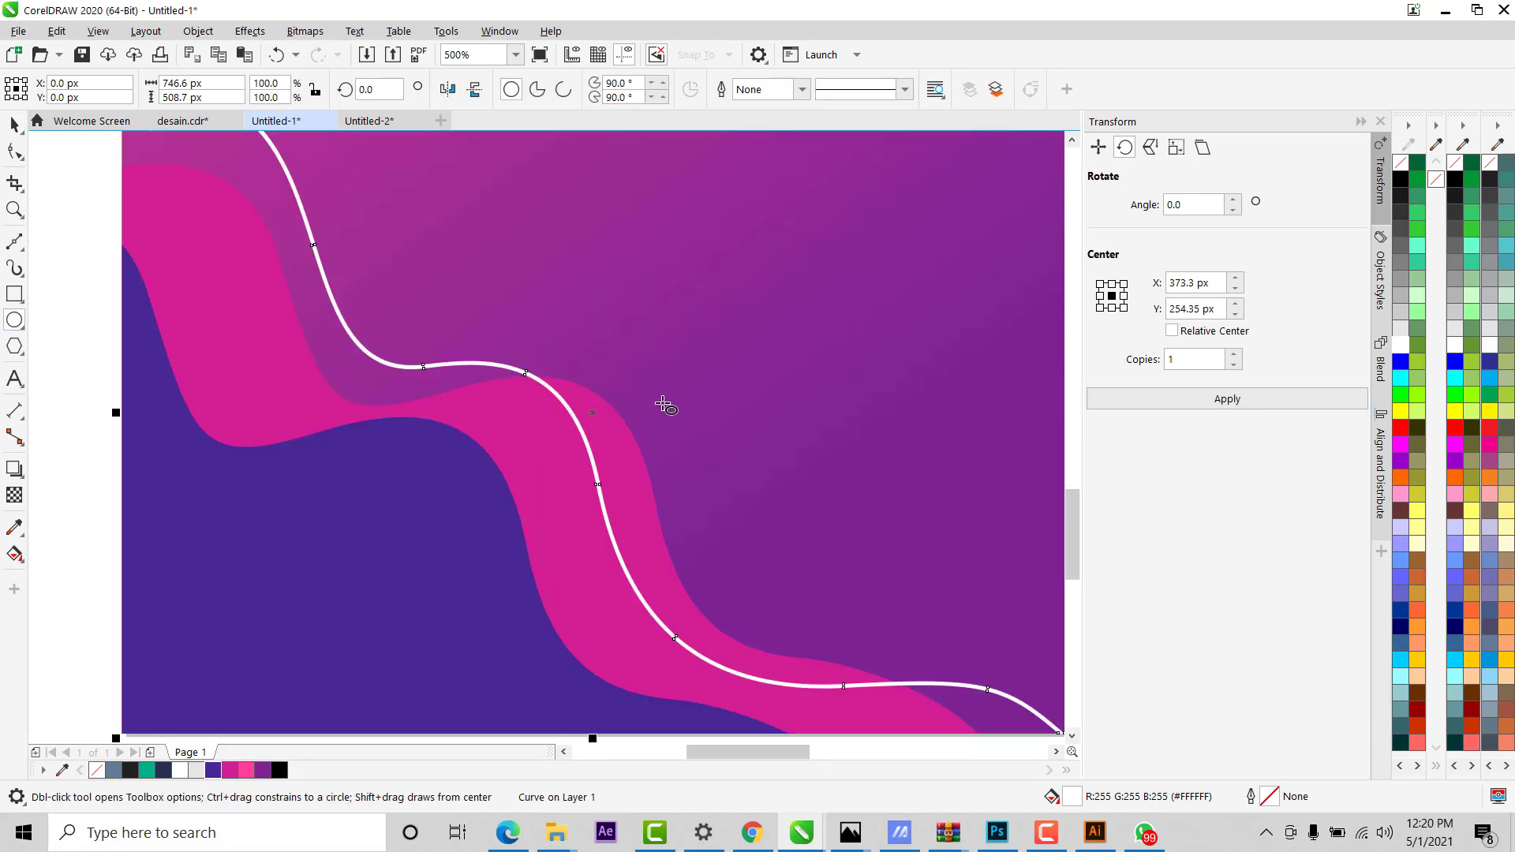
drag(630, 350, 714, 434)
scroll(698, 403, up, 4)
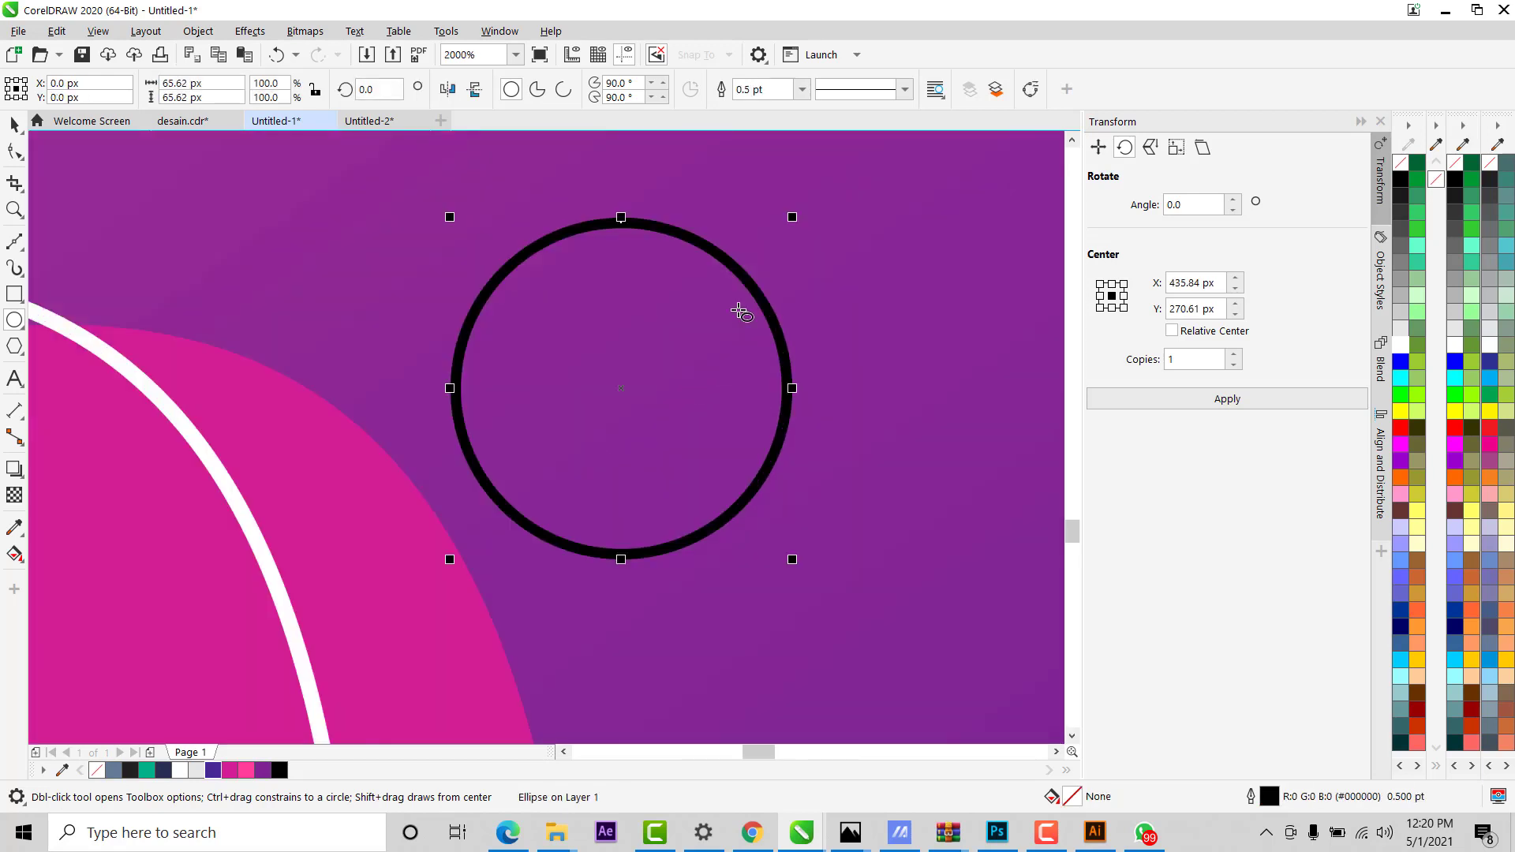
click(802, 89)
click(749, 149)
scroll(733, 311, down, 4)
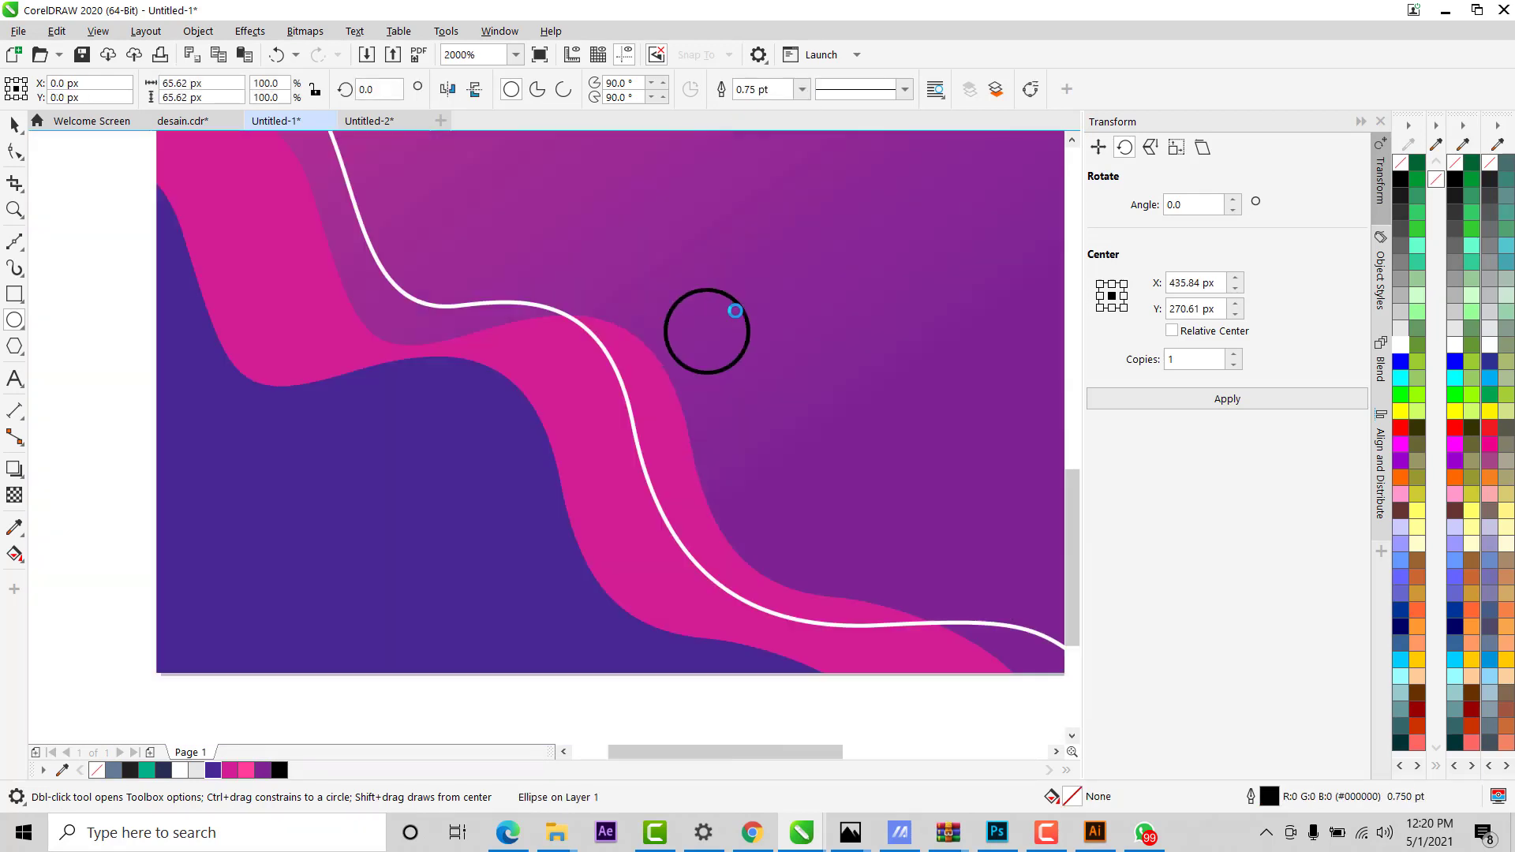
scroll(737, 313, up, 2)
scroll(781, 473, down, 2)
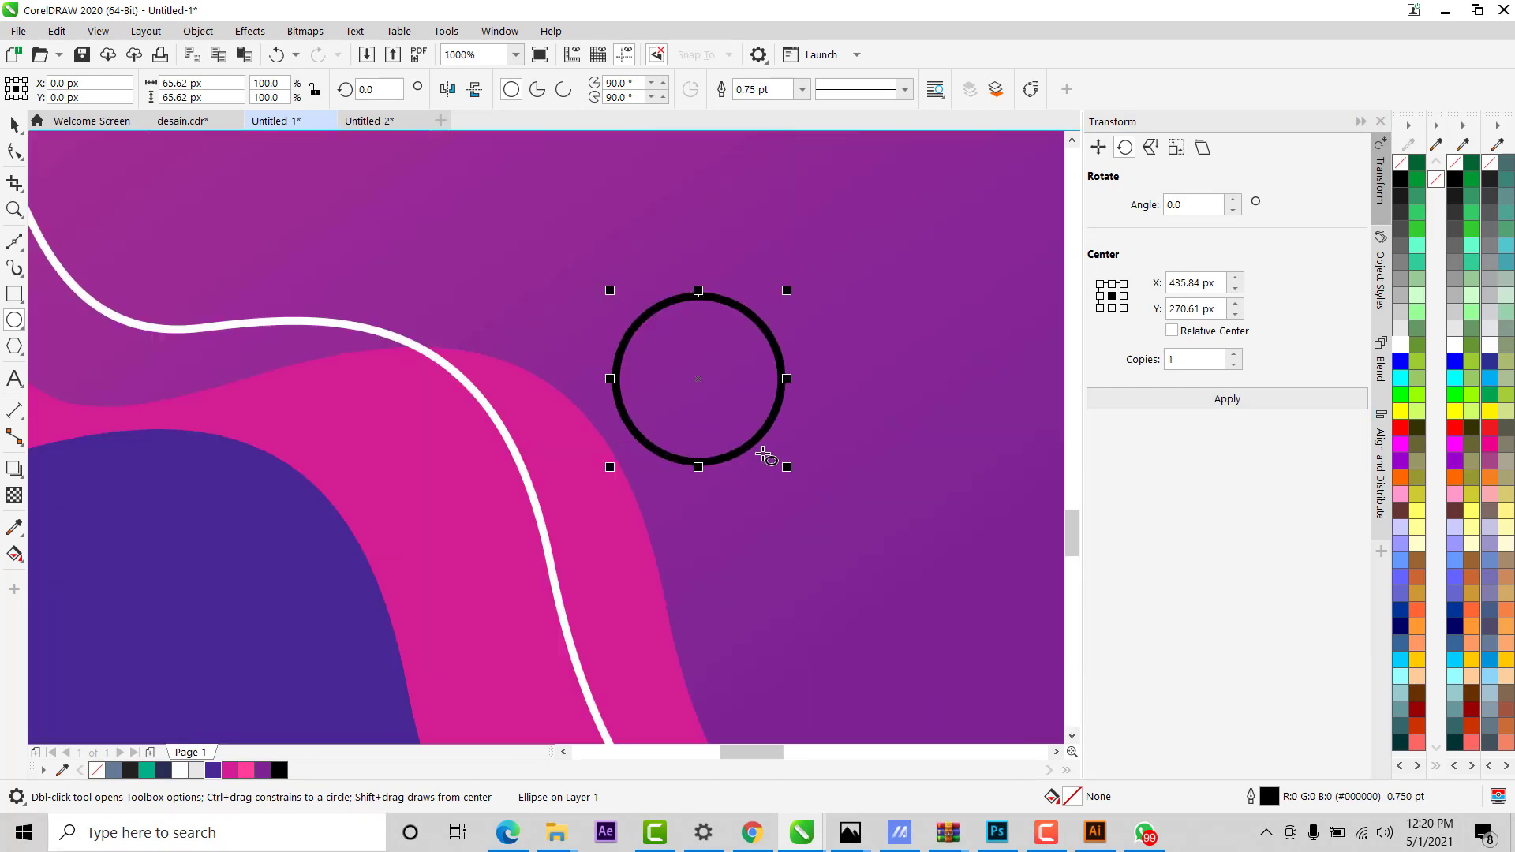
scroll(765, 453, up, 2)
Convert the circle's outline into a filled shape and make the ring white.
key(ctrl+shift+q)
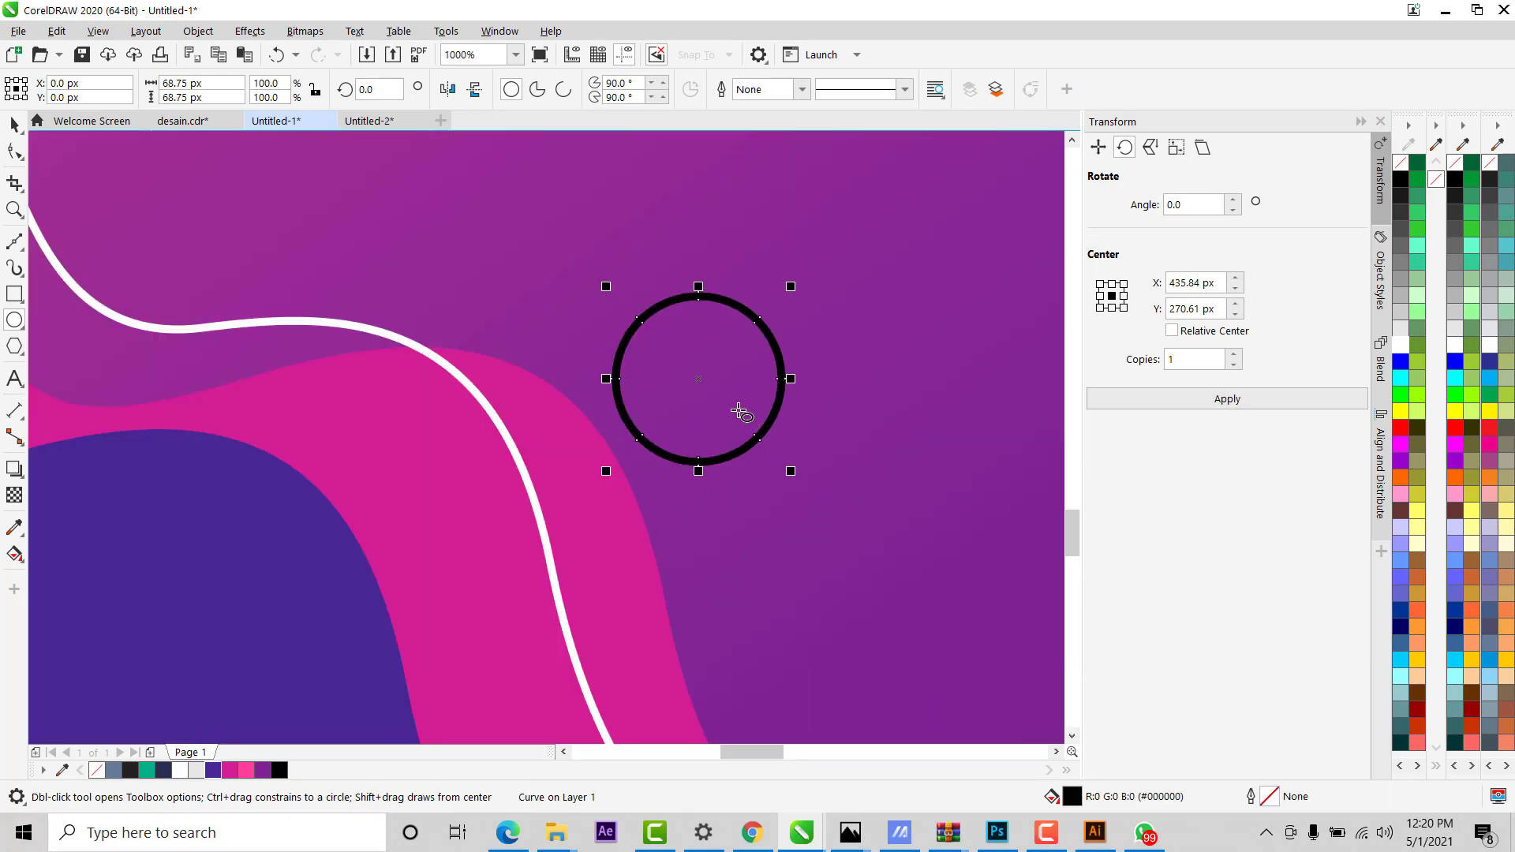
click(1400, 347)
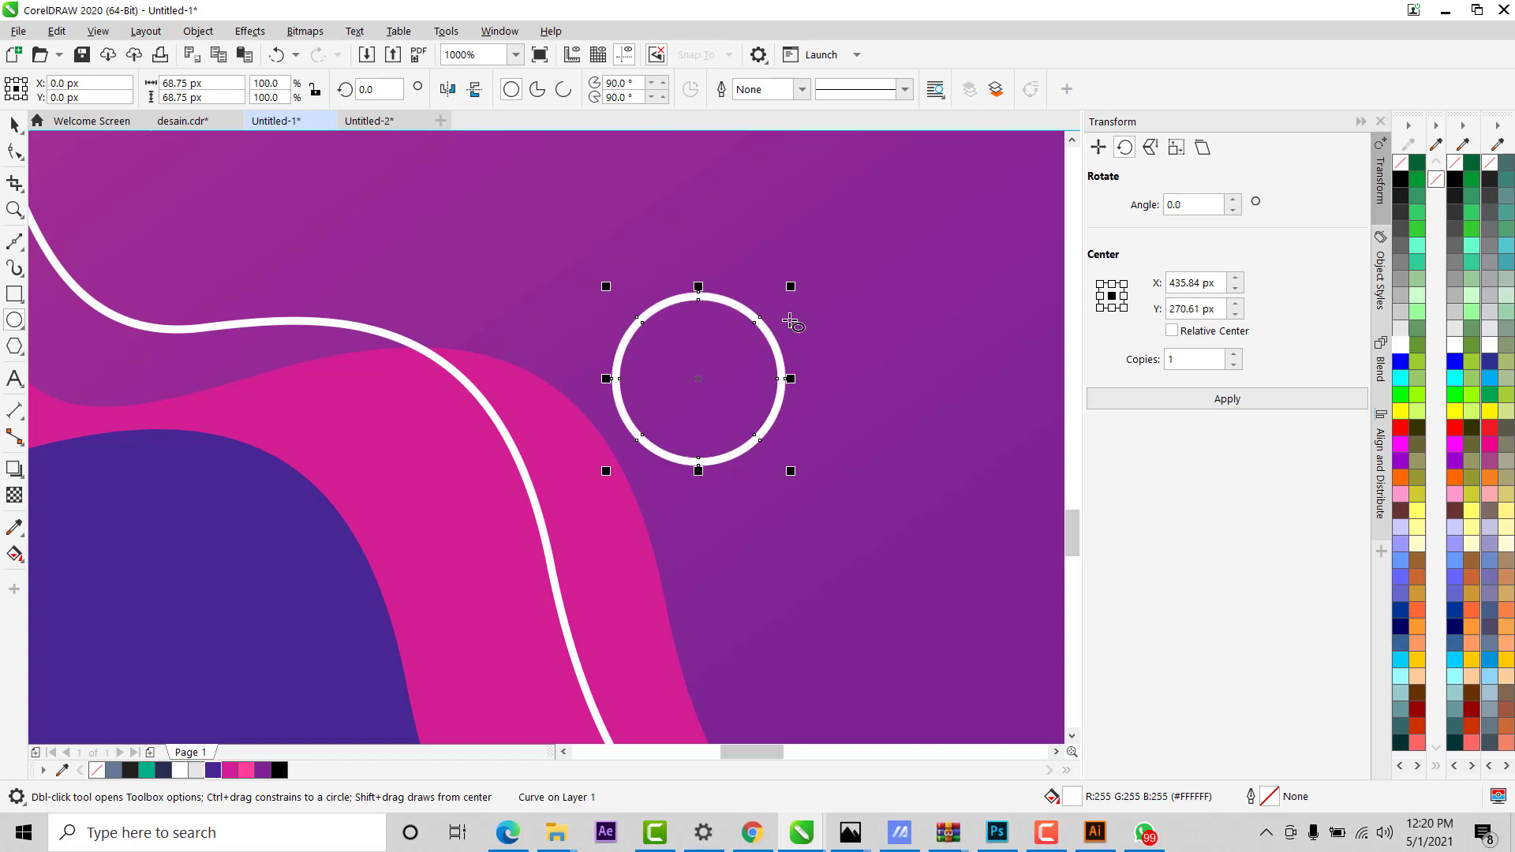
scroll(792, 314, down, 4)
click(13, 123)
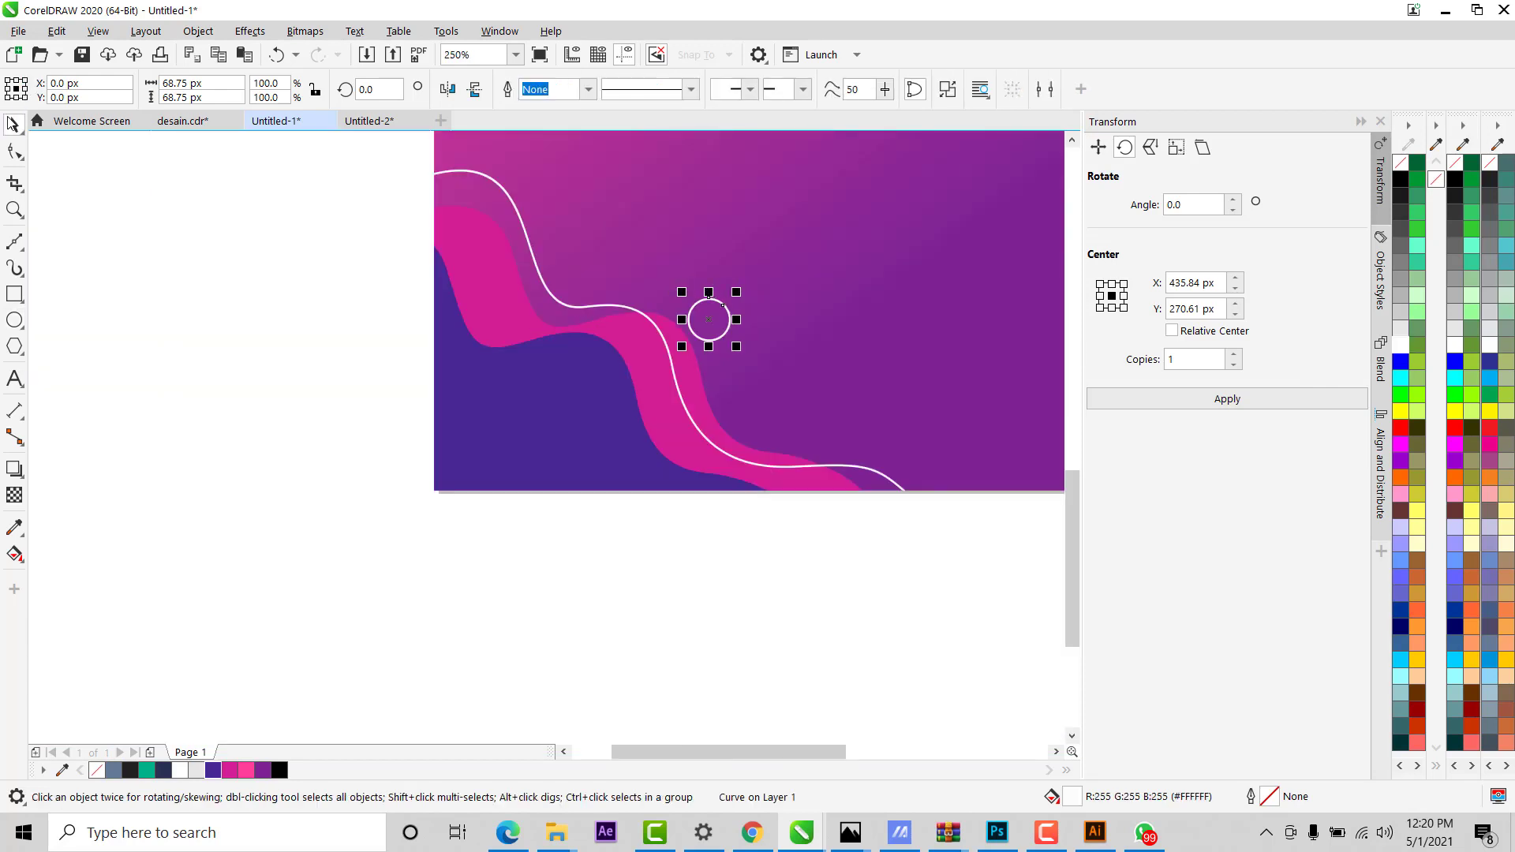
Place a copy of the ring further down the wave, shrunk to about 61%.
scroll(800, 317, up, 2)
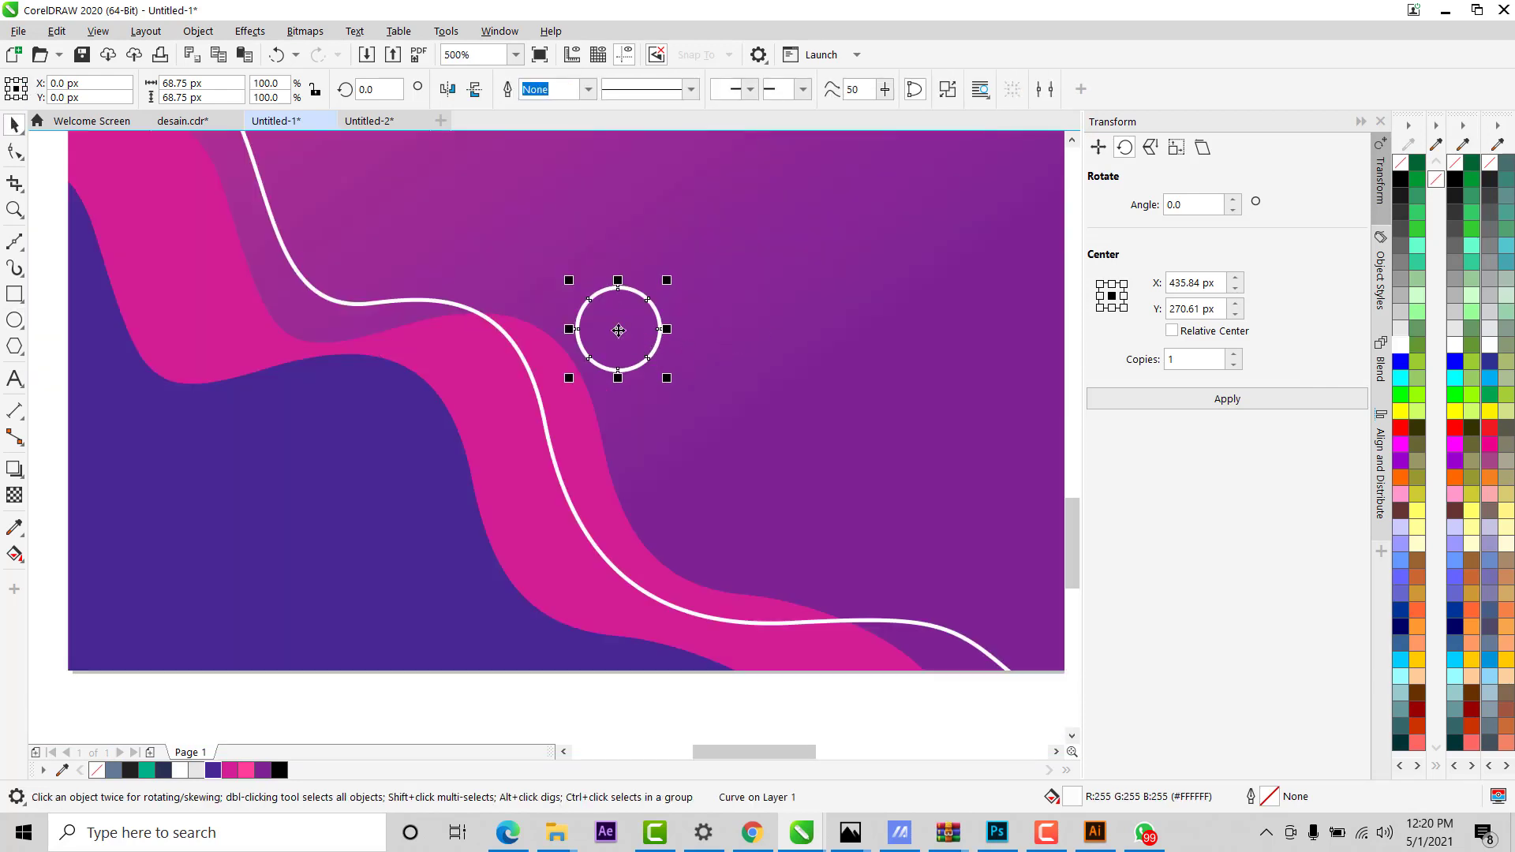
drag(619, 330, 735, 530)
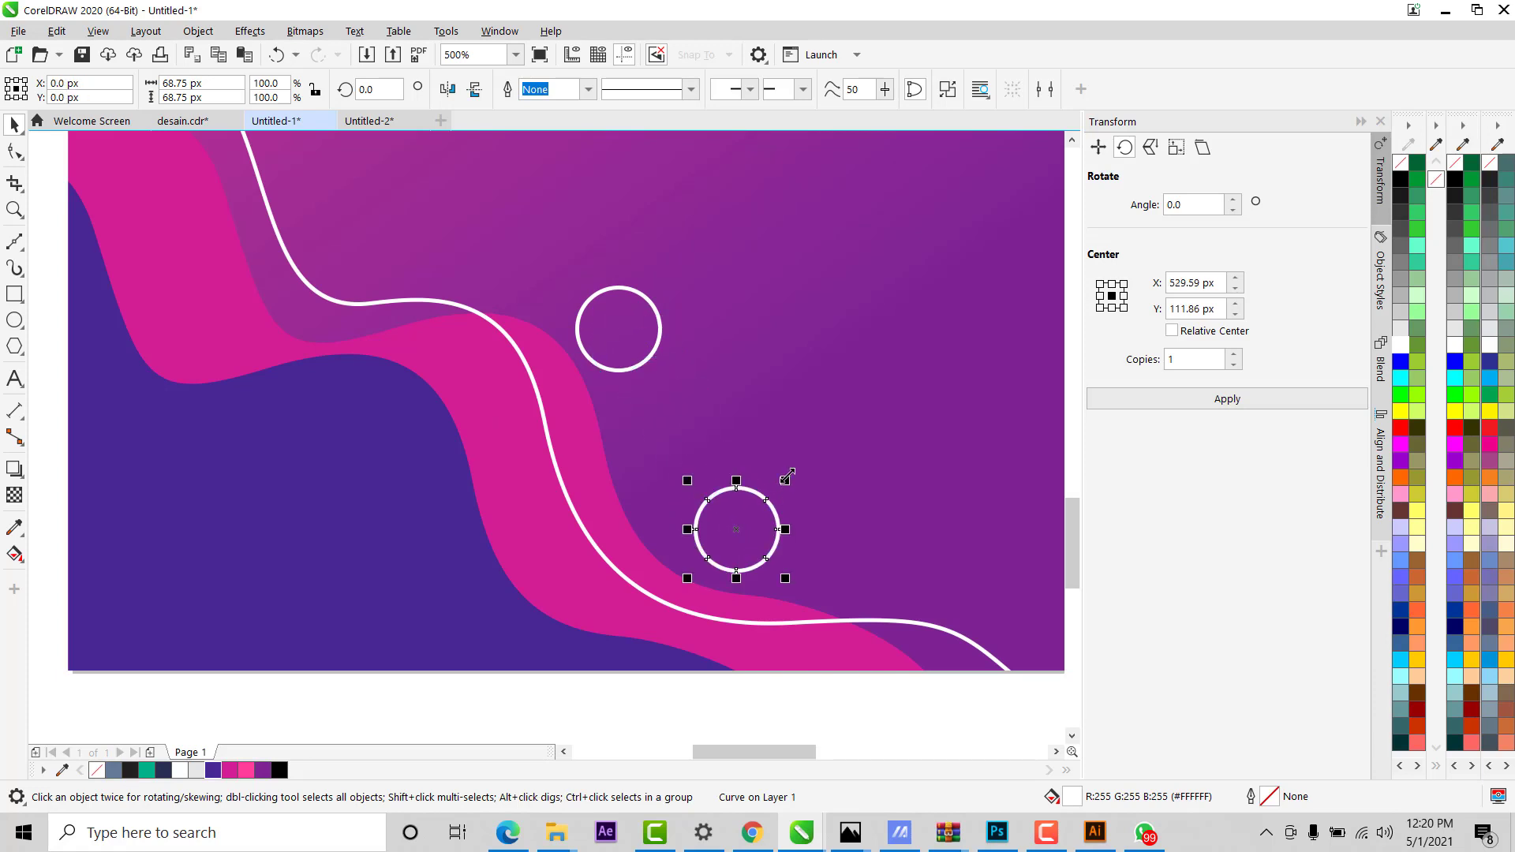
mouse_move(781, 484)
mouse_down()
mouse_move(764, 497)
mouse_move(356, 449)
mouse_up()
scroll(534, 528, down, 2)
Group the six wave shapes, white line and rings, keeping the group in the bottom-left corner.
click(601, 532)
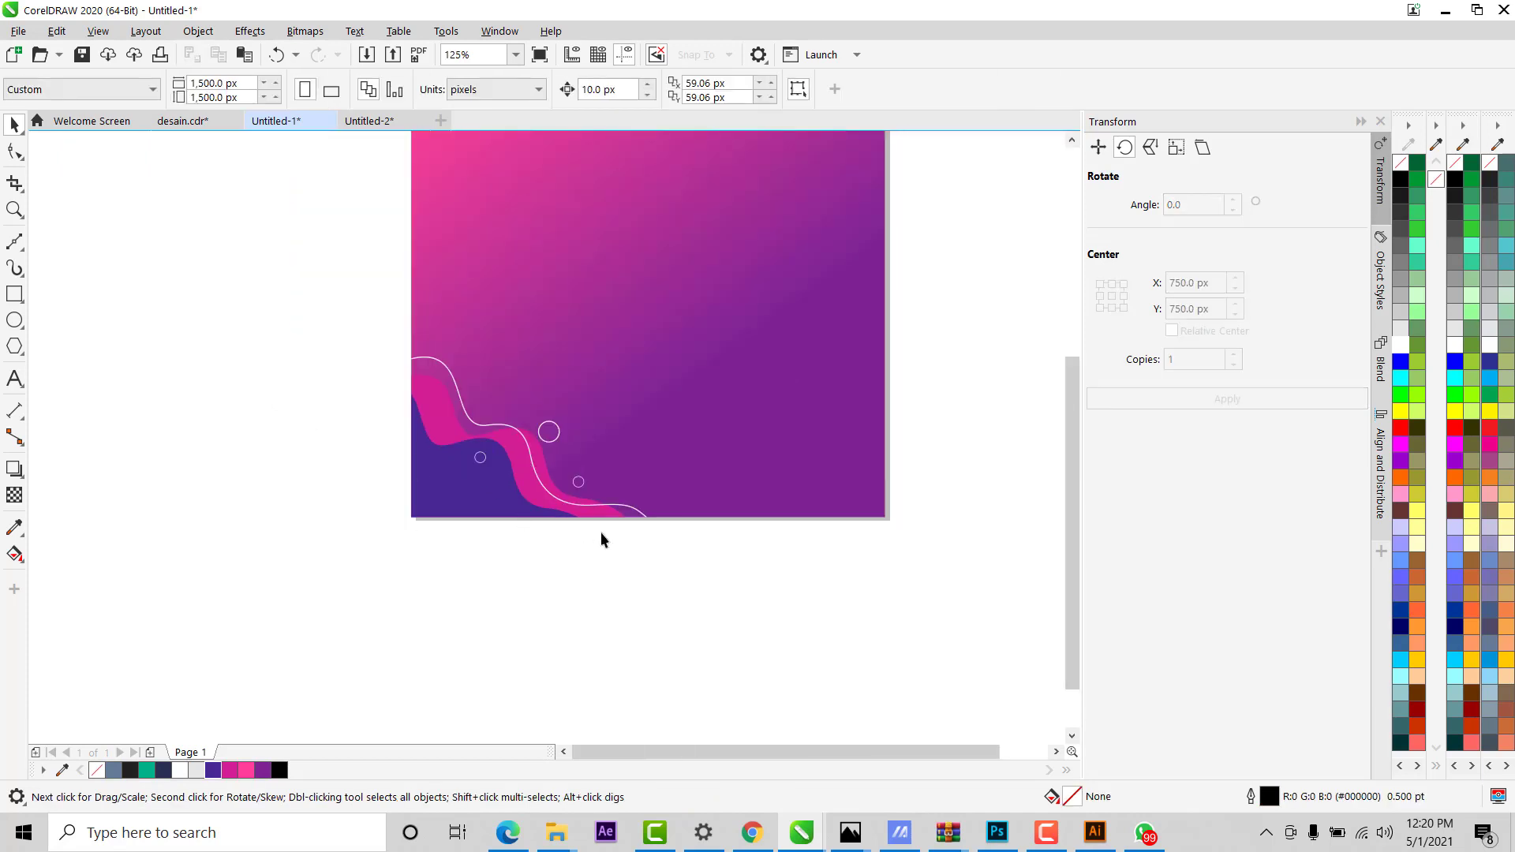
scroll(597, 494, up, 1)
scroll(596, 497, down, 2)
scroll(531, 483, up, 1)
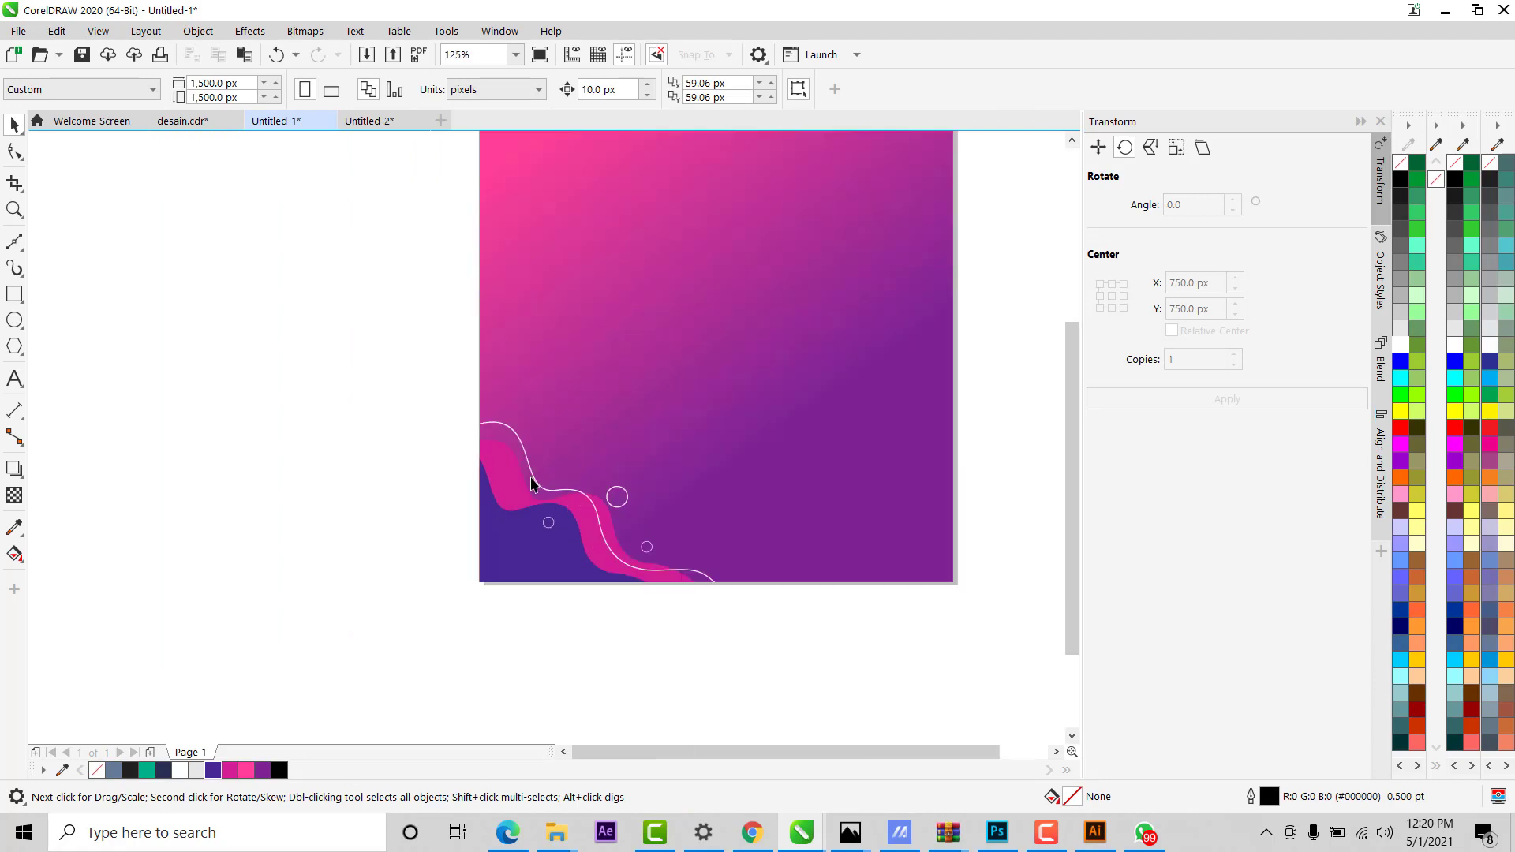
scroll(500, 450, down, 1)
scroll(416, 406, up, 1)
drag(338, 329, 815, 711)
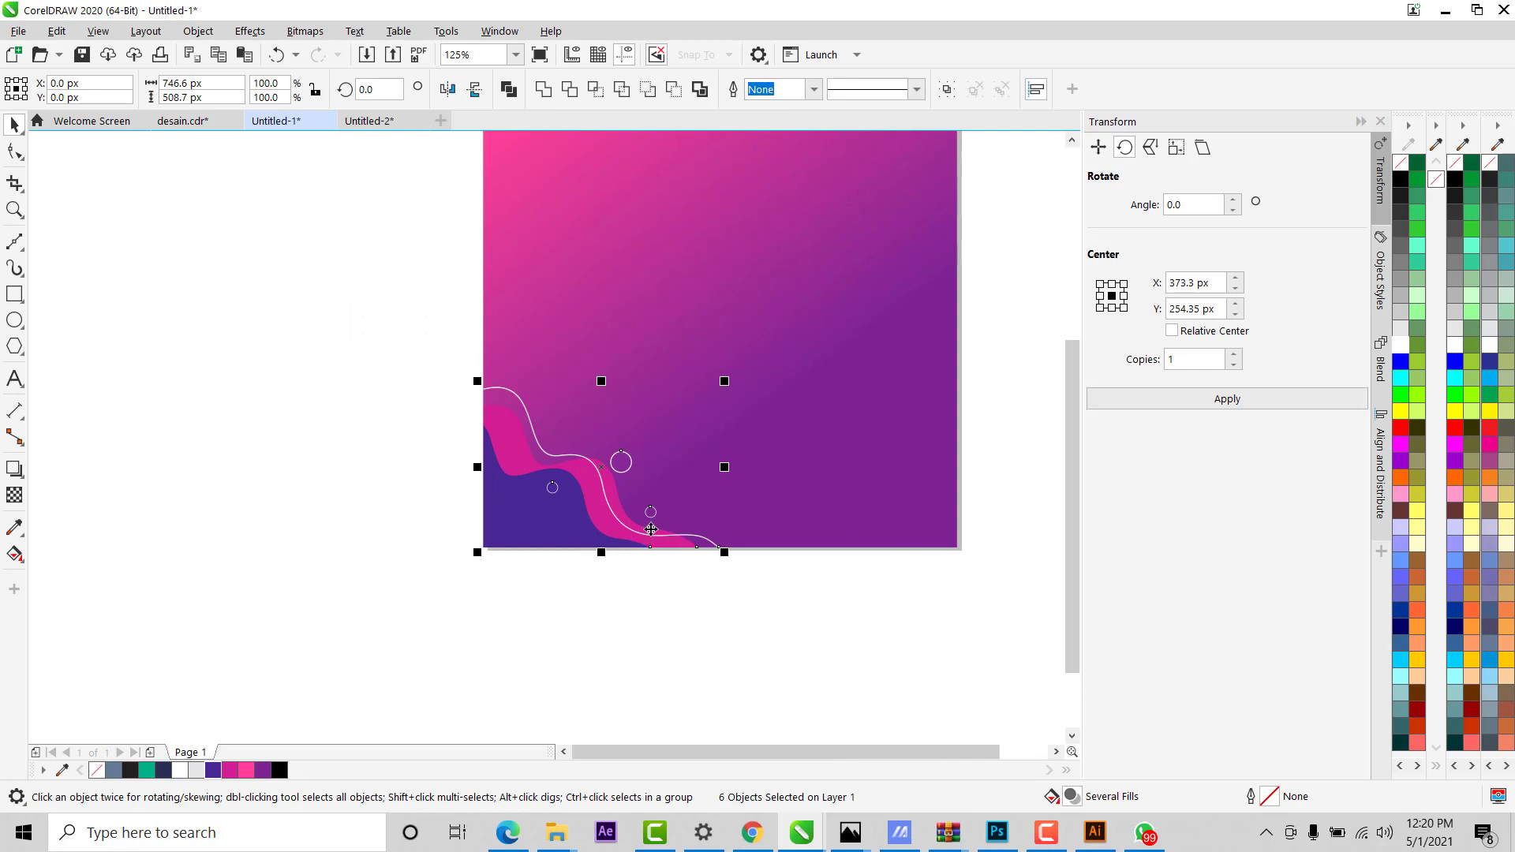
key(ctrl+g)
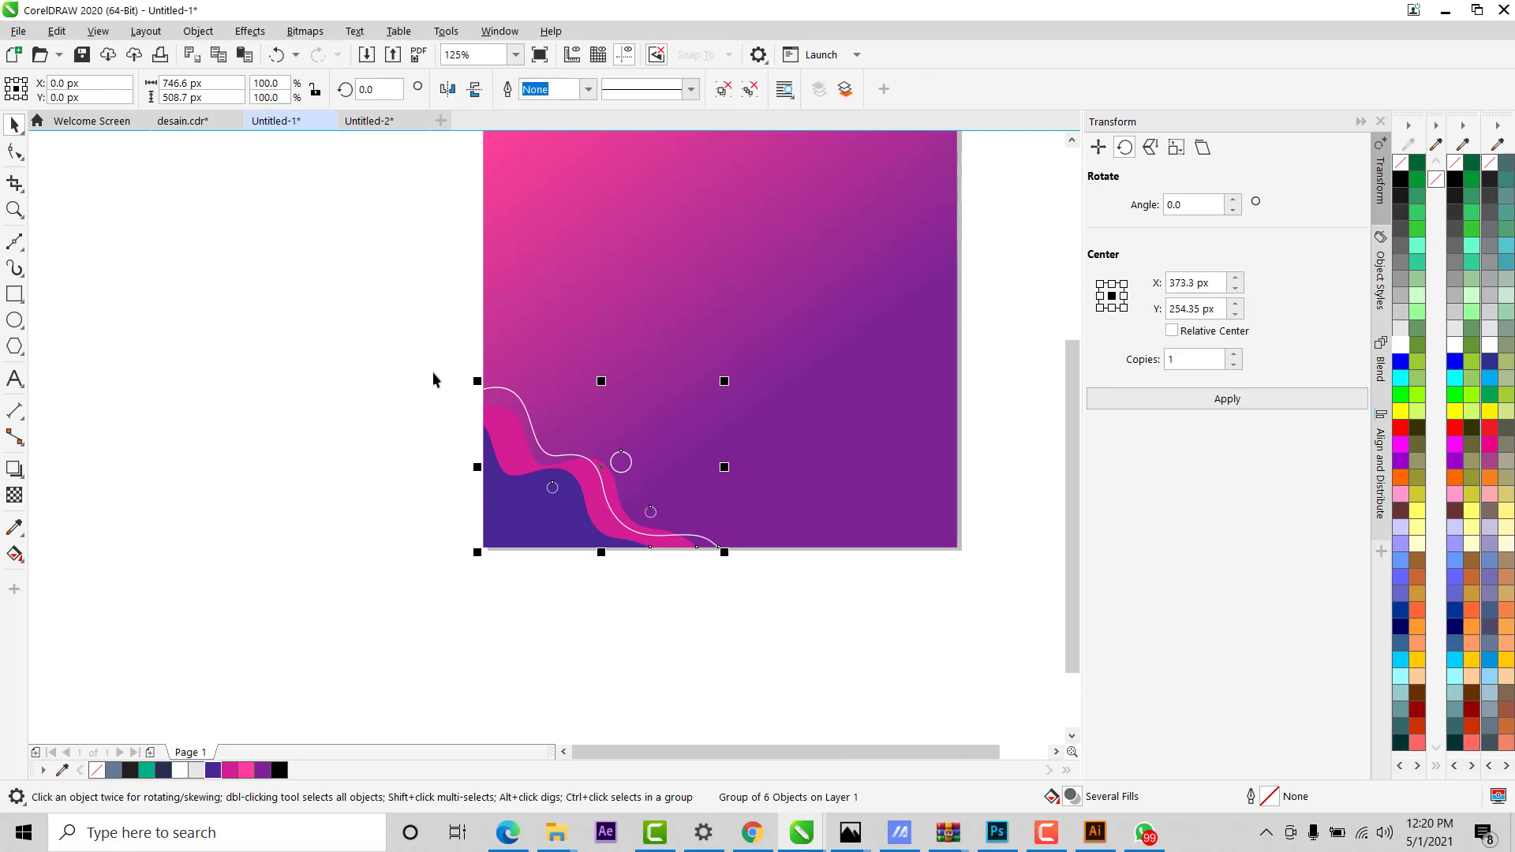
drag(567, 505, 369, 360)
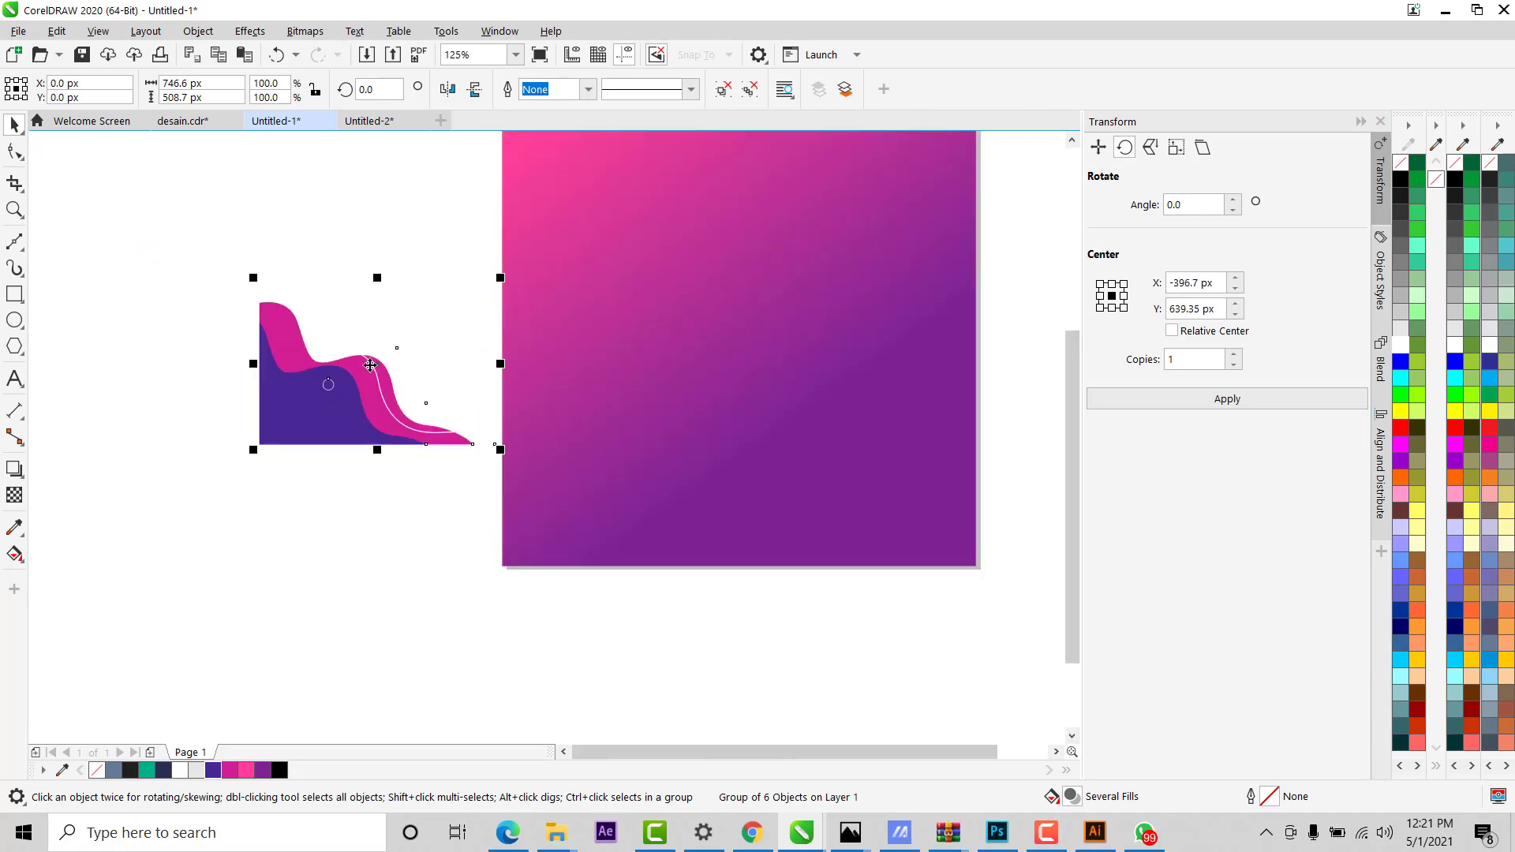
key(ctrl+z)
scroll(376, 368, down, 3)
scroll(505, 416, up, 3)
scroll(460, 490, down, 3)
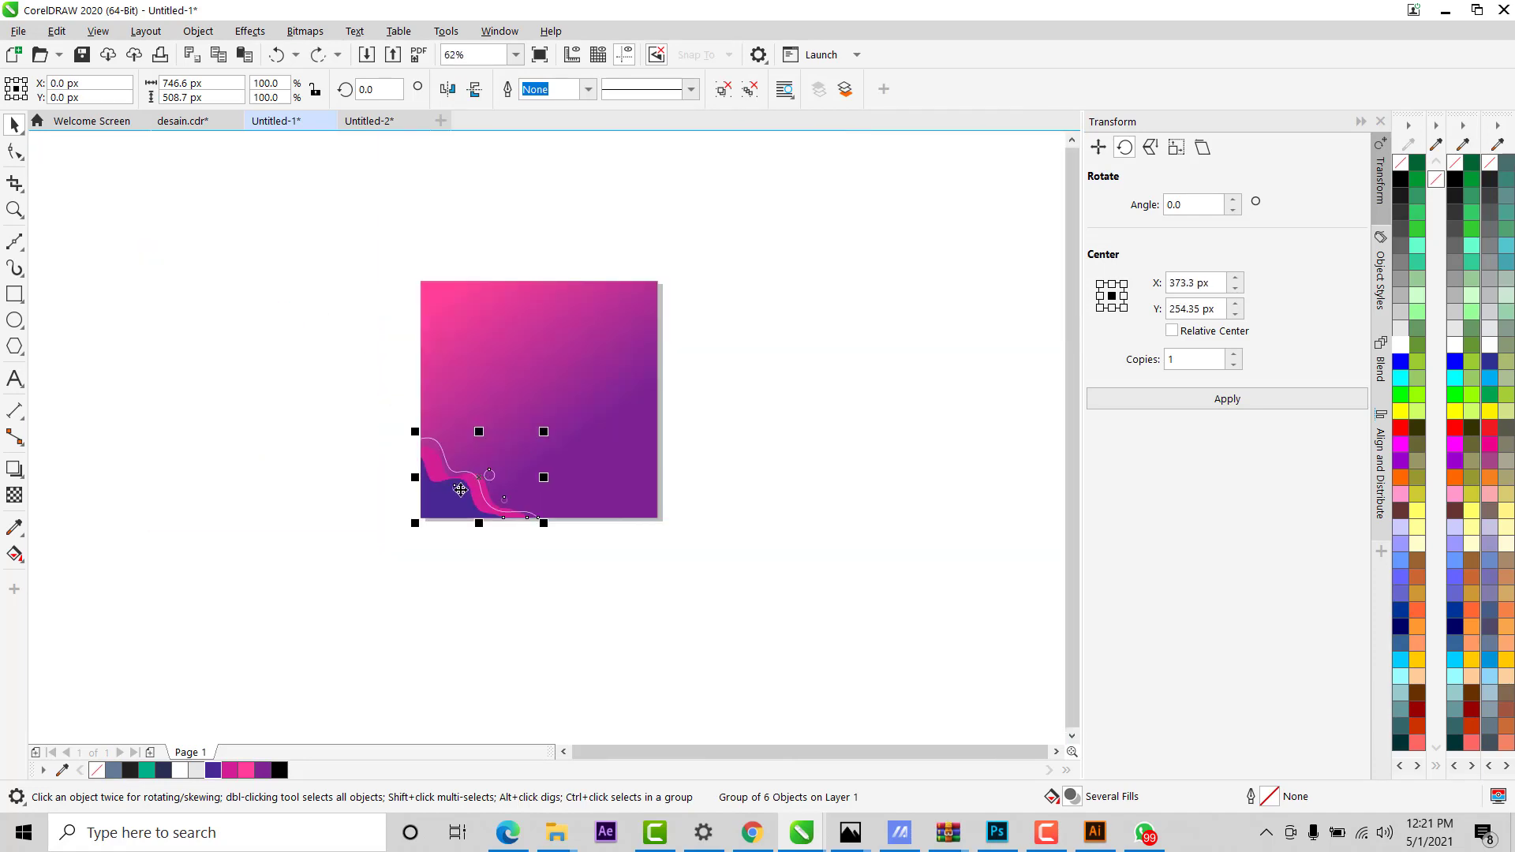
Place a copy of the wave group near the top of the page.
drag(462, 487, 549, 343)
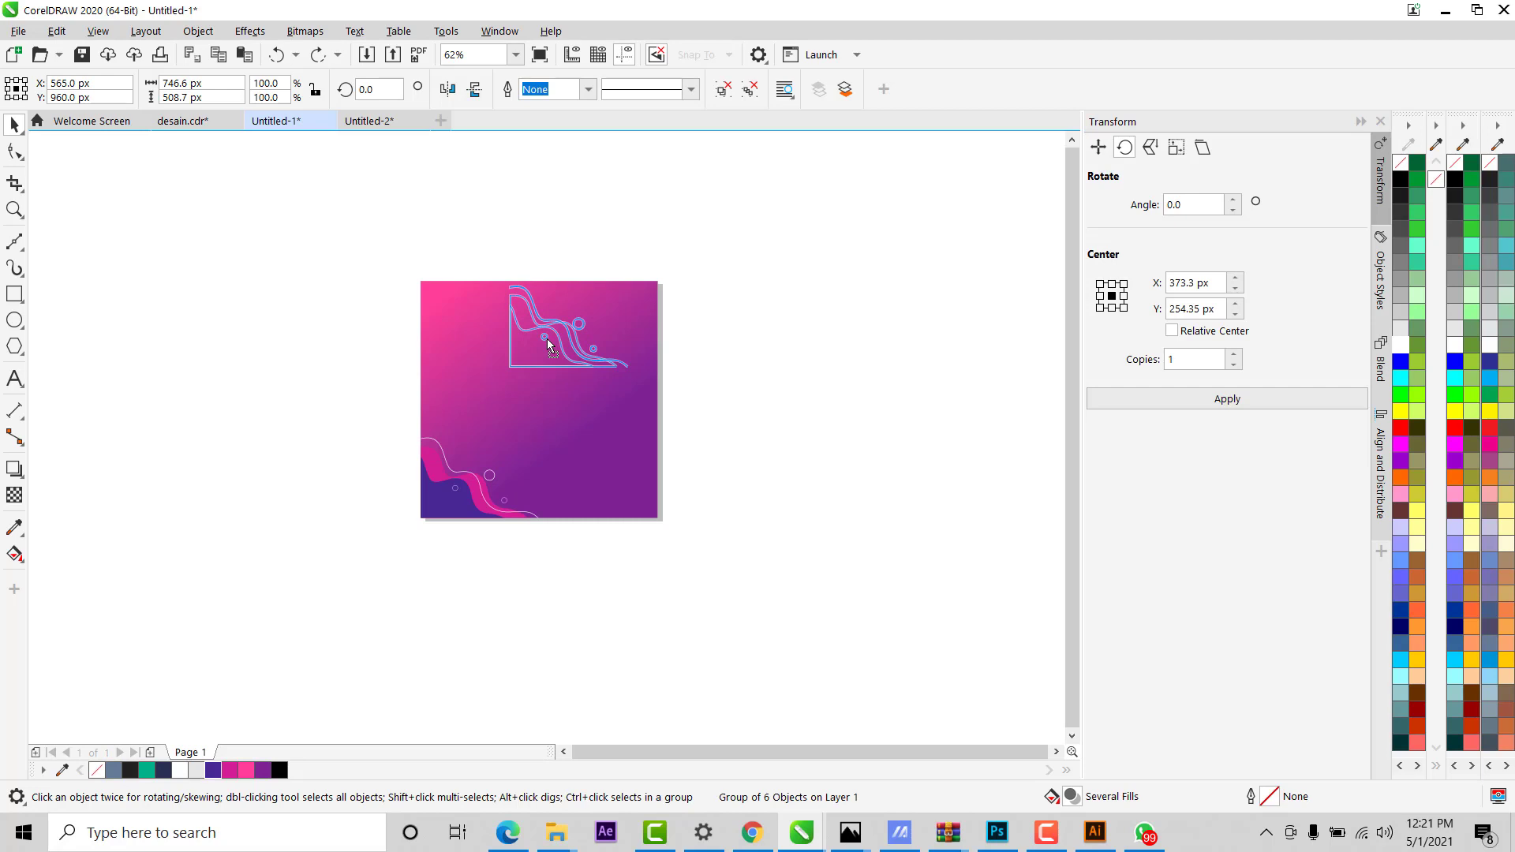
drag(549, 344, 548, 345)
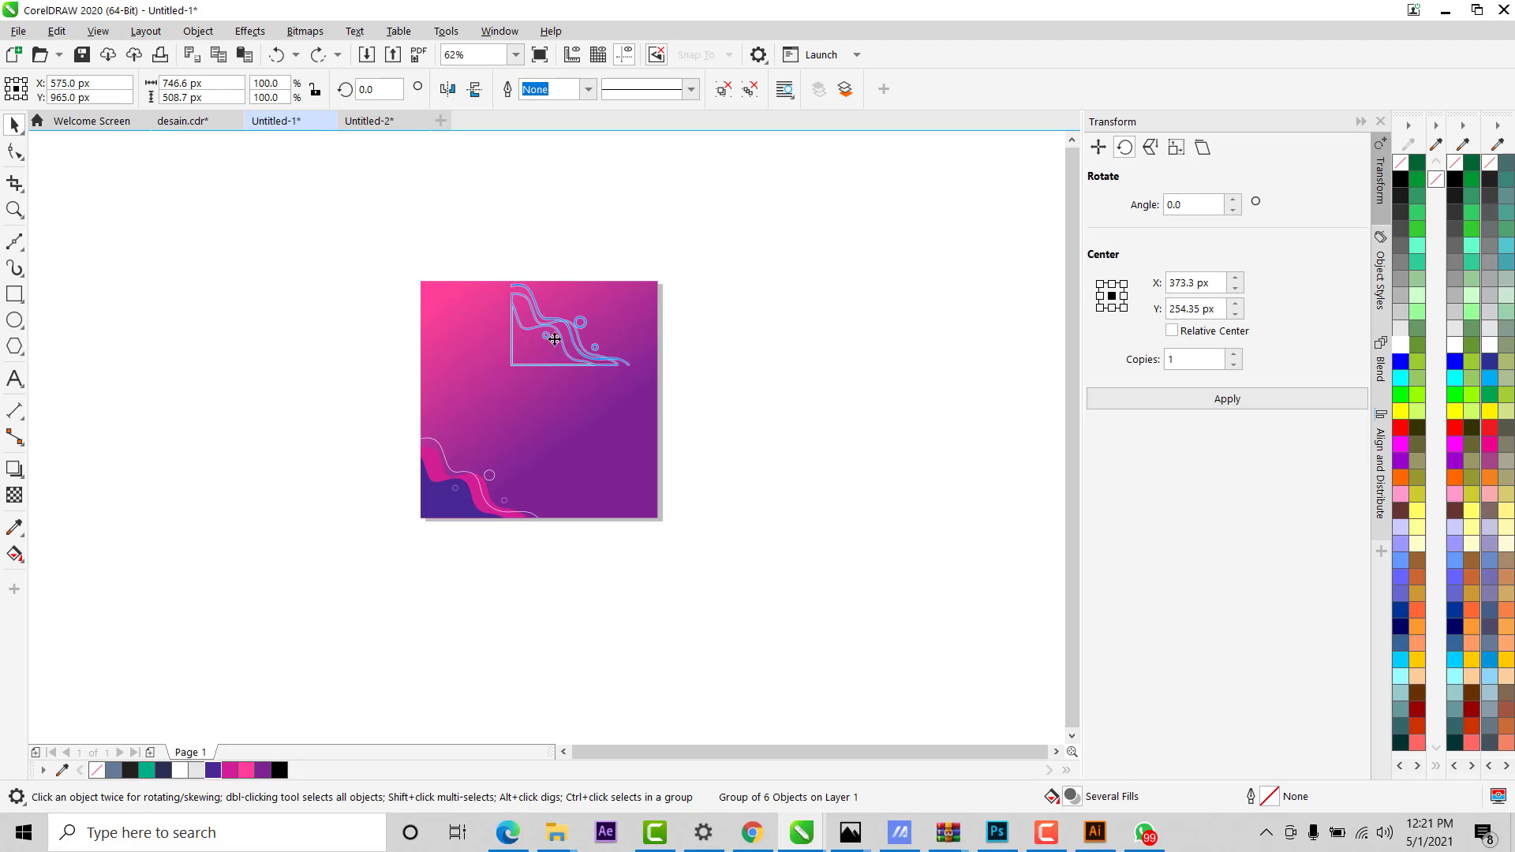
scroll(557, 288, up, 2)
scroll(557, 284, up, 2)
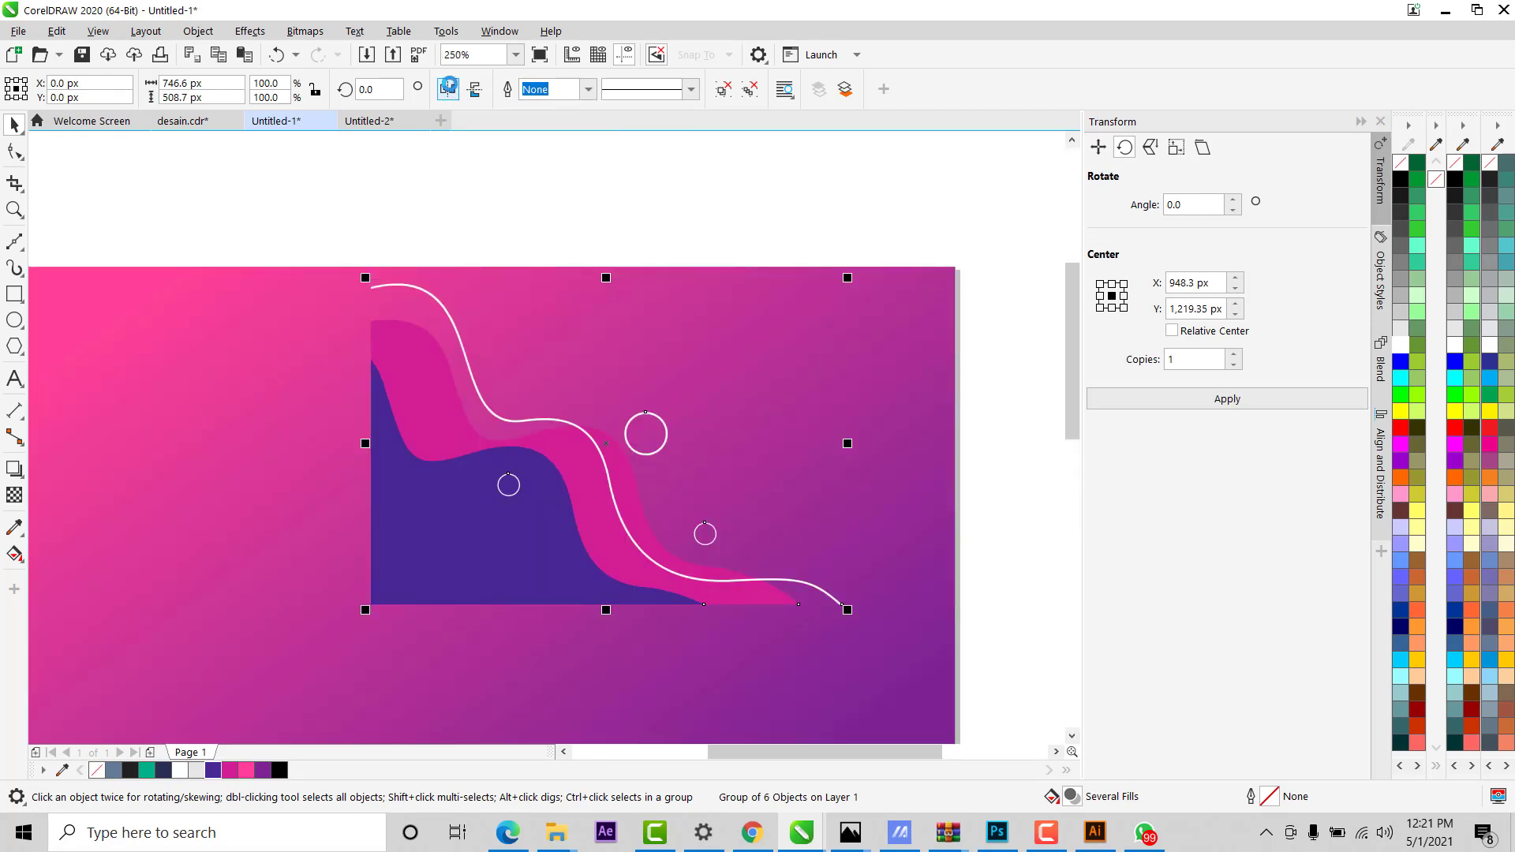
Mirror the copied wave group horizontally and then vertically.
click(447, 89)
scroll(627, 257, down, 4)
scroll(627, 257, up, 2)
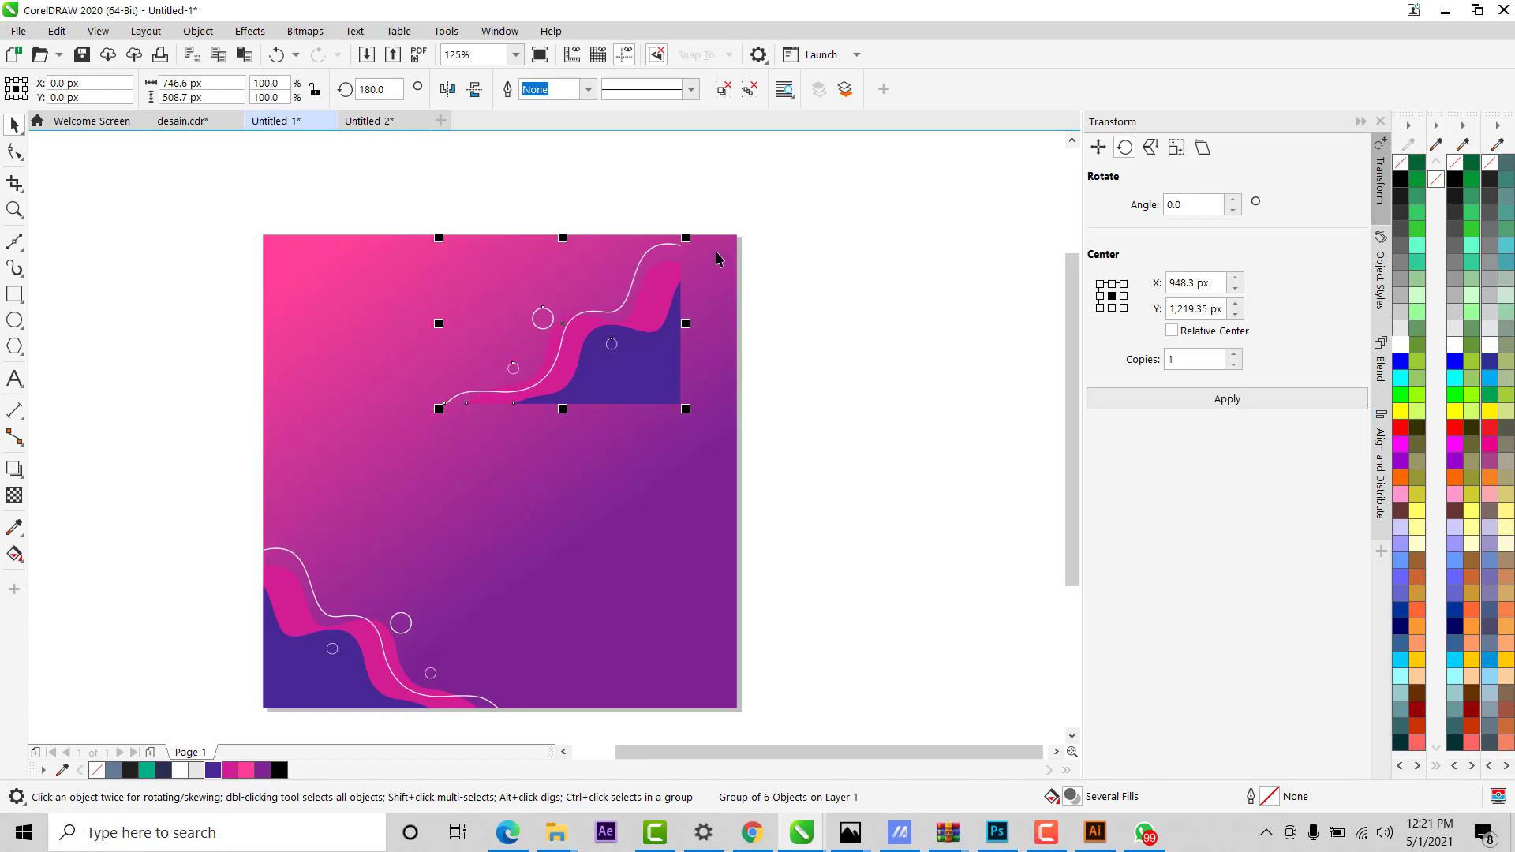
scroll(716, 259, up, 1)
scroll(745, 232, down, 1)
scroll(720, 278, up, 1)
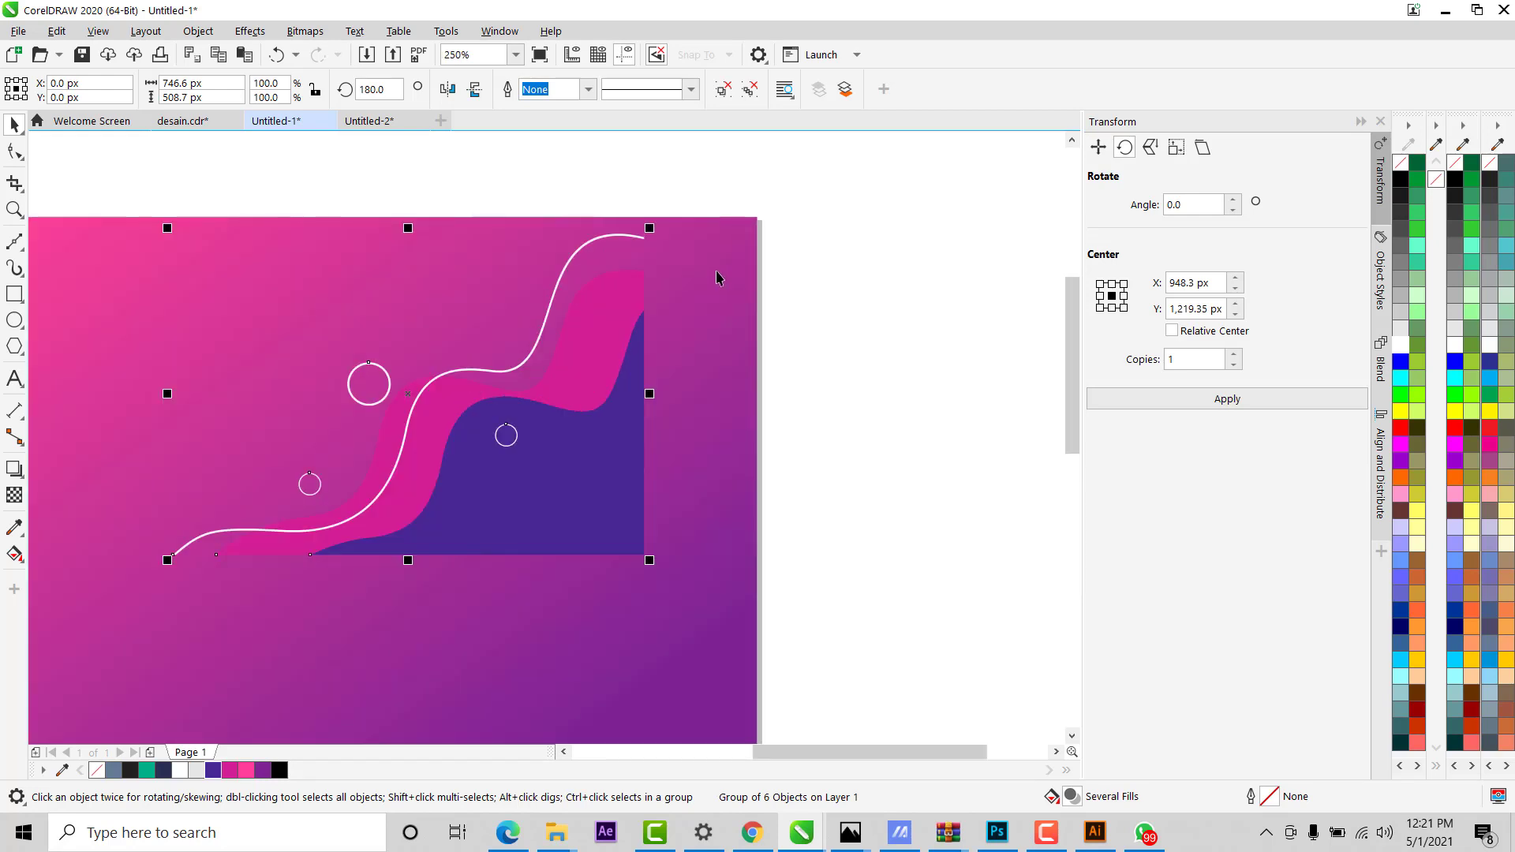
click(475, 90)
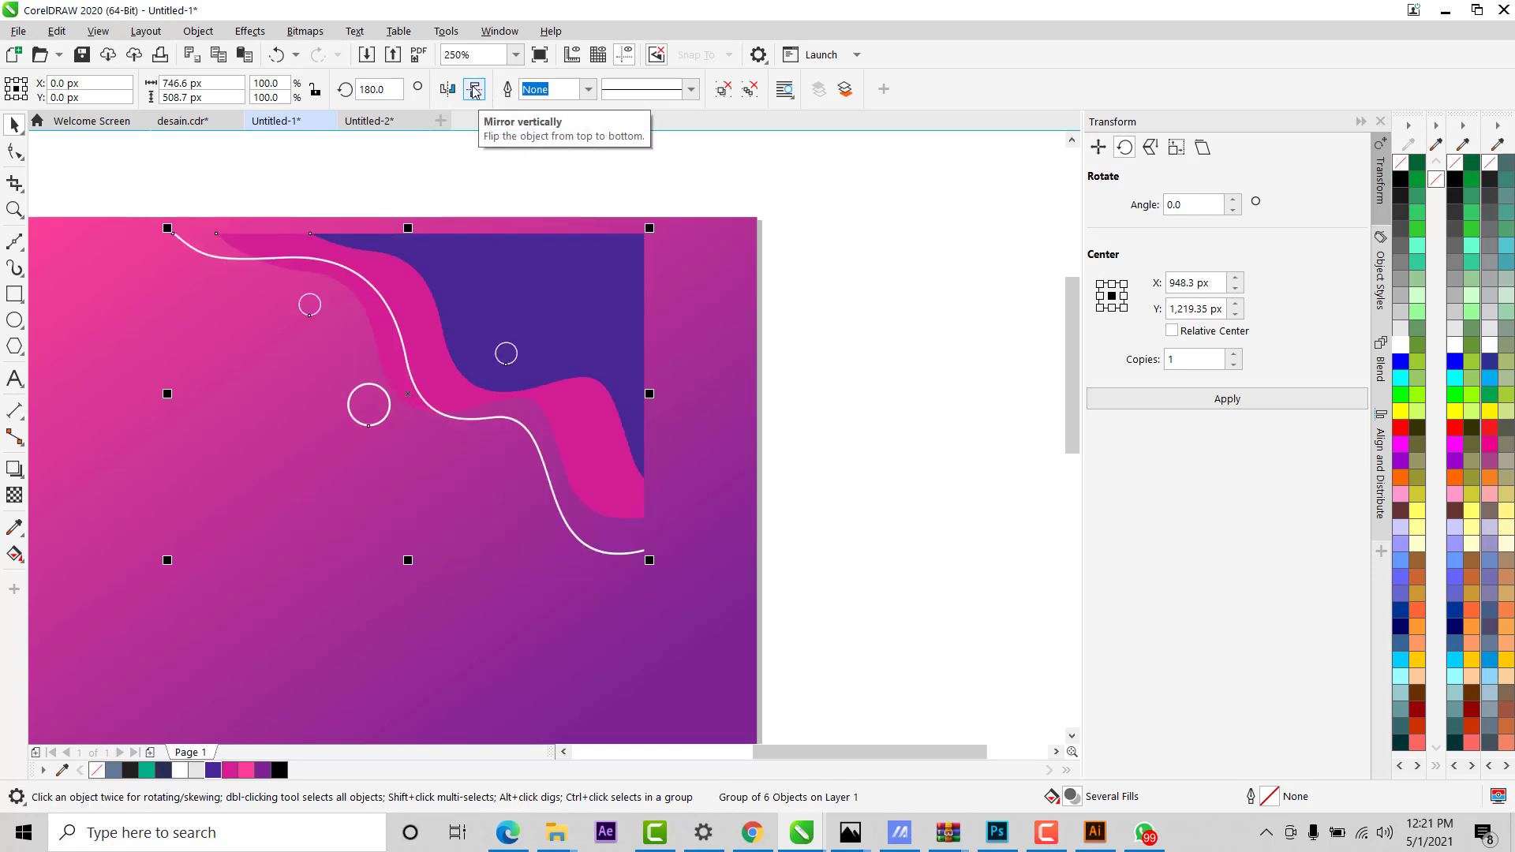
scroll(552, 158, down, 3)
scroll(552, 158, up, 3)
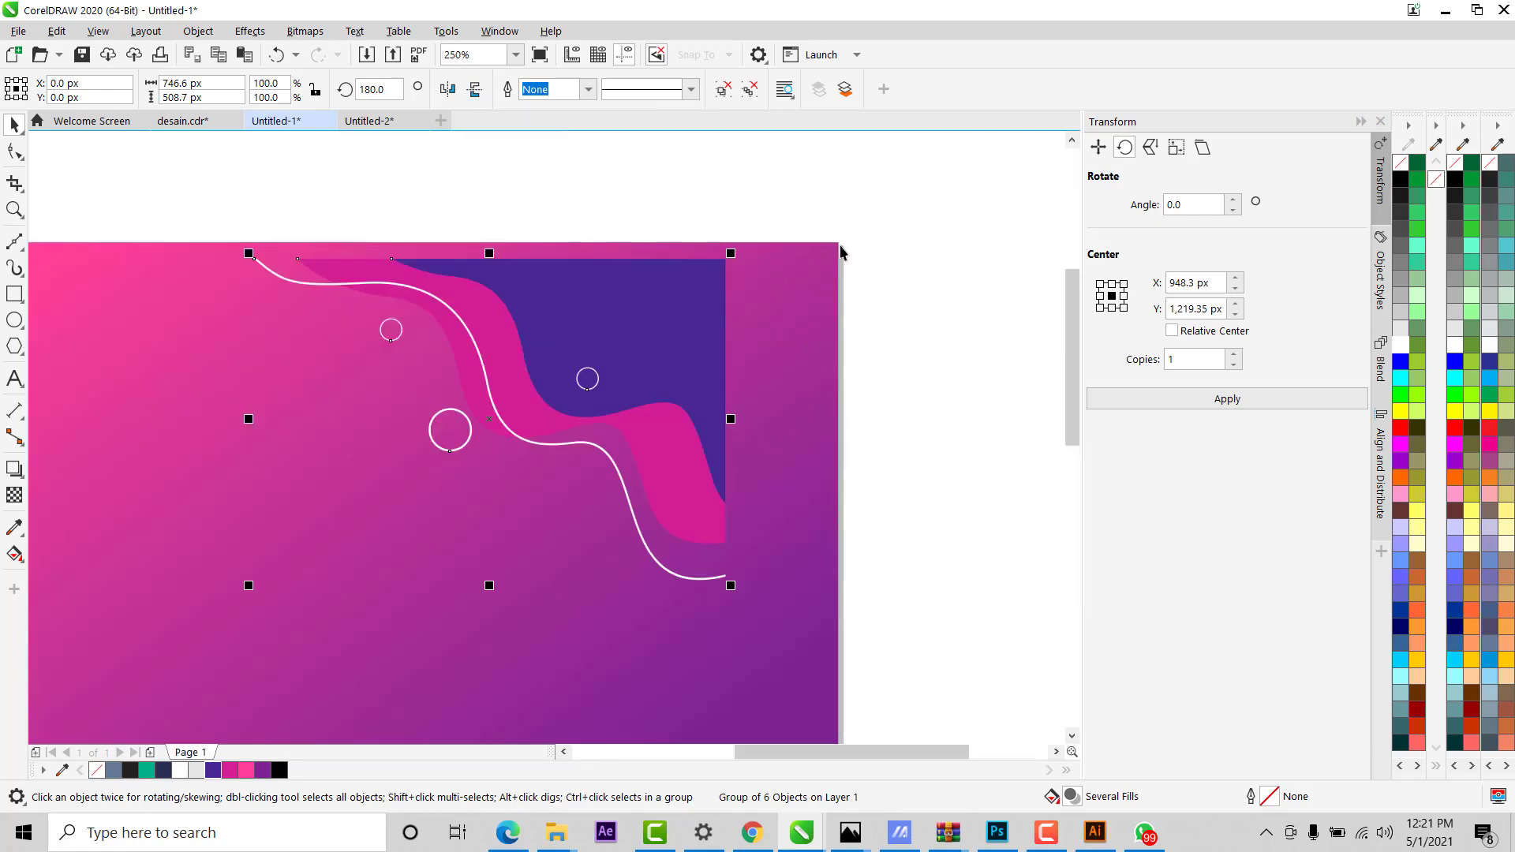
scroll(840, 251, up, 2)
scroll(836, 251, down, 2)
scroll(620, 254, down, 2)
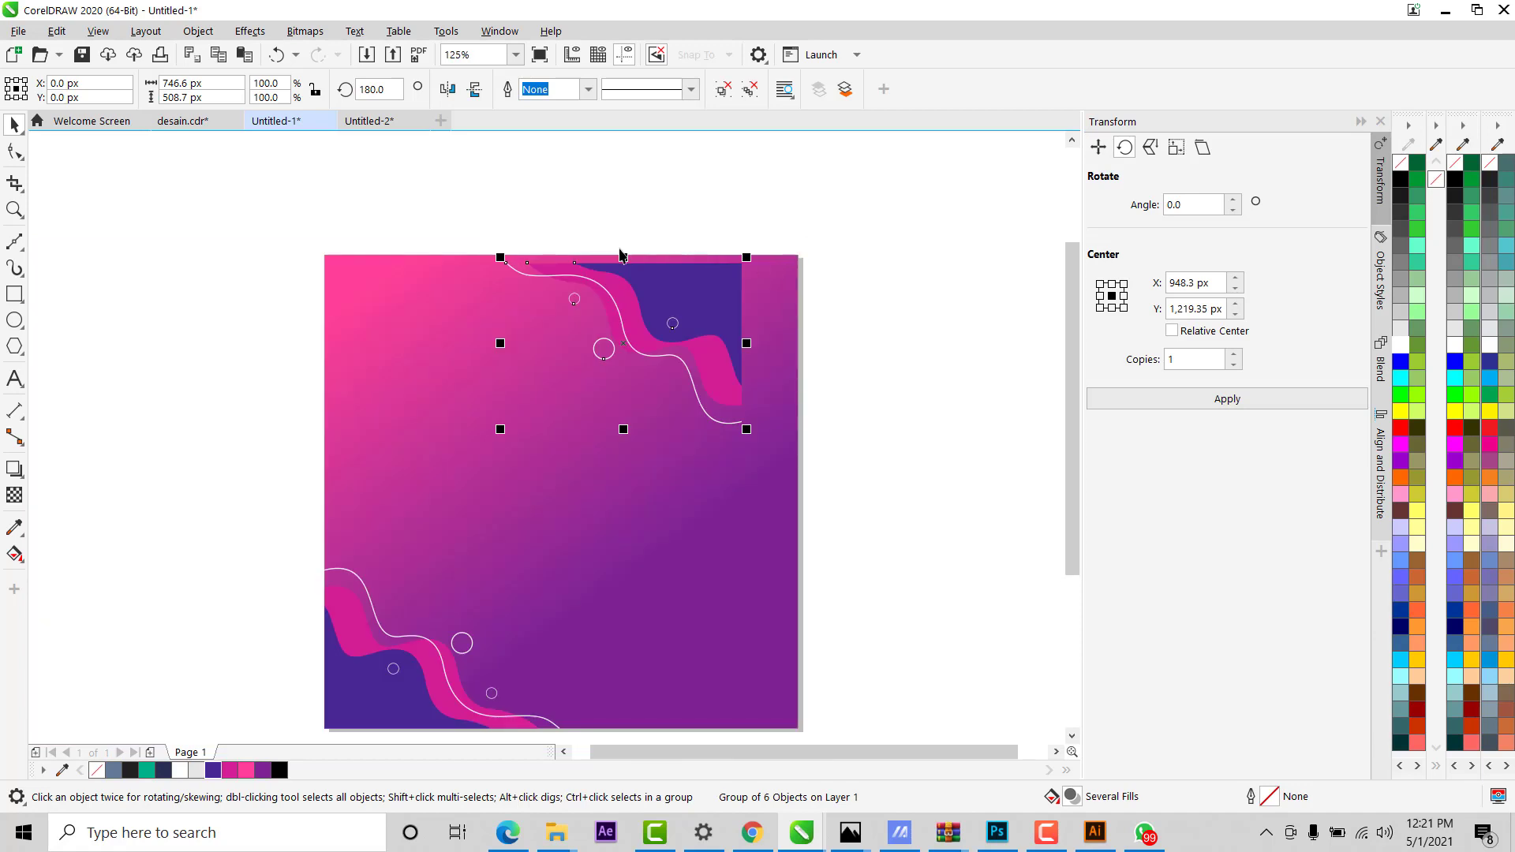
scroll(620, 254, up, 4)
scroll(639, 291, down, 6)
scroll(598, 260, up, 2)
scroll(598, 259, up, 2)
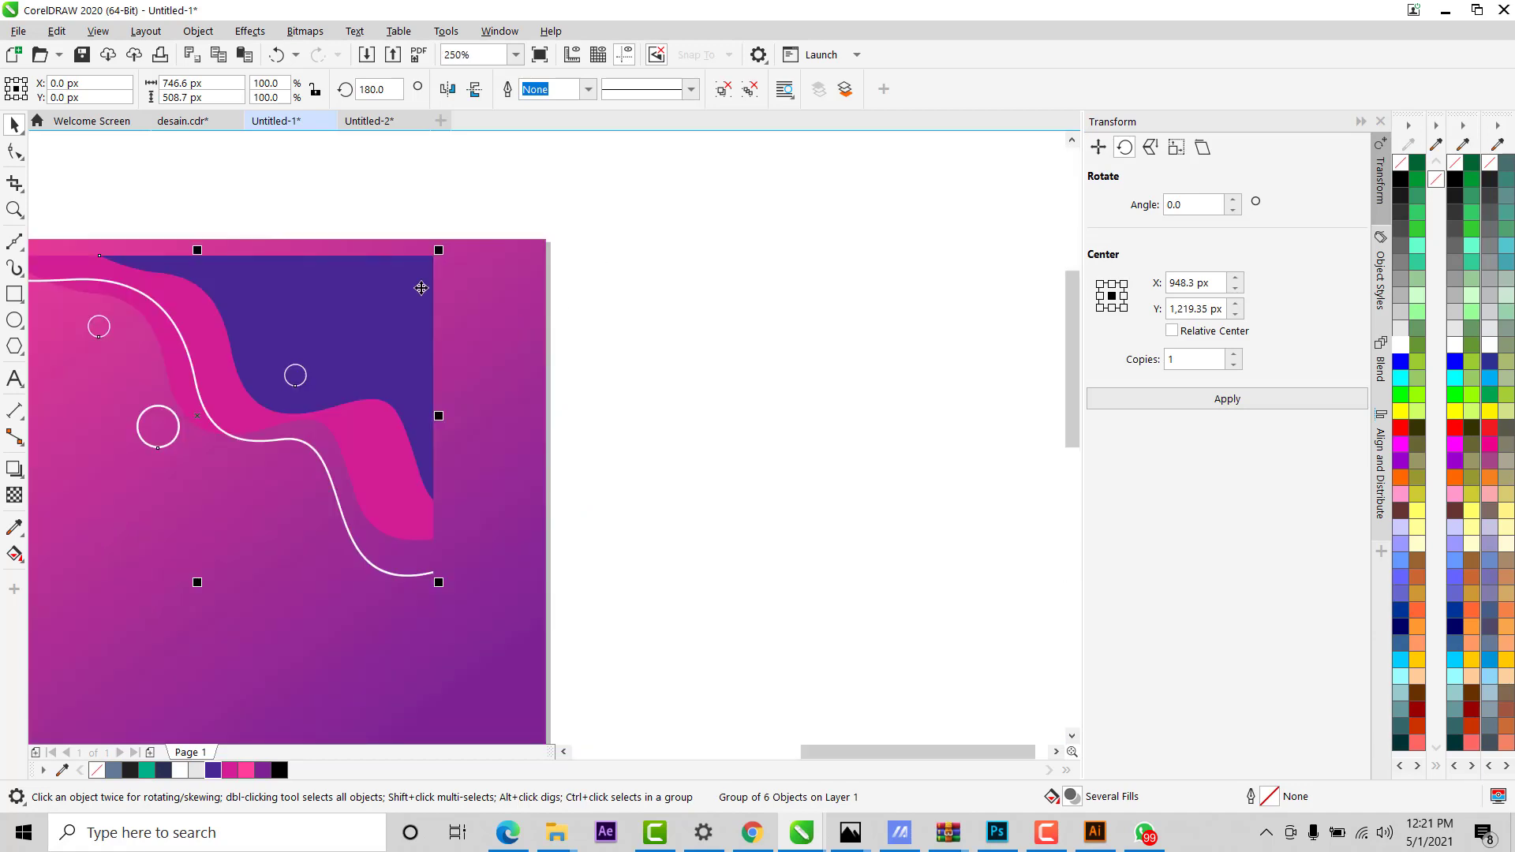
scroll(367, 286, up, 2)
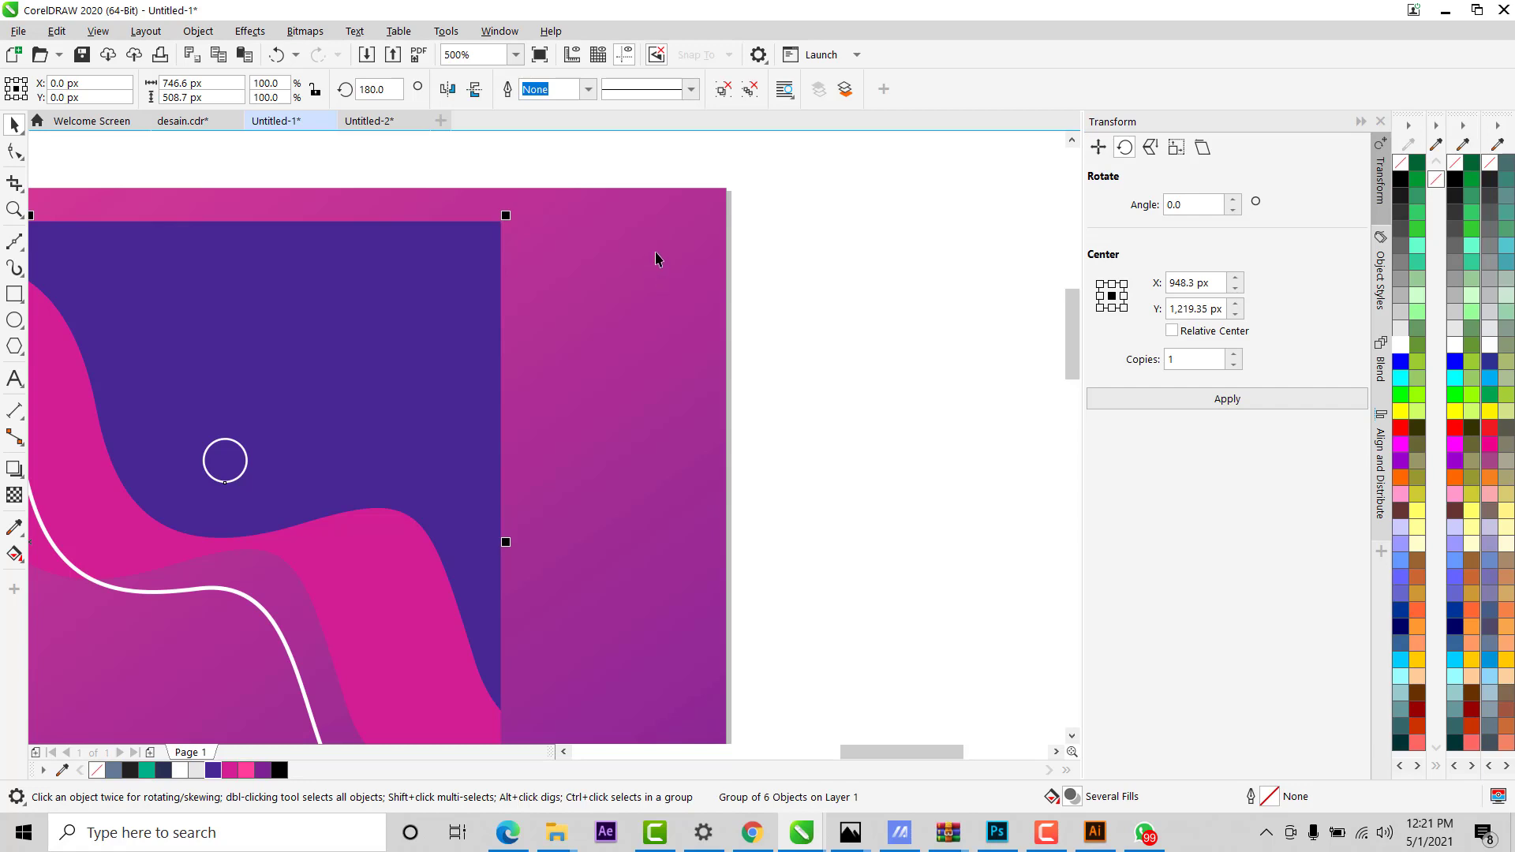
scroll(659, 248, down, 2)
Align the flipped wave group into the background's top-right corner, then deselect.
key(ctrl+a)
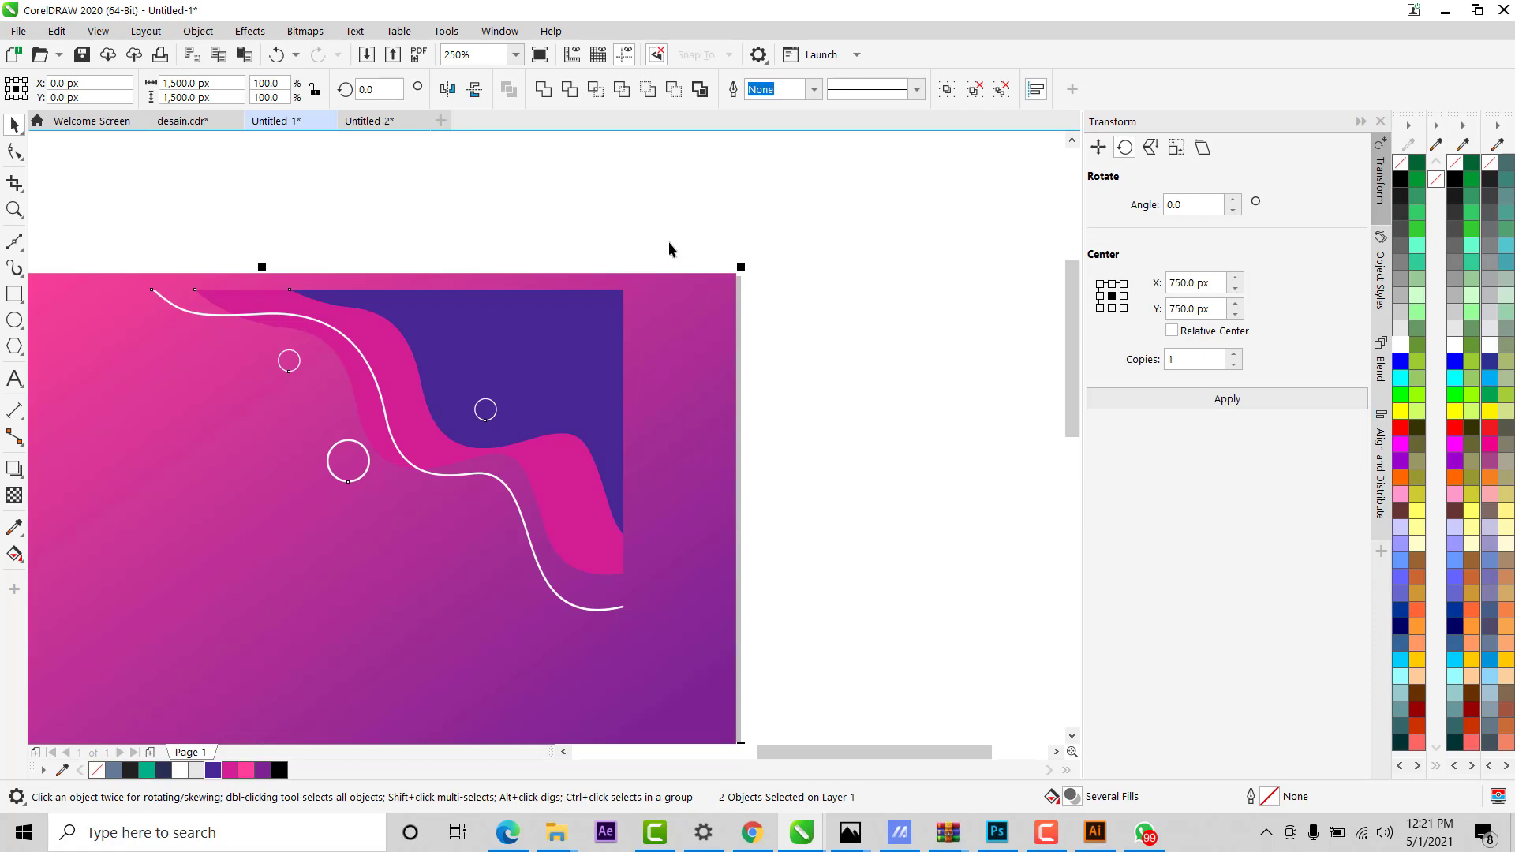
key(ctrl+z)
scroll(727, 297, up, 2)
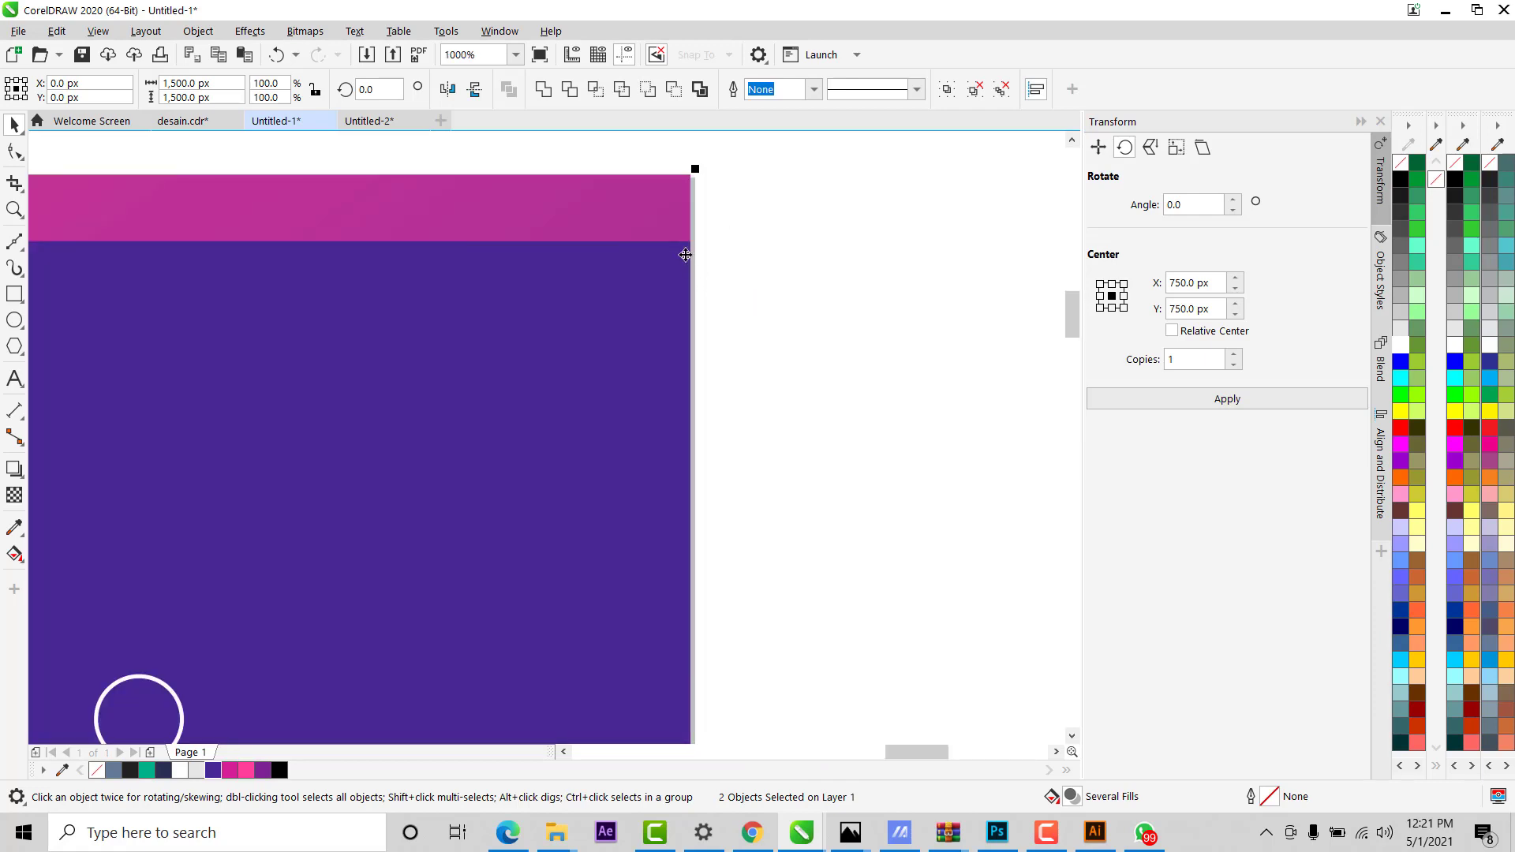
scroll(691, 252, down, 2)
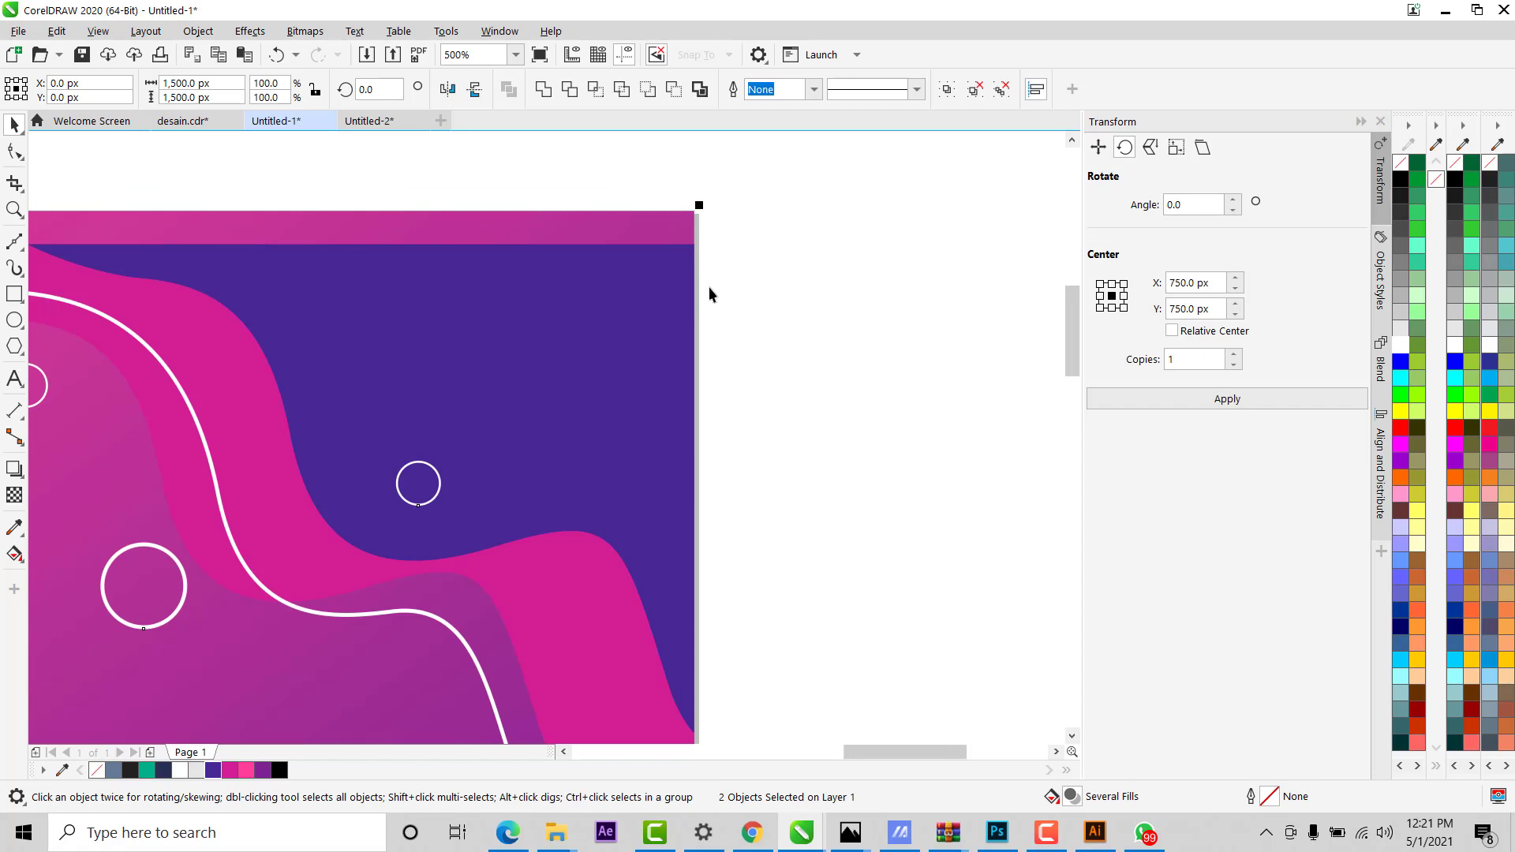
scroll(693, 260, up, 1)
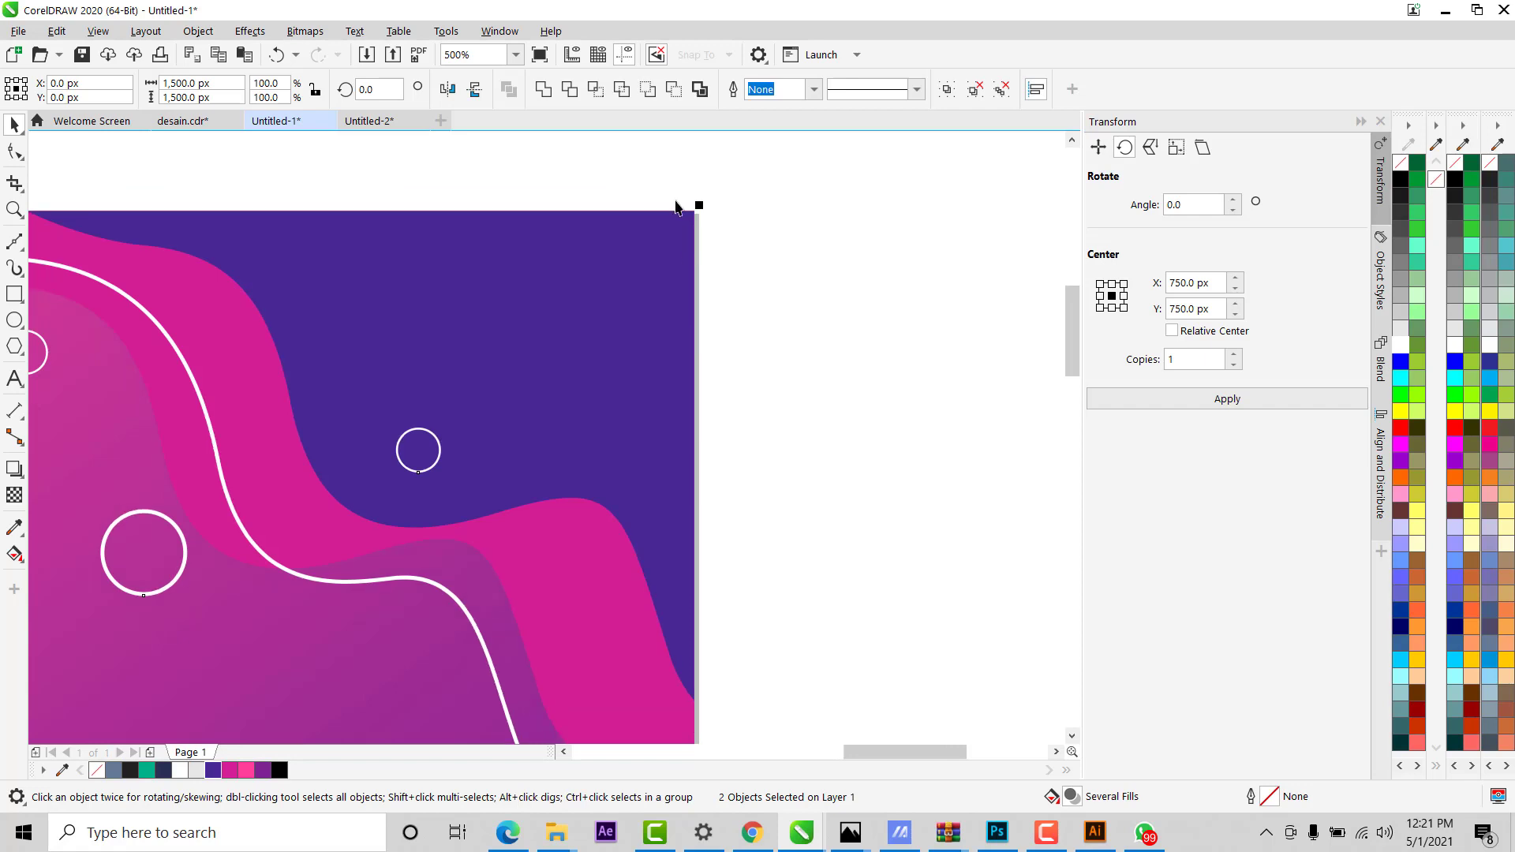
scroll(688, 211, up, 6)
scroll(738, 173, down, 1)
scroll(748, 192, down, 5)
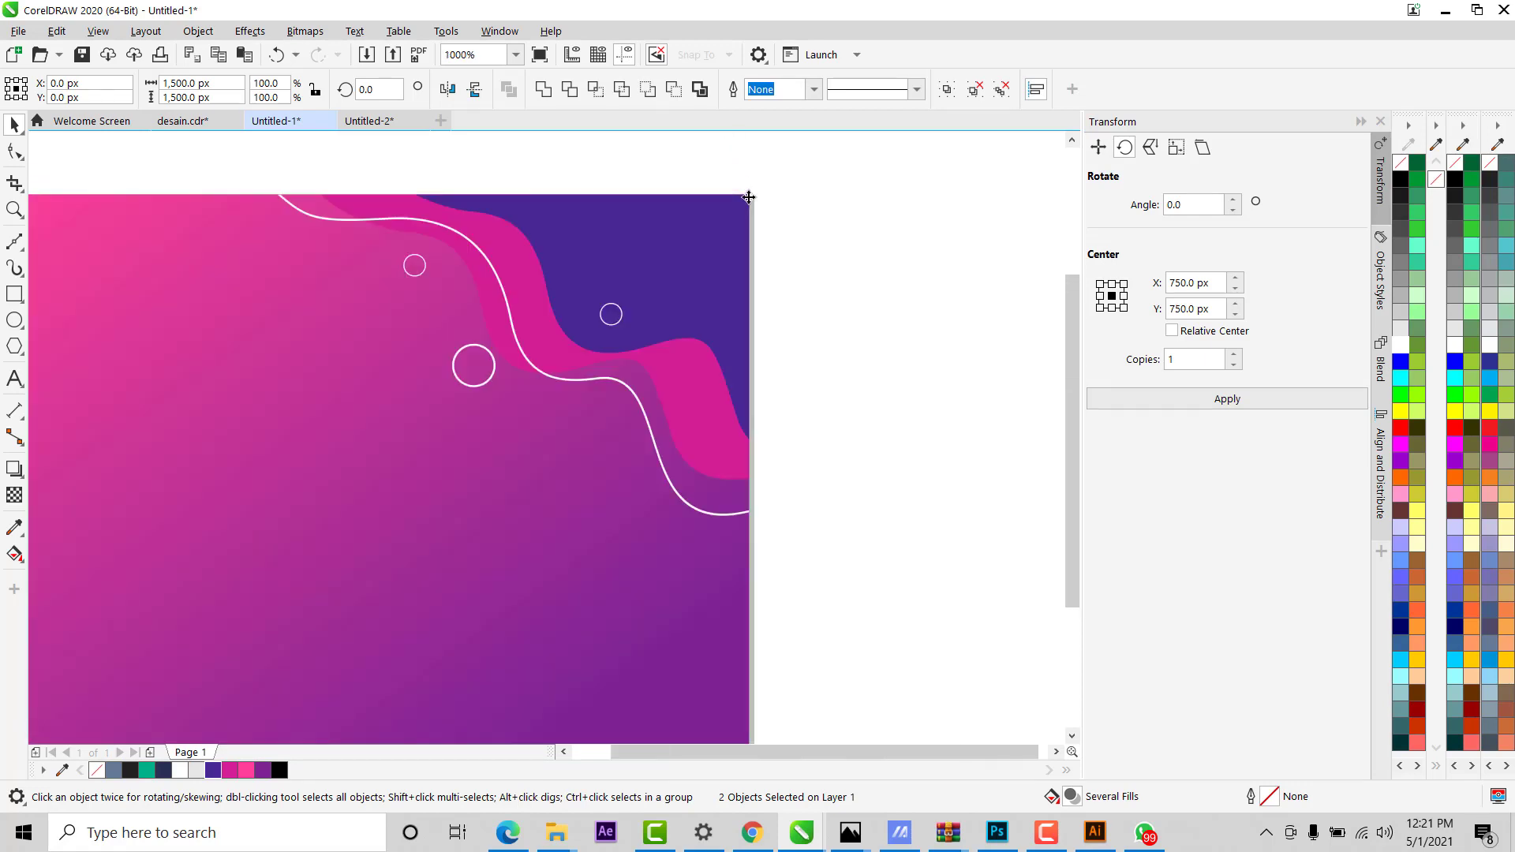
scroll(748, 192, down, 5)
click(800, 284)
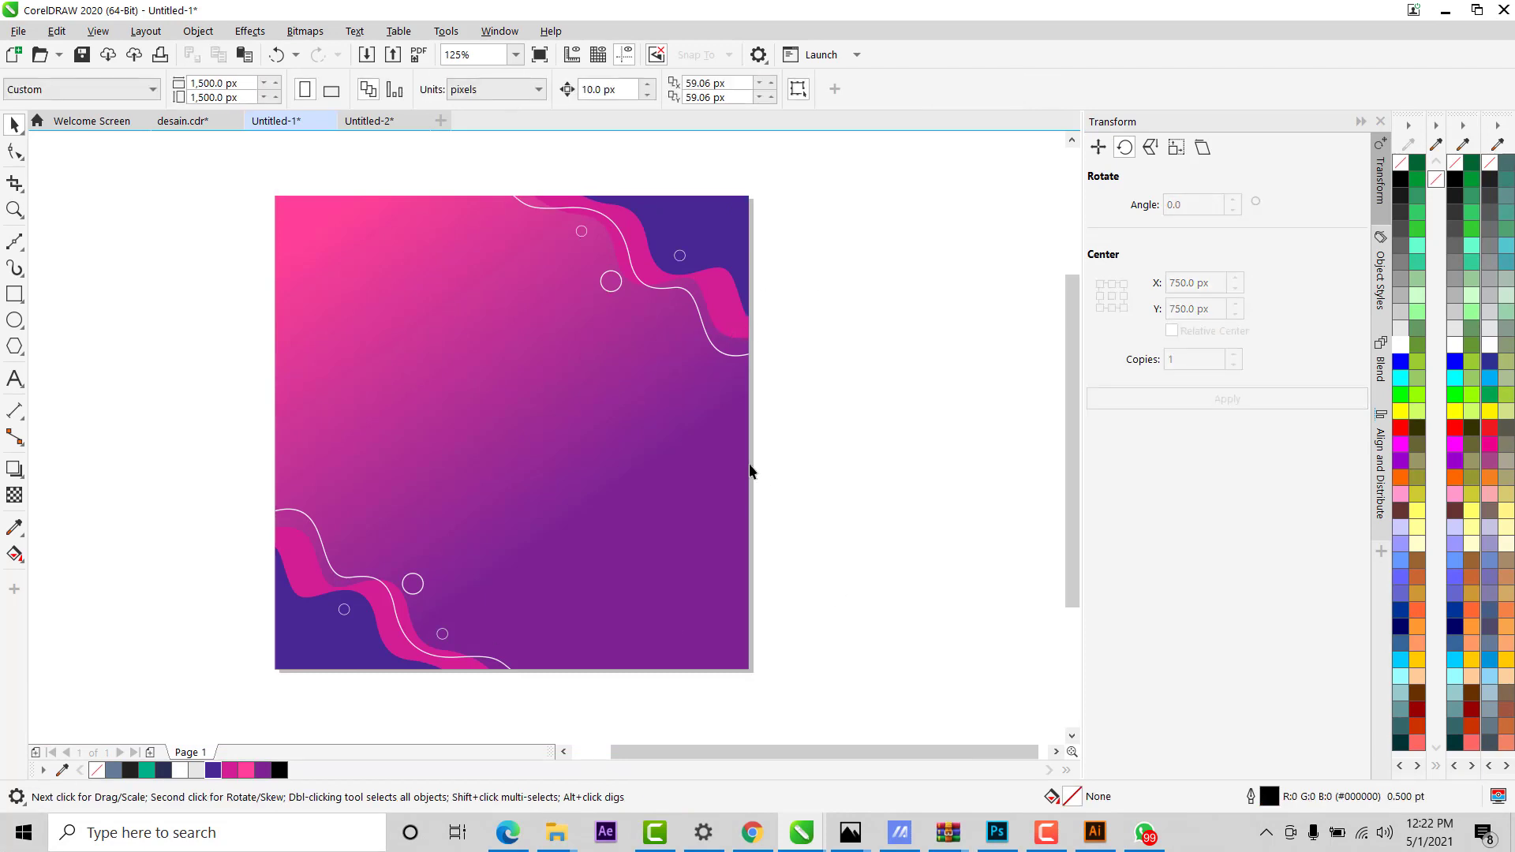
Draw a rectangle in the middle of the page.
click(14, 293)
drag(356, 323, 680, 508)
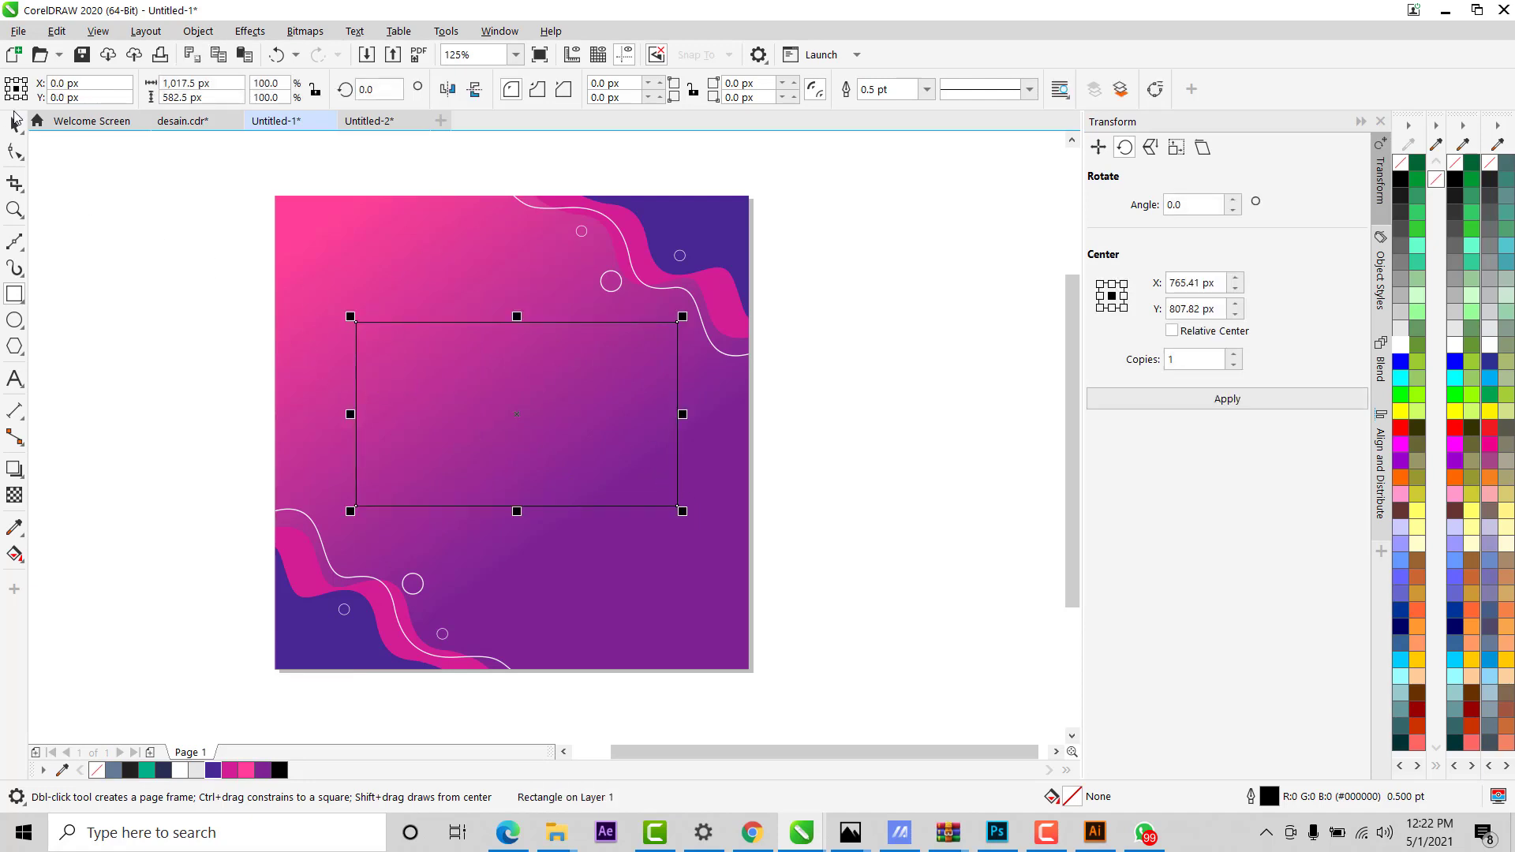
click(14, 125)
drag(570, 433, 569, 447)
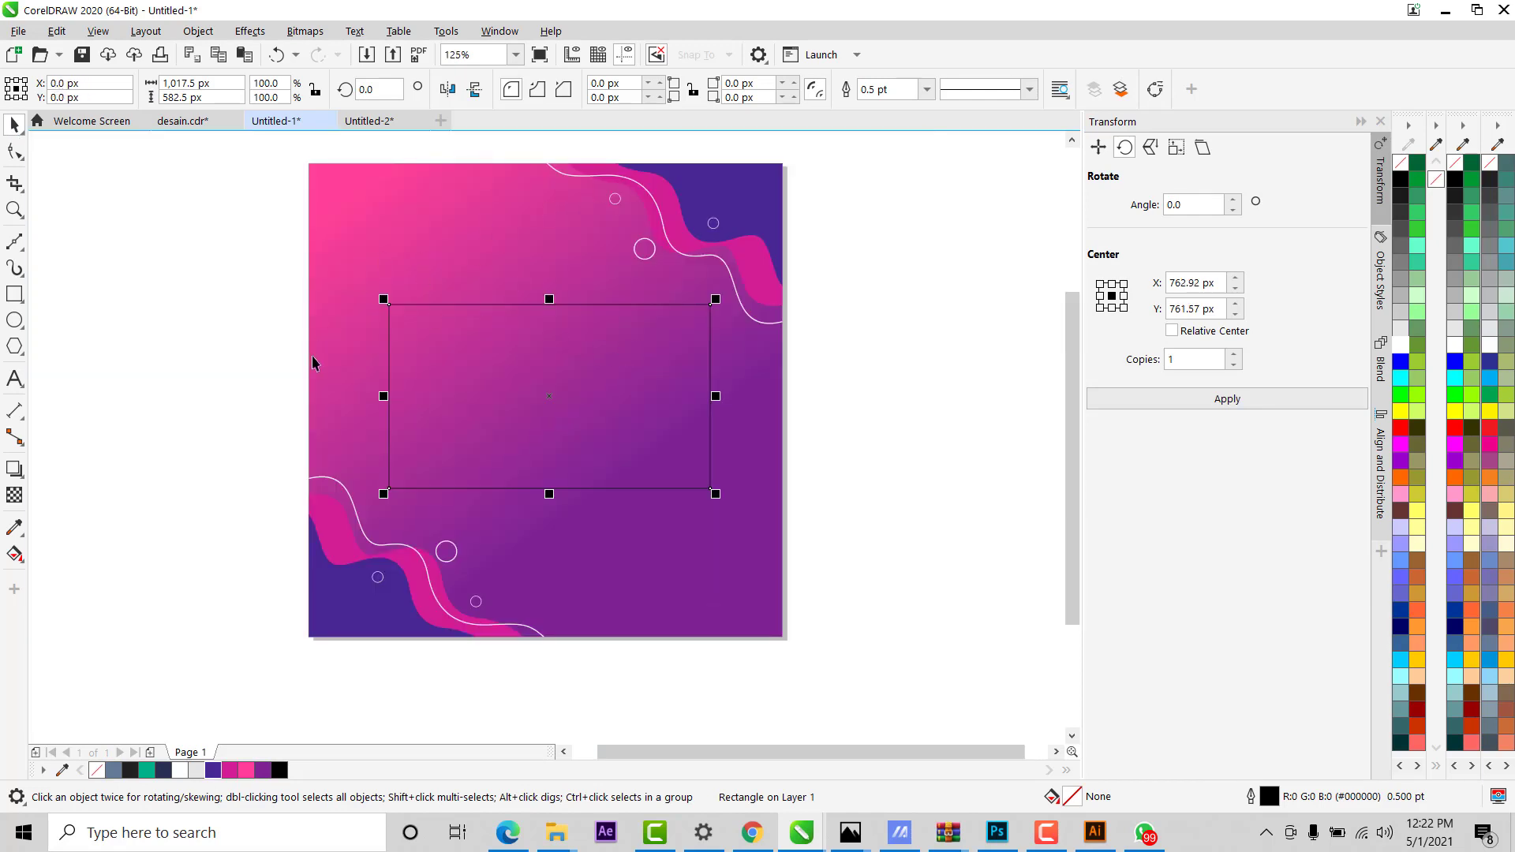
Centre the rectangle horizontally and vertically on the background with C and E.
scroll(315, 361, up, 1)
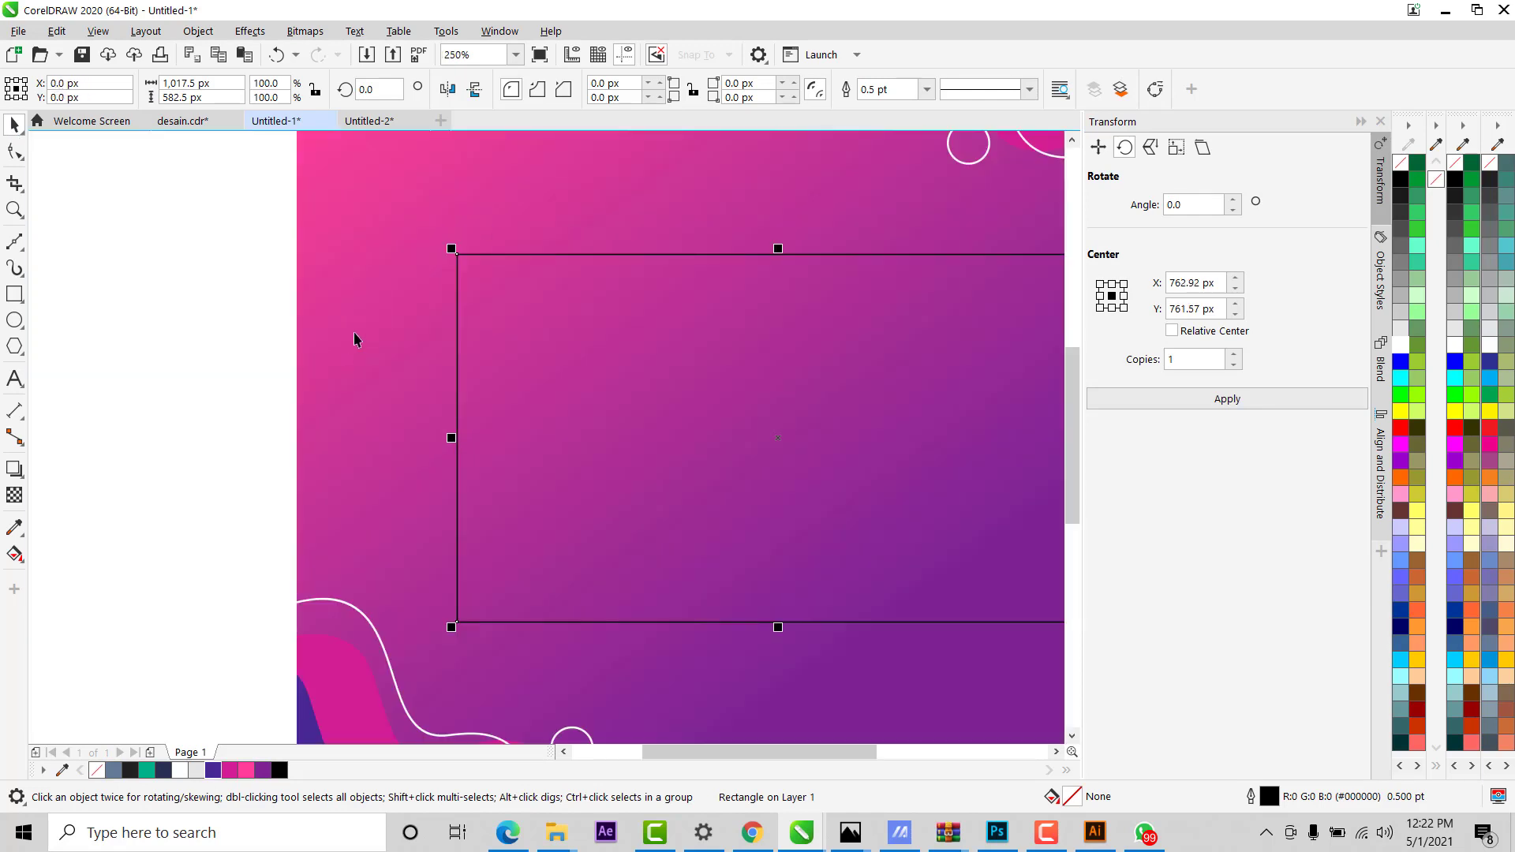
shift+click(370, 283)
scroll(473, 404, down, 1)
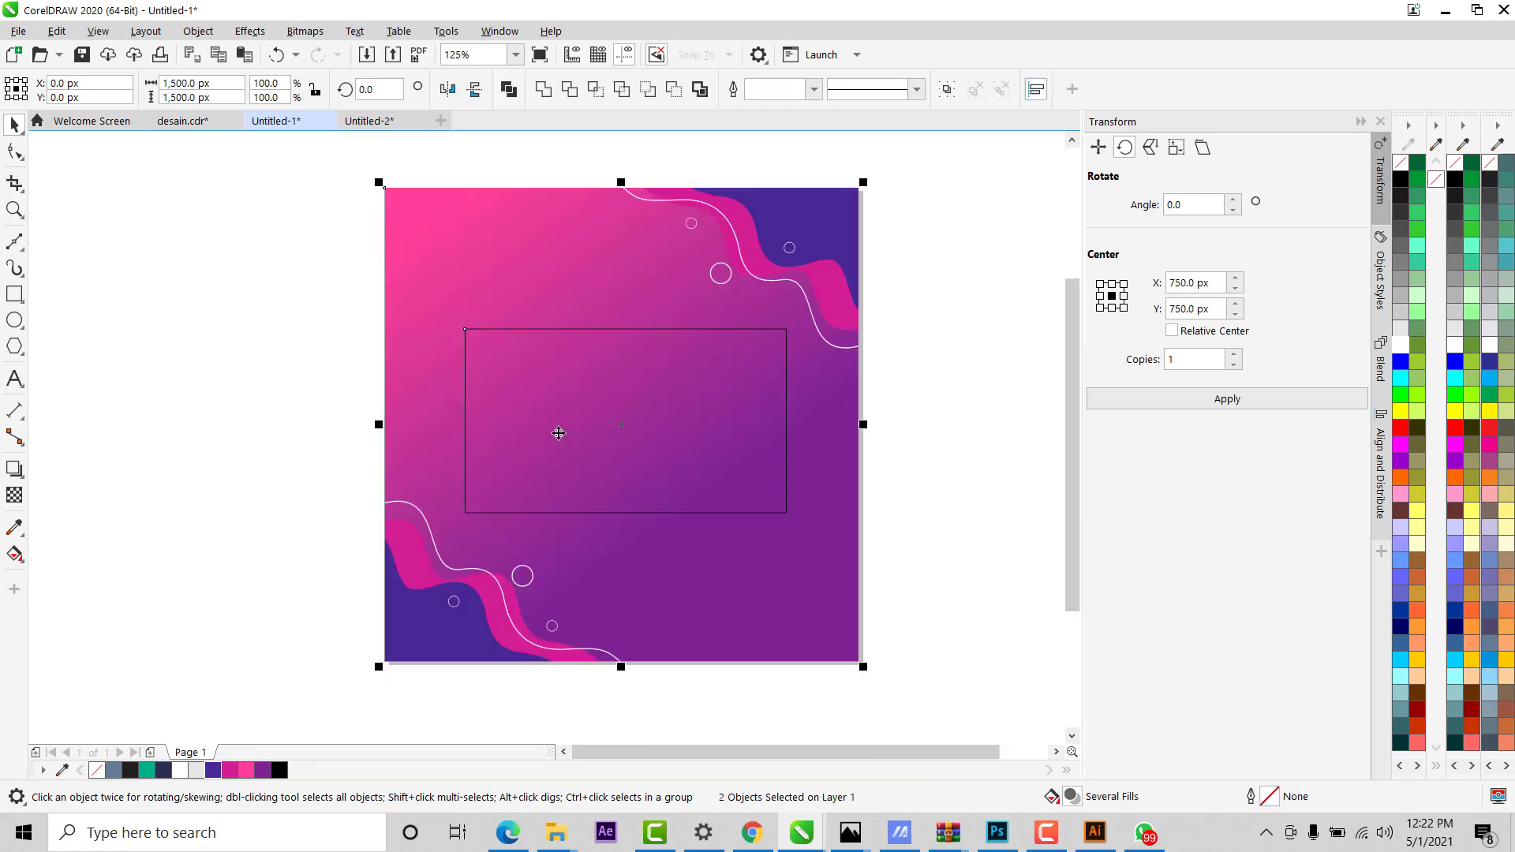
key(c)
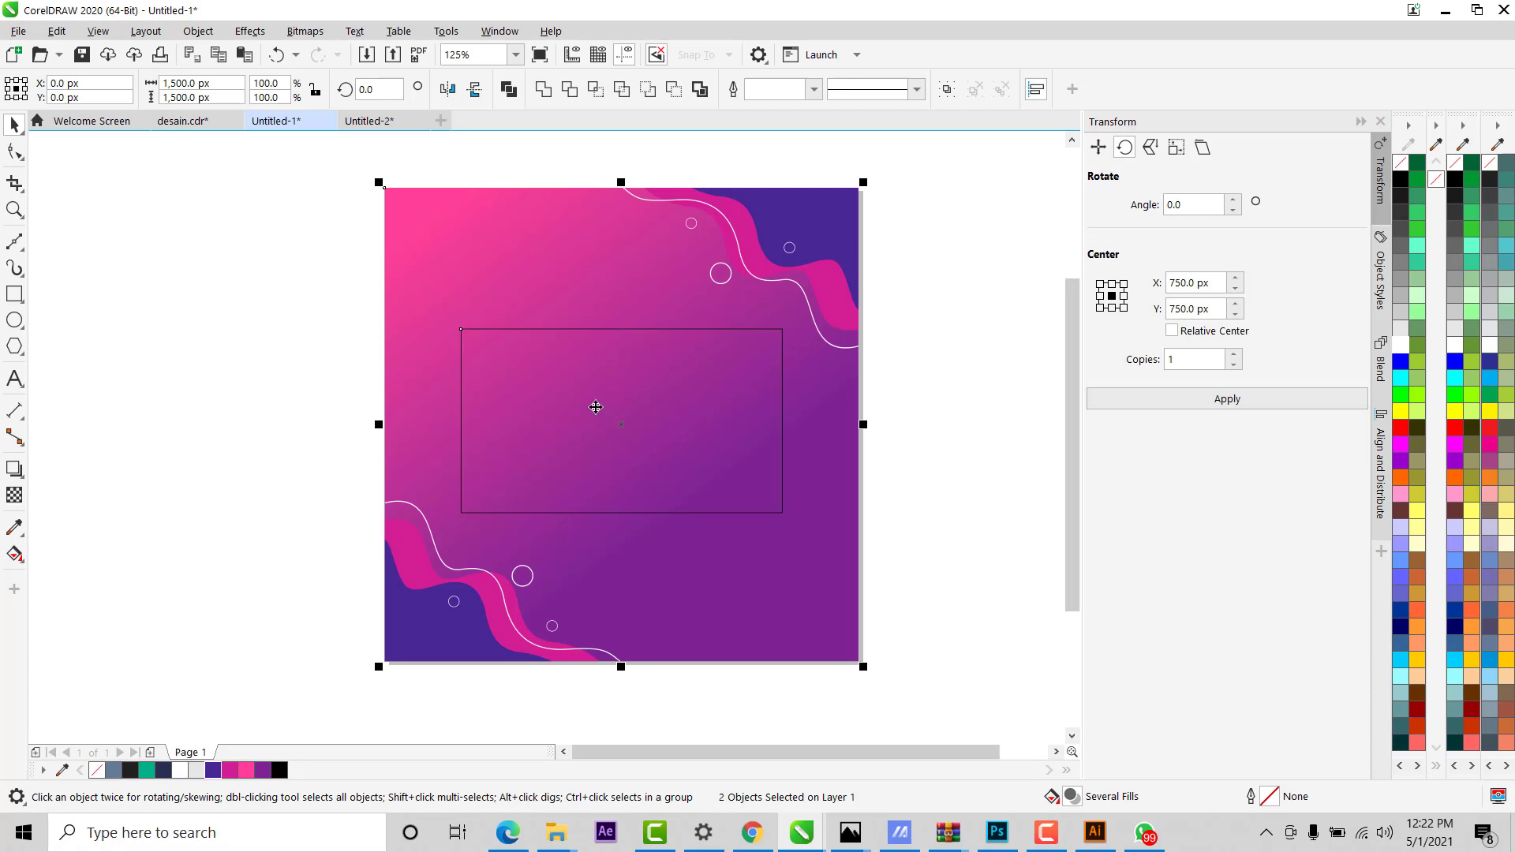
key(e)
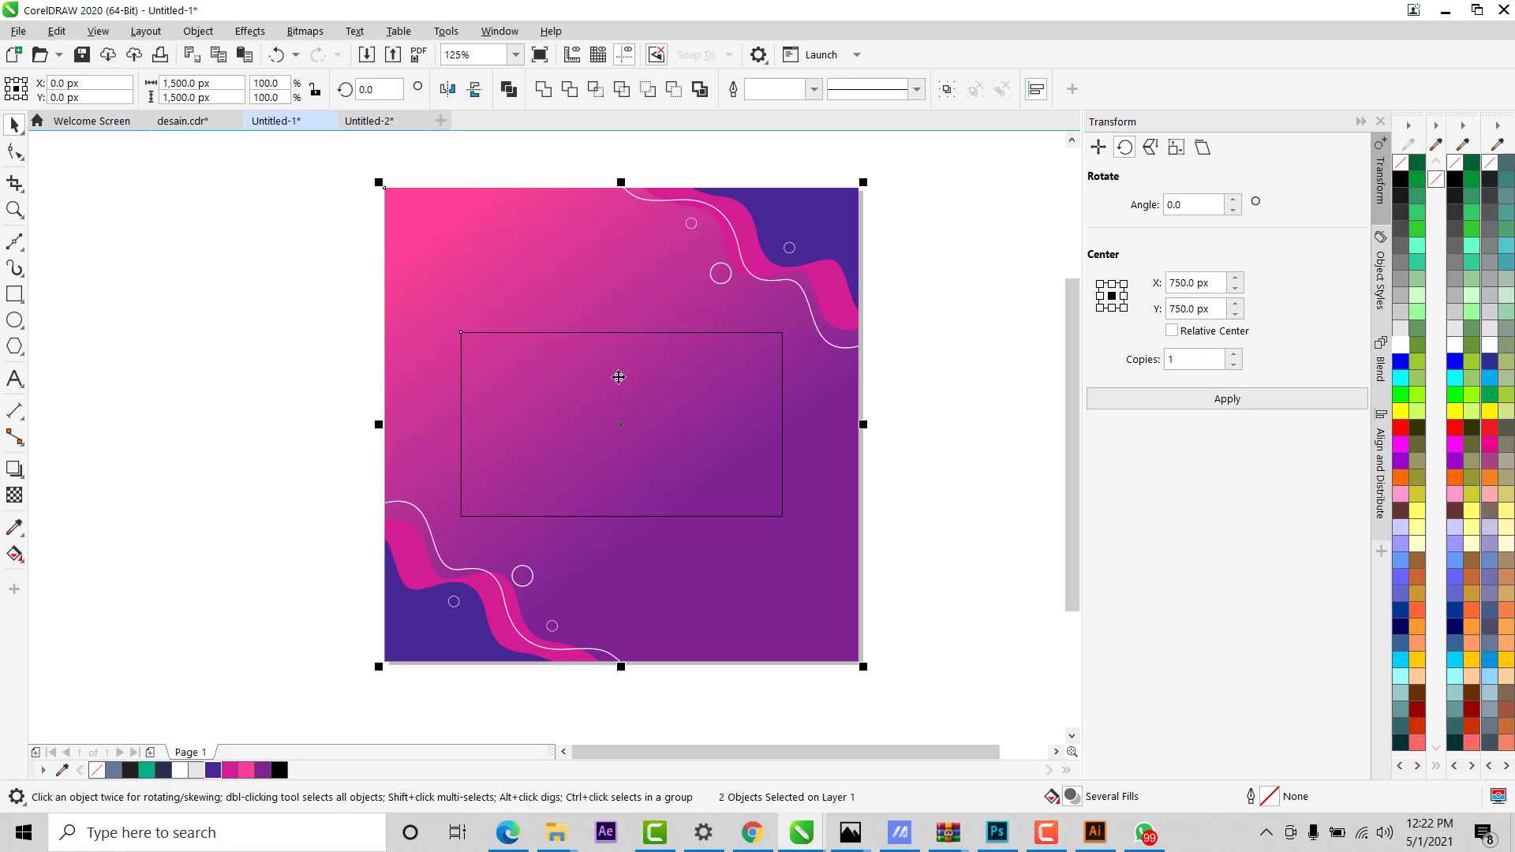
Set the rectangle's bottom-left corner radius to 100 px.
click(964, 362)
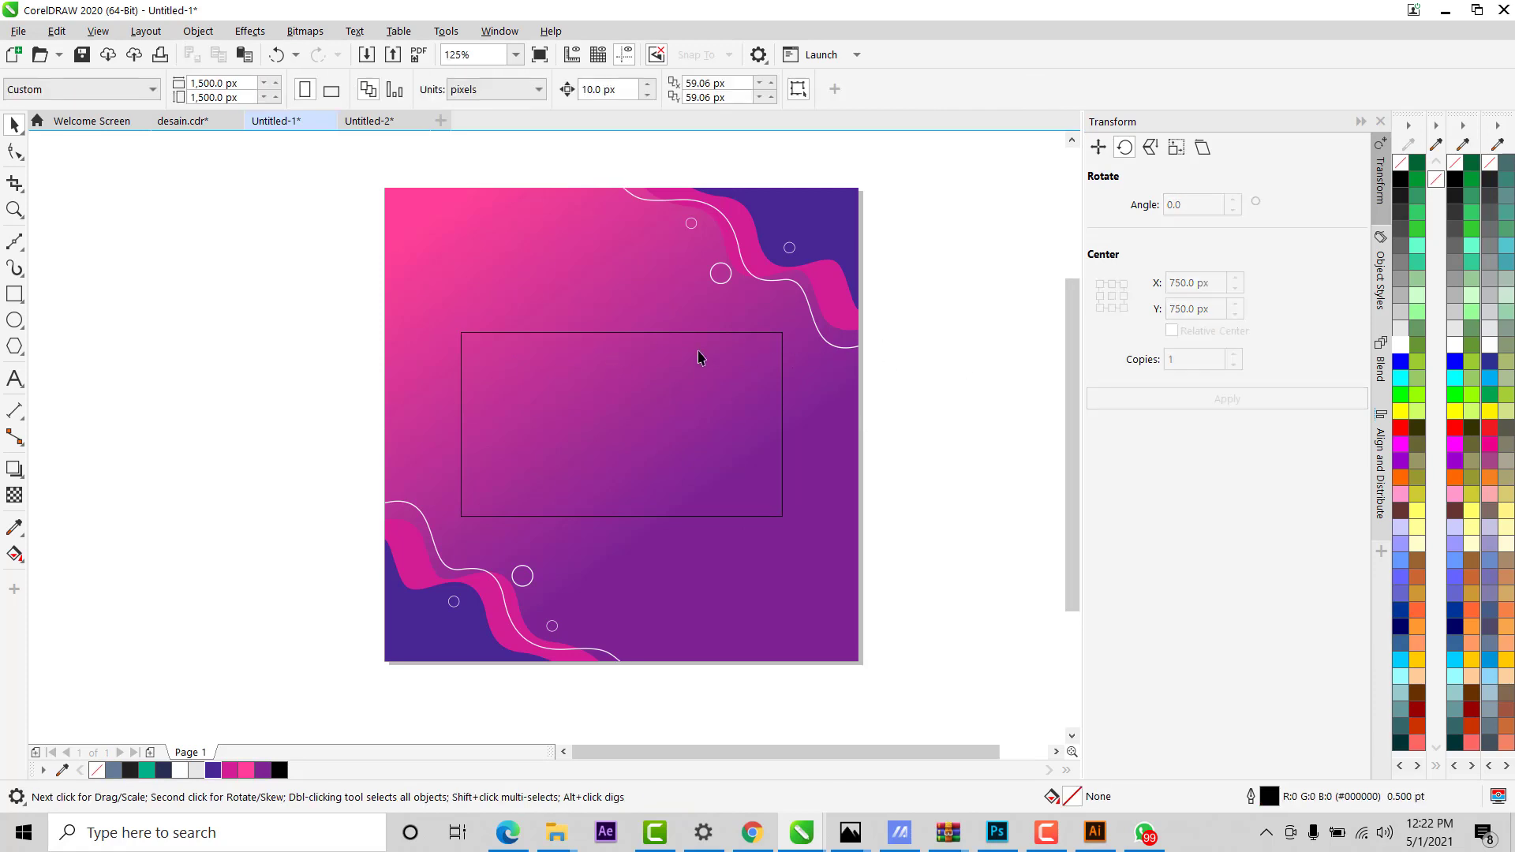
click(691, 377)
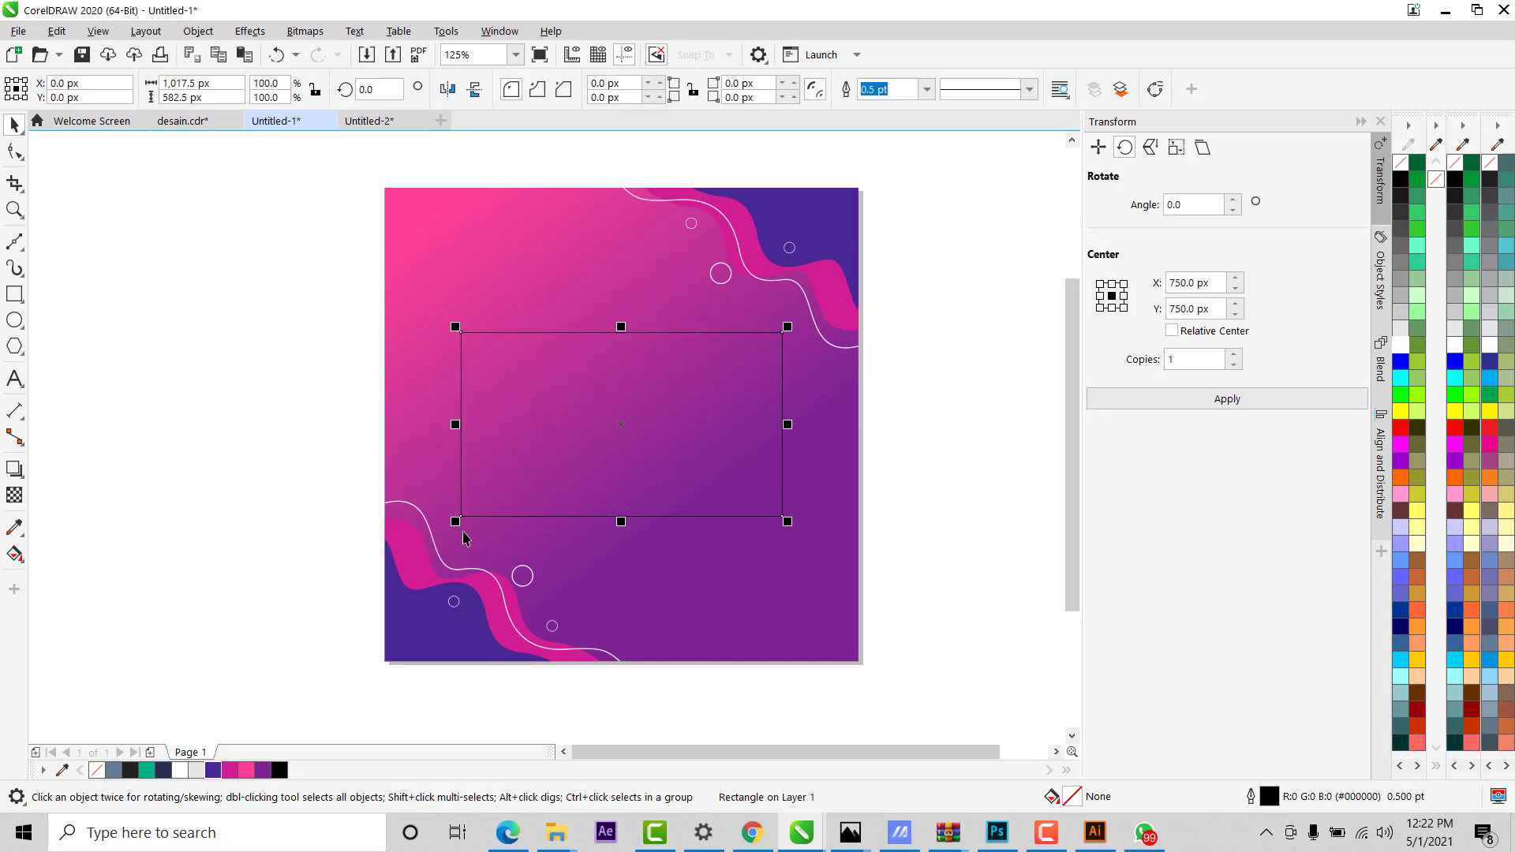
scroll(464, 533, up, 1)
scroll(450, 458, down, 1)
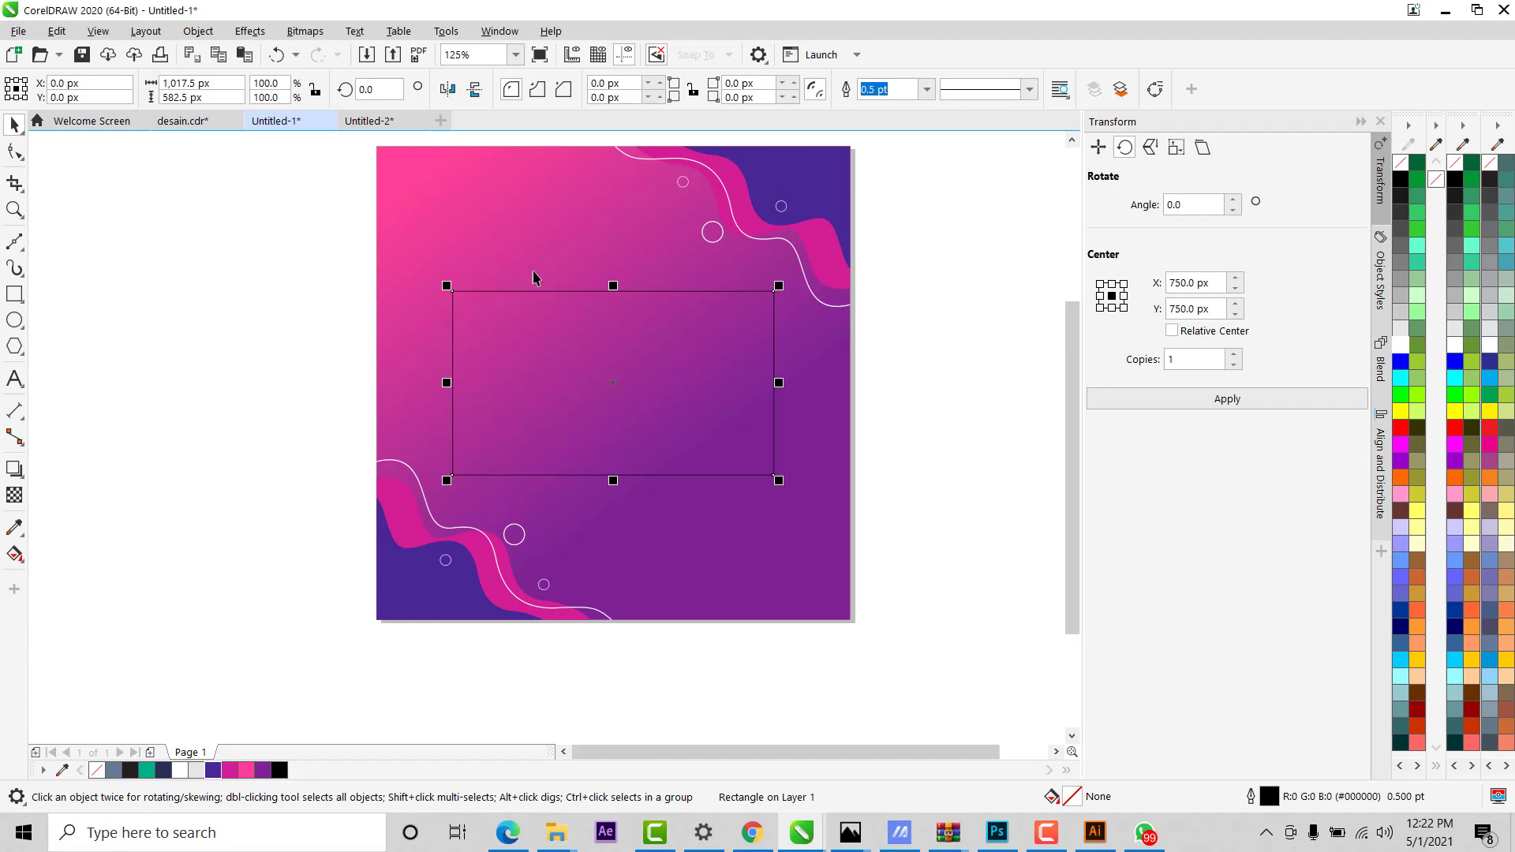
click(620, 97)
drag(632, 96, 579, 96)
text(100)
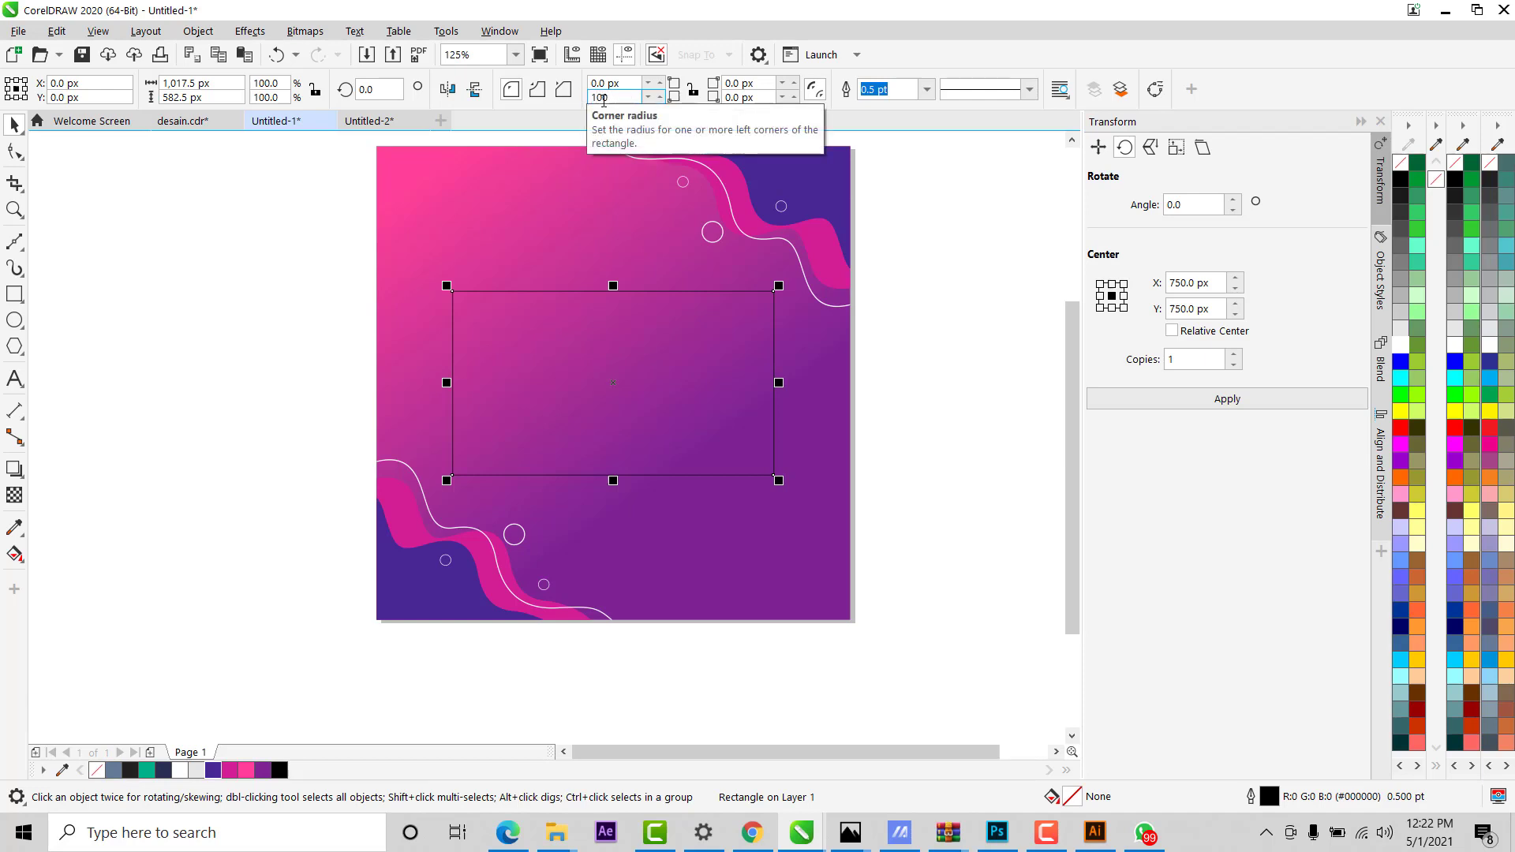
key(Return)
Set the rectangle's top-right corner radius to 100 px.
scroll(497, 459, up, 4)
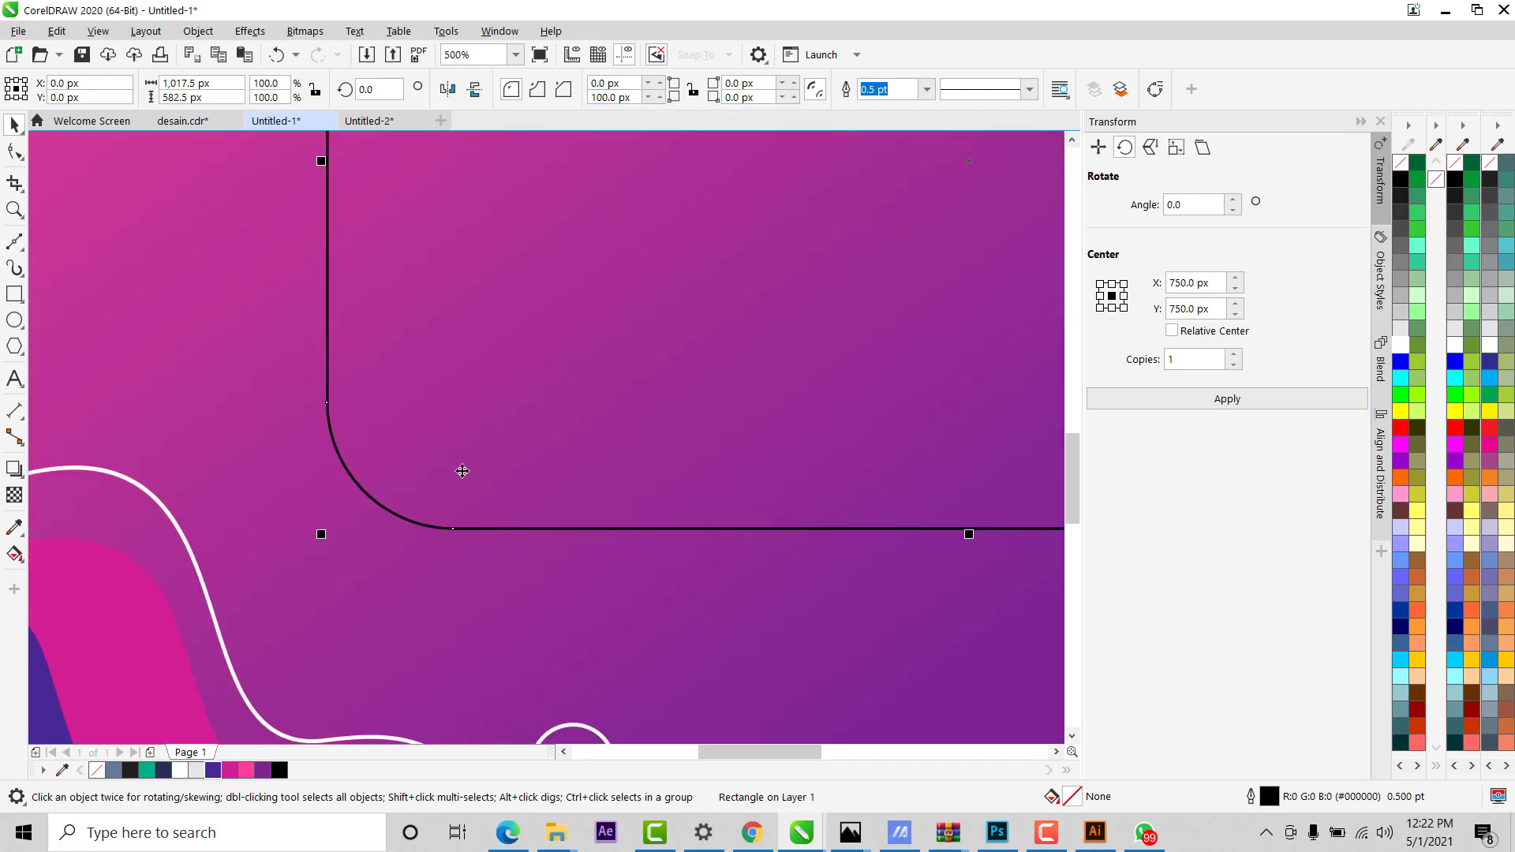
scroll(397, 467, down, 4)
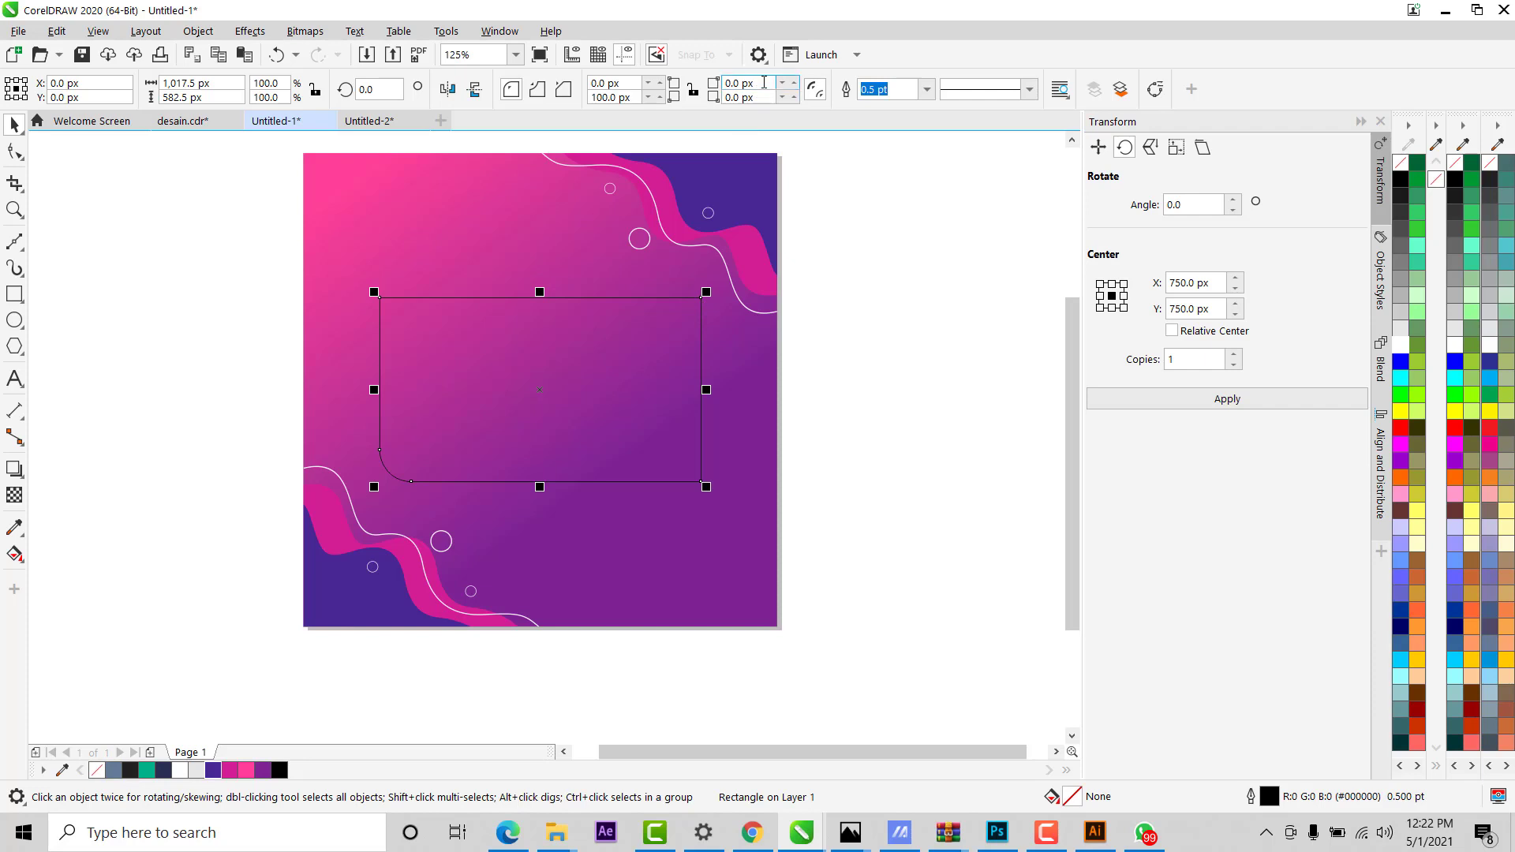
drag(769, 83, 722, 83)
text(100)
key(Return)
click(906, 391)
click(652, 392)
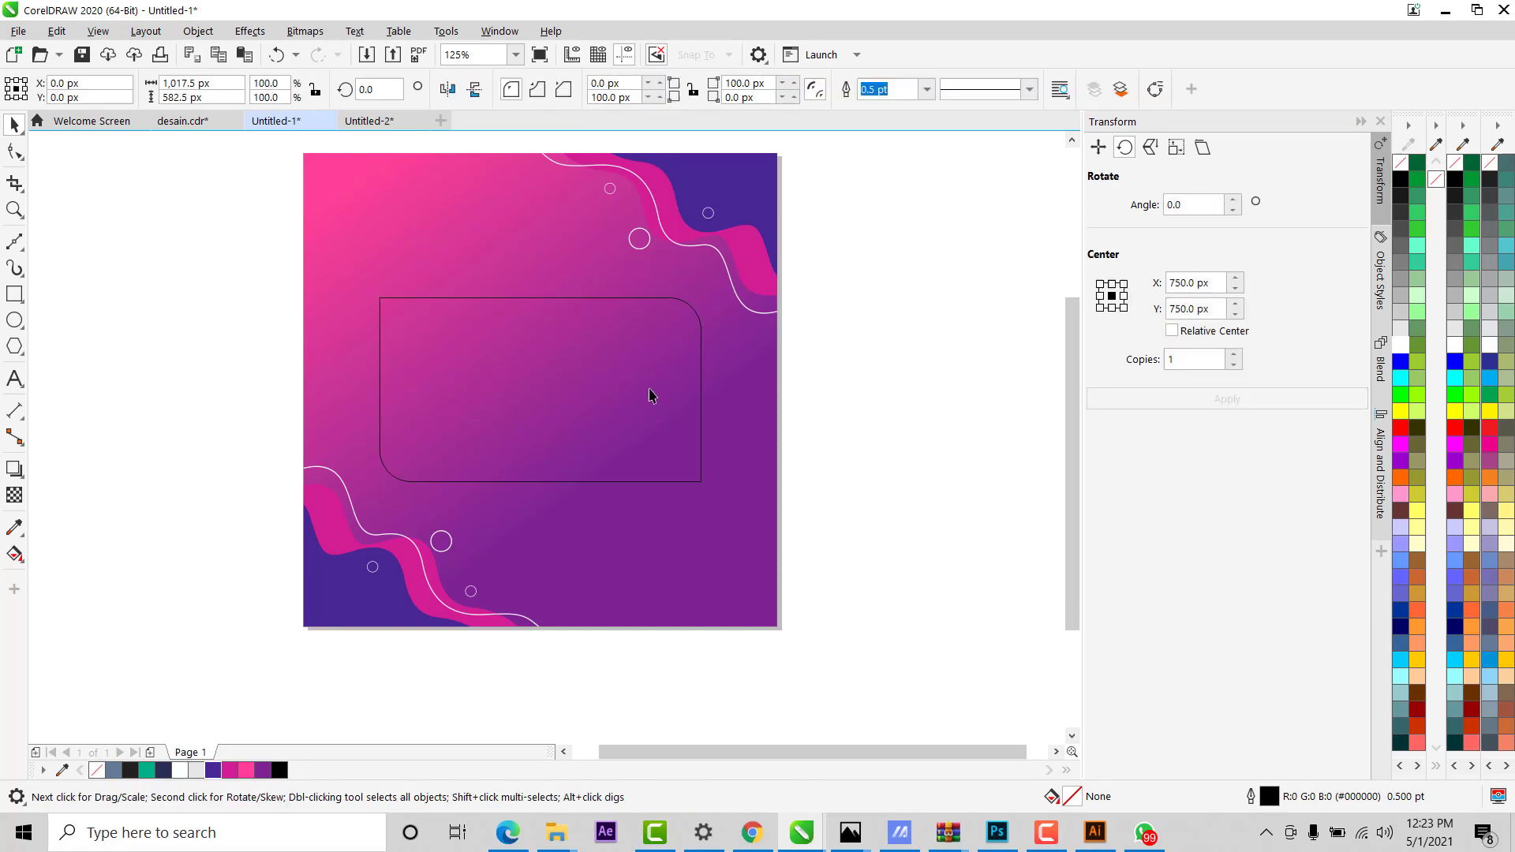
Fill the rounded rectangle purple, then change it to dark indigo #492795.
click(266, 770)
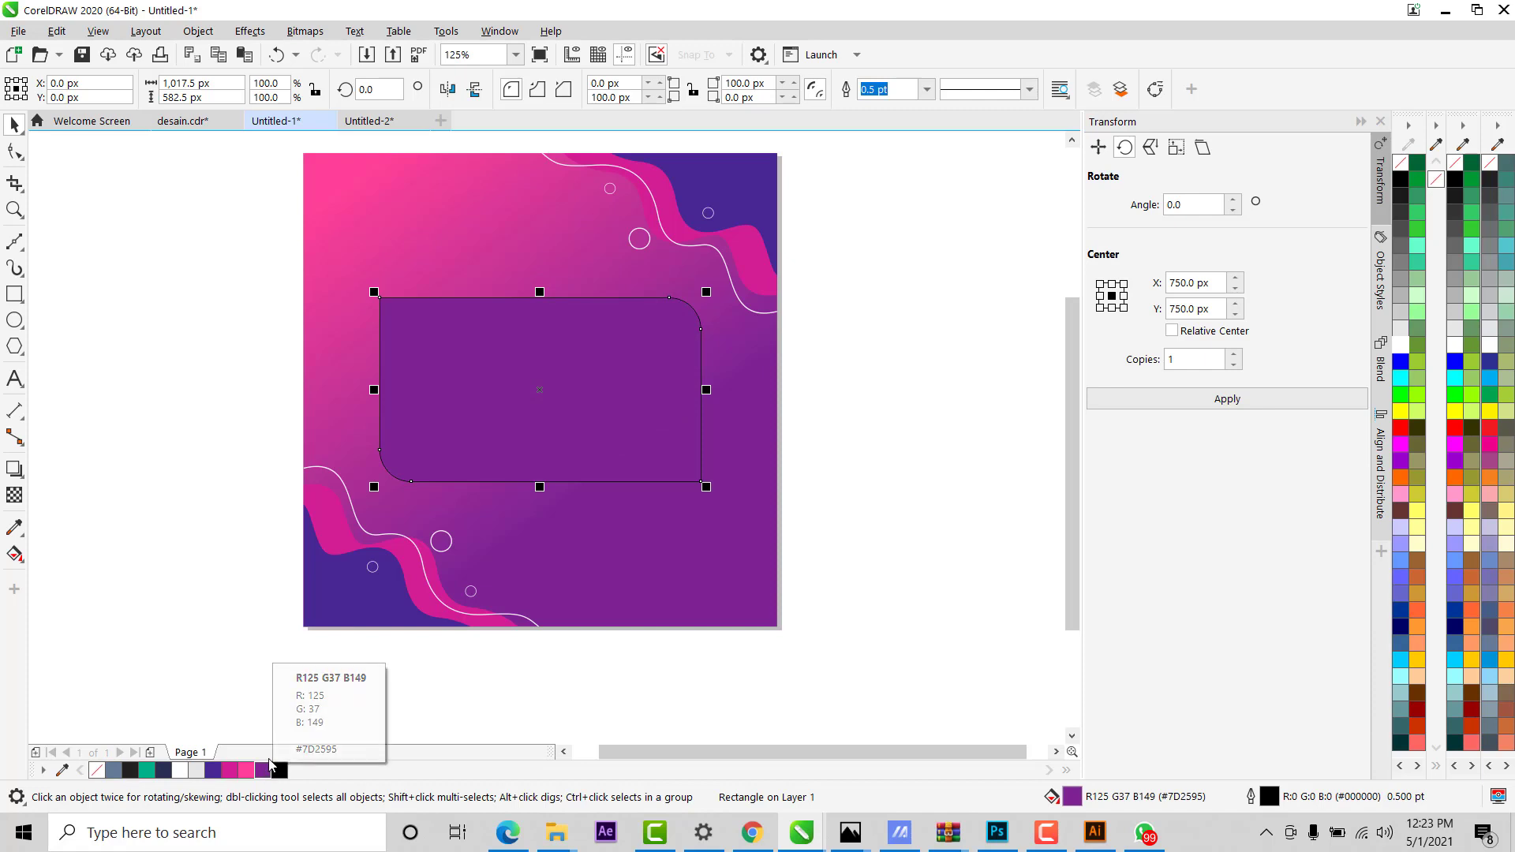
click(211, 770)
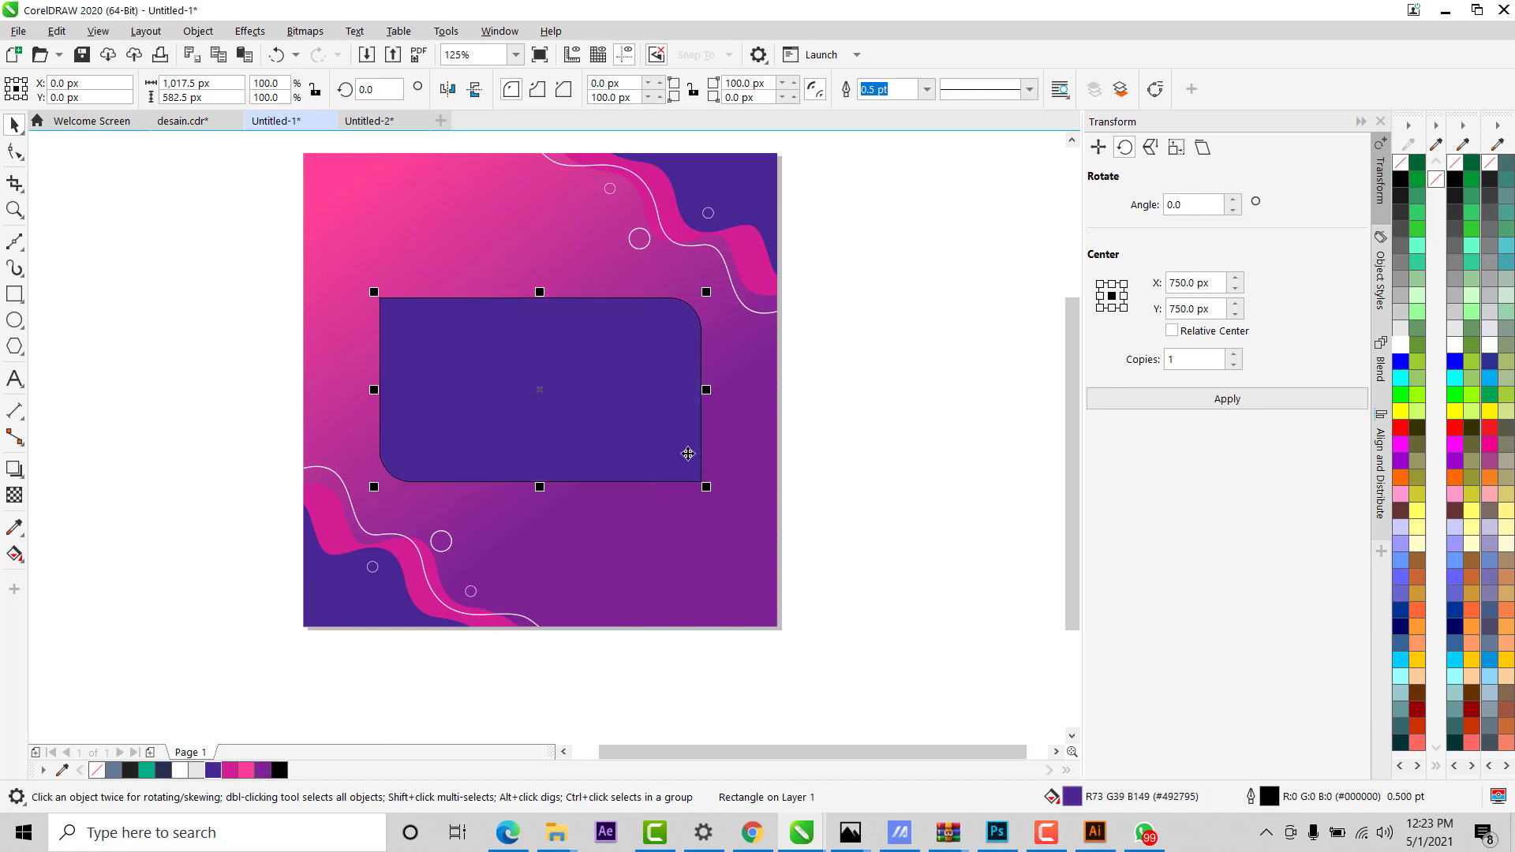
scroll(682, 451, down, 2)
scroll(628, 411, up, 2)
scroll(756, 358, up, 3)
scroll(774, 342, down, 2)
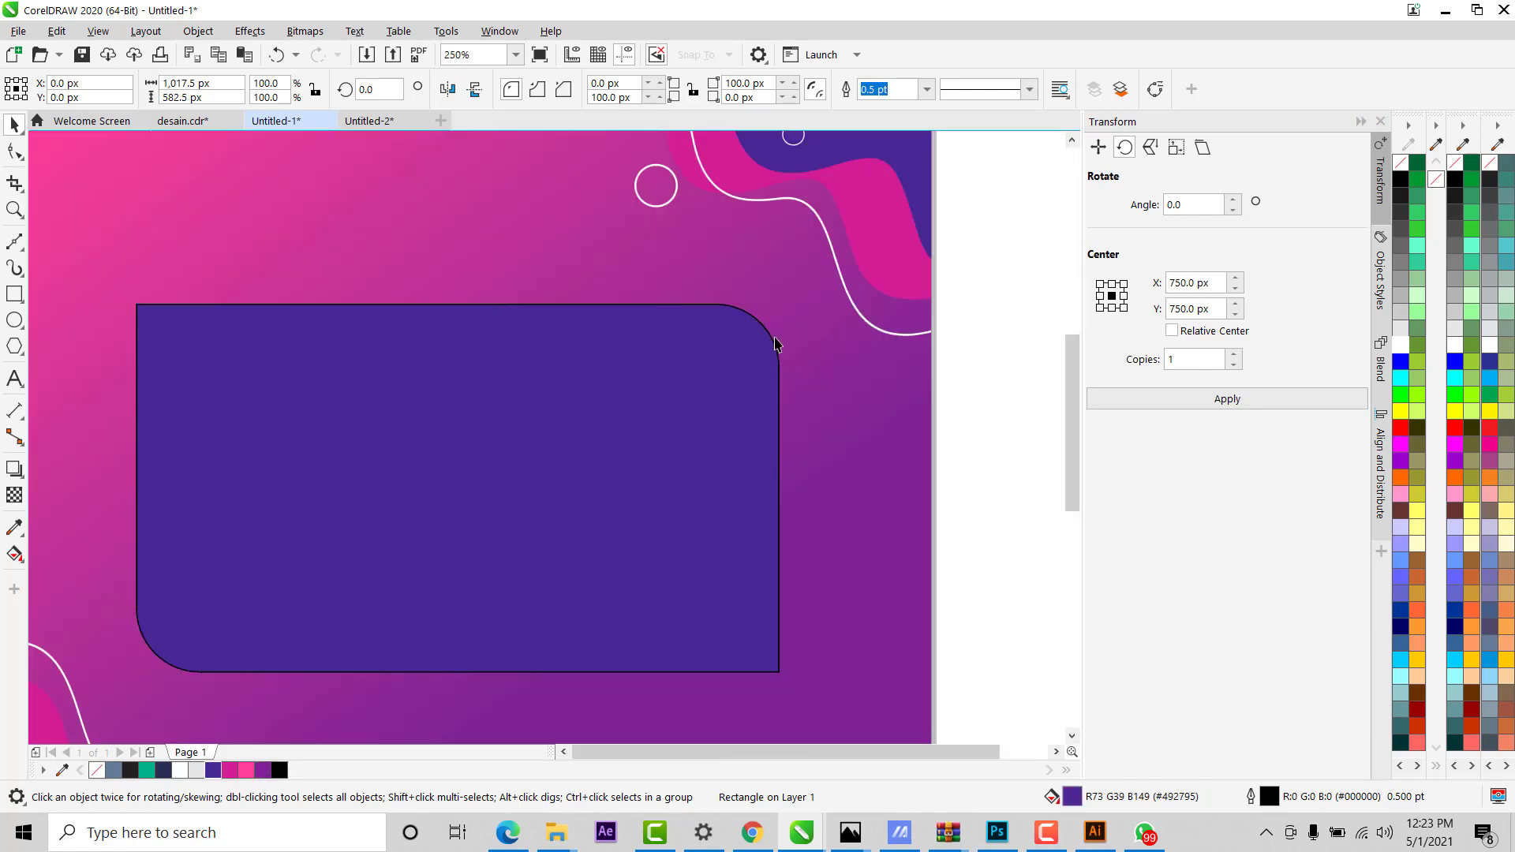
scroll(623, 366, down, 1)
scroll(746, 163, up, 3)
scroll(803, 160, down, 1)
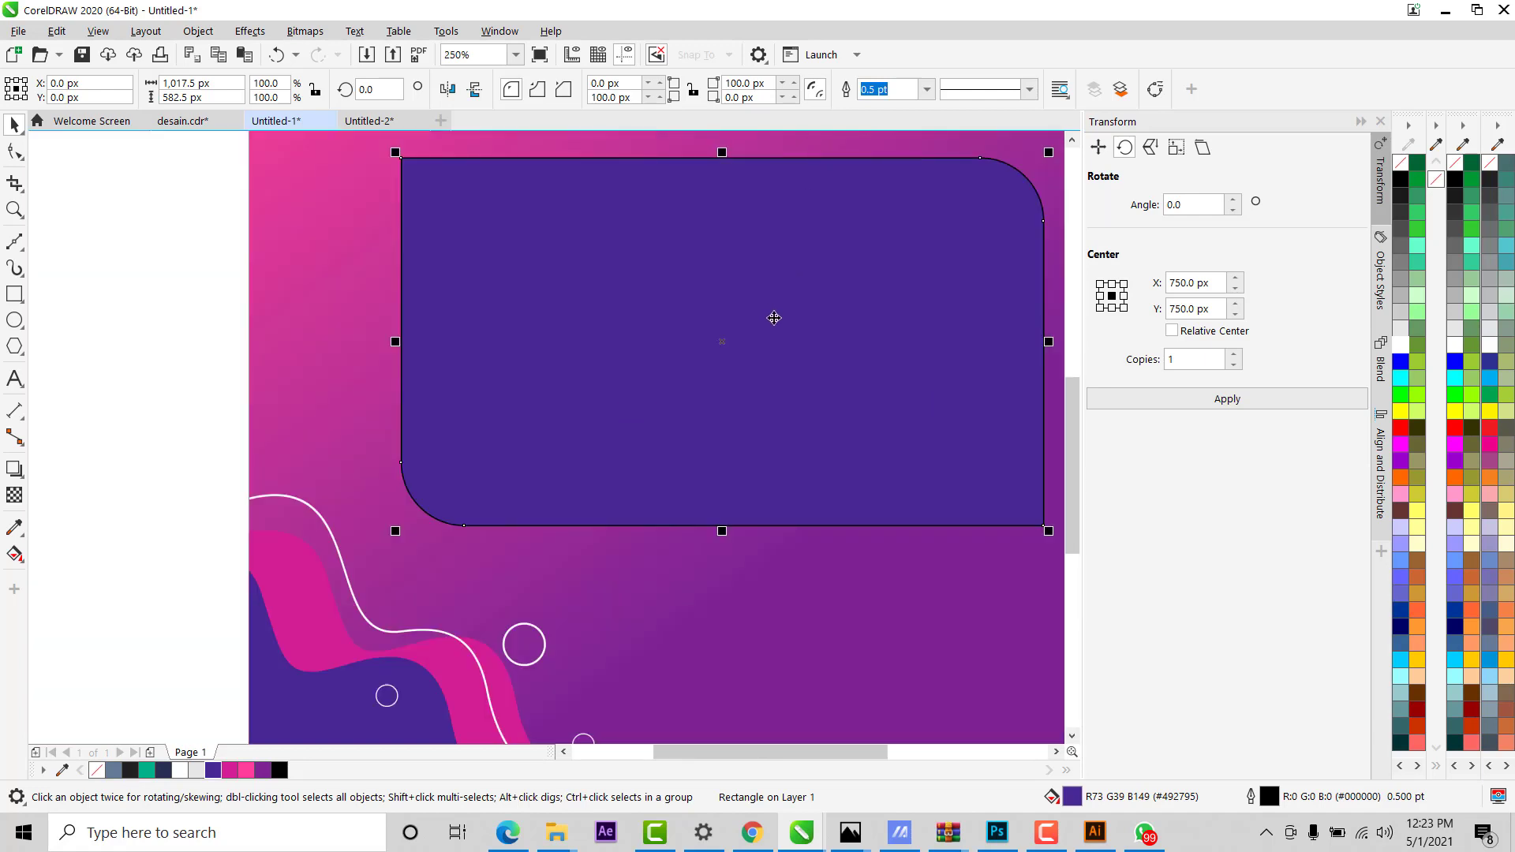
Try outline widths on the rectangle: 3.0 pt, then 2.0 pt.
click(927, 89)
click(872, 202)
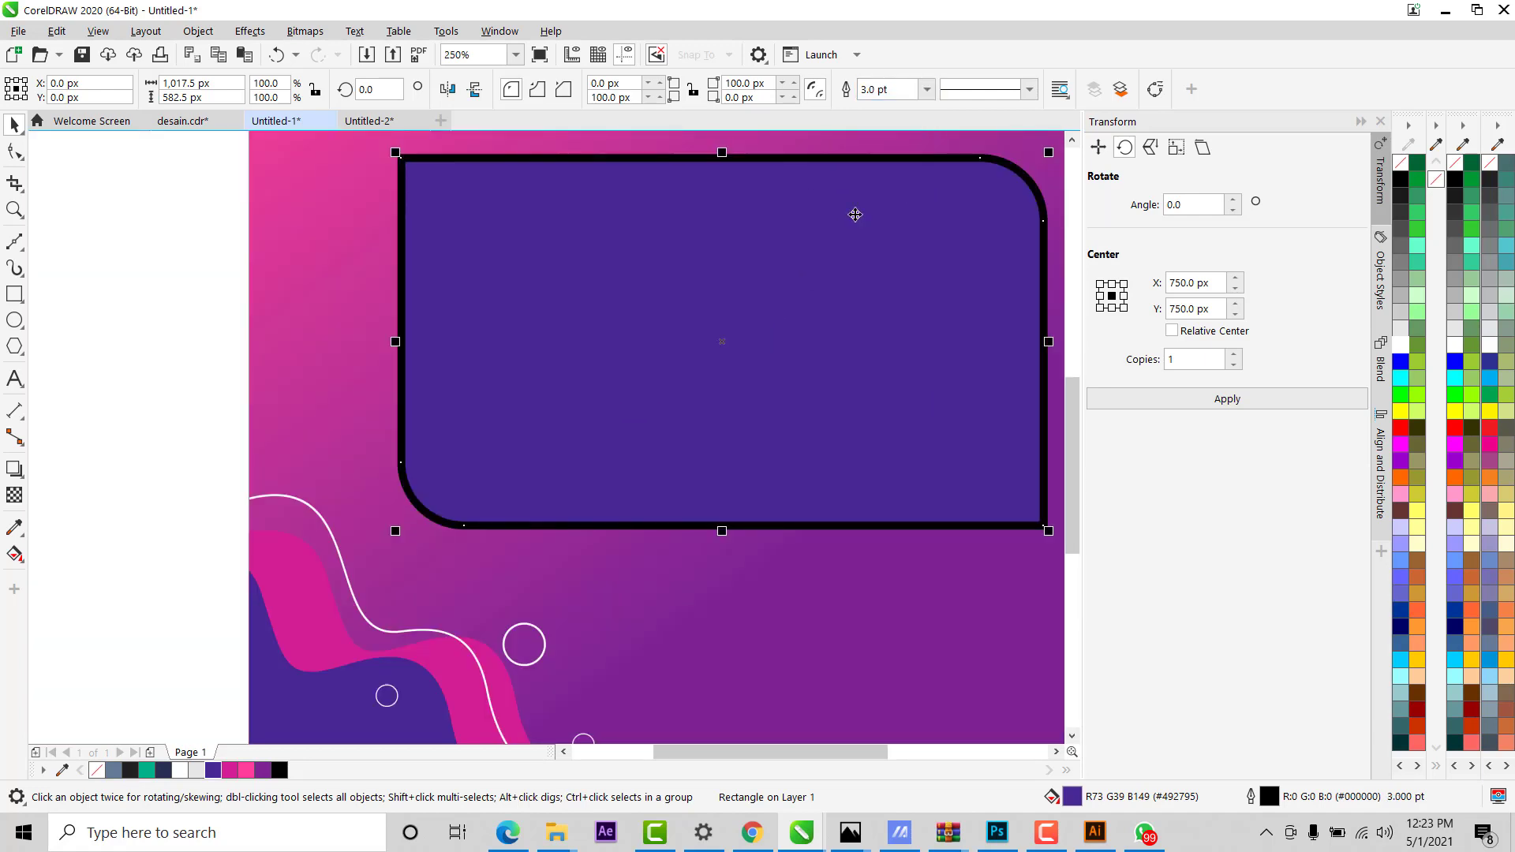
scroll(697, 288, down, 3)
scroll(733, 268, up, 3)
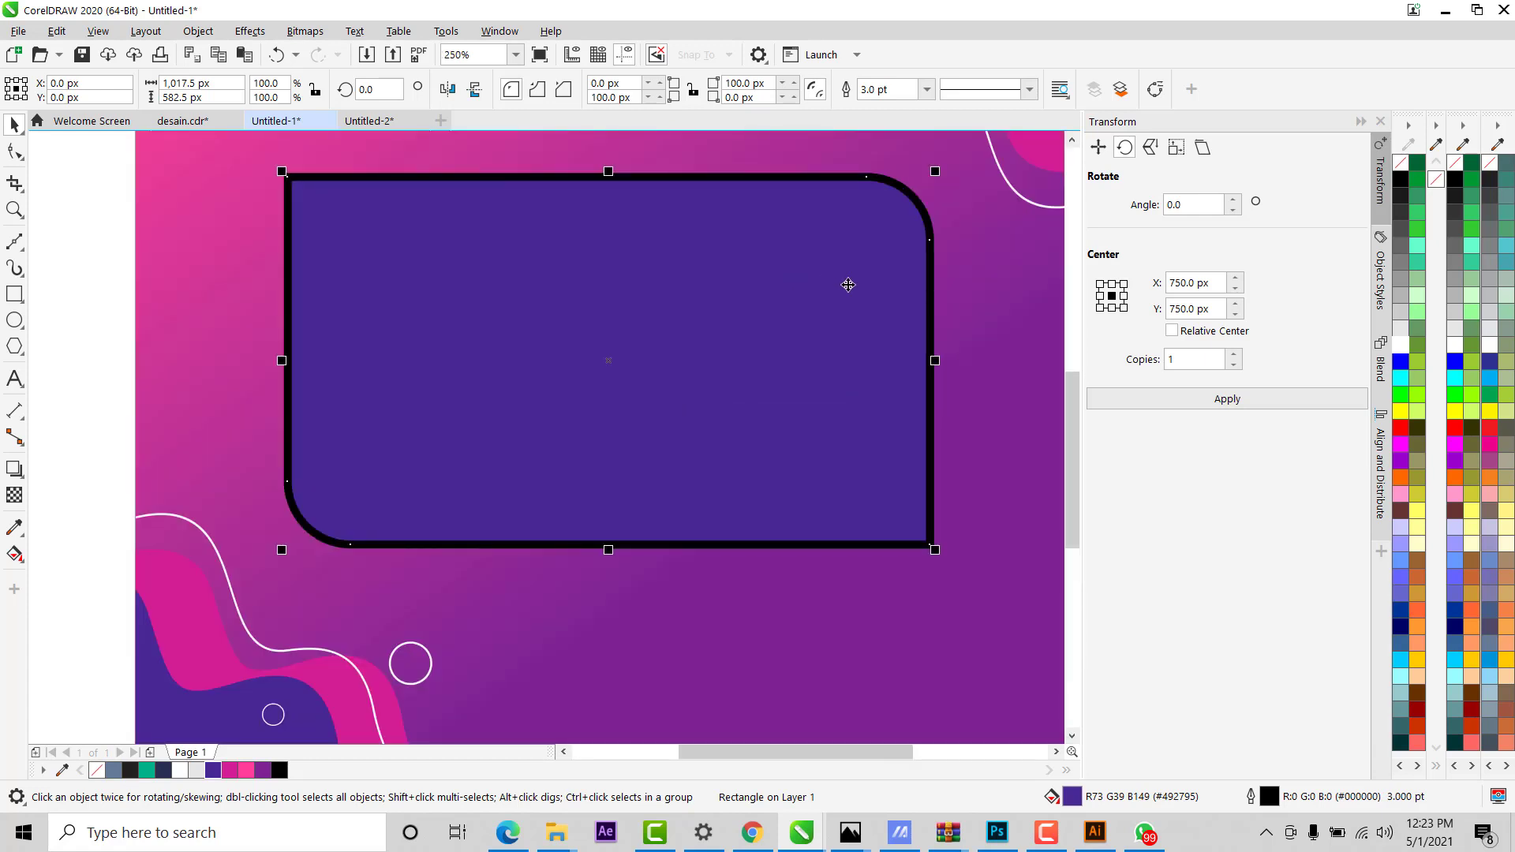
click(927, 89)
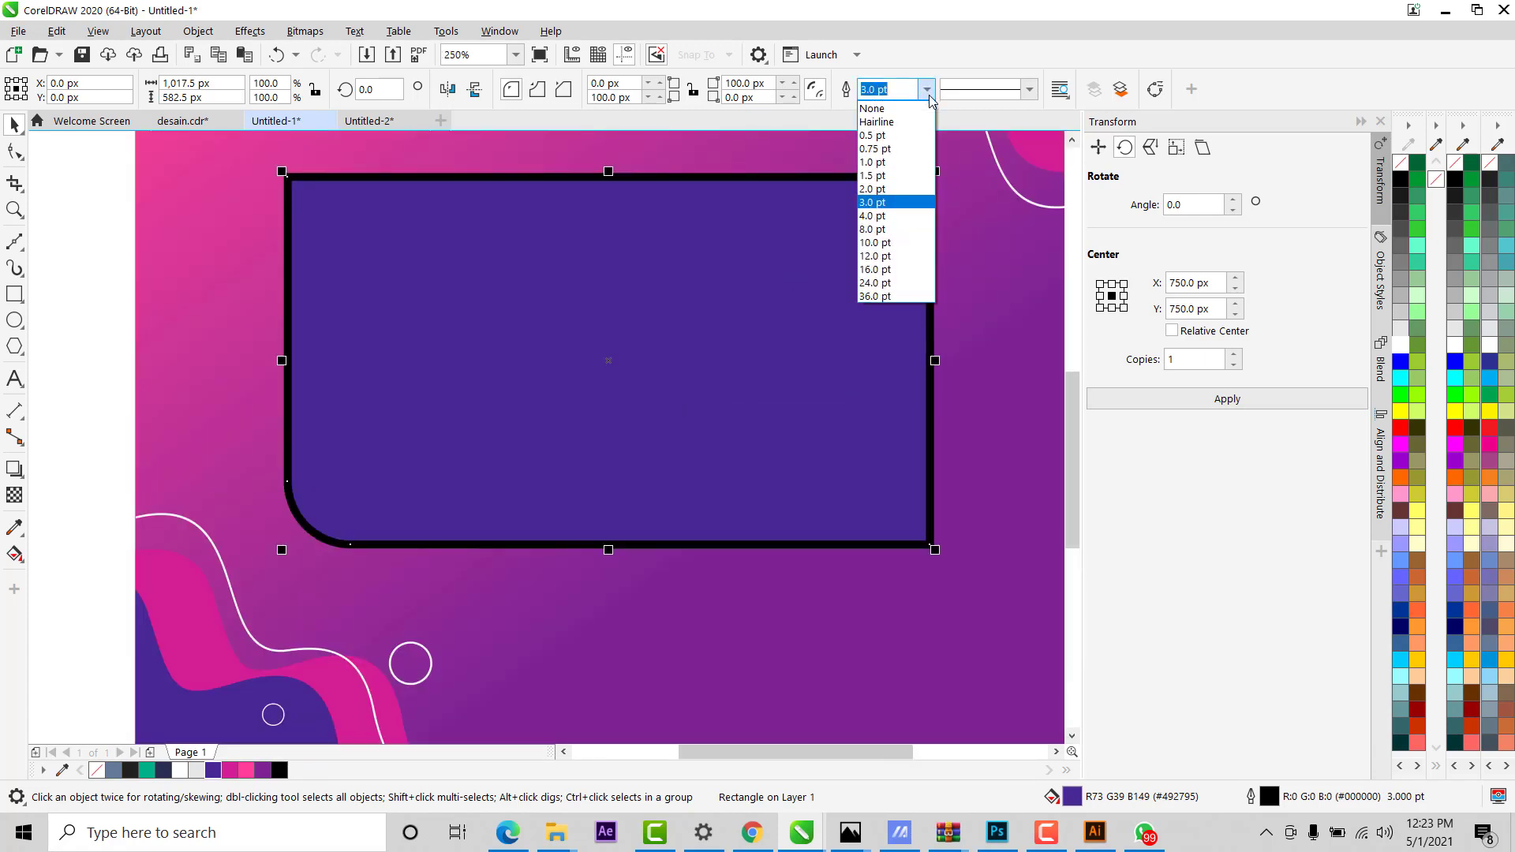
click(917, 193)
scroll(735, 299, down, 3)
scroll(742, 297, up, 3)
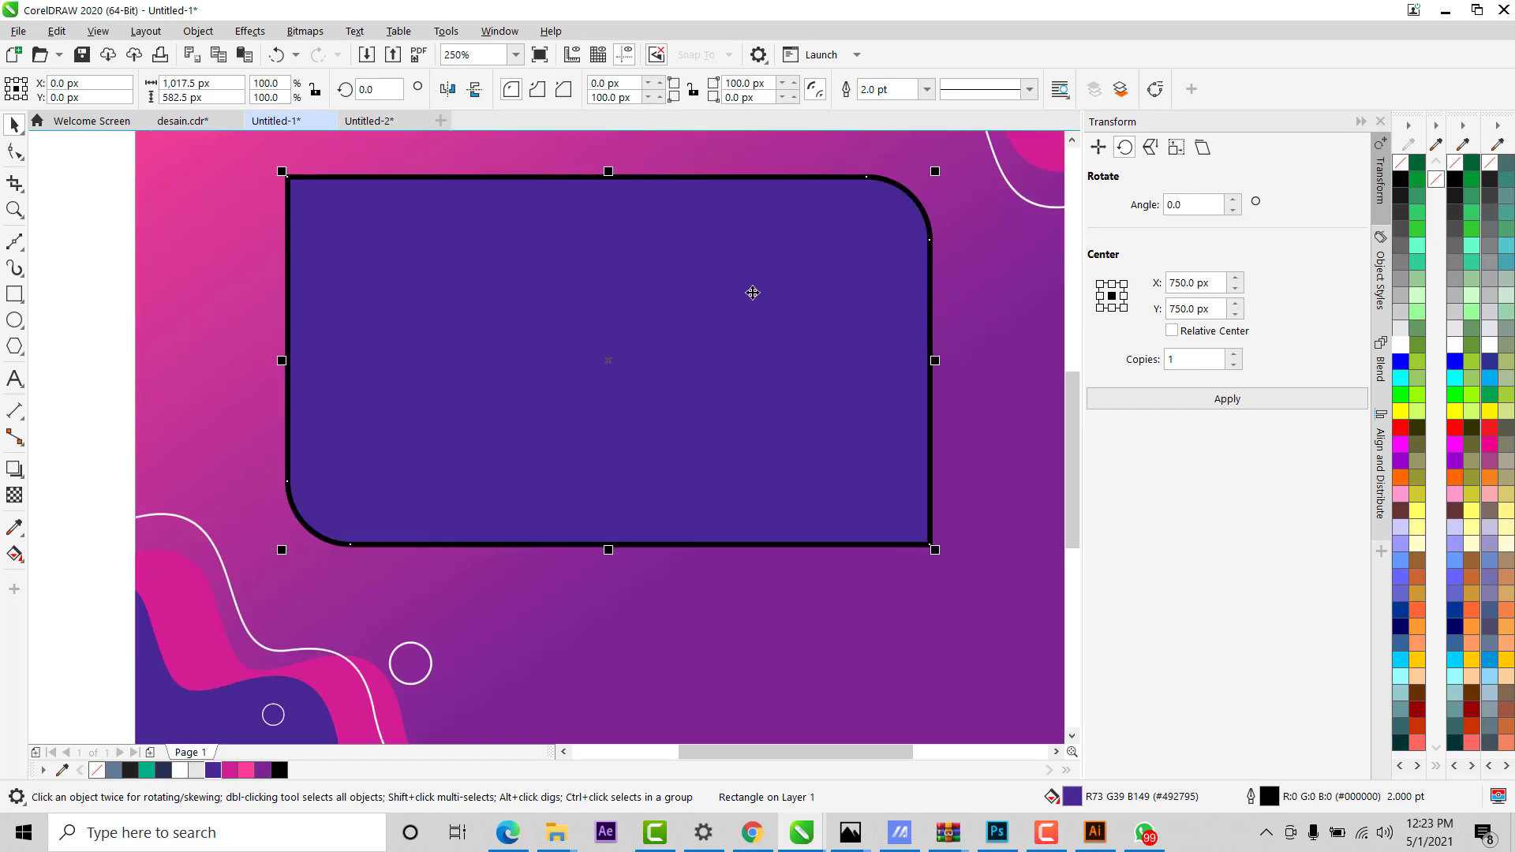
scroll(796, 297, down, 3)
Reselect the rectangle, set a 3.0 pt outline and convert the outline to an object.
click(964, 336)
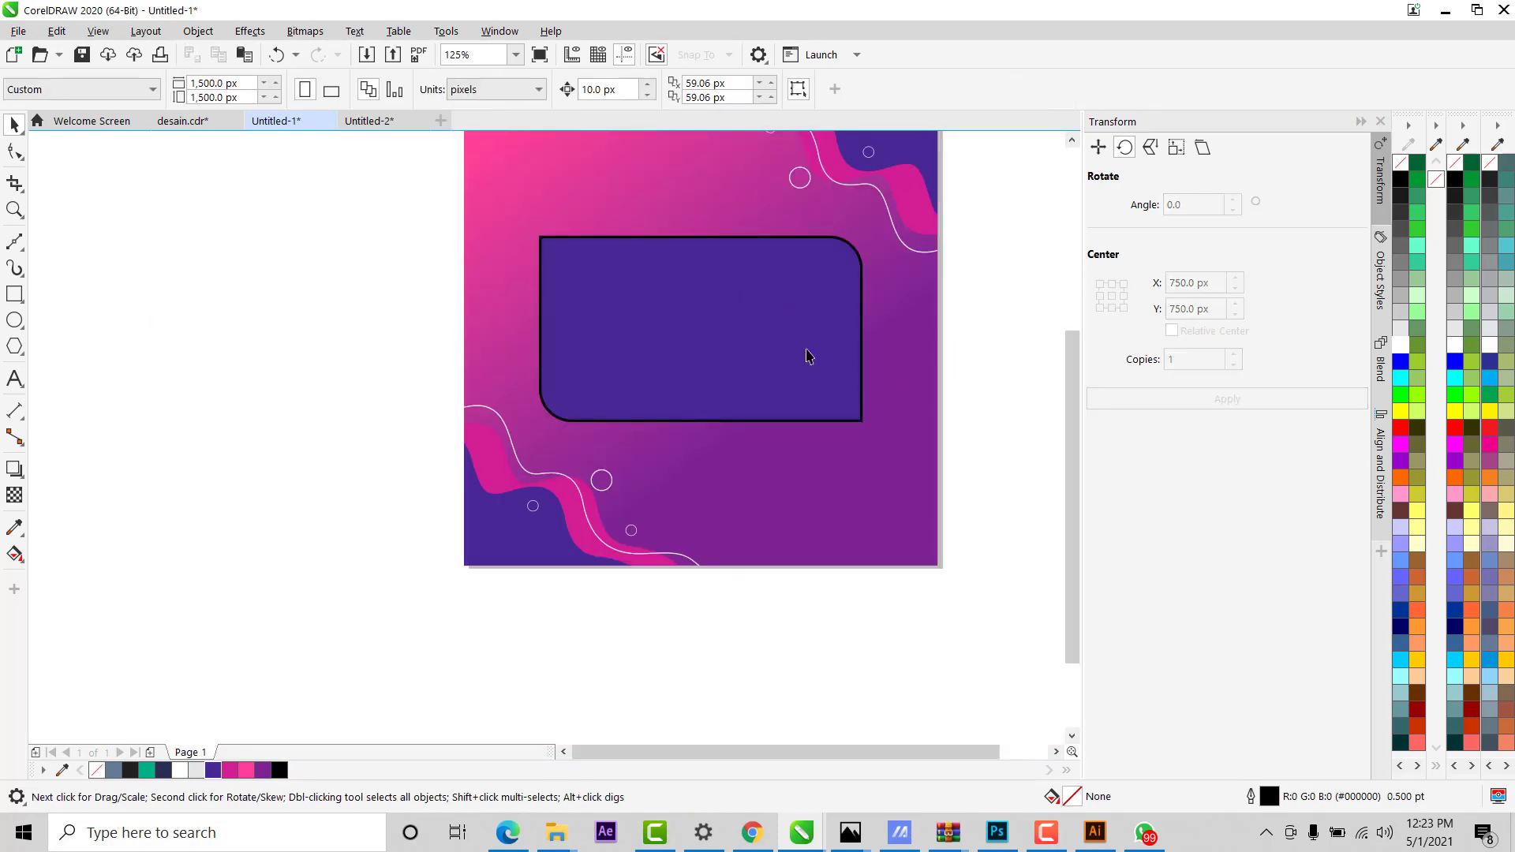
click(793, 335)
scroll(793, 335, up, 3)
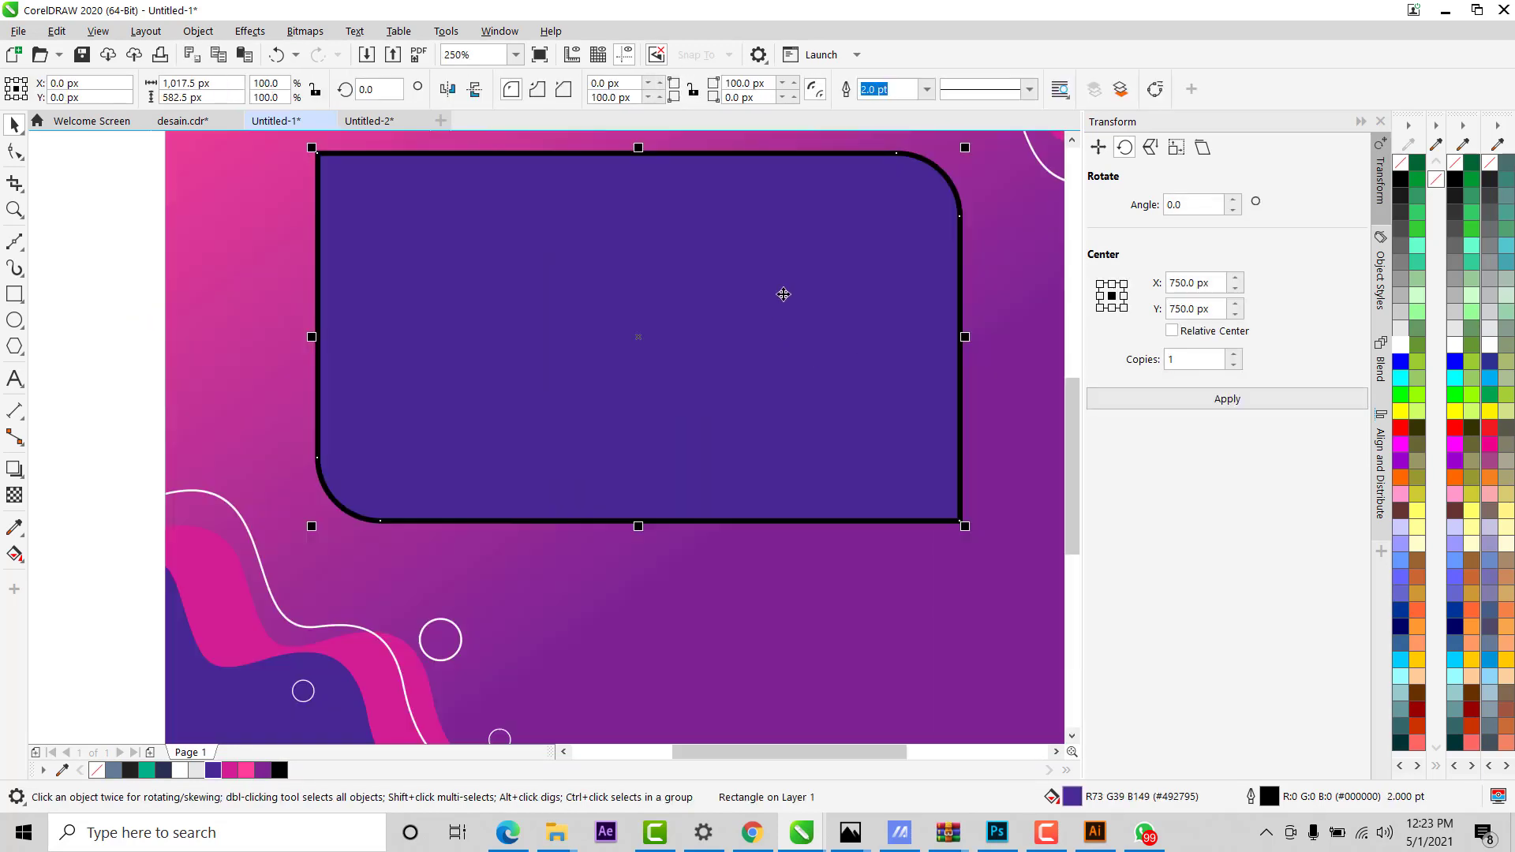
click(927, 89)
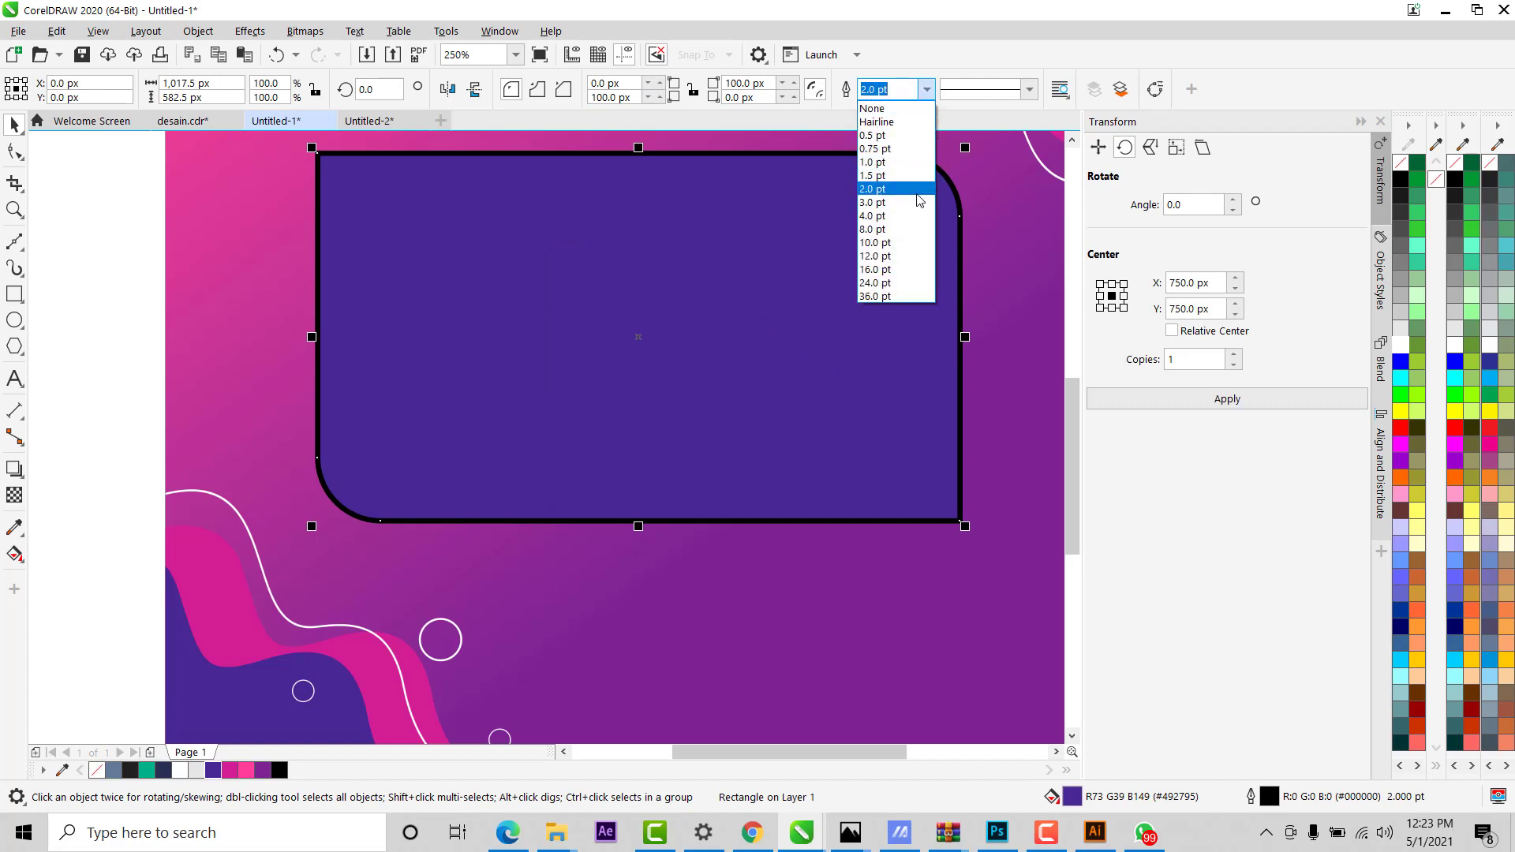
click(915, 199)
scroll(820, 284, down, 3)
scroll(805, 284, up, 3)
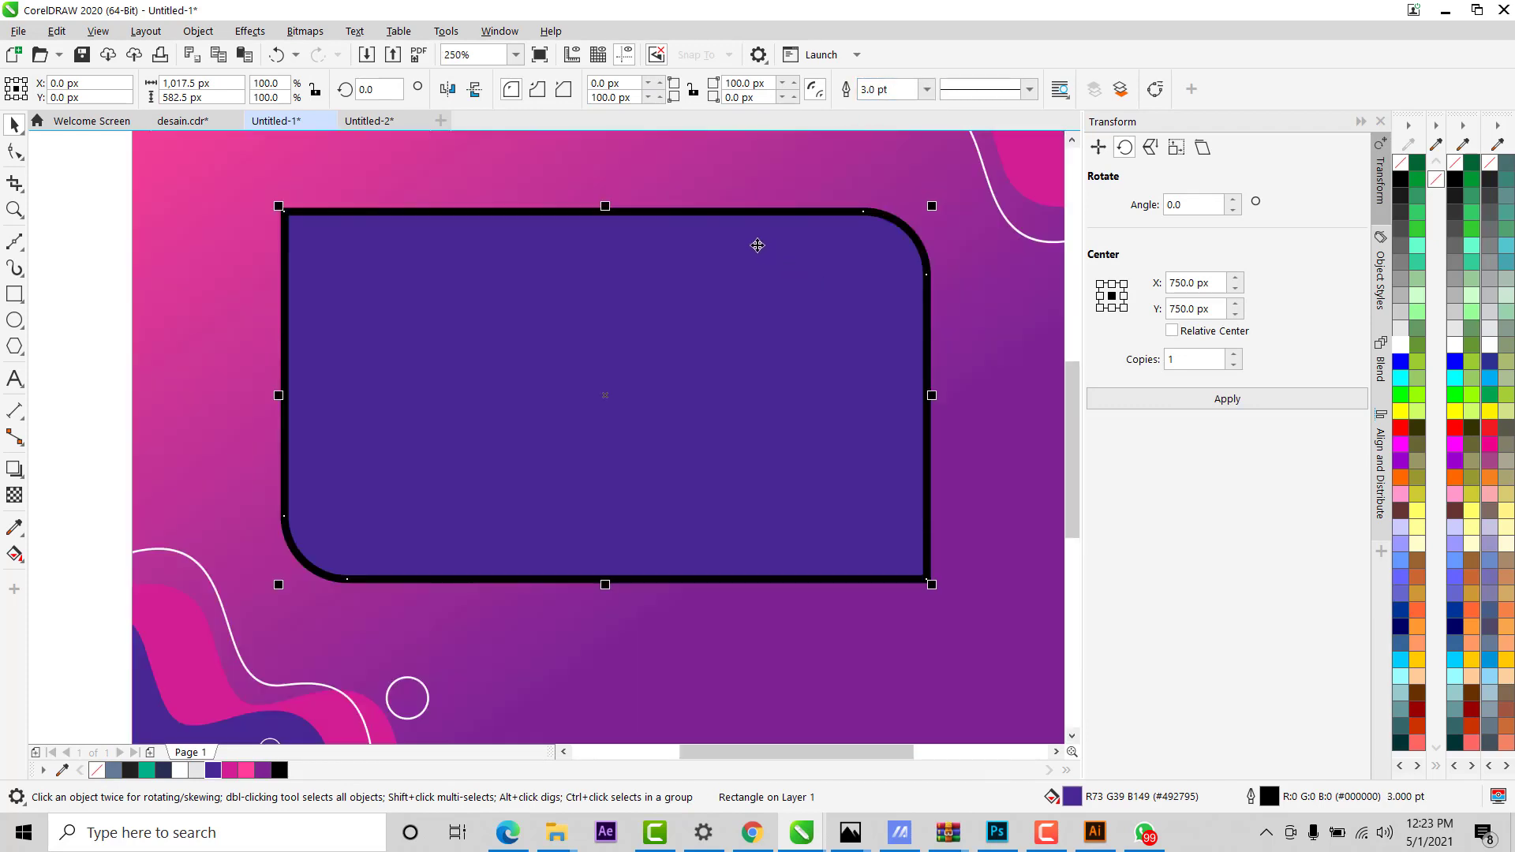
key(ctrl+shift+q)
Try moving the purple rectangle down and right, then undo the move.
scroll(274, 199, up, 5)
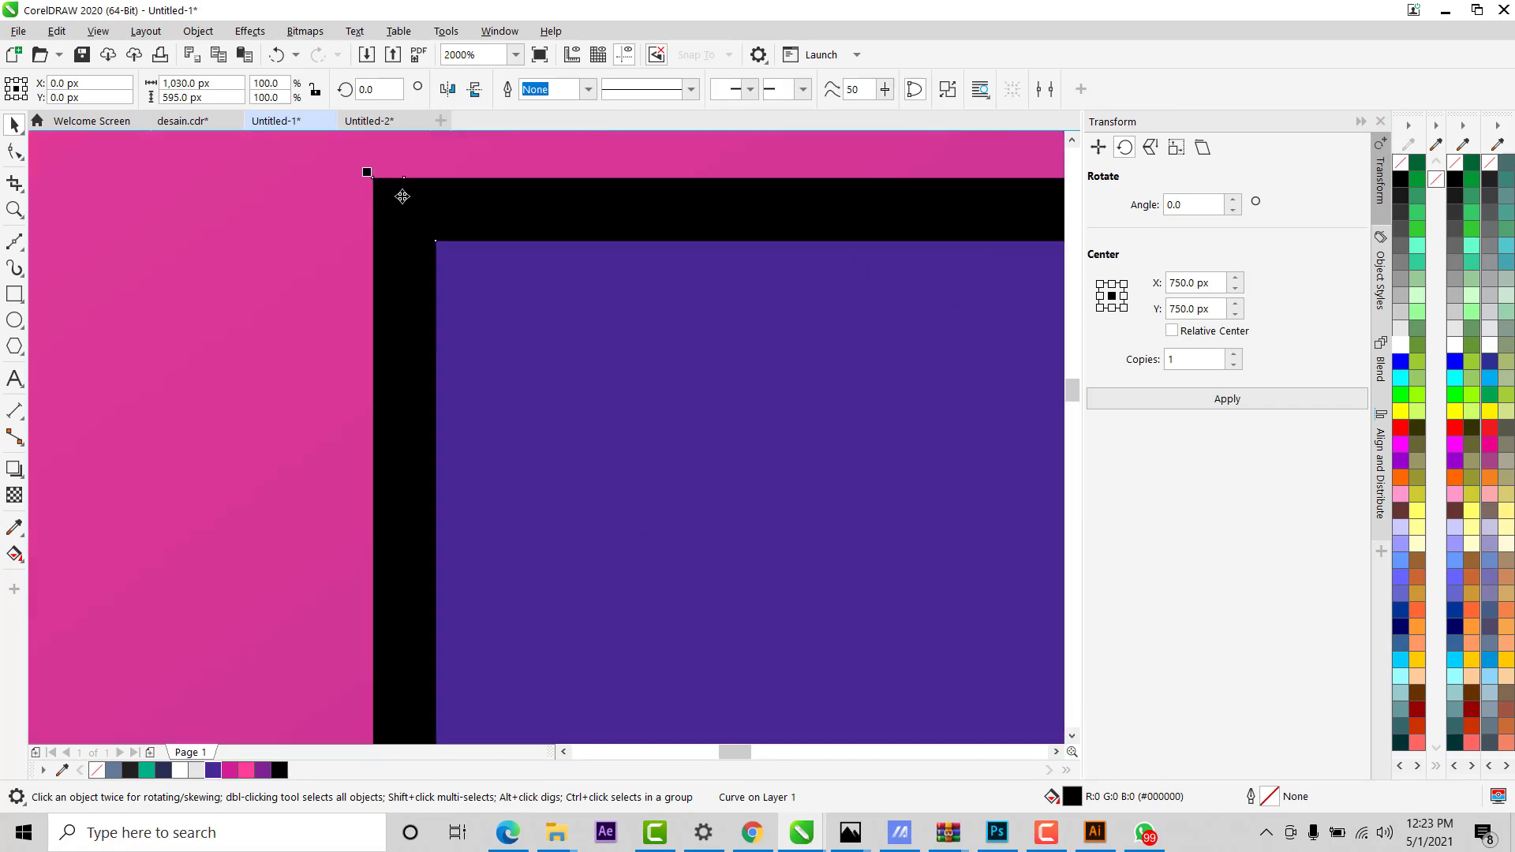
scroll(430, 254, down, 5)
click(238, 224)
scroll(441, 260, up, 5)
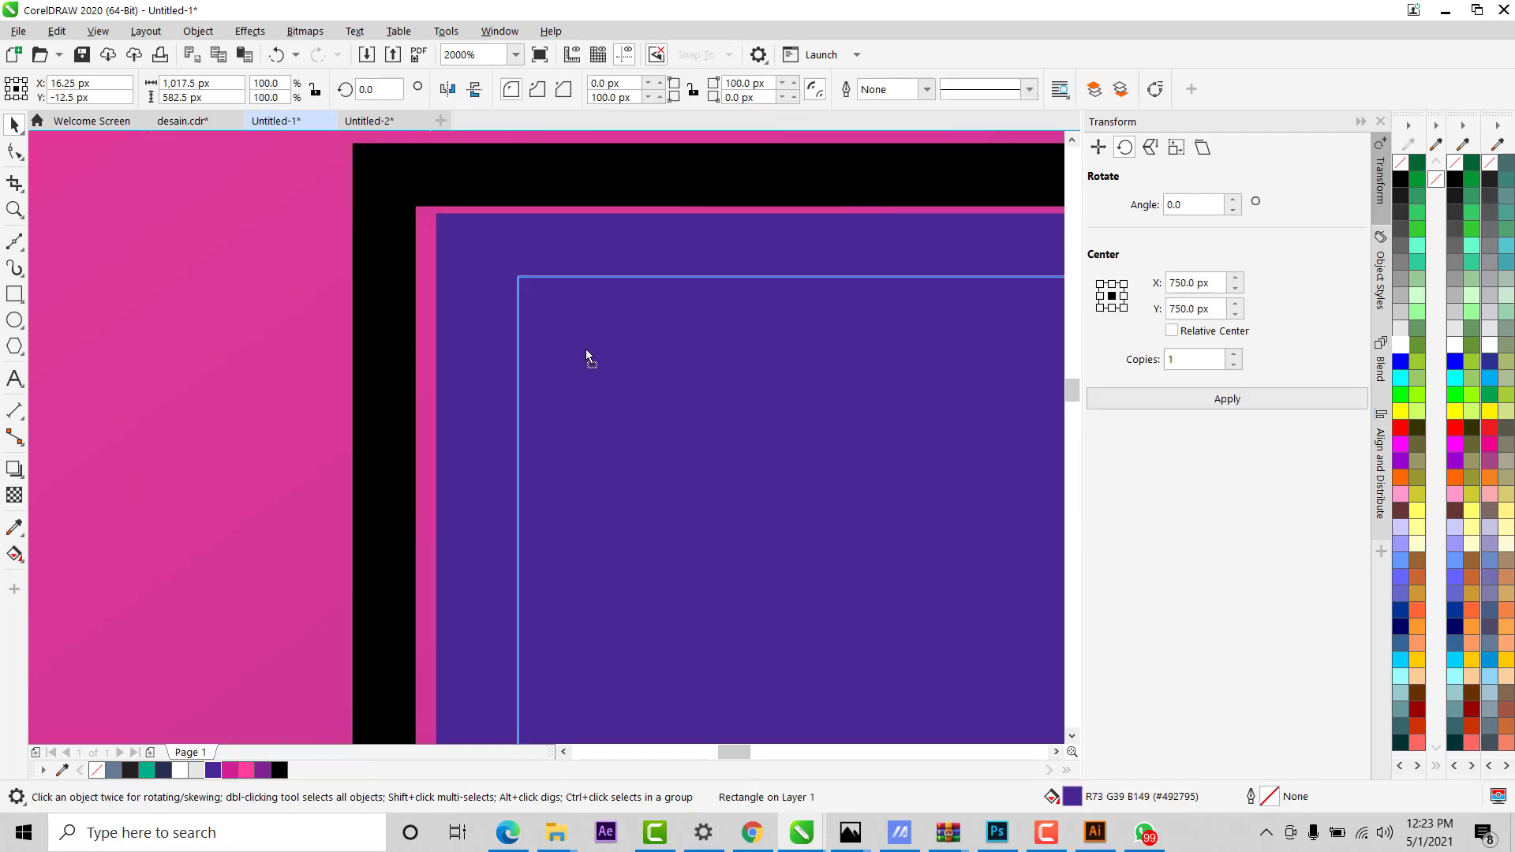
drag(429, 291, 580, 385)
scroll(513, 282, down, 5)
scroll(556, 293, down, 2)
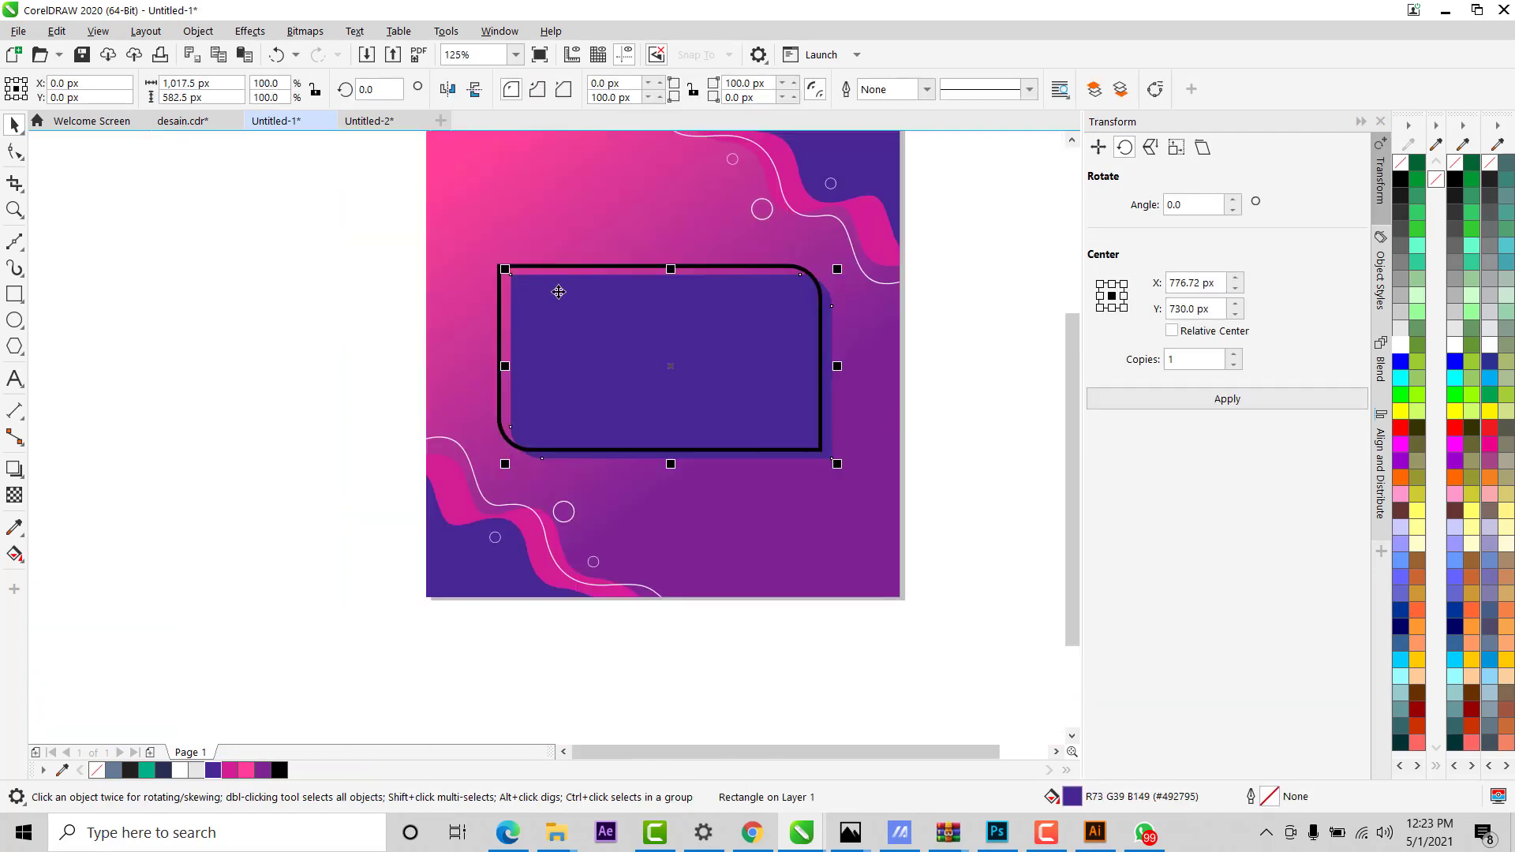
scroll(558, 292, up, 3)
key(ctrl+z)
Make the converted outline frame white.
scroll(450, 240, down, 5)
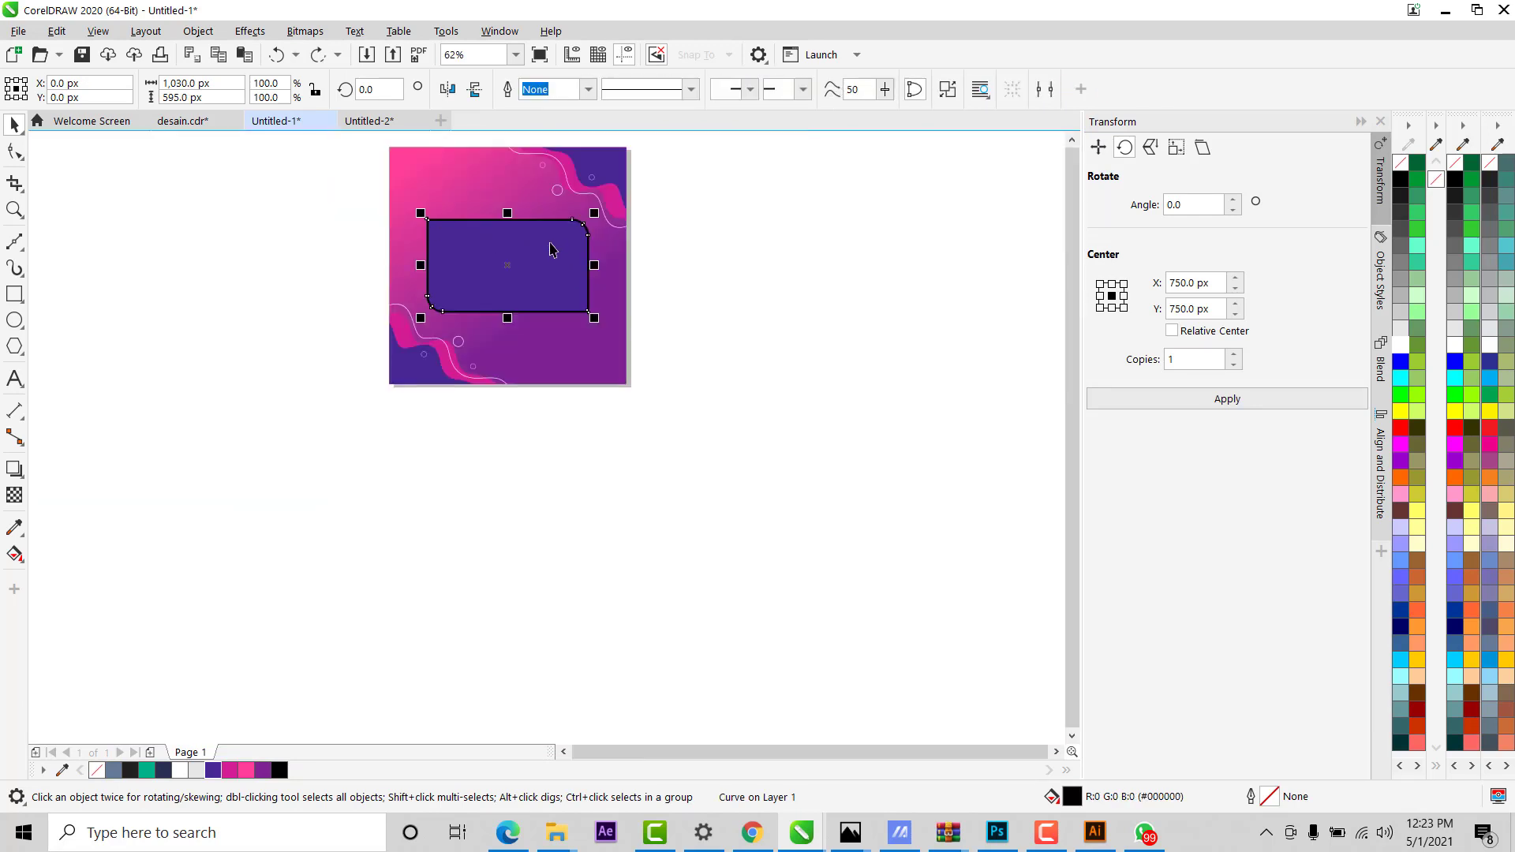
scroll(607, 237, up, 4)
scroll(525, 210, up, 4)
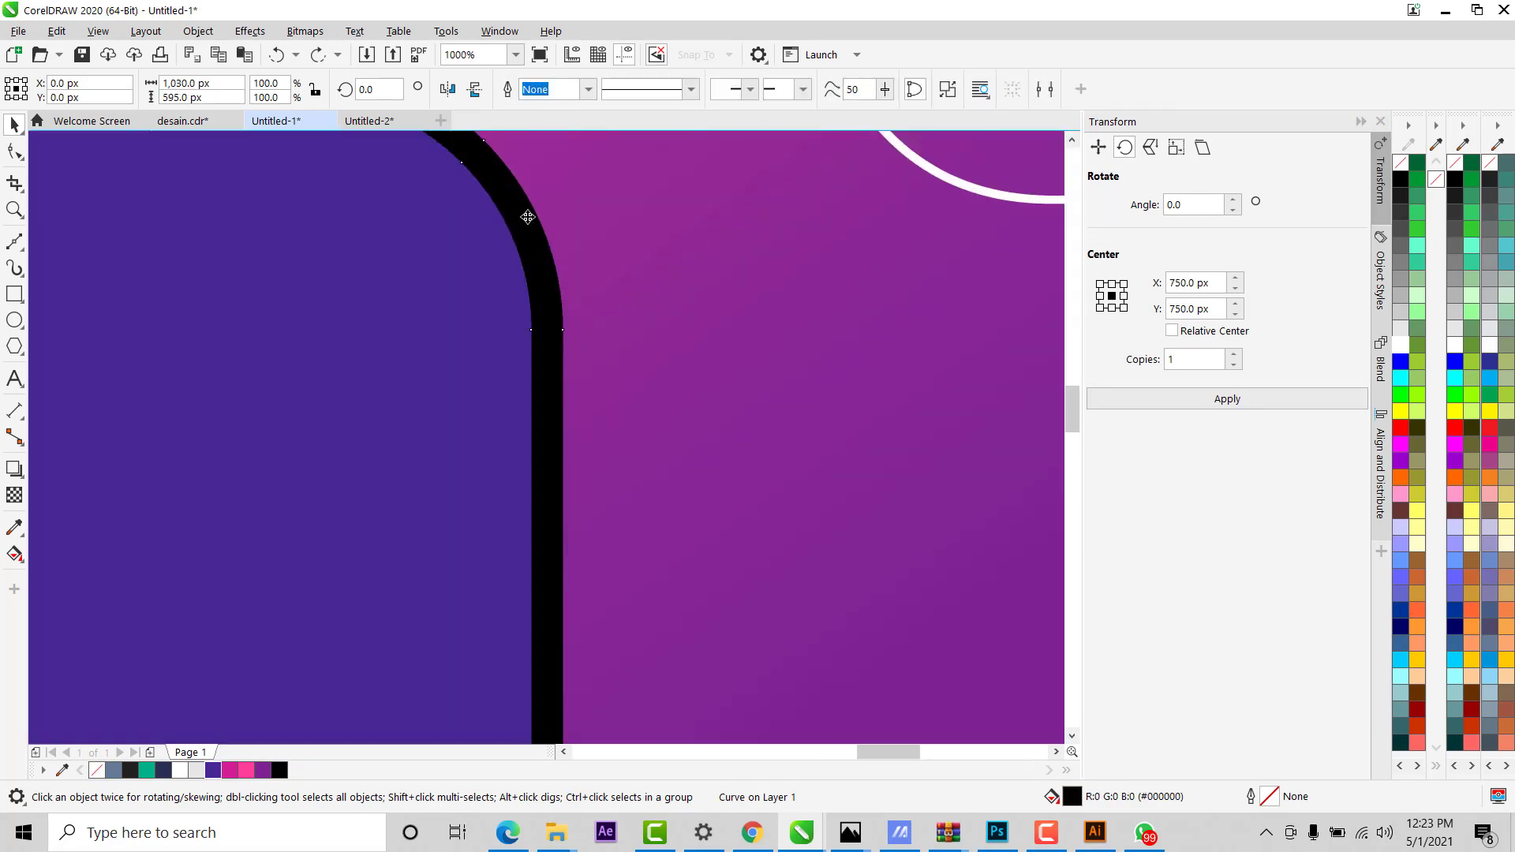
right_click(1400, 348)
scroll(624, 324, down, 3)
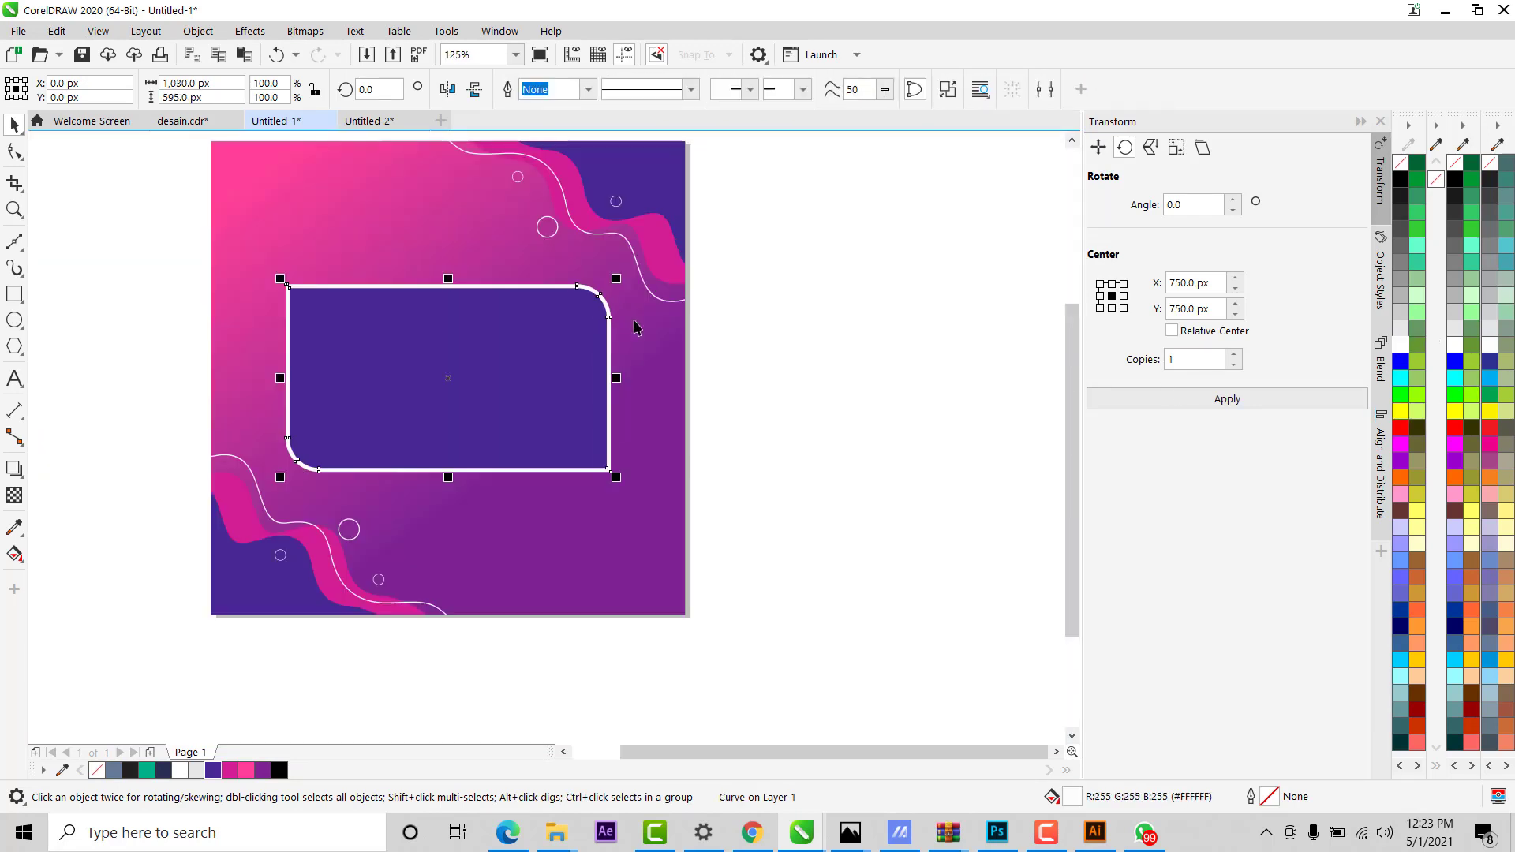
click(817, 375)
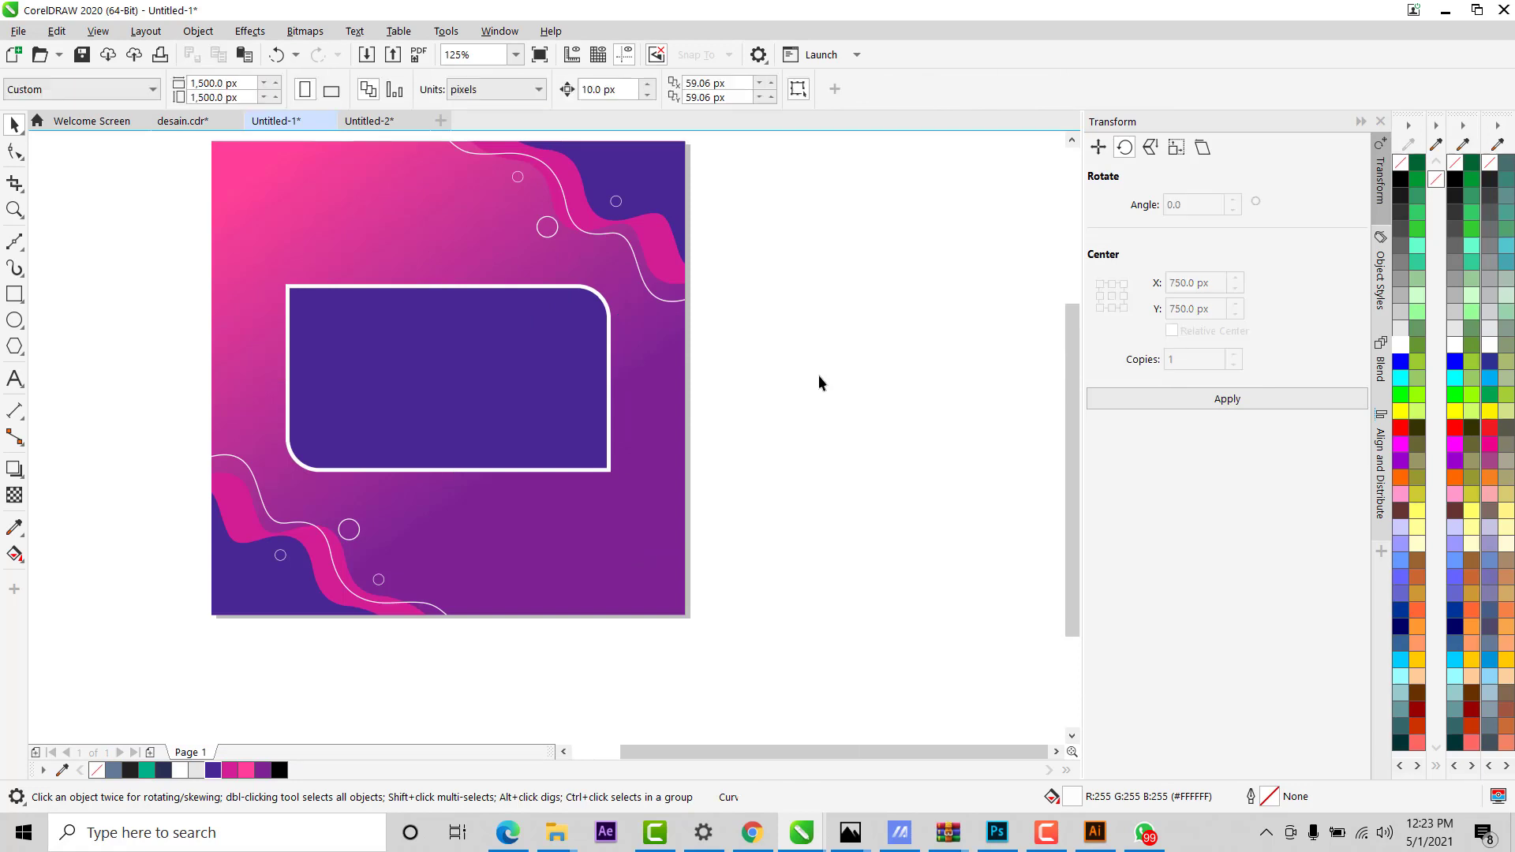
Undo the rectangle's last small move and fill it a lighter purple.
click(390, 342)
key(ctrl+z)
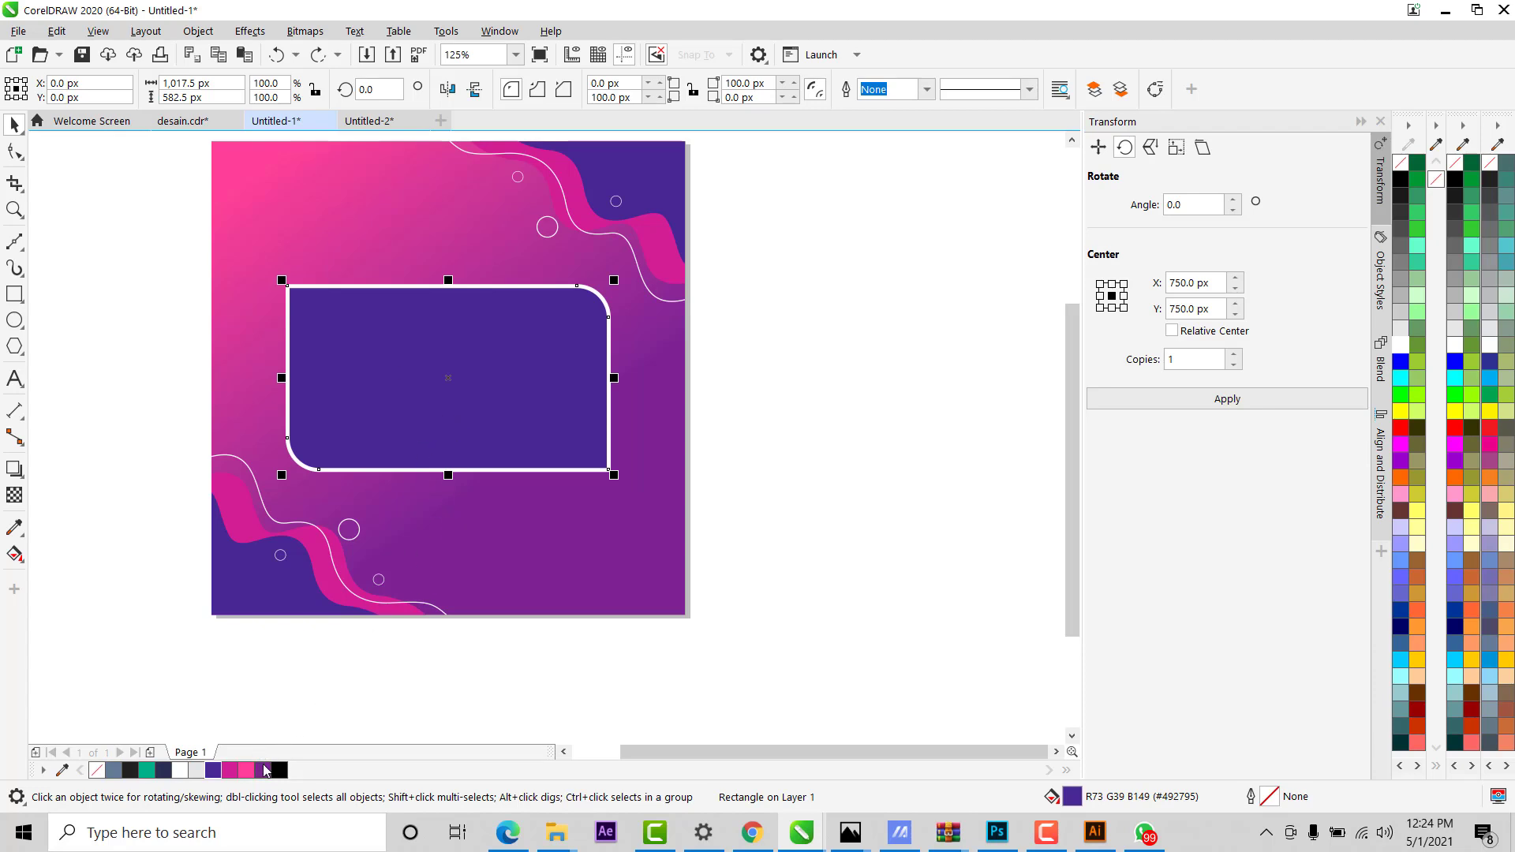
click(265, 770)
scroll(521, 369, down, 3)
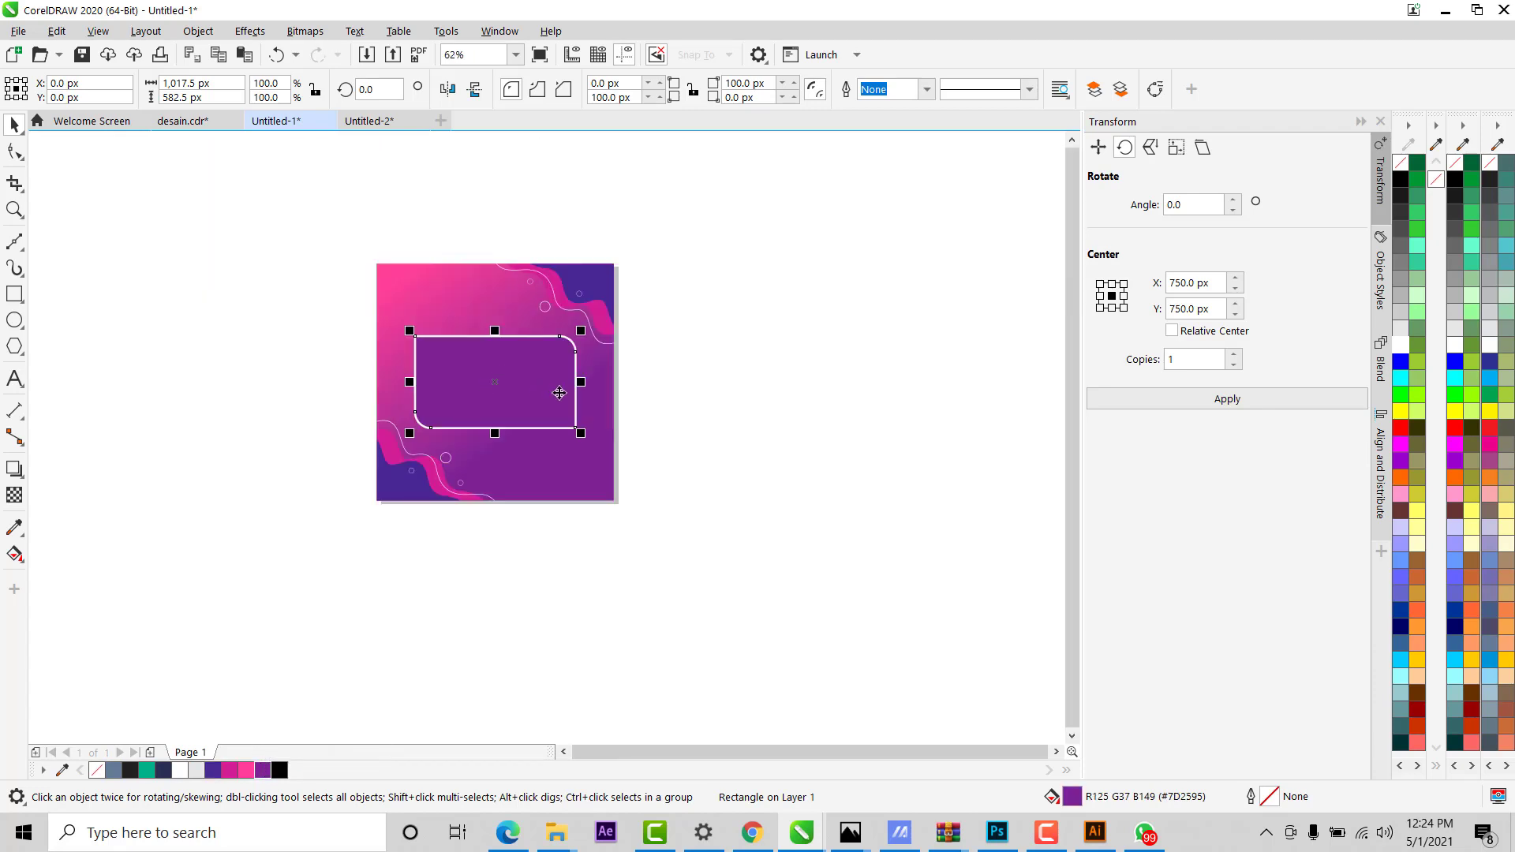
scroll(600, 378, up, 2)
scroll(631, 379, up, 1)
scroll(705, 410, down, 2)
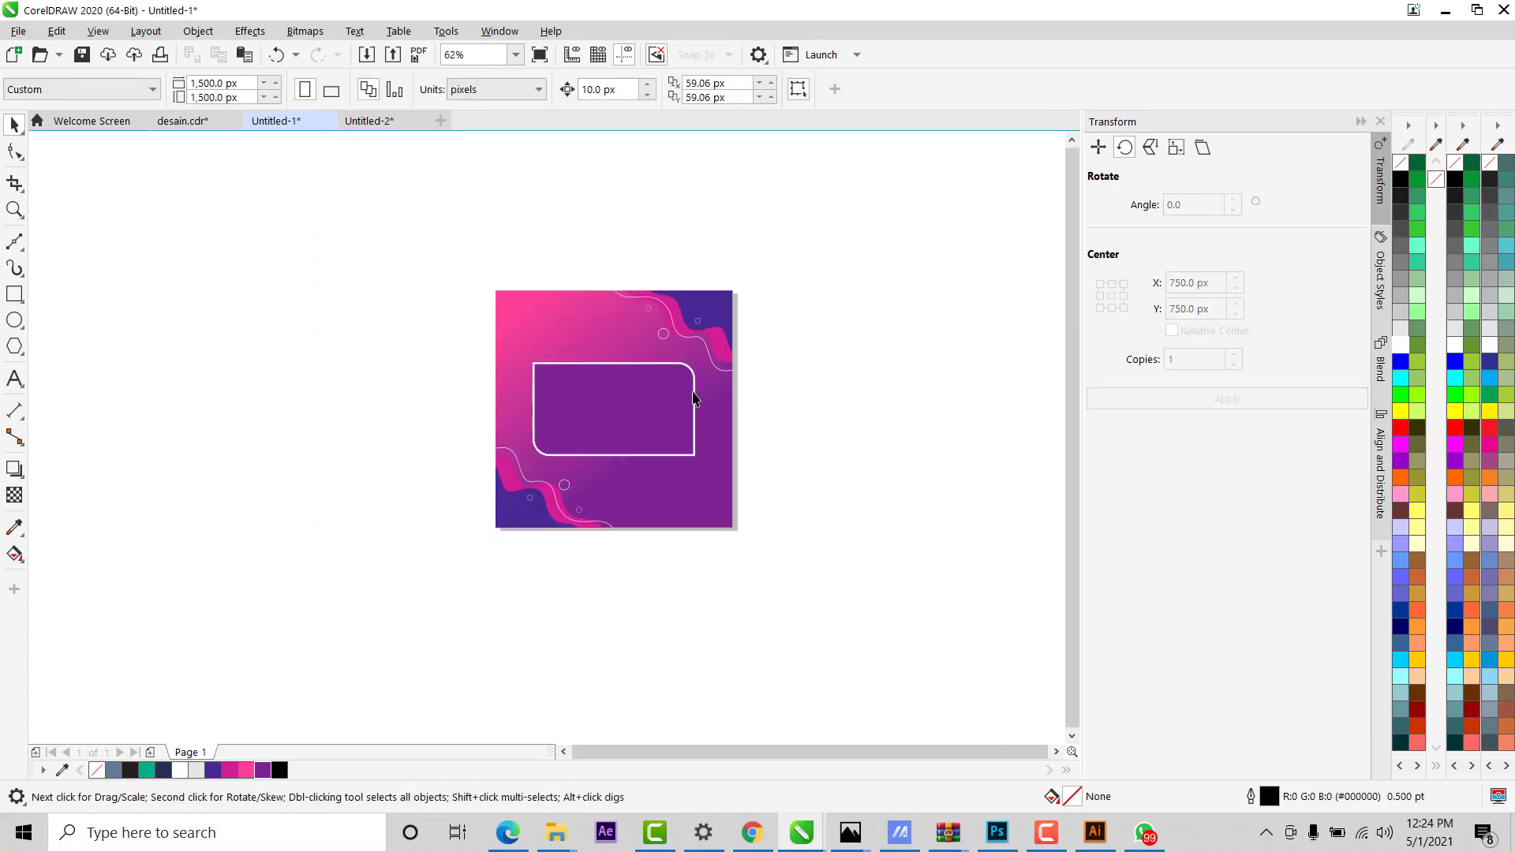
scroll(694, 399, up, 5)
scroll(670, 332, down, 3)
scroll(545, 315, up, 2)
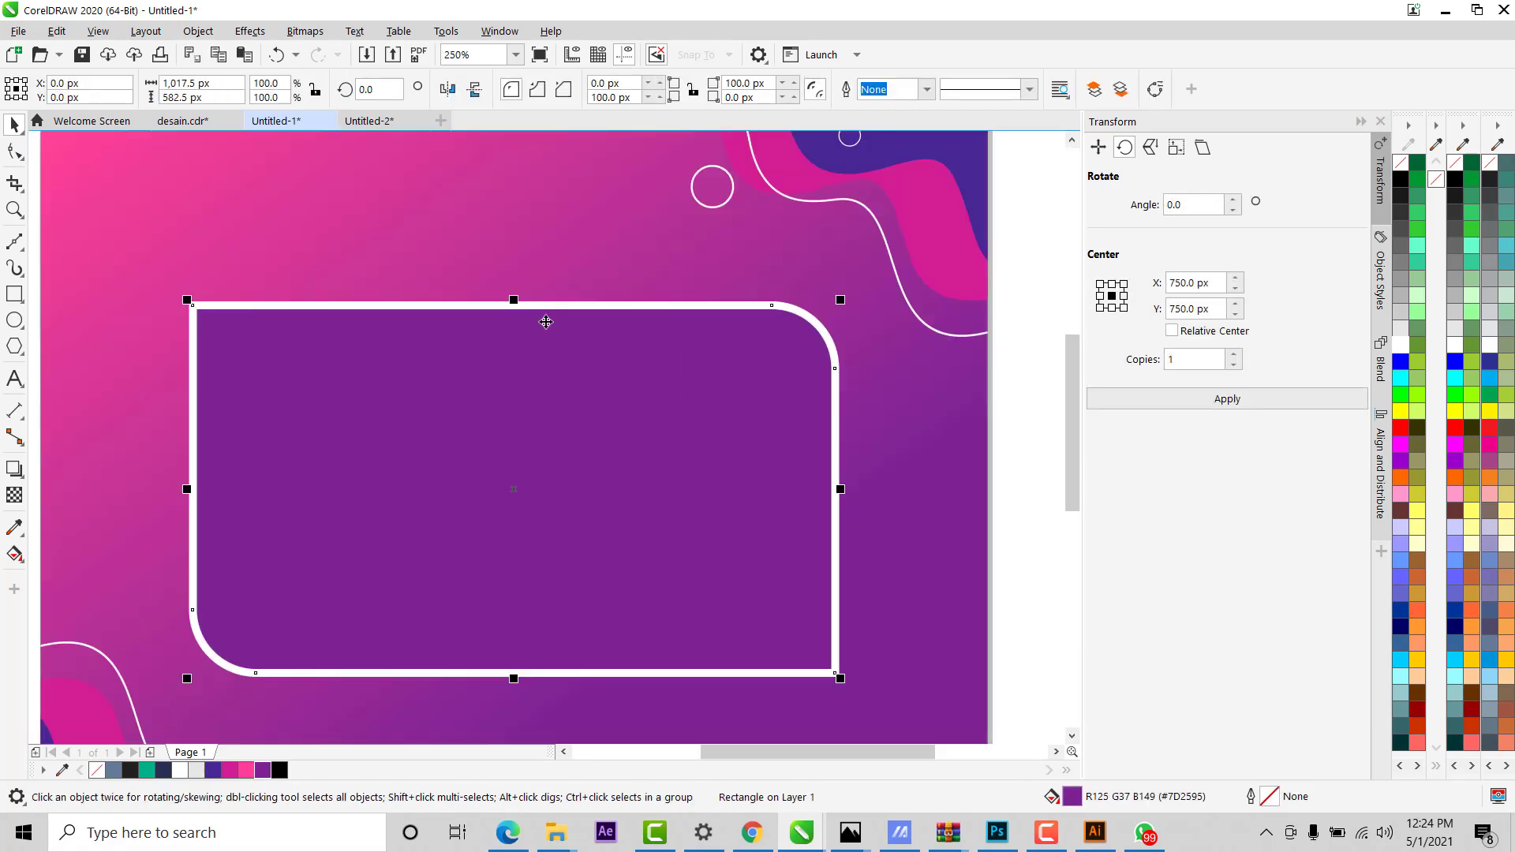
Duplicate the rectangle, offset the copy up-right and fill it pink #FE4096.
key(Escape)
drag(487, 384, 519, 351)
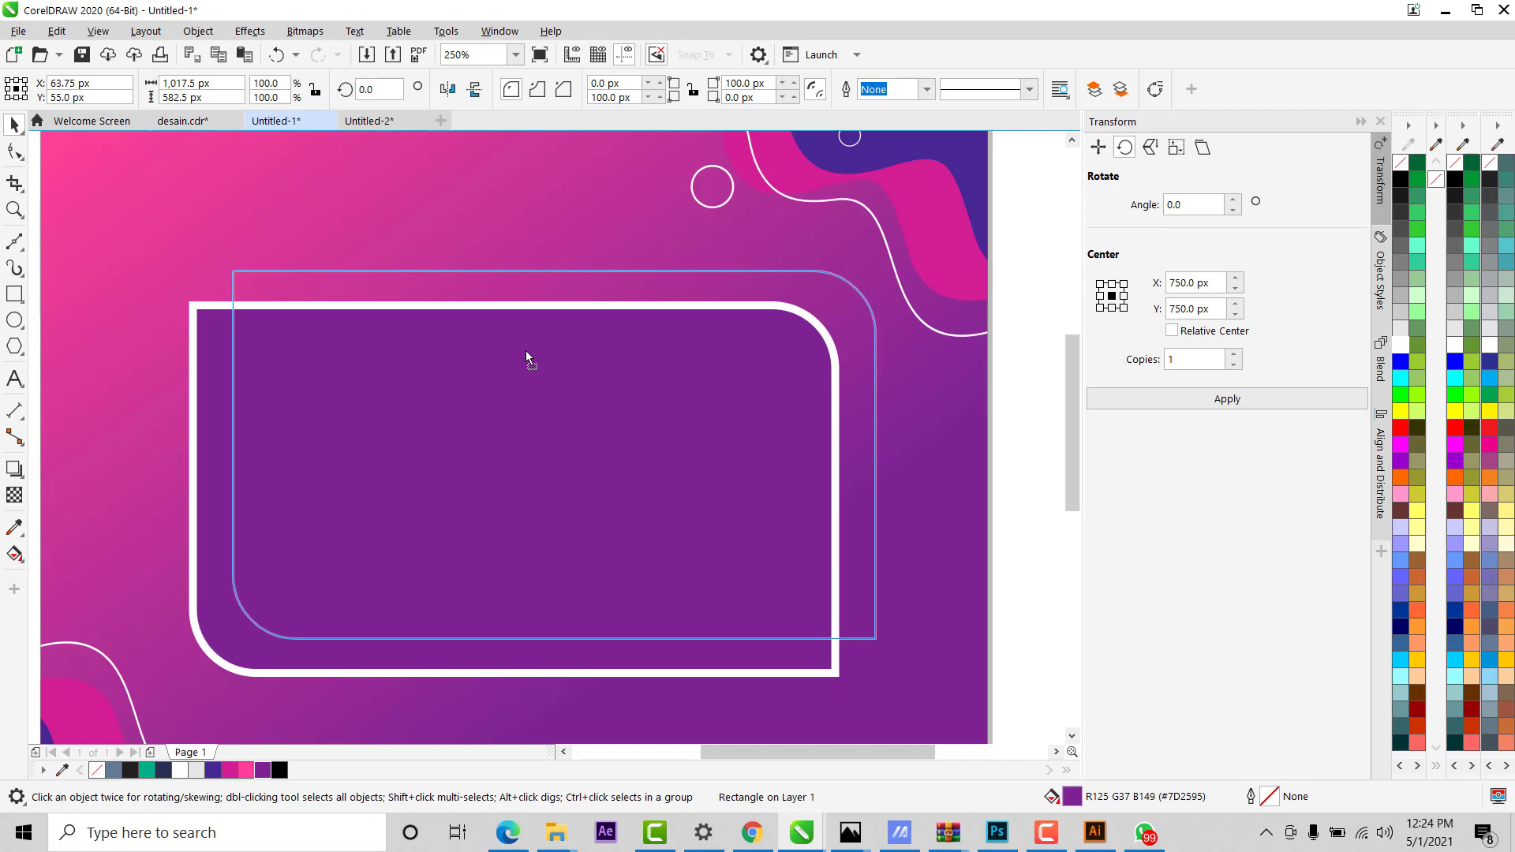
drag(519, 351, 516, 355)
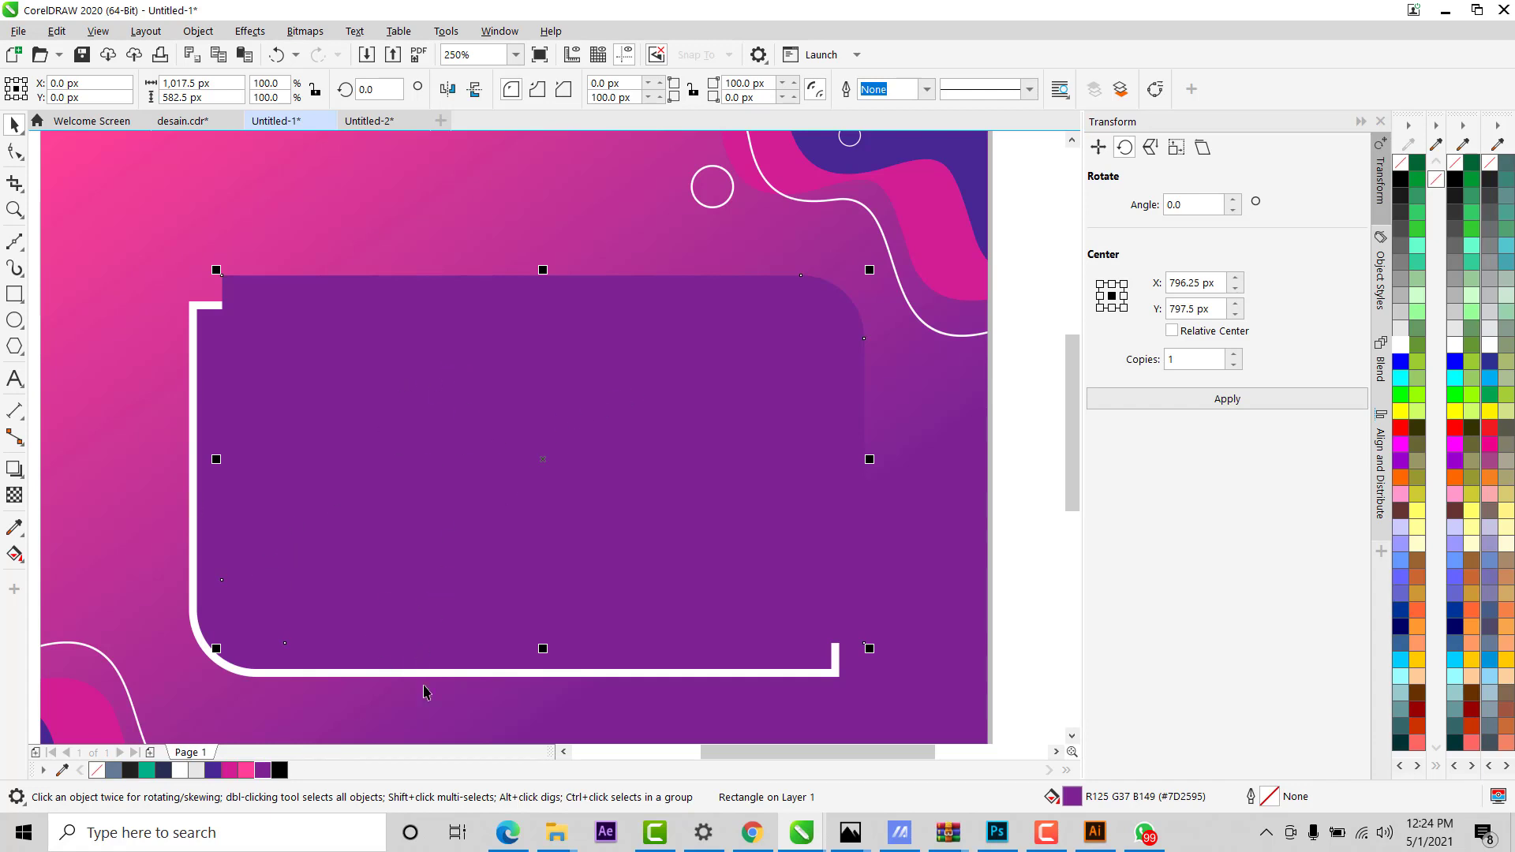
click(245, 771)
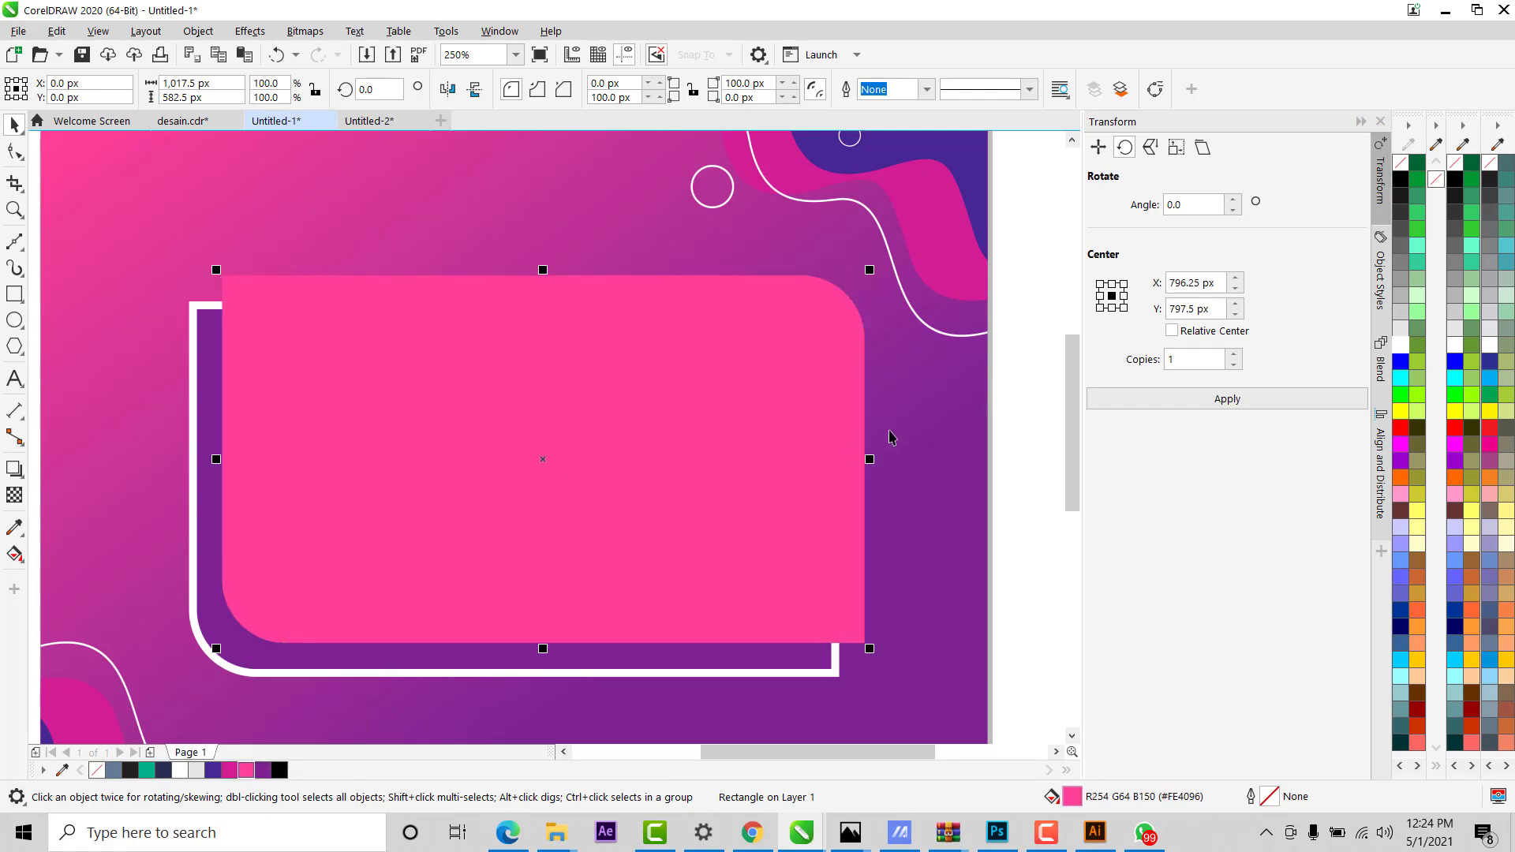
scroll(816, 402, down, 3)
scroll(828, 415, up, 3)
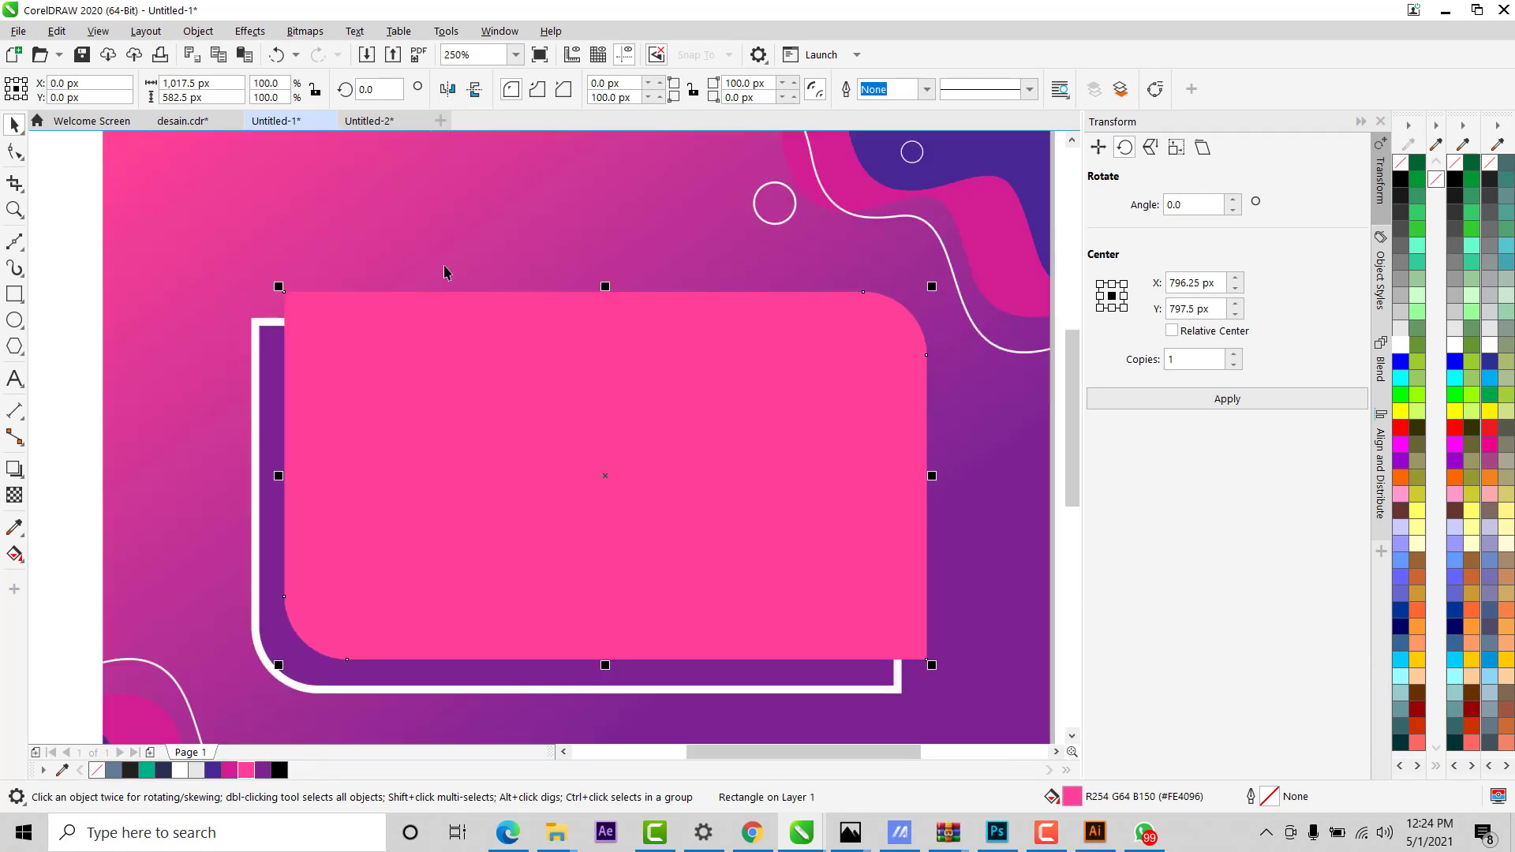
scroll(628, 355, down, 3)
scroll(636, 360, up, 3)
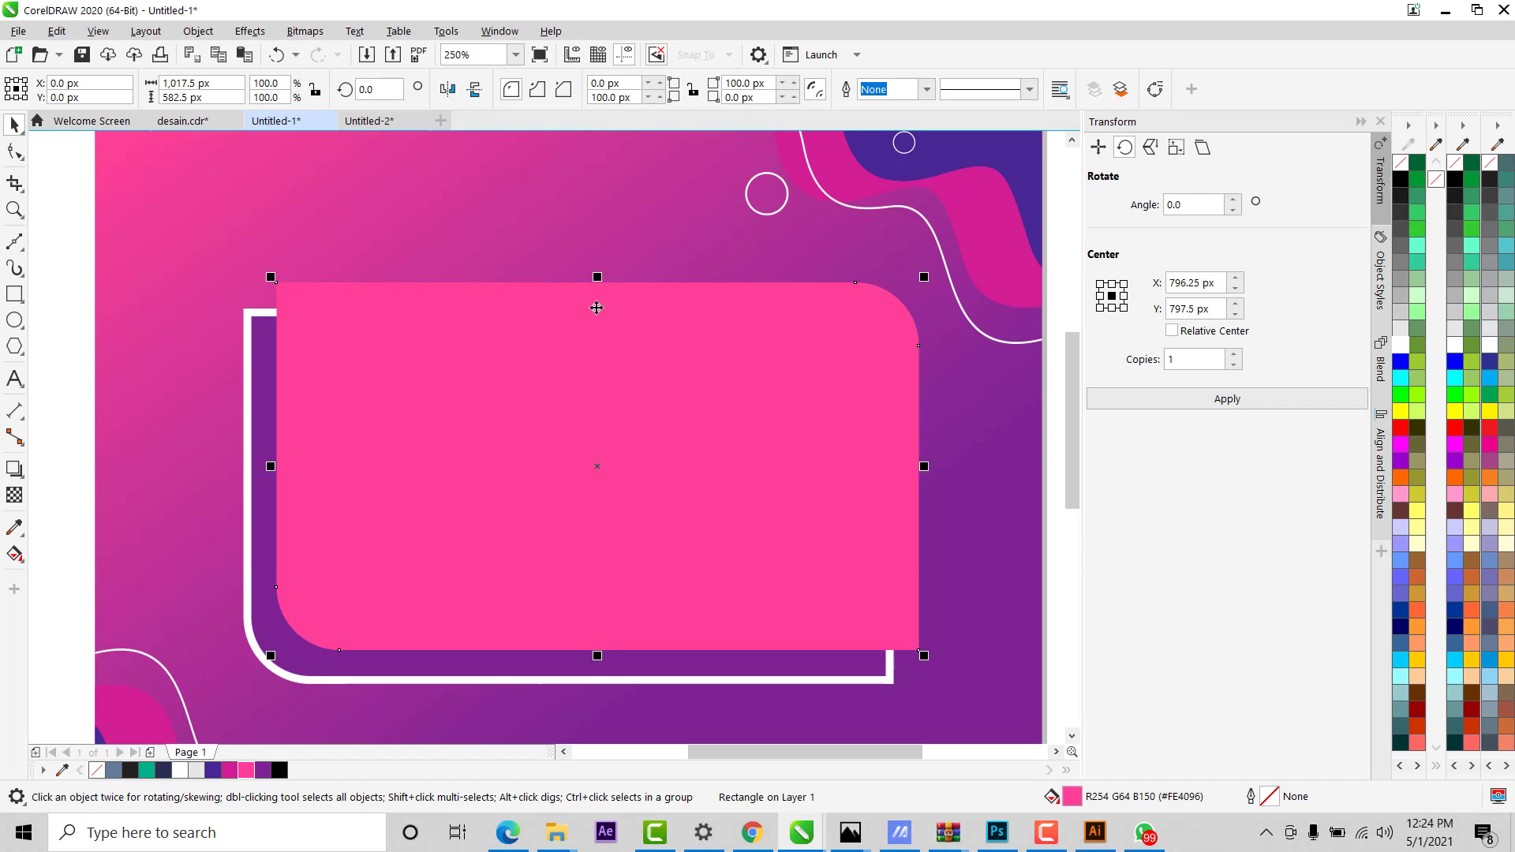
Send the pink copy behind the frame and purple panel, then check the arrangement.
key(ctrl+z)
scroll(669, 287, down, 3)
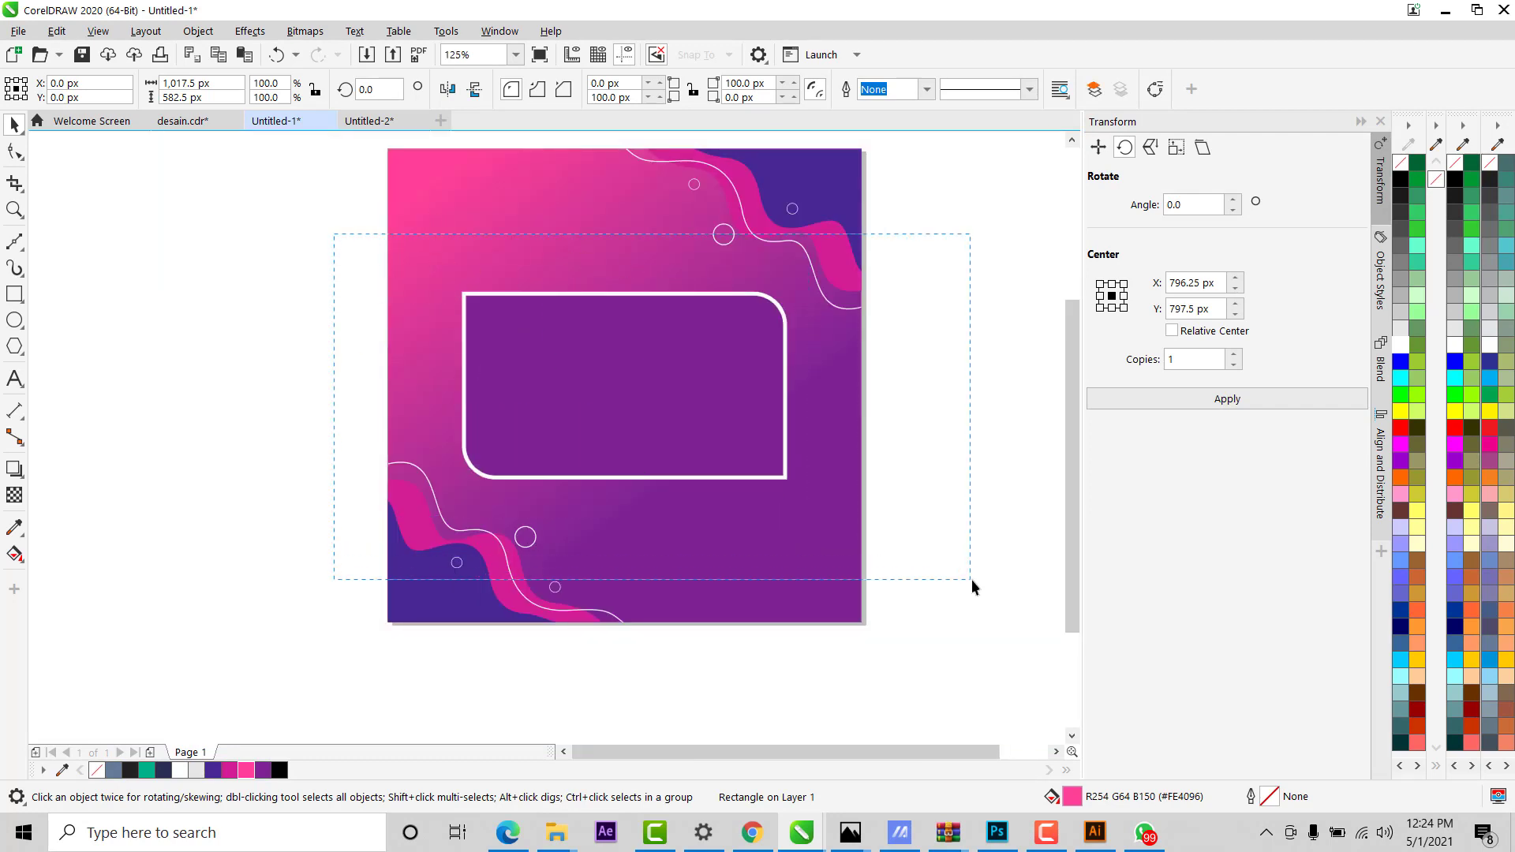
drag(336, 238, 973, 579)
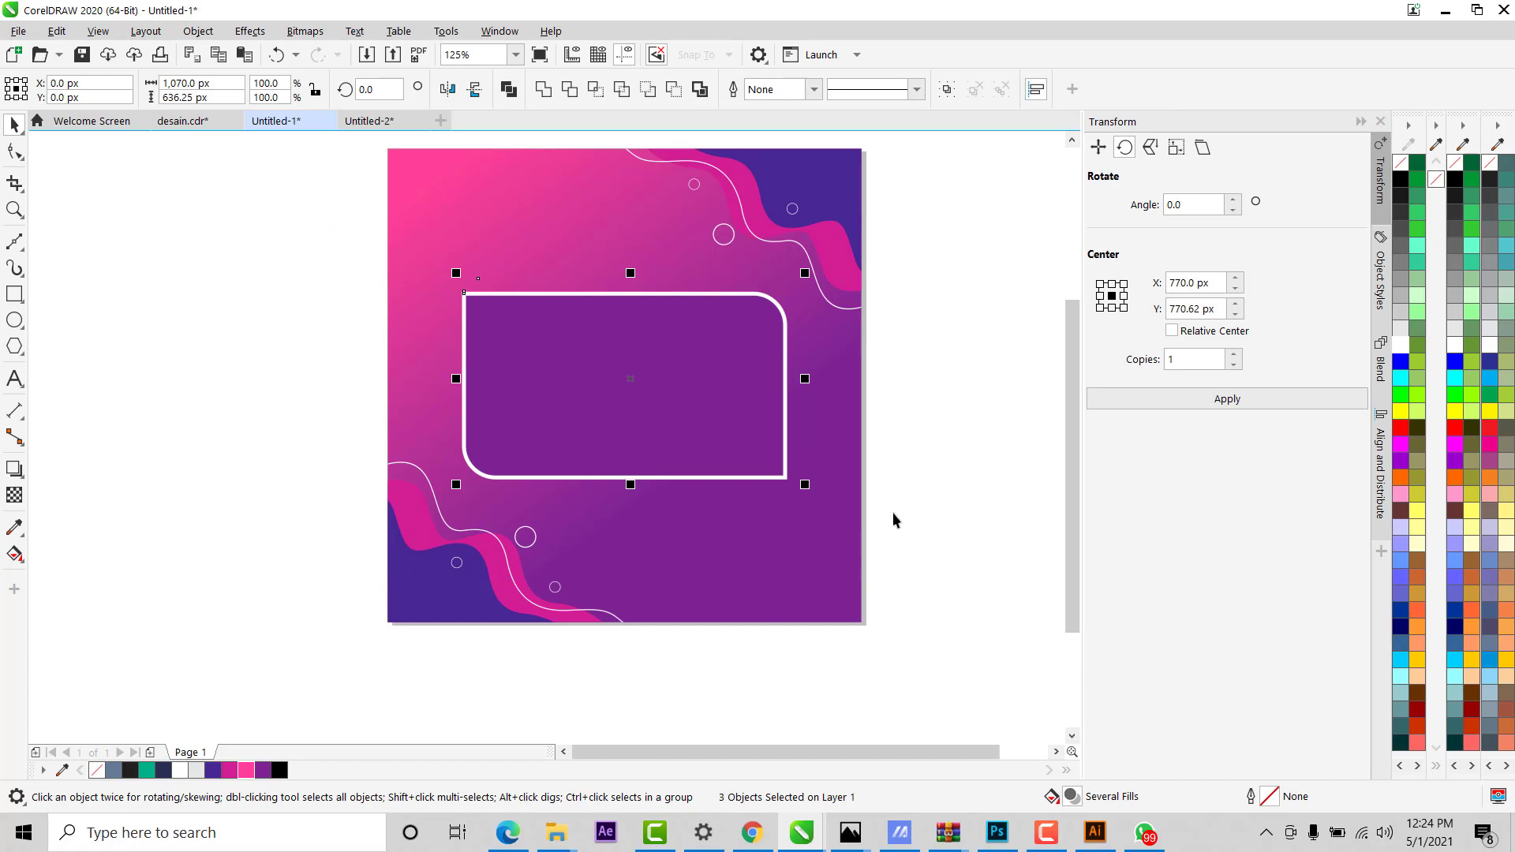
click(887, 448)
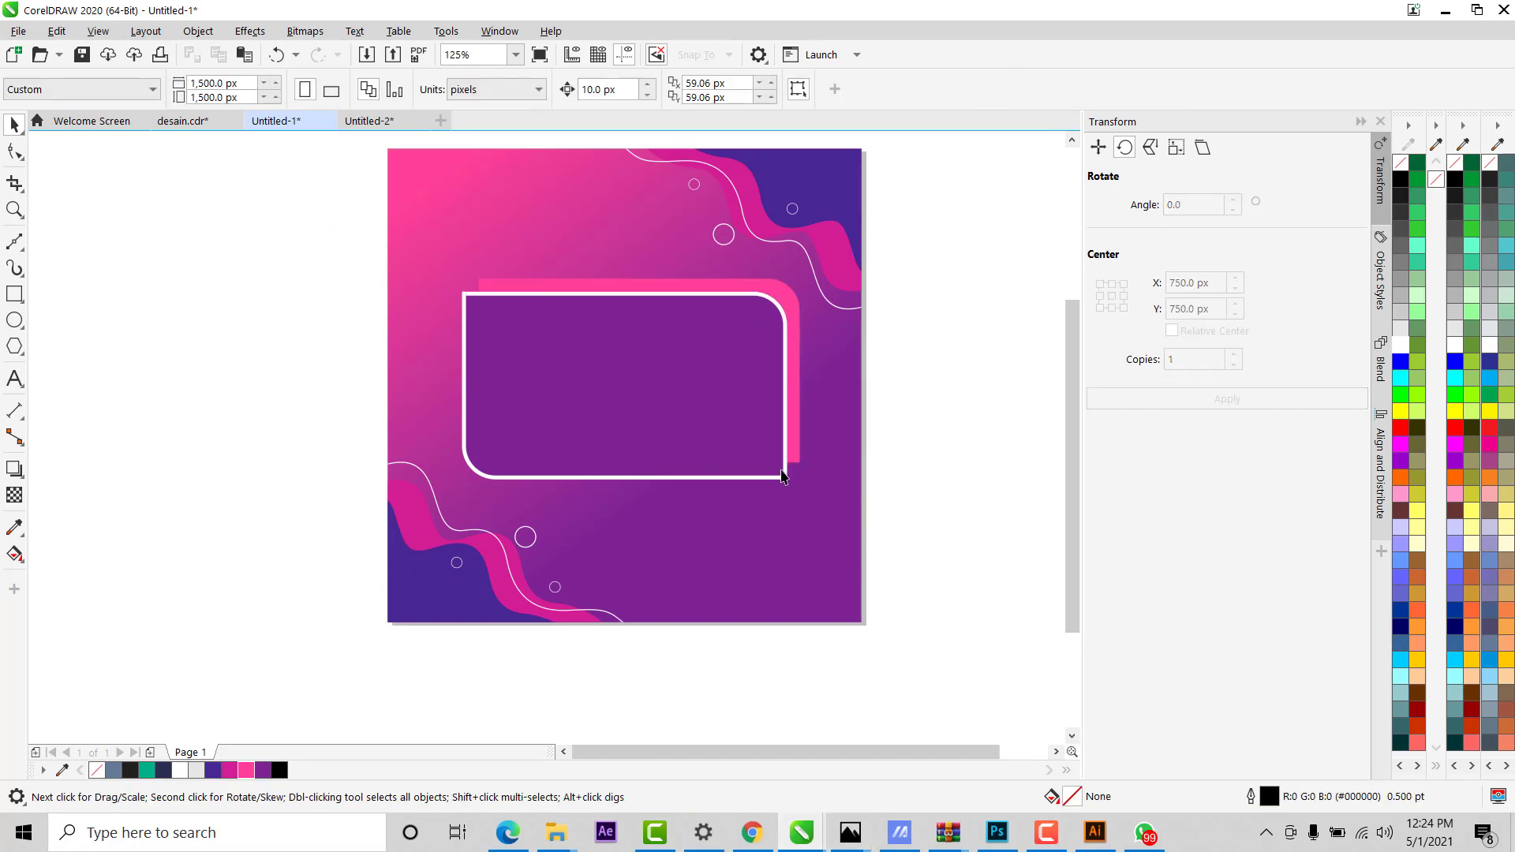
scroll(662, 462, down, 2)
scroll(643, 450, up, 2)
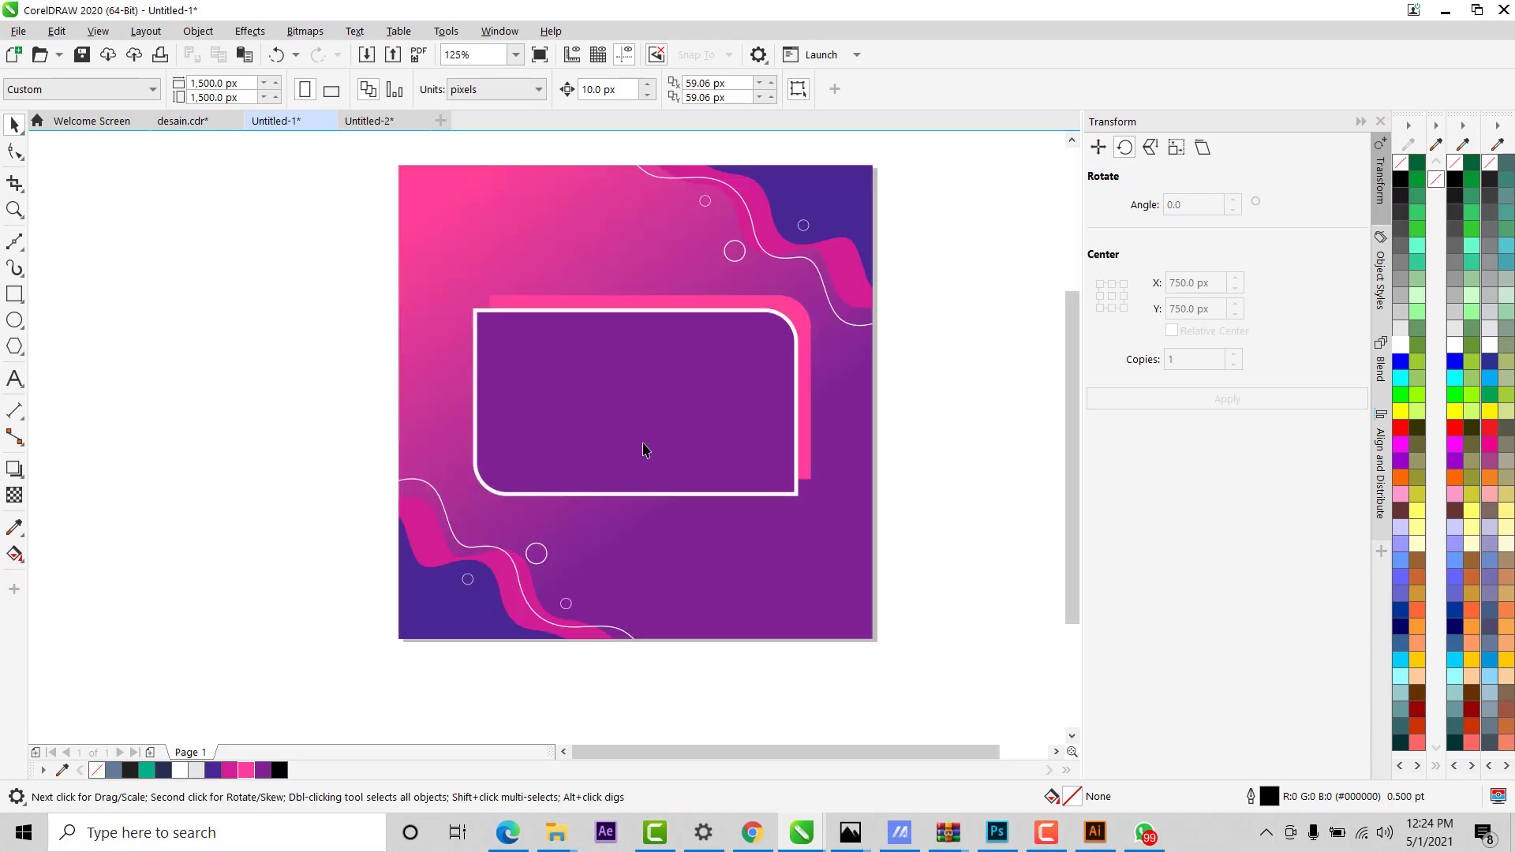
Type two-line 'SUPER SALE' left of the page and set it in Arial Black.
click(15, 378)
click(233, 418)
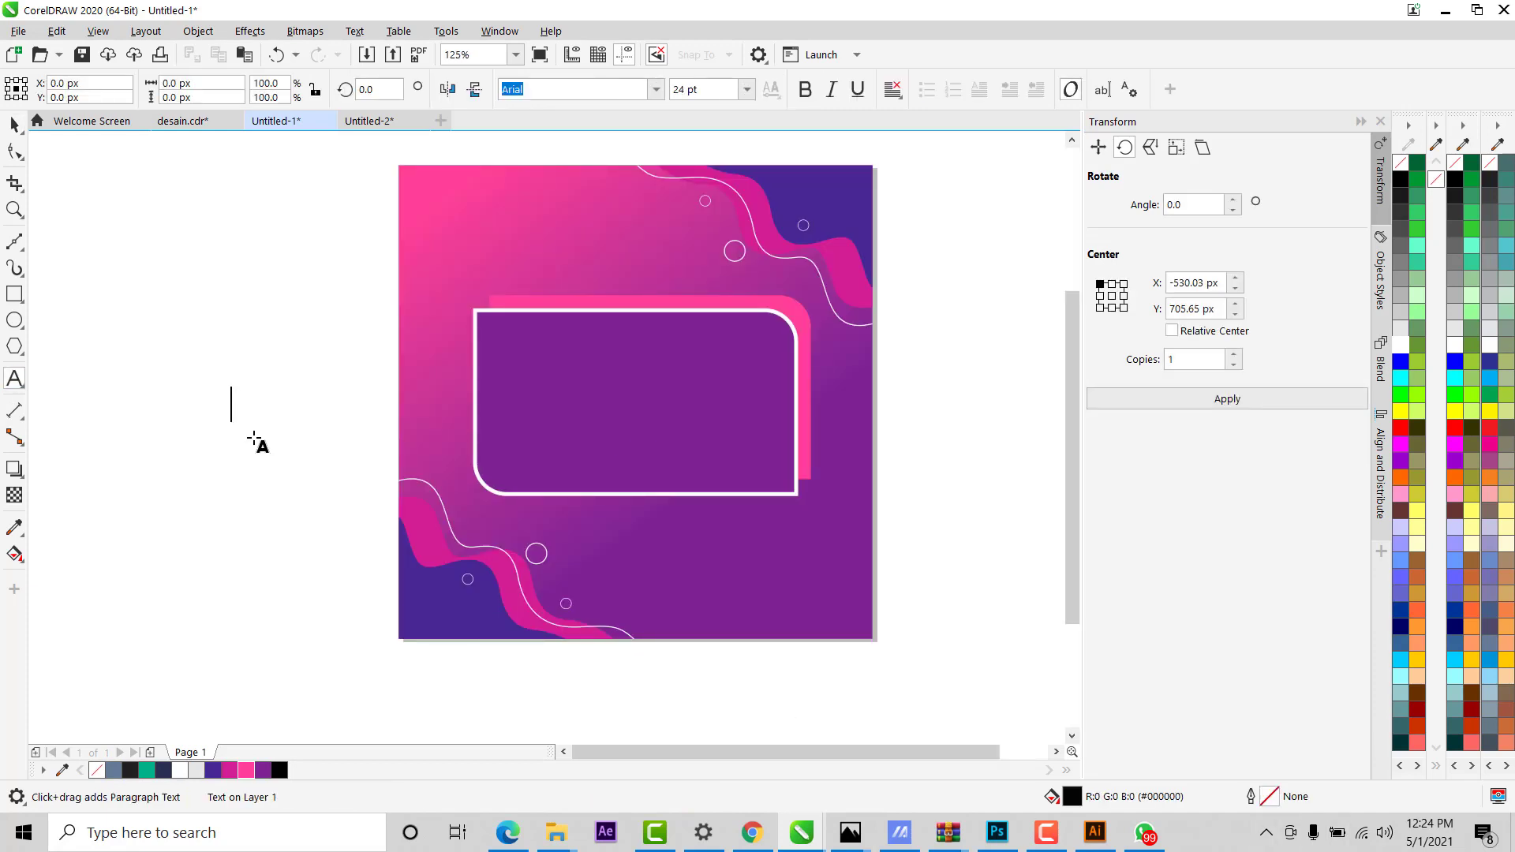
text(SUPER )
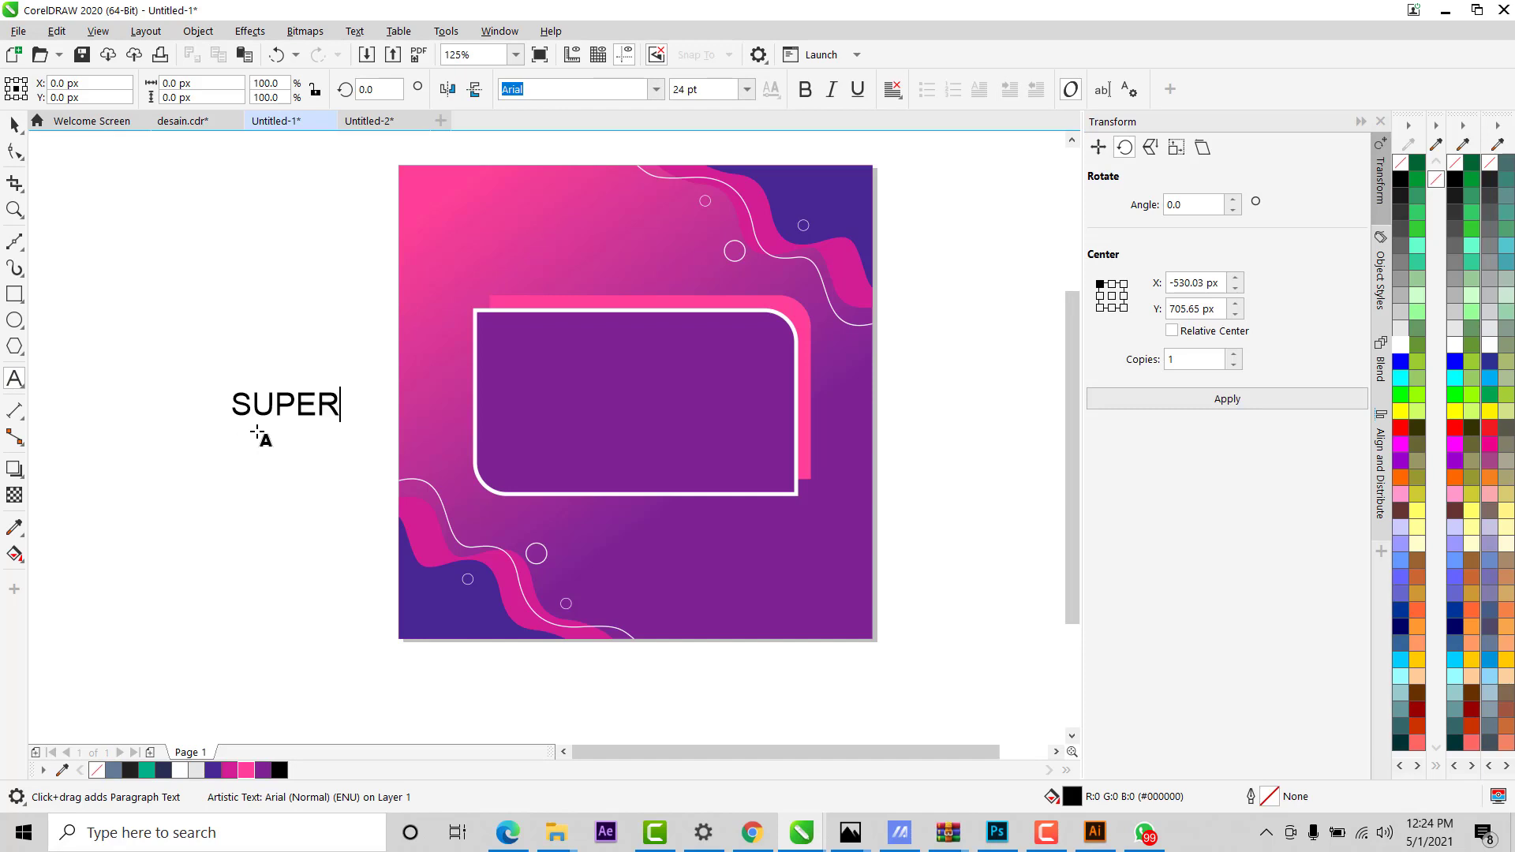
text(SALE)
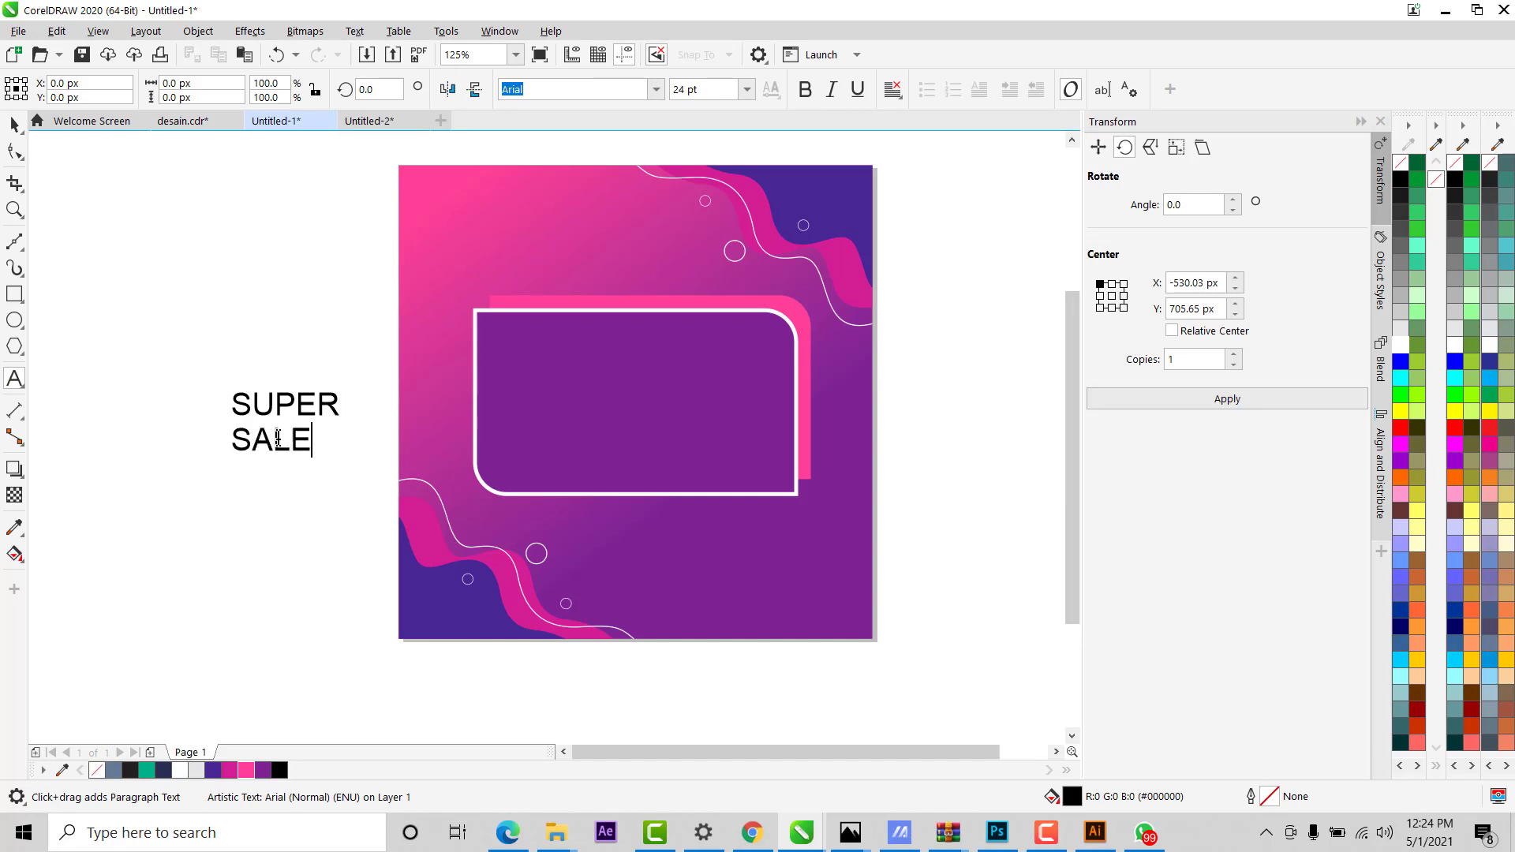
key(ctrl+a)
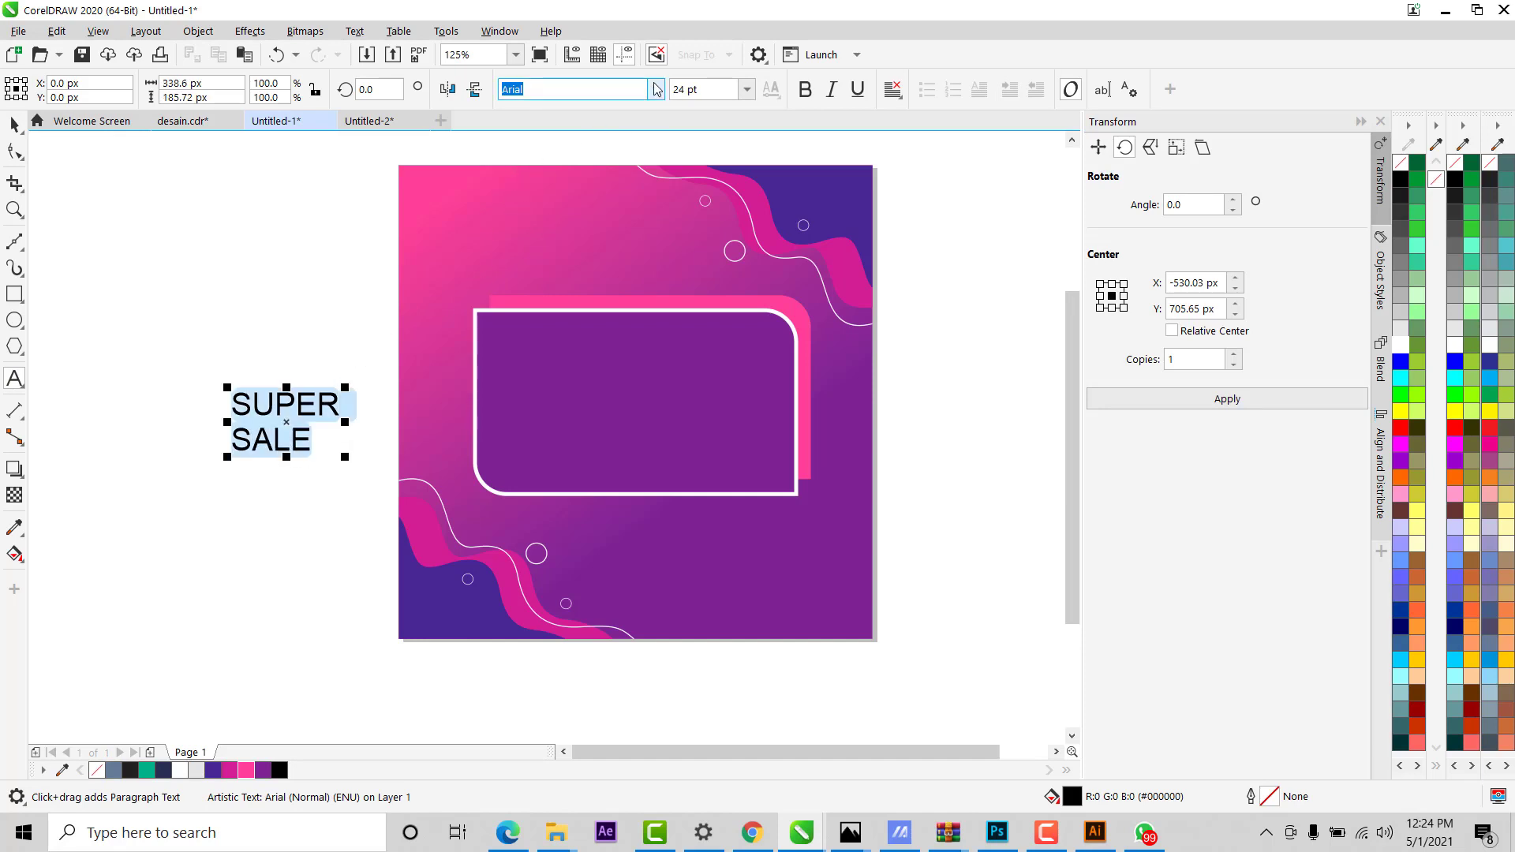
click(656, 89)
click(657, 172)
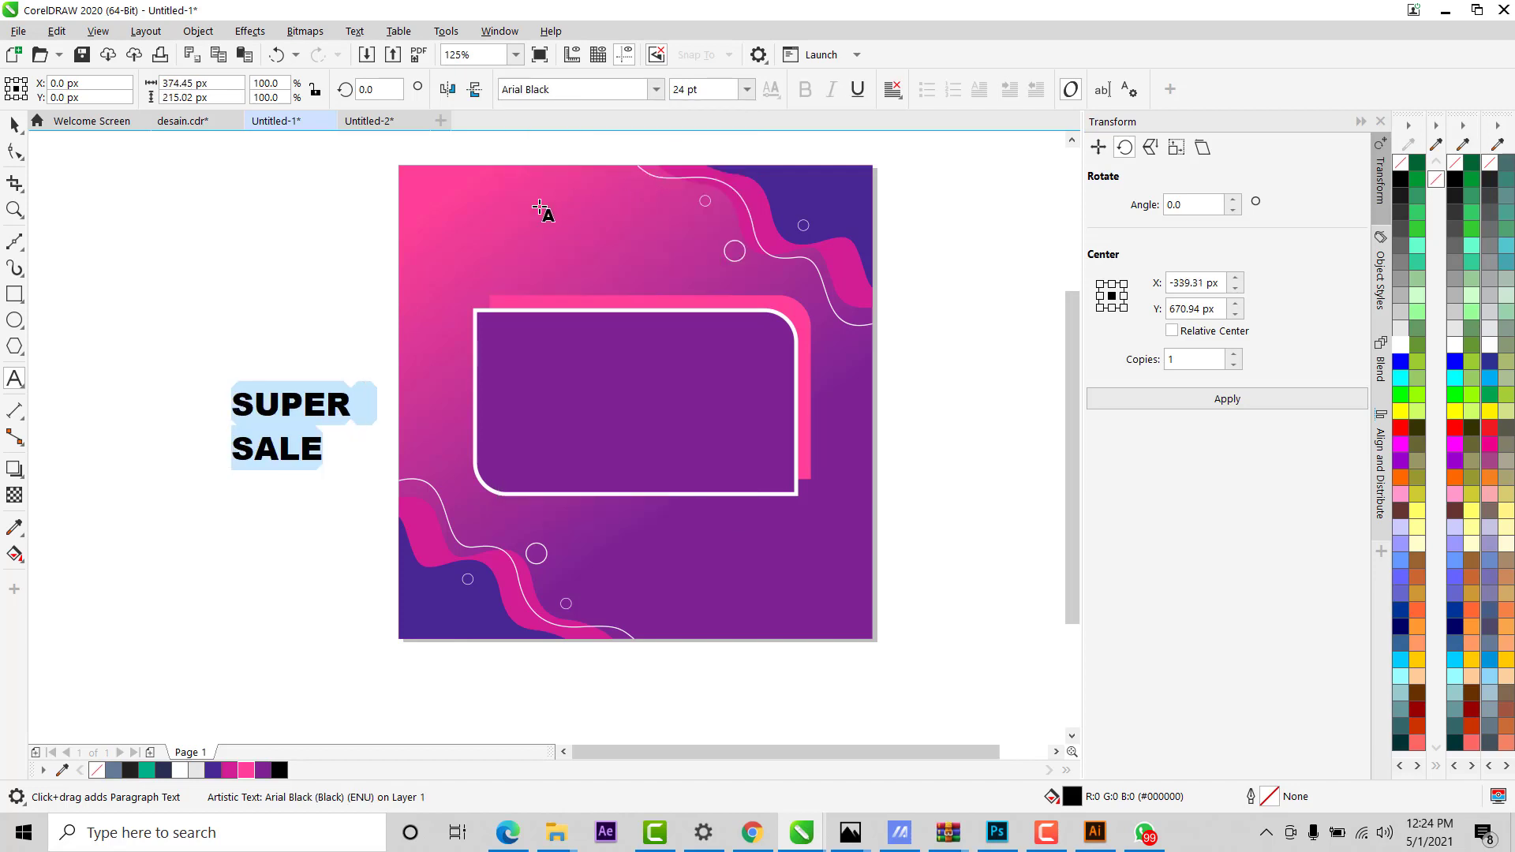
click(14, 124)
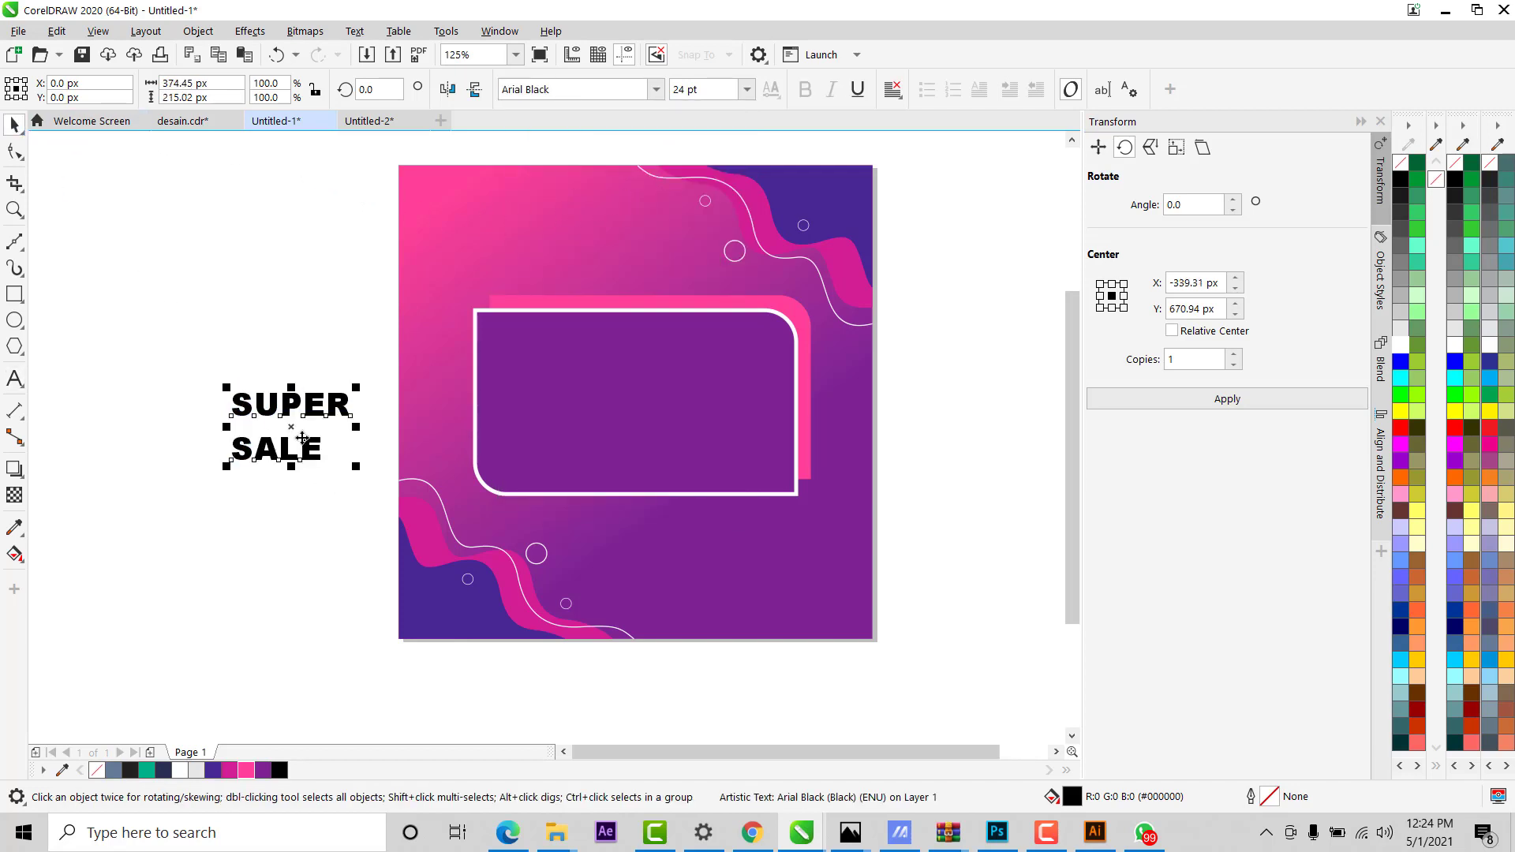
Move the SUPER SALE text into the purple box and enlarge it to roughly double.
drag(285, 411, 646, 400)
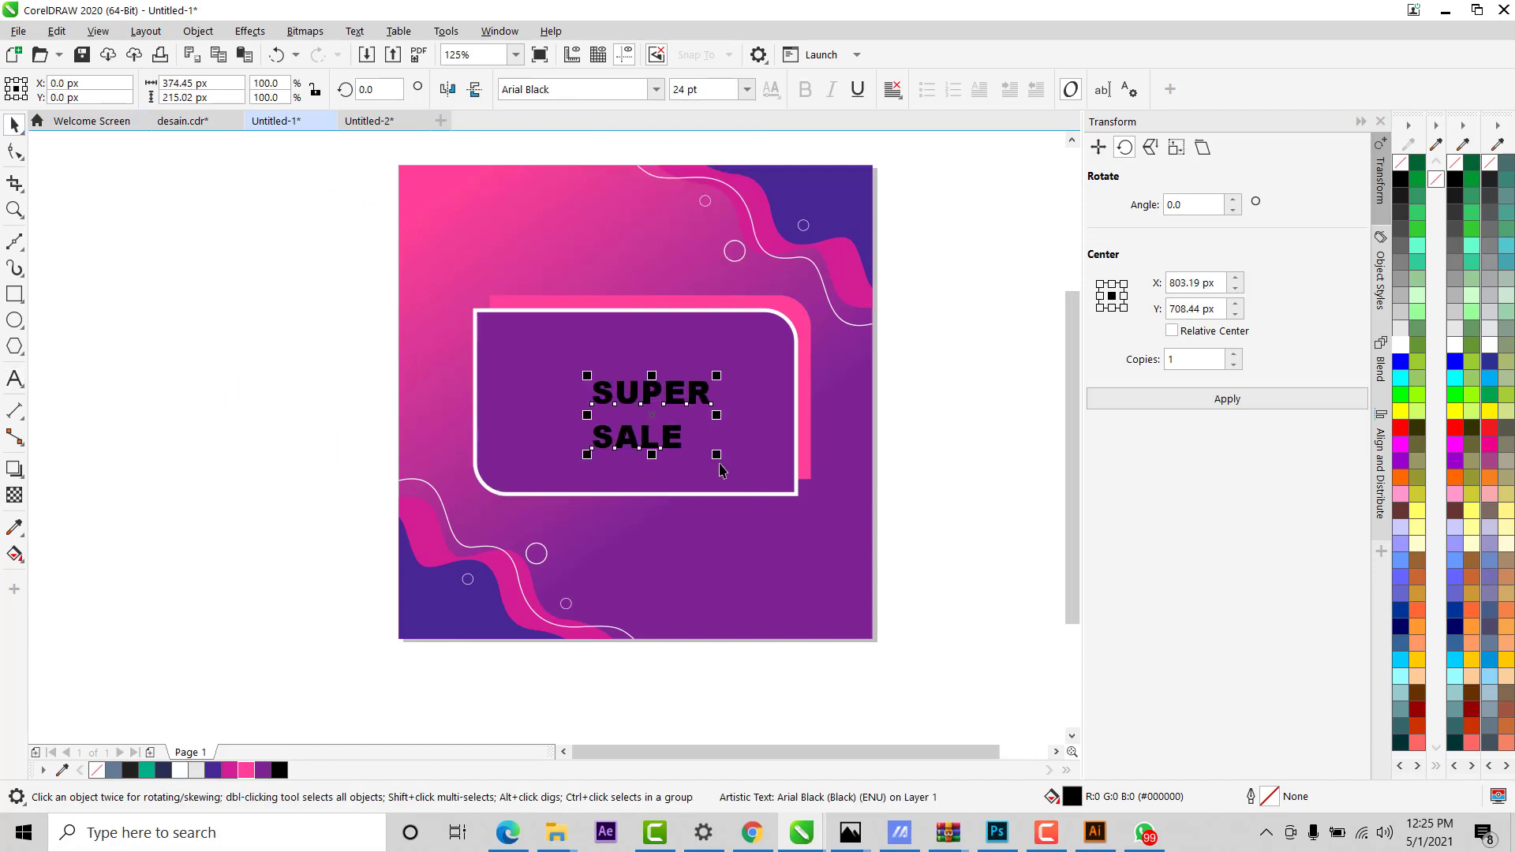
drag(722, 458, 782, 505)
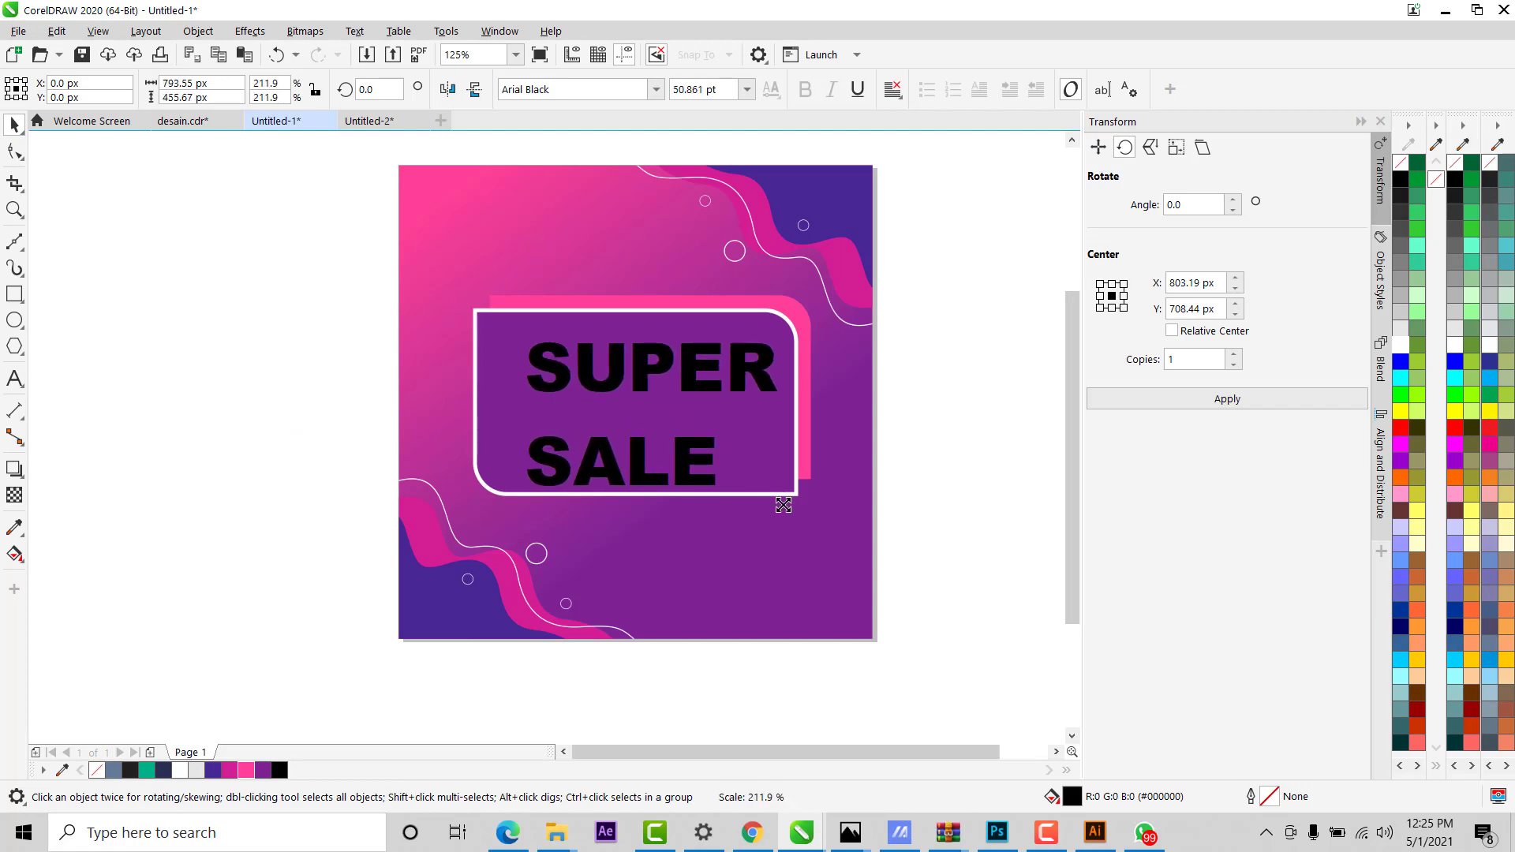
scroll(741, 394, up, 2)
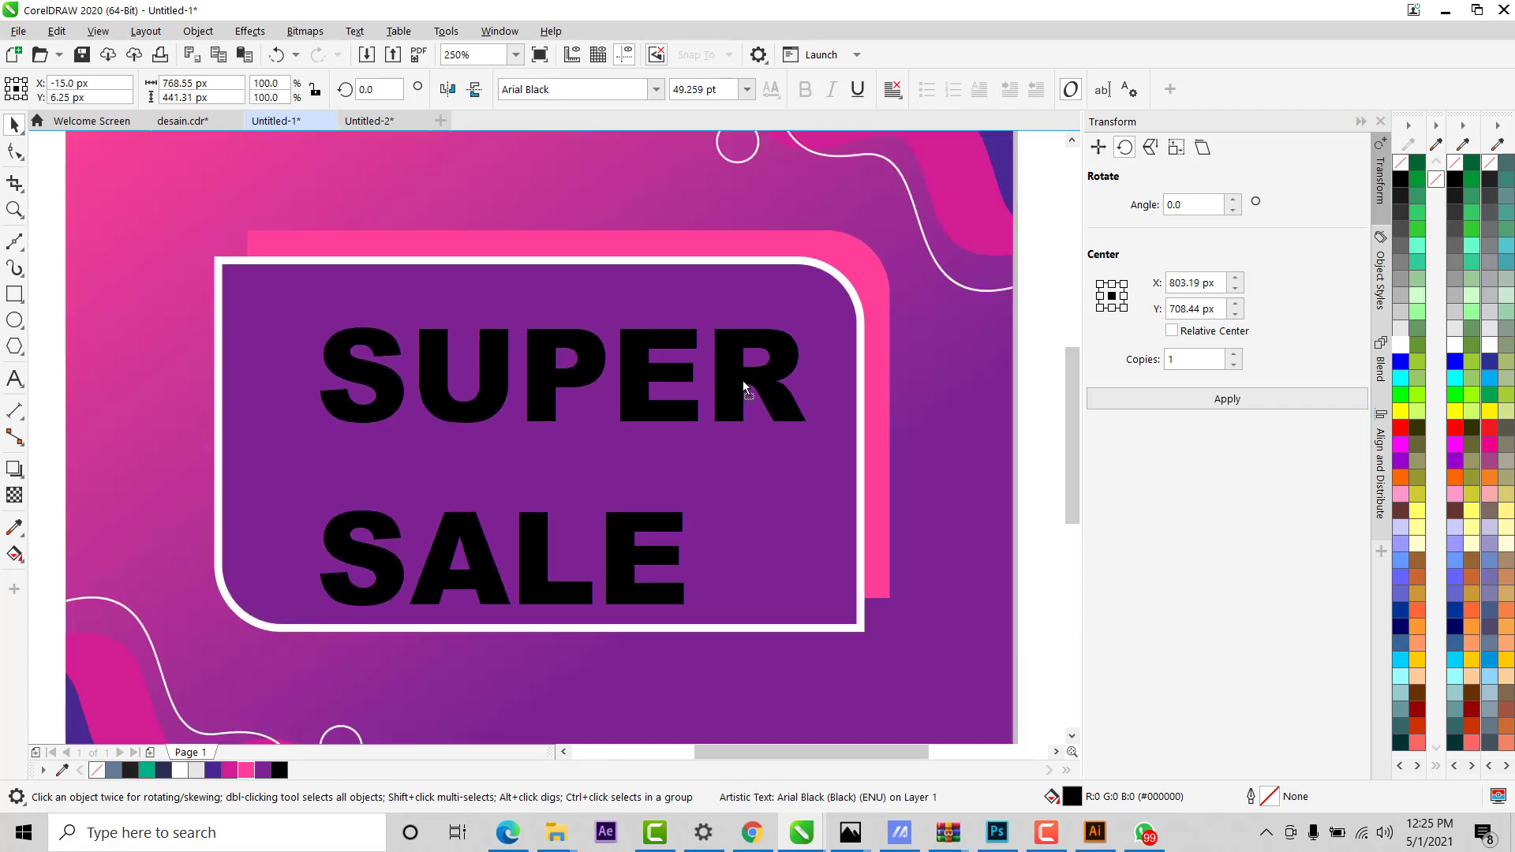
key(p)
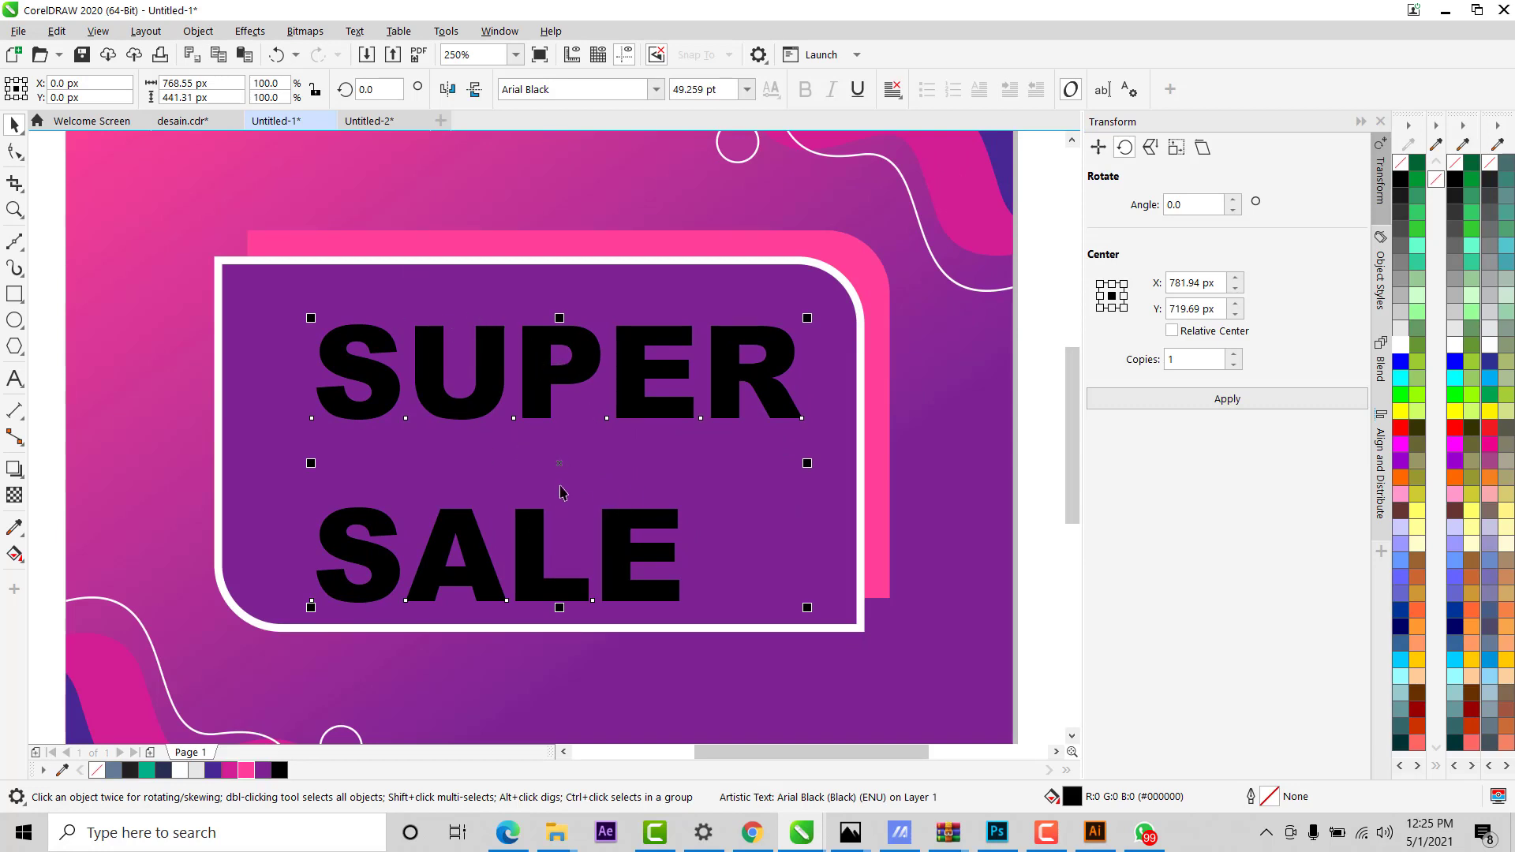
Break SUPER and SALE apart, centre SALE tightly under SUPER, and enlarge to about 53 pt.
key(ctrl+k)
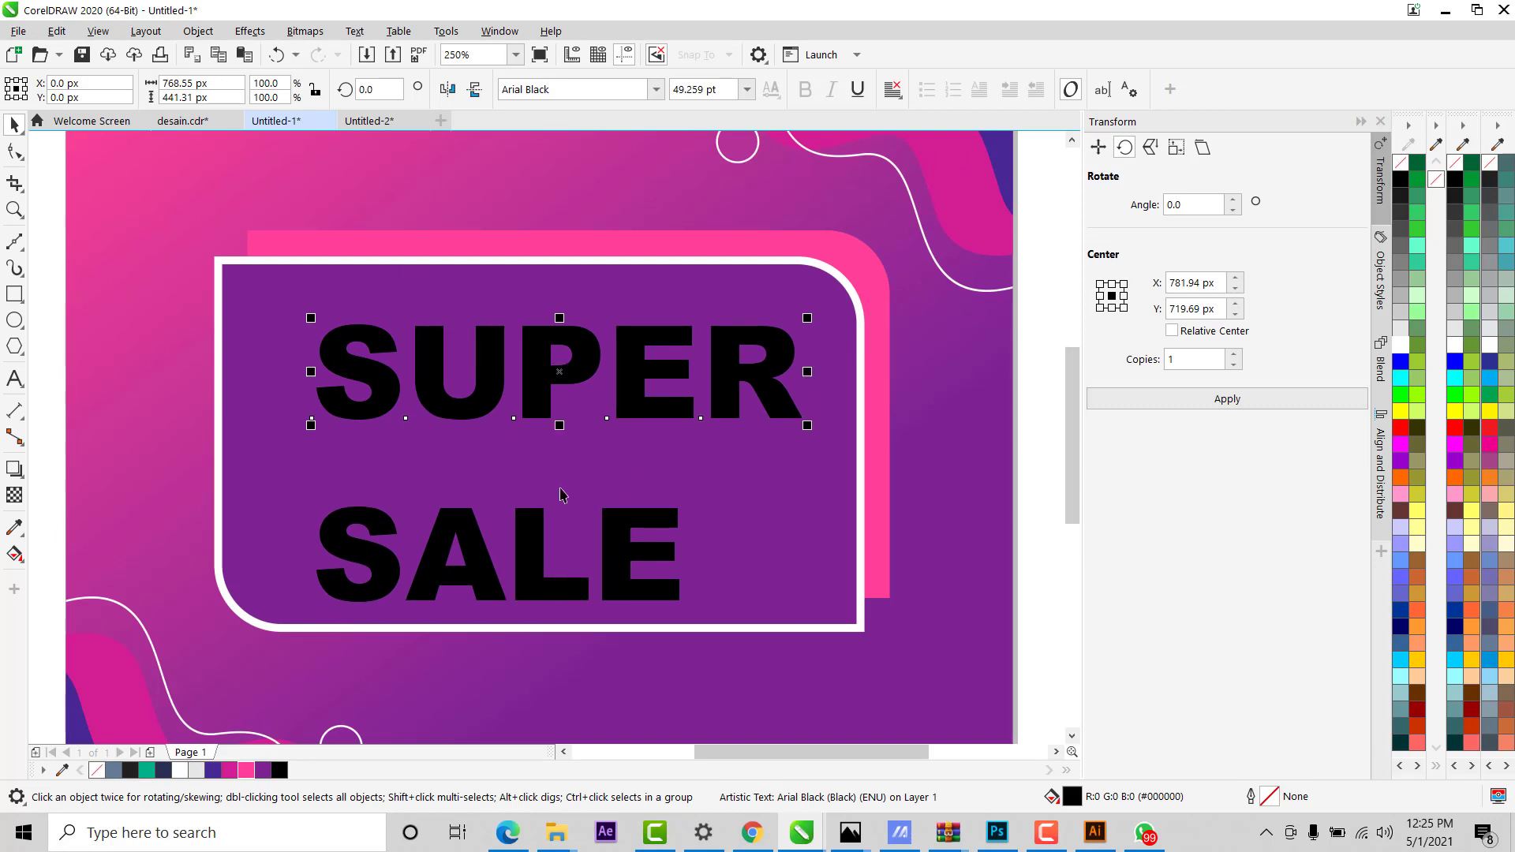
drag(579, 586, 571, 481)
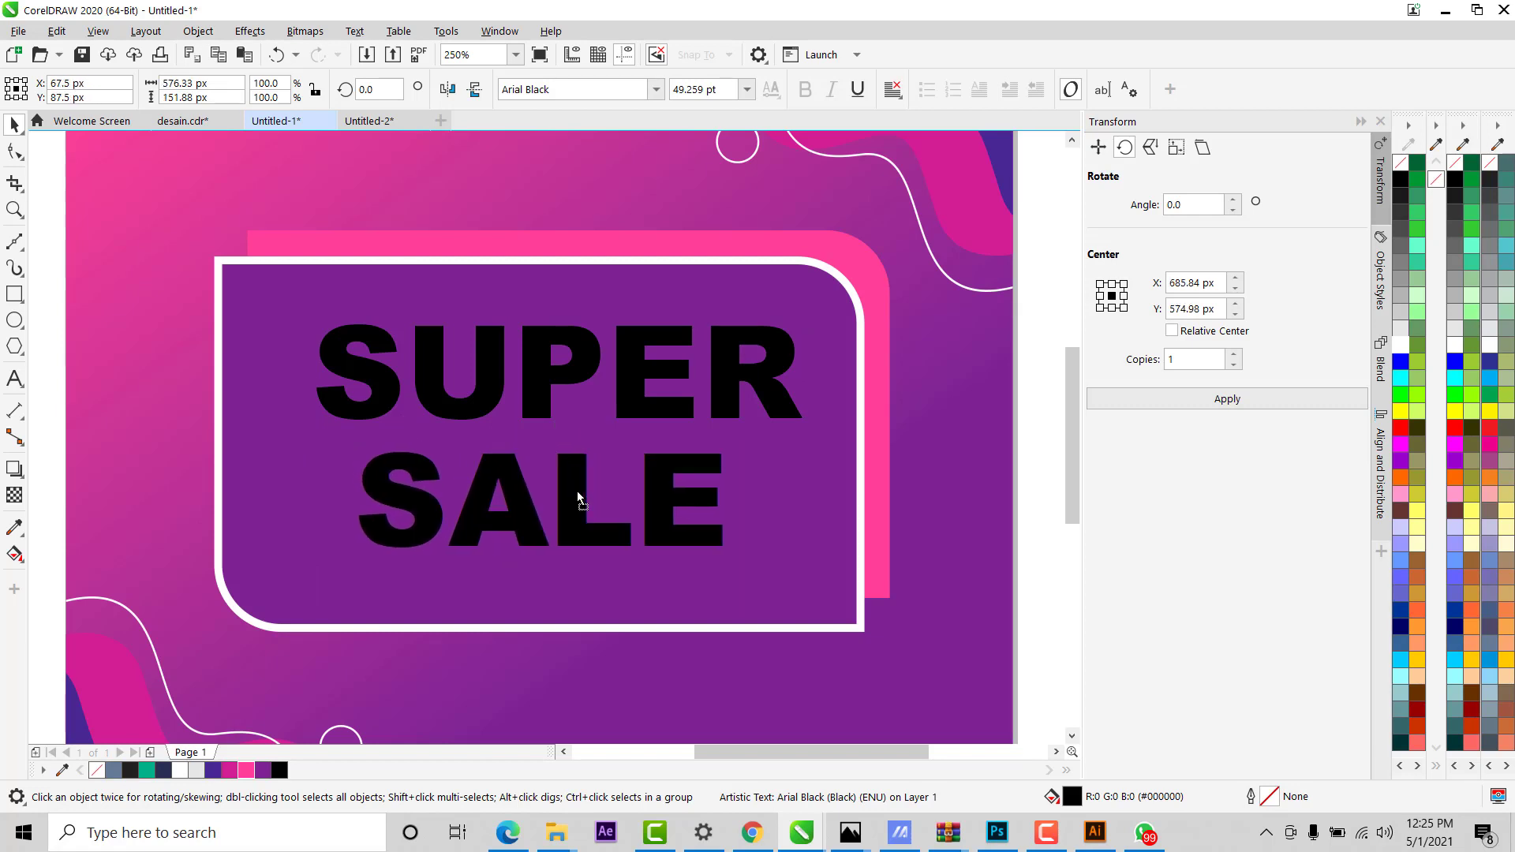
drag(571, 481, 570, 491)
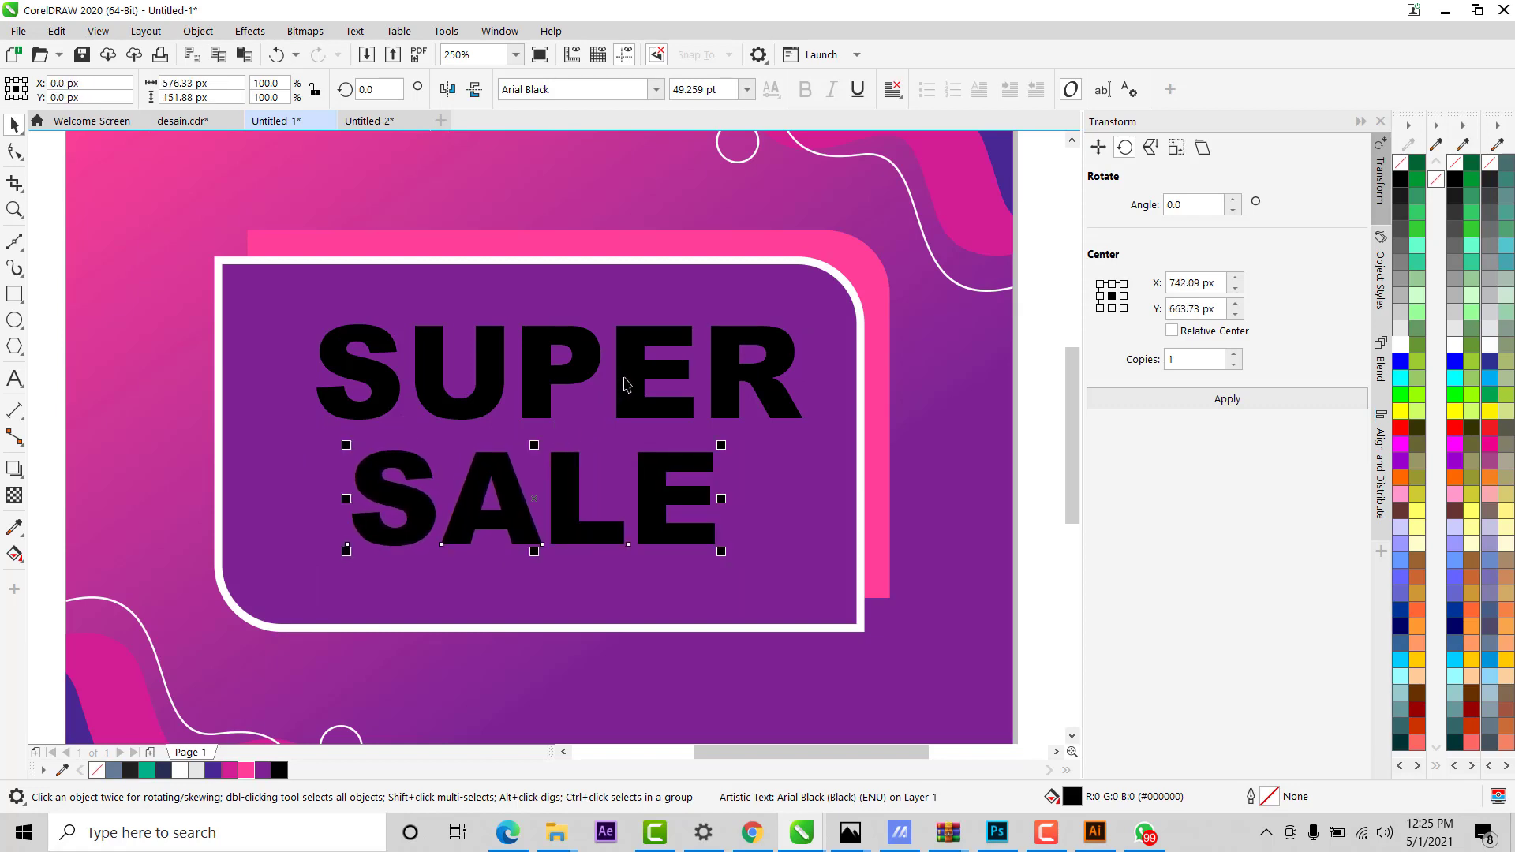
shift+click(625, 385)
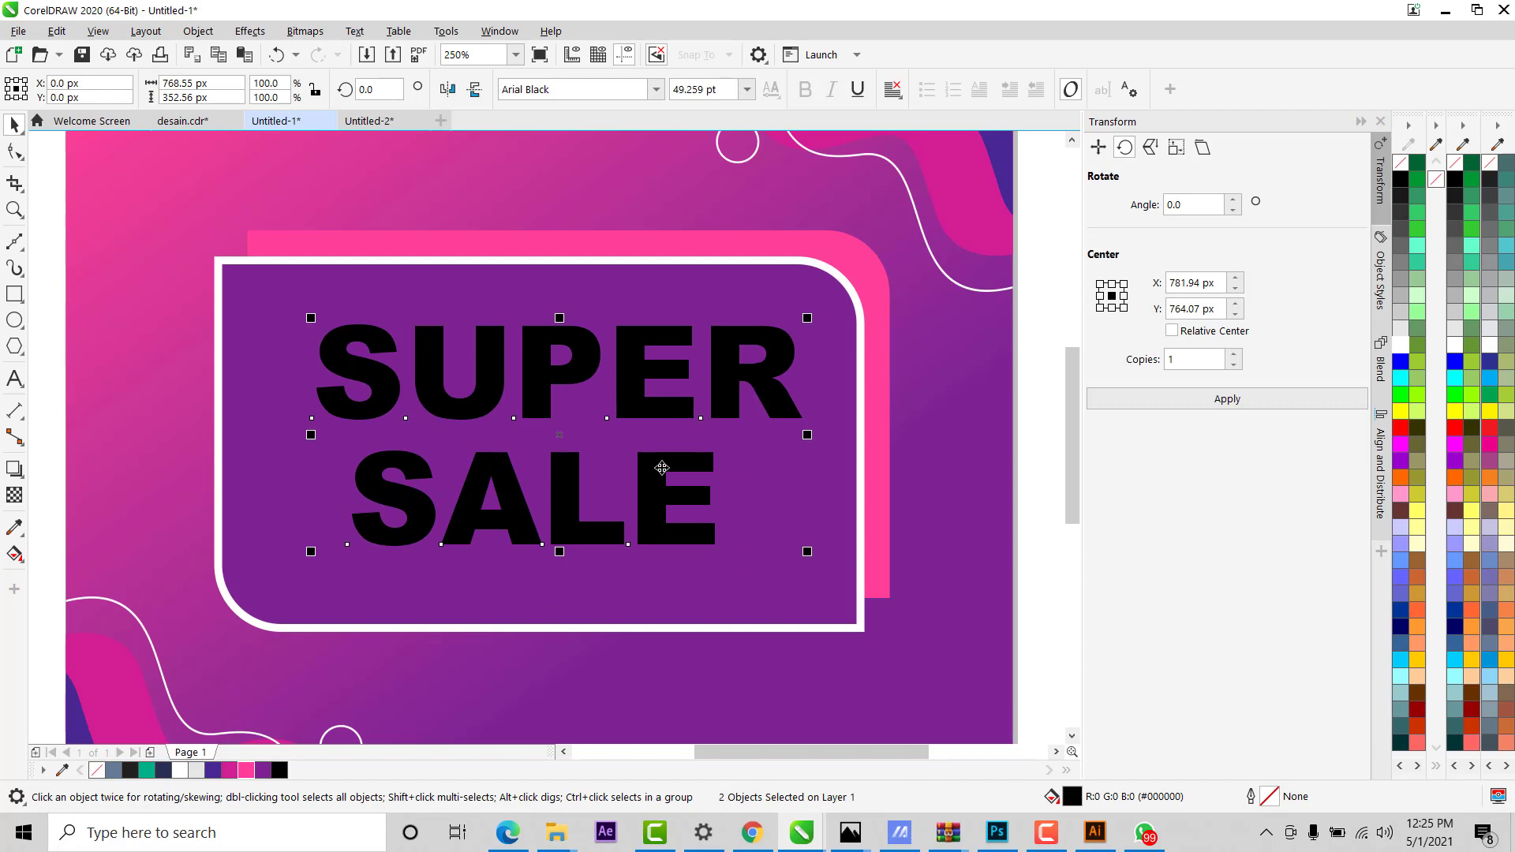
key(c)
scroll(663, 477, down, 3)
scroll(799, 550, up, 3)
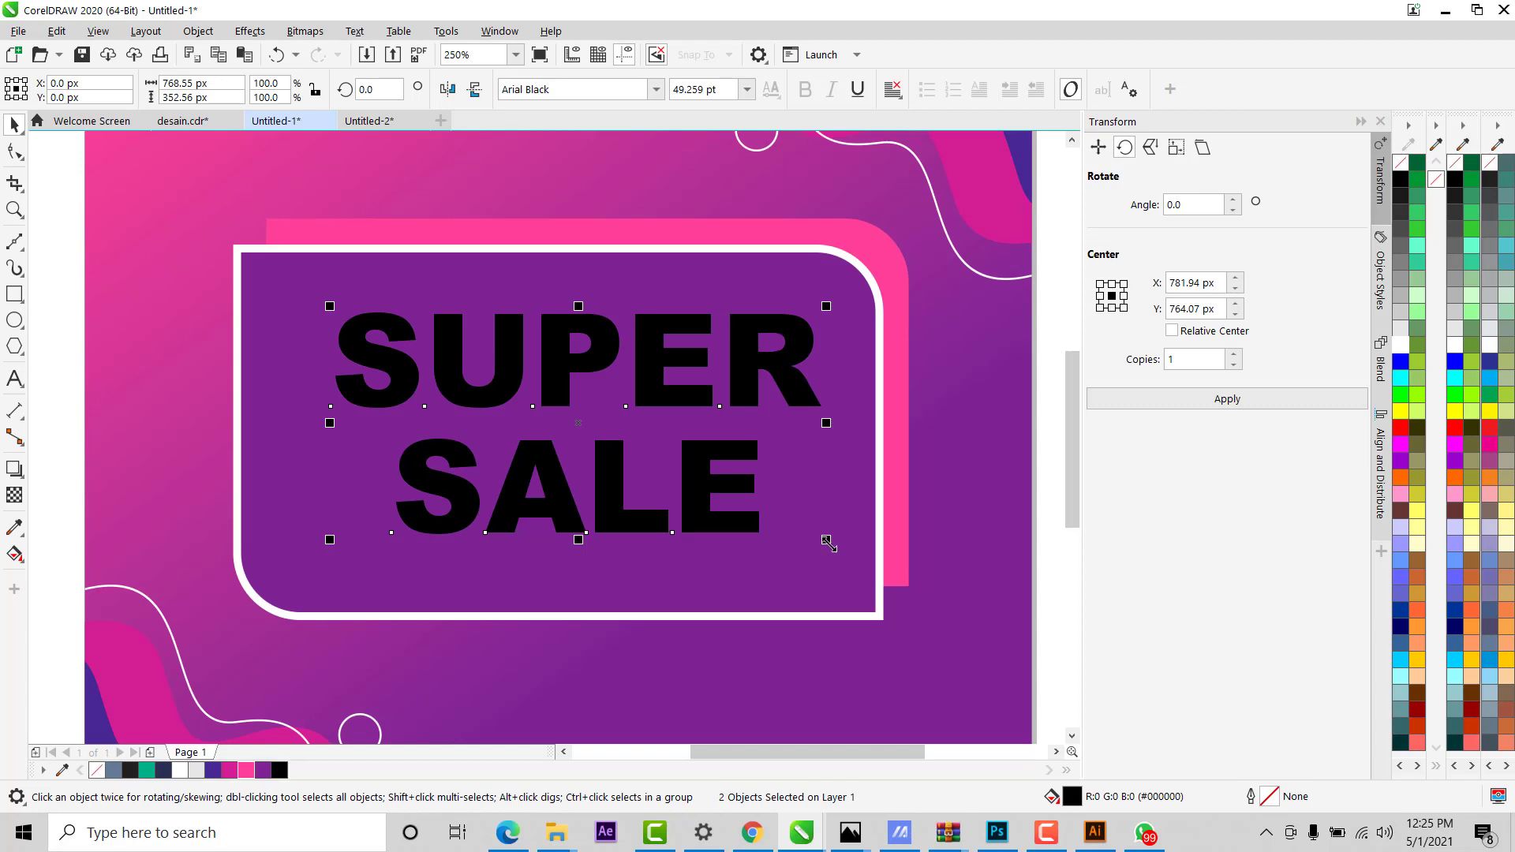
drag(826, 542, 847, 557)
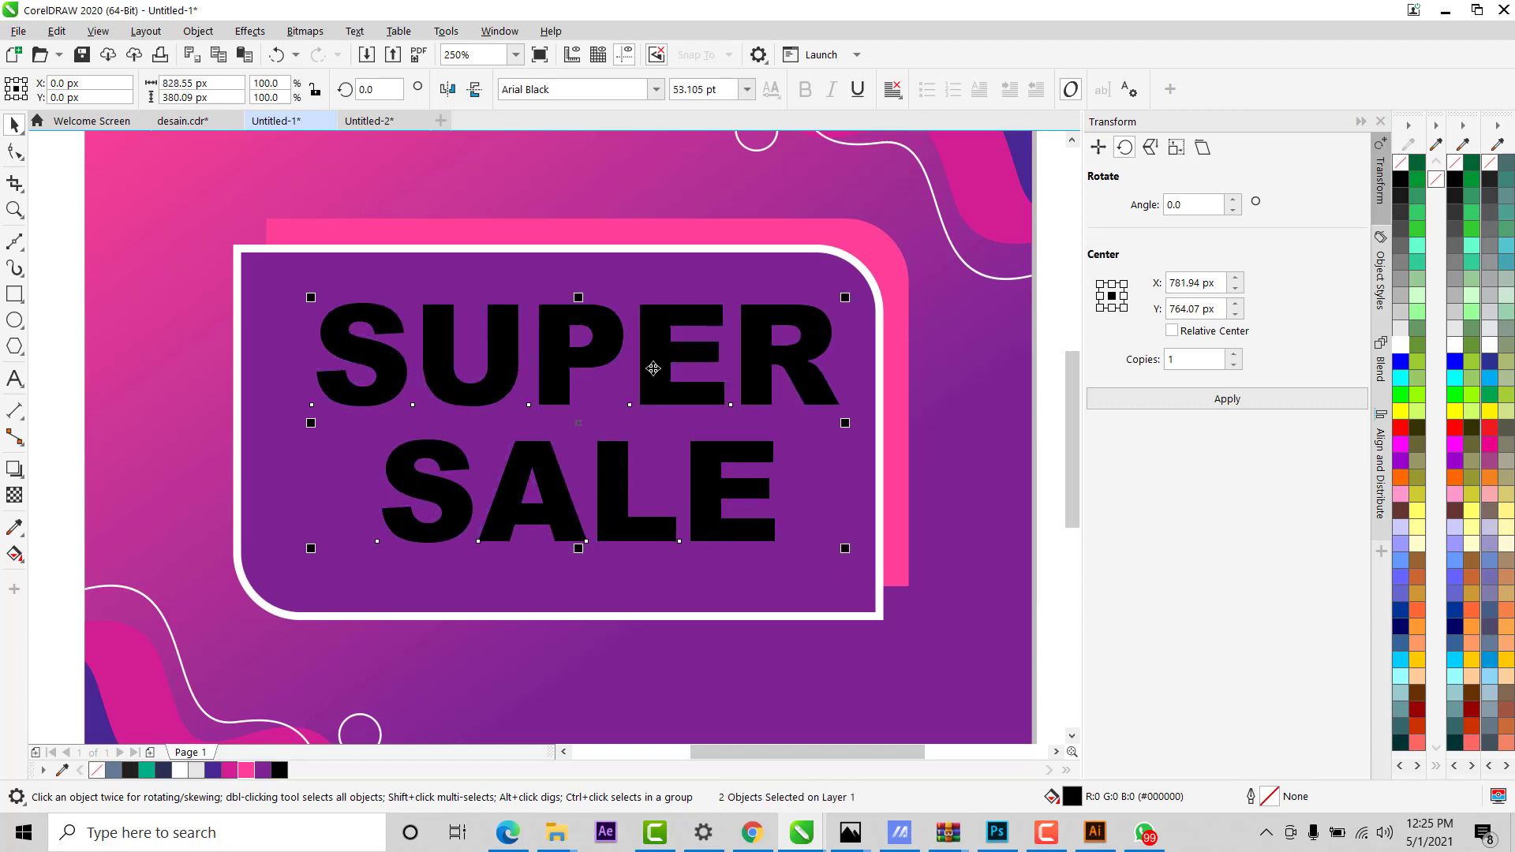
drag(653, 368, 646, 376)
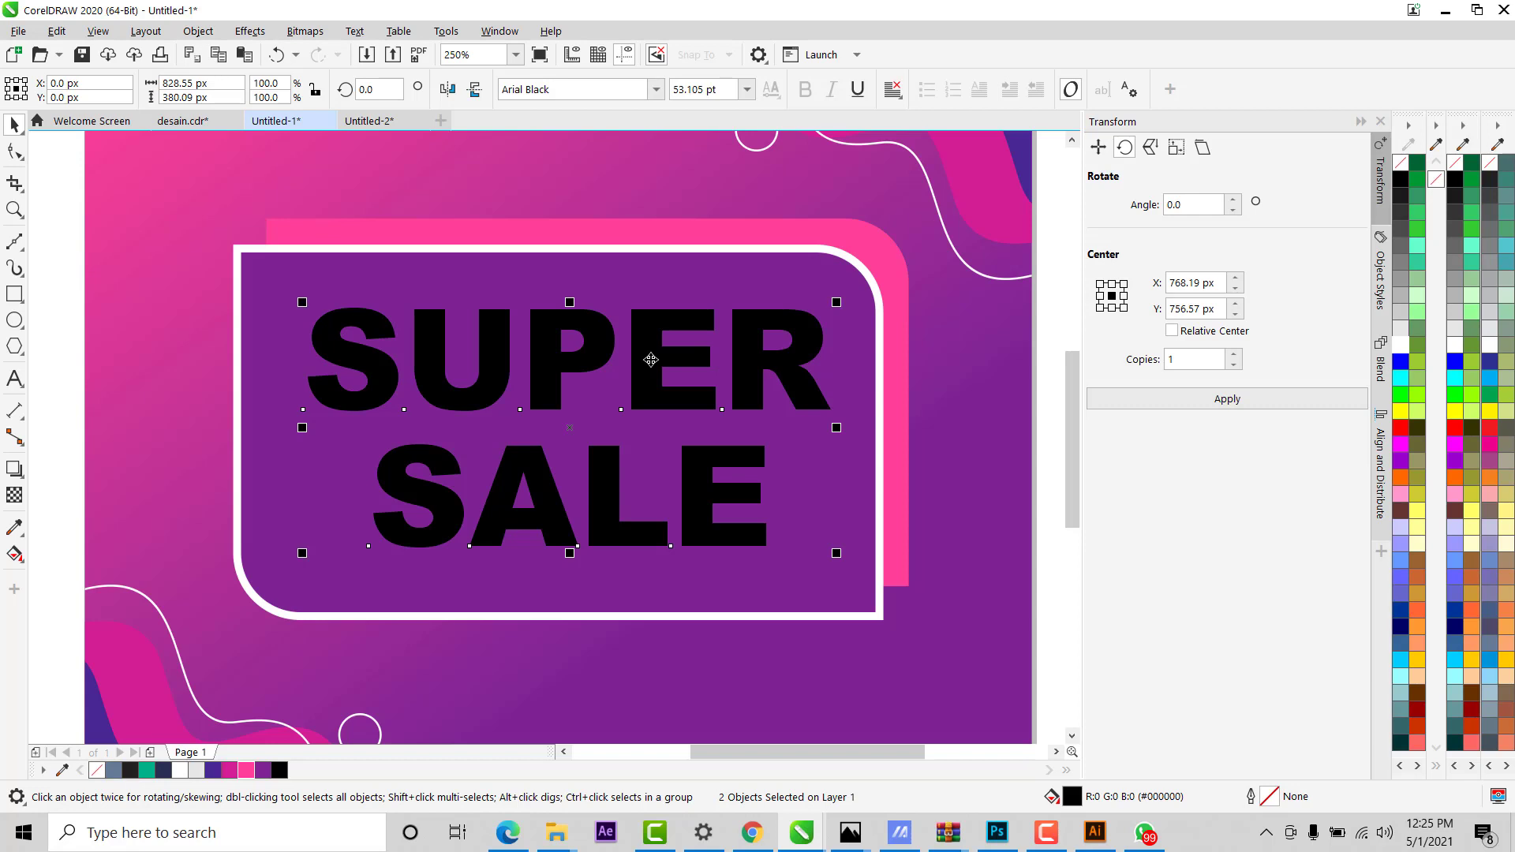
Skew the SUPER SALE lettering into a rightward slant and shift it left in the box.
click(643, 353)
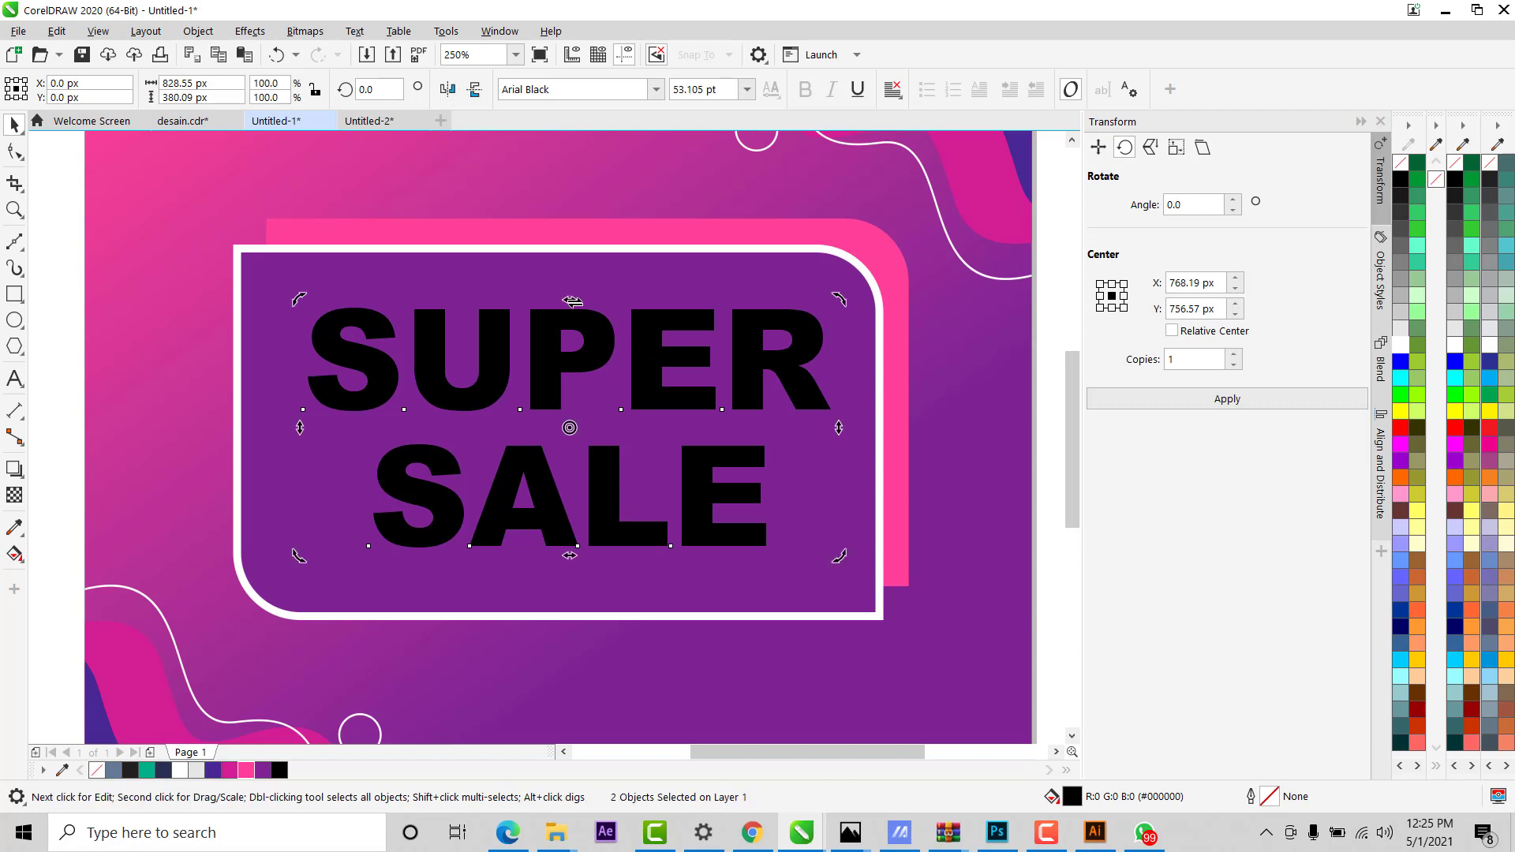
click(581, 313)
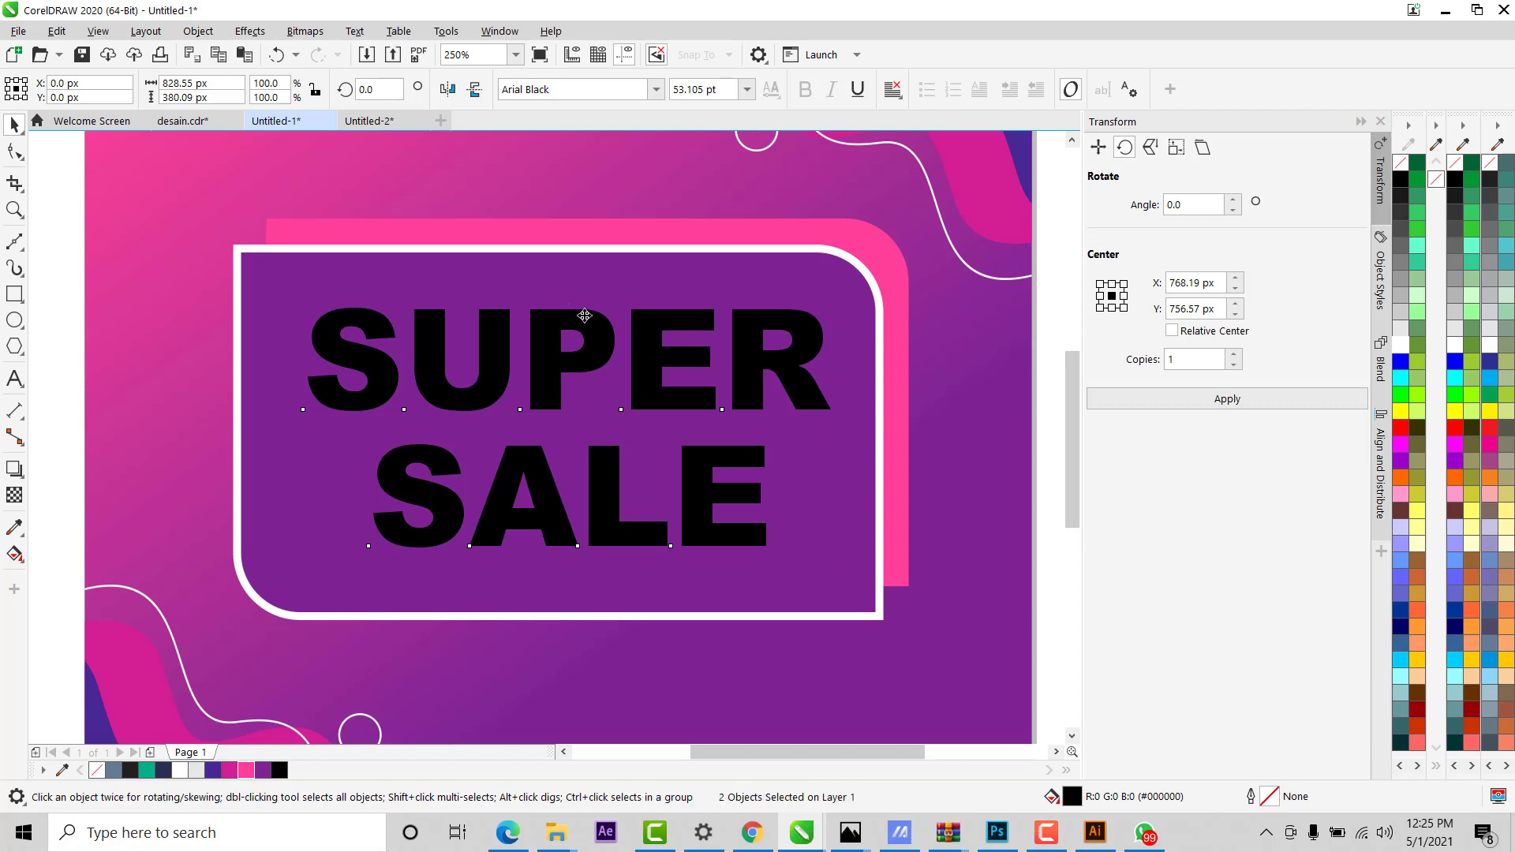
click(571, 427)
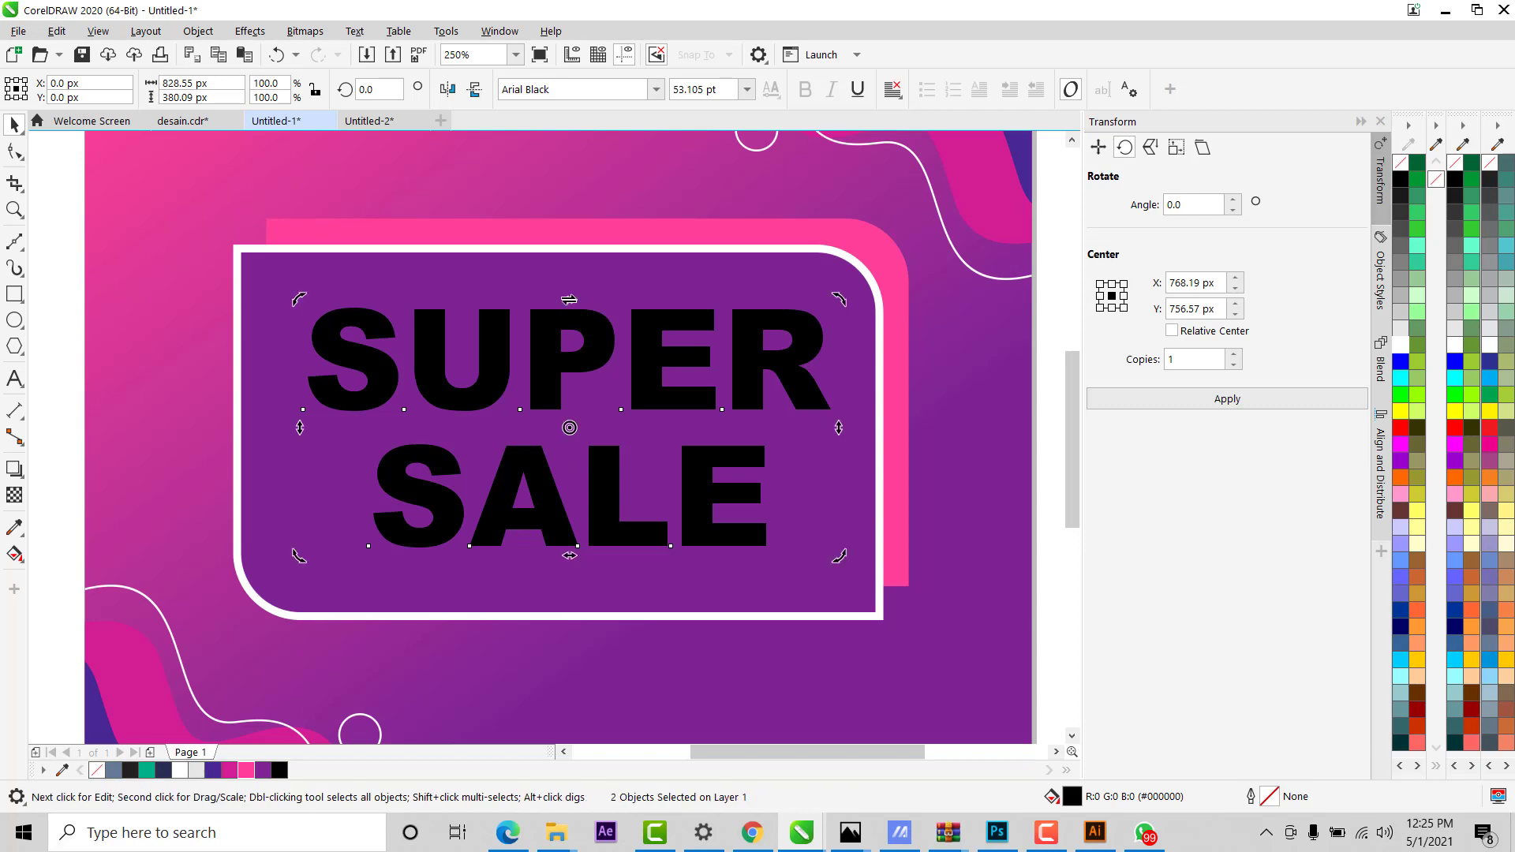
drag(569, 299, 627, 305)
click(637, 360)
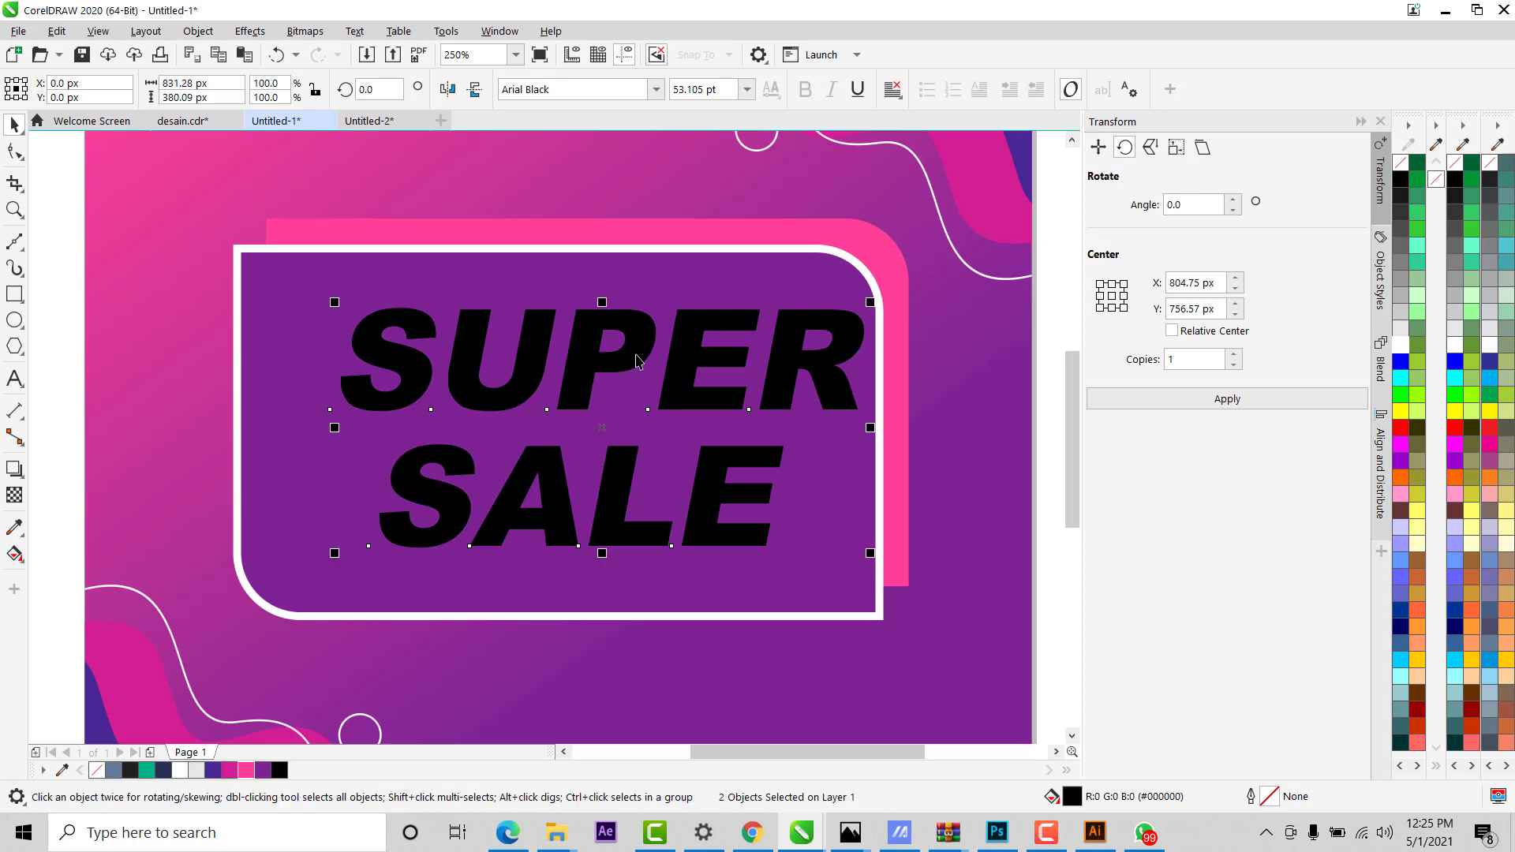
drag(638, 361, 603, 359)
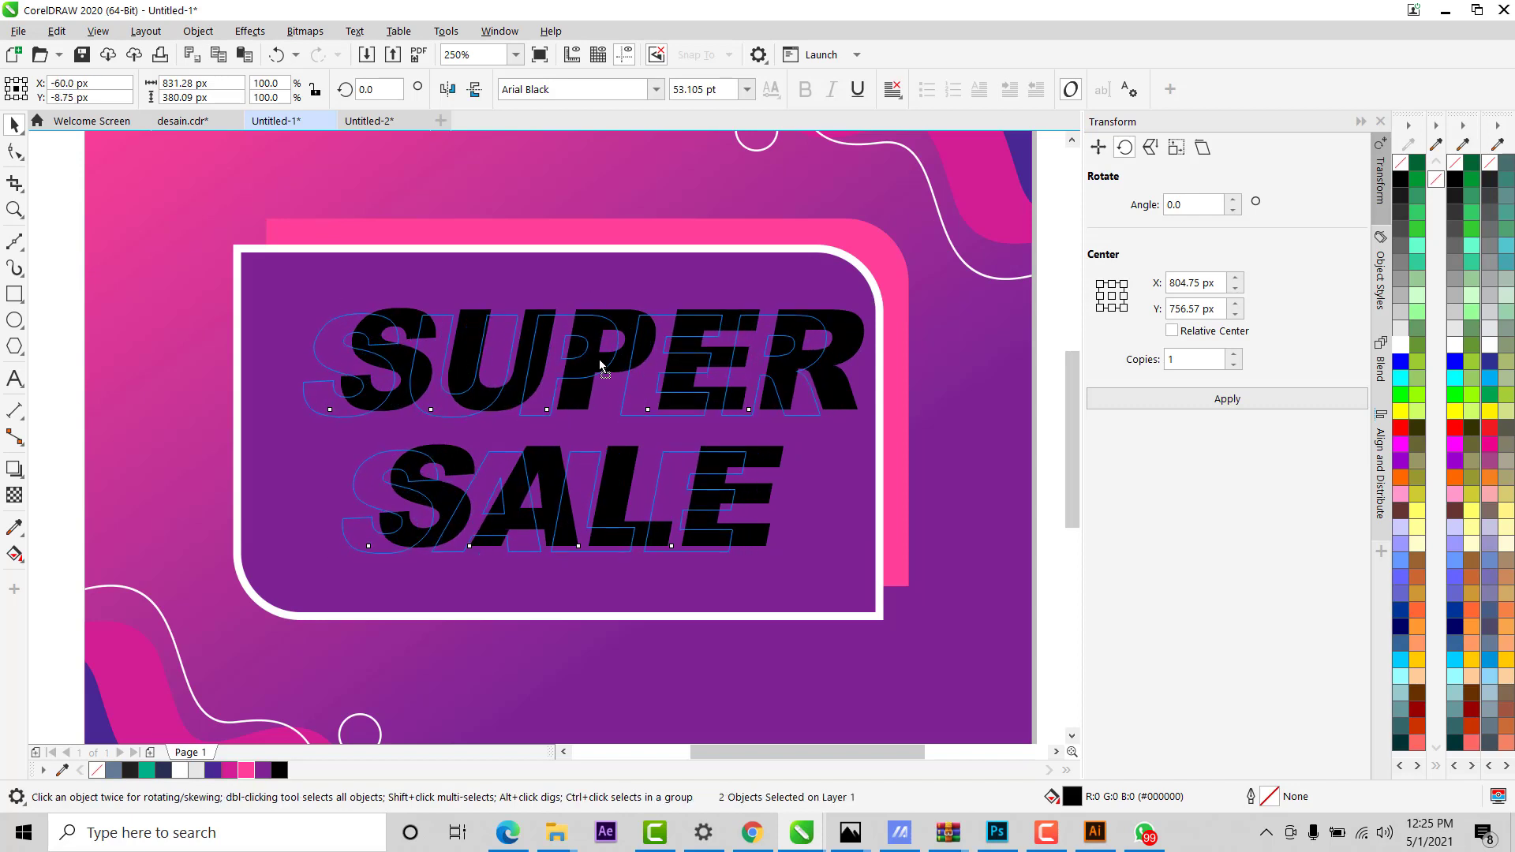
Preview the banner, then select the SUPER and SALE lines together.
scroll(635, 426, down, 2)
click(204, 366)
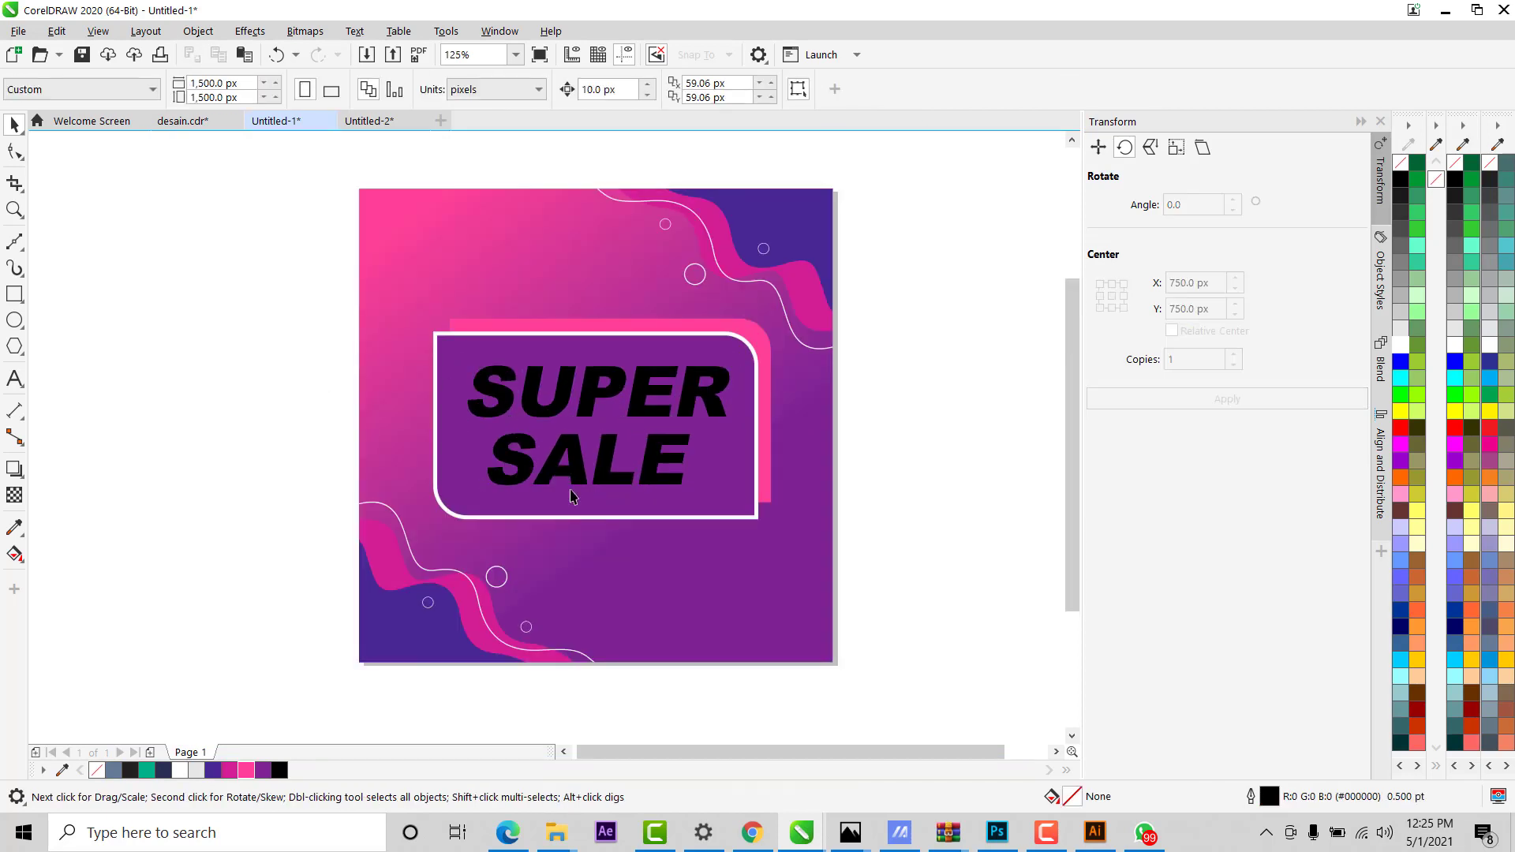
scroll(606, 467, up, 2)
scroll(608, 466, up, 1)
click(612, 443)
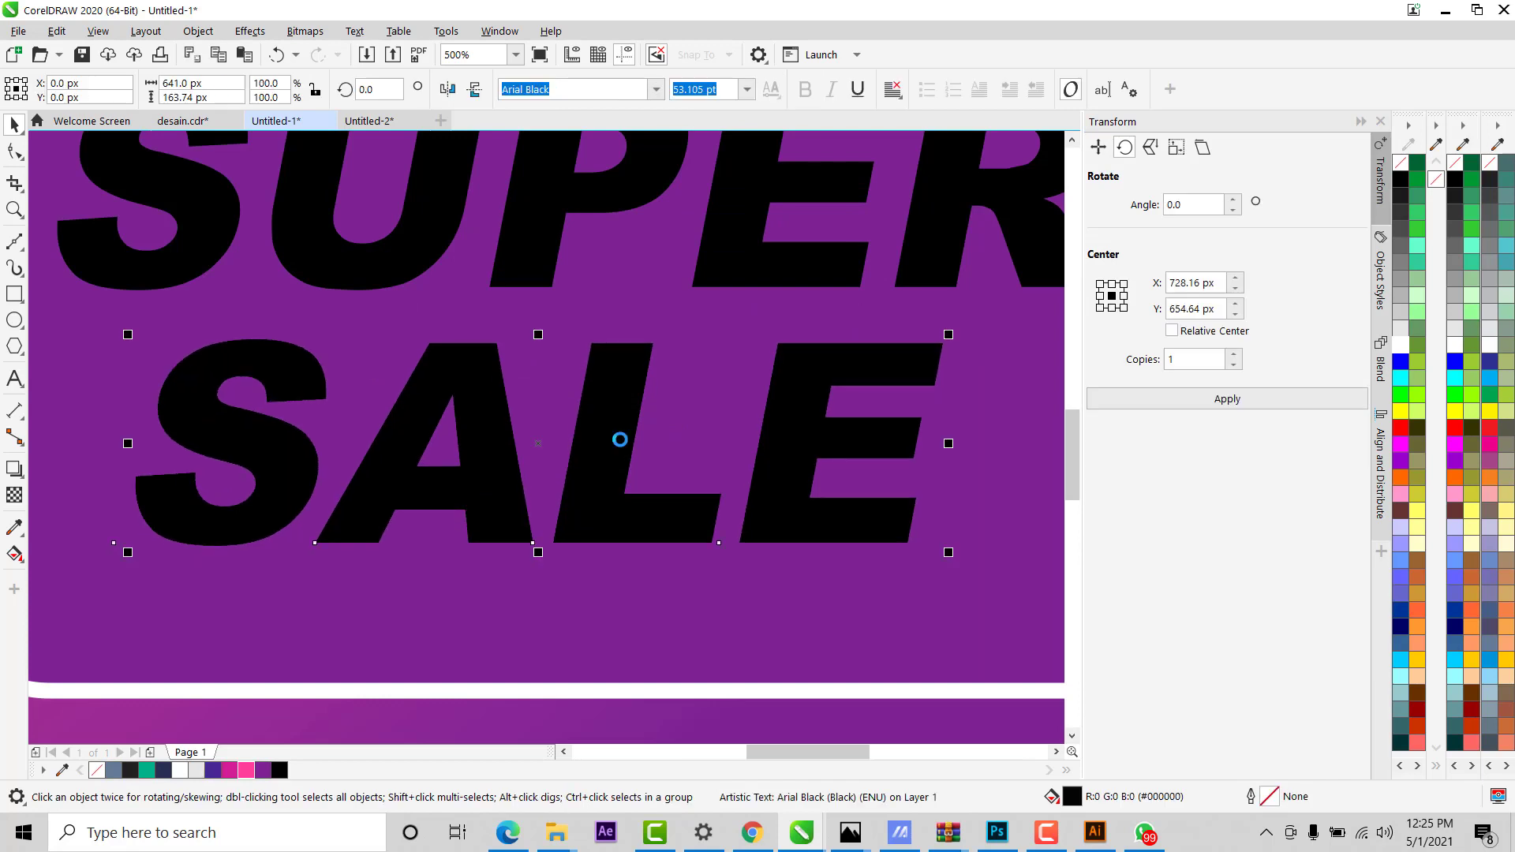
scroll(620, 442, down, 3)
scroll(623, 442, up, 3)
click(361, 352)
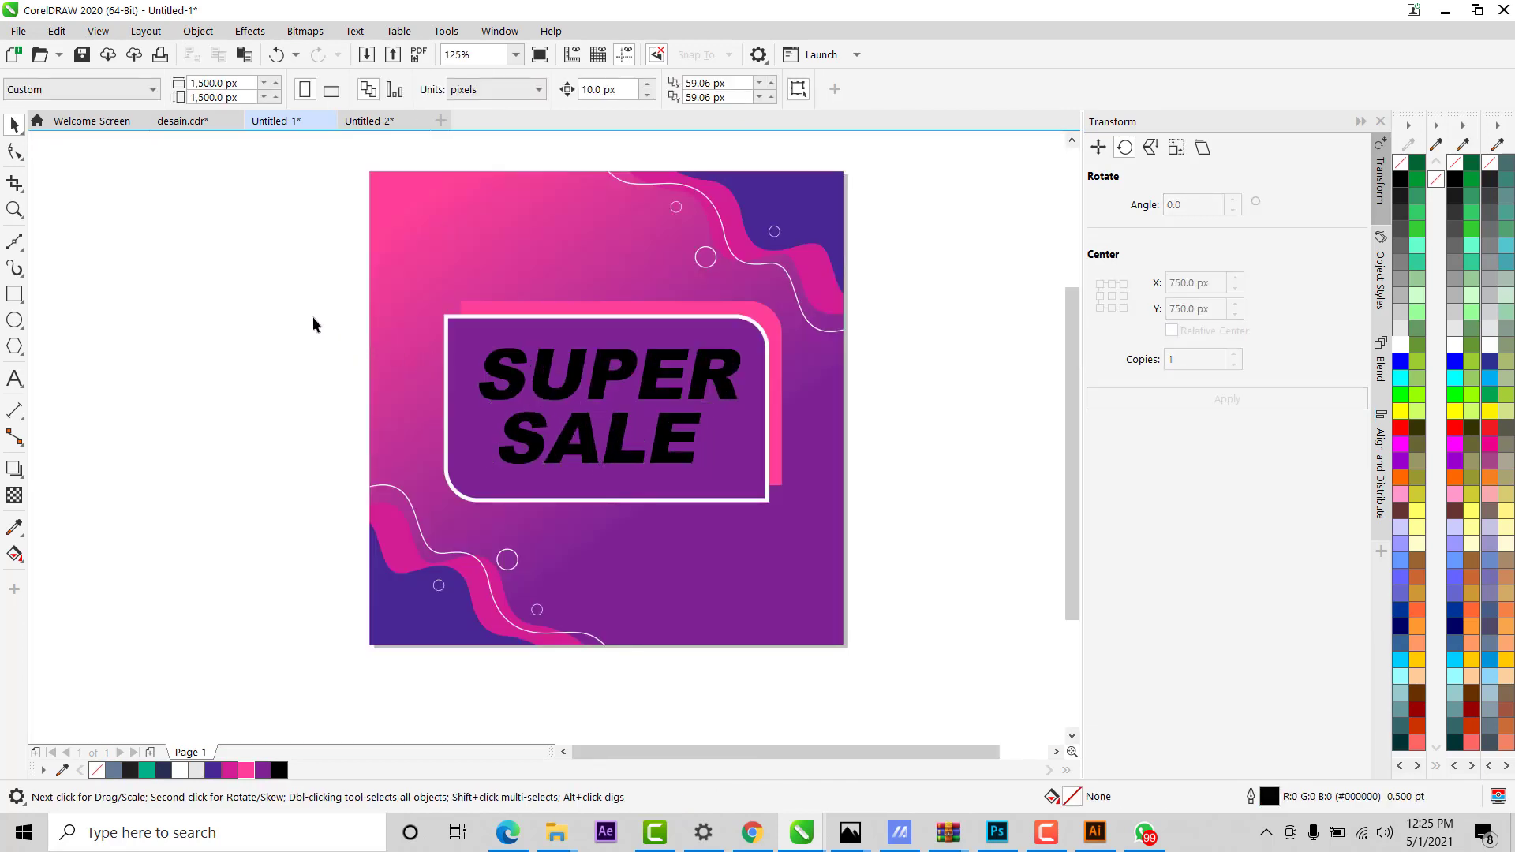
drag(312, 315, 760, 505)
scroll(690, 347, up, 3)
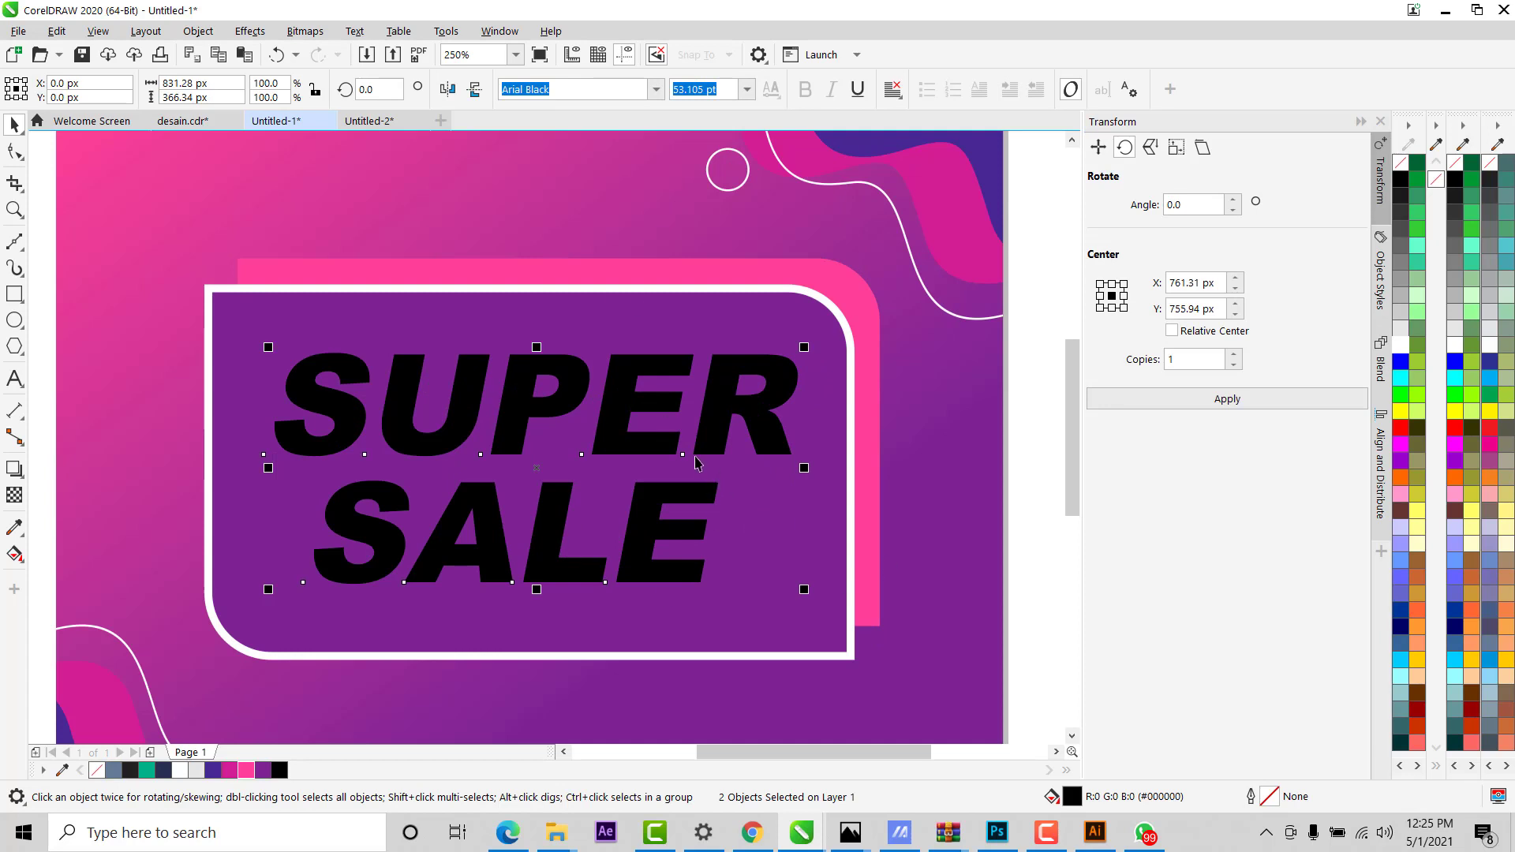
Convert SUPER and SALE to curves and weld them into one shape, undoing a stray move.
key(ctrl+q)
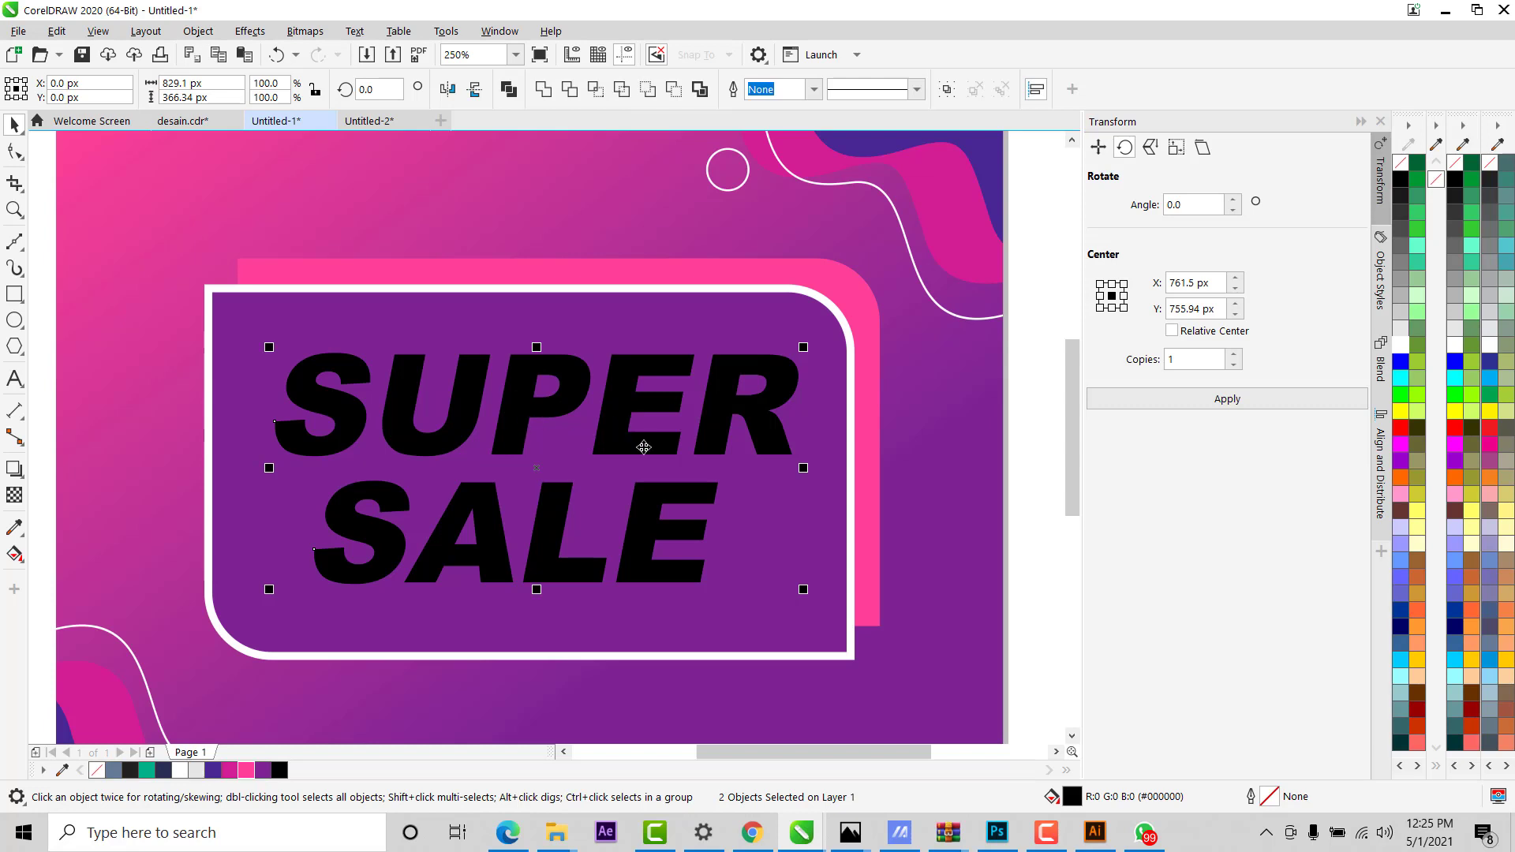
click(546, 90)
scroll(785, 482, down, 3)
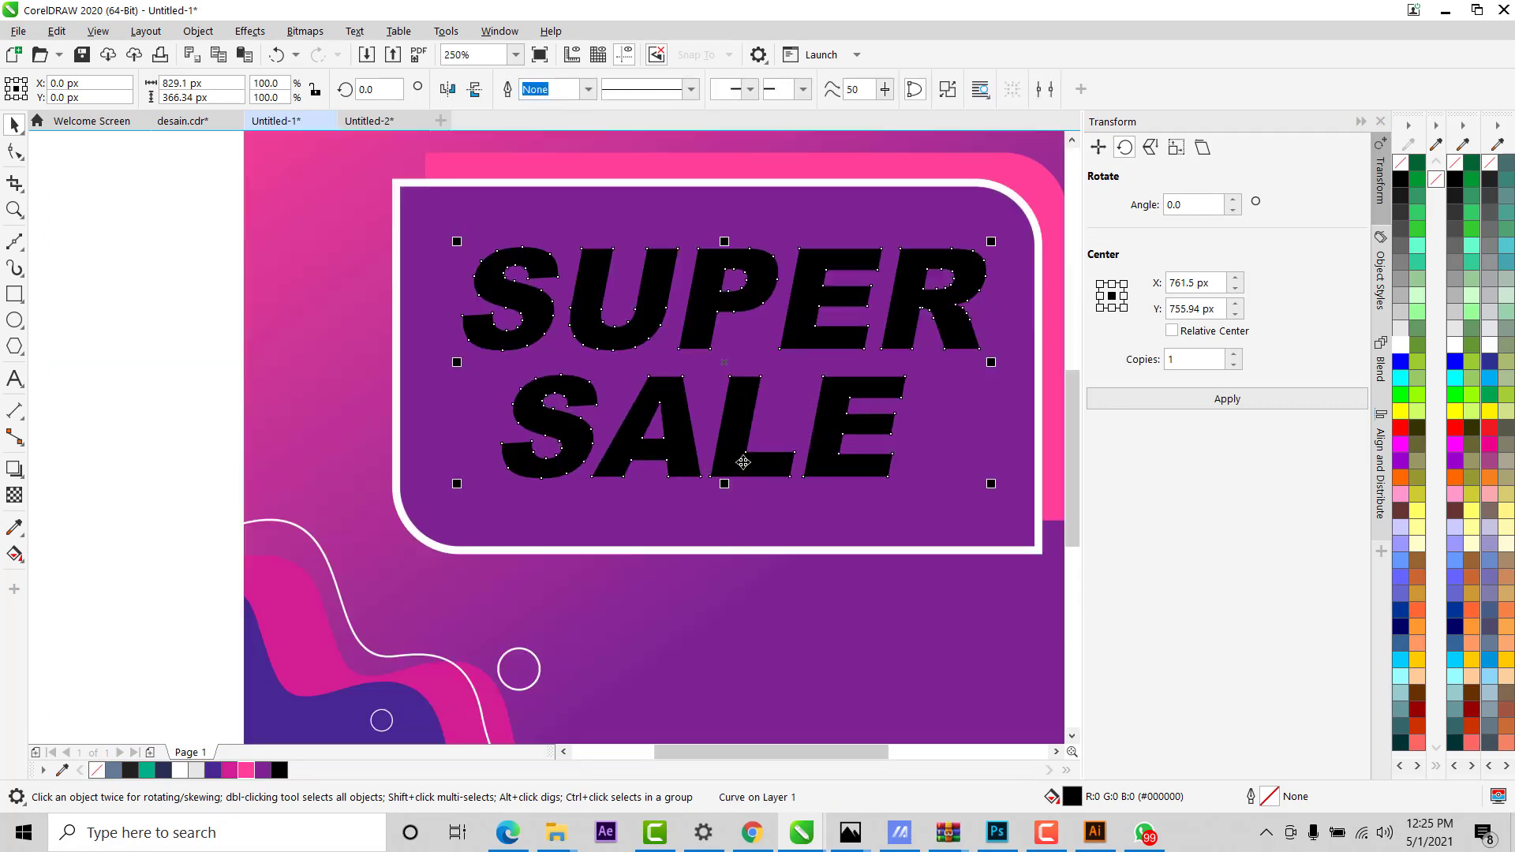
scroll(749, 489, up, 3)
mouse_move(736, 463)
mouse_down()
mouse_move(781, 434)
mouse_move(775, 421)
mouse_up()
key(ctrl+z)
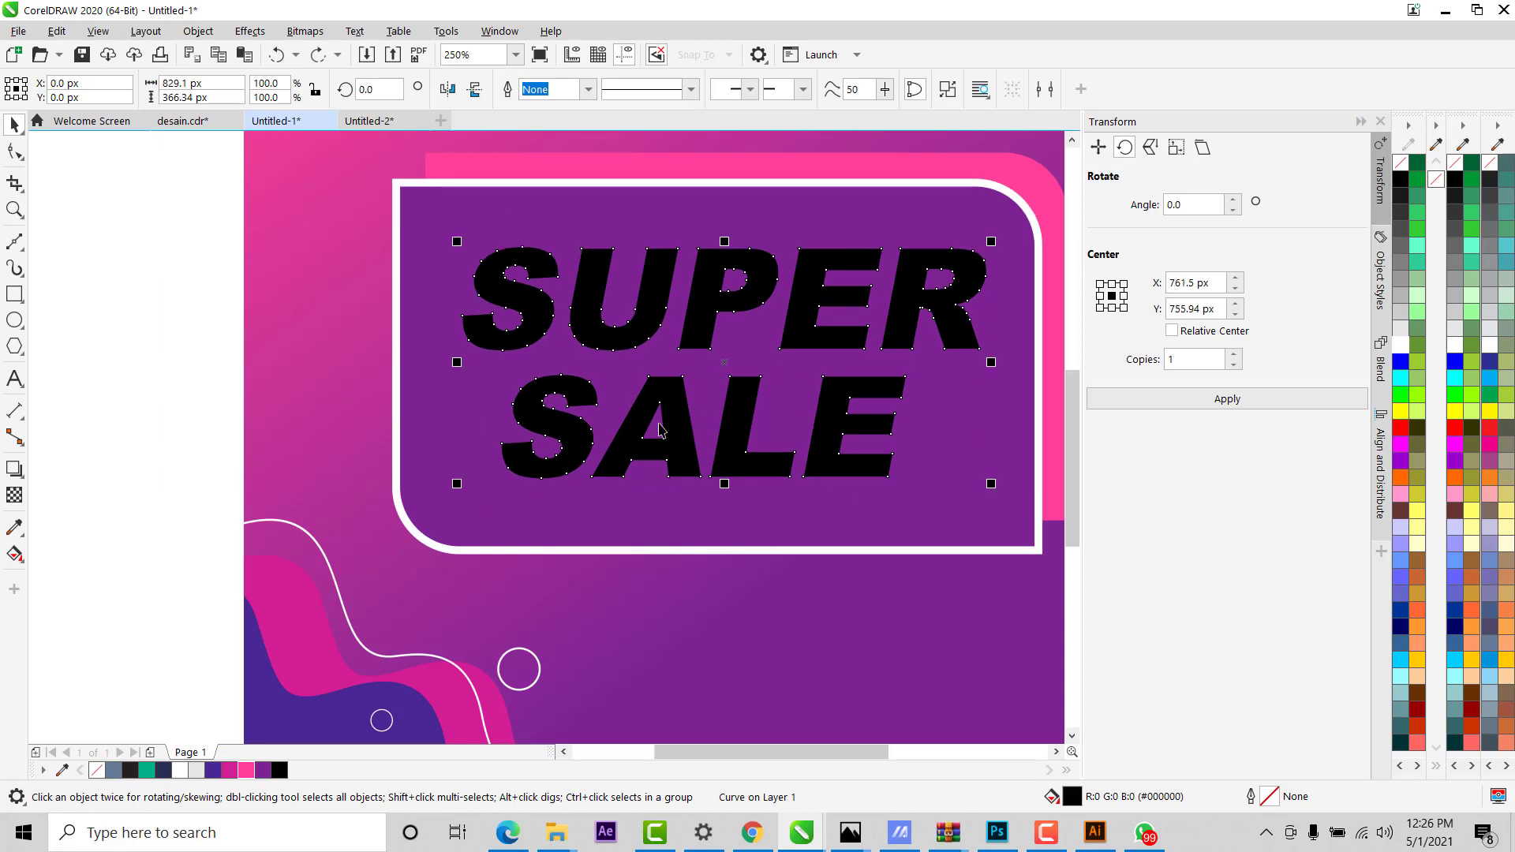
scroll(592, 322, up, 2)
Place a copy of the lettering down-left and fill it pink #FE4096.
scroll(562, 252, down, 2)
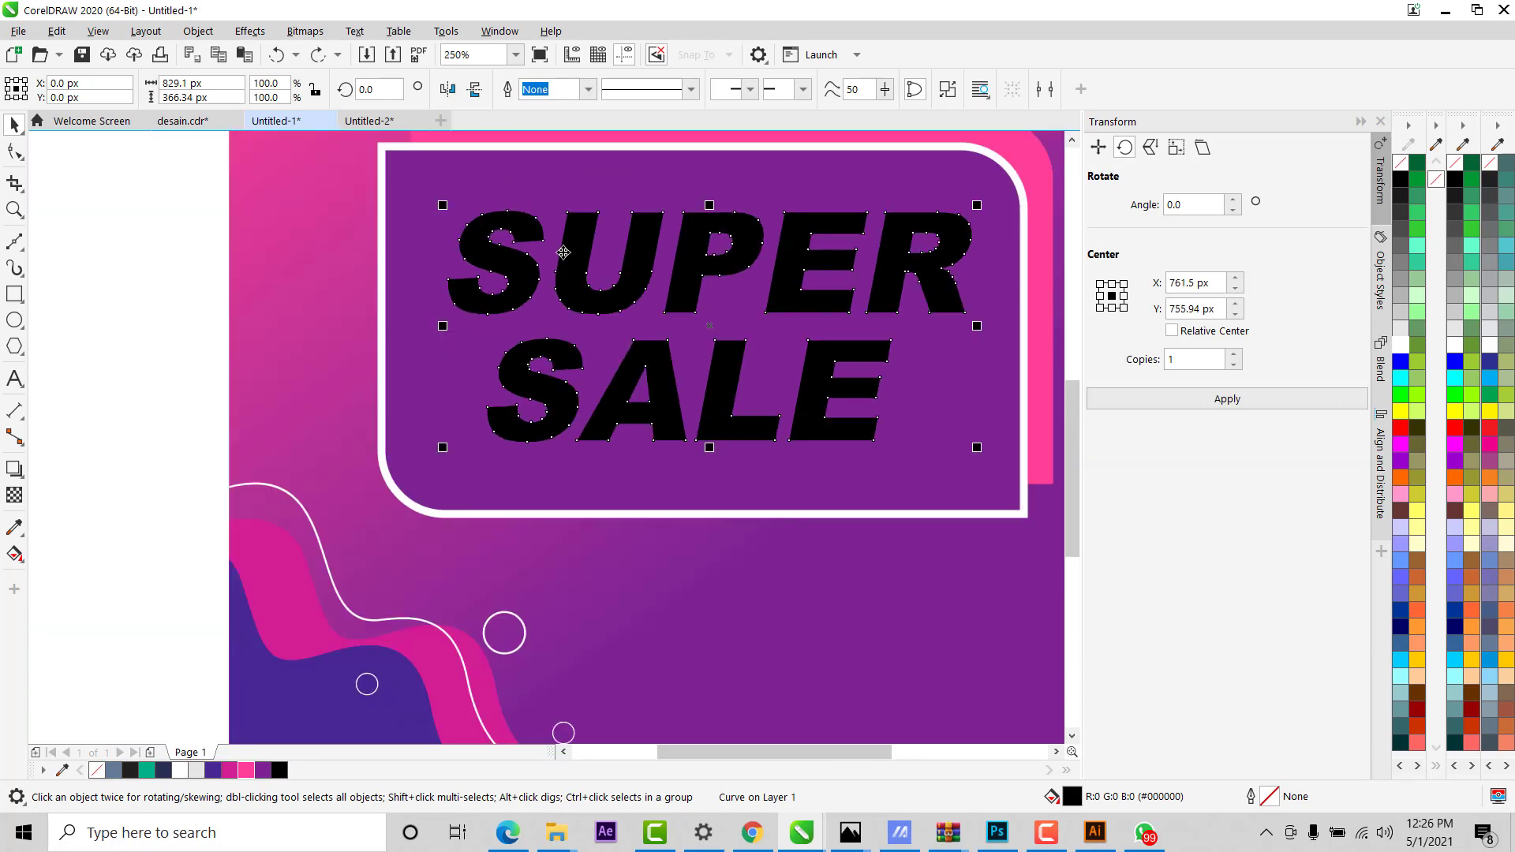
scroll(563, 252, up, 2)
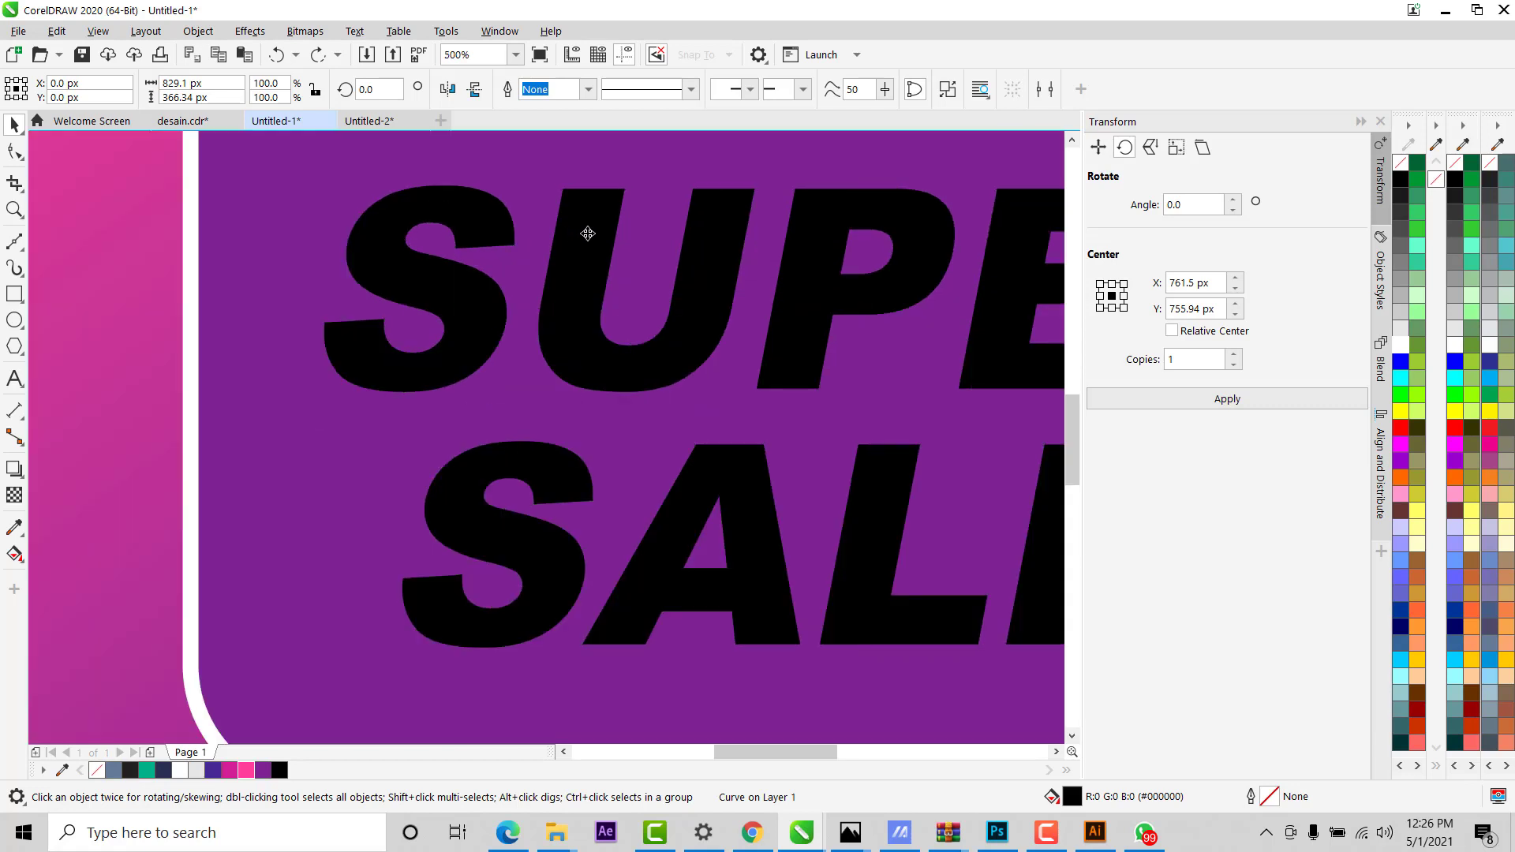
drag(585, 233, 536, 262)
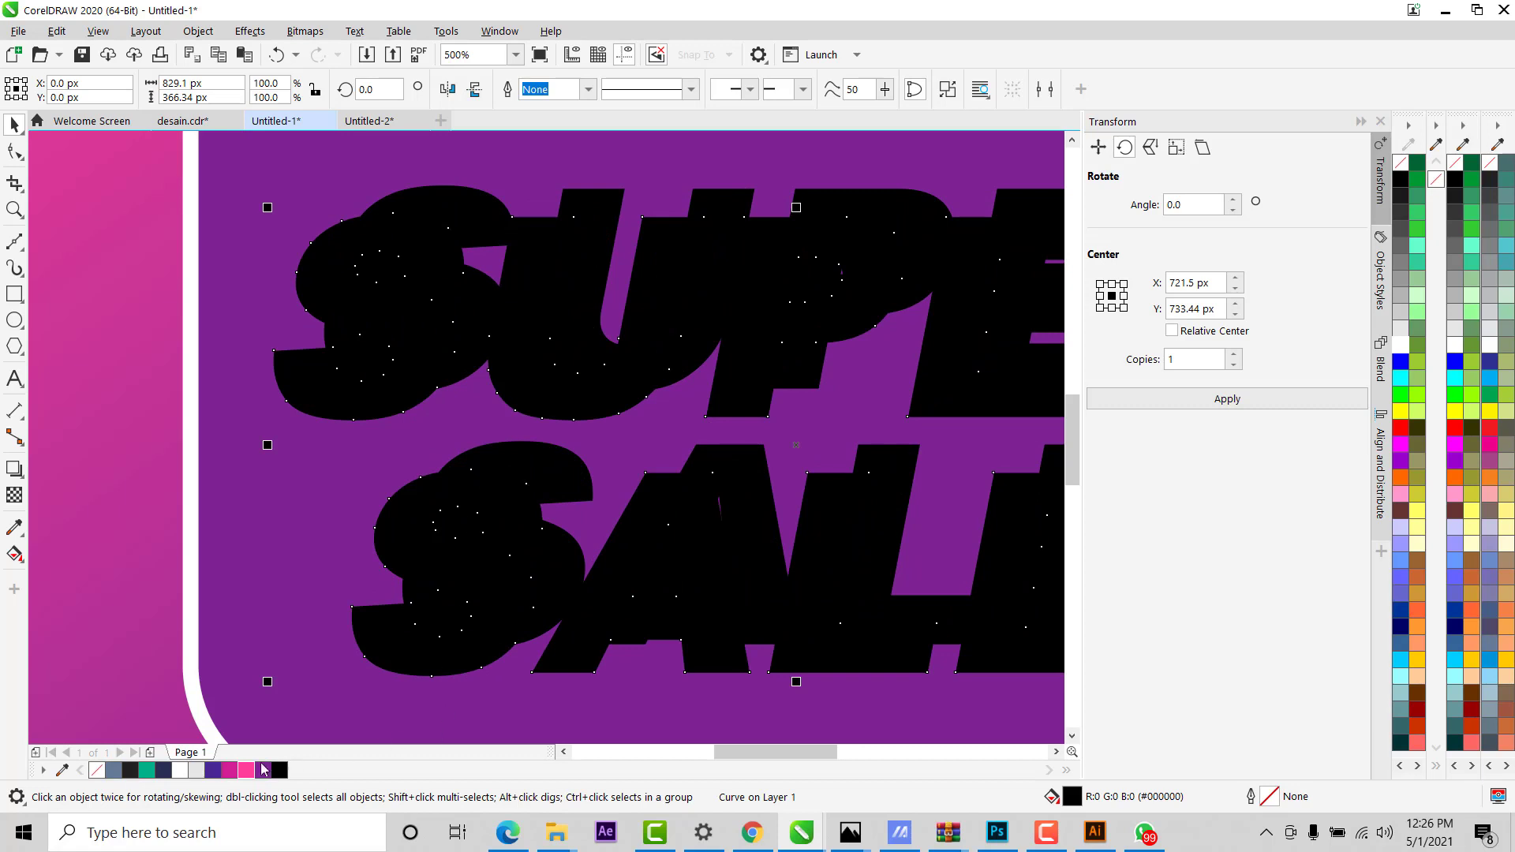
click(246, 770)
scroll(395, 355, down, 3)
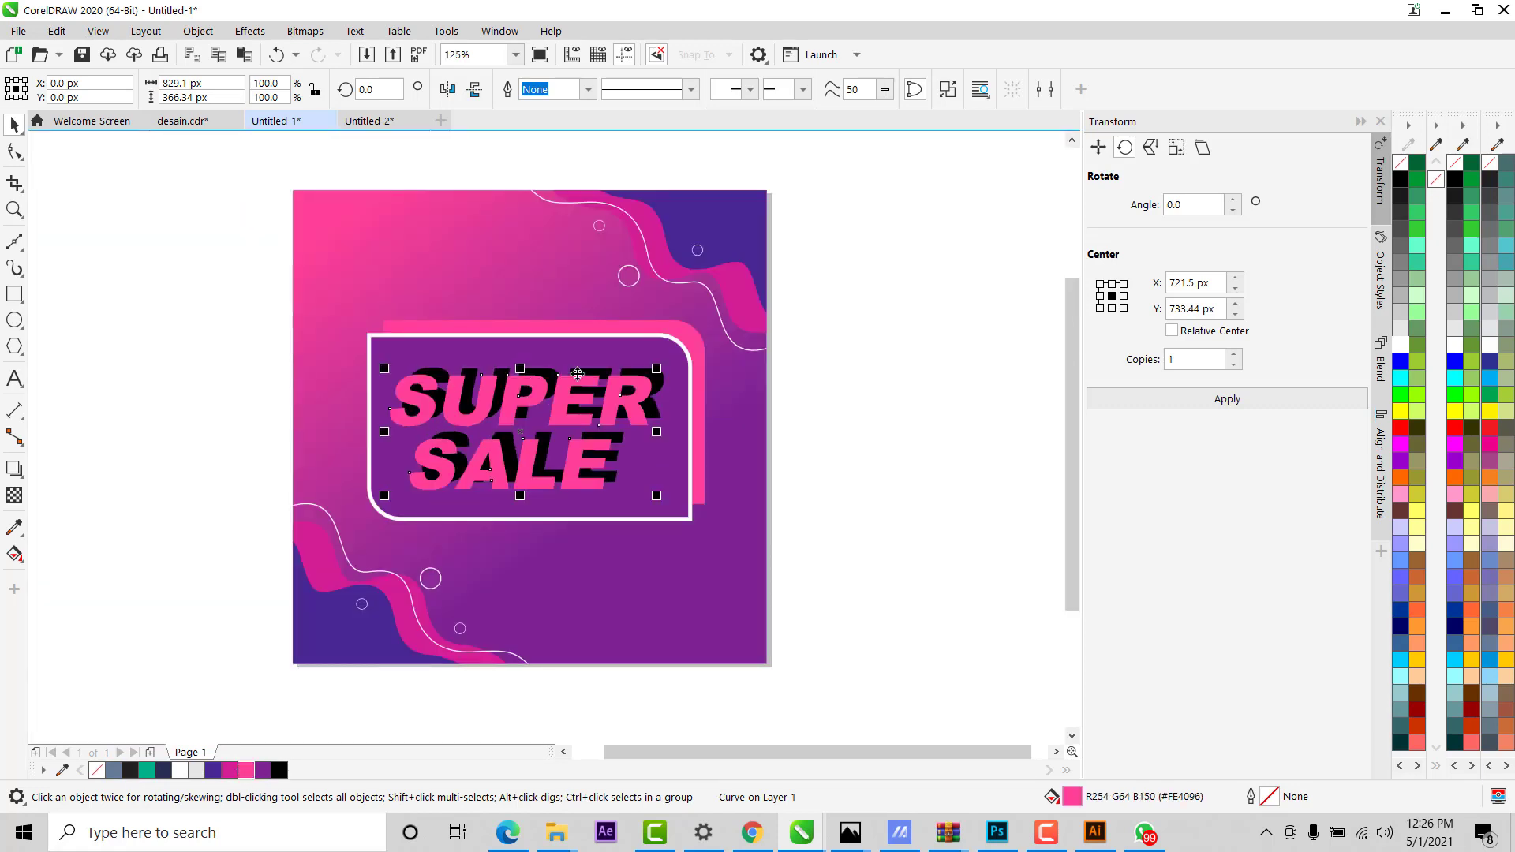
scroll(673, 390, up, 3)
Bring the original lettering in front of the pink copy and fill it white.
click(772, 395)
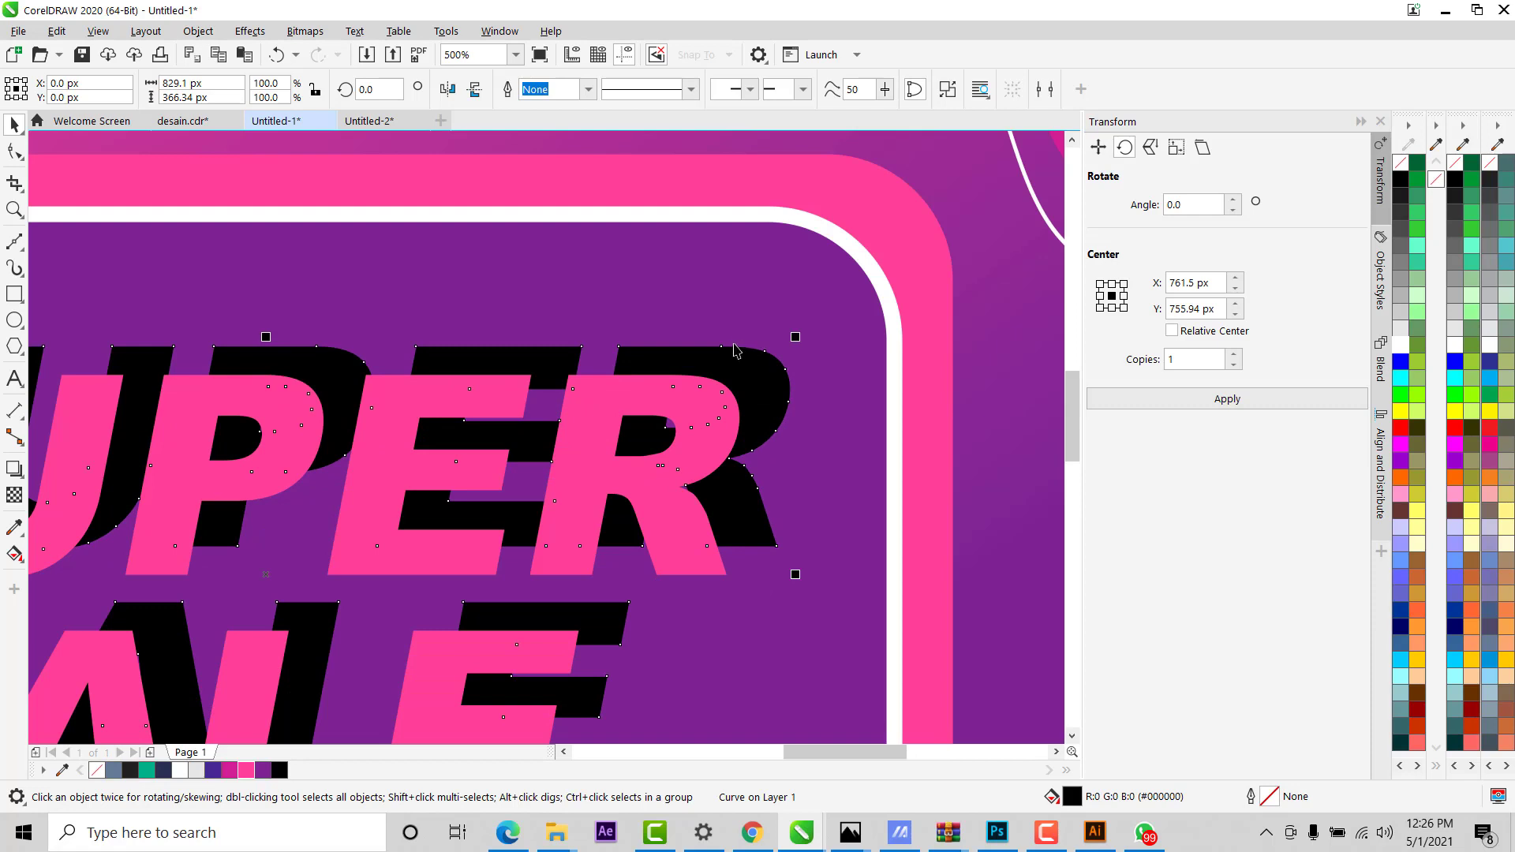
key(shift+Page_Up)
scroll(725, 336, down, 3)
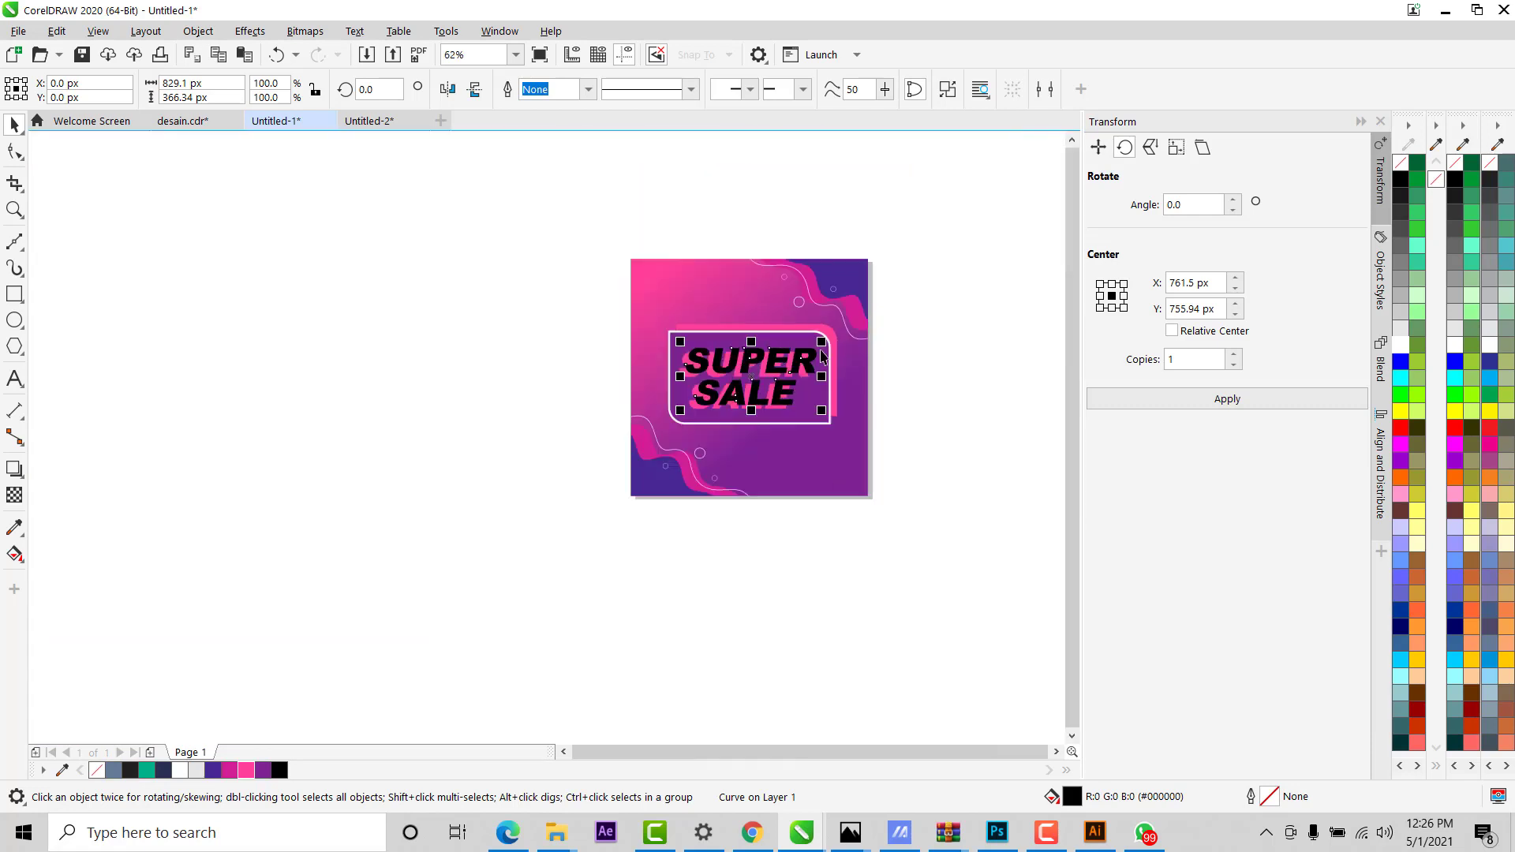
scroll(764, 352, up, 2)
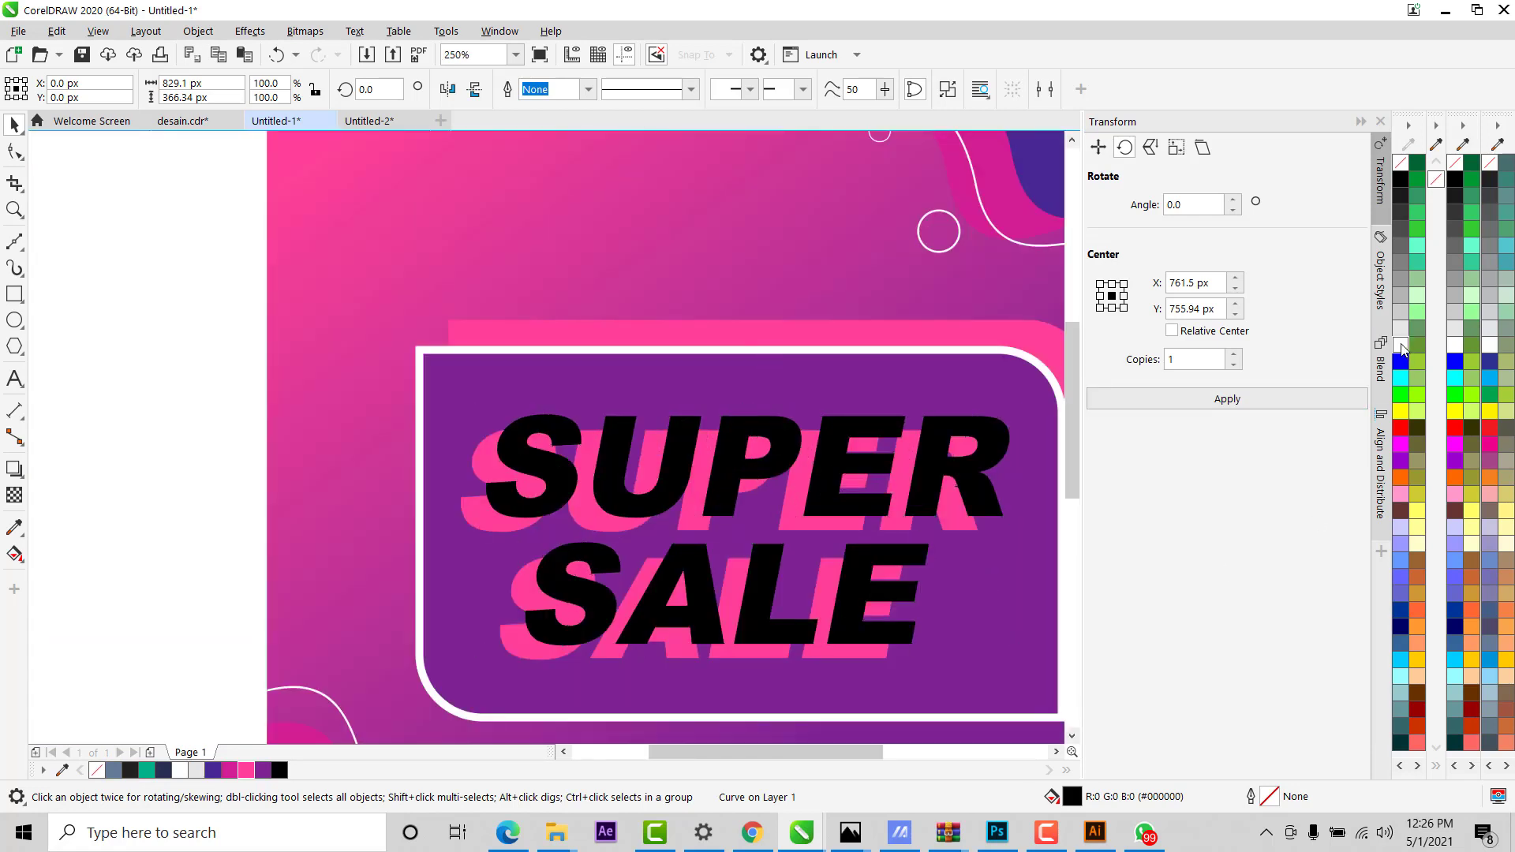
click(1400, 345)
scroll(632, 433, down, 3)
scroll(580, 447, up, 3)
scroll(580, 448, up, 2)
Shift the white SUPER SALE lettering right and down over its pink shadow.
drag(602, 443, 452, 402)
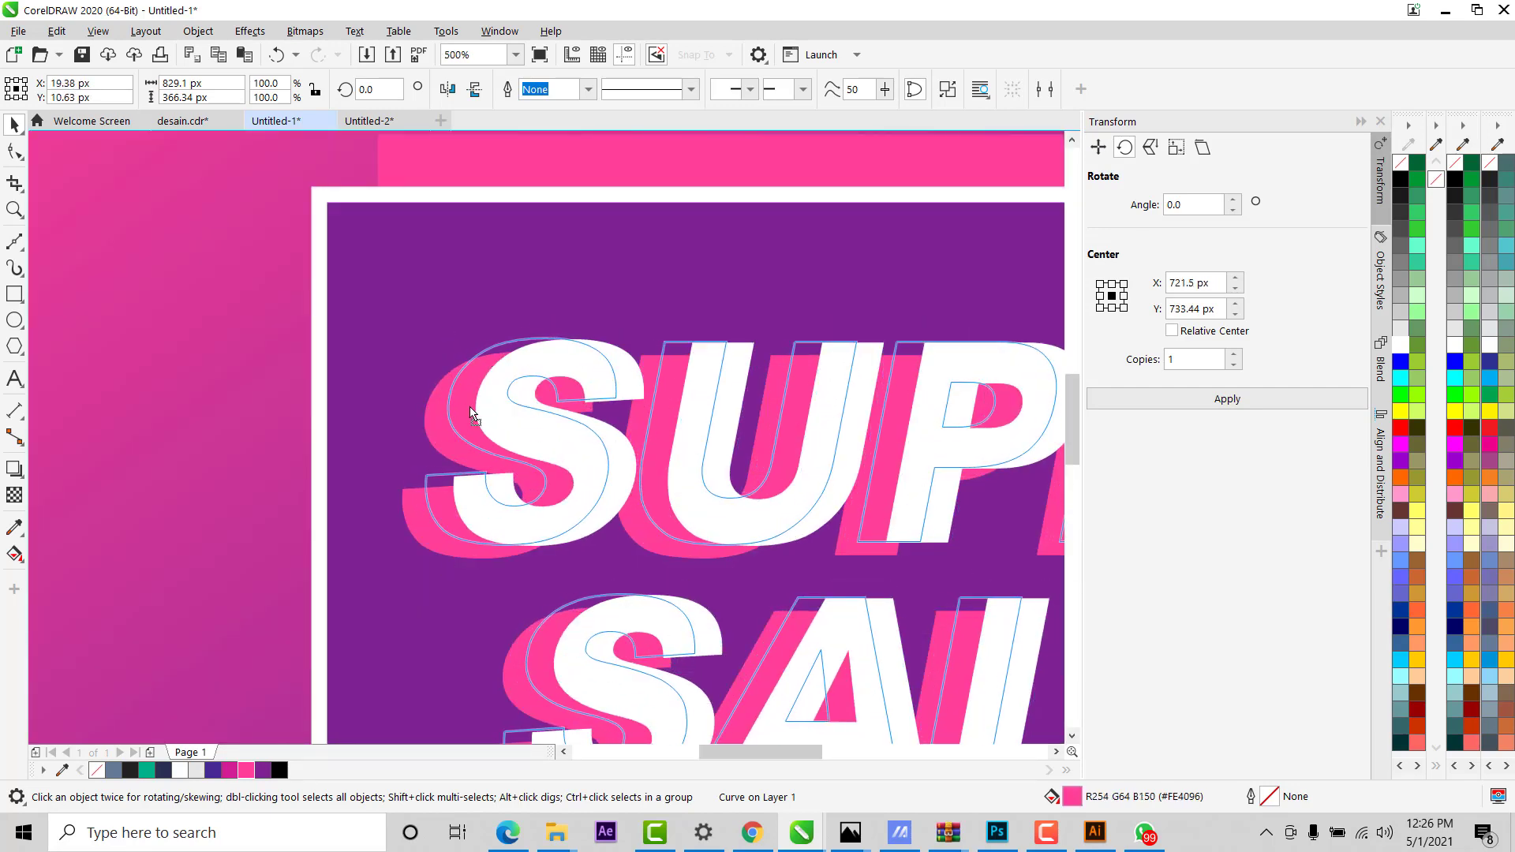
mouse_move(452, 403)
mouse_down()
mouse_move(478, 418)
mouse_move(490, 371)
mouse_up()
scroll(490, 371, down, 3)
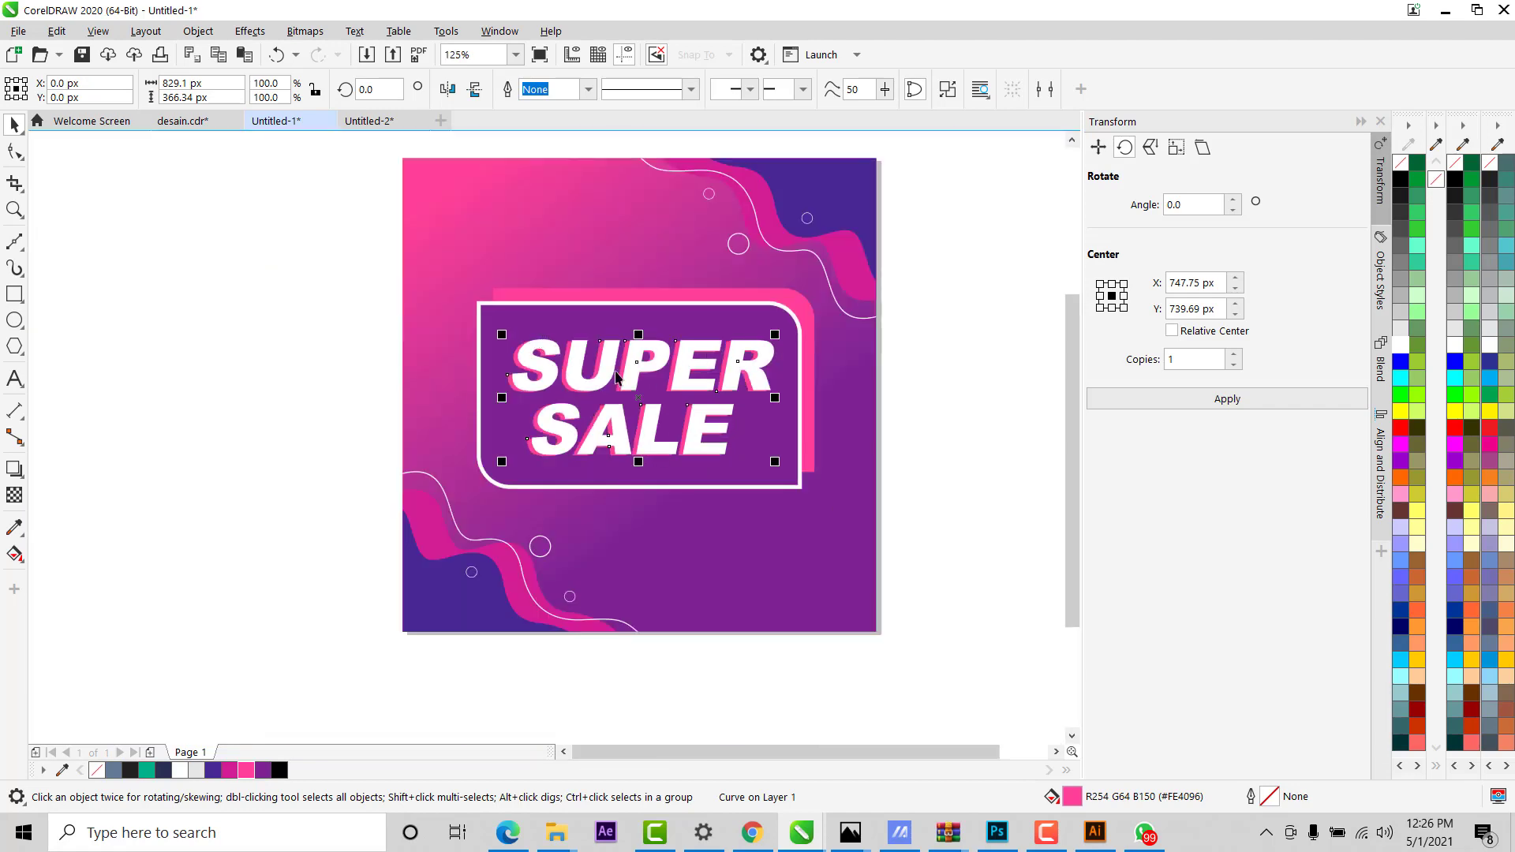
scroll(678, 427, up, 2)
scroll(678, 427, up, 1)
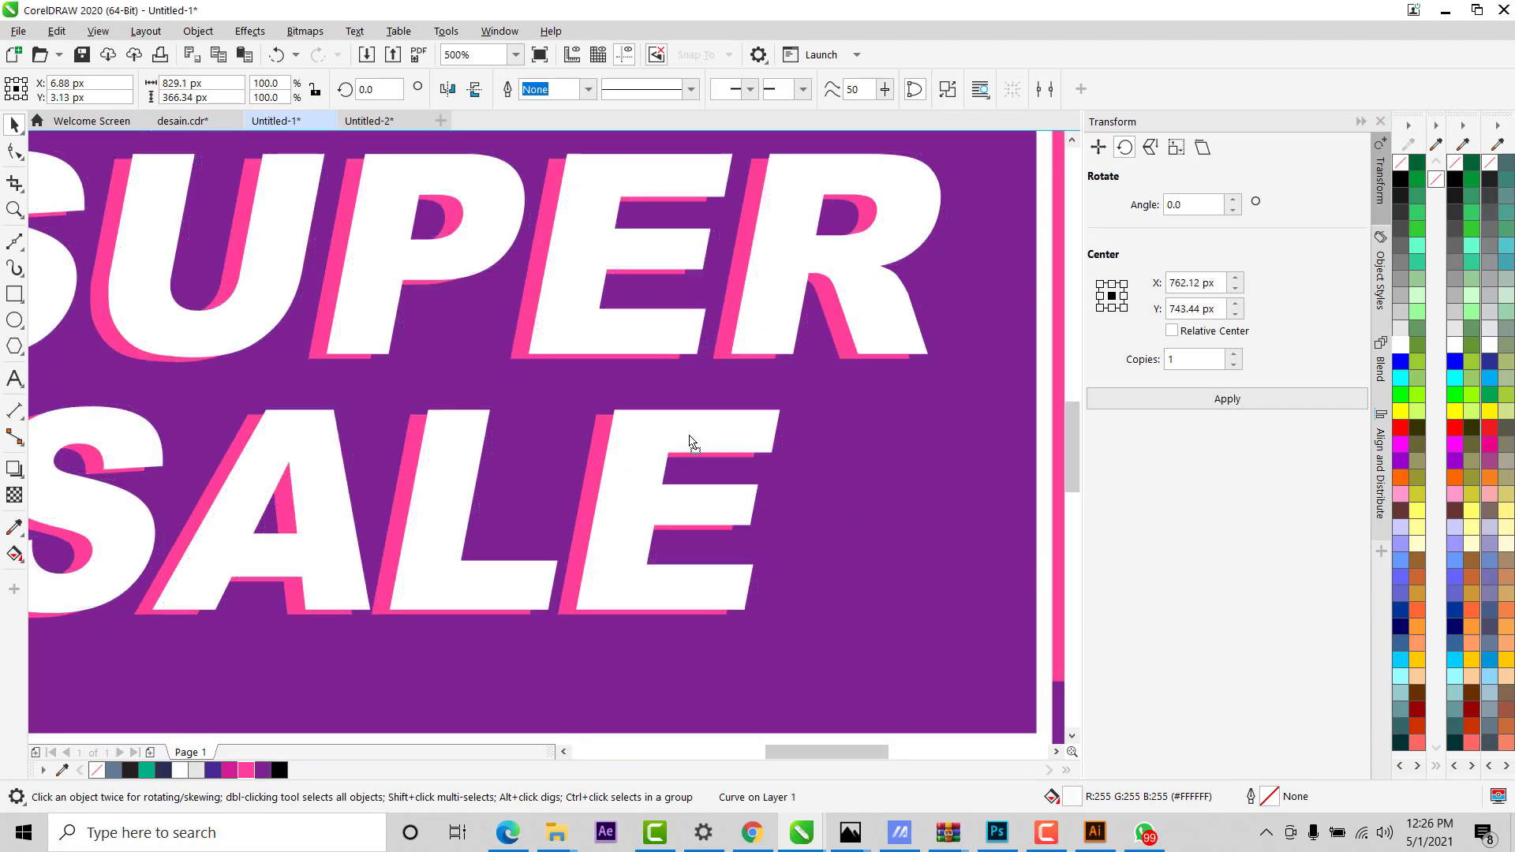
scroll(612, 416, down, 1)
scroll(361, 416, up, 1)
drag(440, 423, 422, 432)
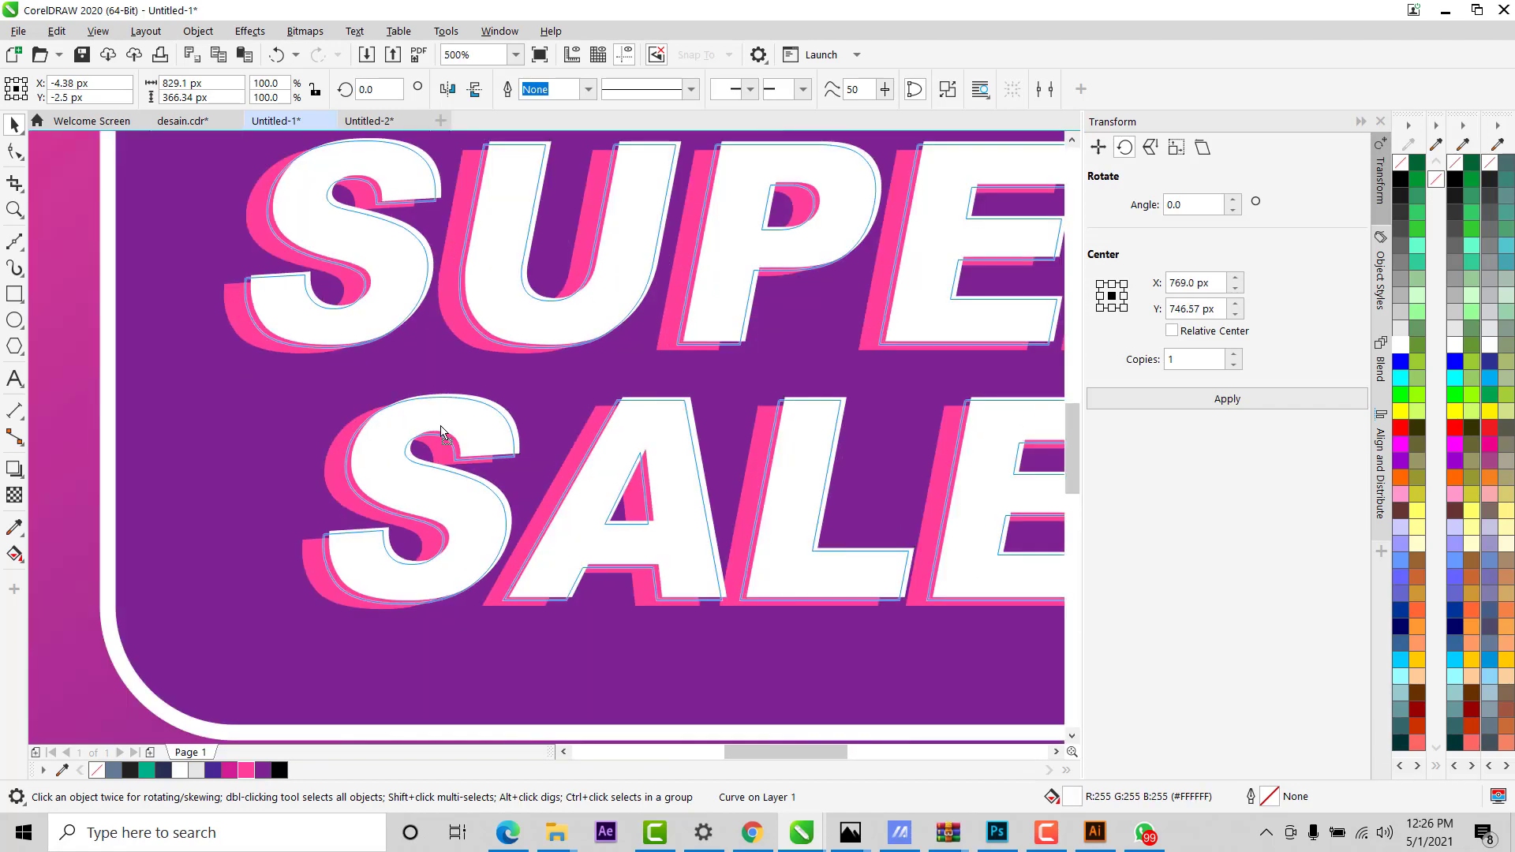
Nudge the pink shadow copy so it sits evenly behind the letters, then deselect.
scroll(496, 407, down, 2)
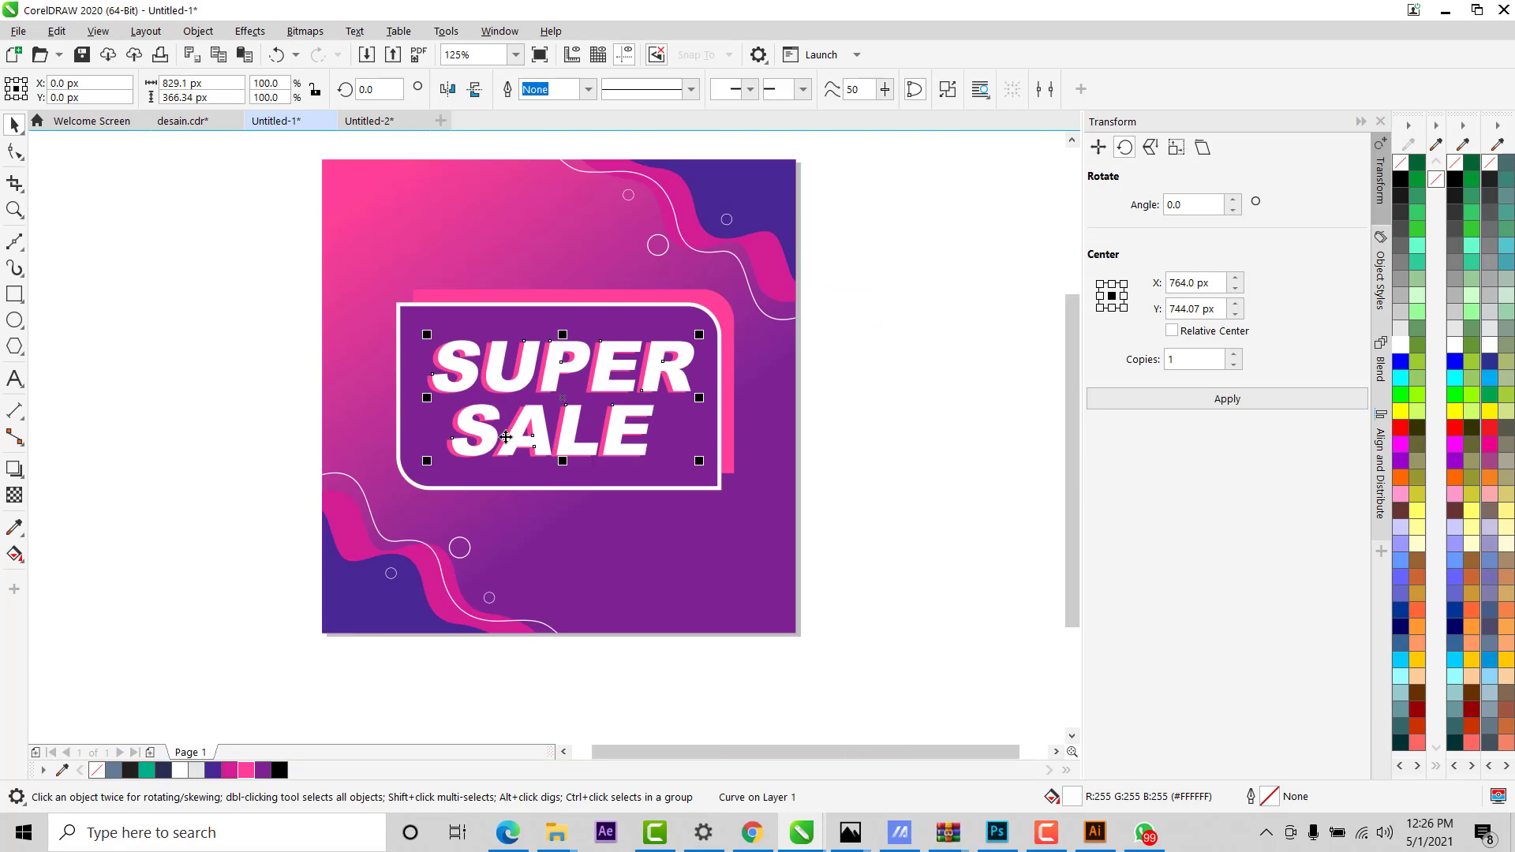
scroll(404, 388, up, 1)
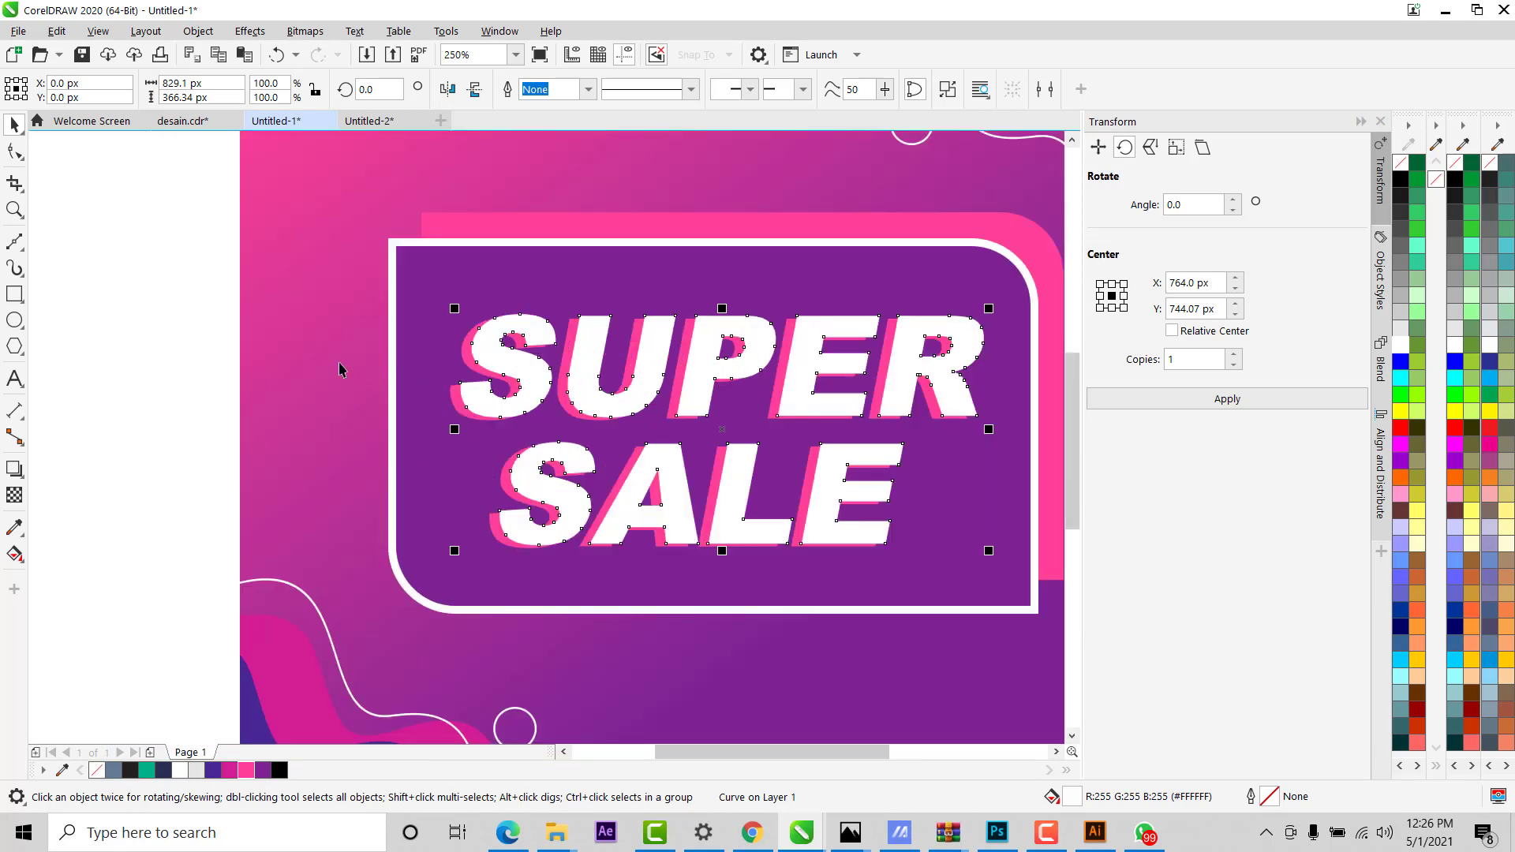
scroll(513, 378, up, 2)
drag(422, 338, 442, 345)
scroll(458, 351, down, 2)
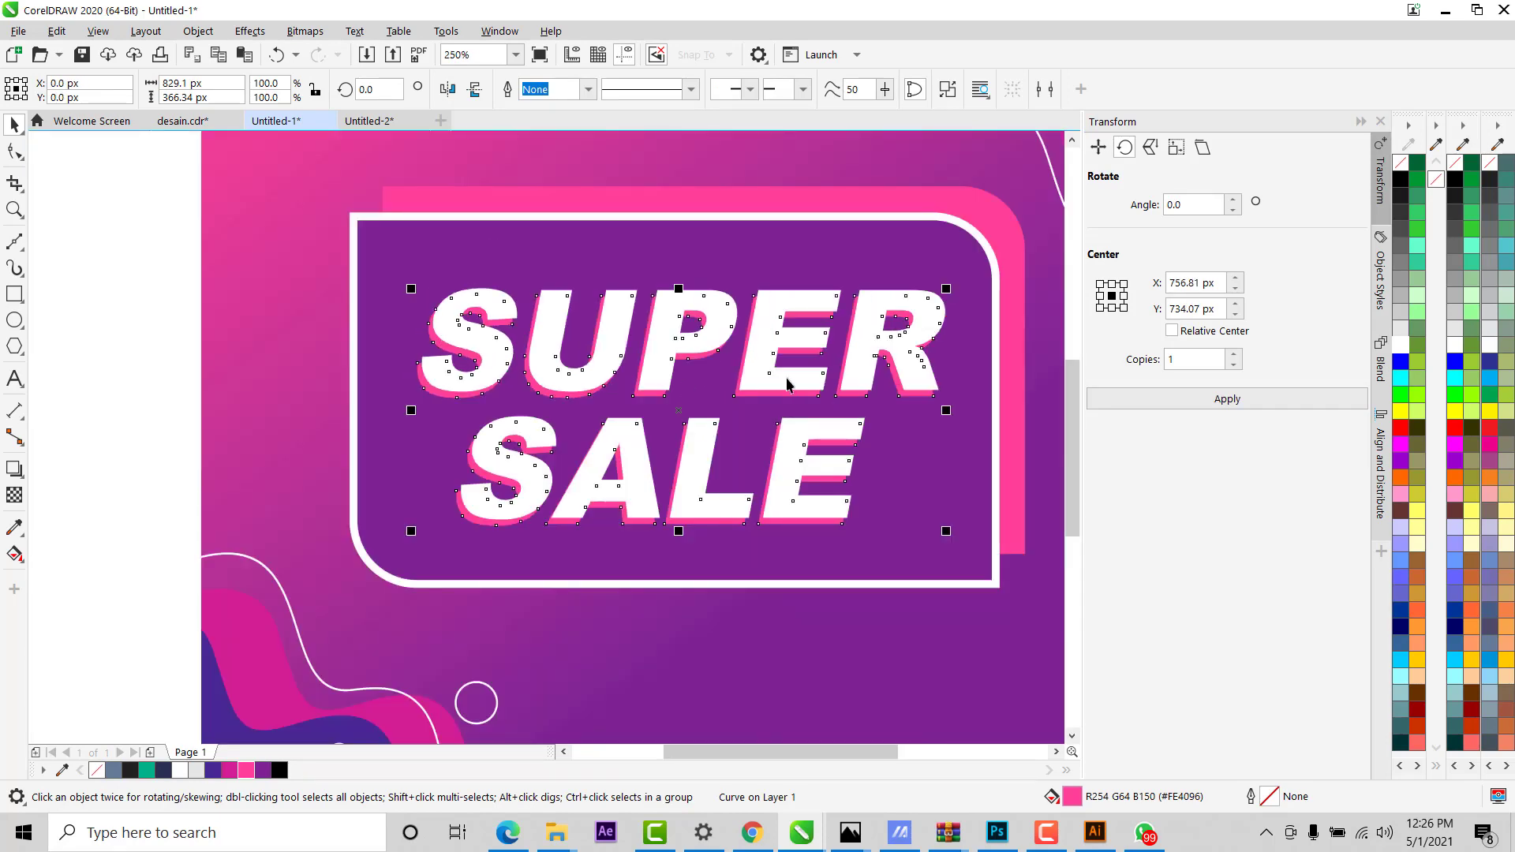
scroll(550, 382, up, 3)
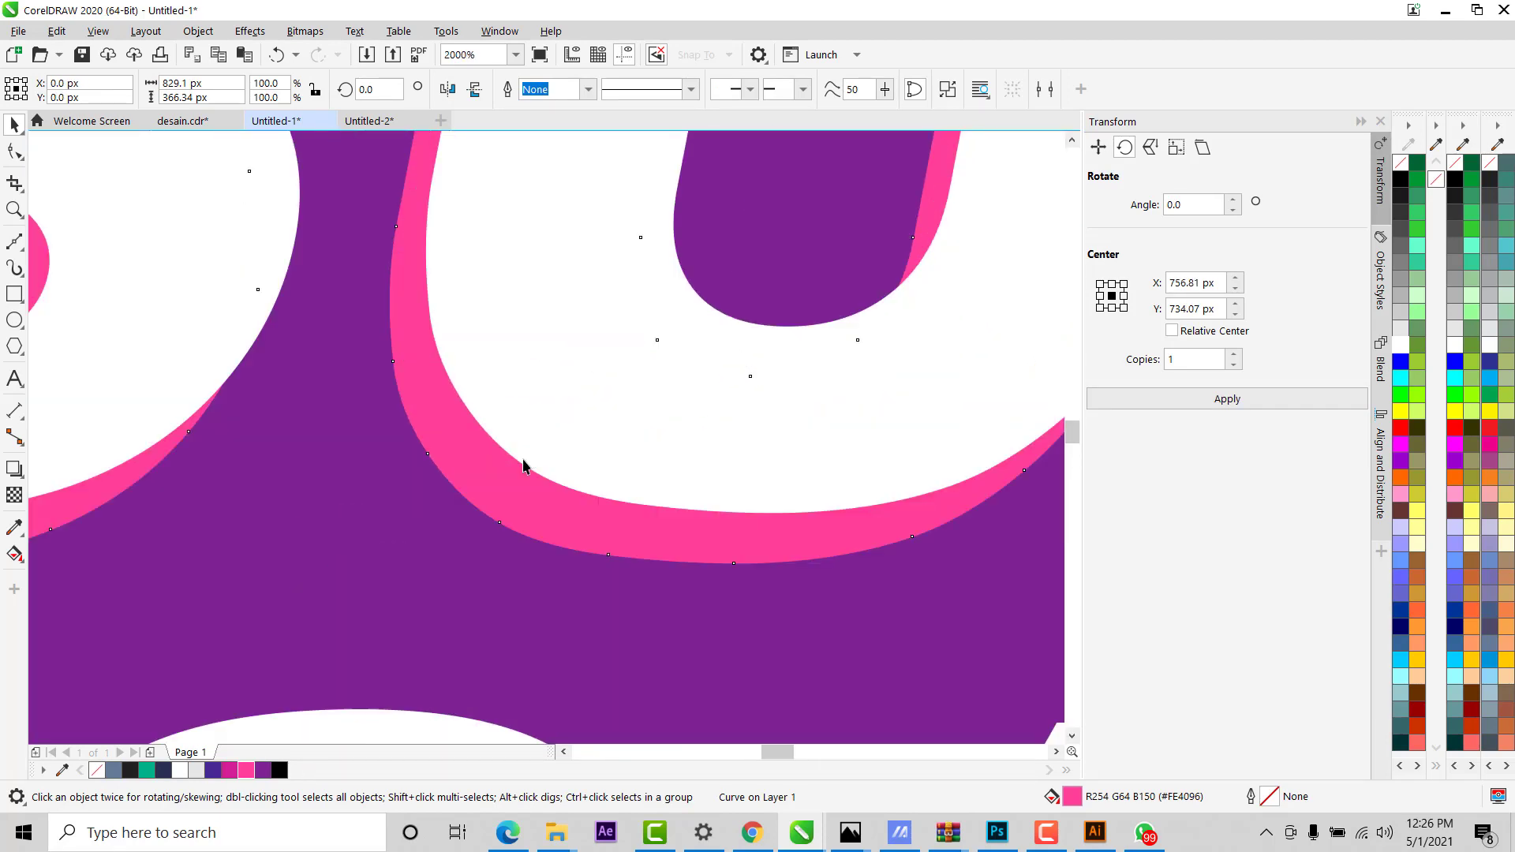
drag(523, 463, 485, 458)
scroll(680, 489, down, 2)
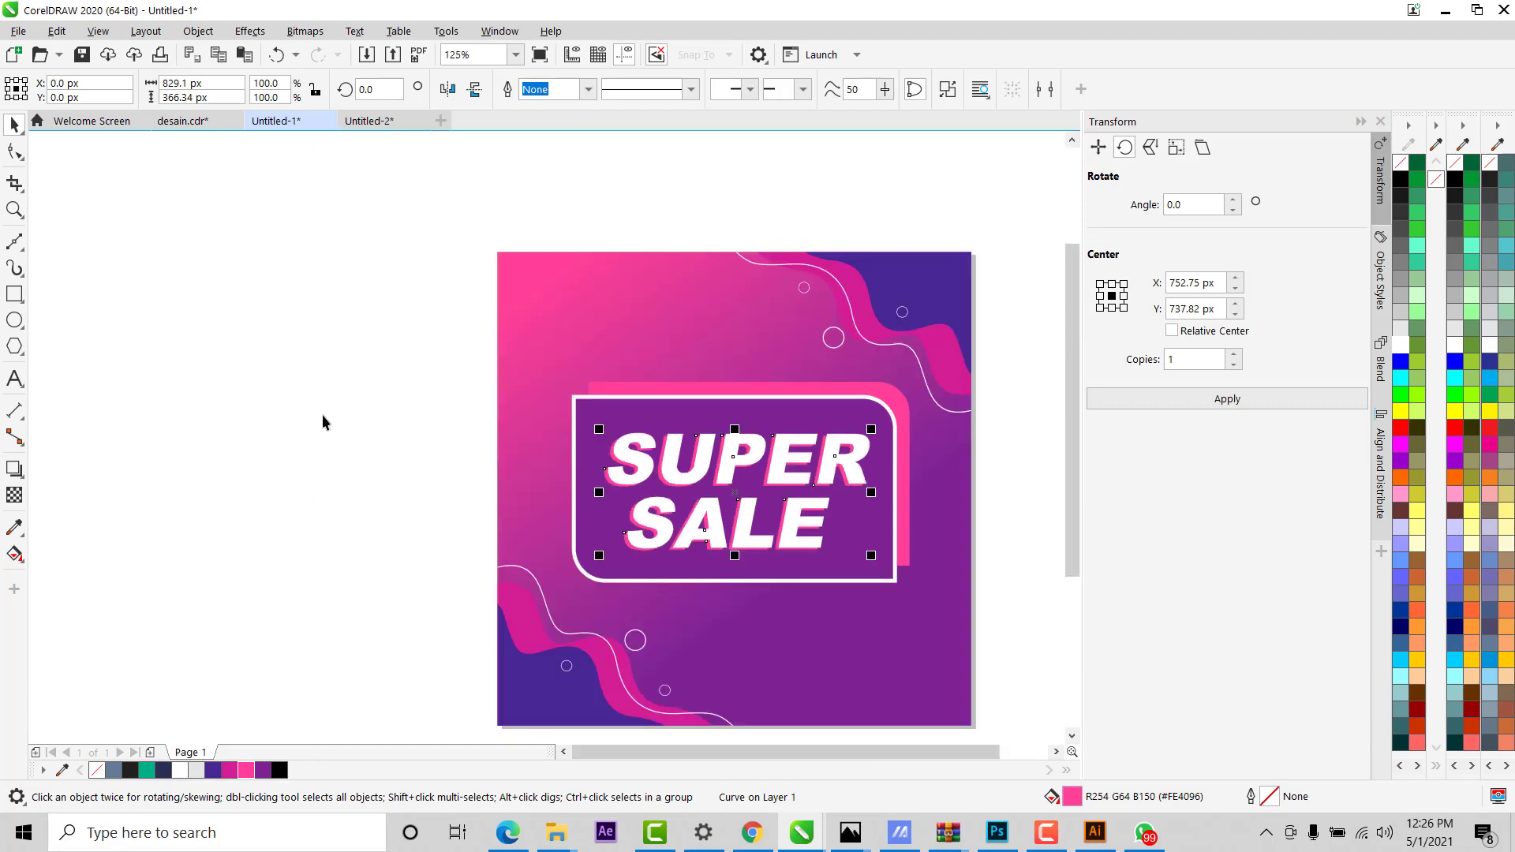
click(322, 415)
scroll(706, 448, down, 2)
scroll(747, 549, up, 2)
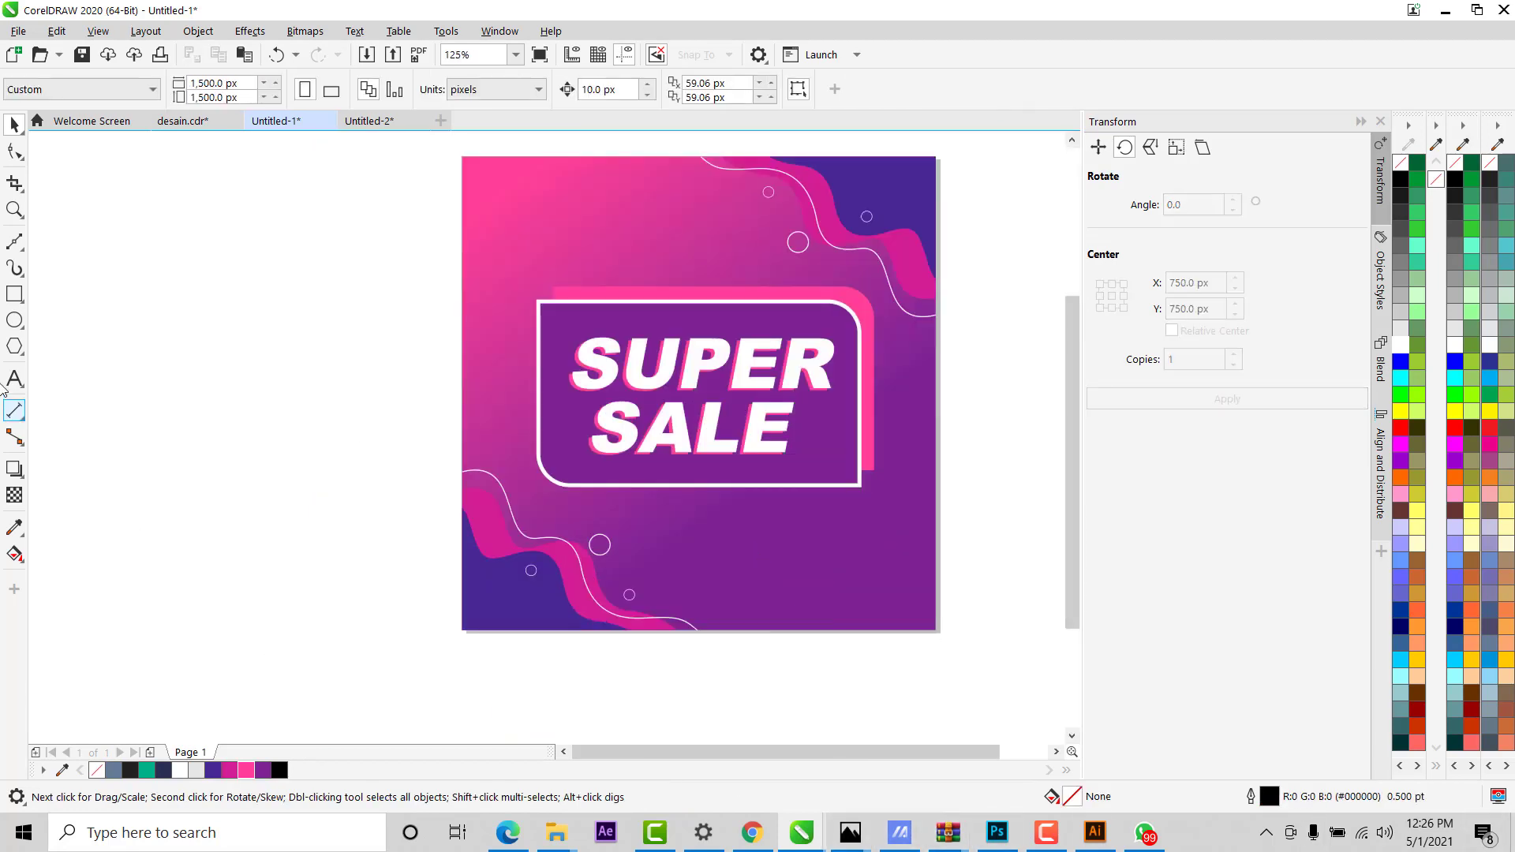
Draw a long rectangle below the SUPER SALE panel.
click(14, 294)
scroll(679, 575, up, 2)
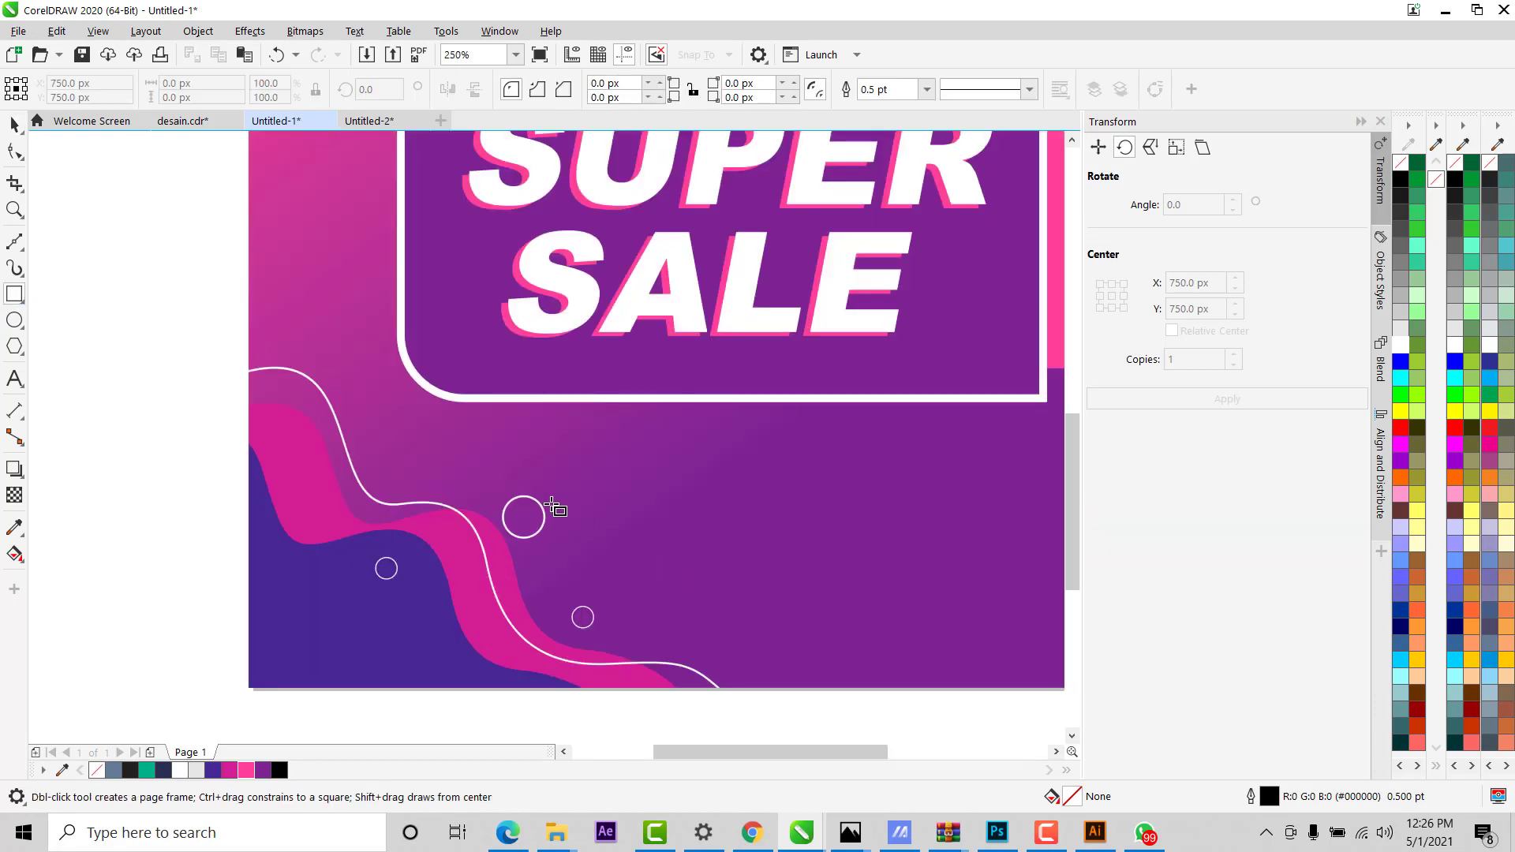
drag(447, 430, 1028, 482)
scroll(418, 435, up, 2)
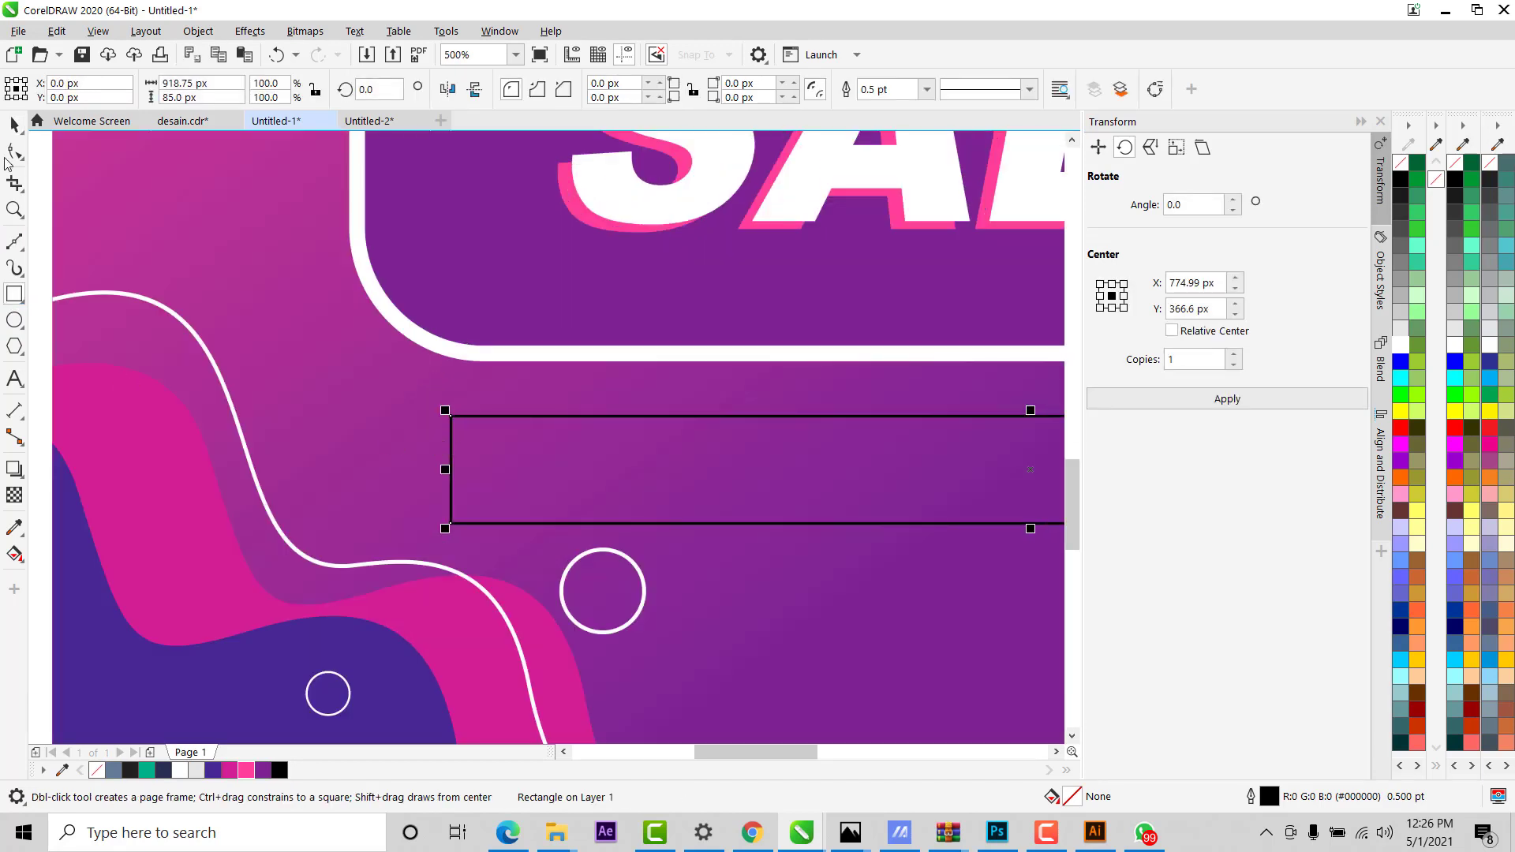
Round the rectangle into a pill shape with black fill and no outline.
click(14, 153)
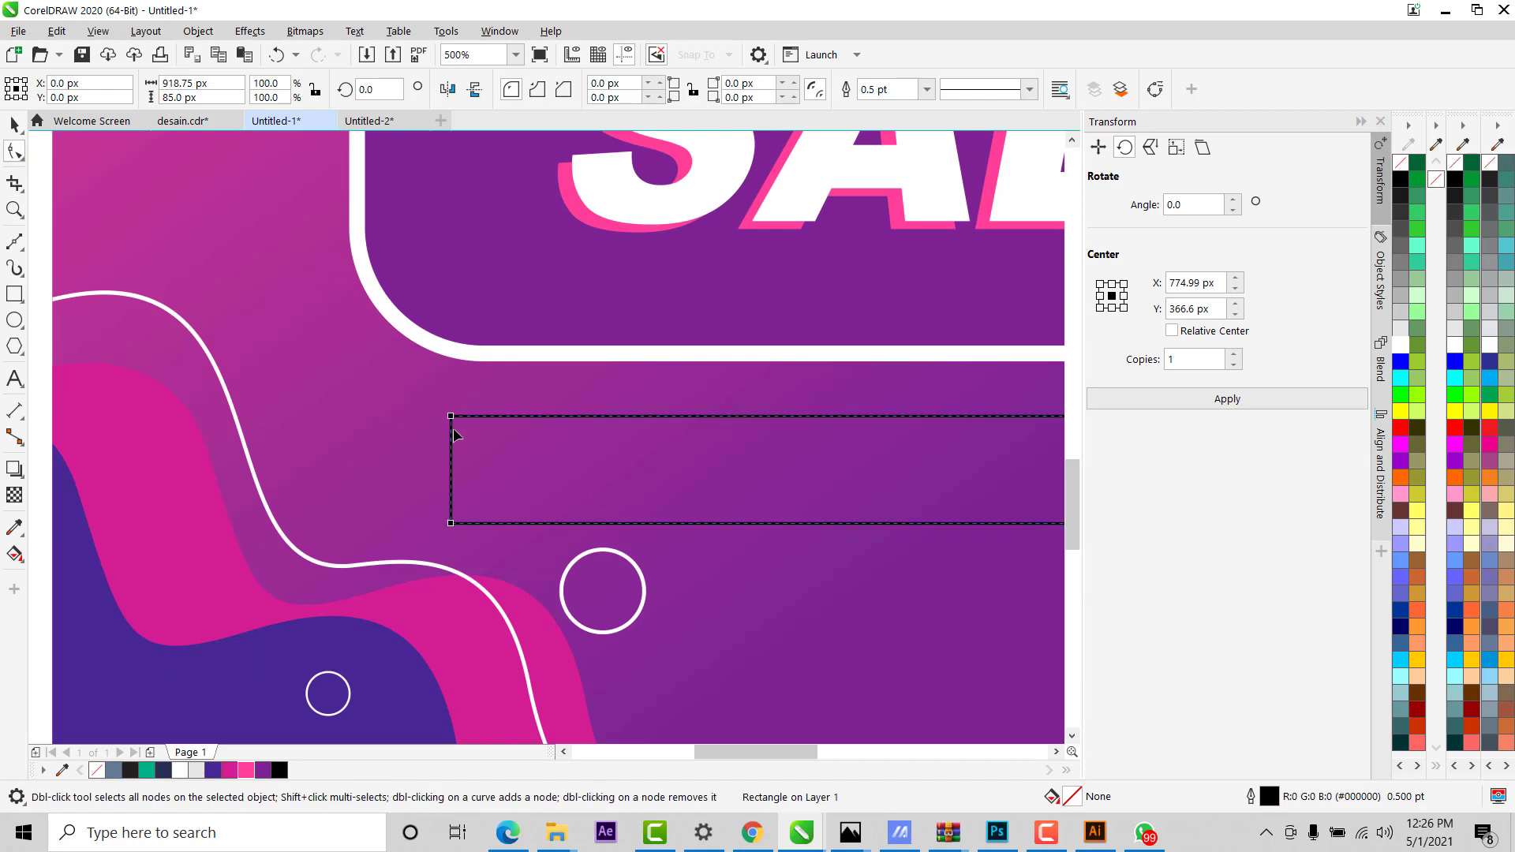
drag(452, 422, 522, 468)
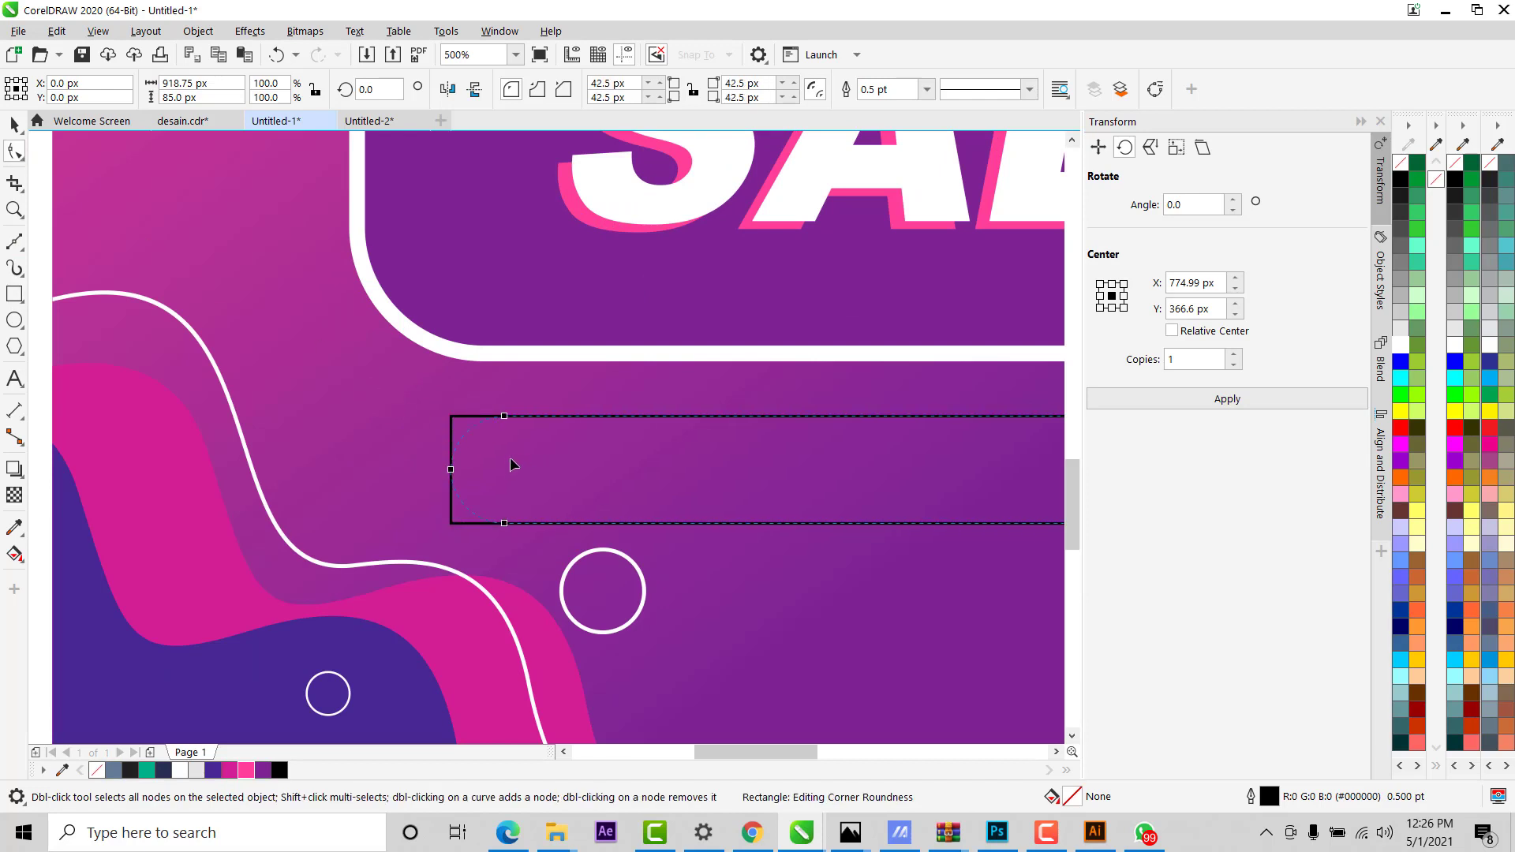
scroll(511, 464, down, 2)
scroll(511, 464, down, 2)
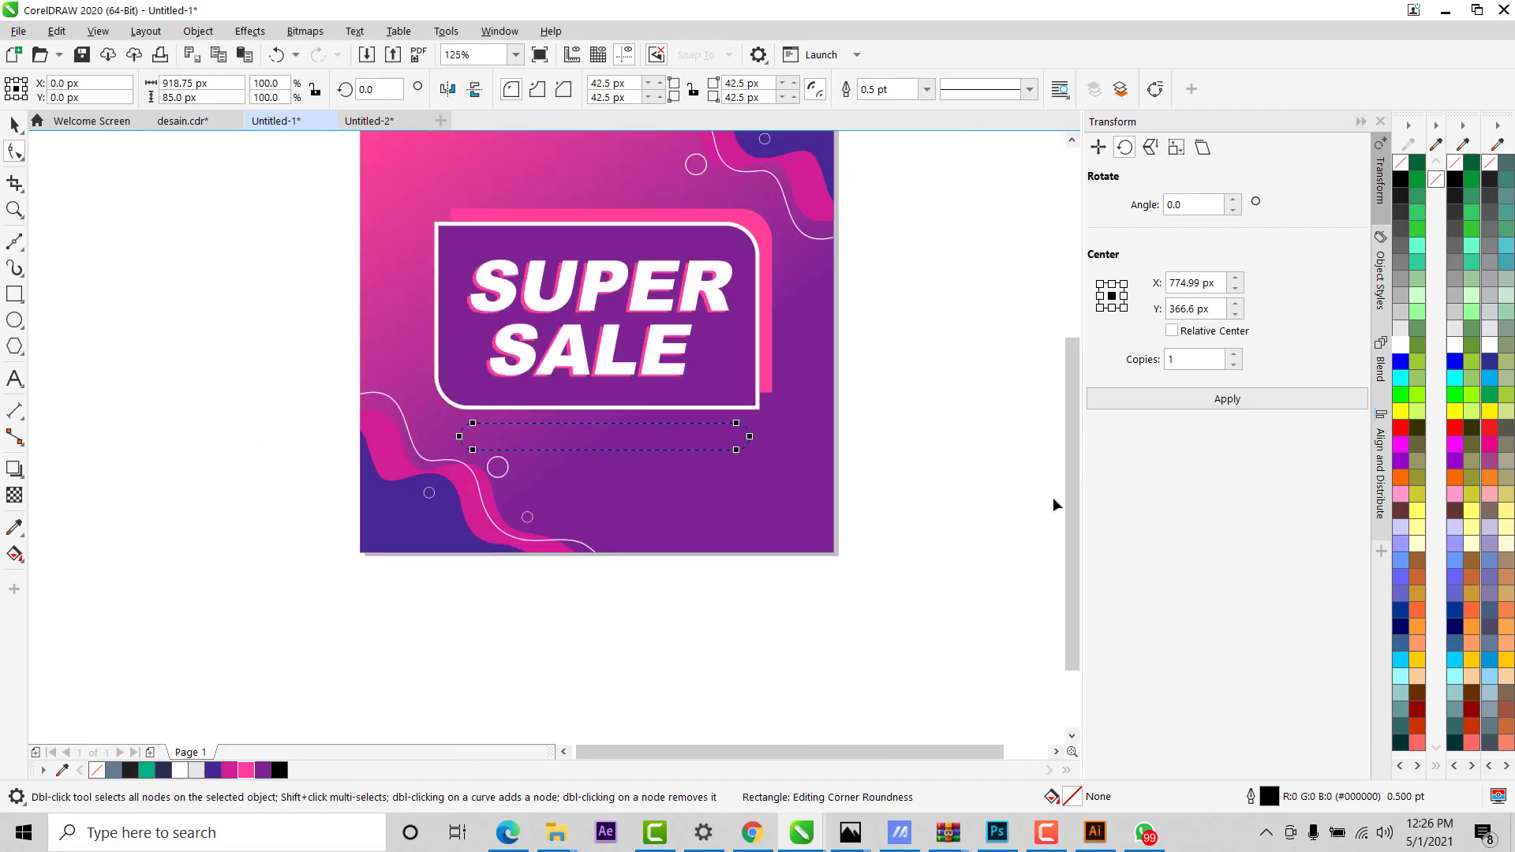
click(1394, 183)
right_click(1401, 163)
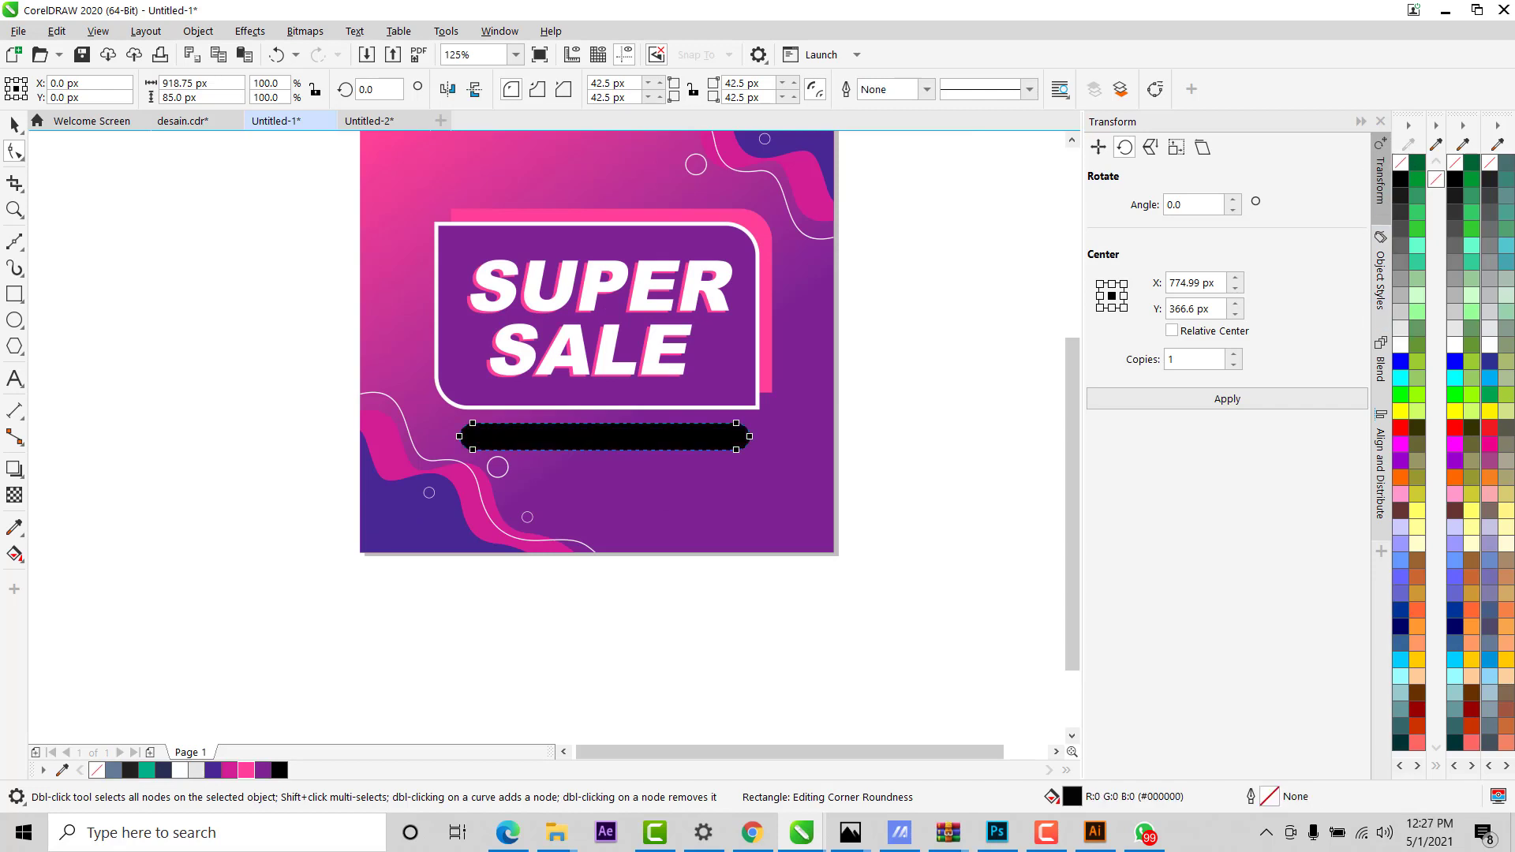
Resize the black bar to about 822.5 x 90 px.
click(15, 124)
key(Escape)
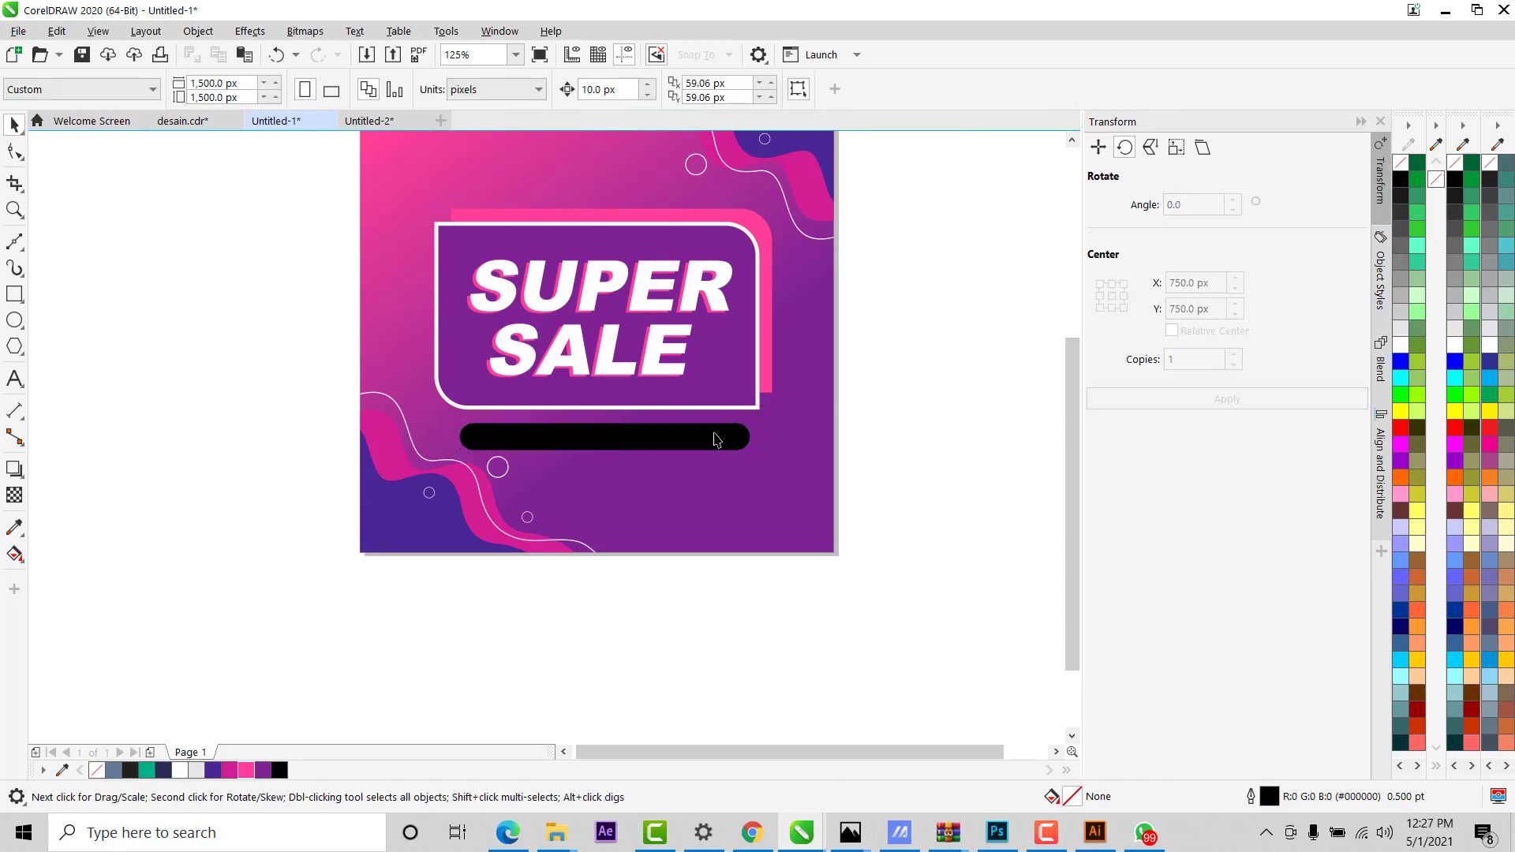
scroll(649, 446, up, 3)
click(649, 446)
scroll(541, 458, down, 2)
scroll(510, 481, up, 2)
drag(510, 489, 508, 505)
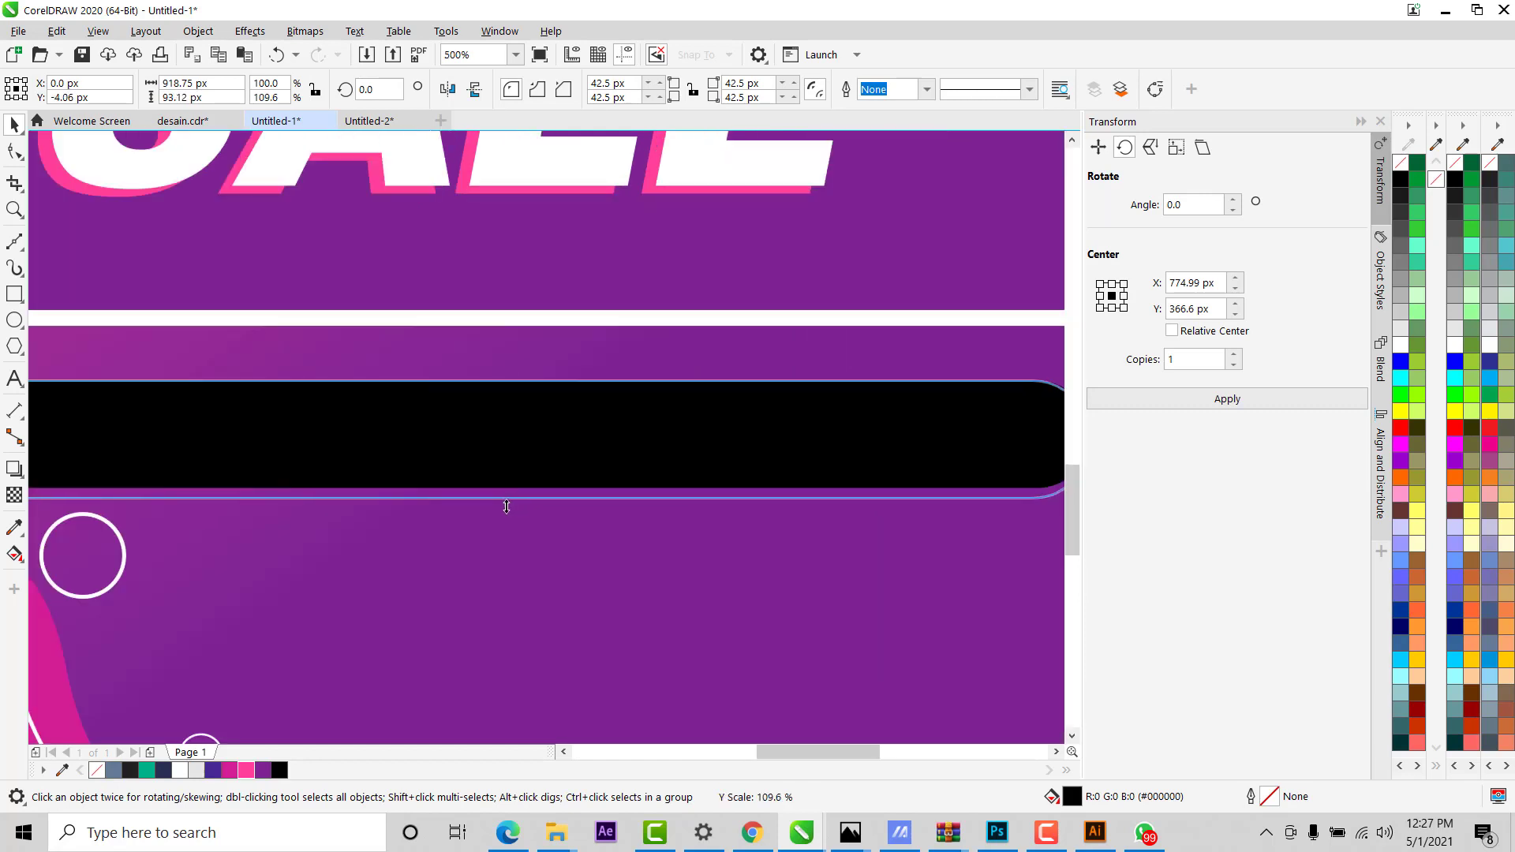
scroll(508, 504, down, 2)
scroll(759, 458, up, 1)
drag(796, 447, 457, 408)
scroll(478, 398, up, 1)
scroll(457, 409, down, 2)
scroll(677, 514, up, 1)
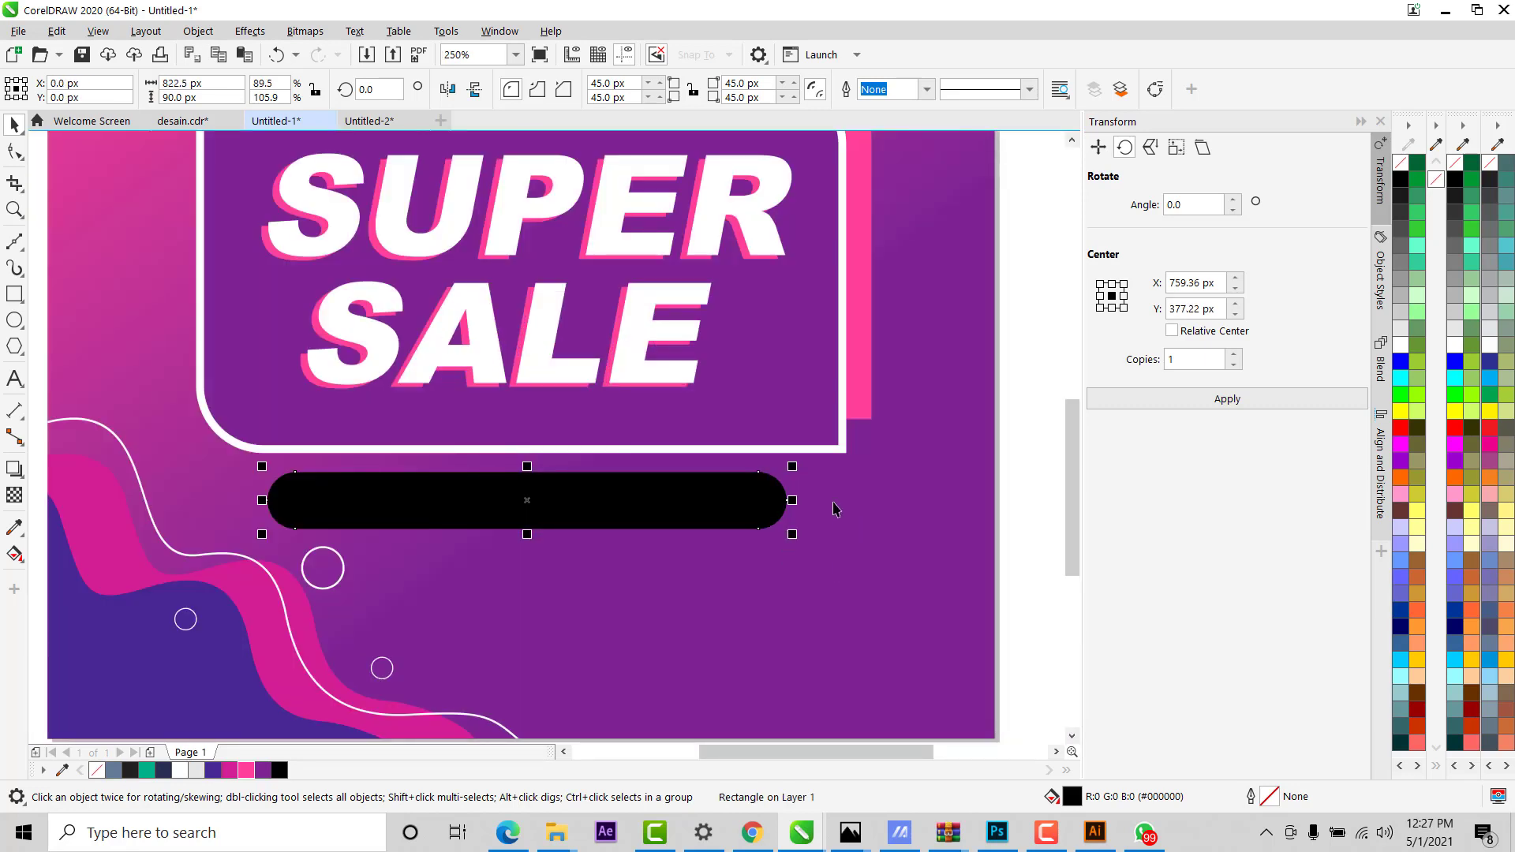
Centre the black bar with the background, then clear the selection.
shift+click(889, 519)
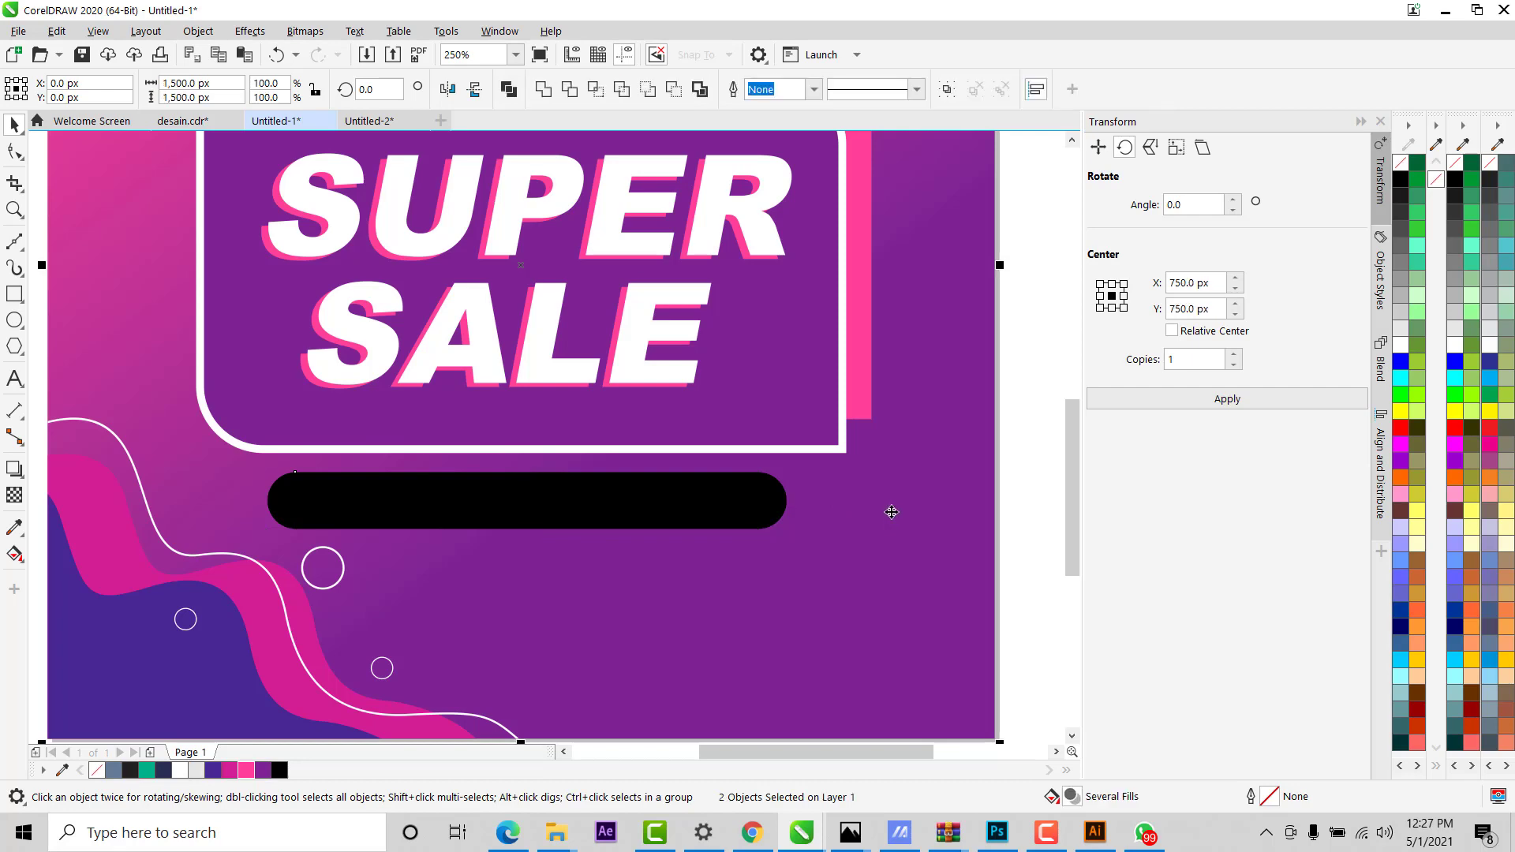
scroll(737, 522, down, 1)
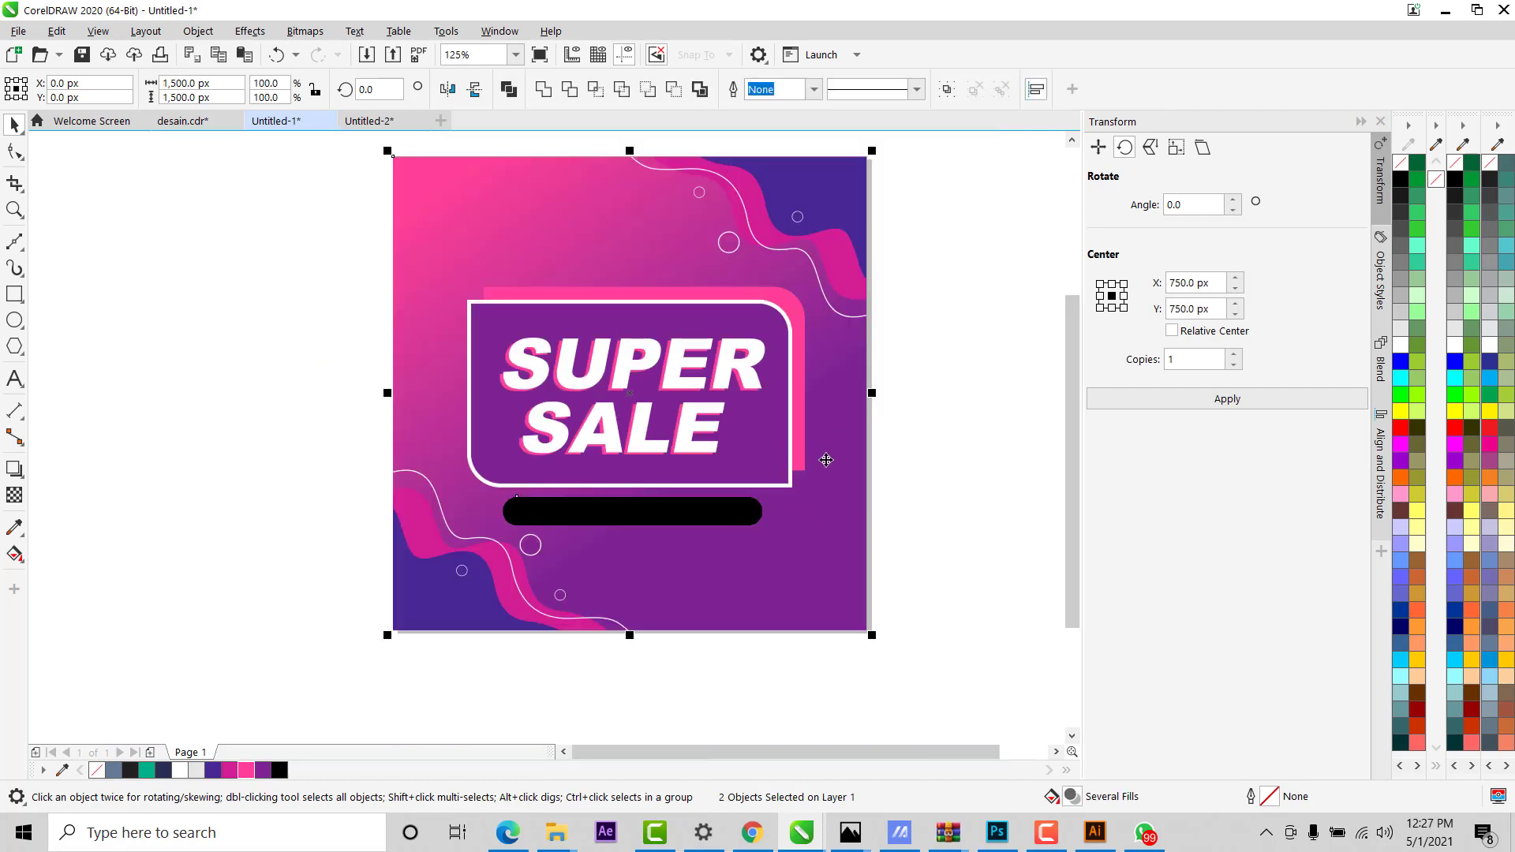
click(916, 547)
scroll(510, 478, up, 1)
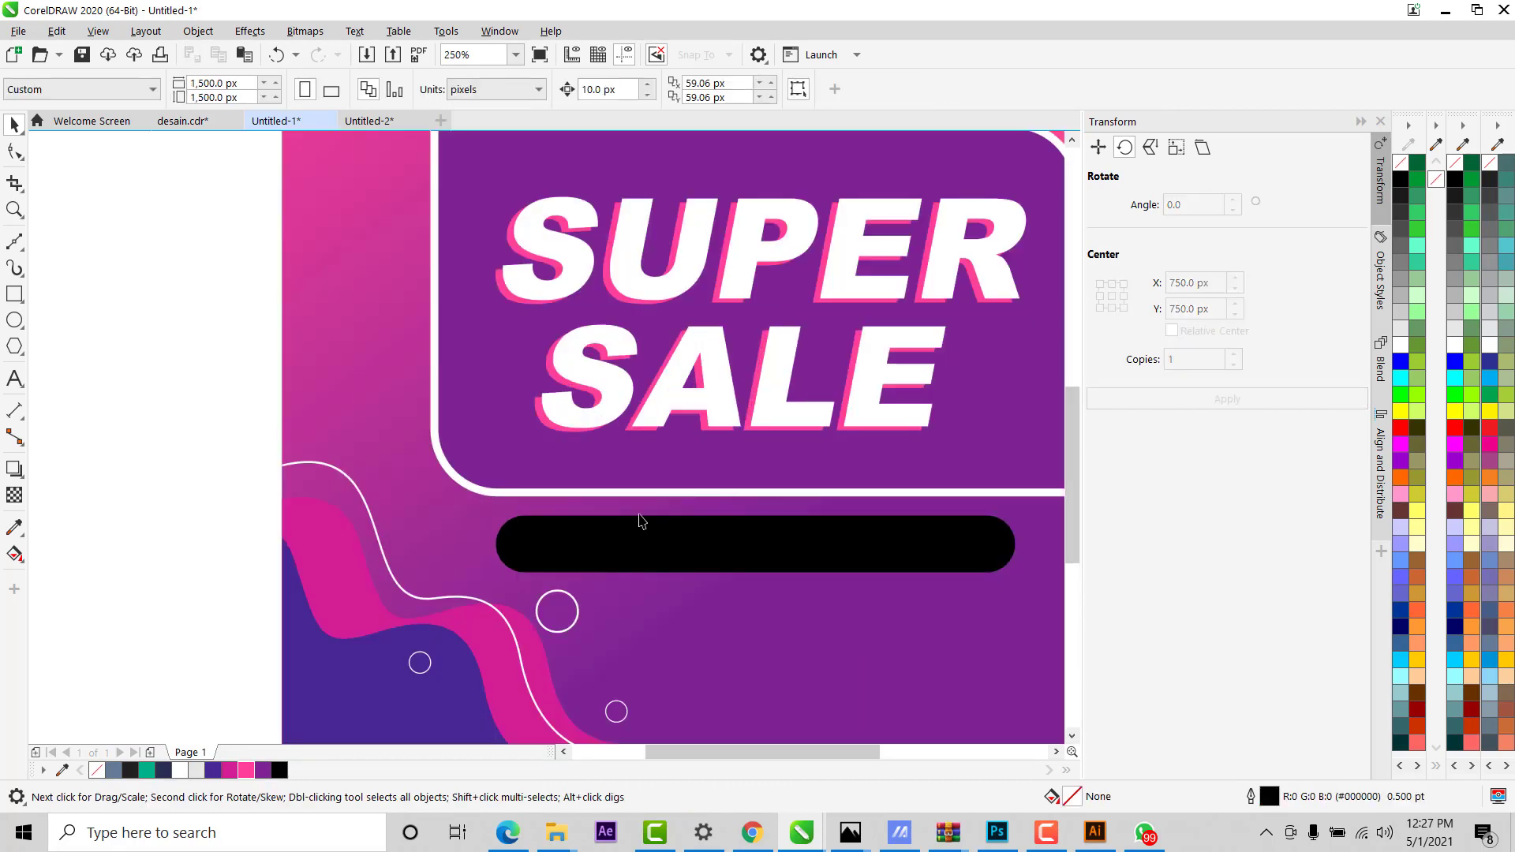
scroll(639, 519, down, 1)
scroll(722, 573, up, 1)
Add the text 'UP TO 60% OFF' in bold Arial.
click(13, 380)
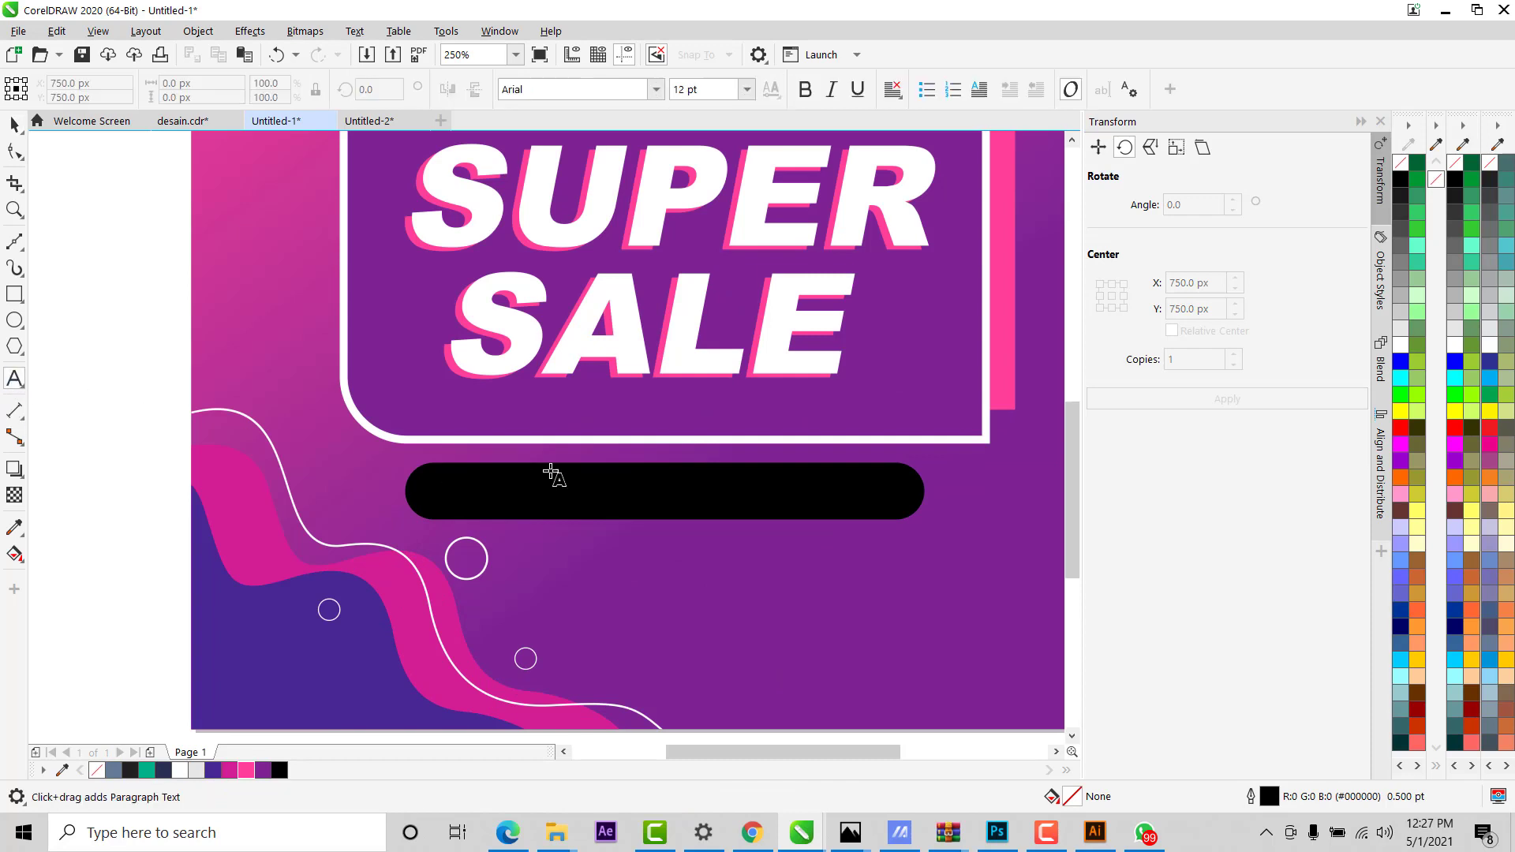
scroll(497, 531, down, 2)
scroll(457, 513, up, 1)
click(332, 511)
scroll(368, 538, up, 2)
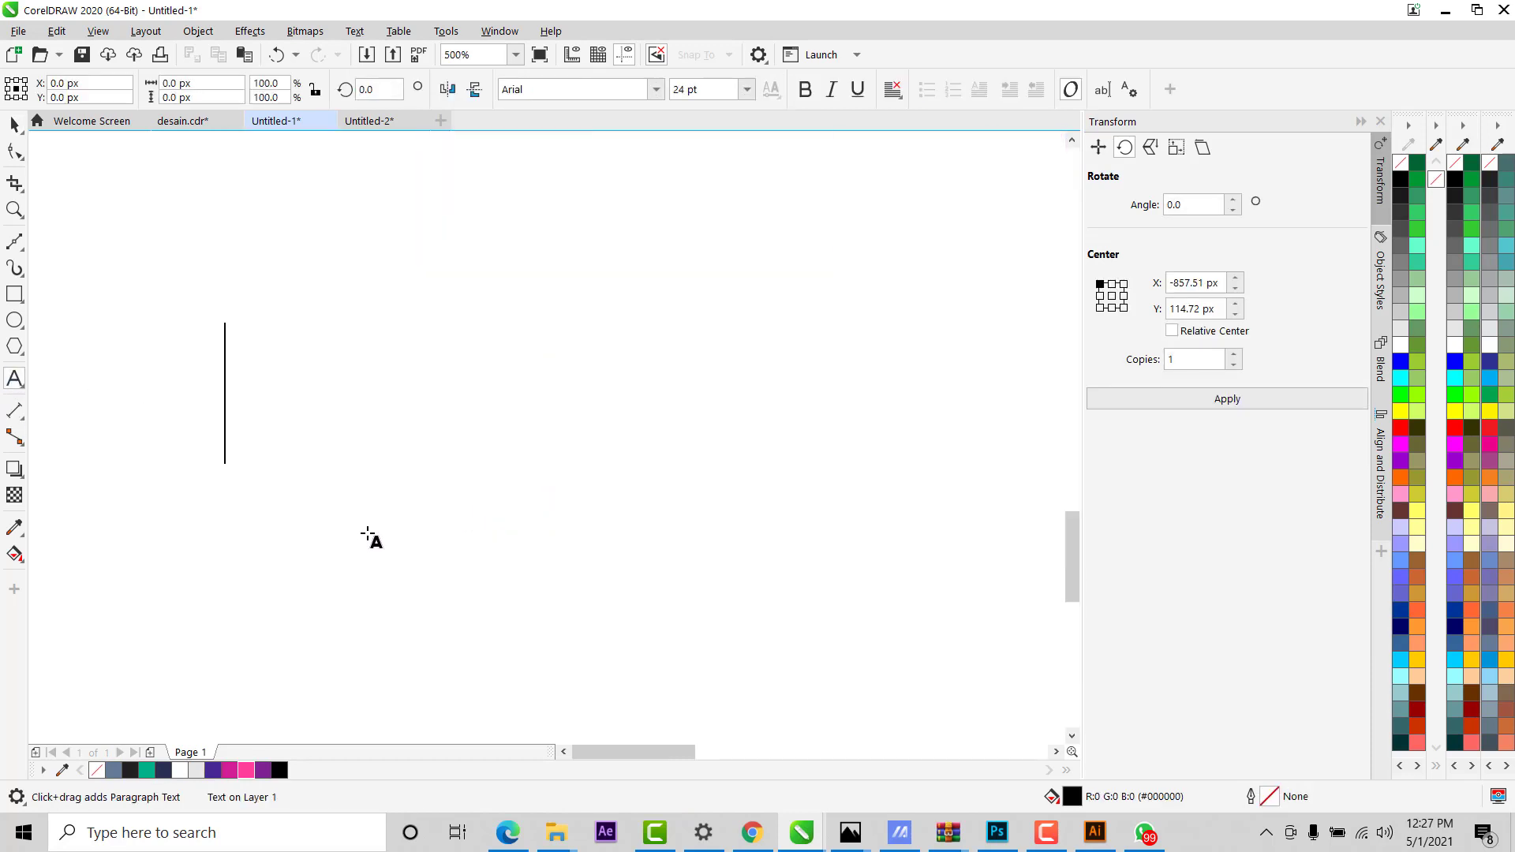
text(UP)
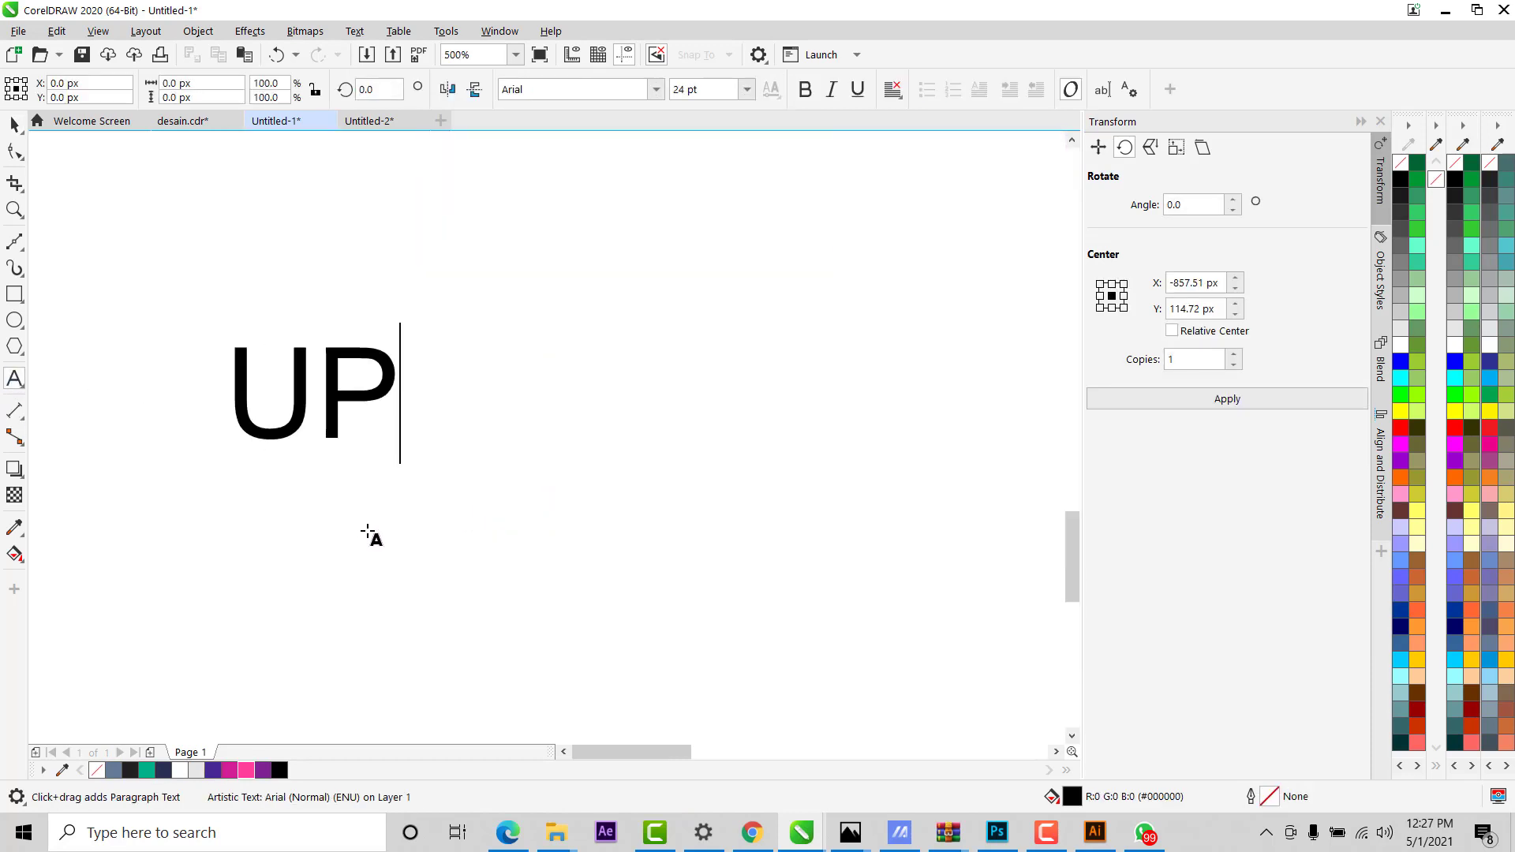
text( TO )
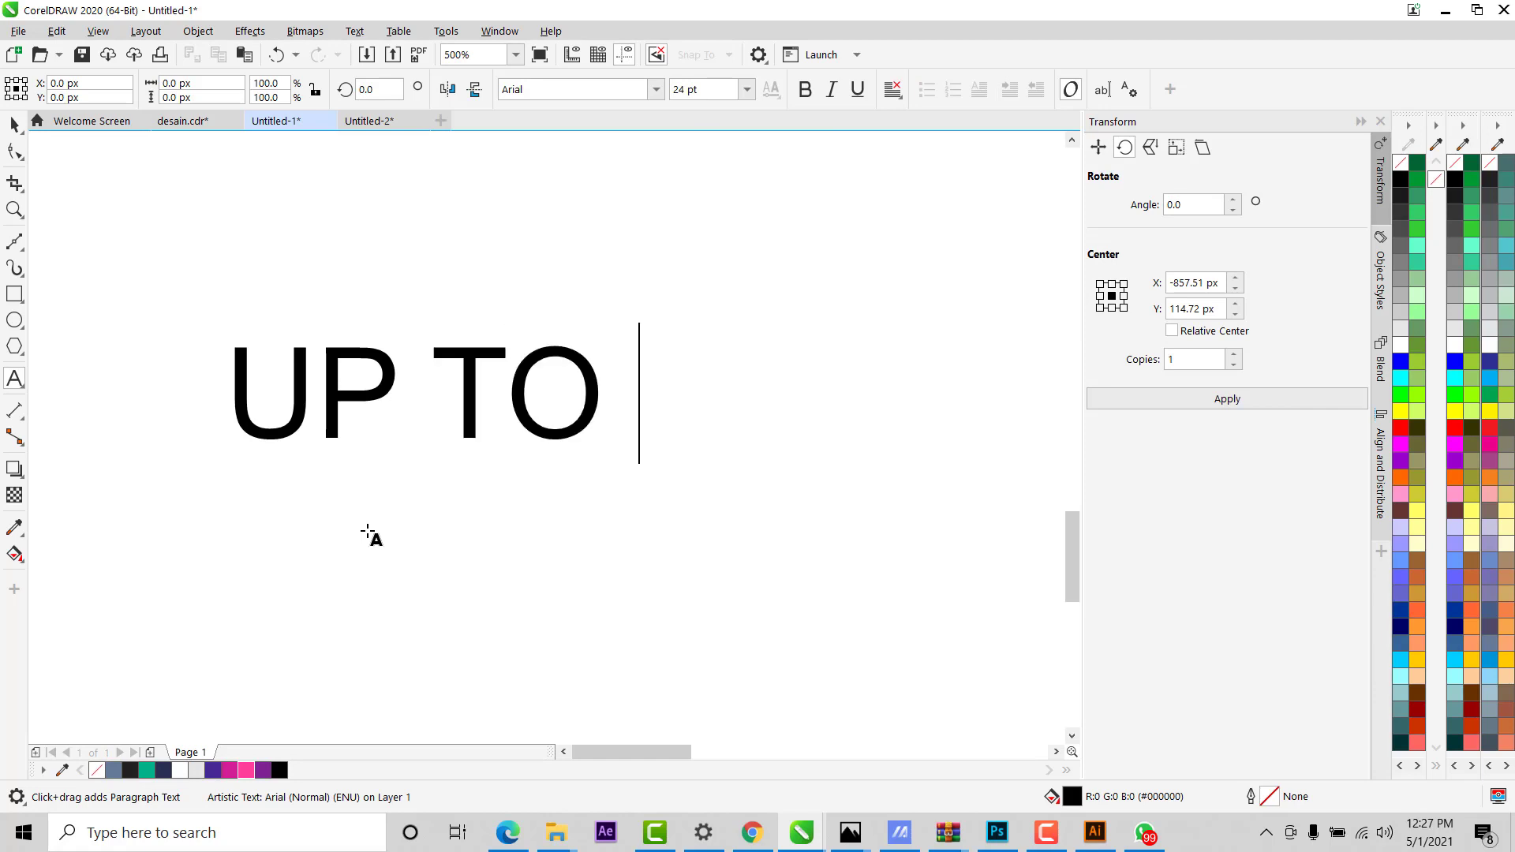
text(60)
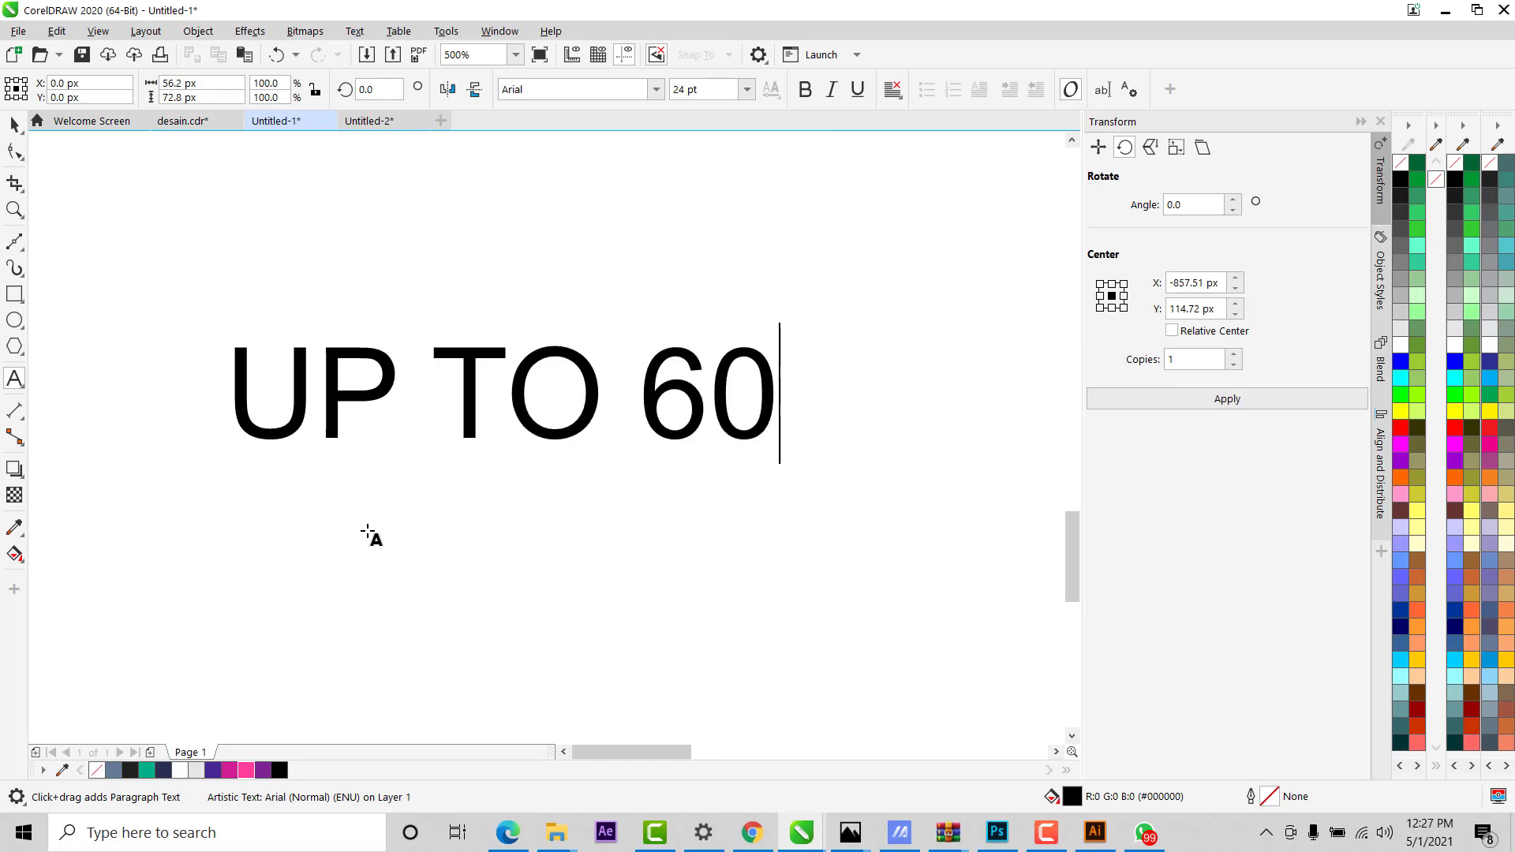
text(% O)
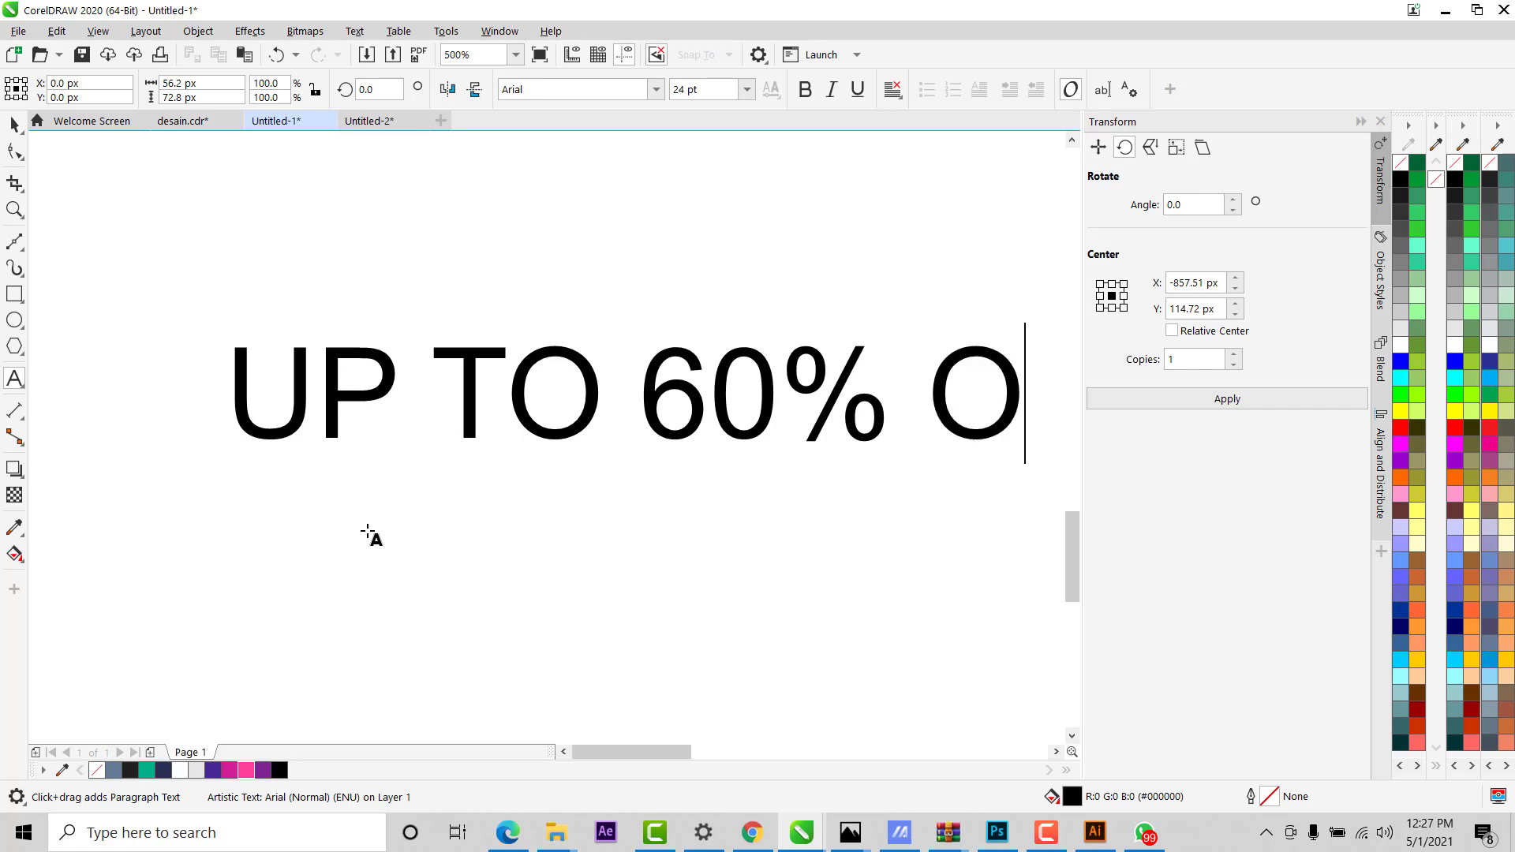
text(FF)
key(ctrl+a)
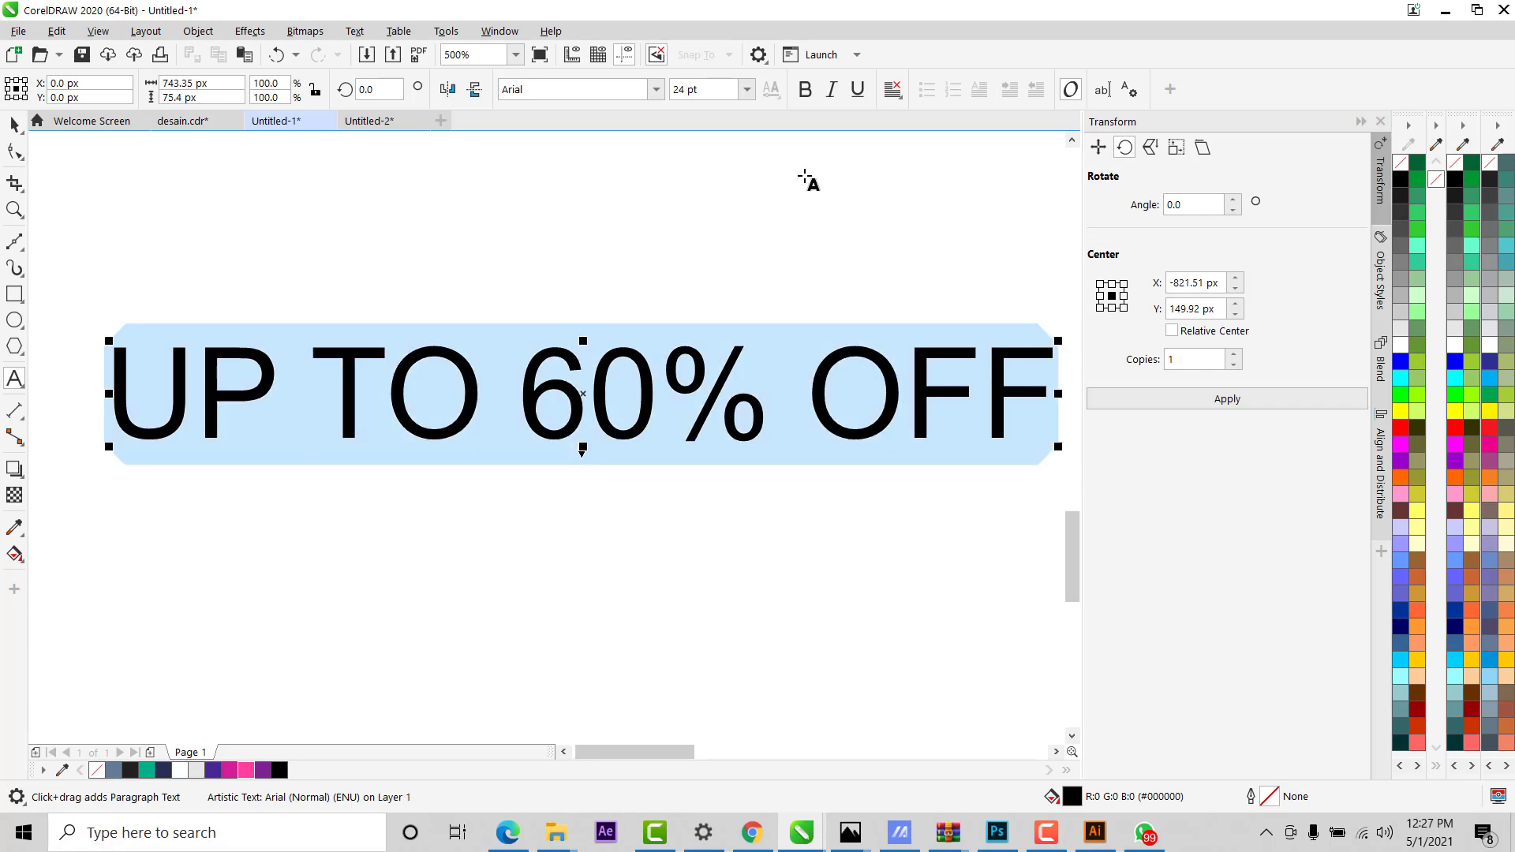
click(806, 89)
Move the UP TO 60% OFF text onto the black bar.
scroll(451, 459, down, 2)
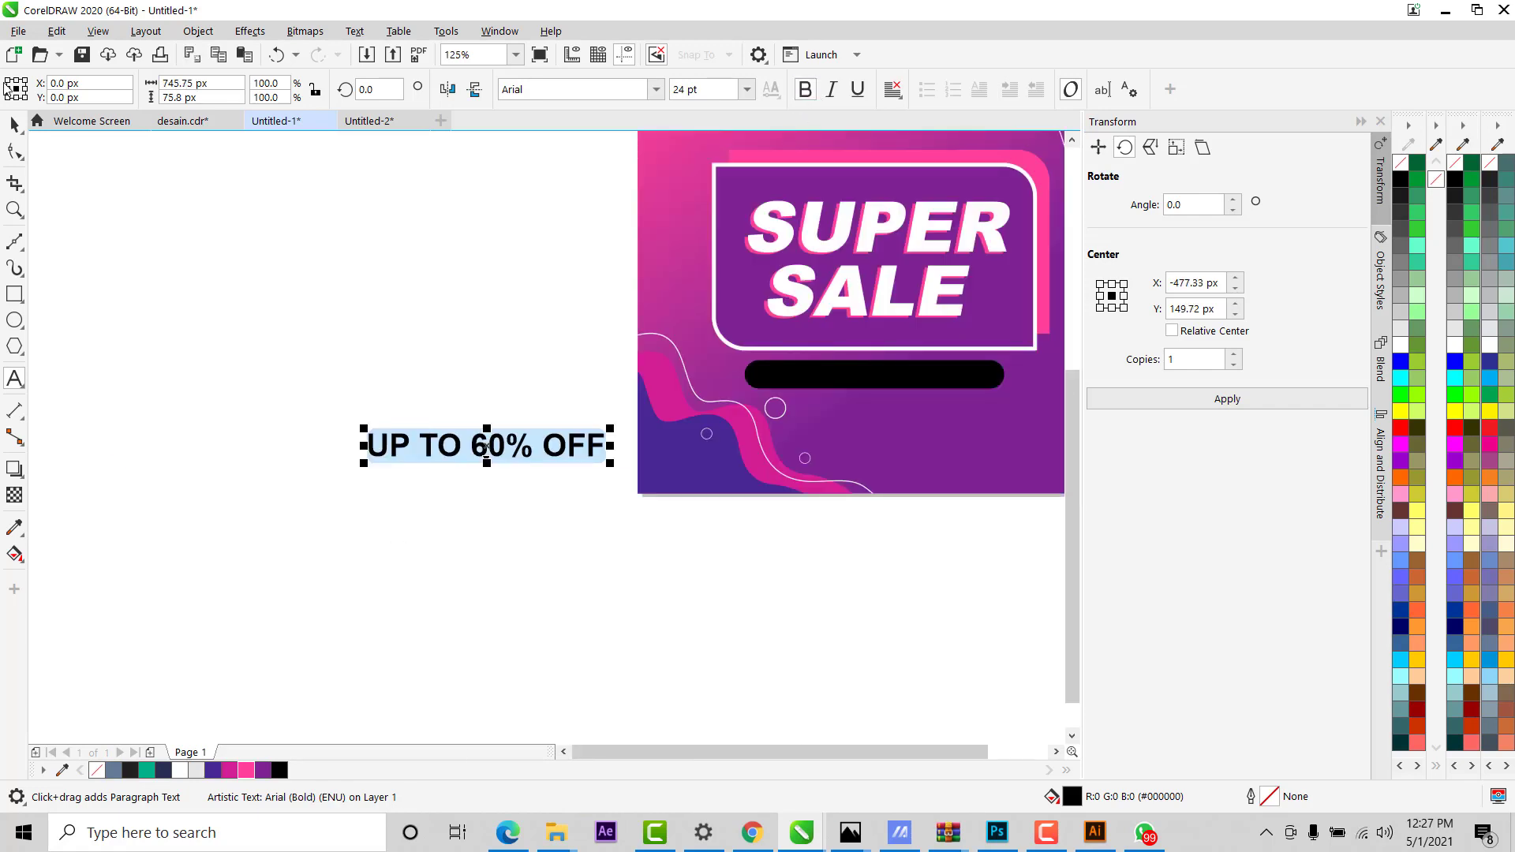
click(14, 124)
drag(487, 445, 861, 380)
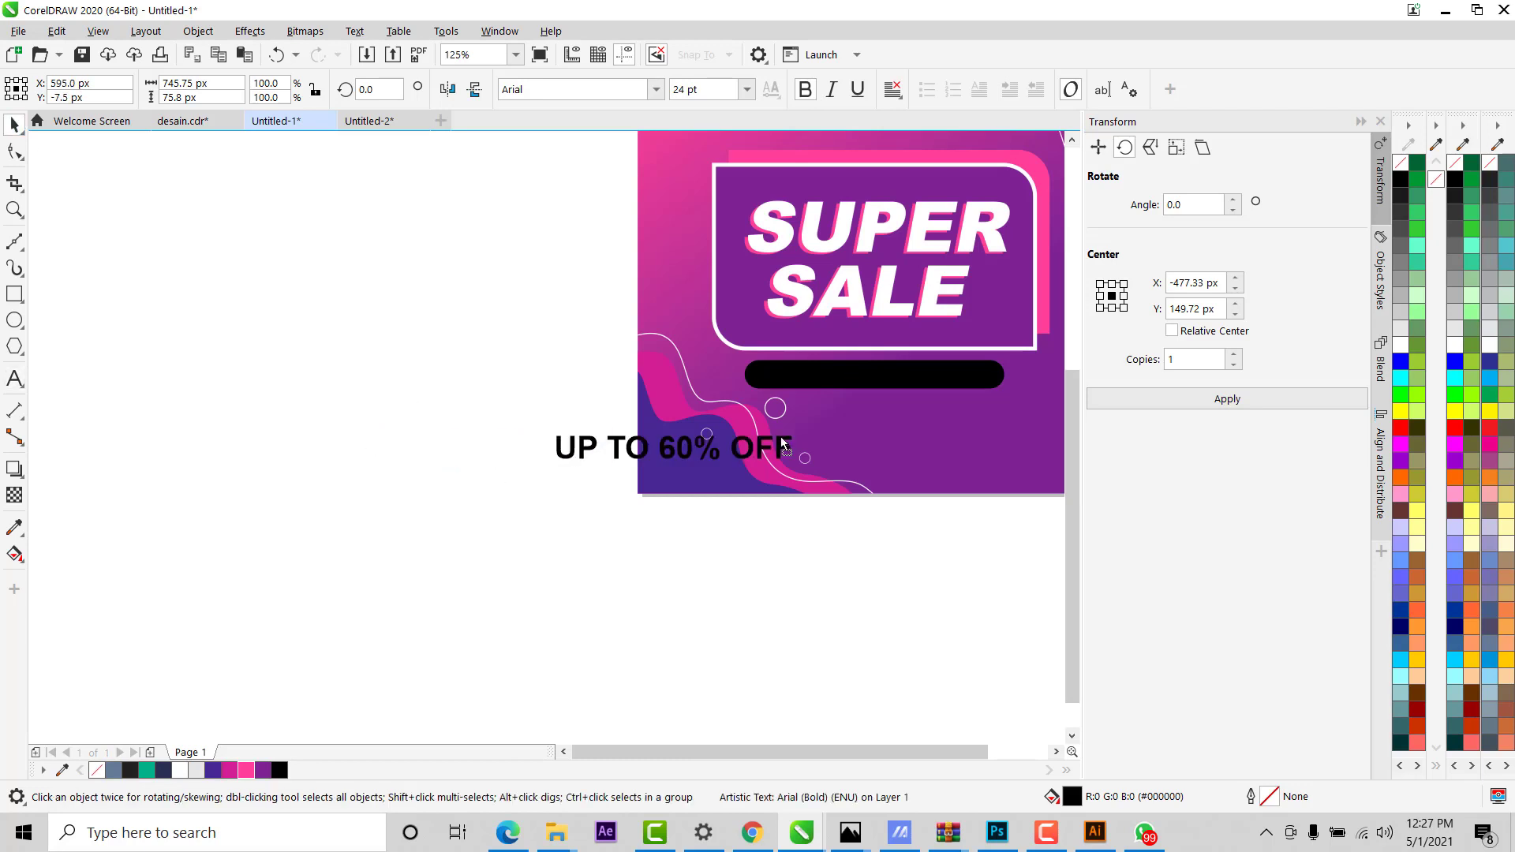
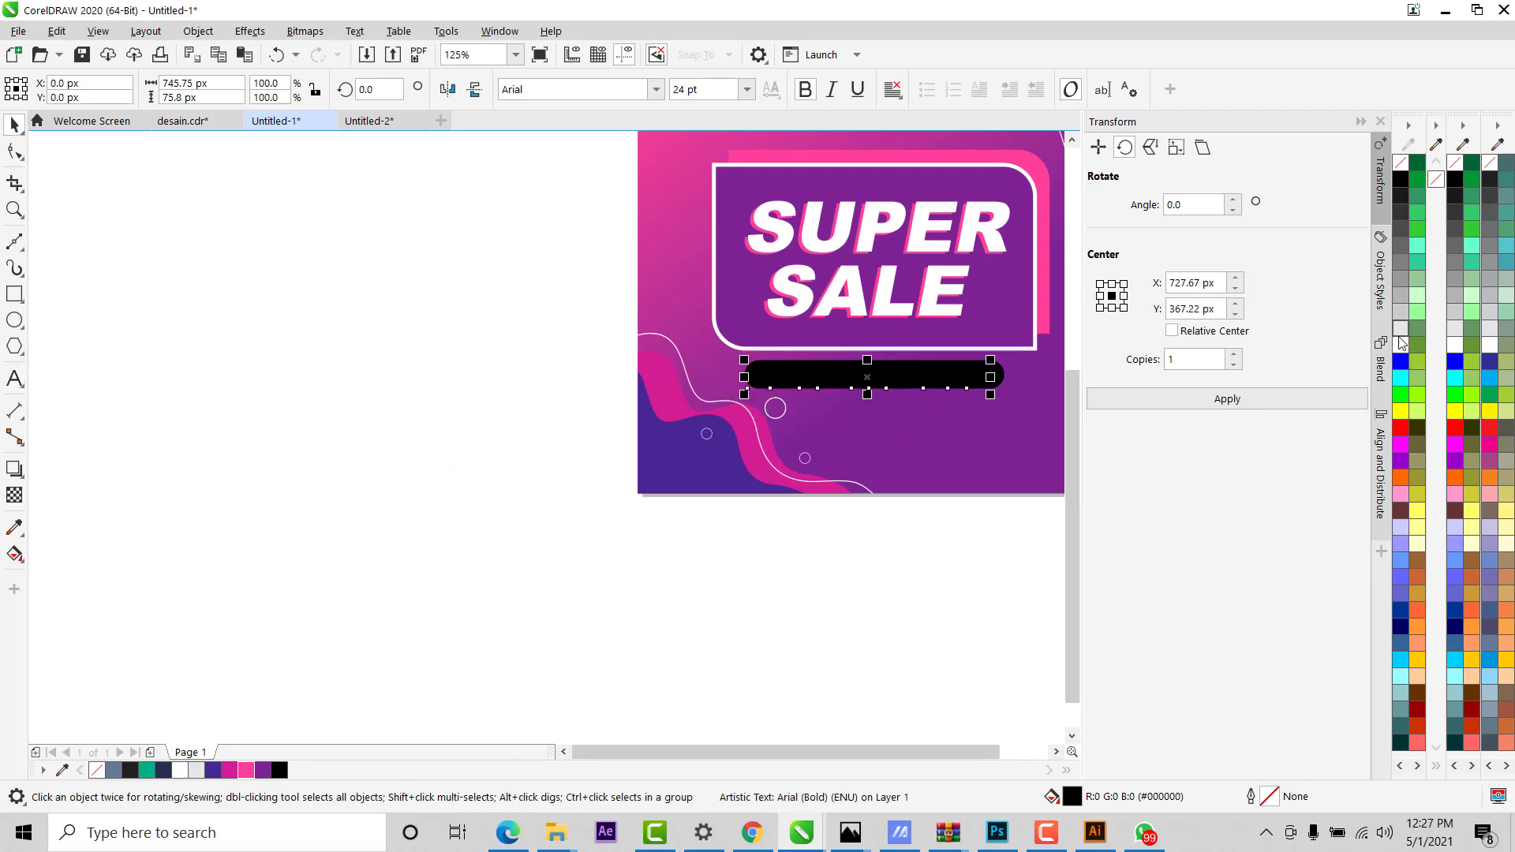
Make the UP TO 60% OFF text white, shrink it, and nudge it onto the black bar.
click(1400, 343)
scroll(710, 442, up, 2)
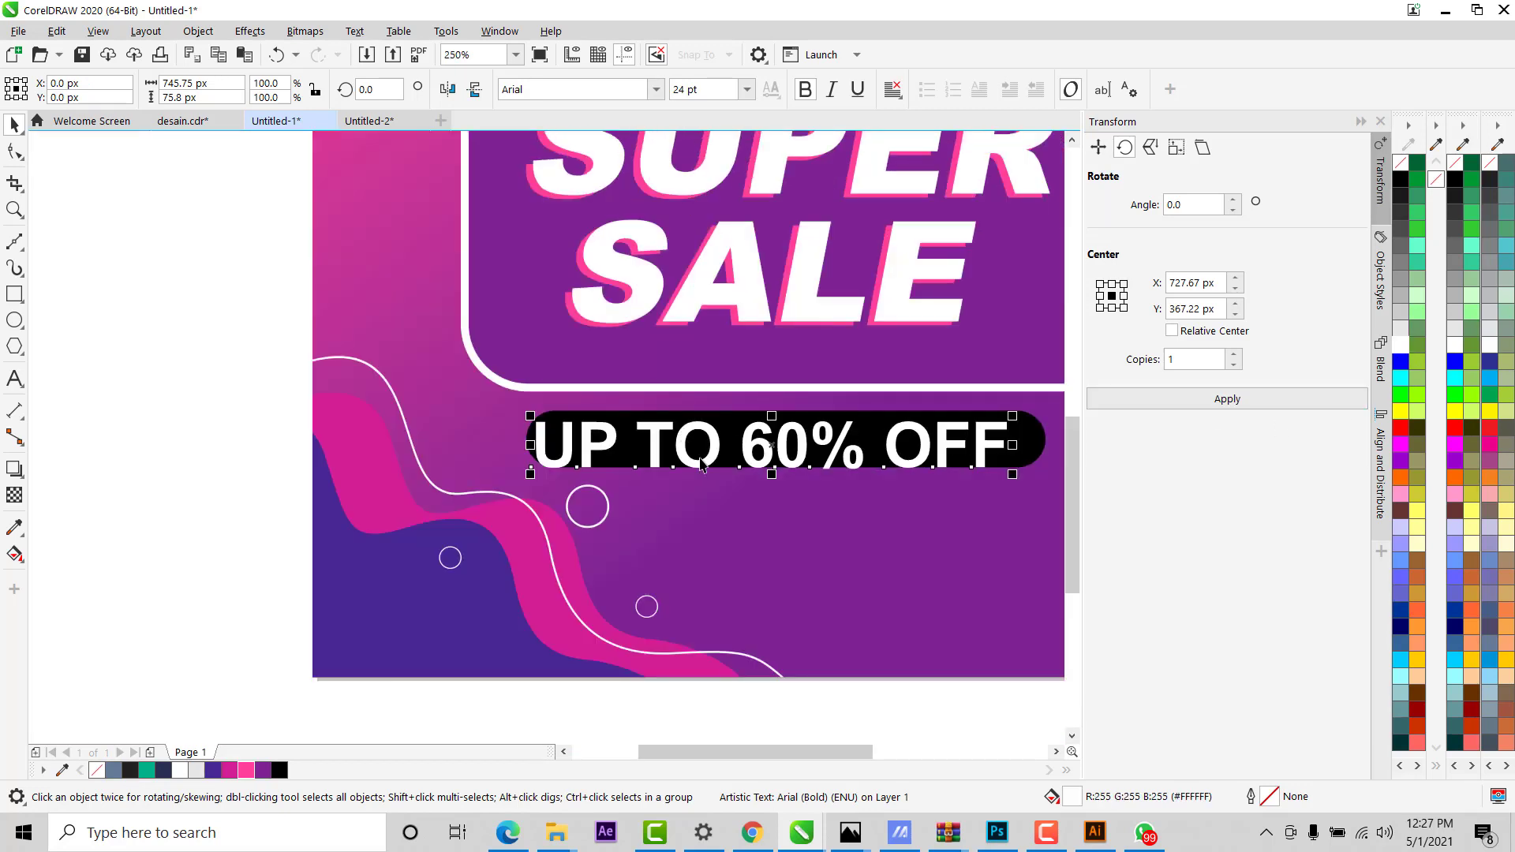
scroll(990, 485, up, 2)
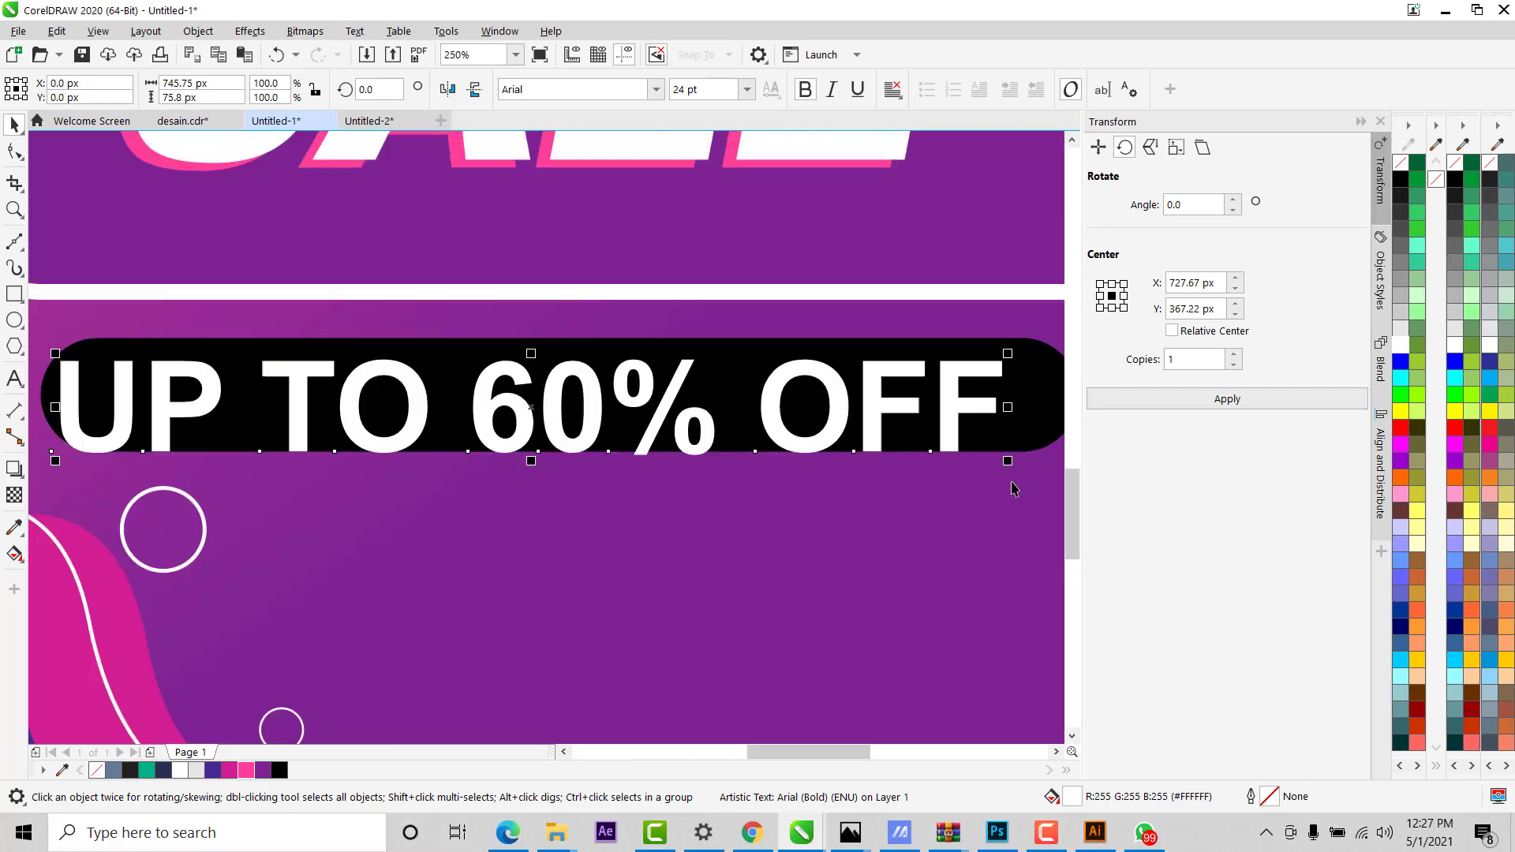
drag(1010, 477, 957, 449)
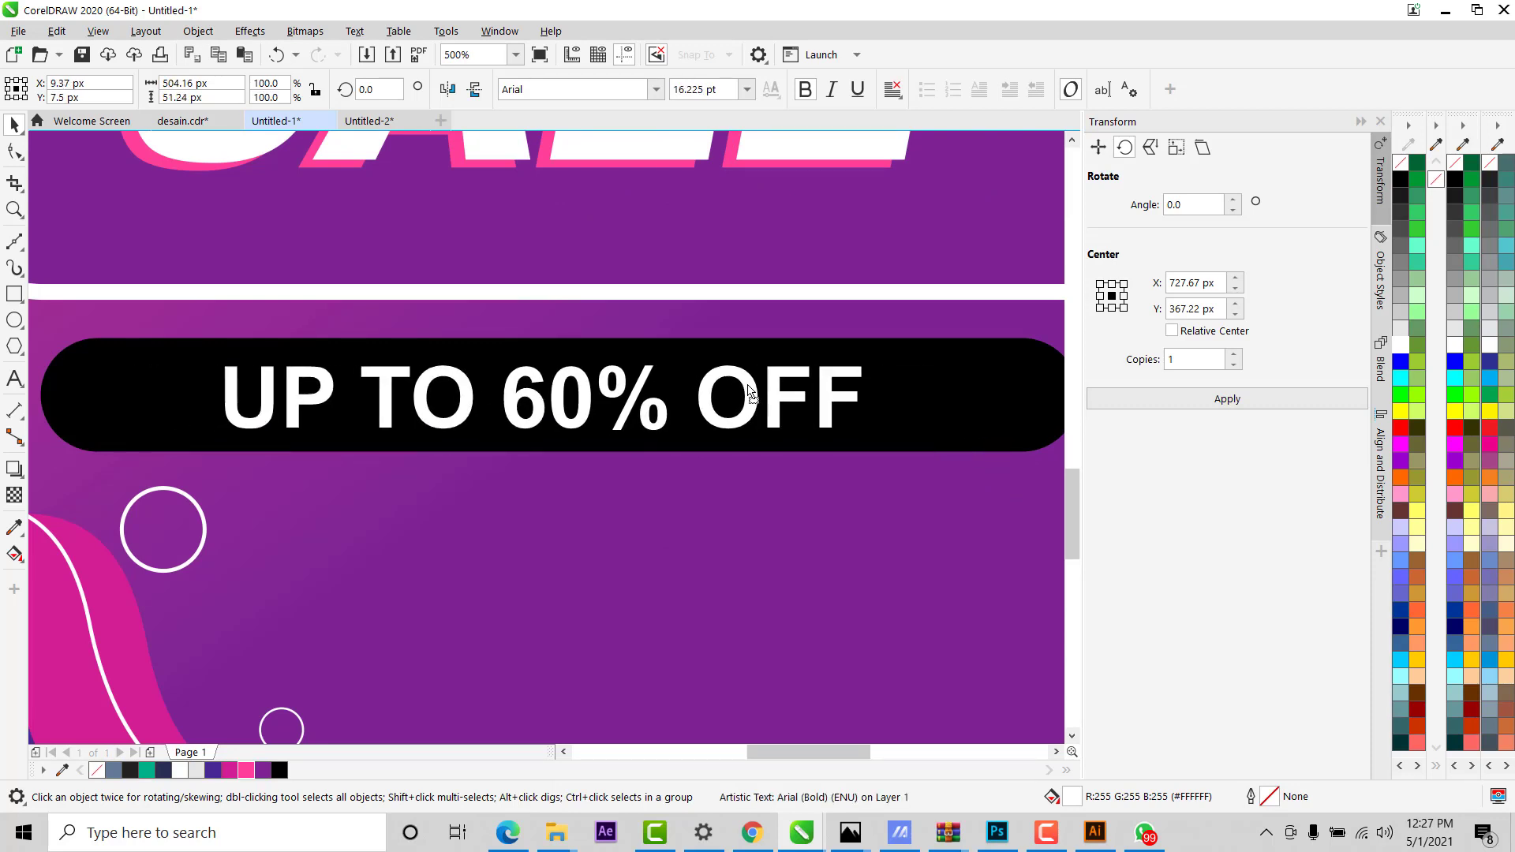
drag(739, 393, 753, 385)
scroll(749, 386, down, 3)
scroll(774, 385, up, 5)
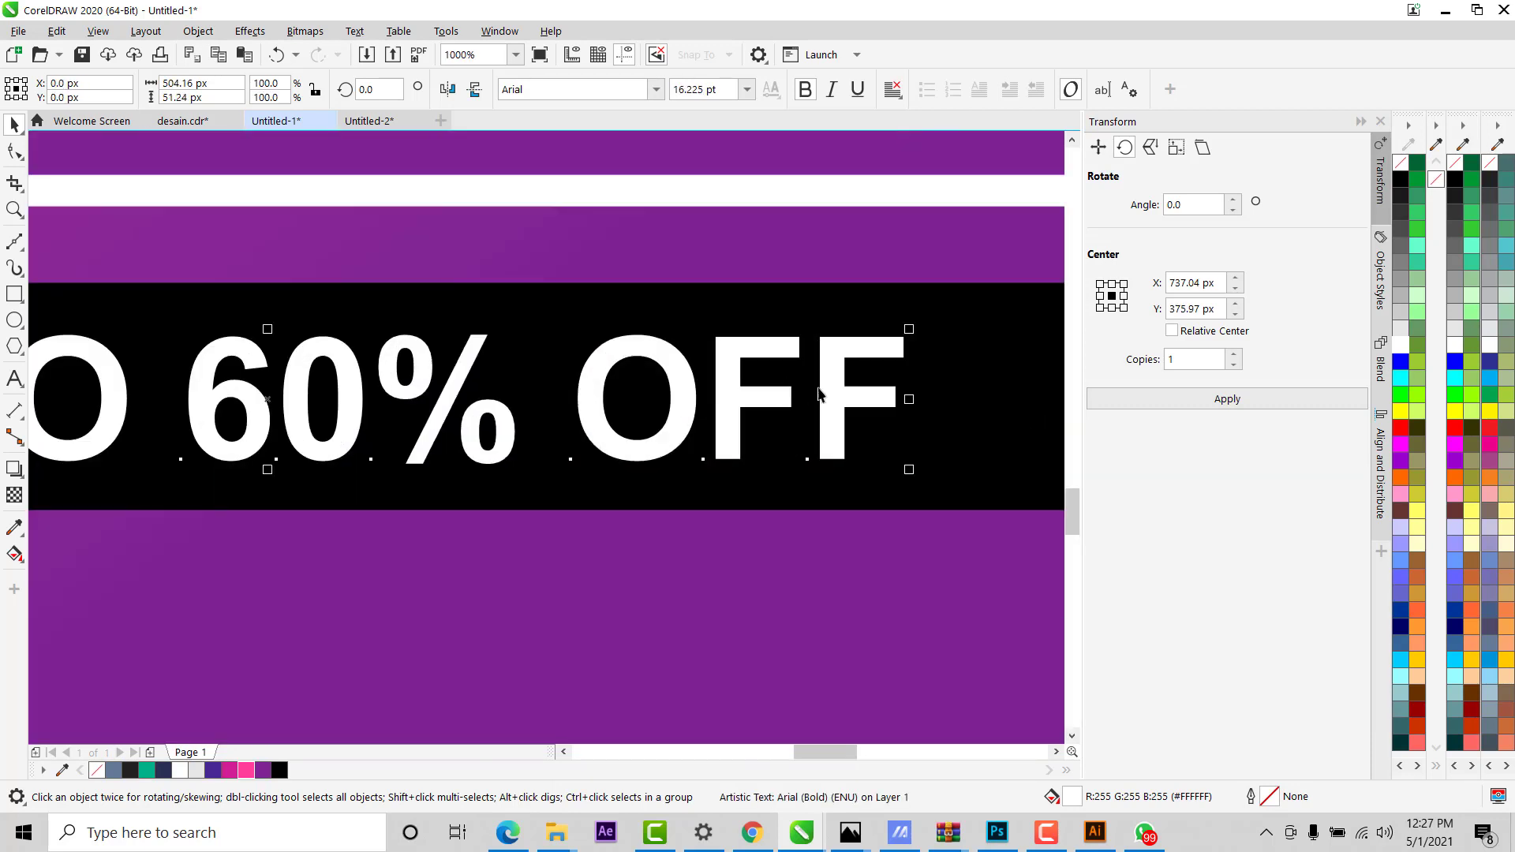
Centre the UP TO 60% OFF text on the black rounded bar.
shift+click(970, 394)
scroll(537, 434, down, 3)
scroll(536, 432, down, 1)
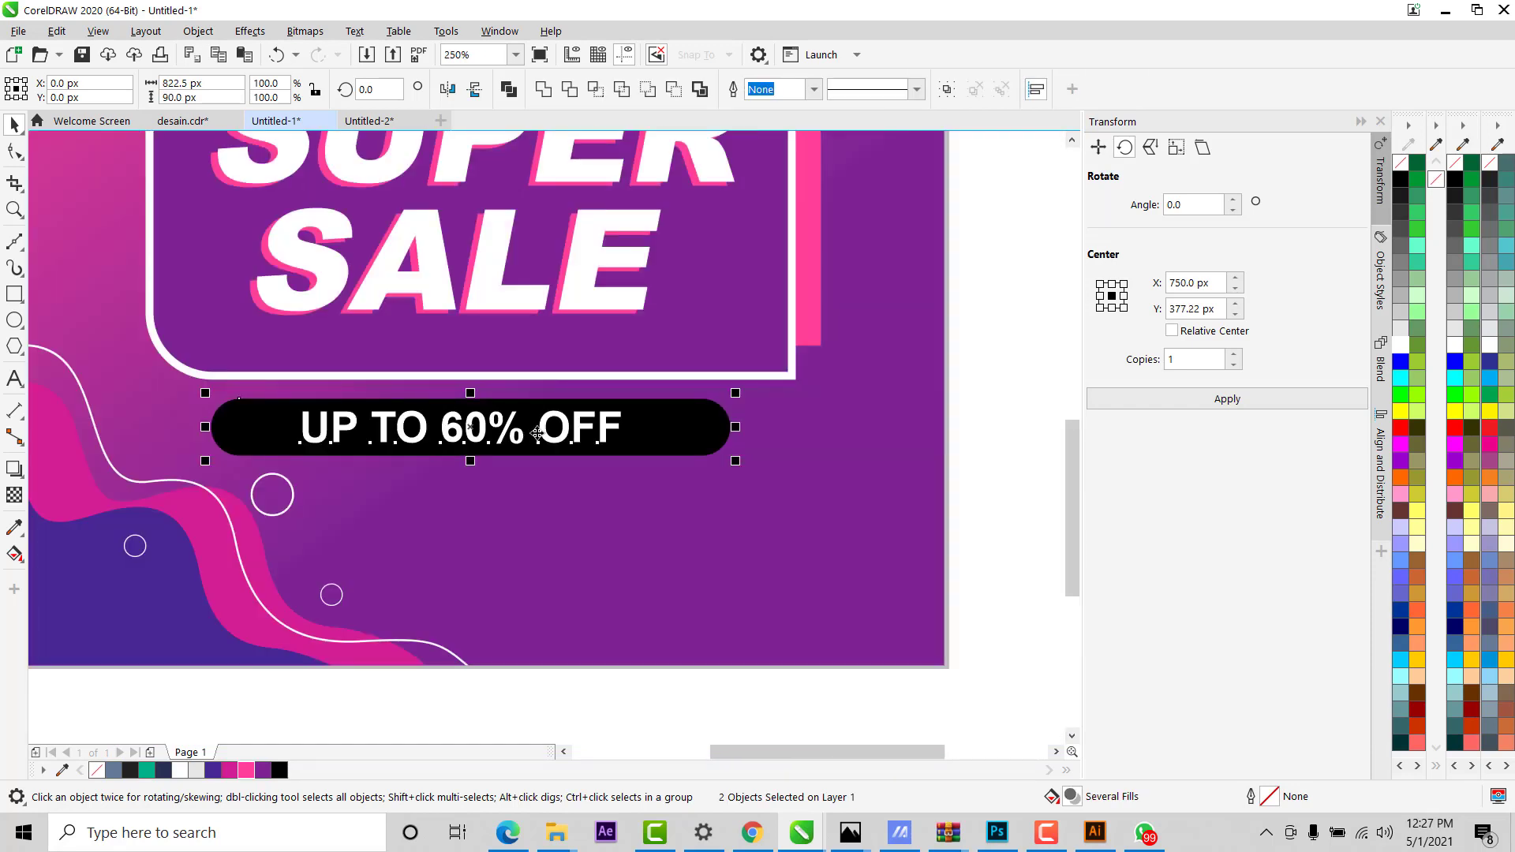
key(c)
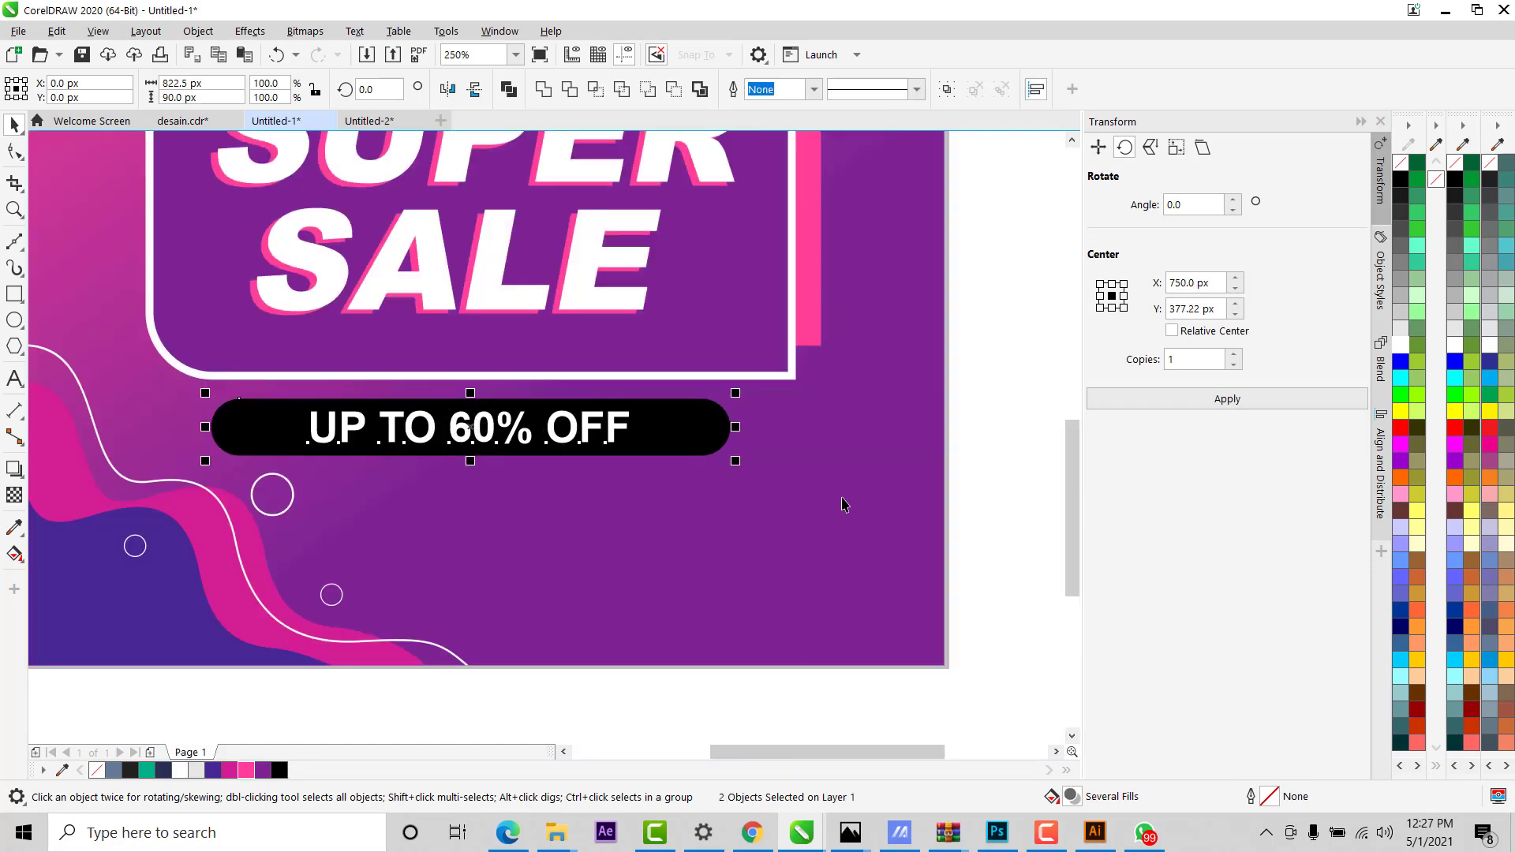
click(1048, 452)
Make the UP TO 60% OFF text italic.
scroll(584, 448, up, 1)
scroll(584, 448, up, 2)
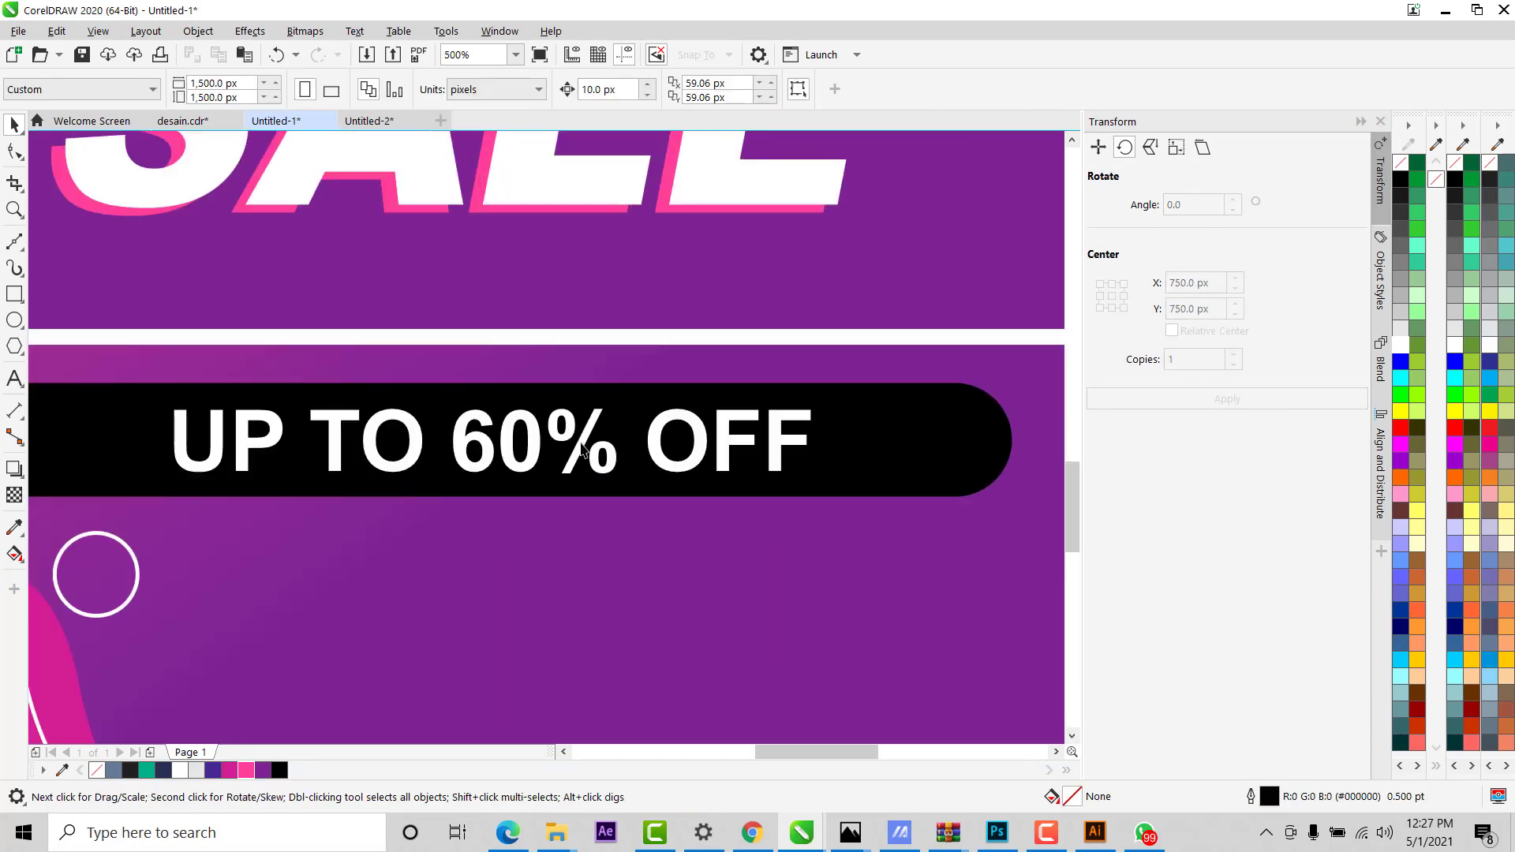
click(583, 449)
scroll(584, 448, down, 3)
scroll(585, 442, up, 3)
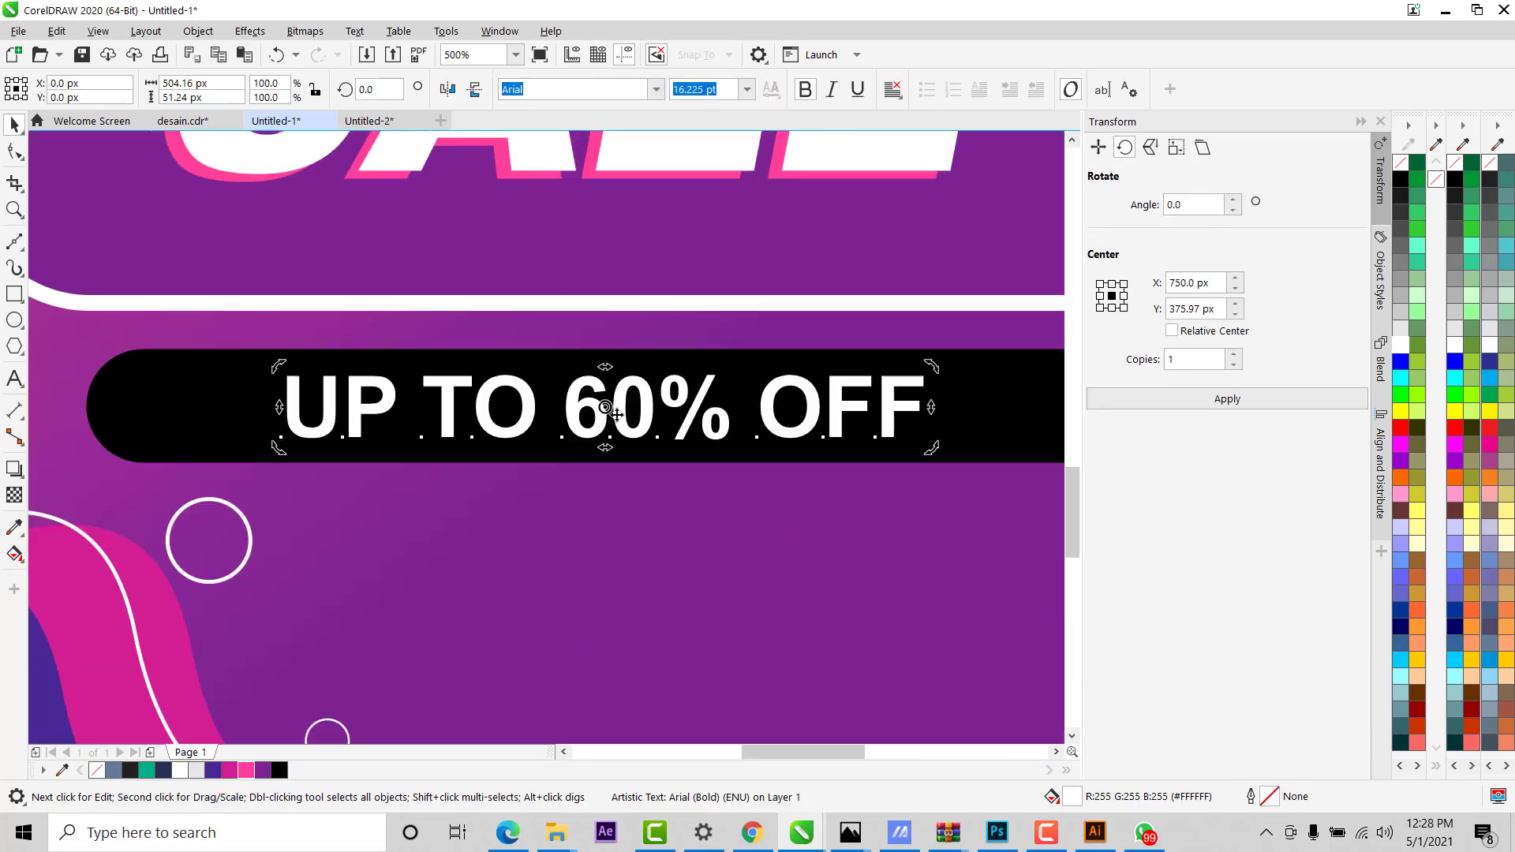
key(ctrl+i)
scroll(607, 395, down, 2)
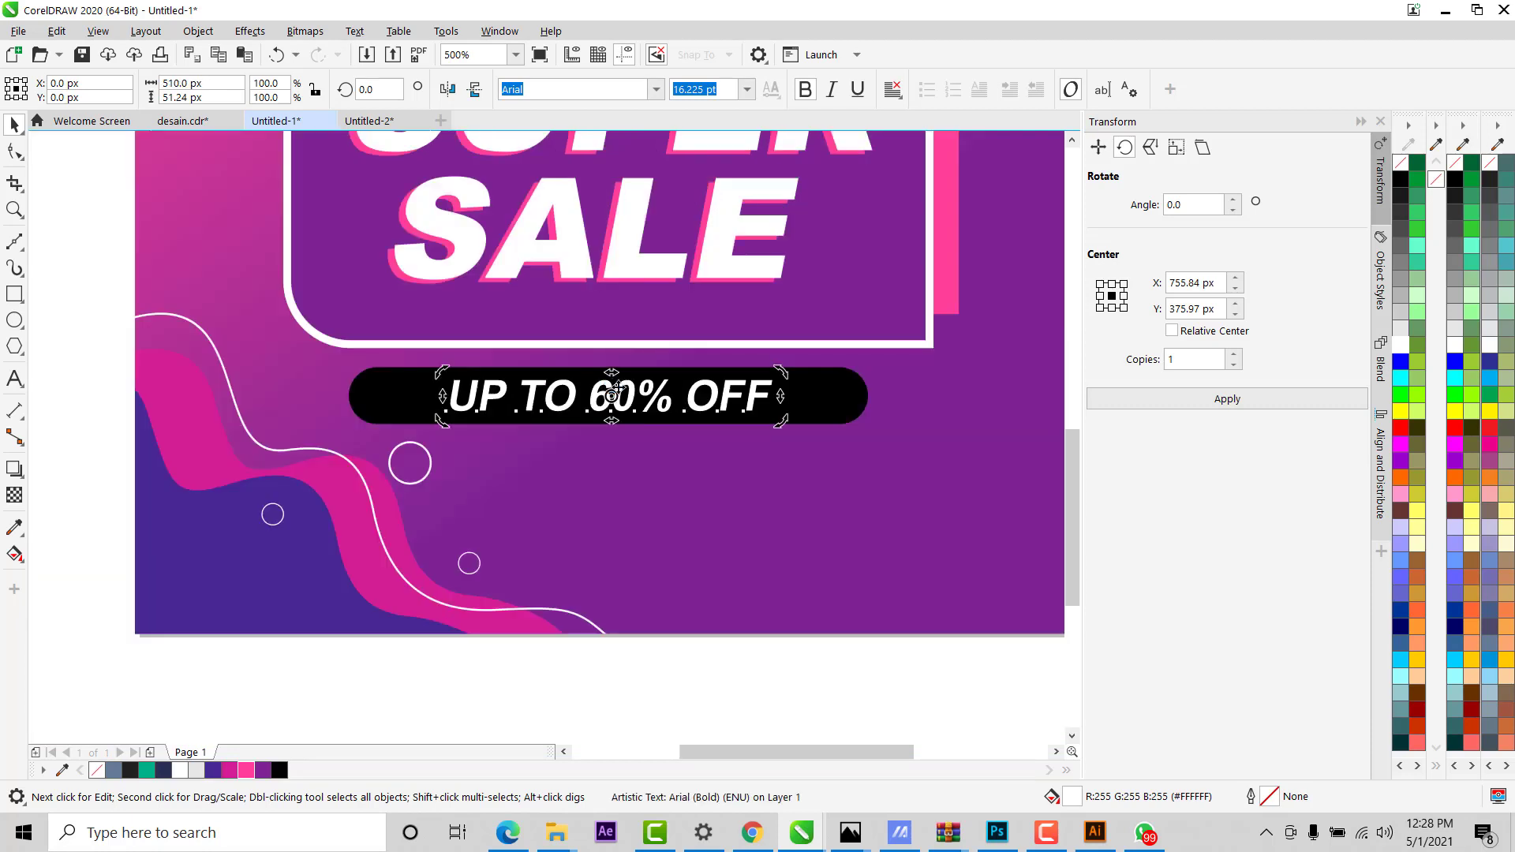
scroll(774, 402, down, 2)
scroll(850, 404, down, 2)
Raise the black rounded bar's top edge to make it taller.
click(850, 404)
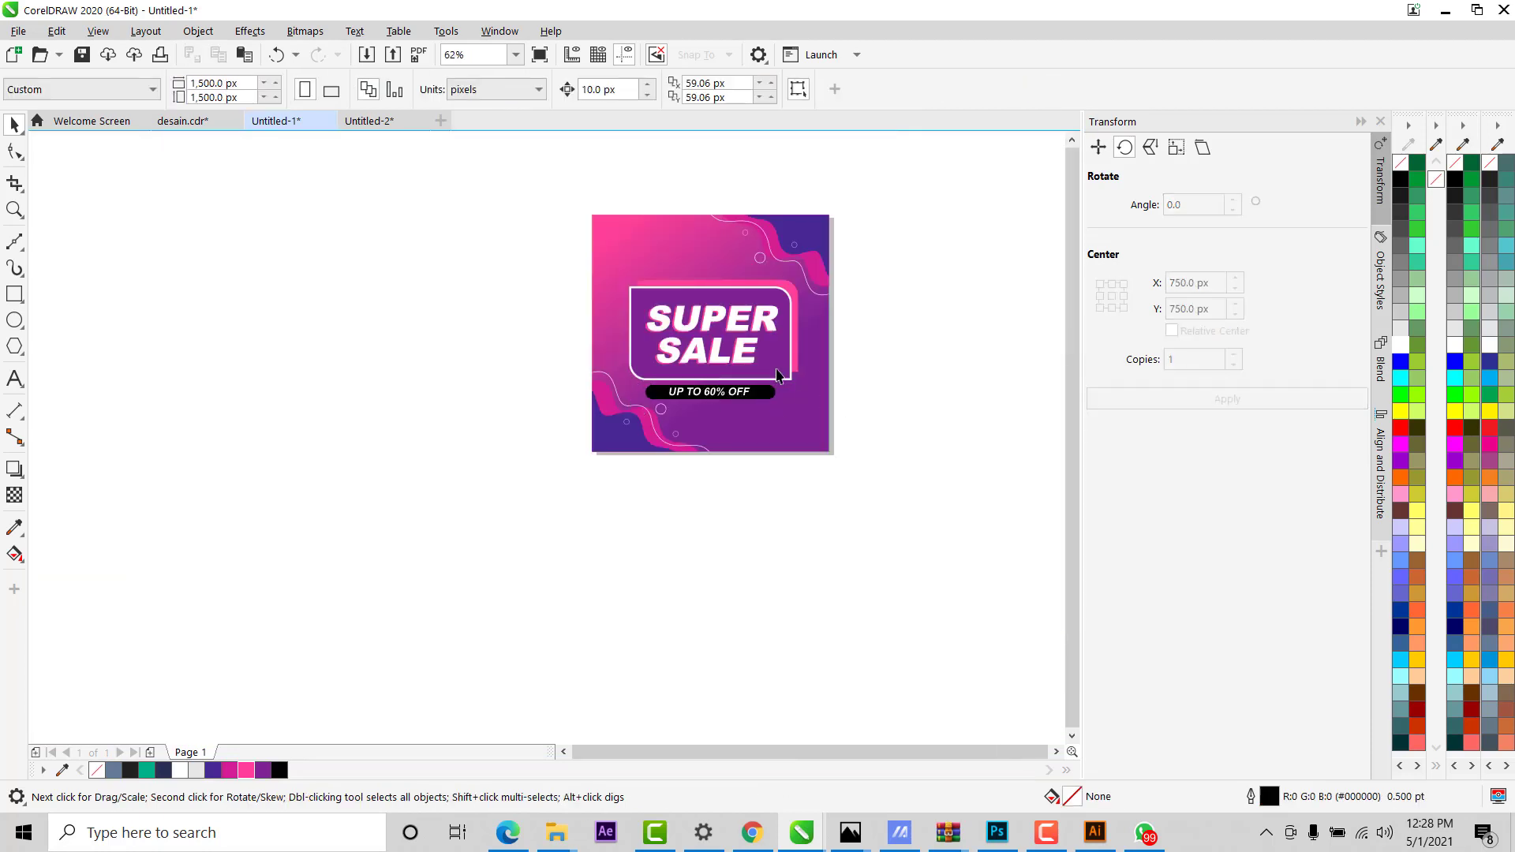
scroll(789, 426, up, 2)
scroll(667, 407, up, 1)
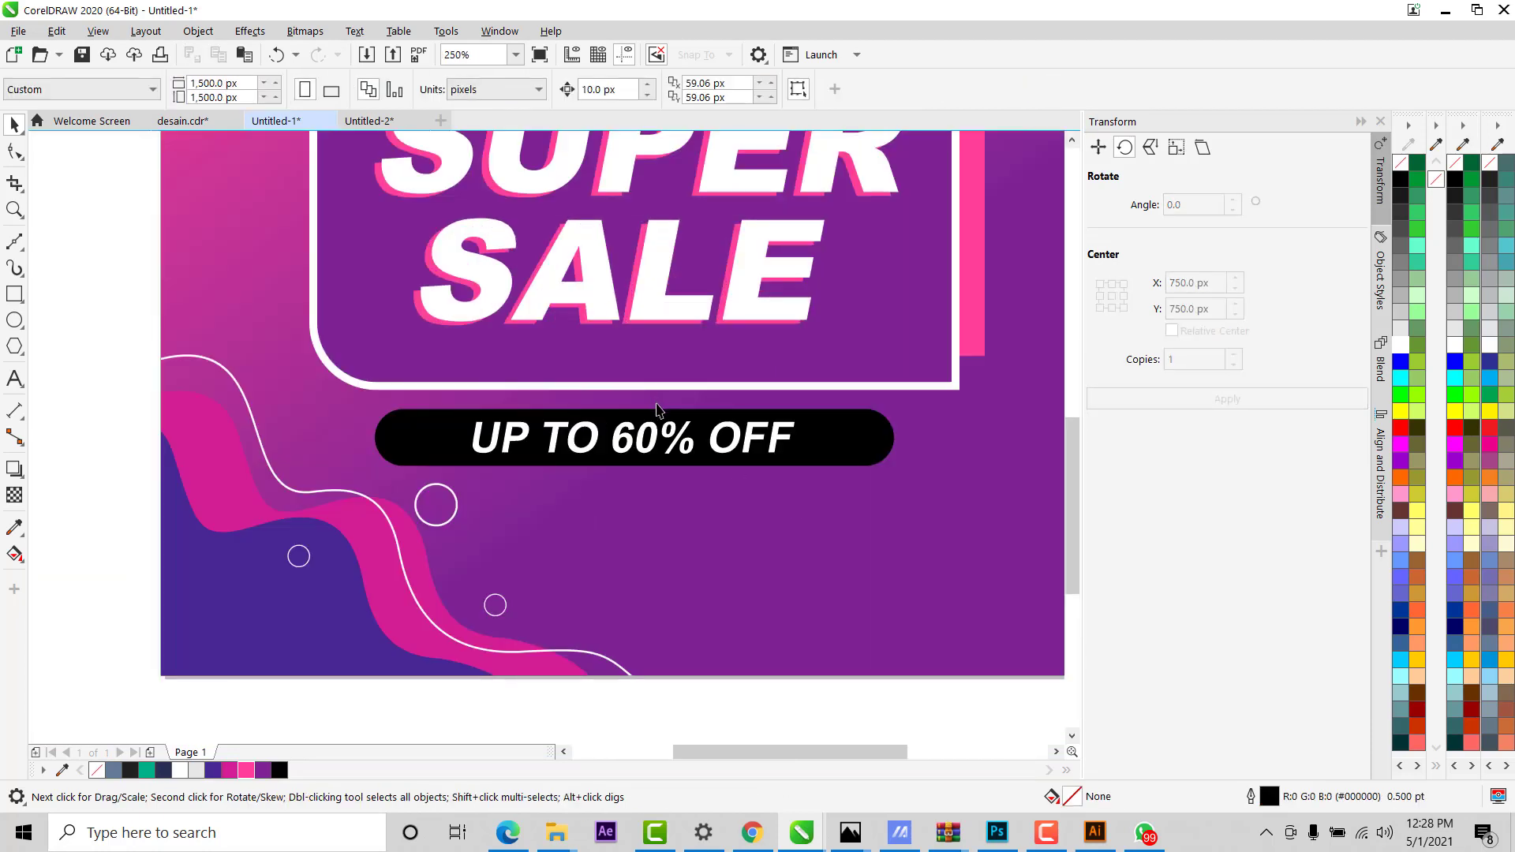
click(648, 414)
scroll(640, 424, up, 1)
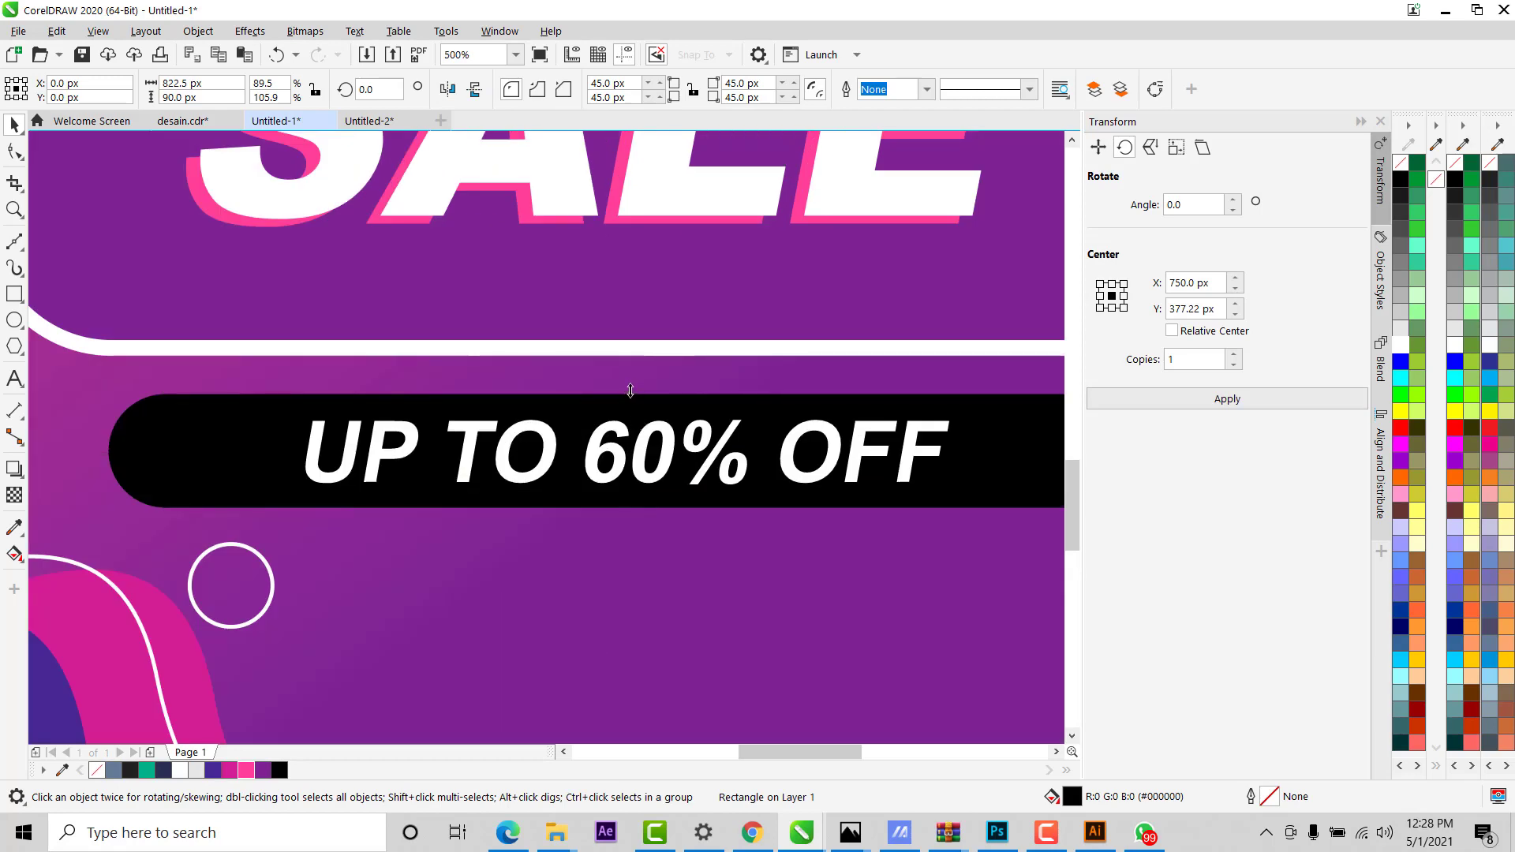
drag(629, 391, 629, 366)
scroll(623, 426, down, 2)
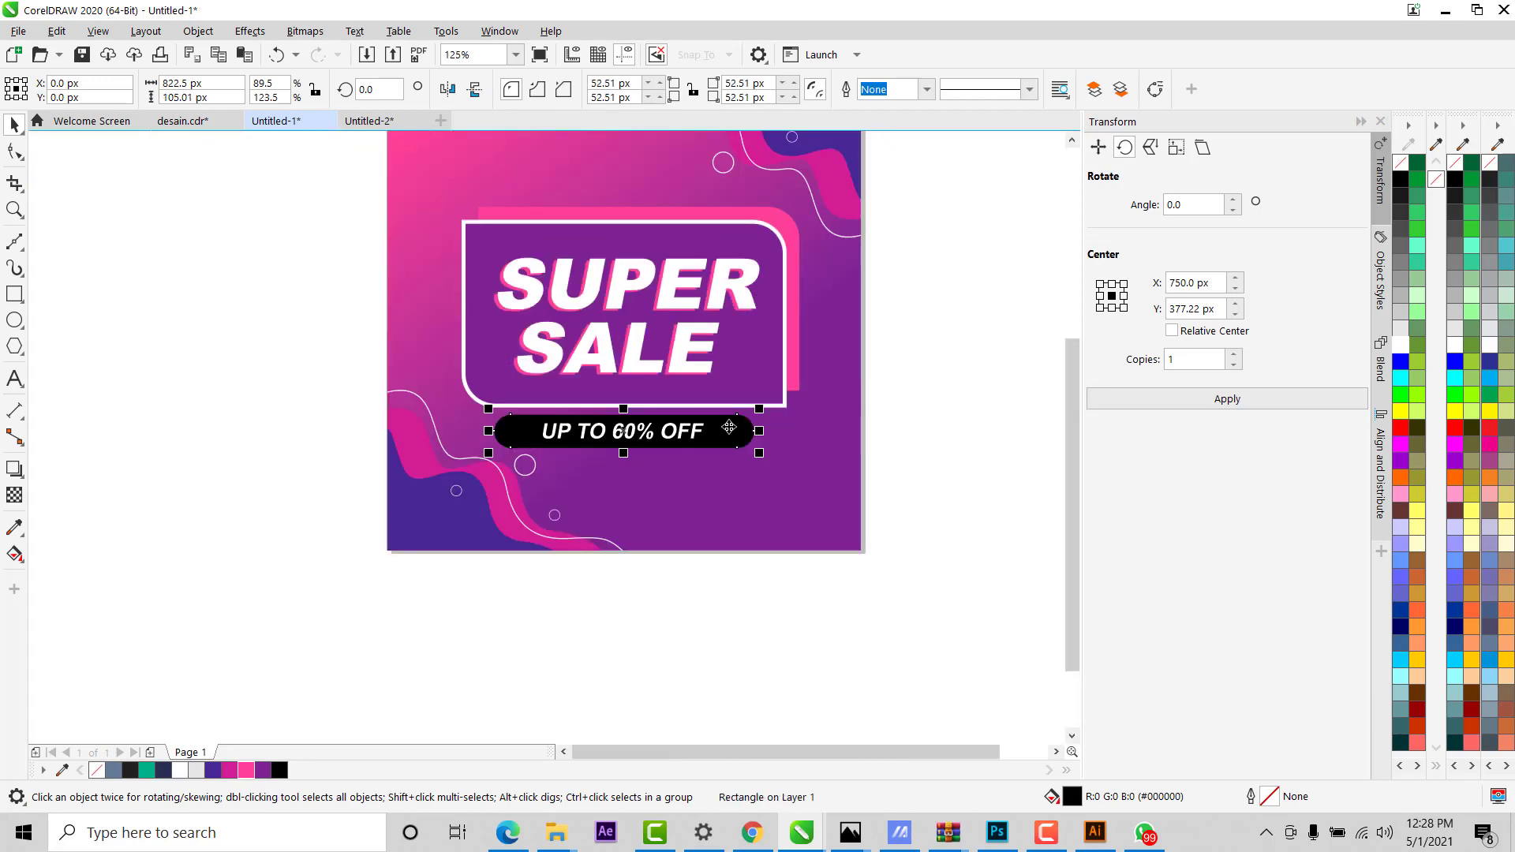
scroll(728, 427, up, 1)
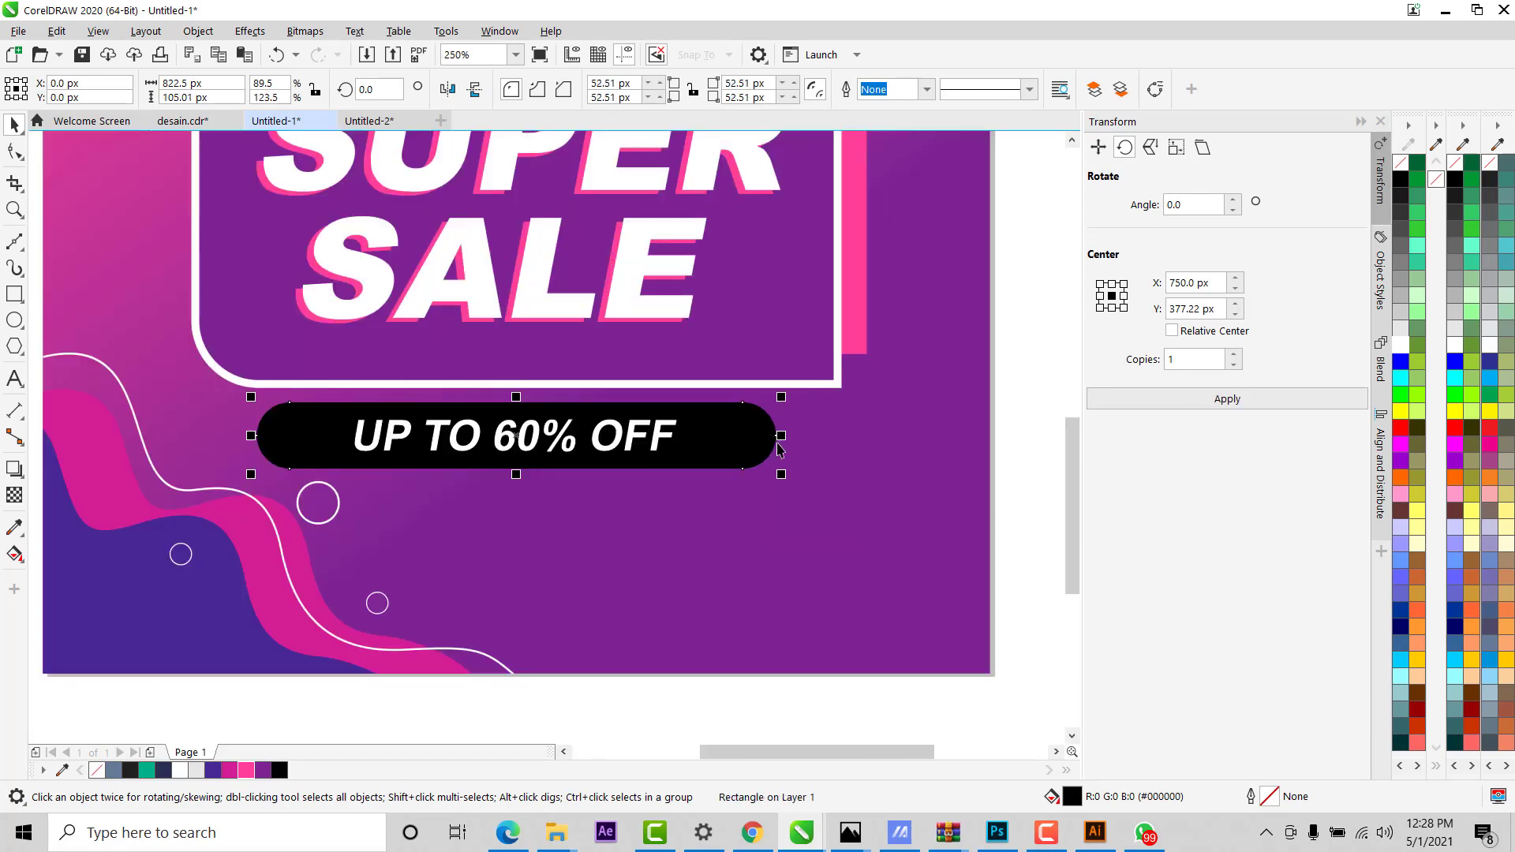
Narrow the black bar from the side so it hugs the text.
drag(784, 438, 727, 438)
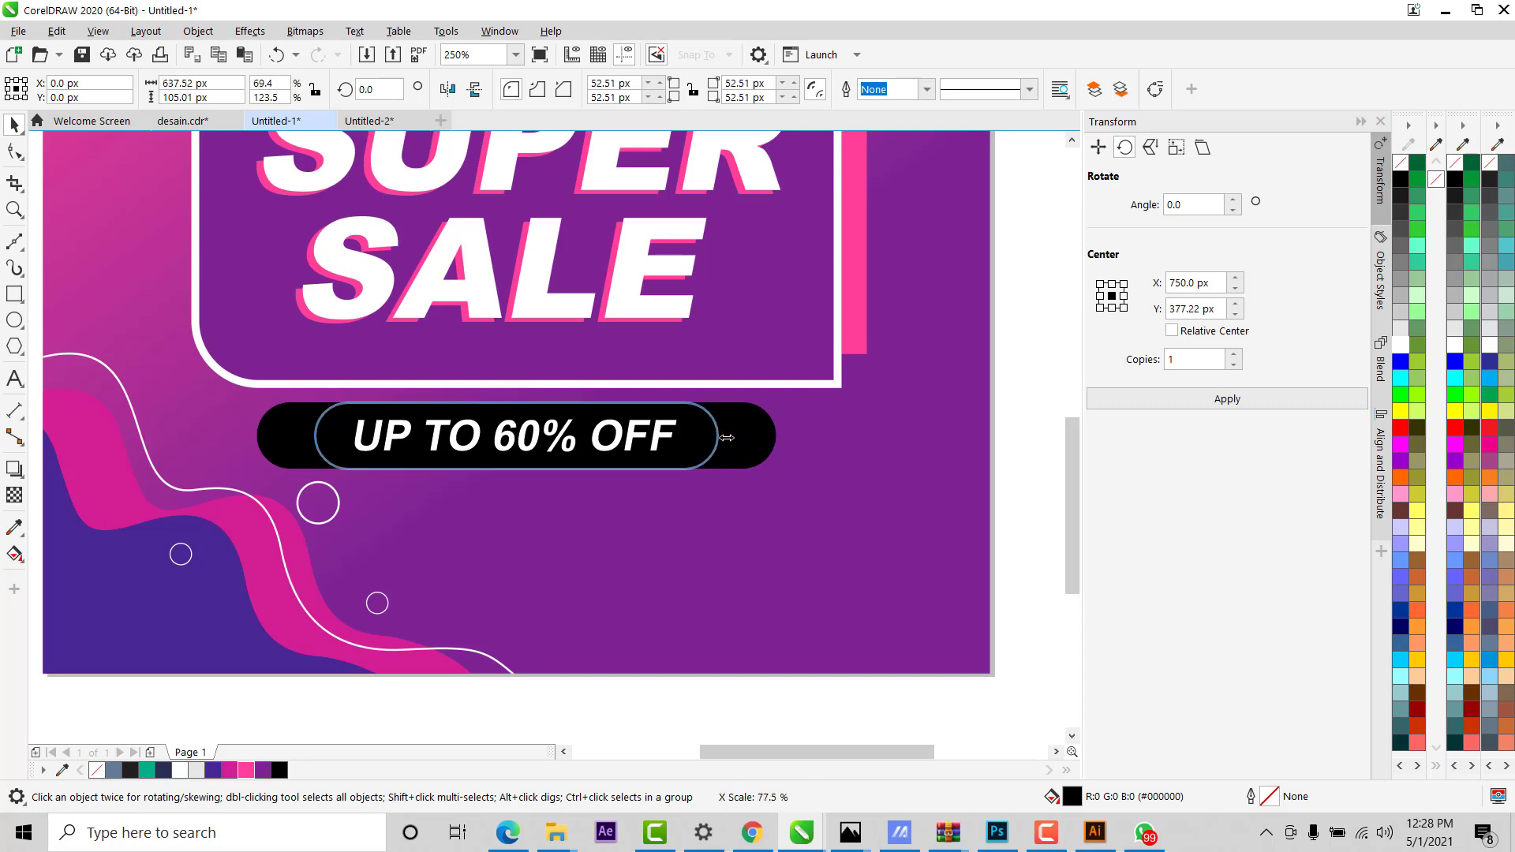
scroll(736, 499, down, 2)
scroll(736, 499, down, 2)
click(736, 499)
scroll(736, 498, up, 4)
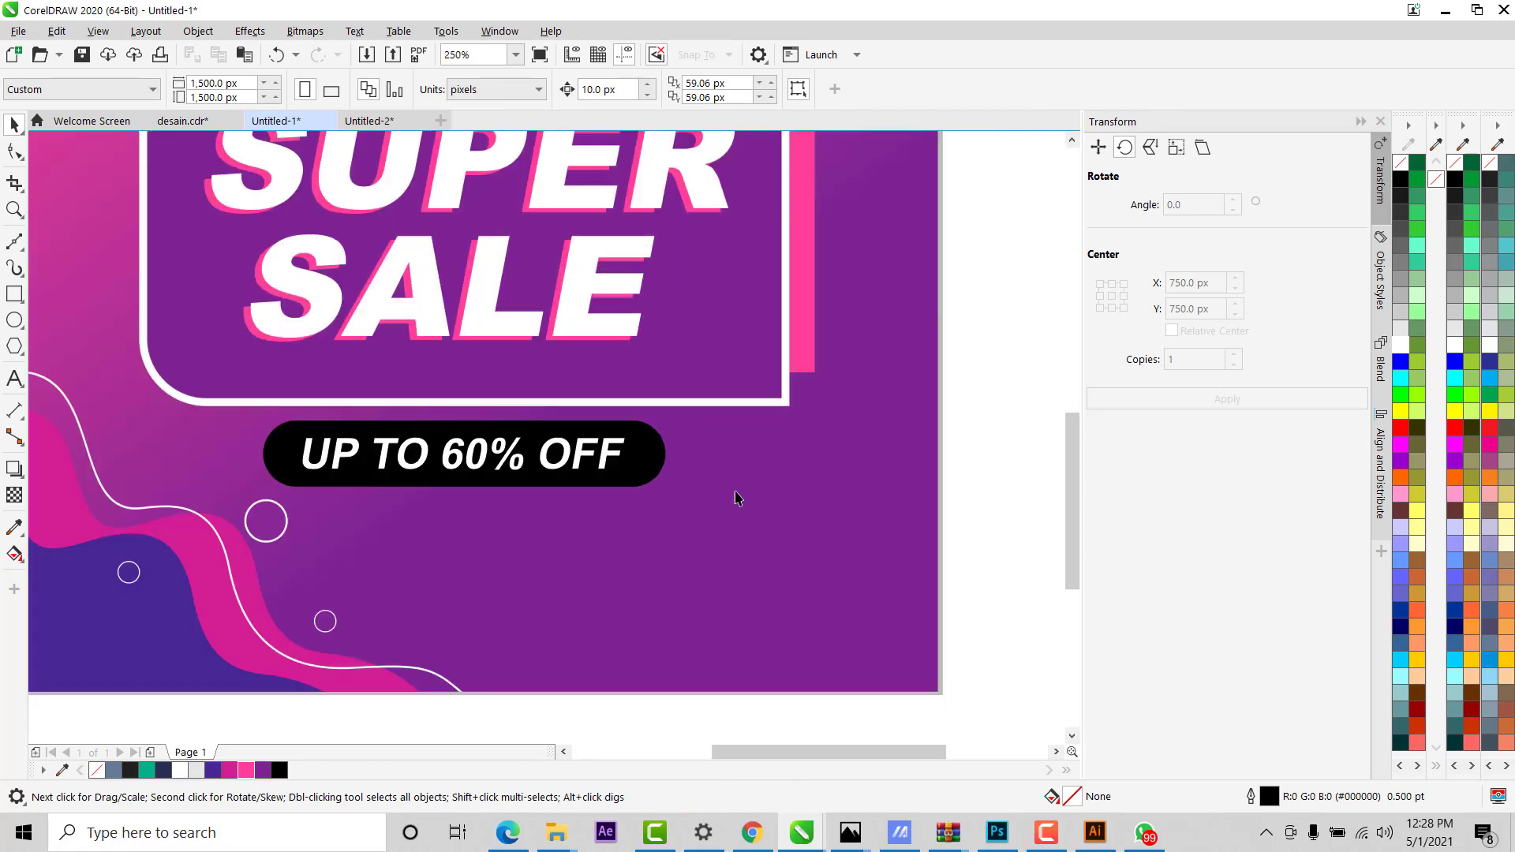
scroll(736, 498, down, 4)
scroll(683, 496, up, 2)
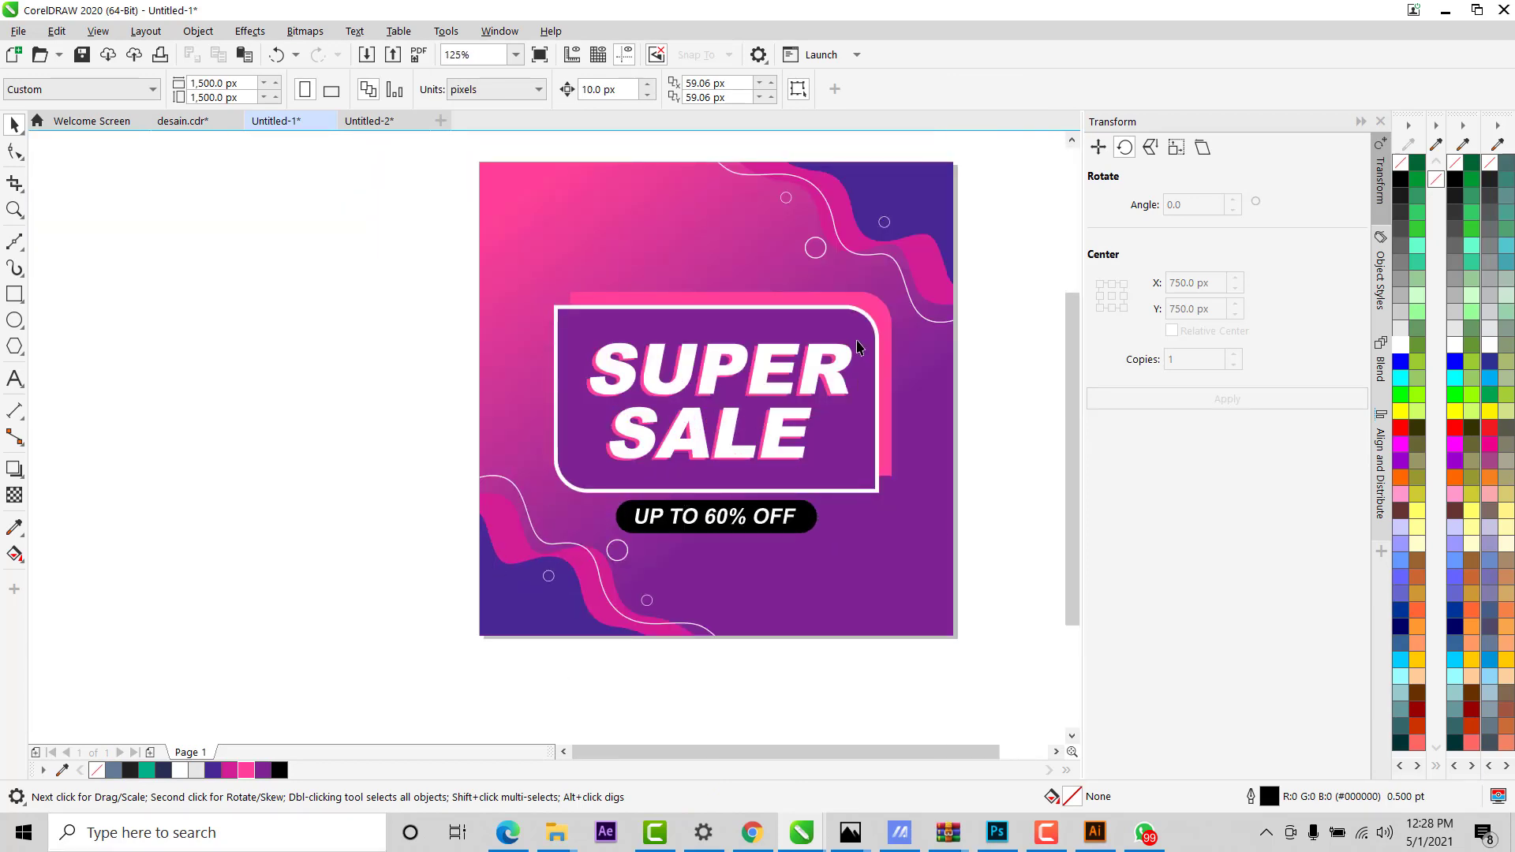
scroll(780, 299, up, 2)
scroll(603, 340, down, 2)
Draw a wide rectangle just above the SUPER SALE frame.
scroll(593, 328, up, 2)
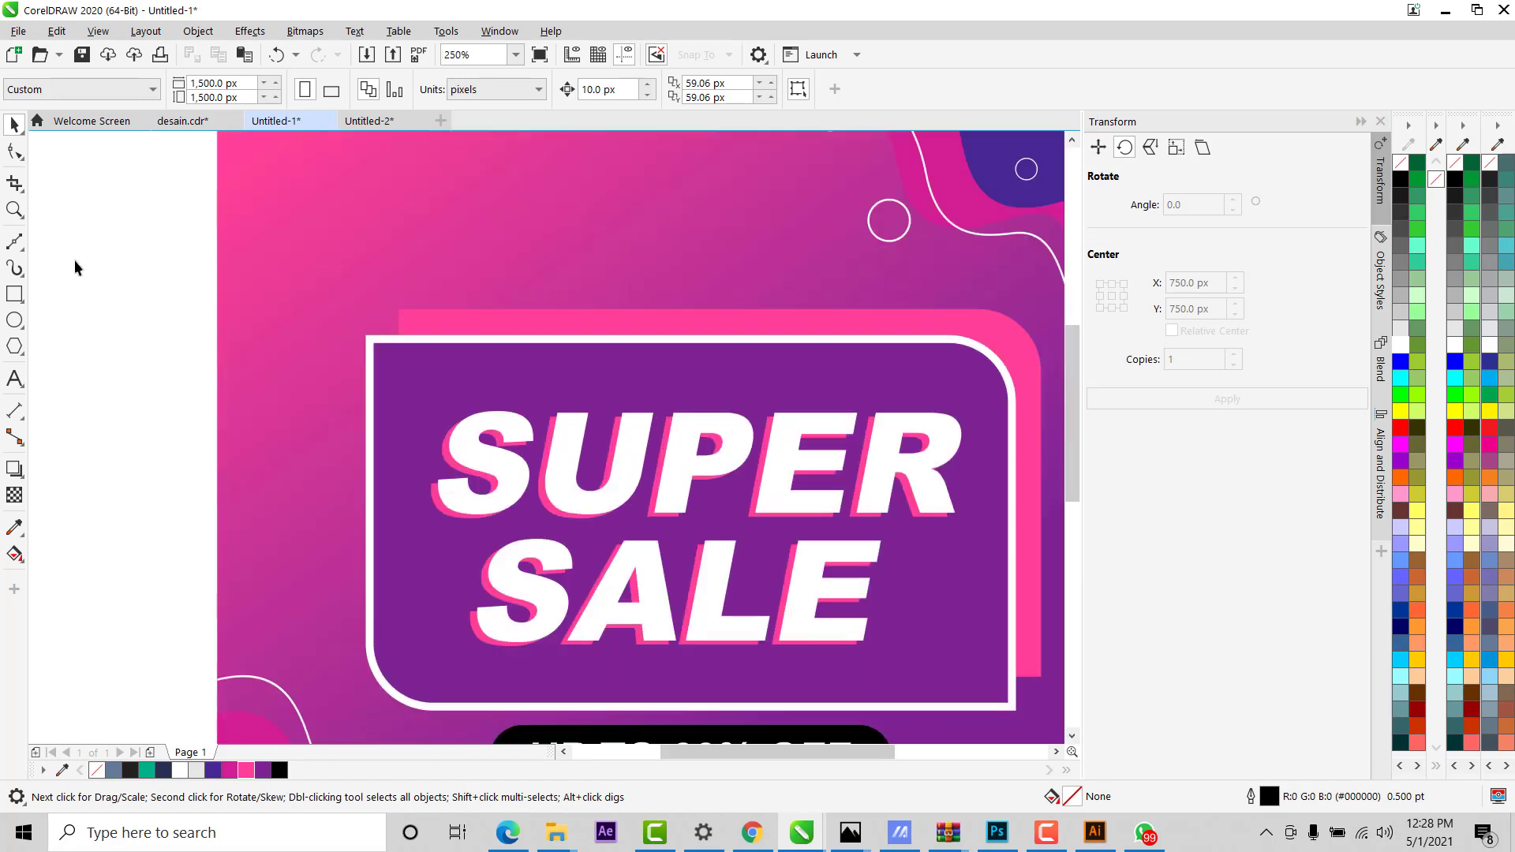
click(14, 295)
drag(497, 290, 893, 333)
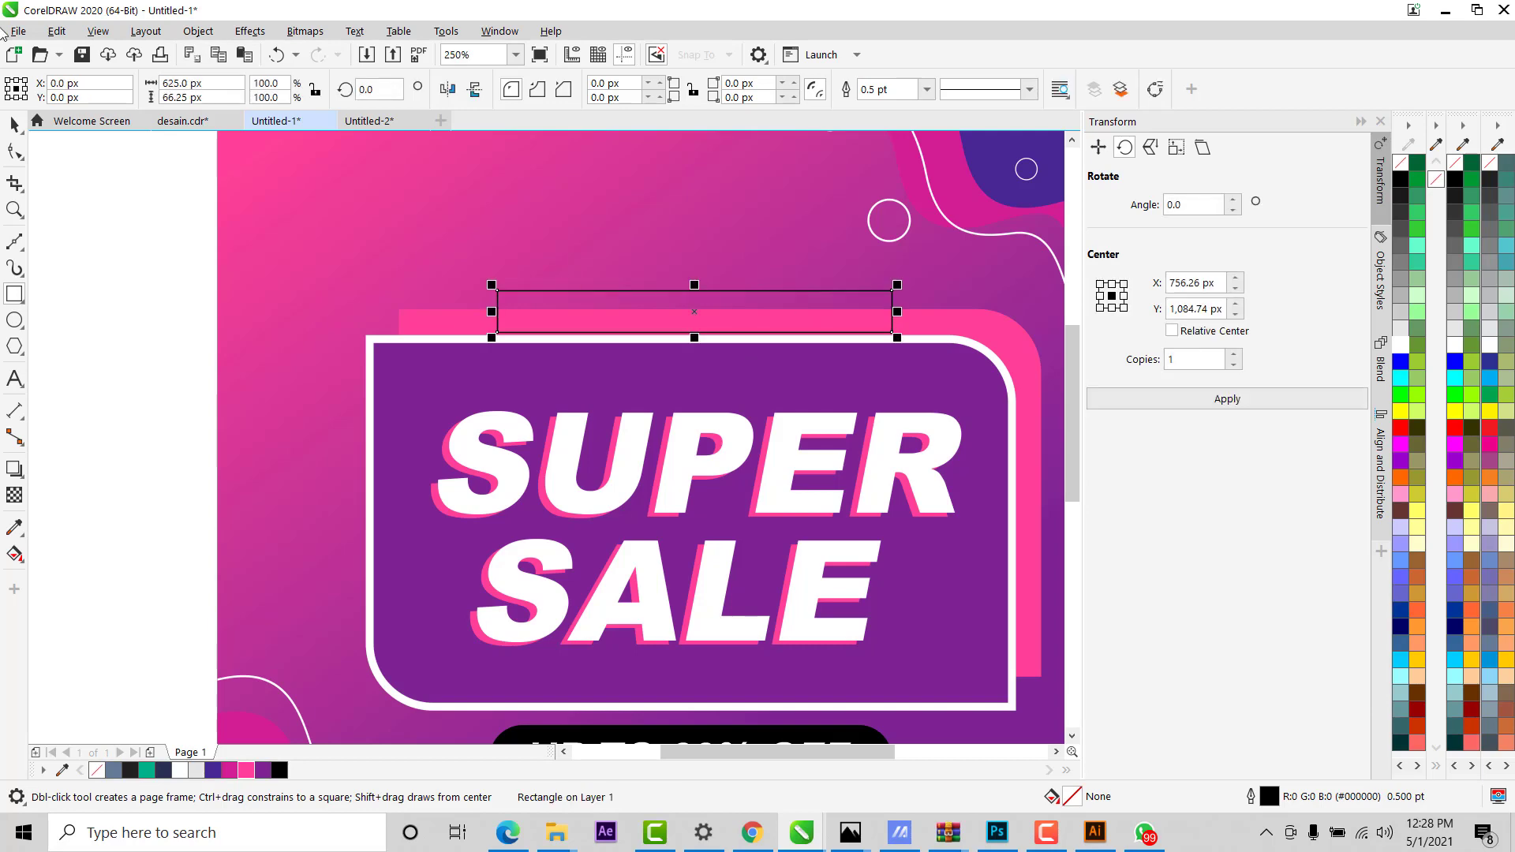
scroll(584, 229, up, 2)
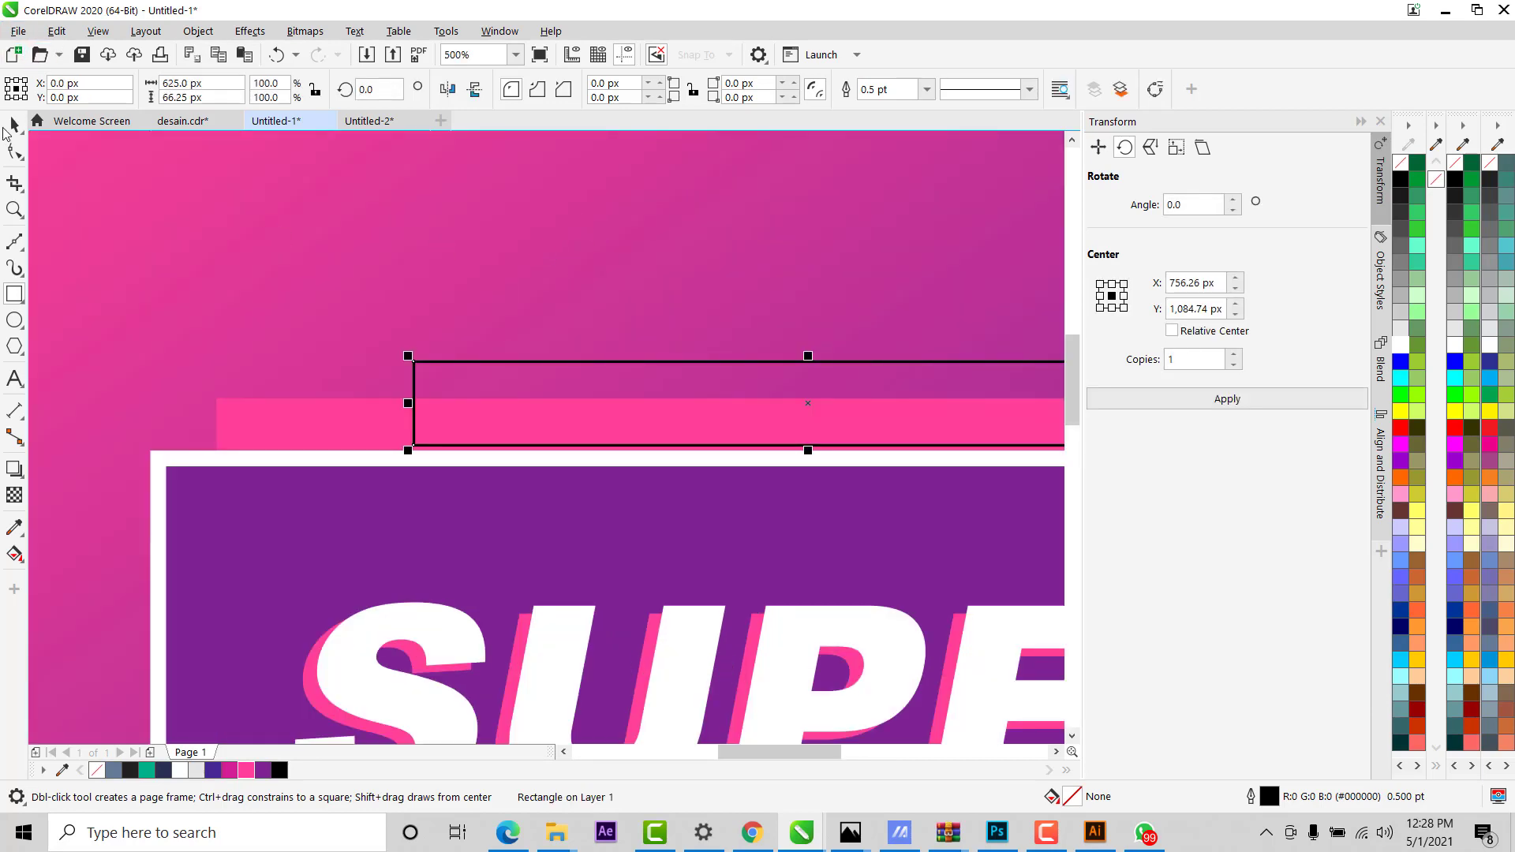
click(11, 126)
scroll(491, 286, down, 2)
Fill the new rectangle black.
shift+click(472, 253)
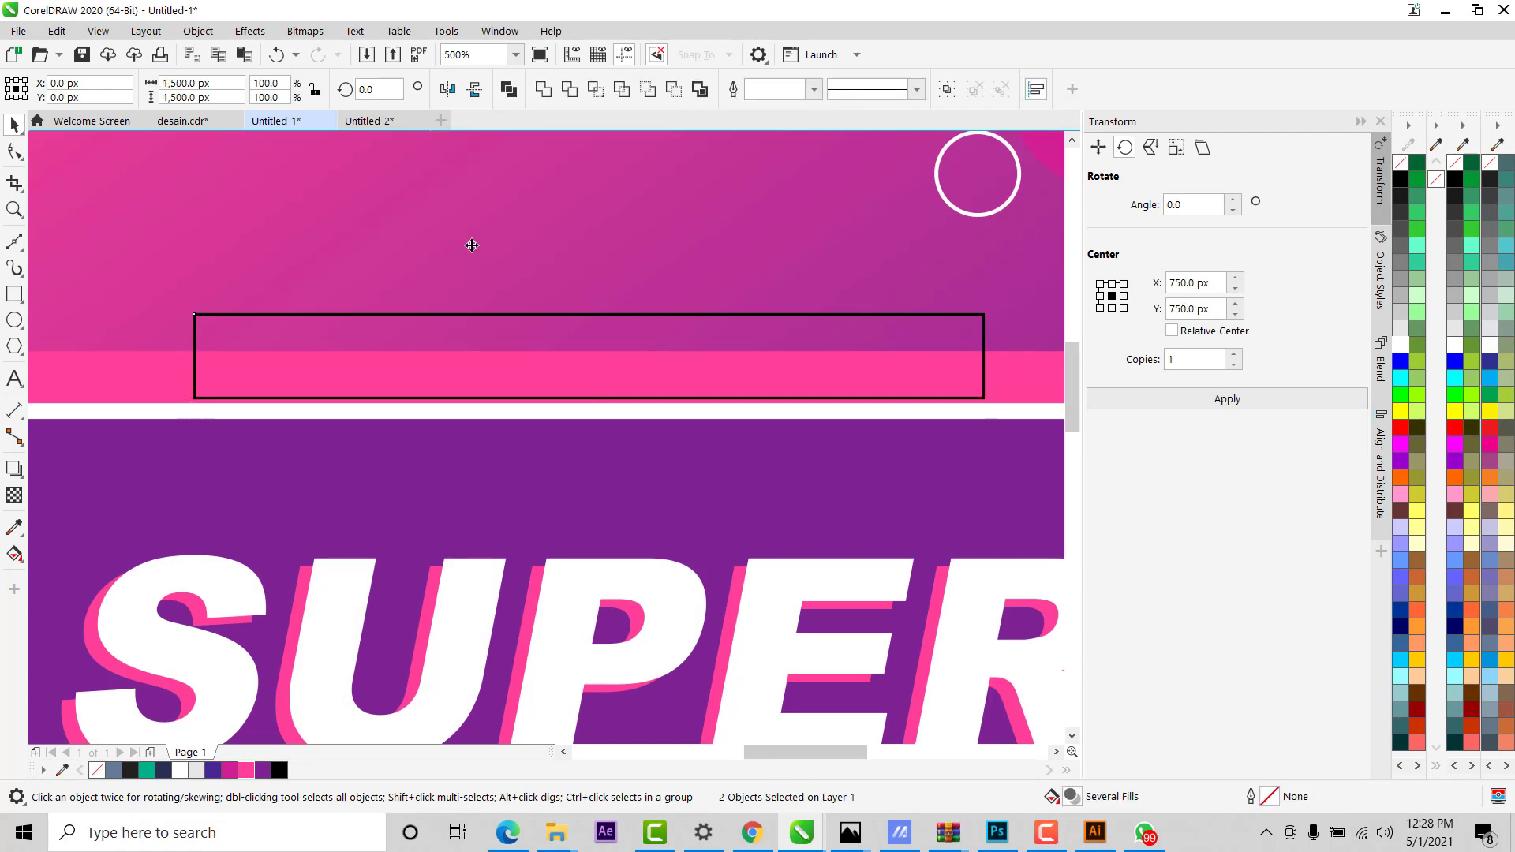
scroll(483, 267, down, 4)
scroll(495, 272, up, 2)
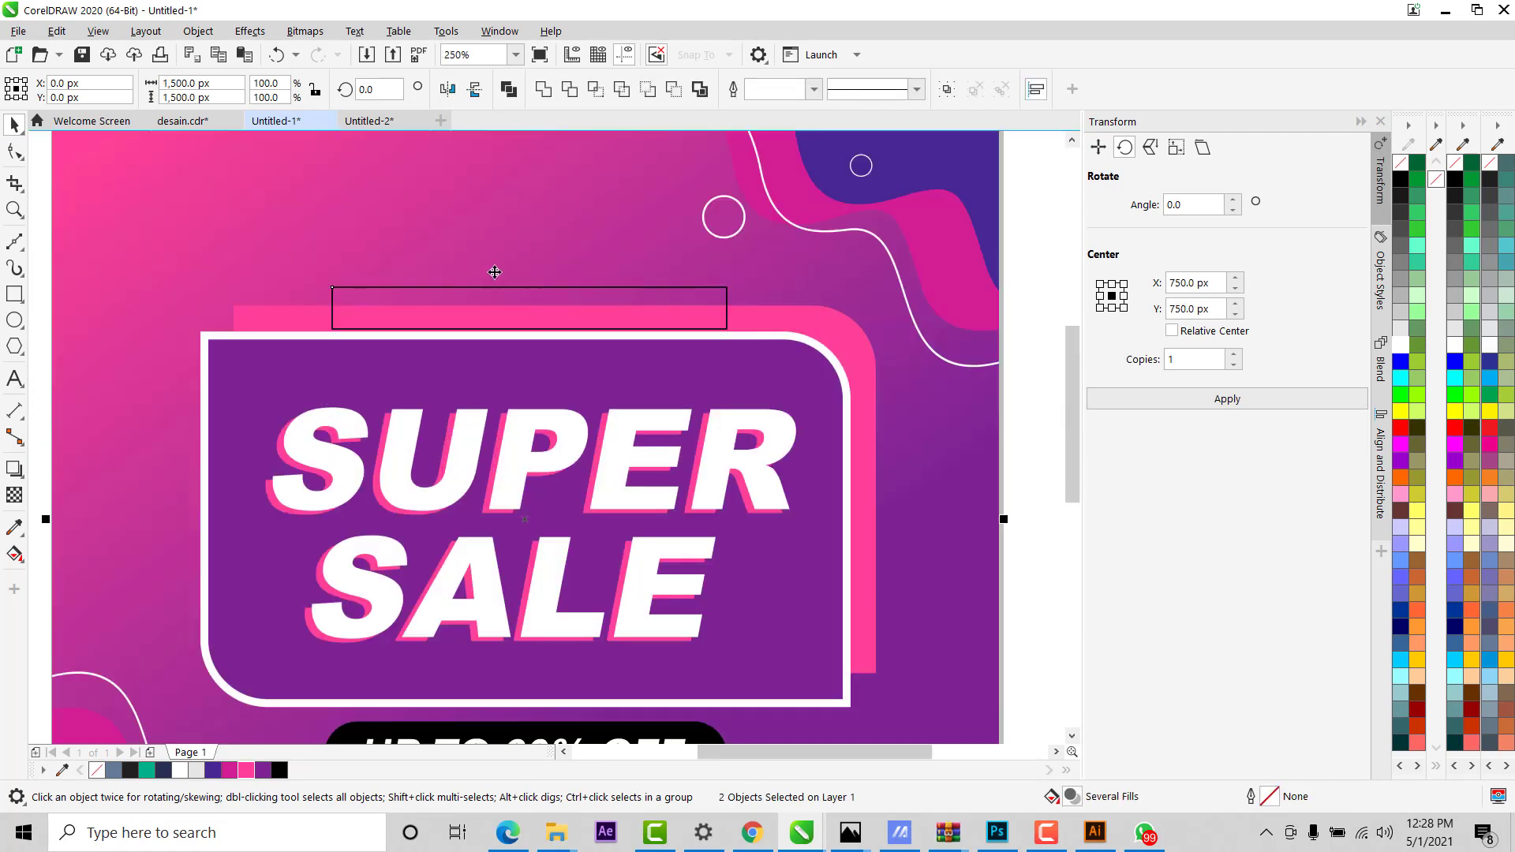
scroll(851, 358, down, 2)
click(850, 357)
scroll(548, 269, up, 4)
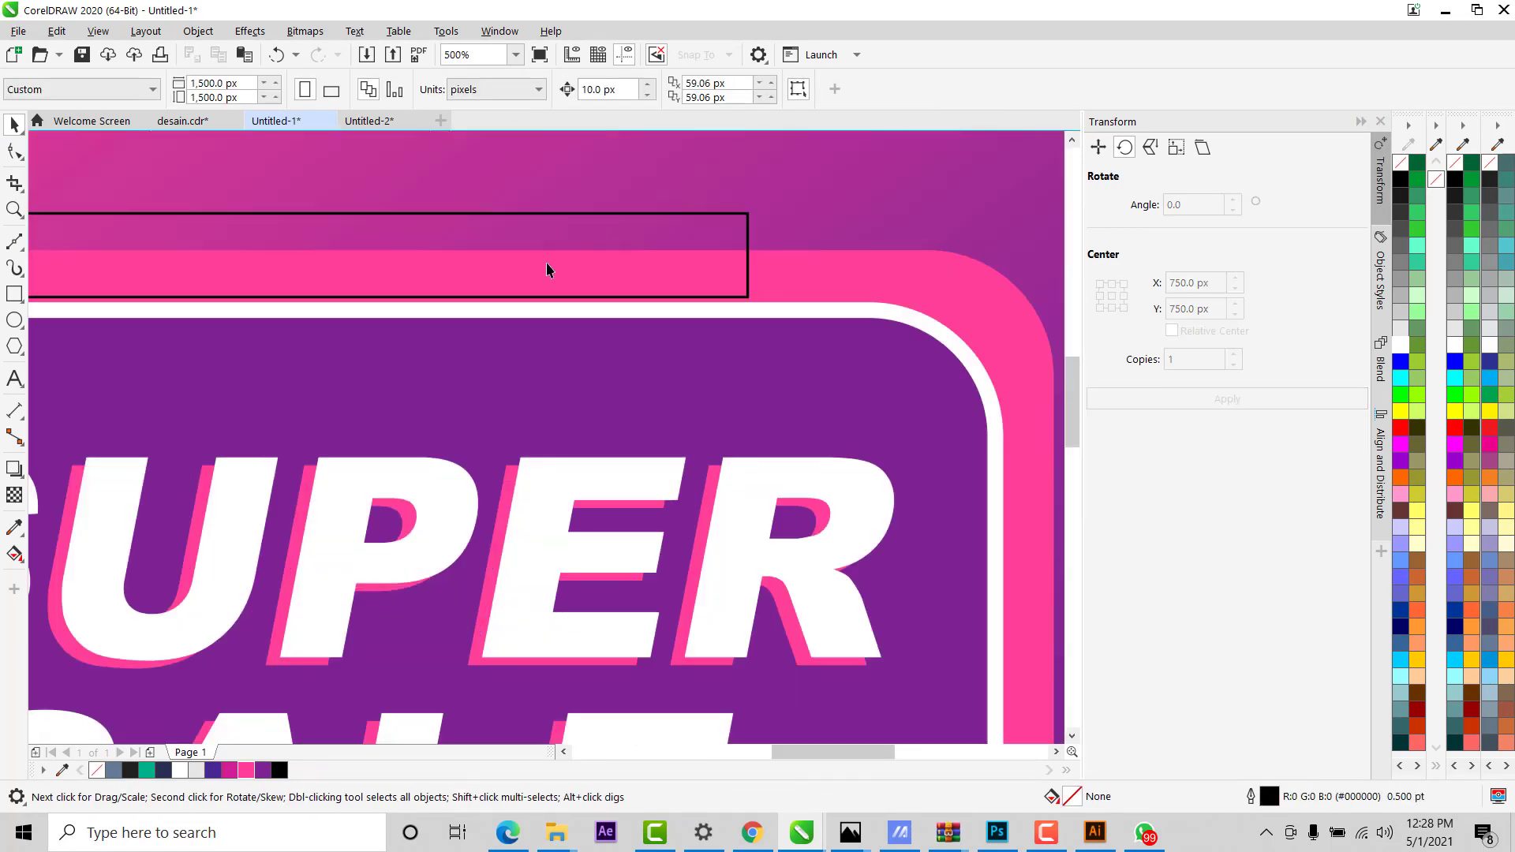
click(546, 263)
click(1400, 179)
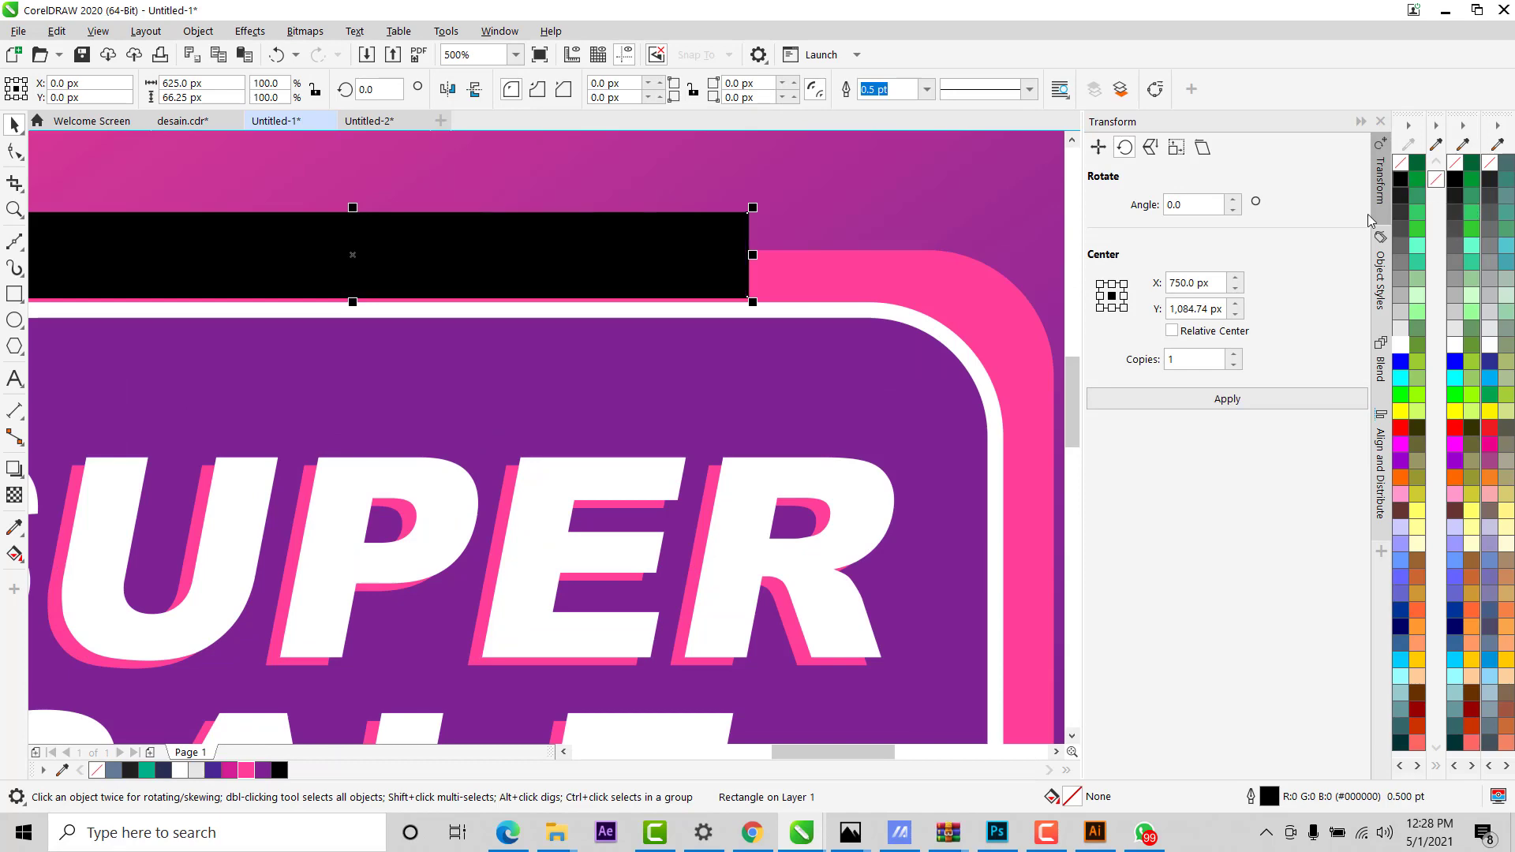
scroll(578, 264, down, 3)
scroll(578, 263, up, 5)
Move the black rectangle down onto the pink strip above the panel.
drag(629, 237, 618, 281)
scroll(619, 281, down, 3)
scroll(601, 281, up, 2)
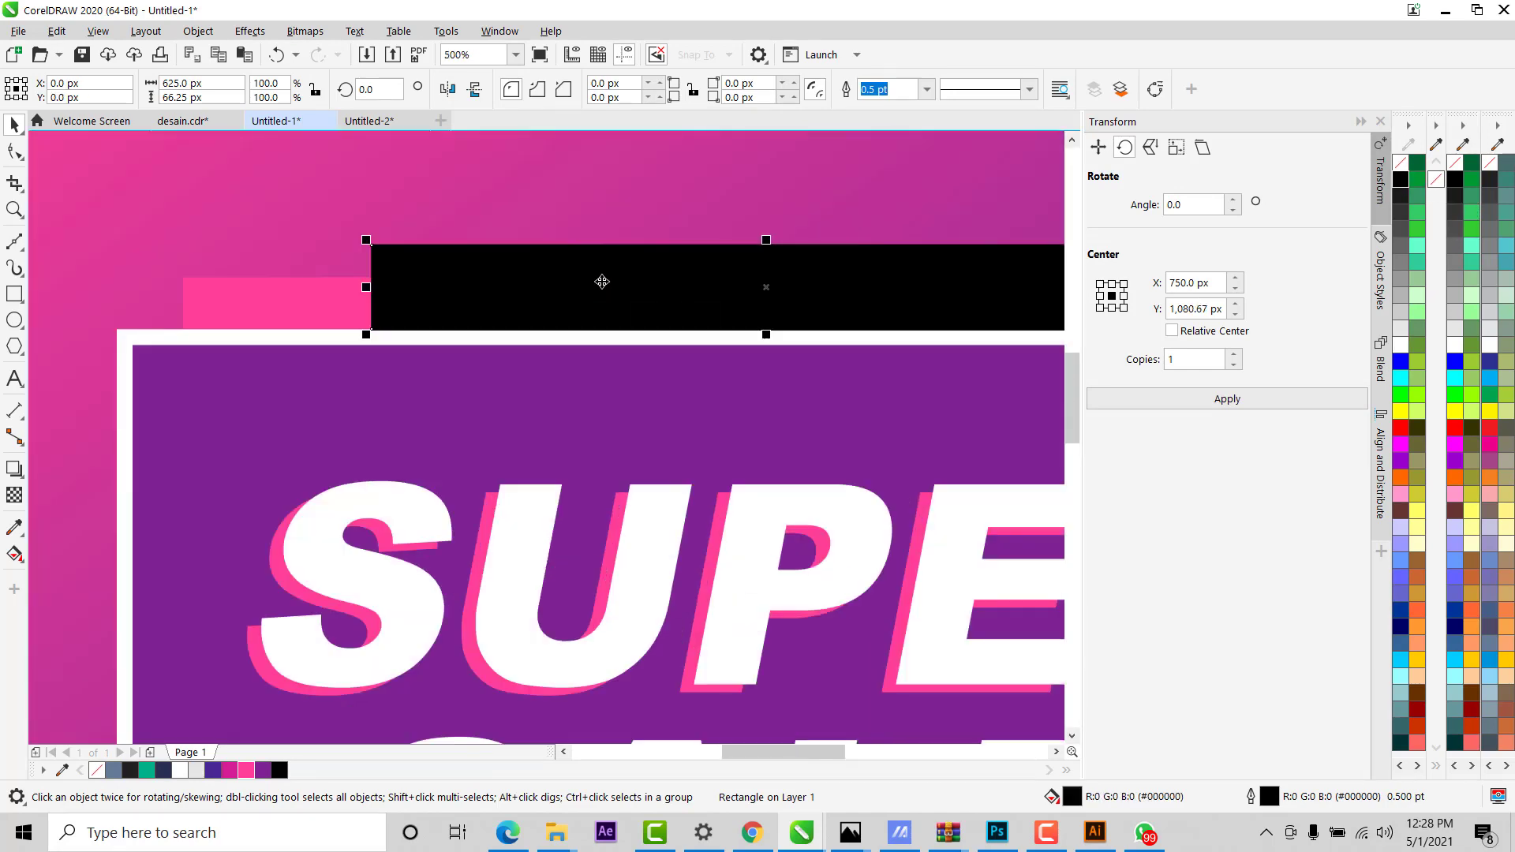
scroll(467, 245, down, 1)
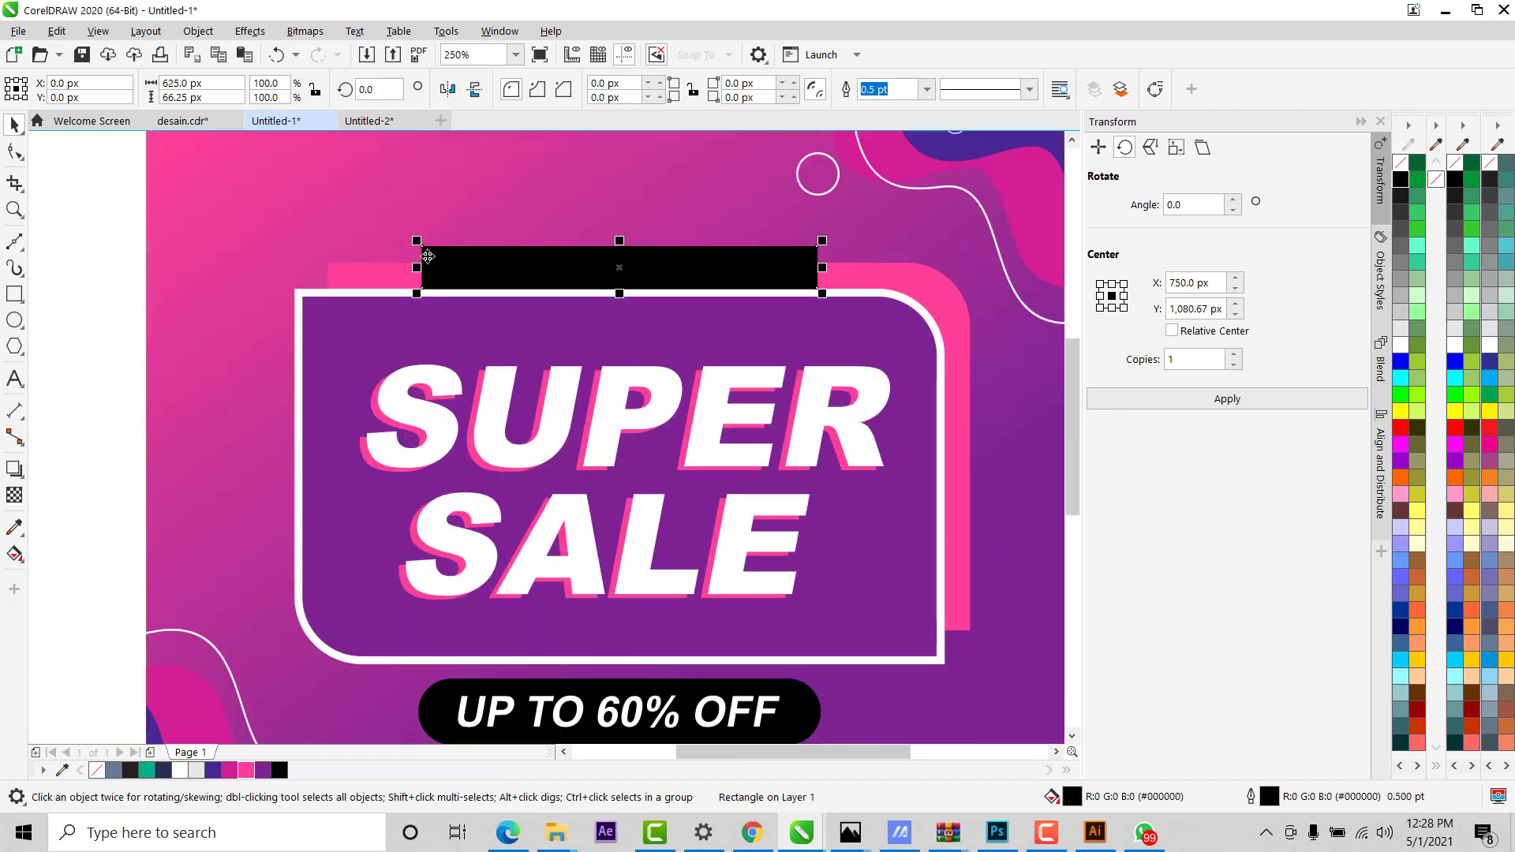
scroll(427, 256, up, 2)
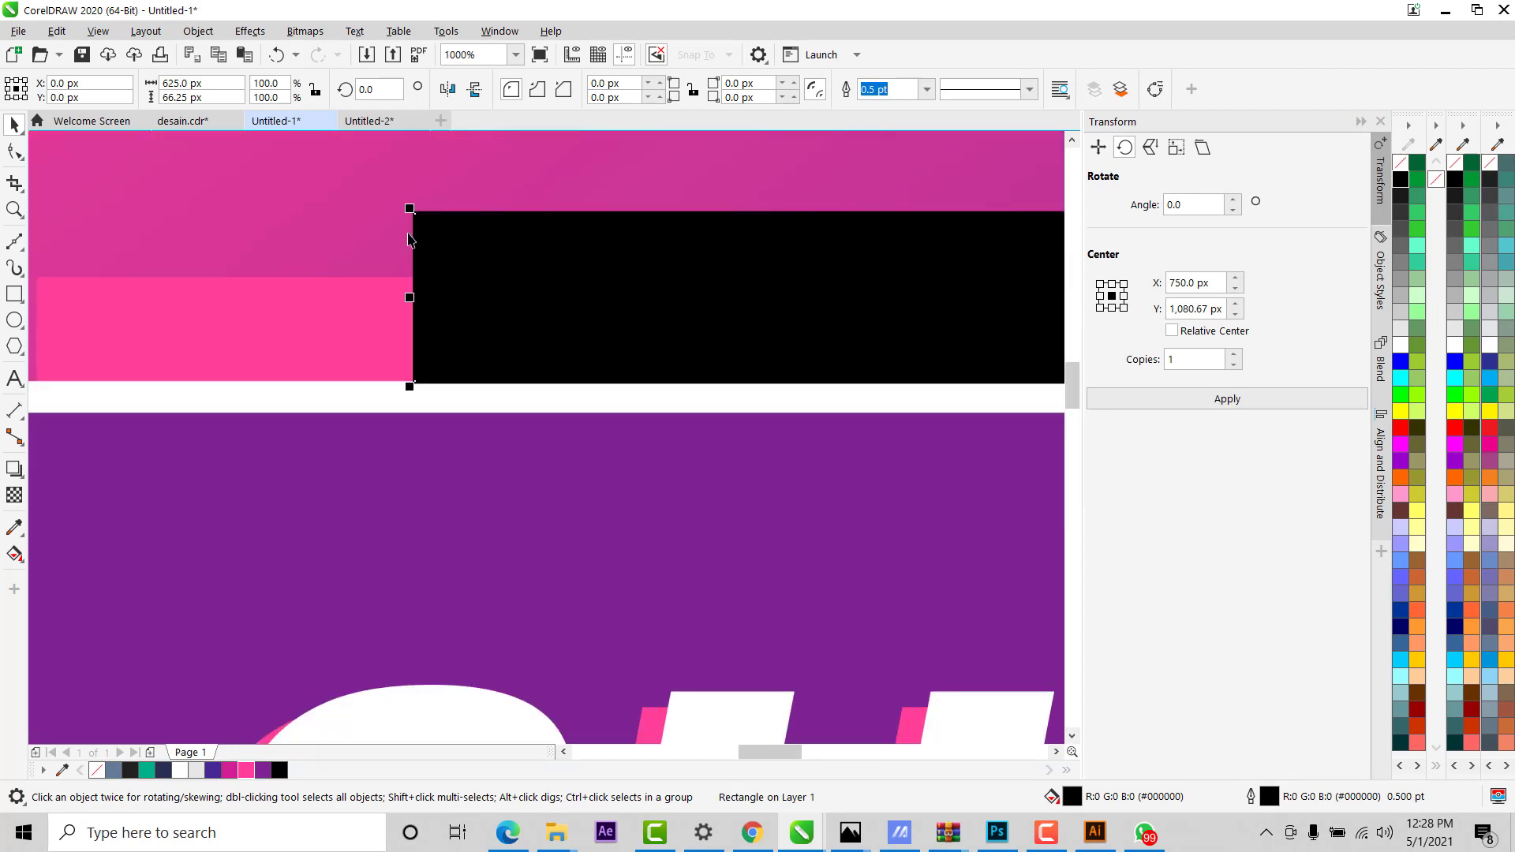
scroll(414, 270, down, 1)
scroll(413, 270, down, 1)
scroll(852, 262, up, 1)
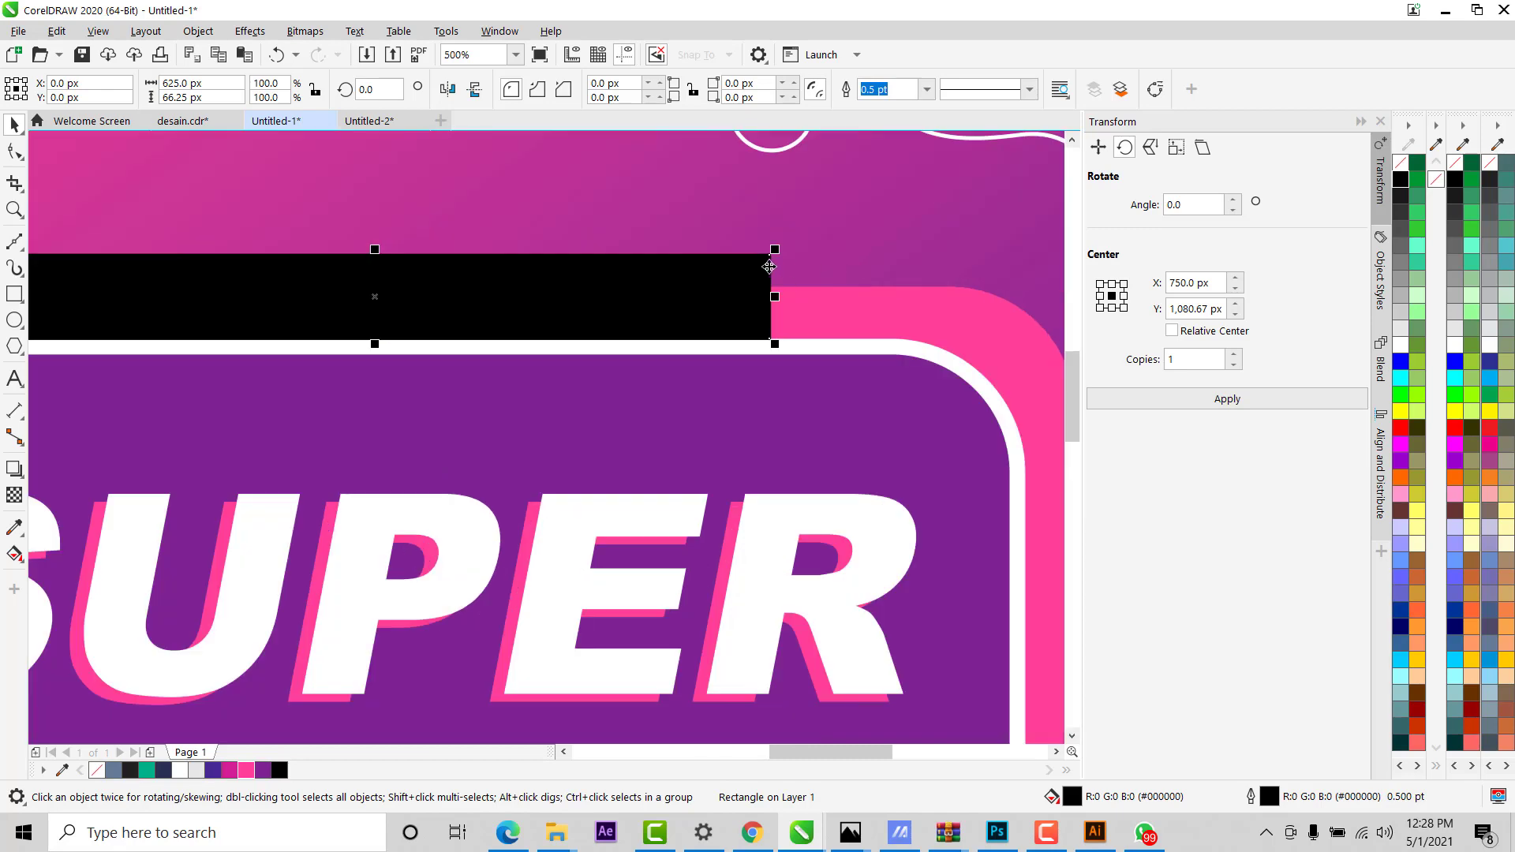
scroll(720, 201, down, 1)
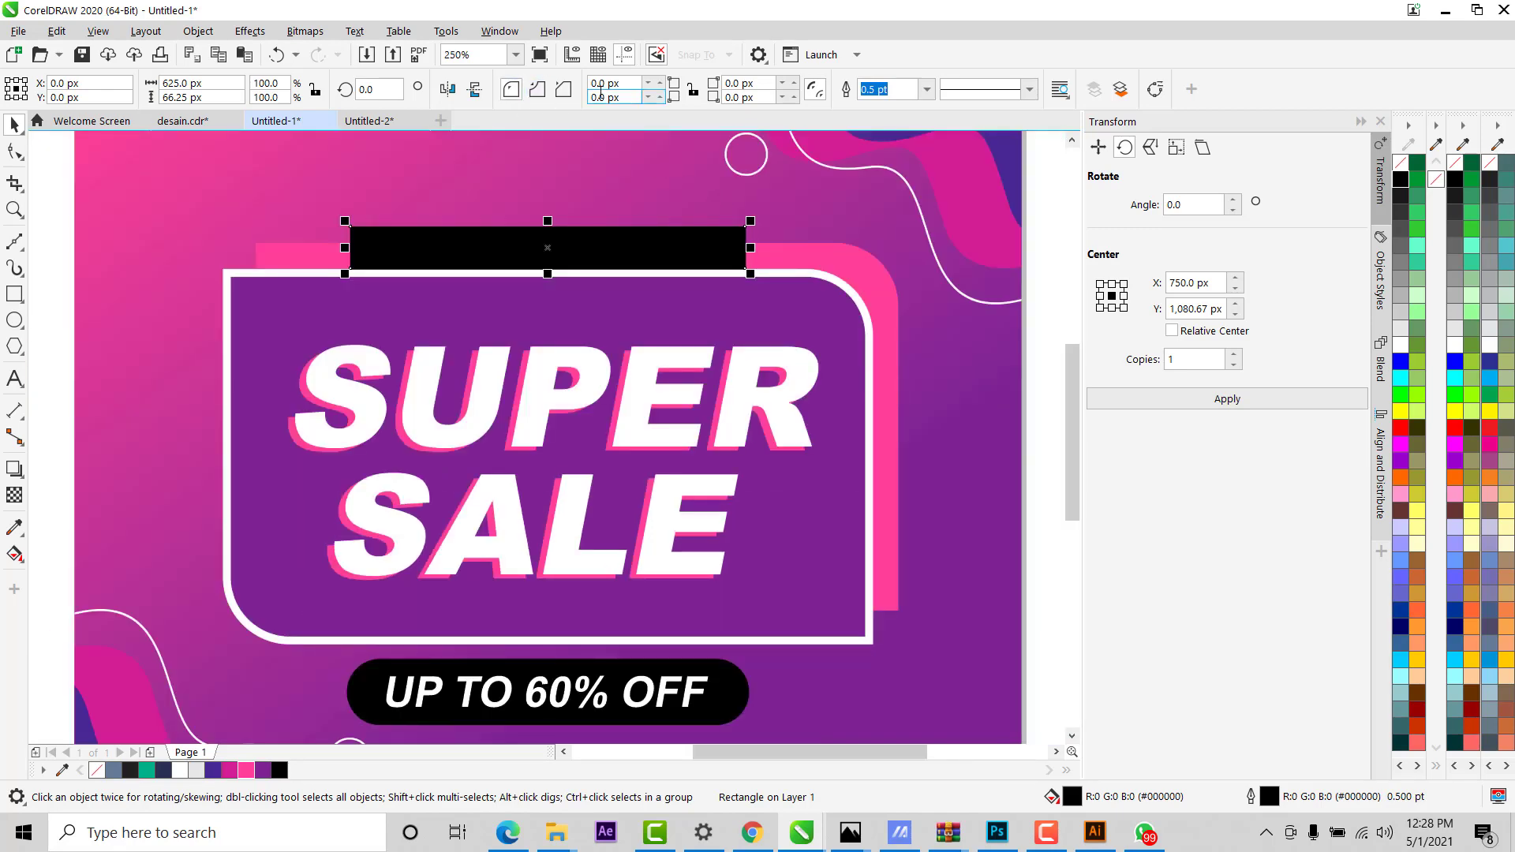
scroll(453, 231, up, 1)
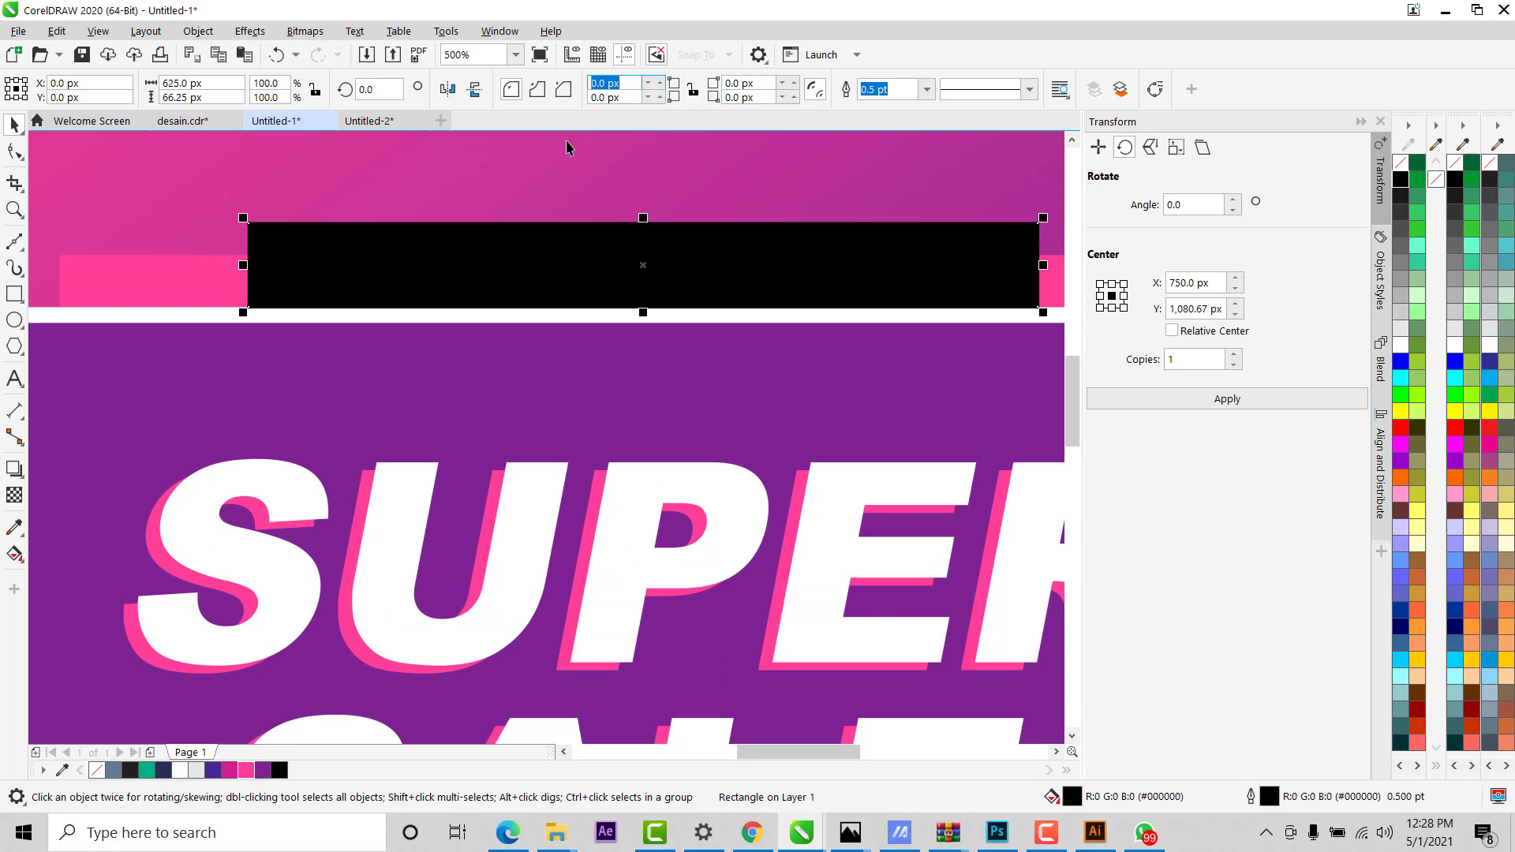
Set the top-left and top-right corner radii of the black bar to 30 px.
text(30)
key(Return)
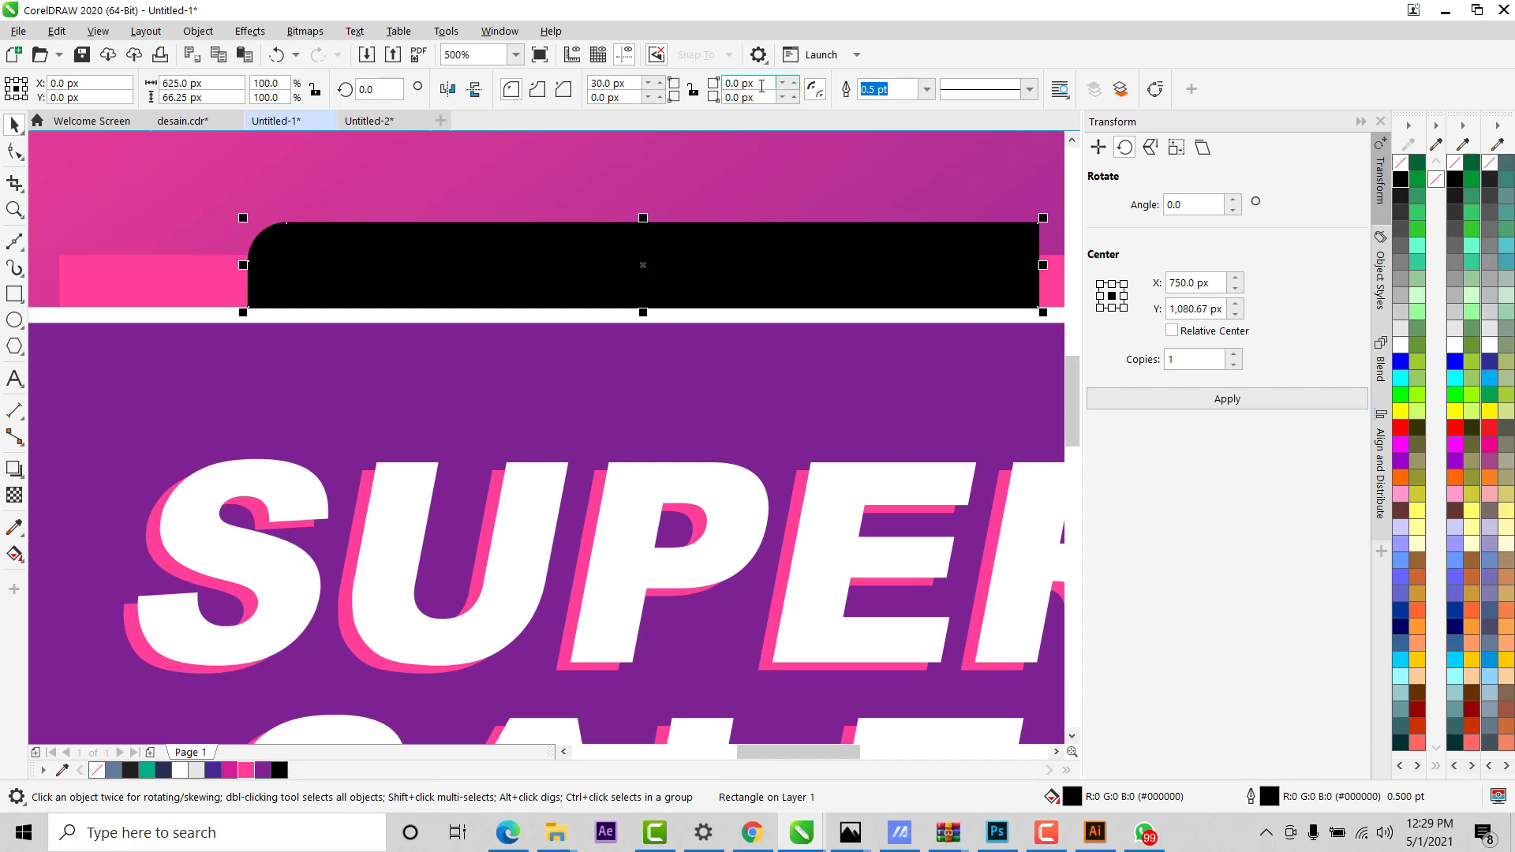
triple_click(751, 83)
text(30)
key(Return)
scroll(490, 202, down, 2)
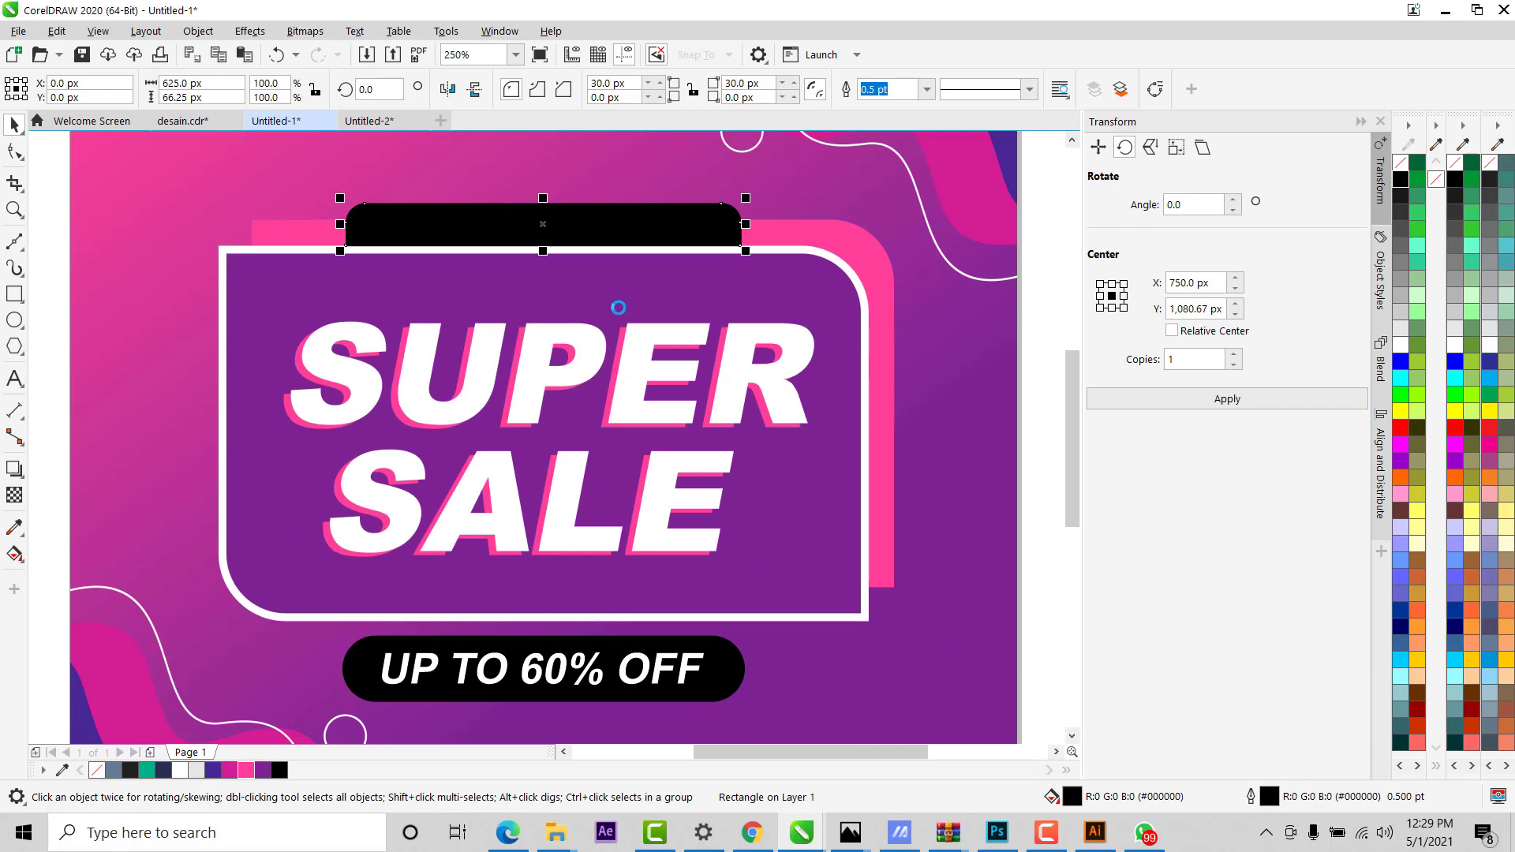
scroll(618, 308, down, 3)
click(269, 256)
scroll(513, 294, up, 2)
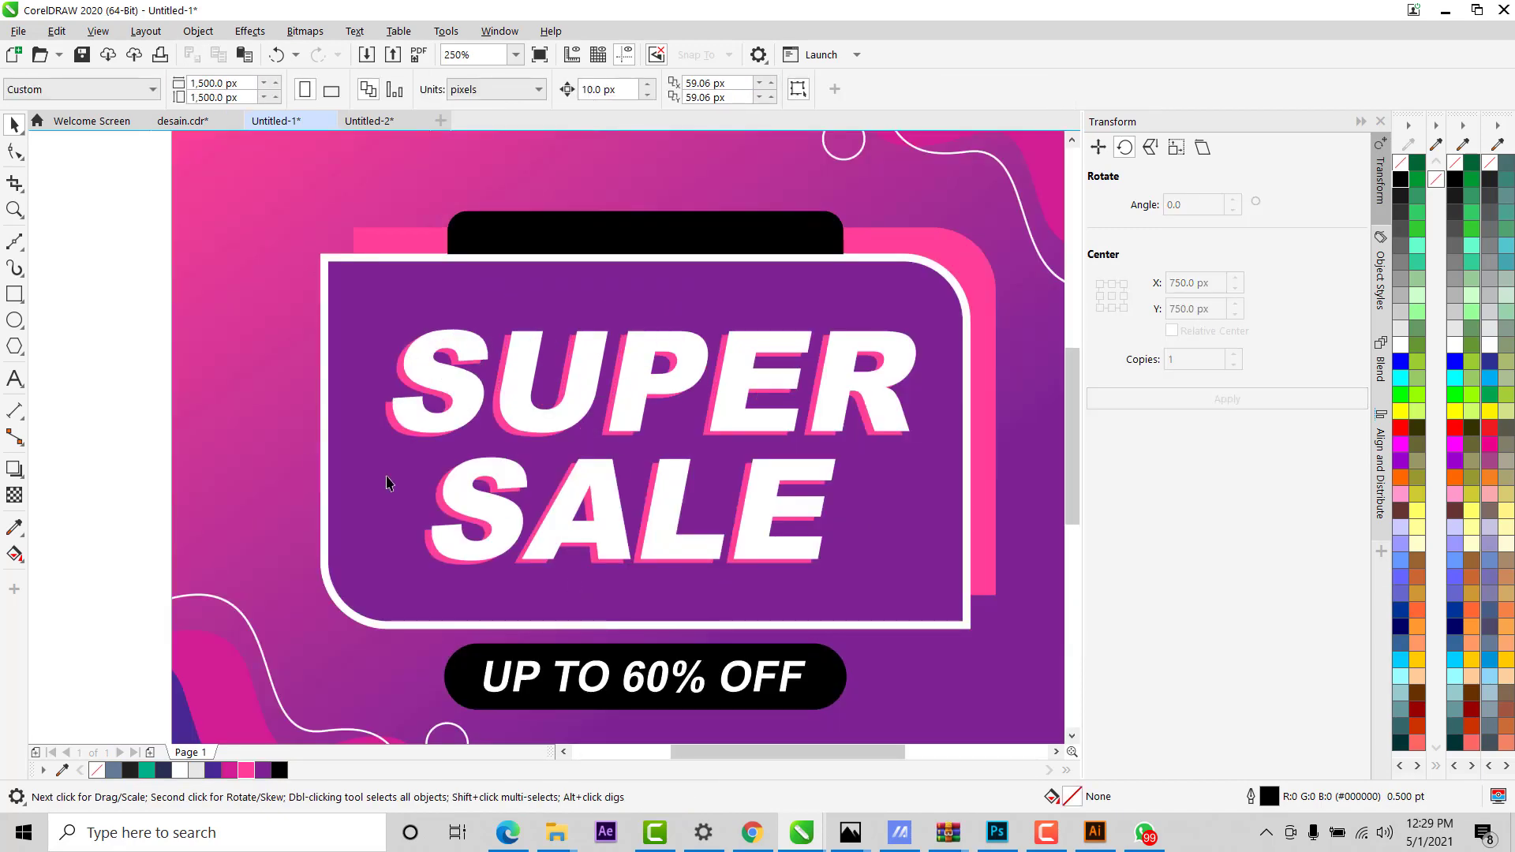
Copy the UP TO 60% OFF text onto the top bar and retype it as 'DISCOUNT !'.
click(608, 690)
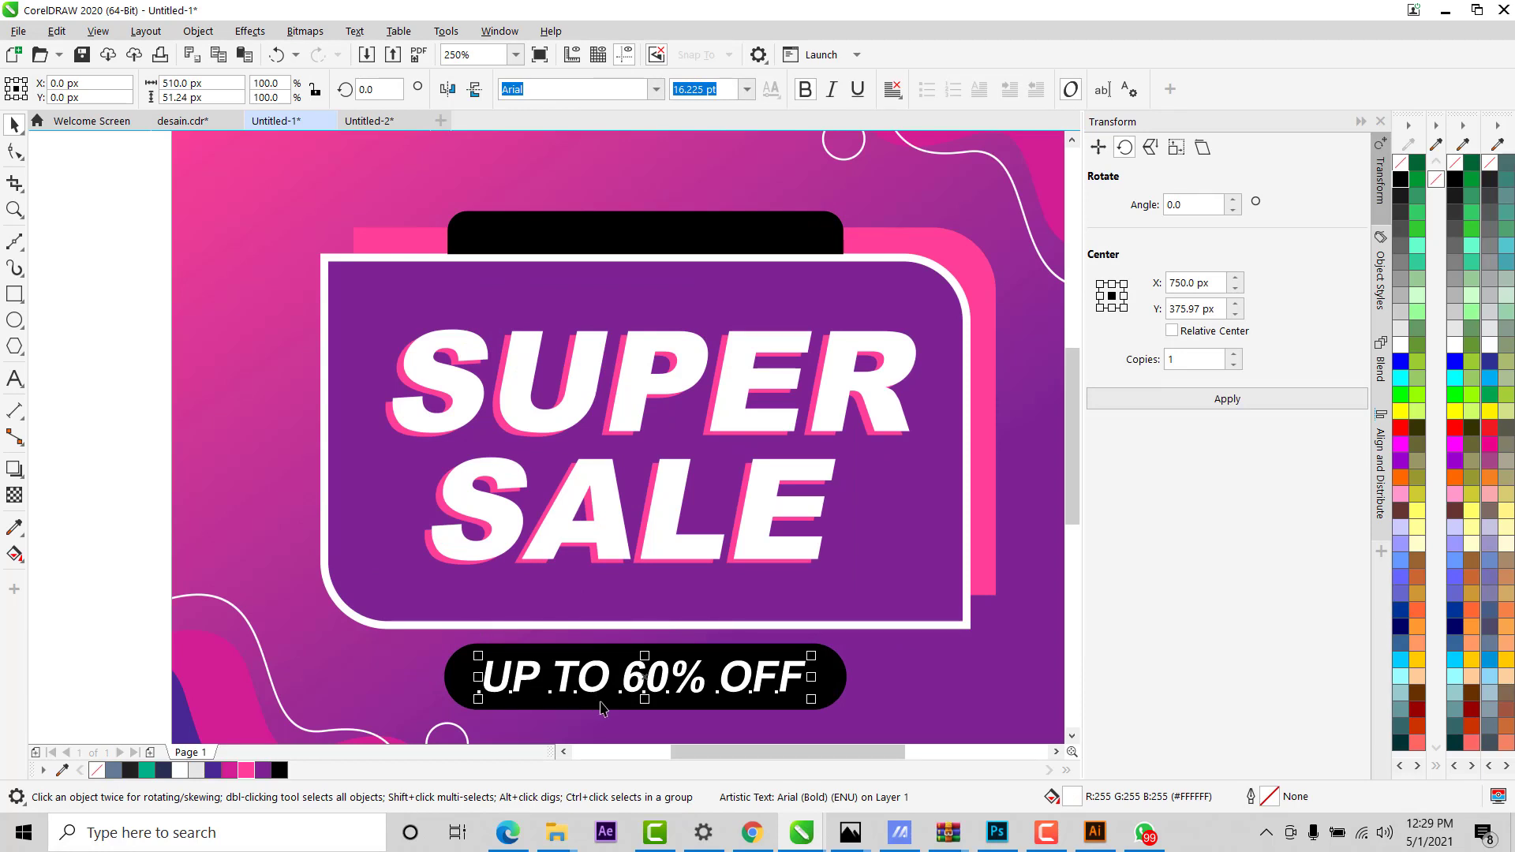
drag(645, 676, 643, 228)
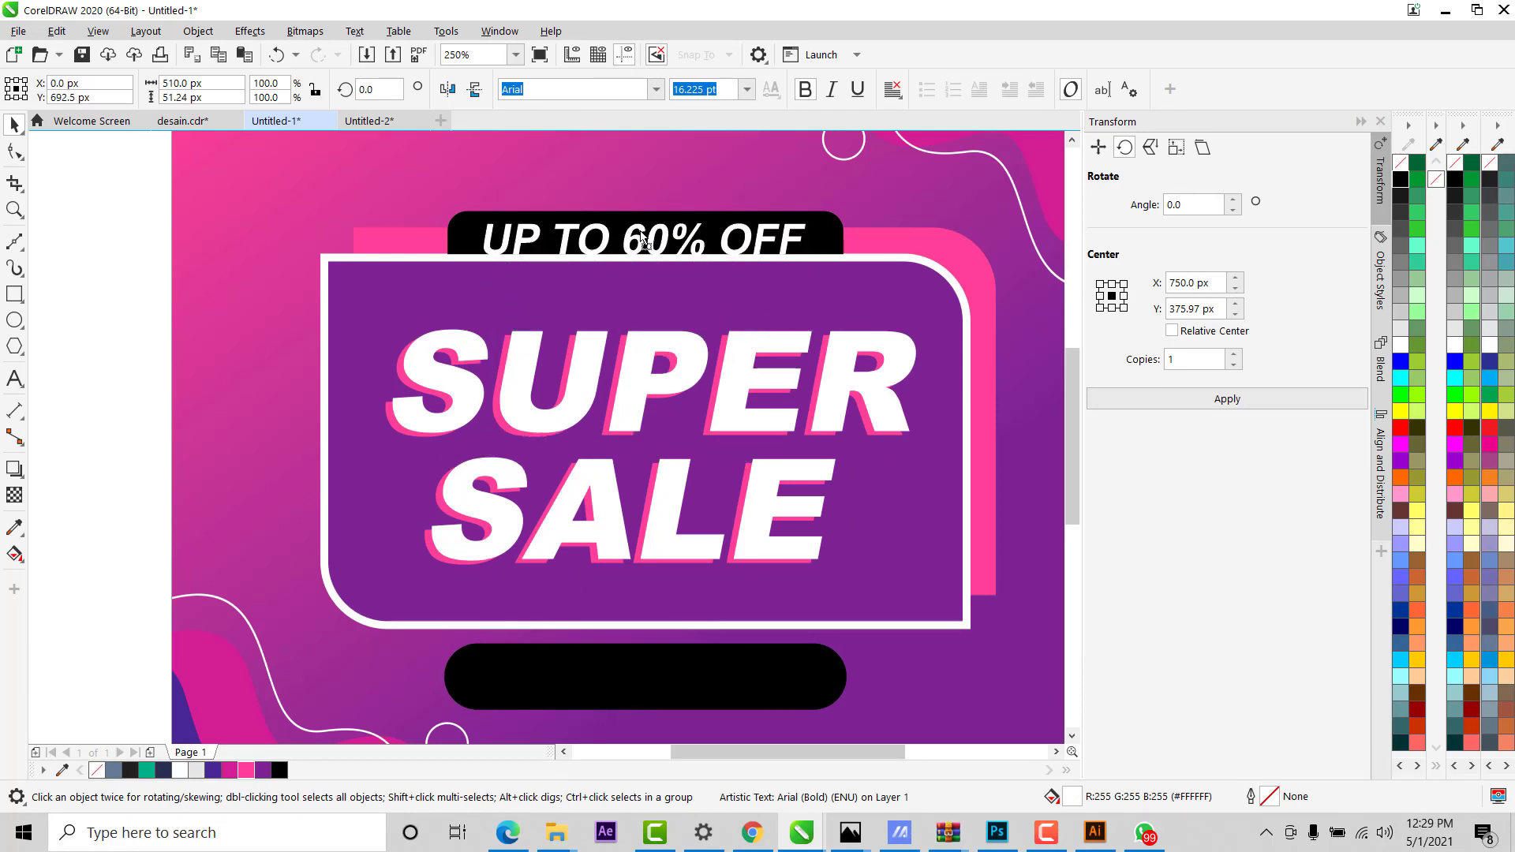
scroll(643, 229, up, 2)
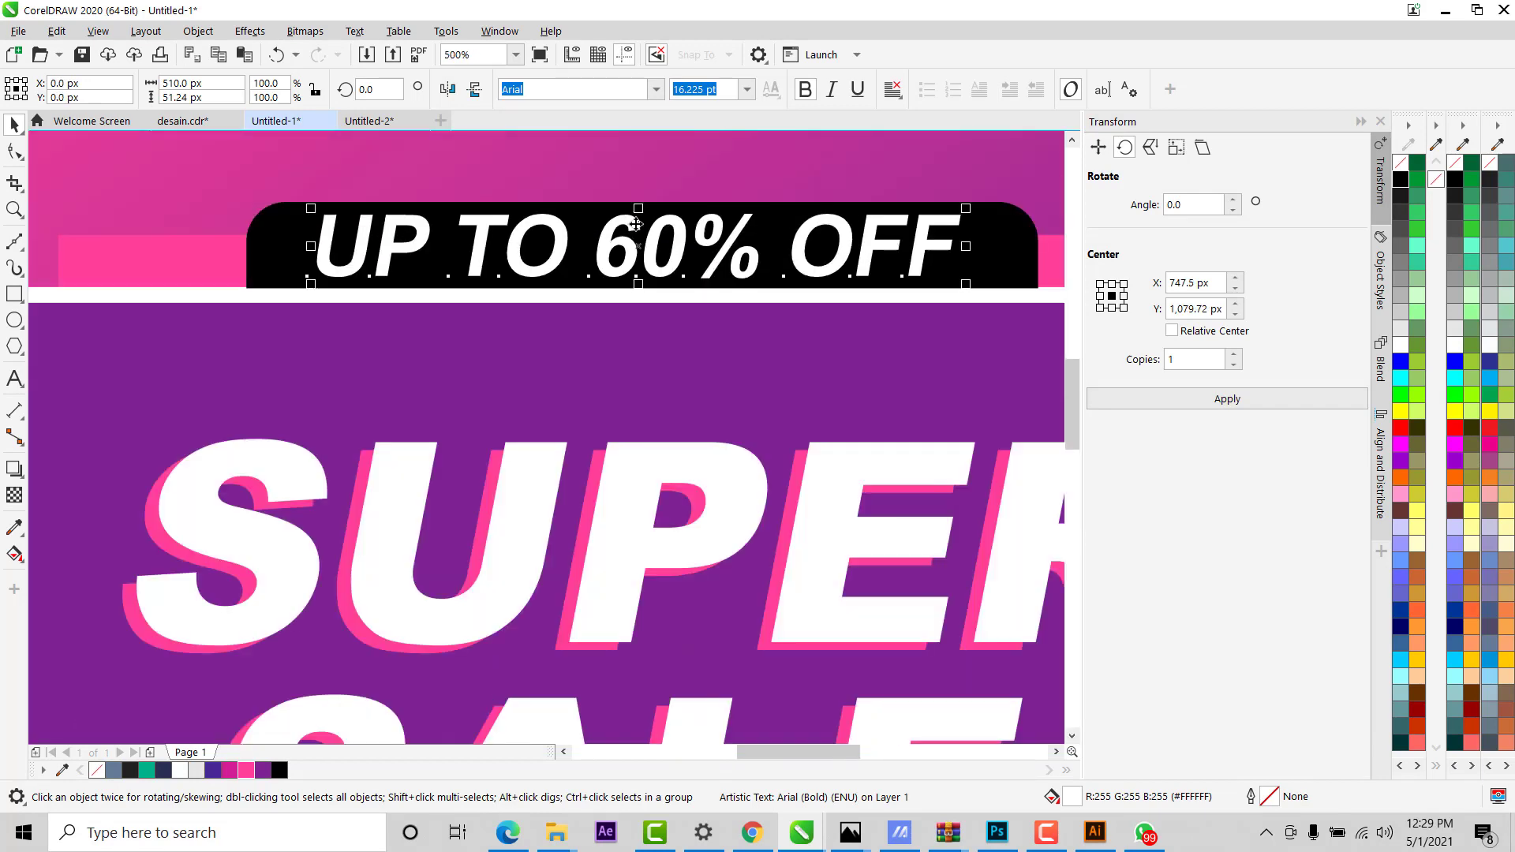
double_click(636, 225)
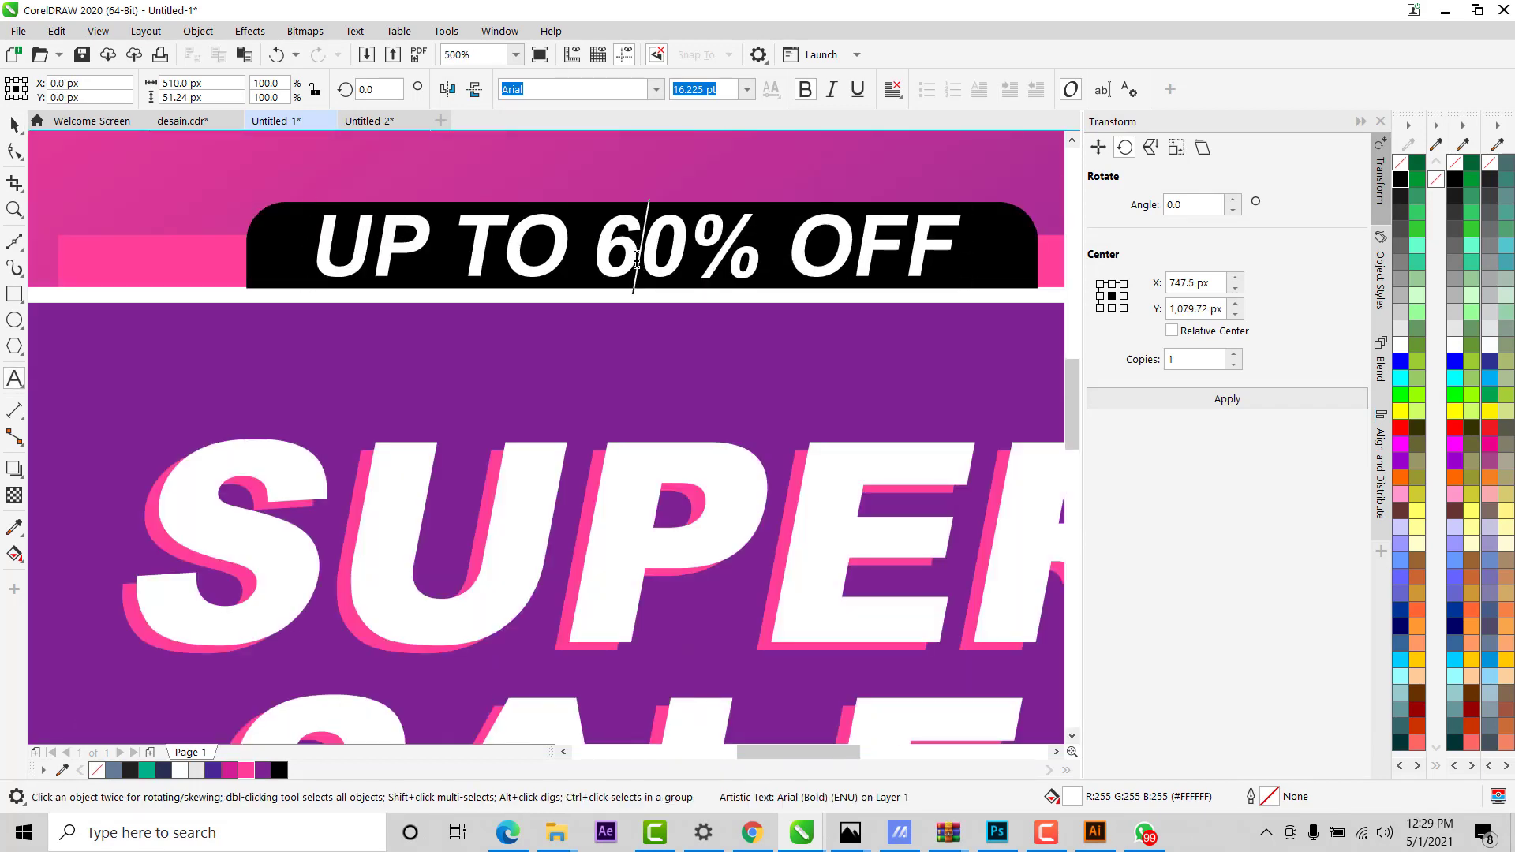
key(ctrl+a)
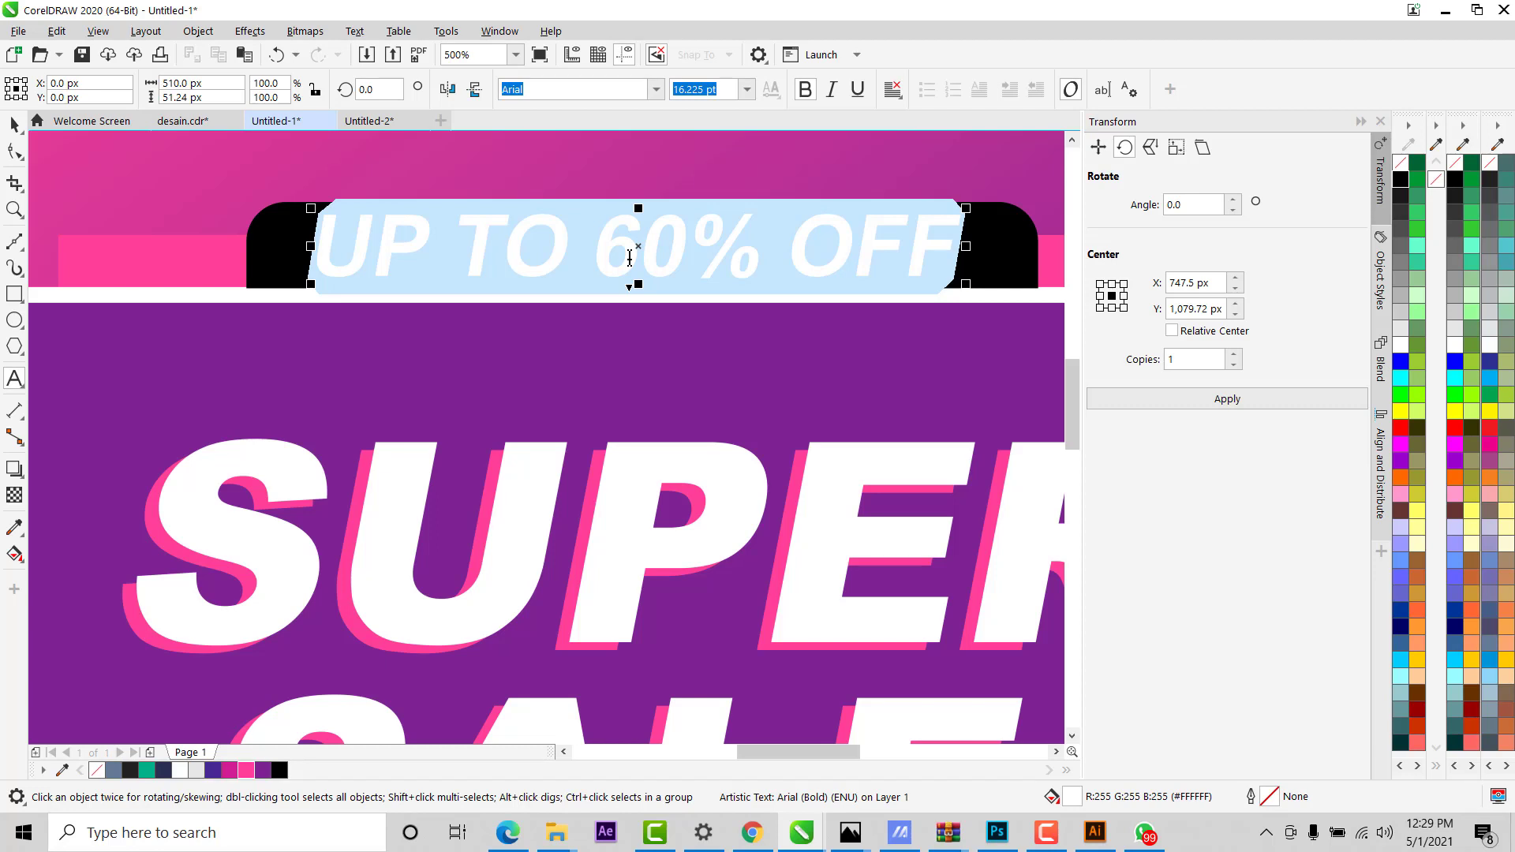
text(d)
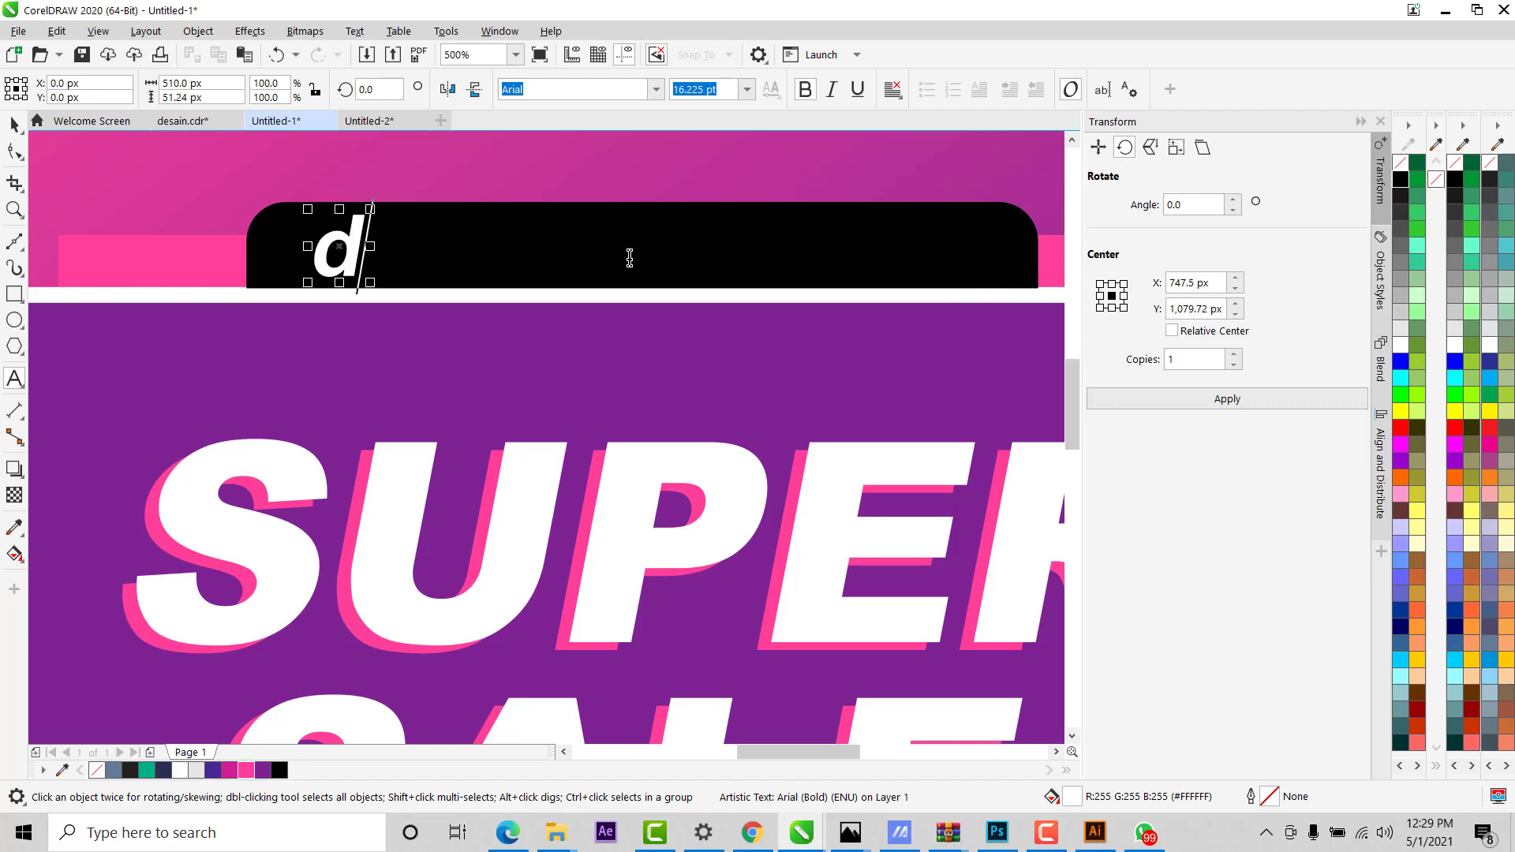
key(BackSpace)
text(DISCO)
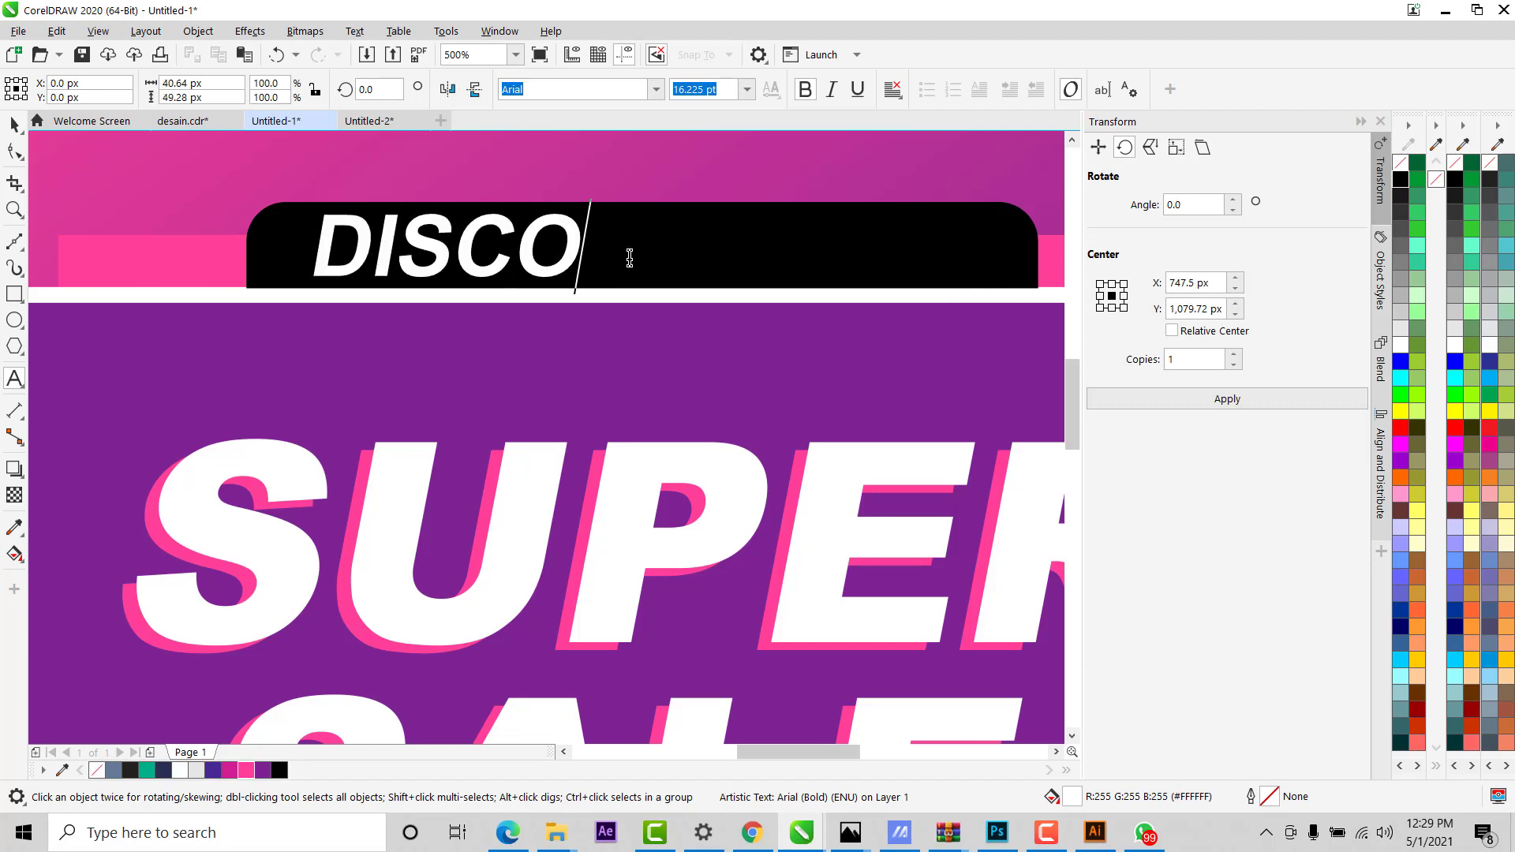
text(UNT )
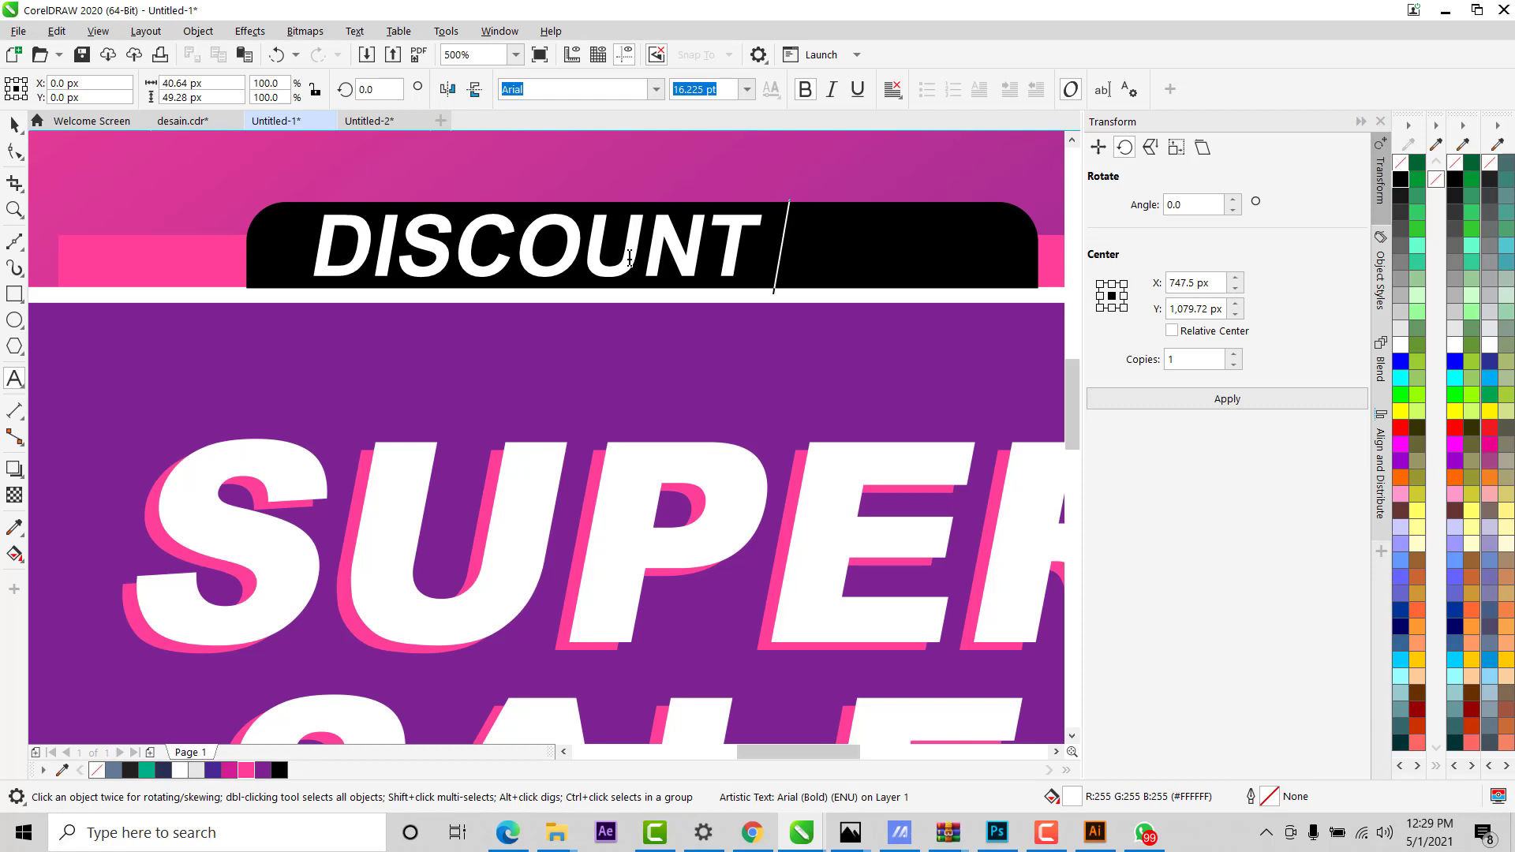
text(!)
click(14, 123)
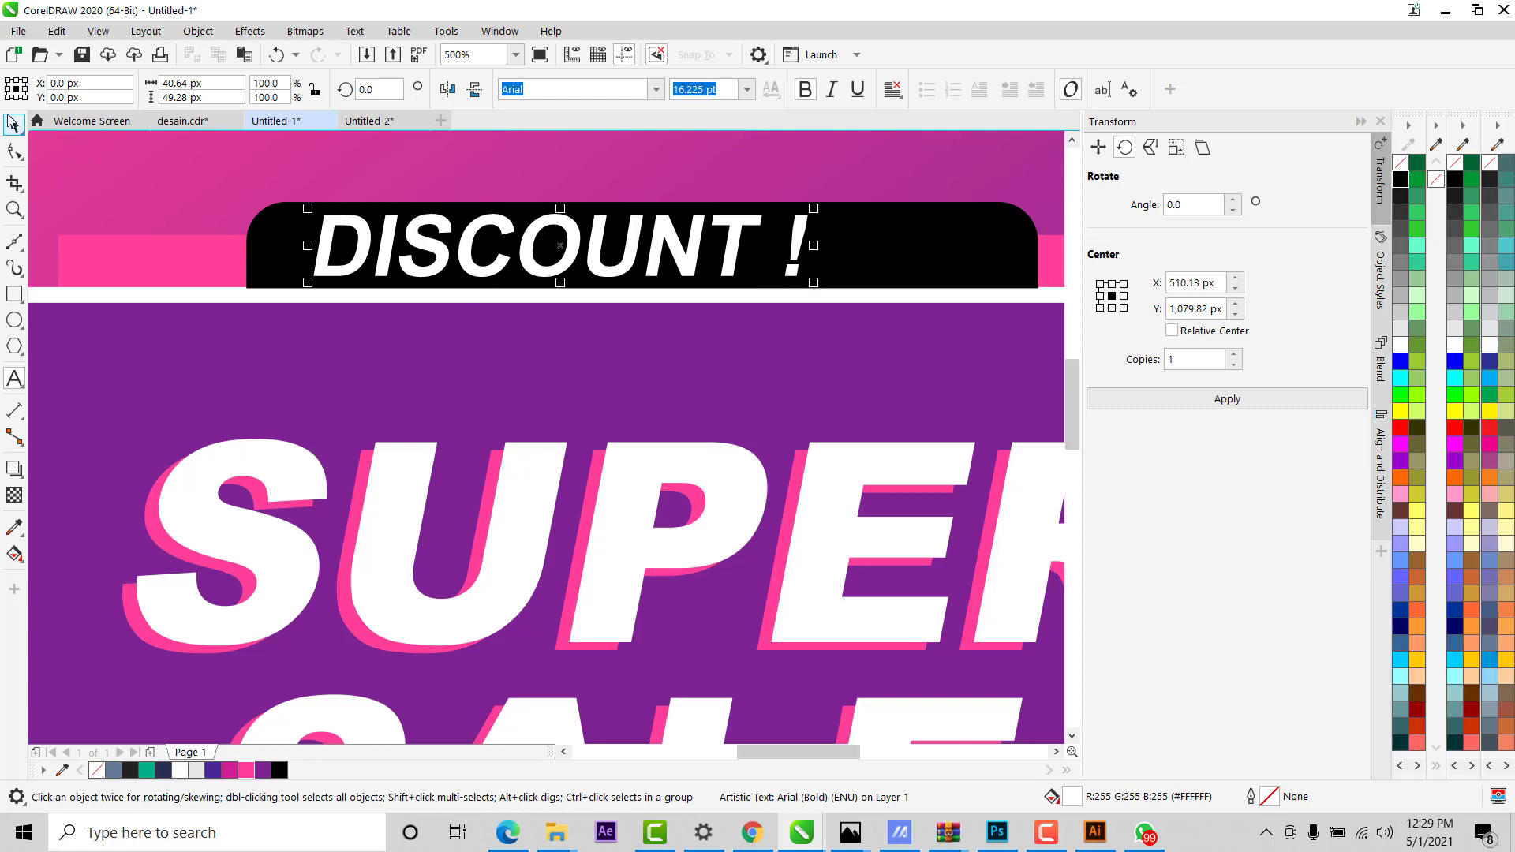
Remove the italic slant from DISCOUNT ! and shift it toward the bar's centre.
scroll(573, 190, up, 2)
click(559, 262)
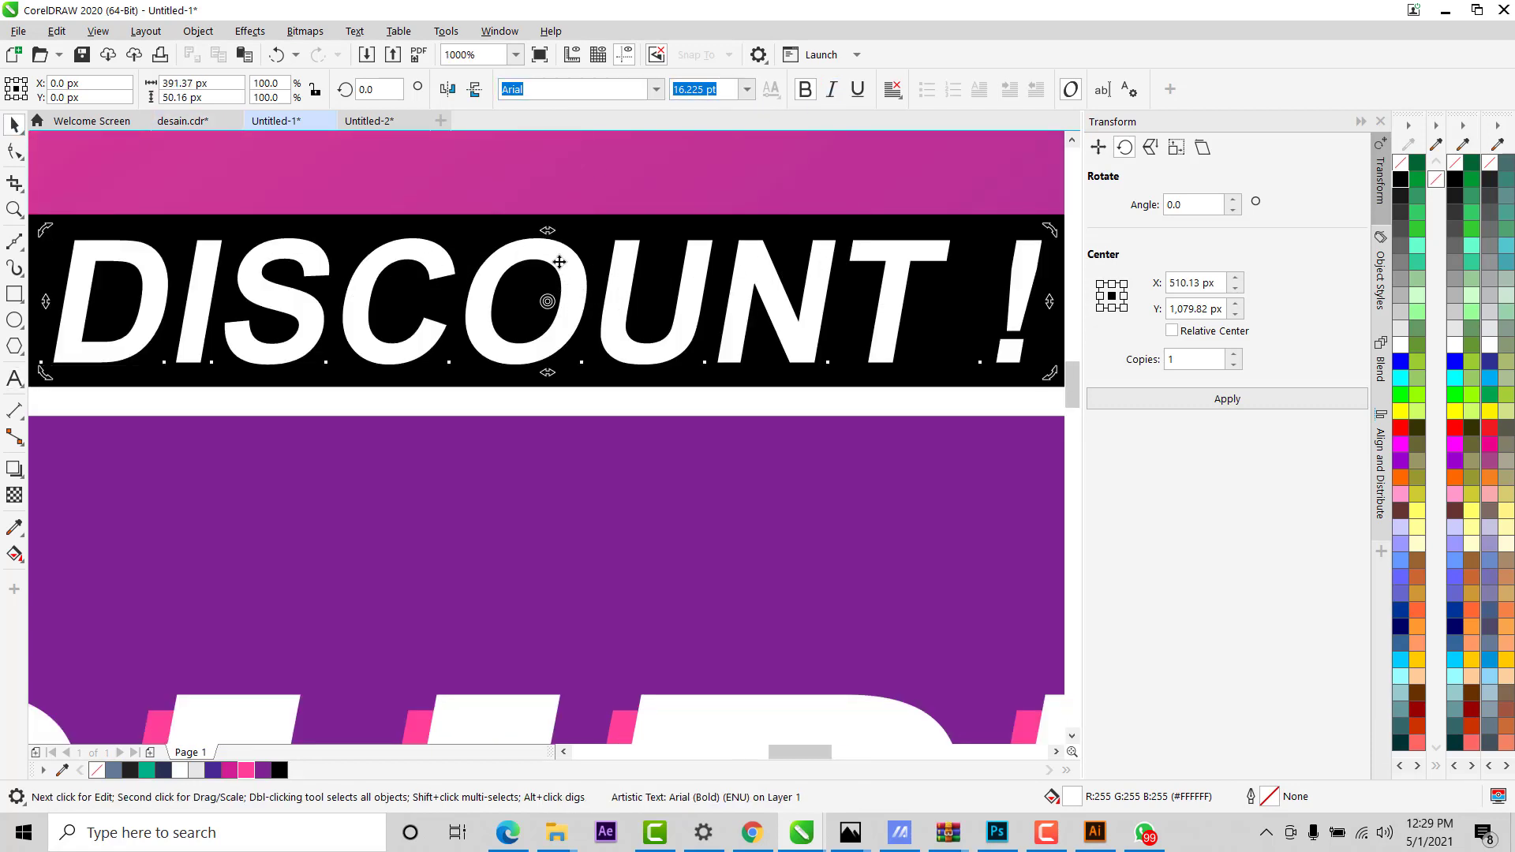
drag(548, 230, 521, 229)
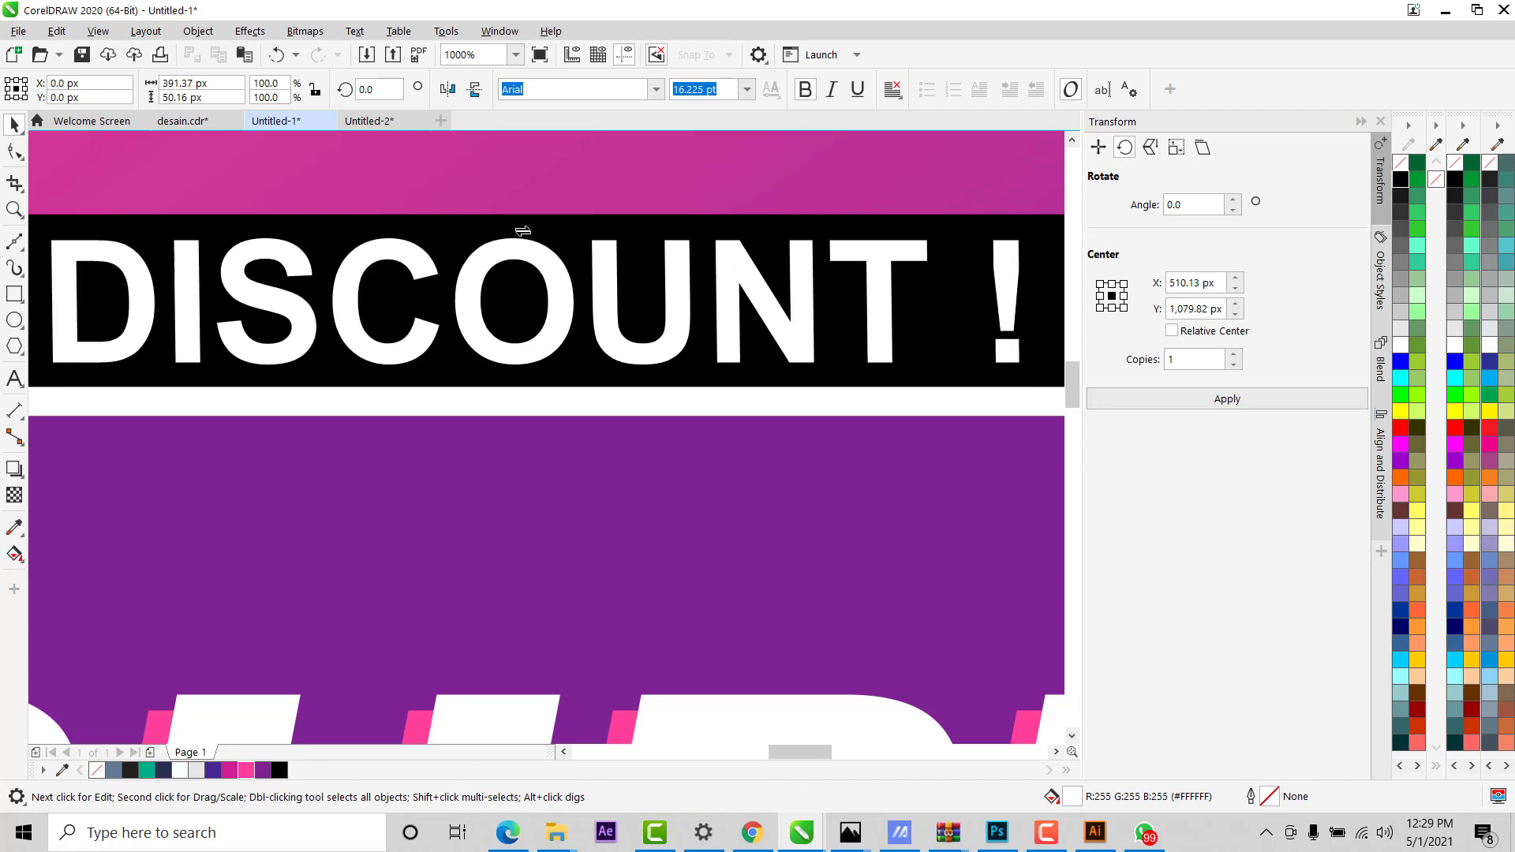
scroll(655, 299, down, 2)
scroll(854, 314, down, 2)
mouse_move(907, 375)
mouse_down()
mouse_move(962, 375)
mouse_move(899, 338)
mouse_up()
click(308, 634)
scroll(789, 319, up, 2)
Widen the letter spacing of DISCOUNT ! with the Shape tool.
click(789, 320)
click(14, 151)
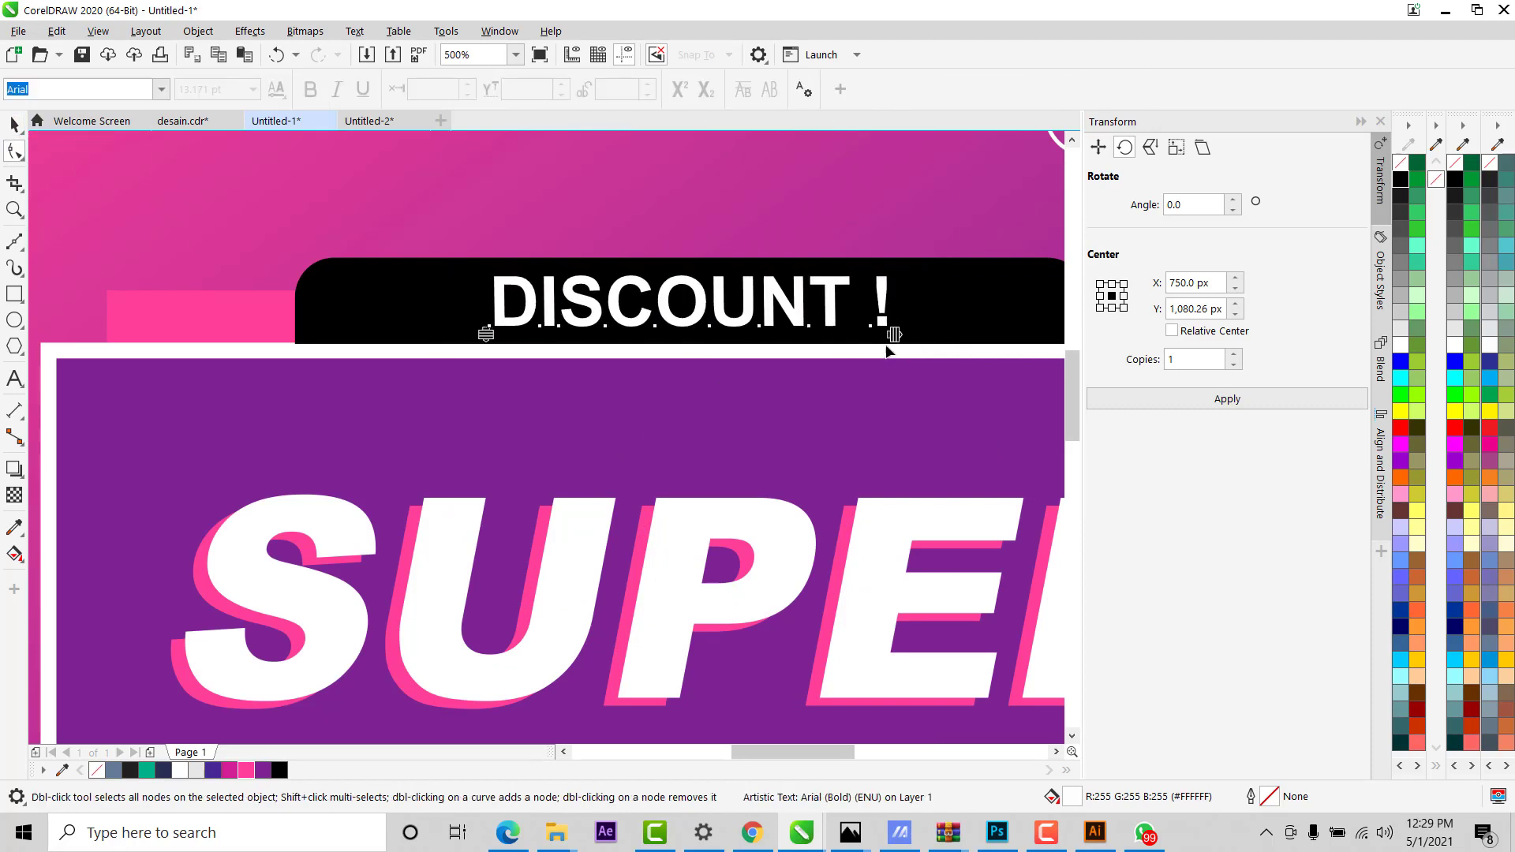
drag(895, 335, 970, 339)
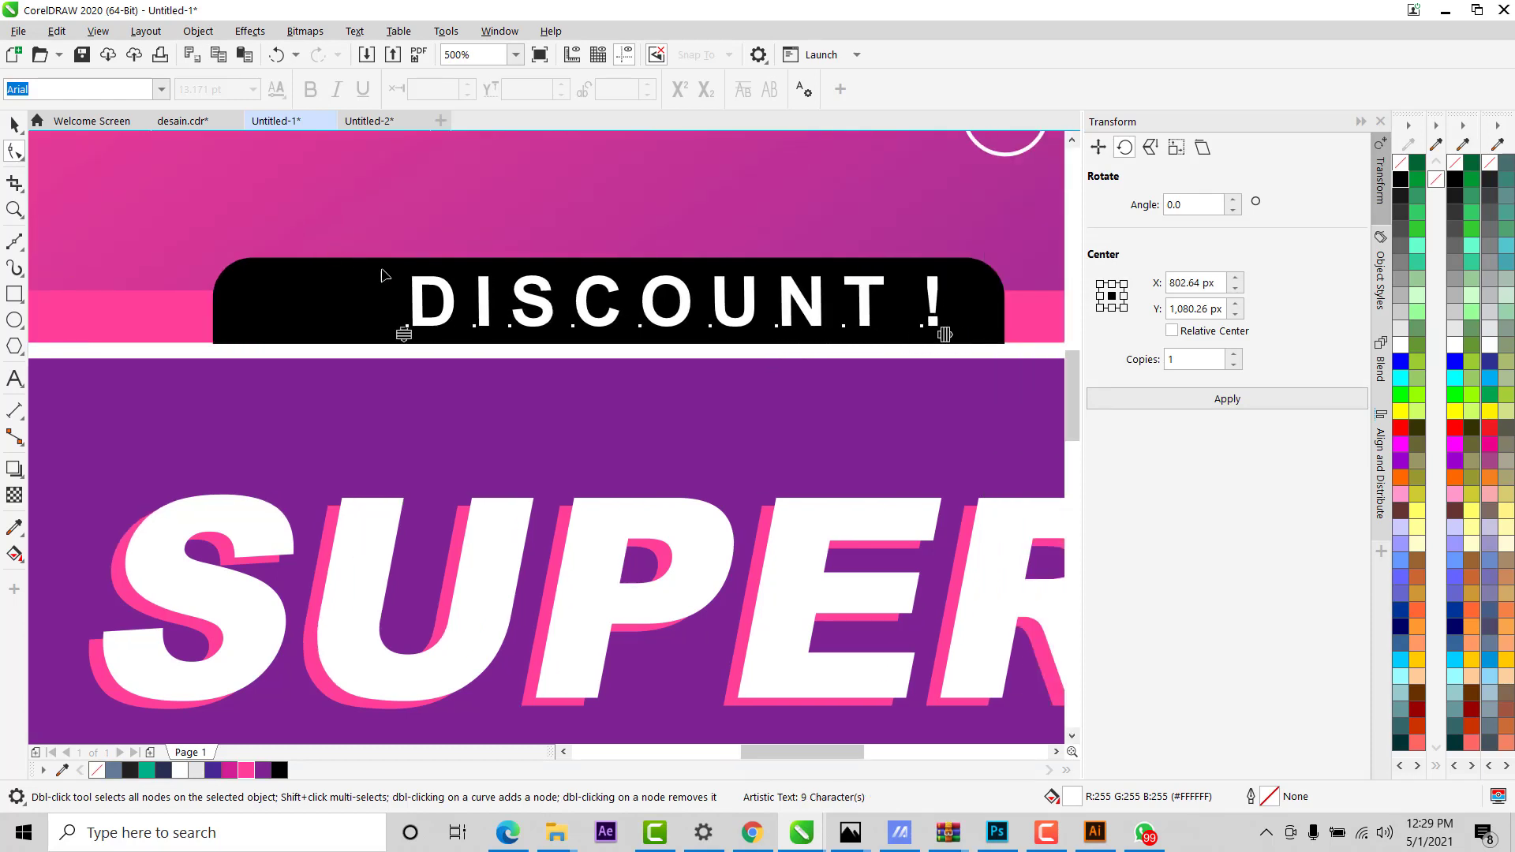
click(14, 124)
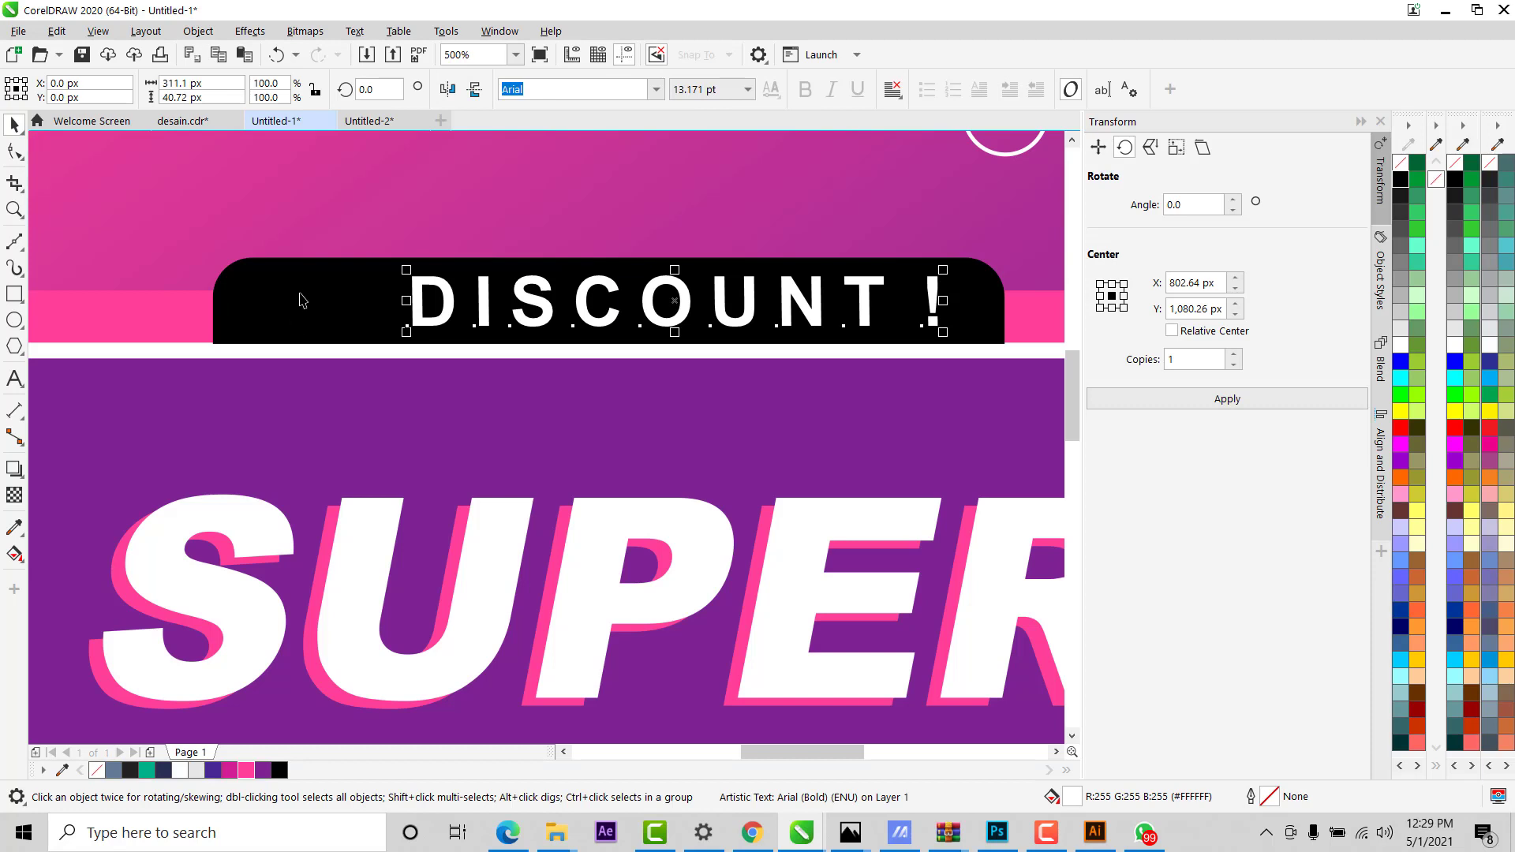
Centre DISCOUNT ! horizontally and vertically on the black top bar.
shift+click(301, 299)
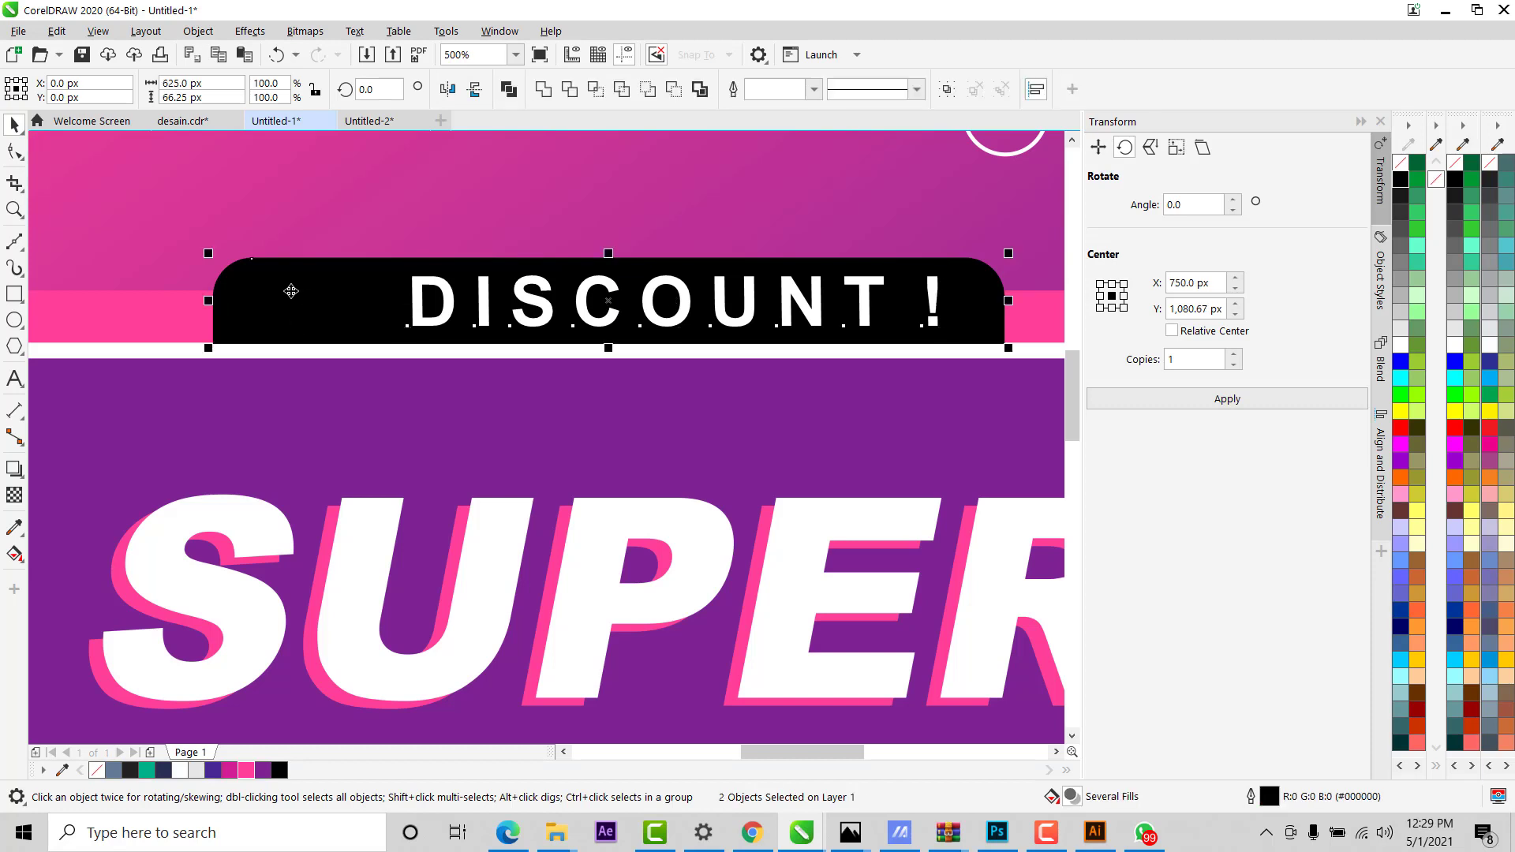
key(c)
key(F3)
key(F3)
click(919, 480)
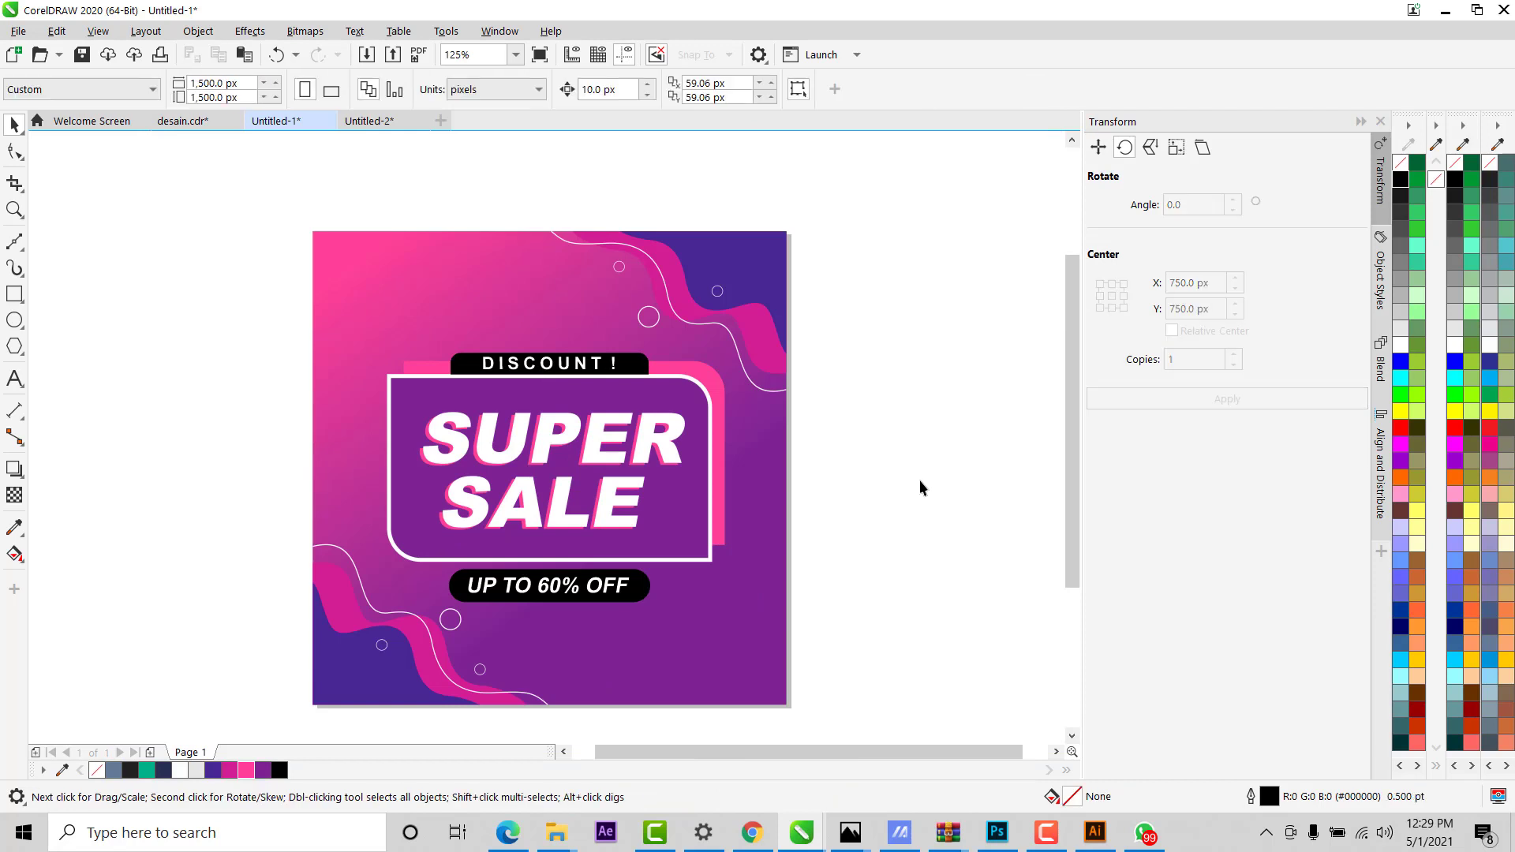
scroll(694, 426, down, 1)
scroll(718, 562, up, 1)
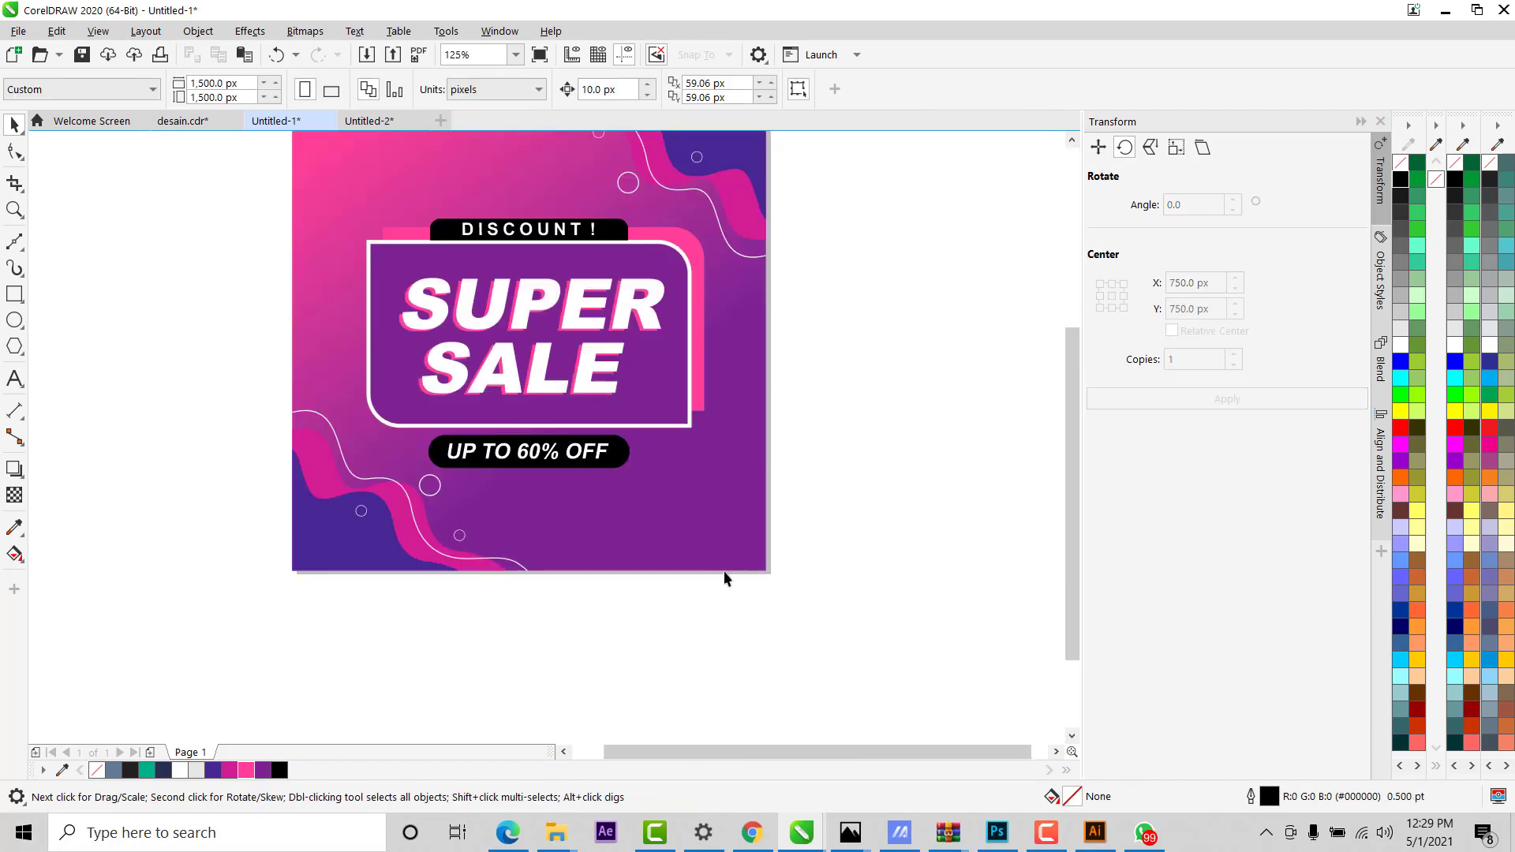
scroll(601, 373, down, 1)
scroll(589, 363, up, 1)
scroll(622, 411, down, 1)
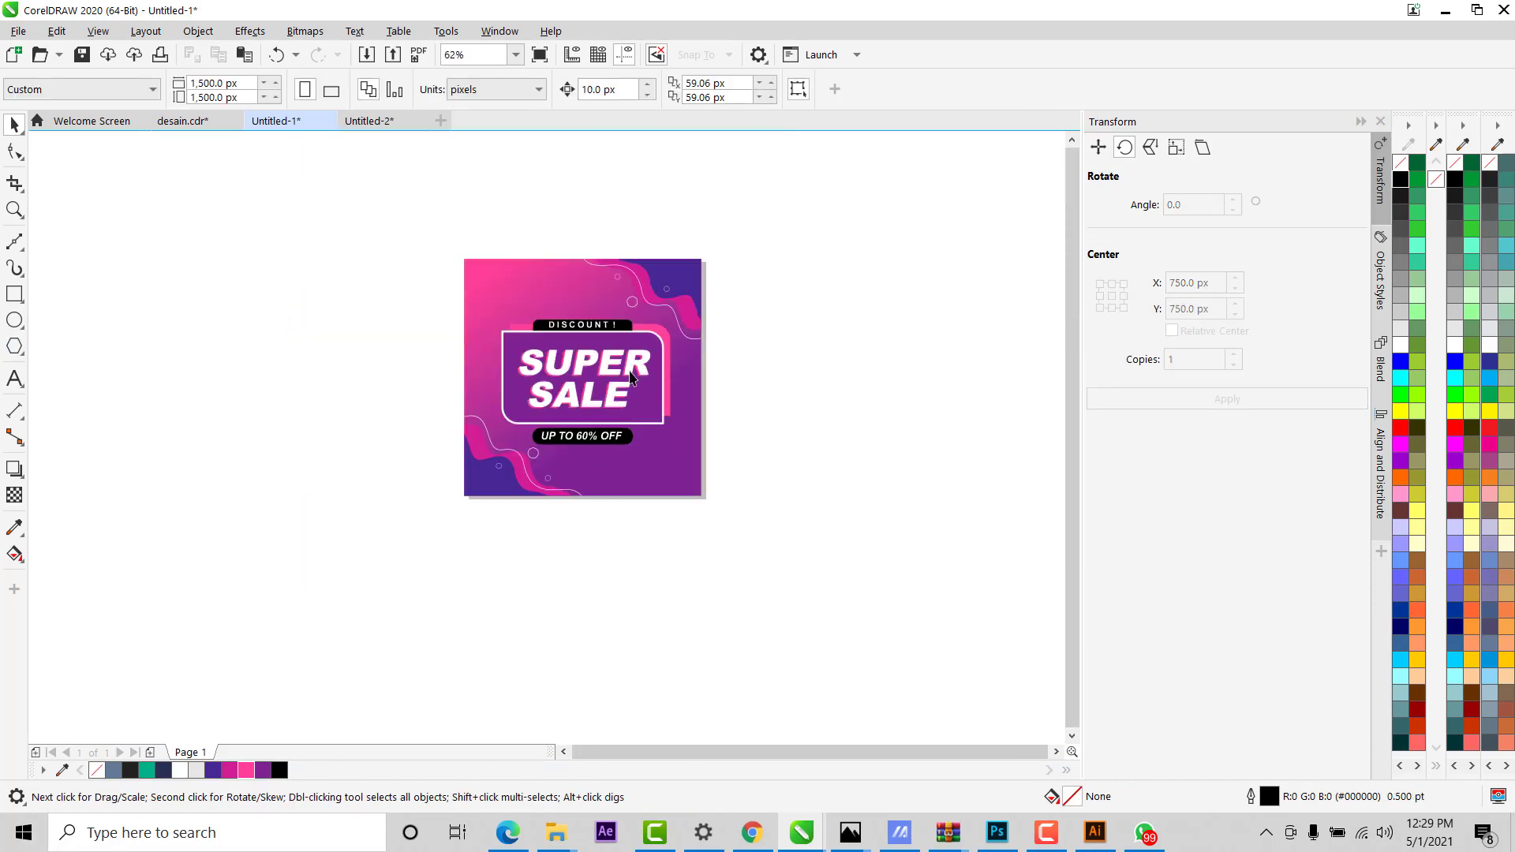
scroll(628, 373, up, 1)
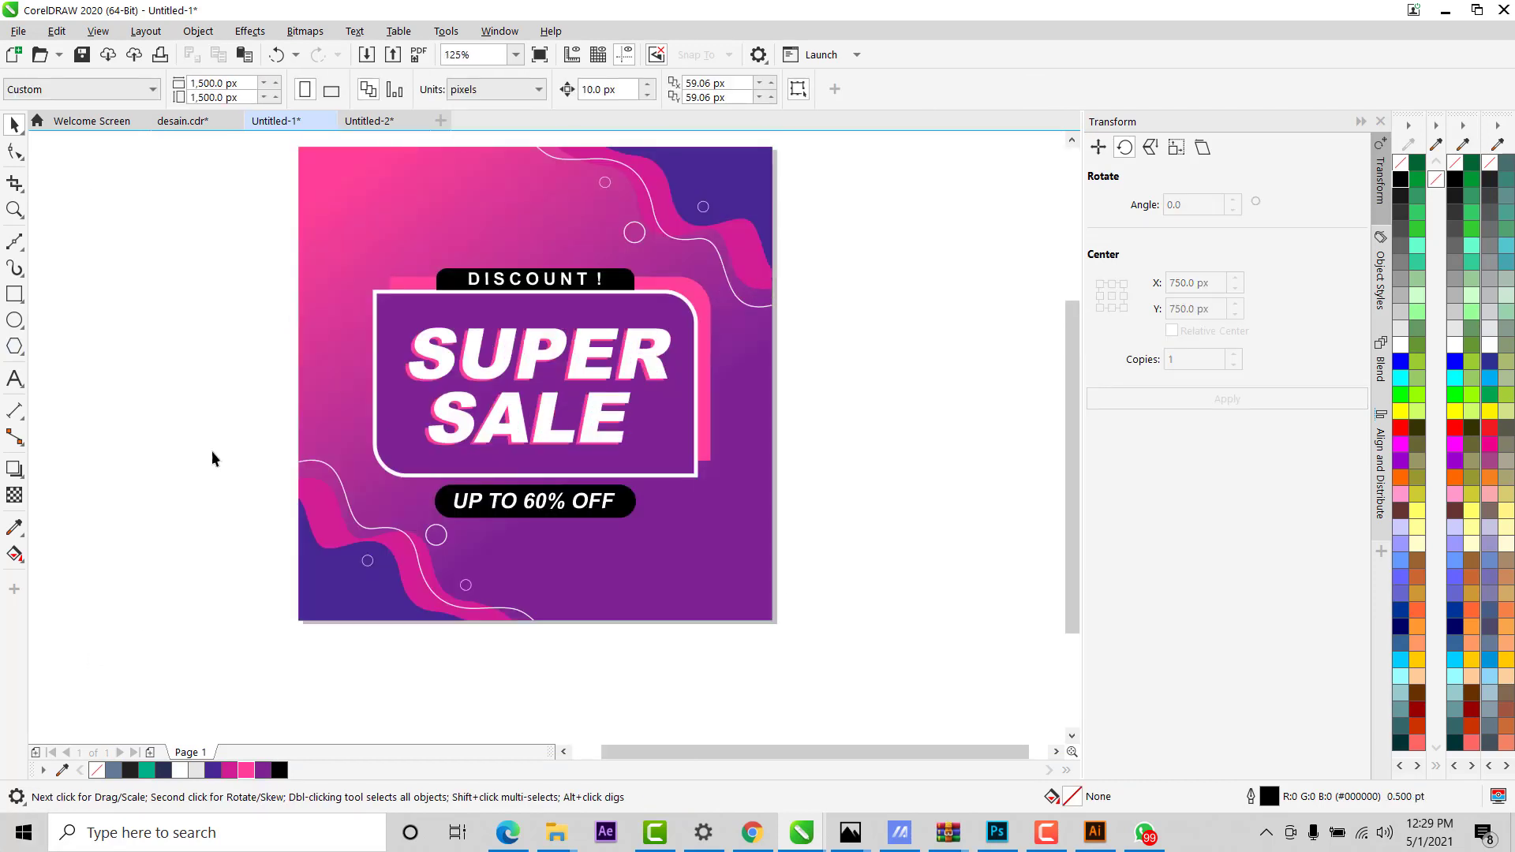
Draw a thin rectangle and round its corners into a pill-shaped bar.
click(14, 295)
scroll(828, 493, up, 4)
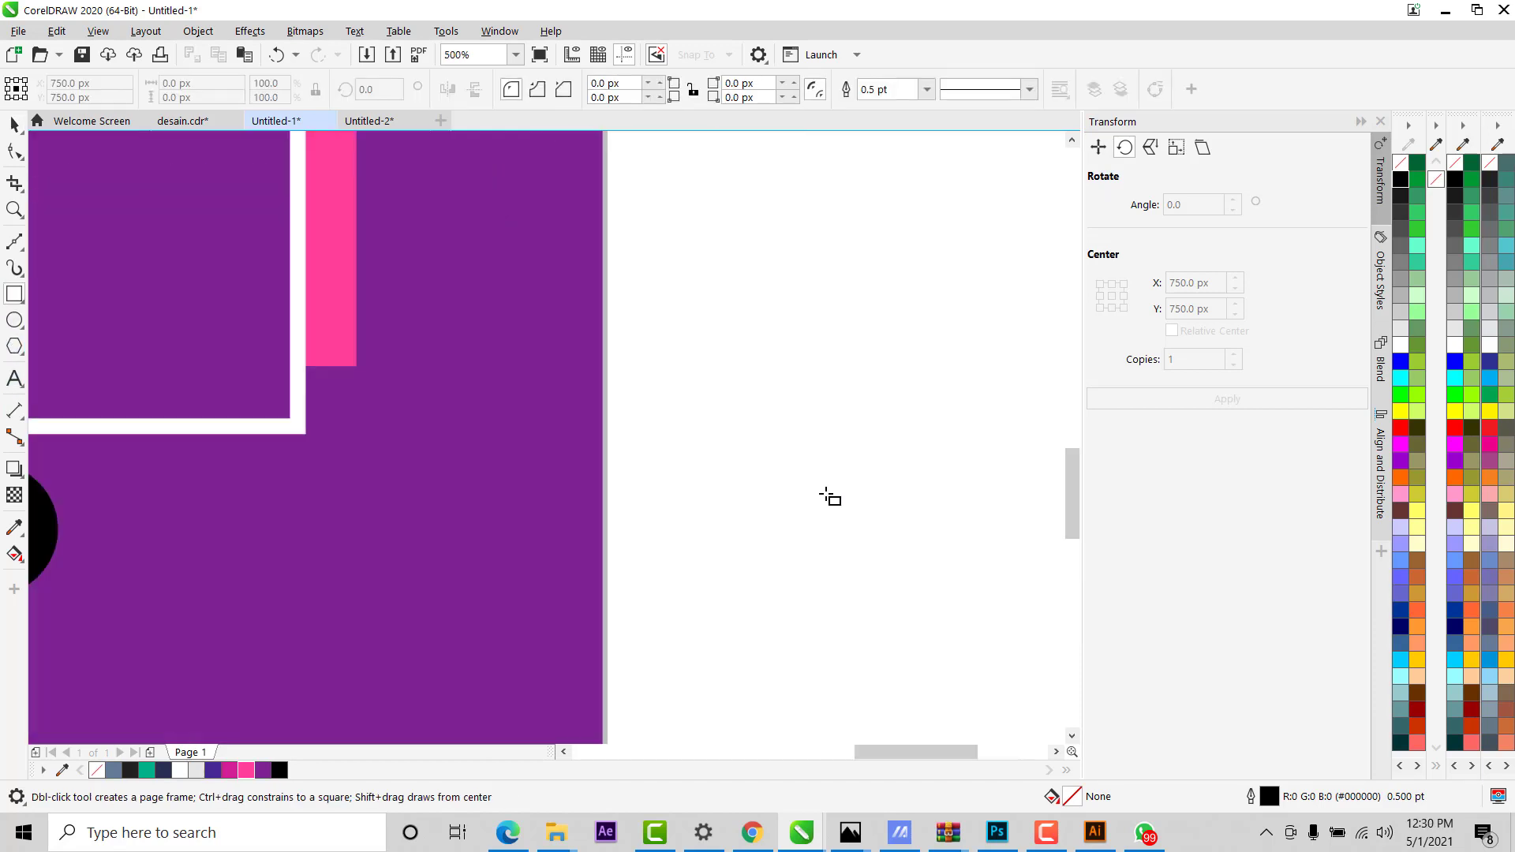
drag(263, 478, 405, 495)
scroll(339, 500, up, 4)
click(15, 151)
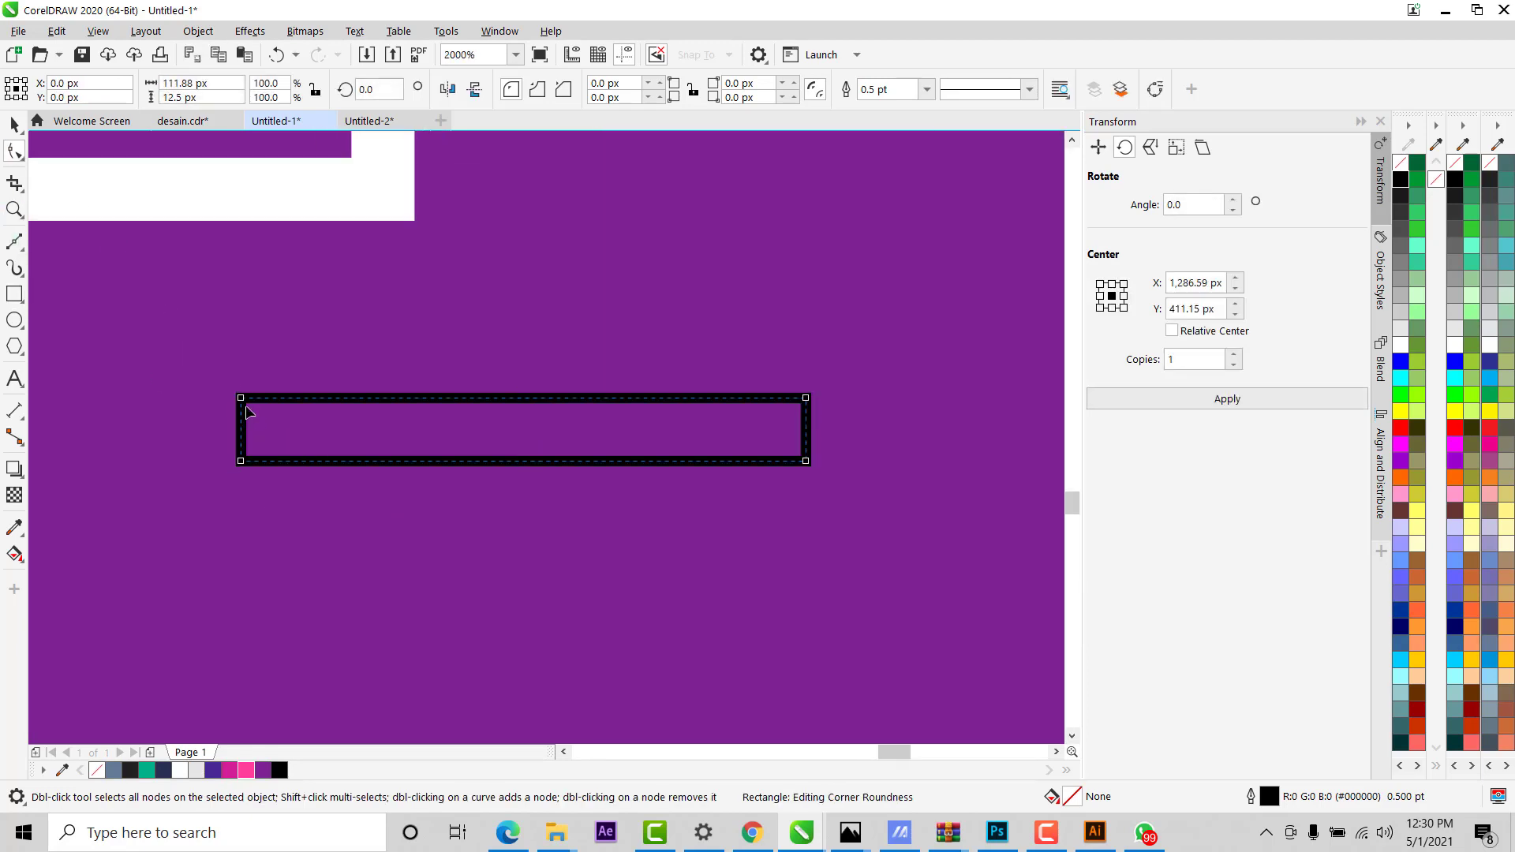
drag(241, 398, 284, 432)
click(15, 126)
text(4)
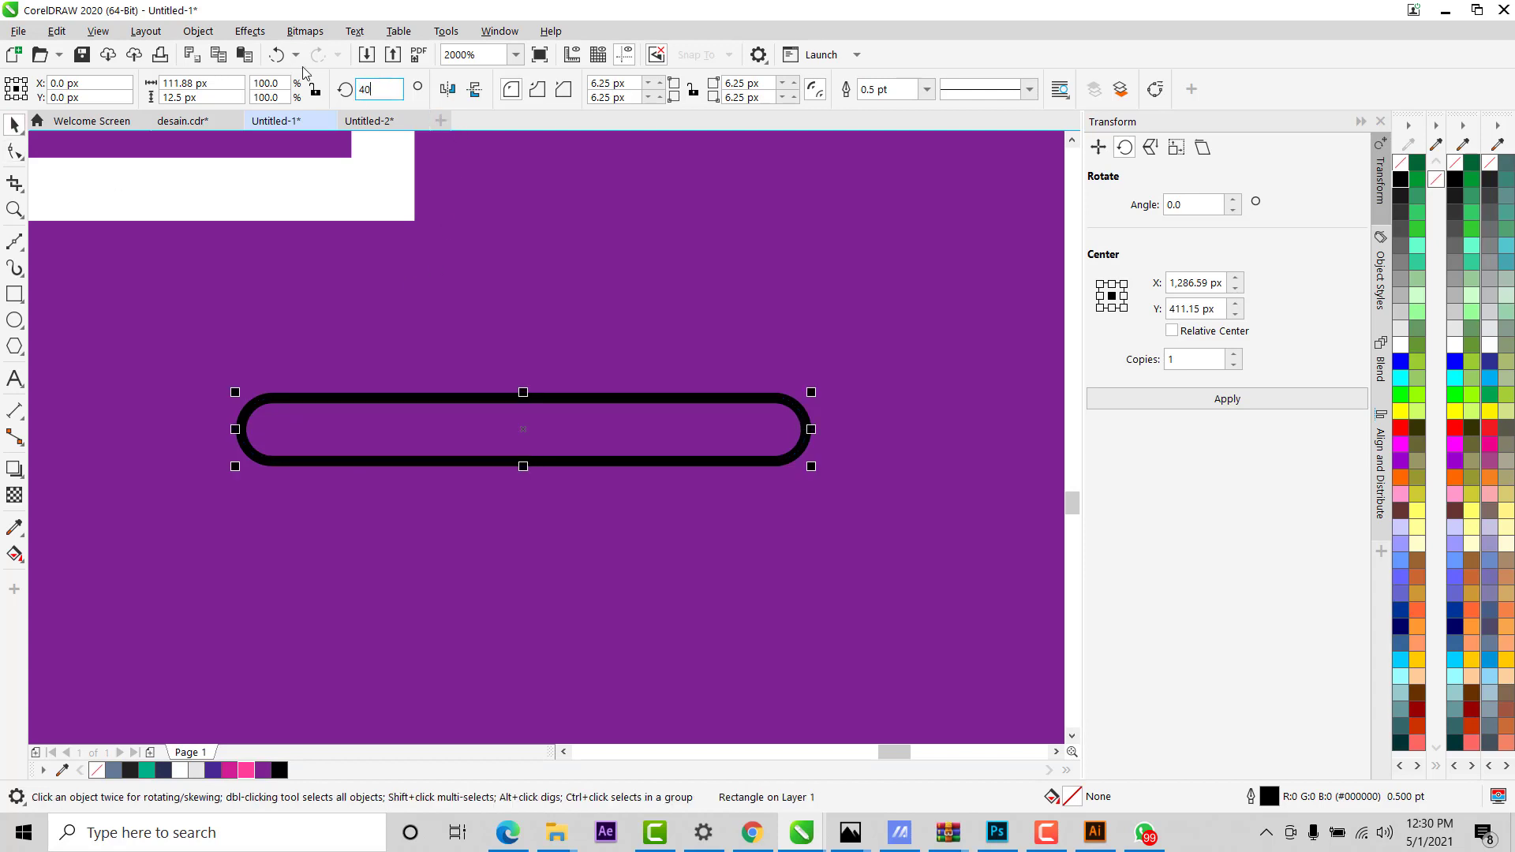
Rotate the bar to 45° and drop a rotated copy across it to form an X.
text(5)
key(Return)
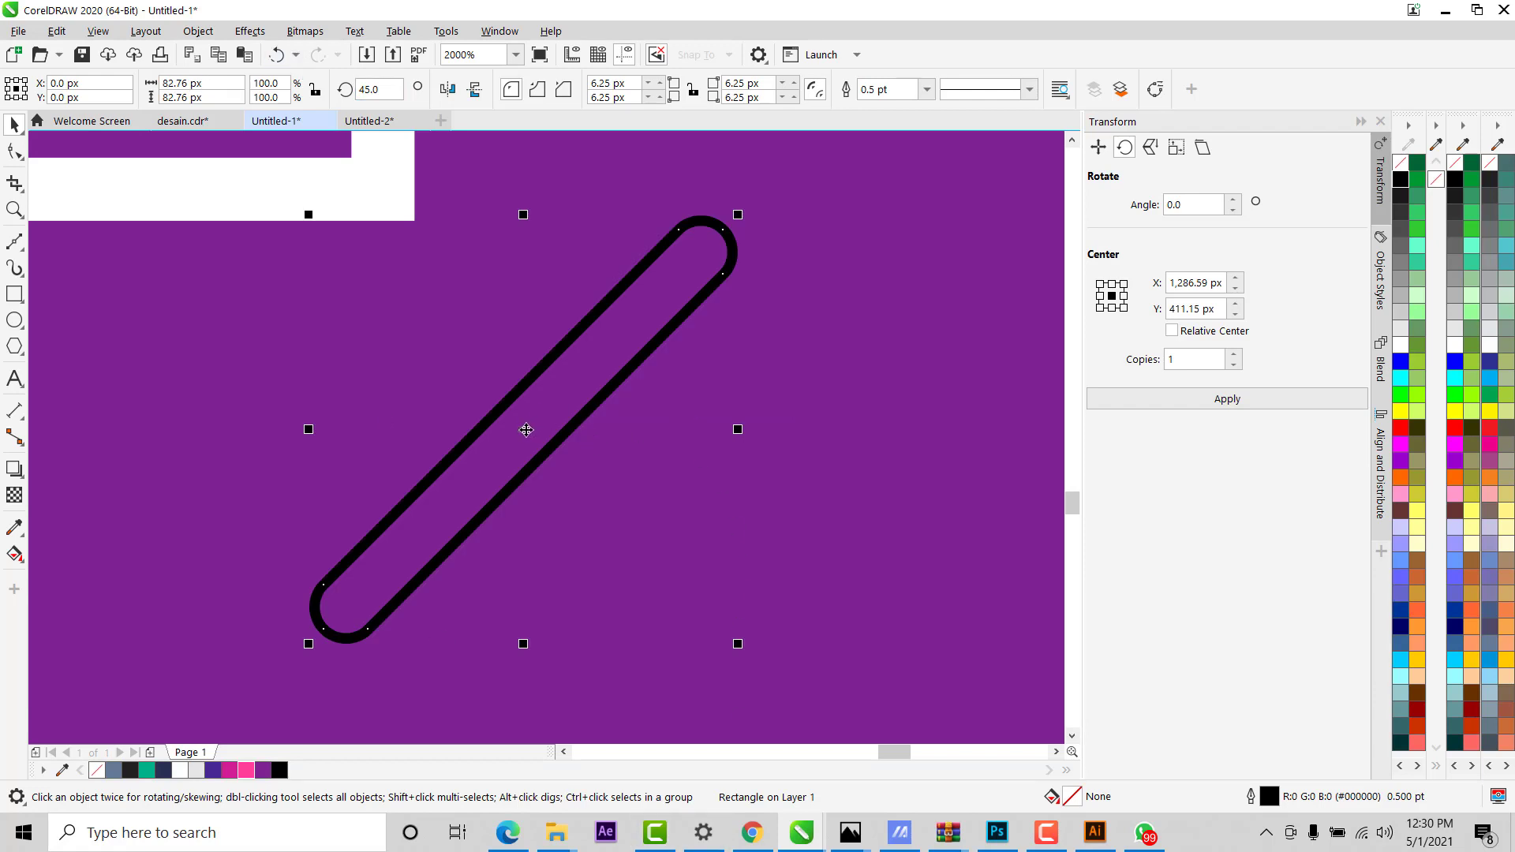
click(733, 261)
drag(741, 211, 823, 589)
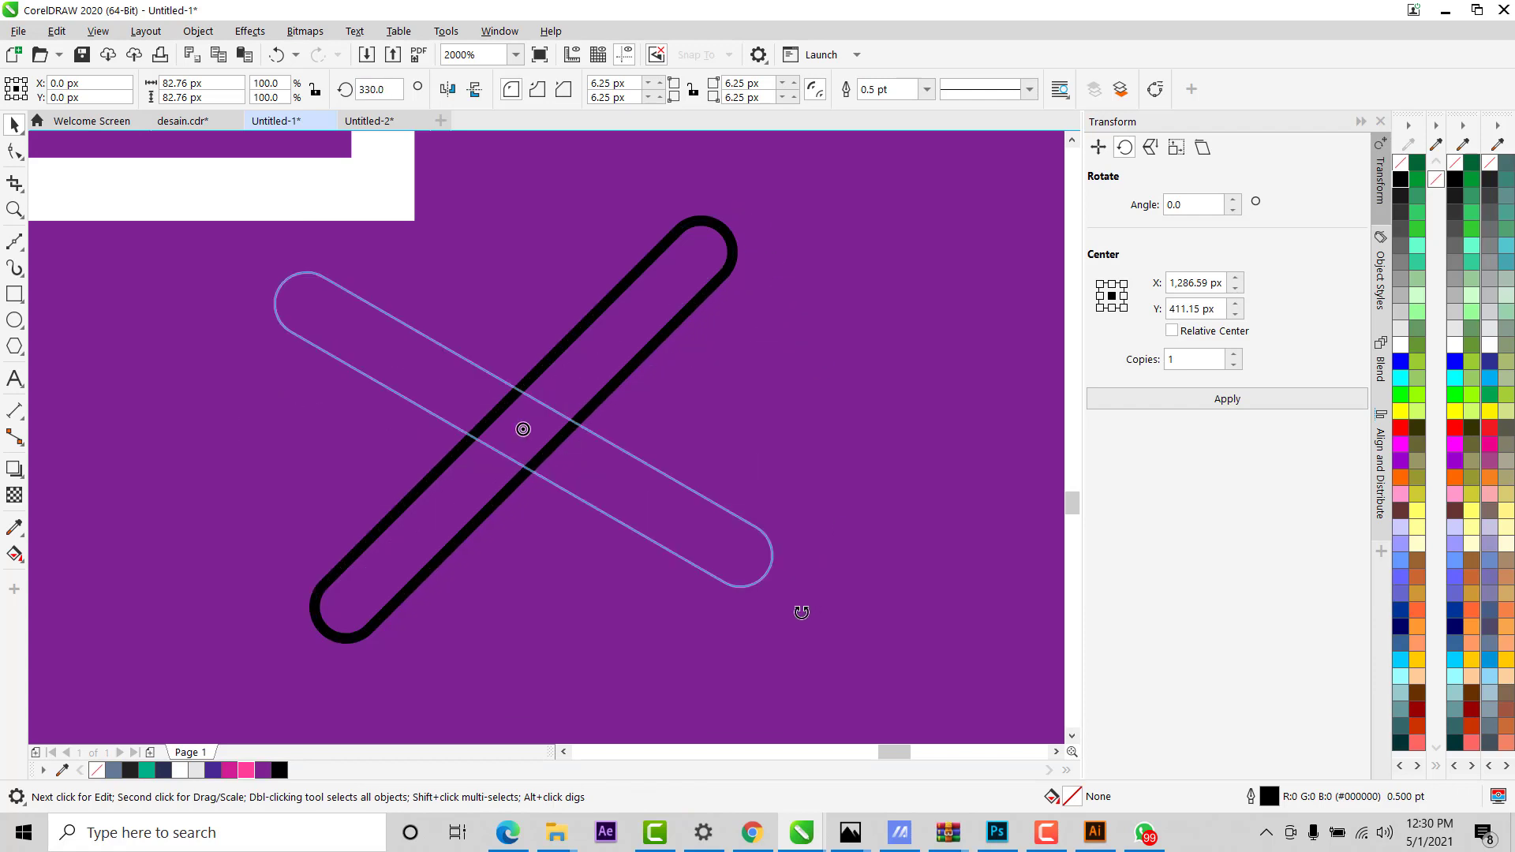
drag(798, 611, 798, 611)
scroll(623, 386, down, 3)
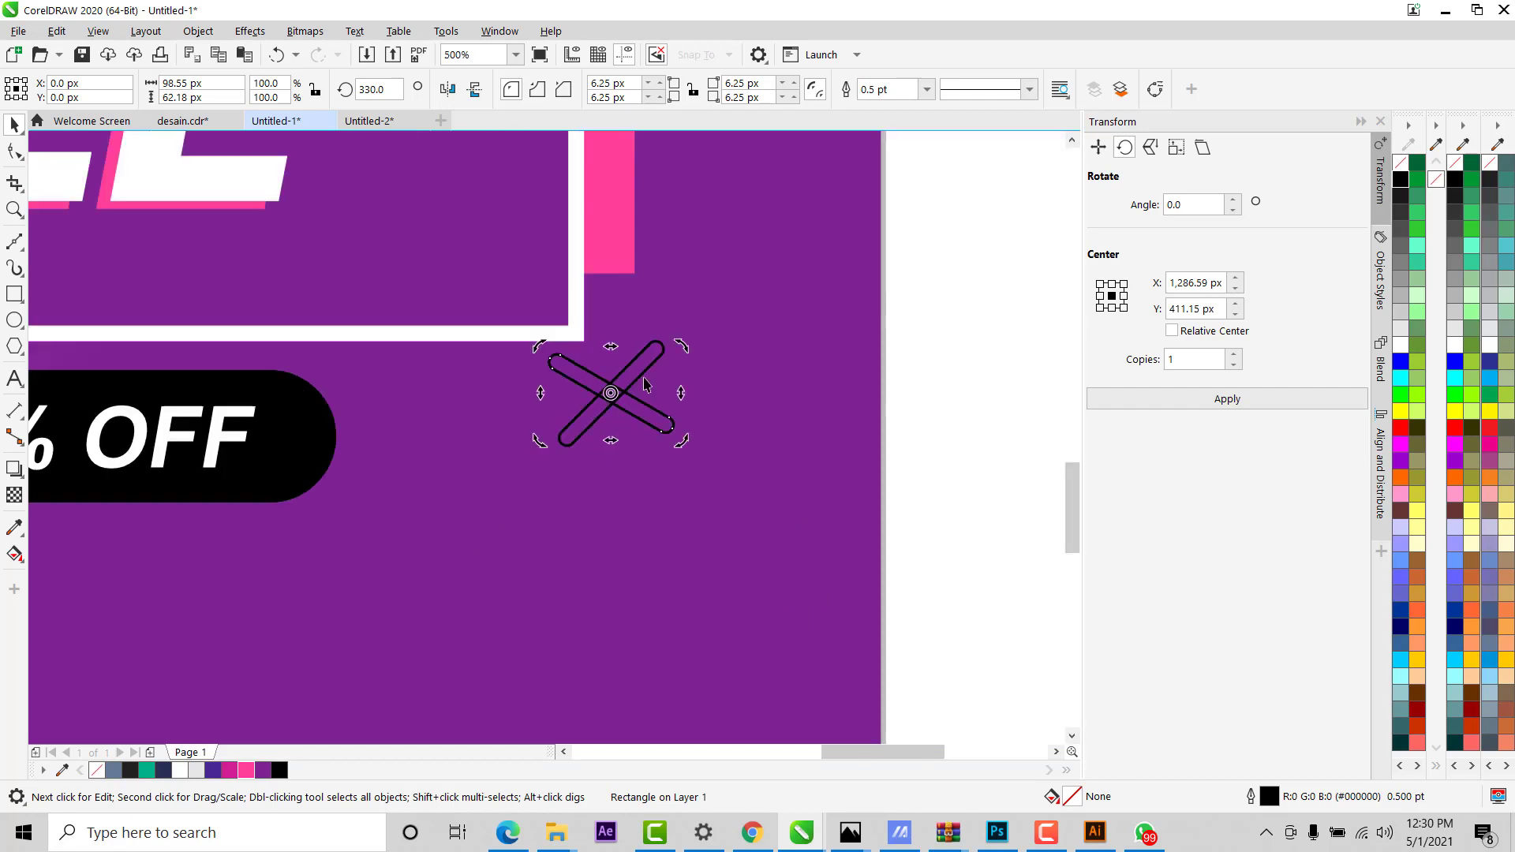
scroll(651, 369, up, 3)
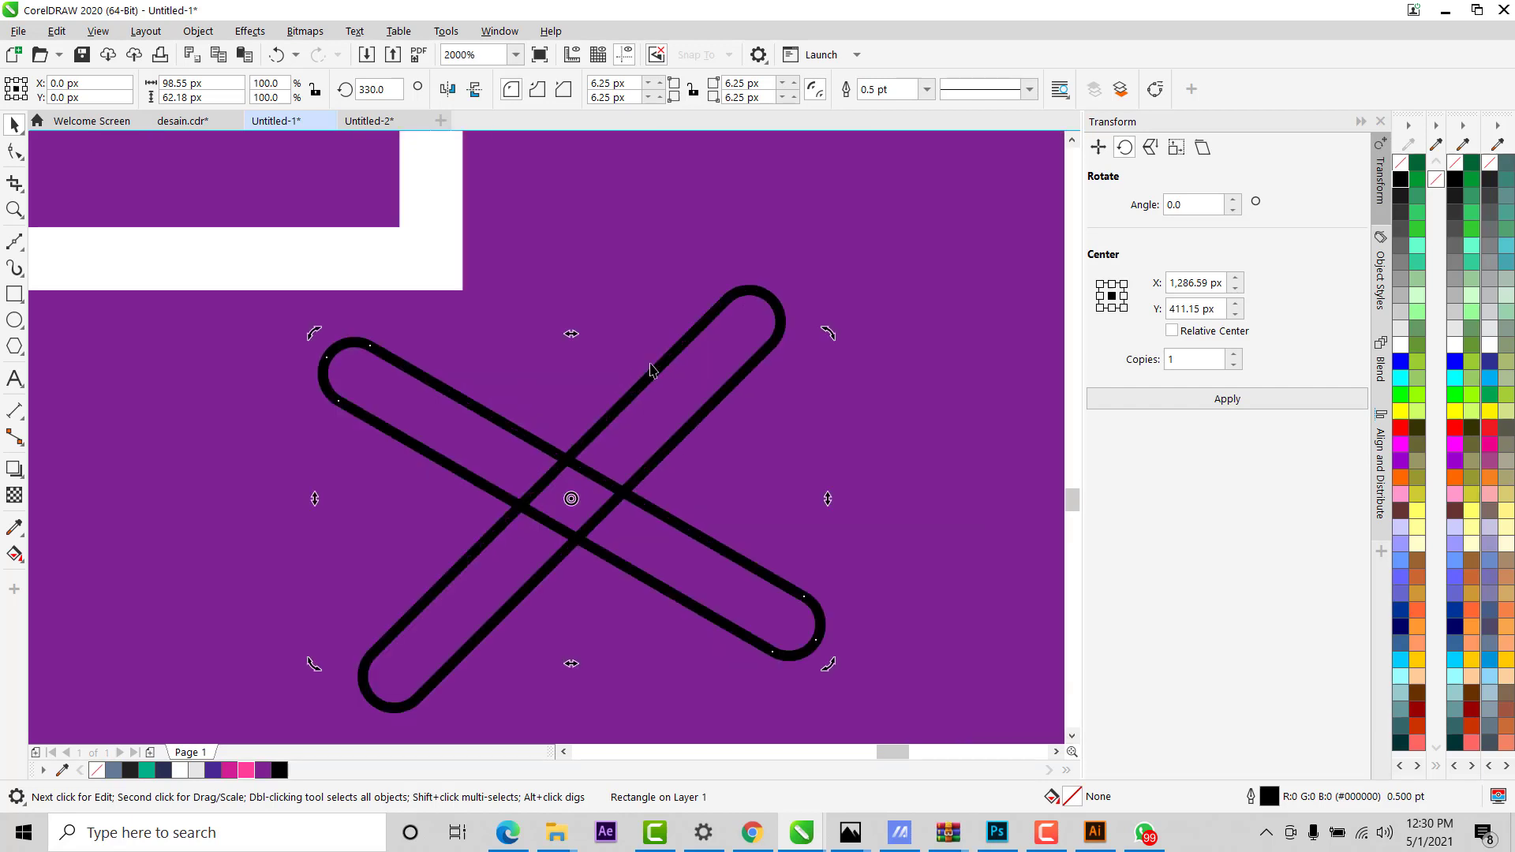
Weld both bars into one X, fill it white and remove its outline.
shift+click(711, 356)
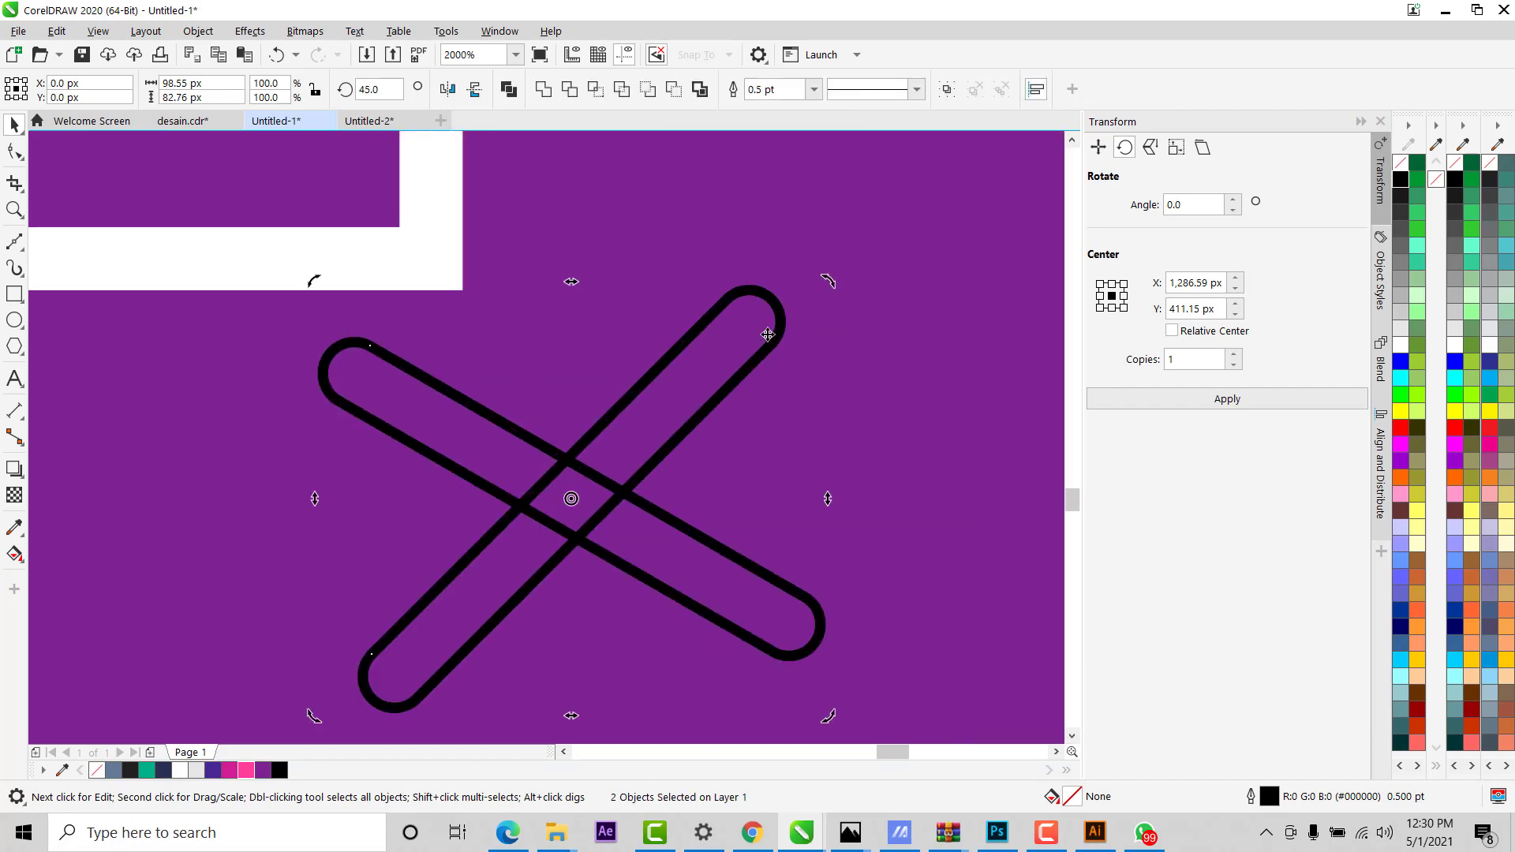
click(544, 89)
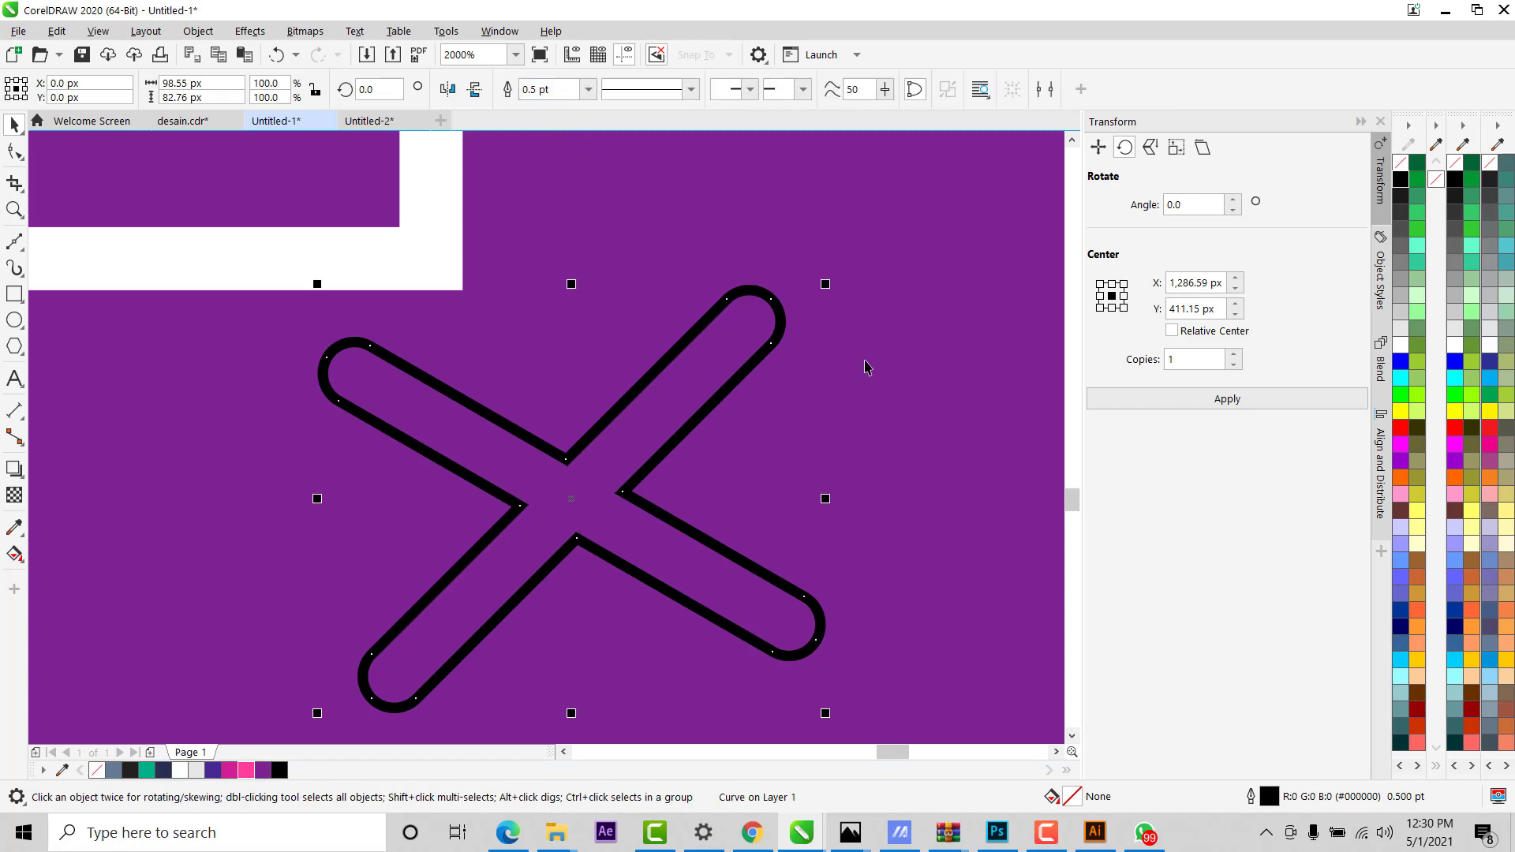
click(1407, 347)
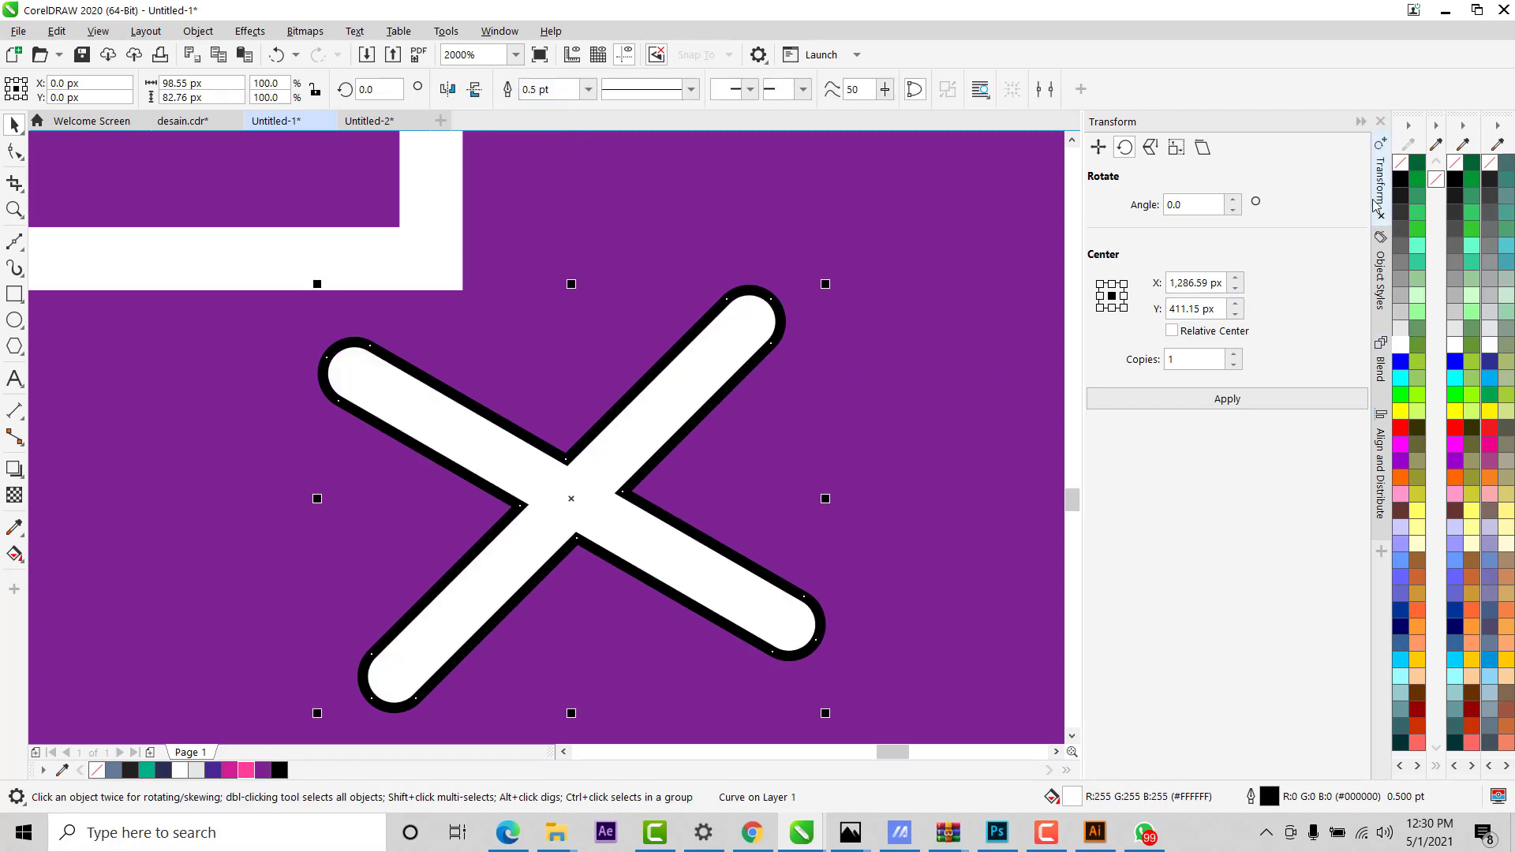
right_click(1401, 166)
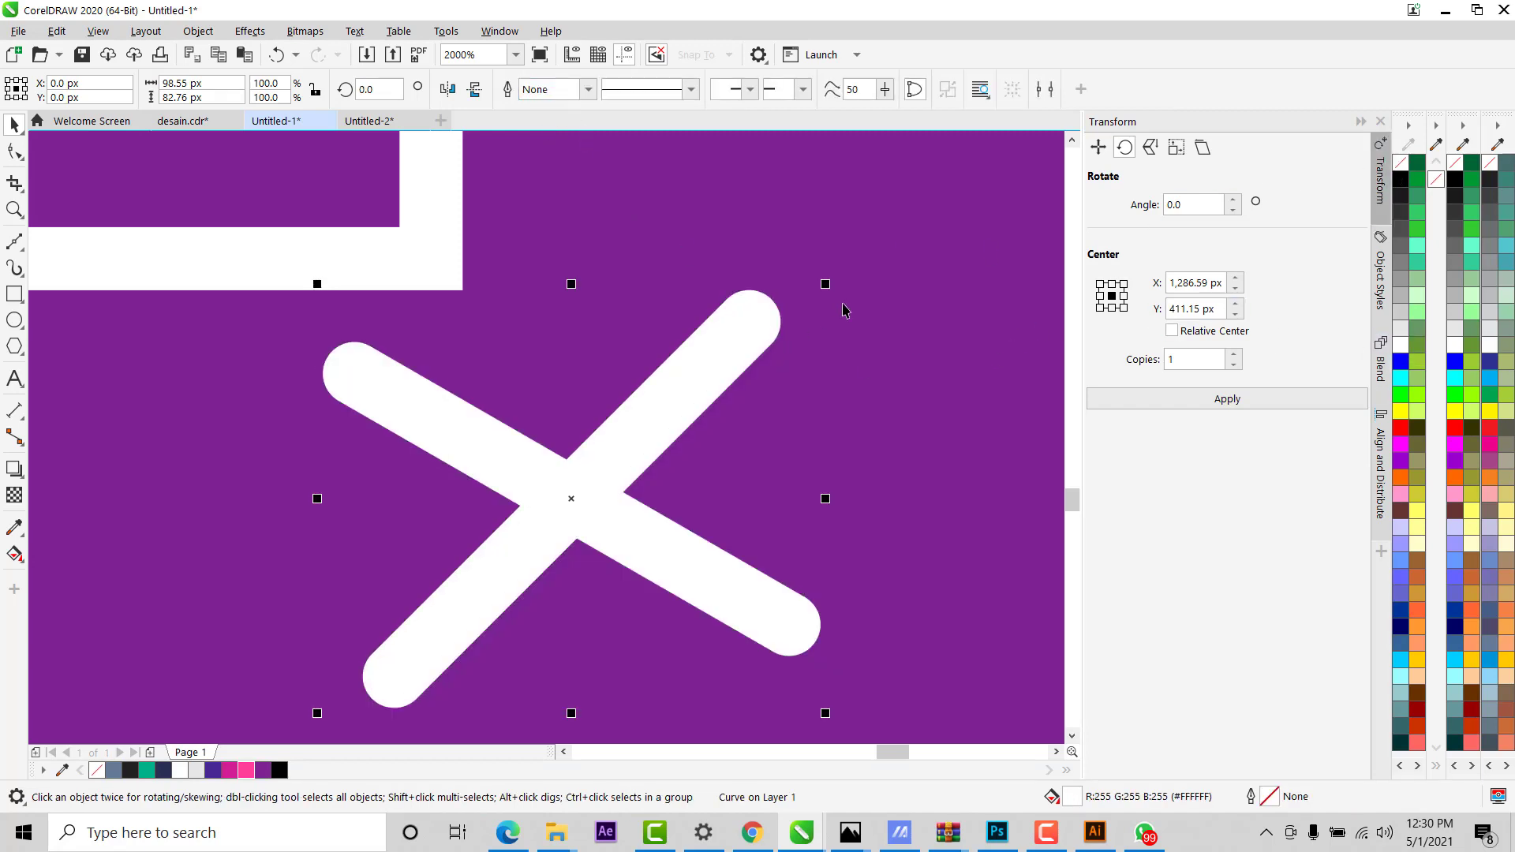
Shrink the white X mark to about a third of its size.
mouse_move(826, 288)
mouse_down()
mouse_move(662, 422)
mouse_move(514, 339)
mouse_move(725, 224)
mouse_up()
scroll(693, 392, down, 2)
scroll(680, 410, down, 3)
scroll(680, 410, up, 5)
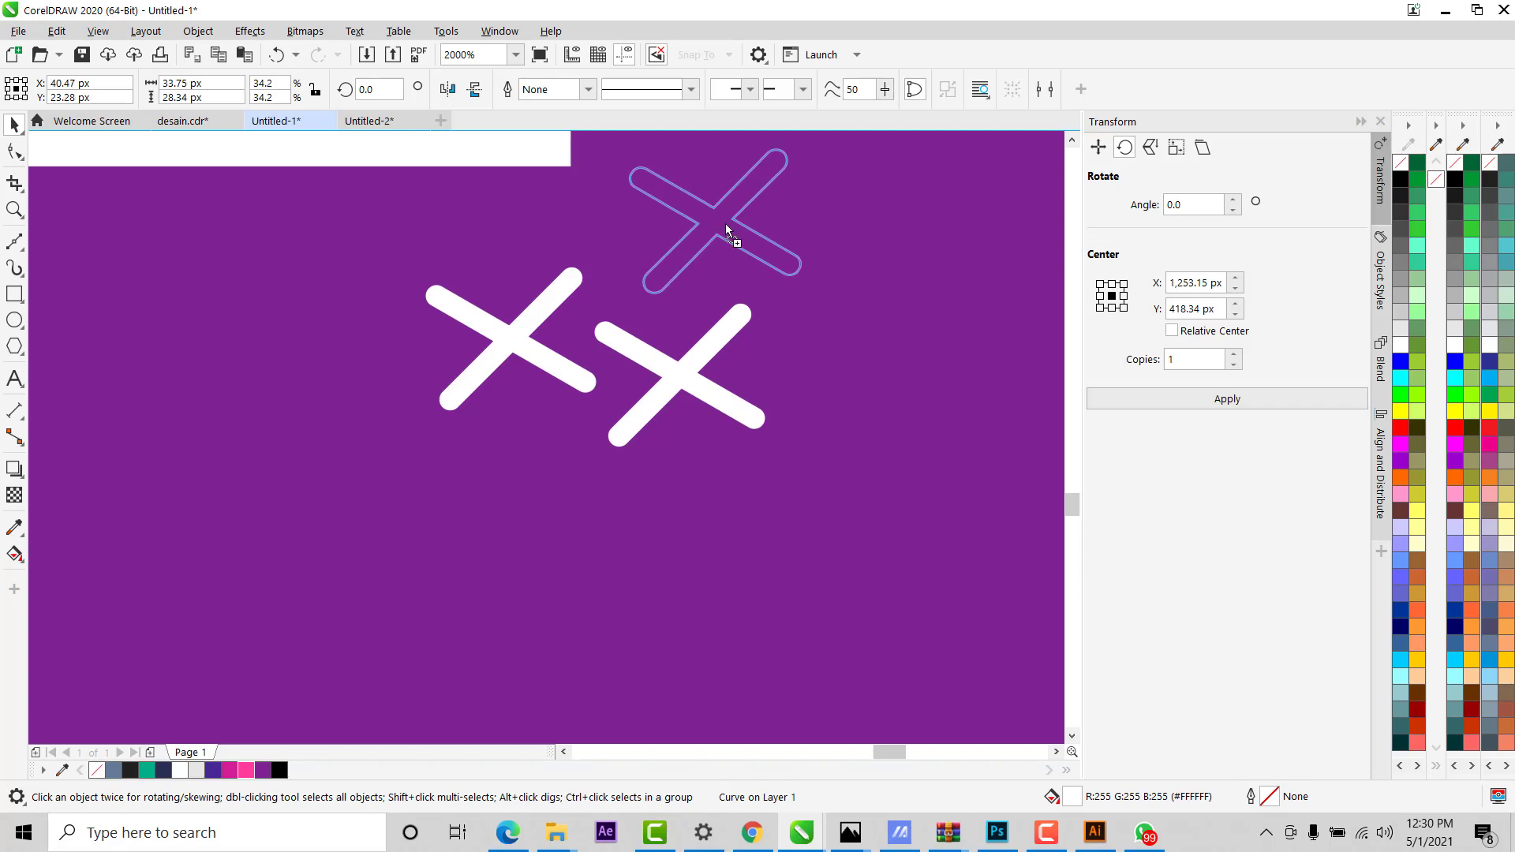
scroll(746, 372, down, 5)
Move the cluster of three X marks to just above the banner's top-left corner.
drag(931, 478, 630, 307)
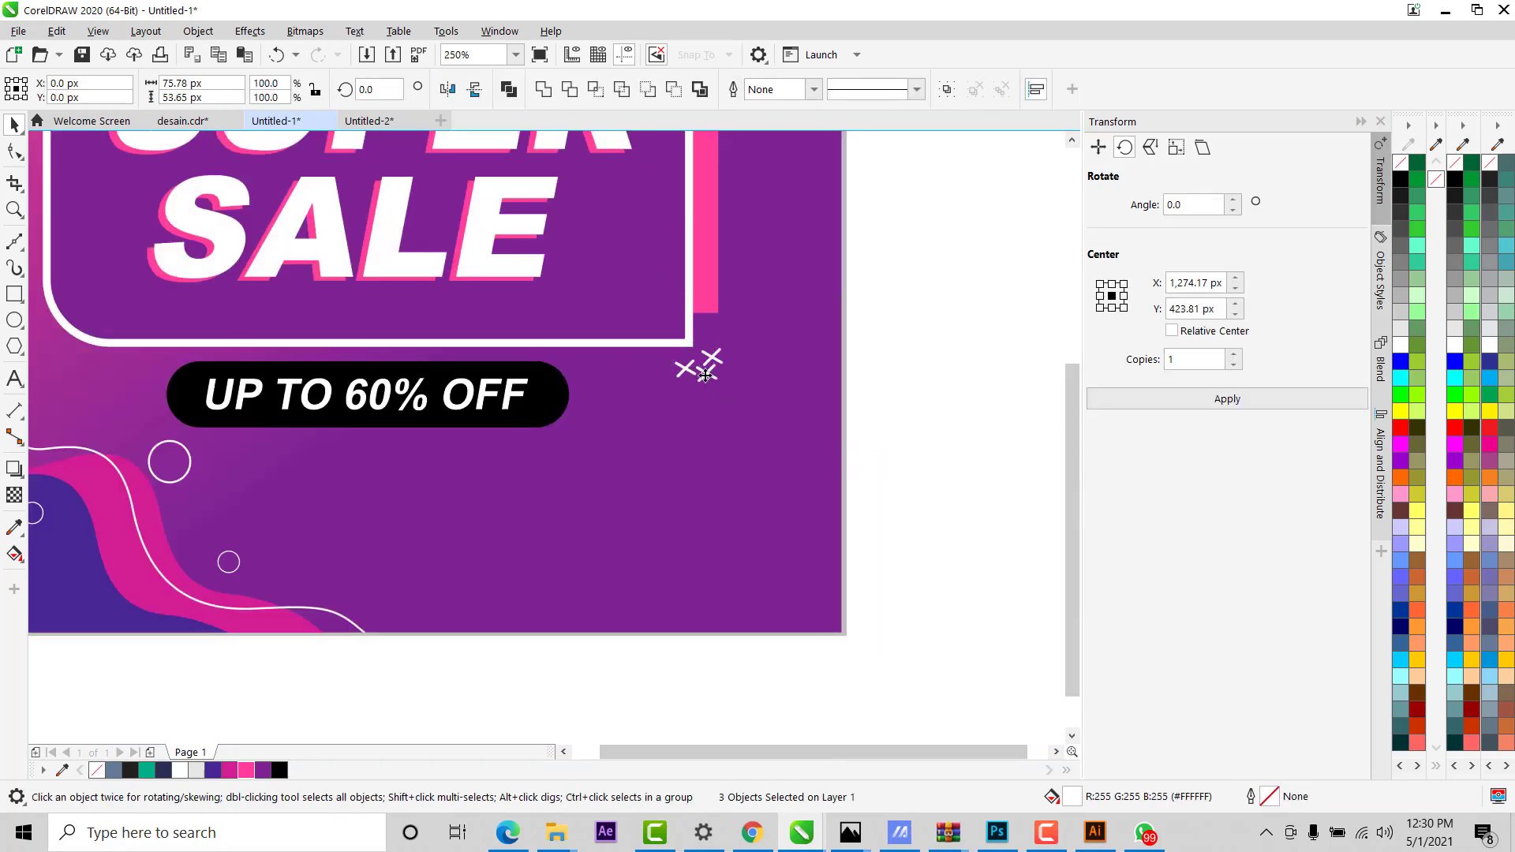
scroll(705, 372, down, 5)
scroll(704, 373, up, 4)
drag(704, 372, 373, 163)
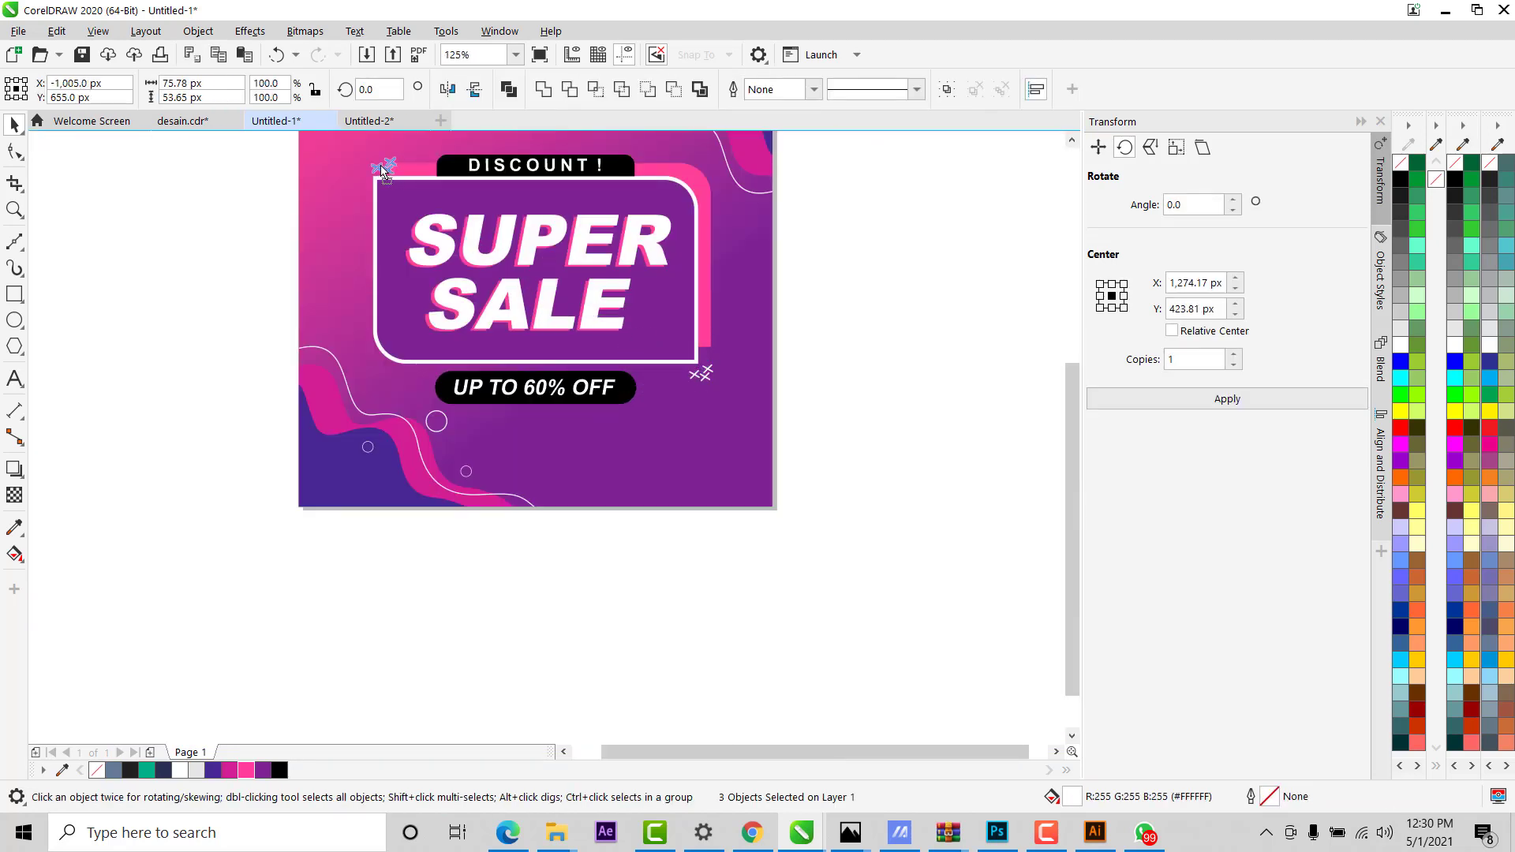
scroll(372, 163, up, 4)
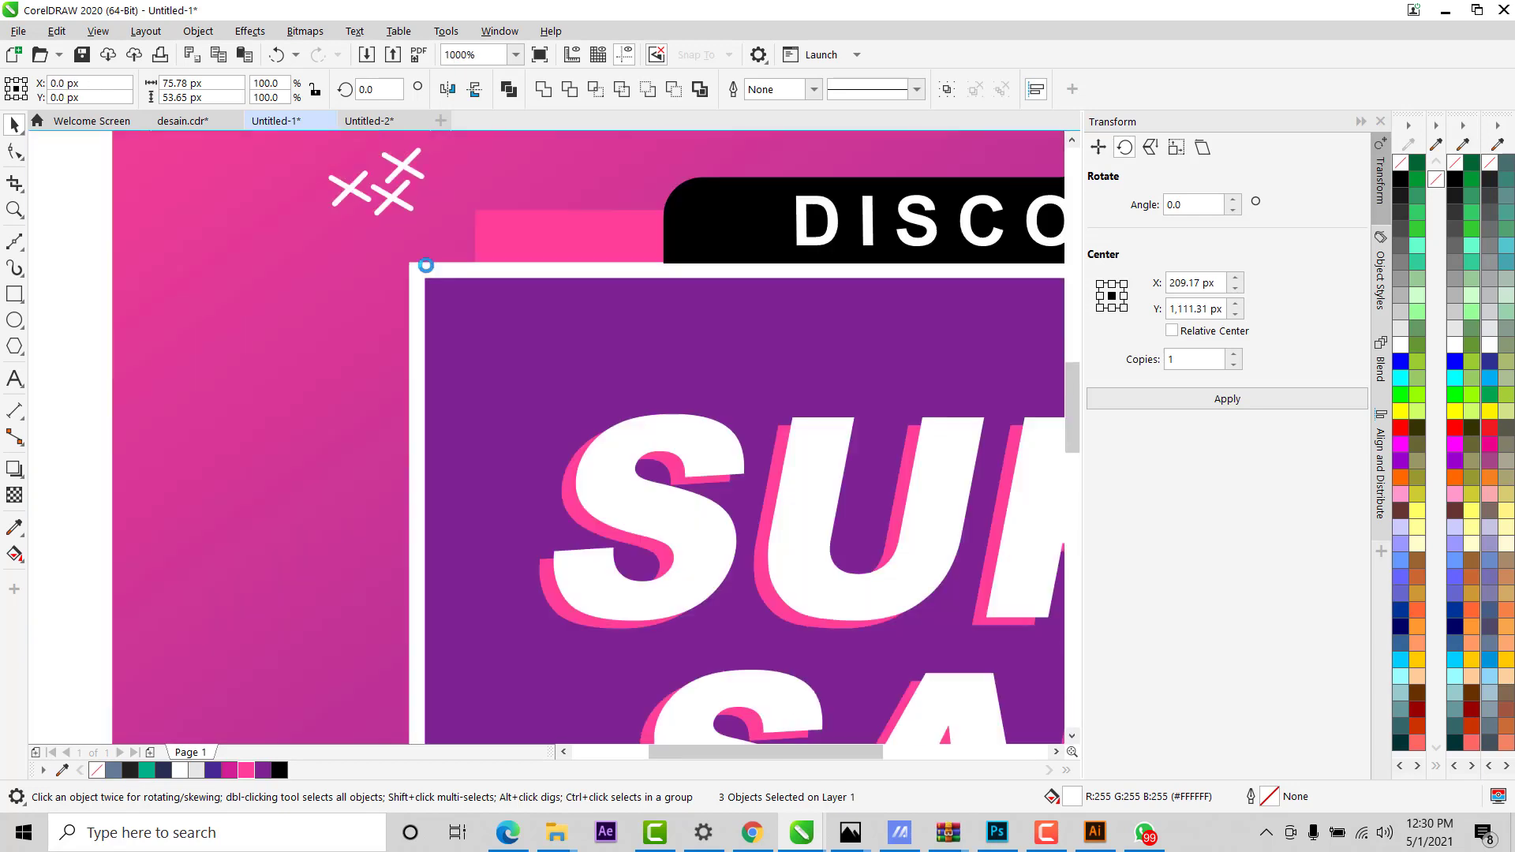
drag(446, 235, 446, 250)
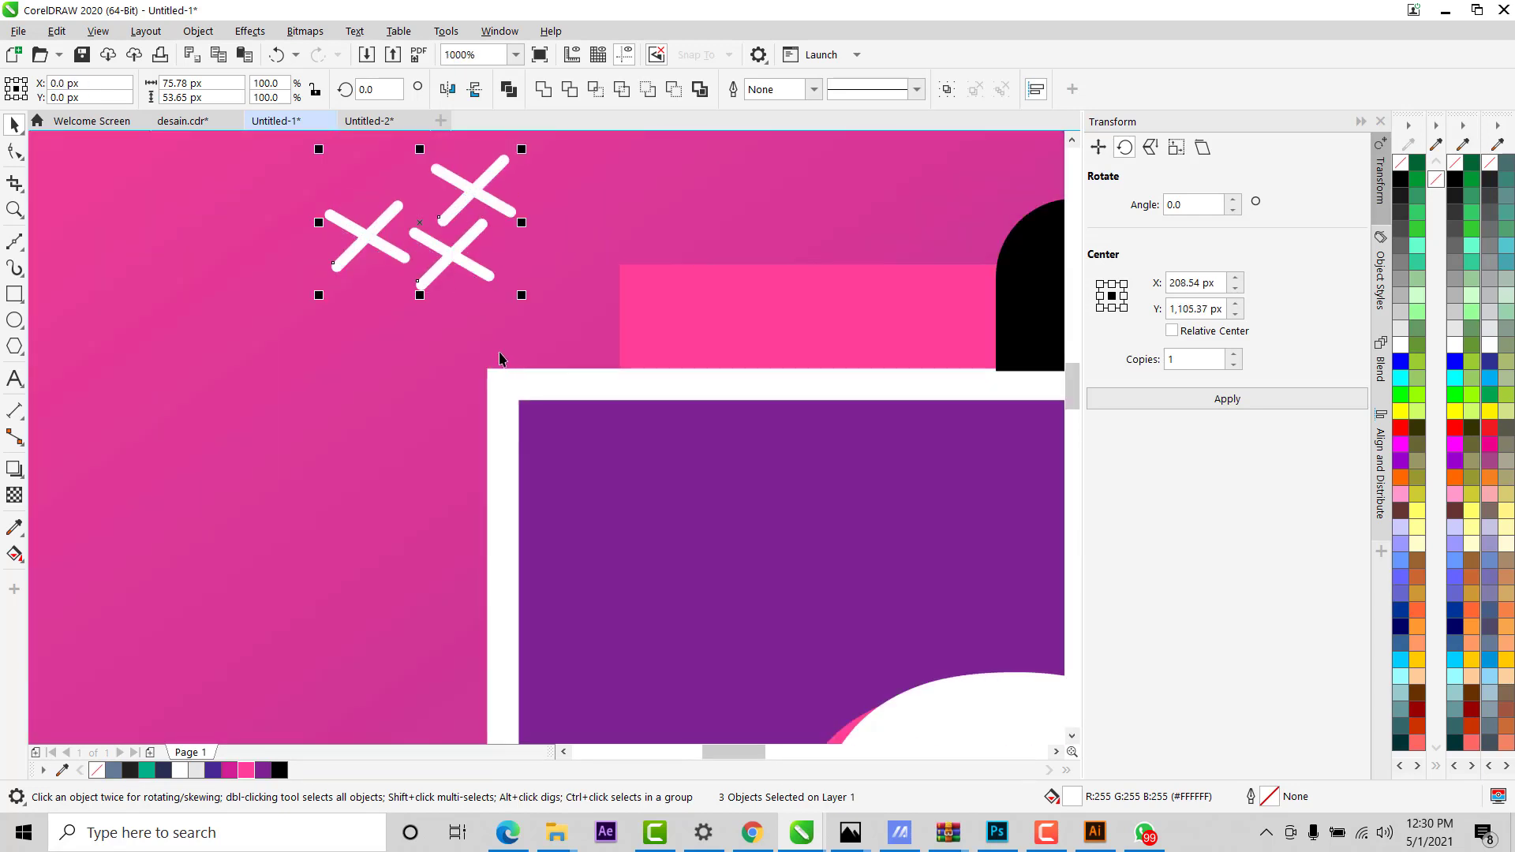
scroll(500, 358, down, 2)
scroll(524, 464, down, 3)
scroll(523, 463, down, 2)
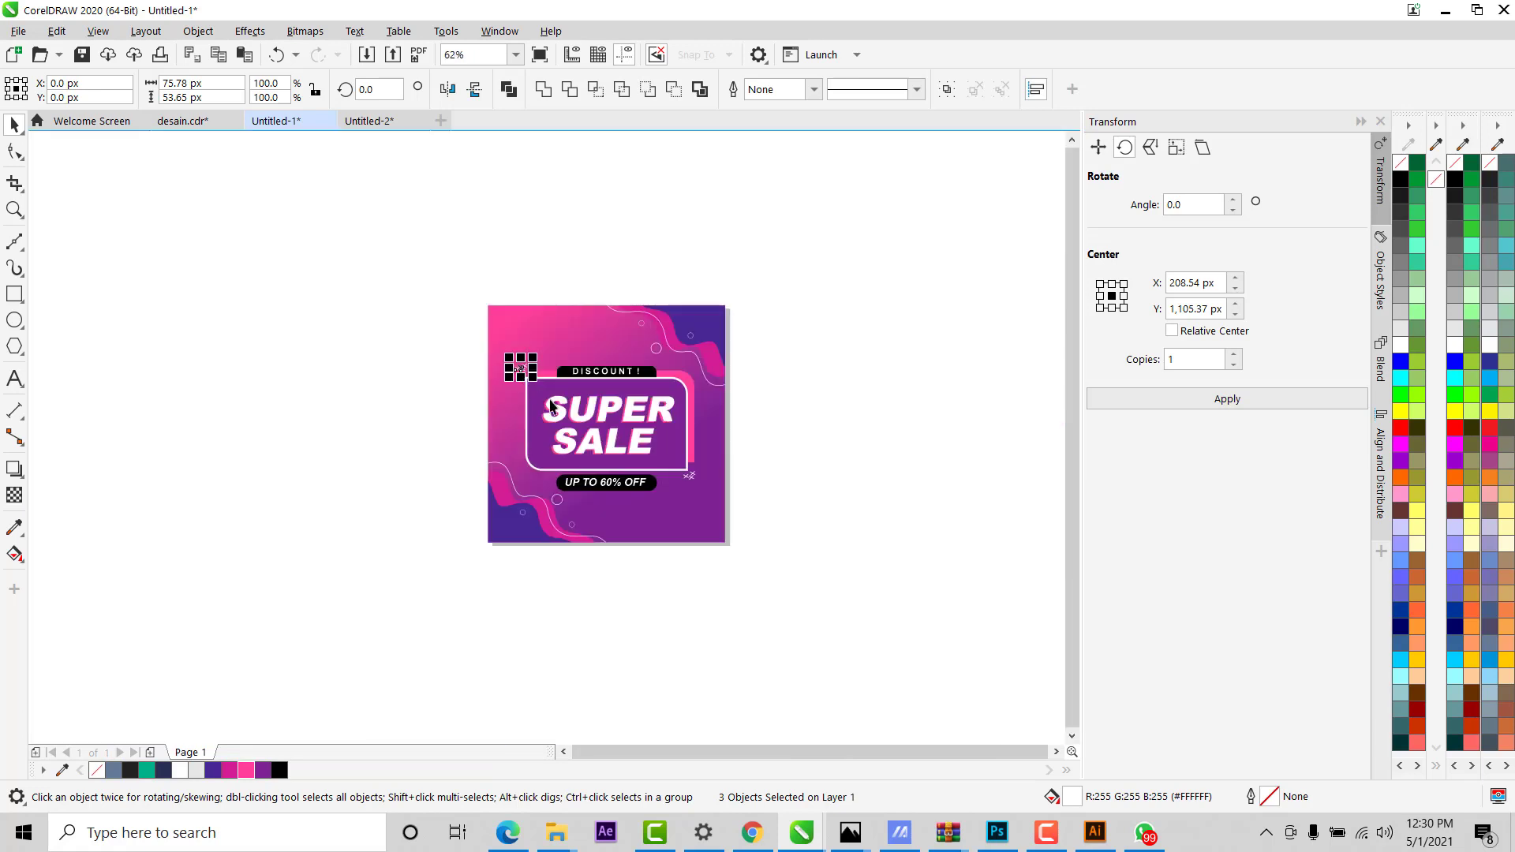
click(818, 511)
Marquee-select the 15 central banner objects and group them with Ctrl+G.
scroll(636, 413, up, 2)
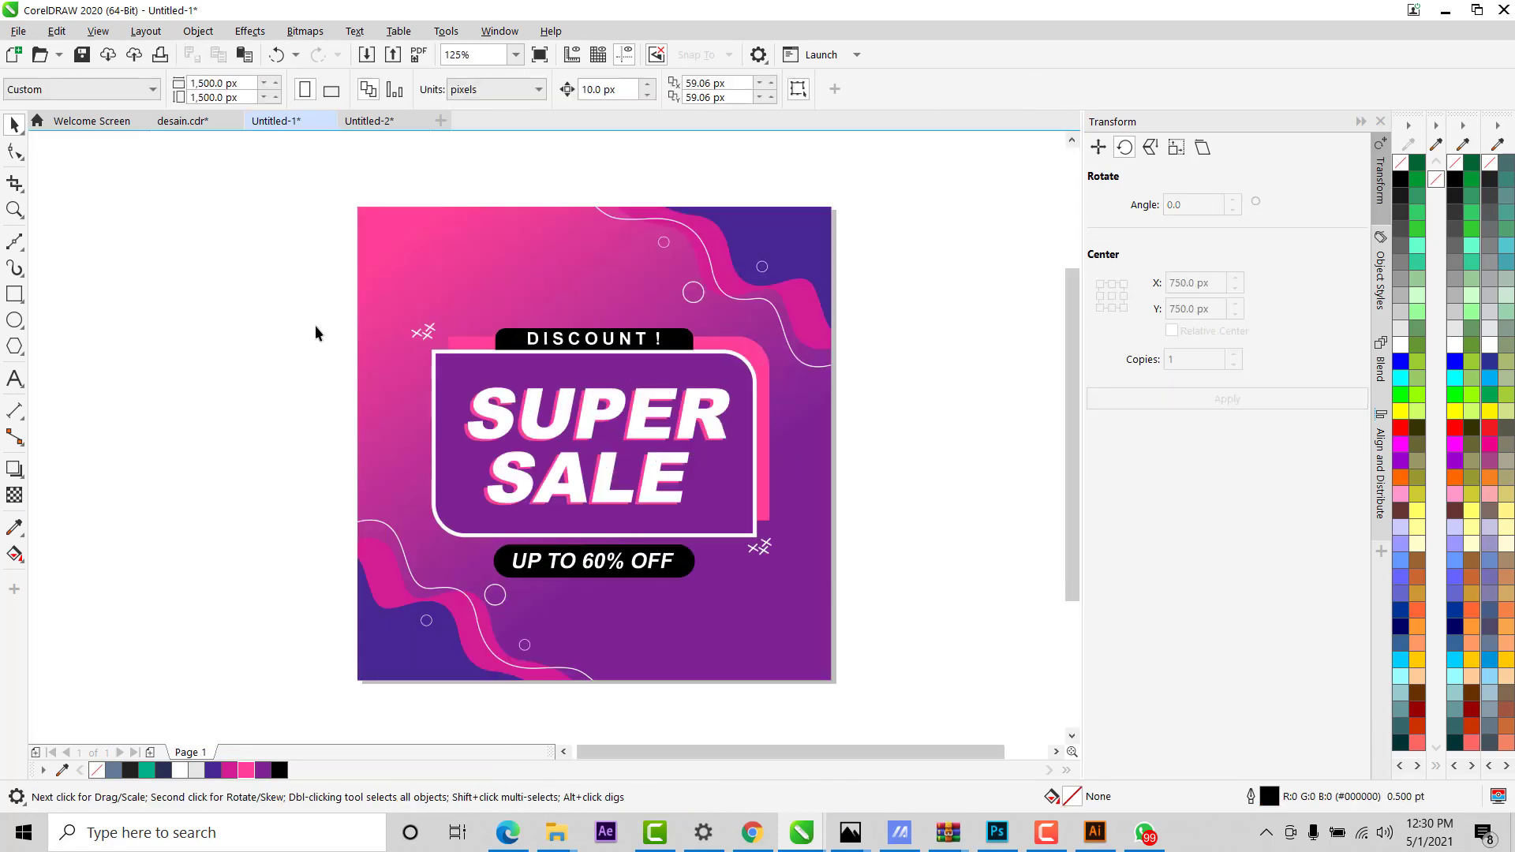
scroll(550, 319, down, 1)
scroll(515, 325, up, 1)
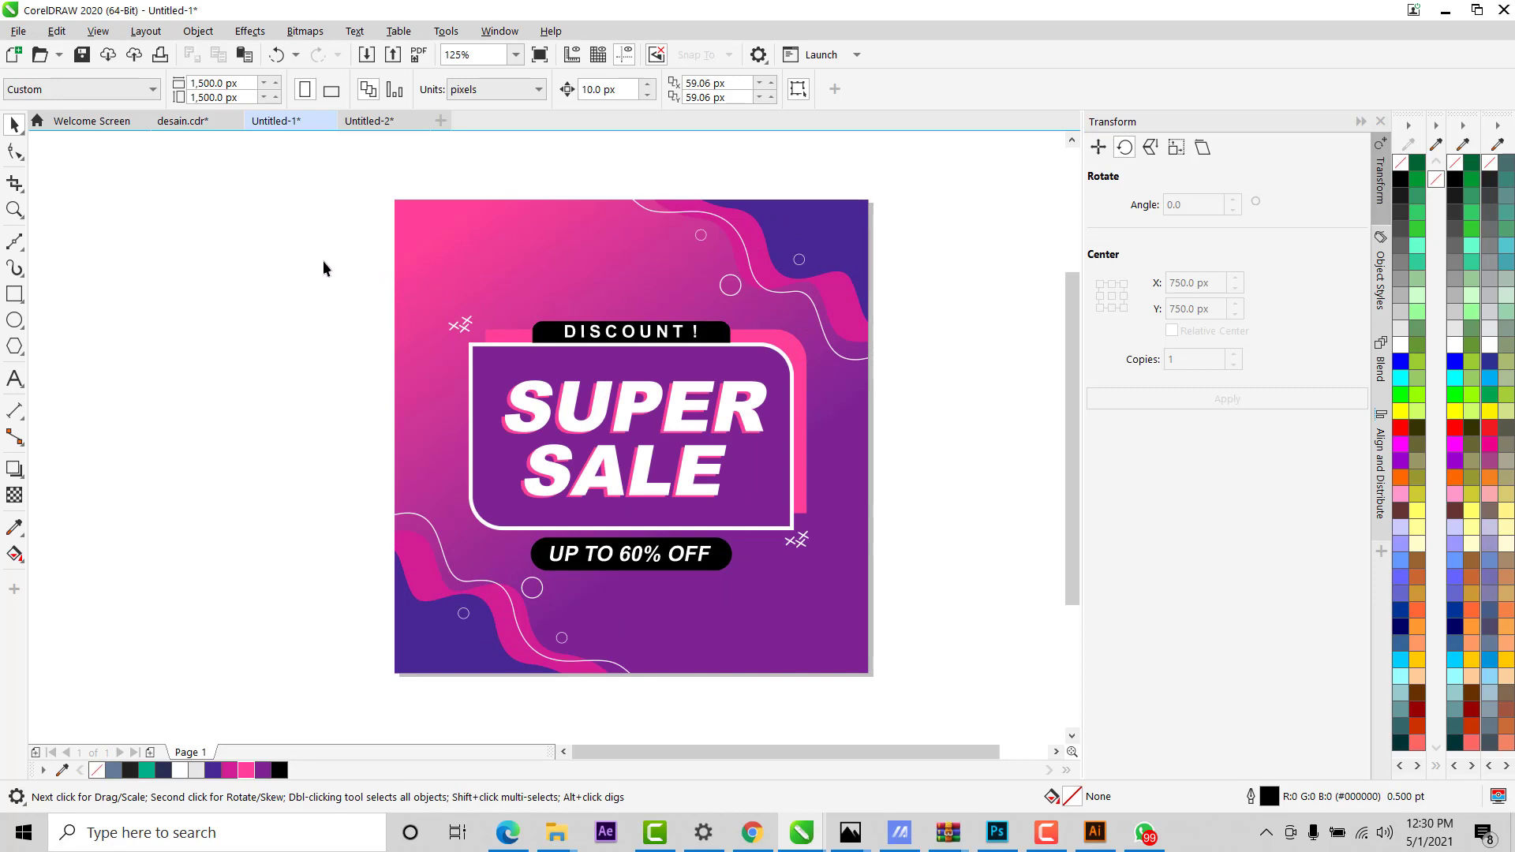
drag(304, 267, 897, 598)
scroll(631, 395, down, 2)
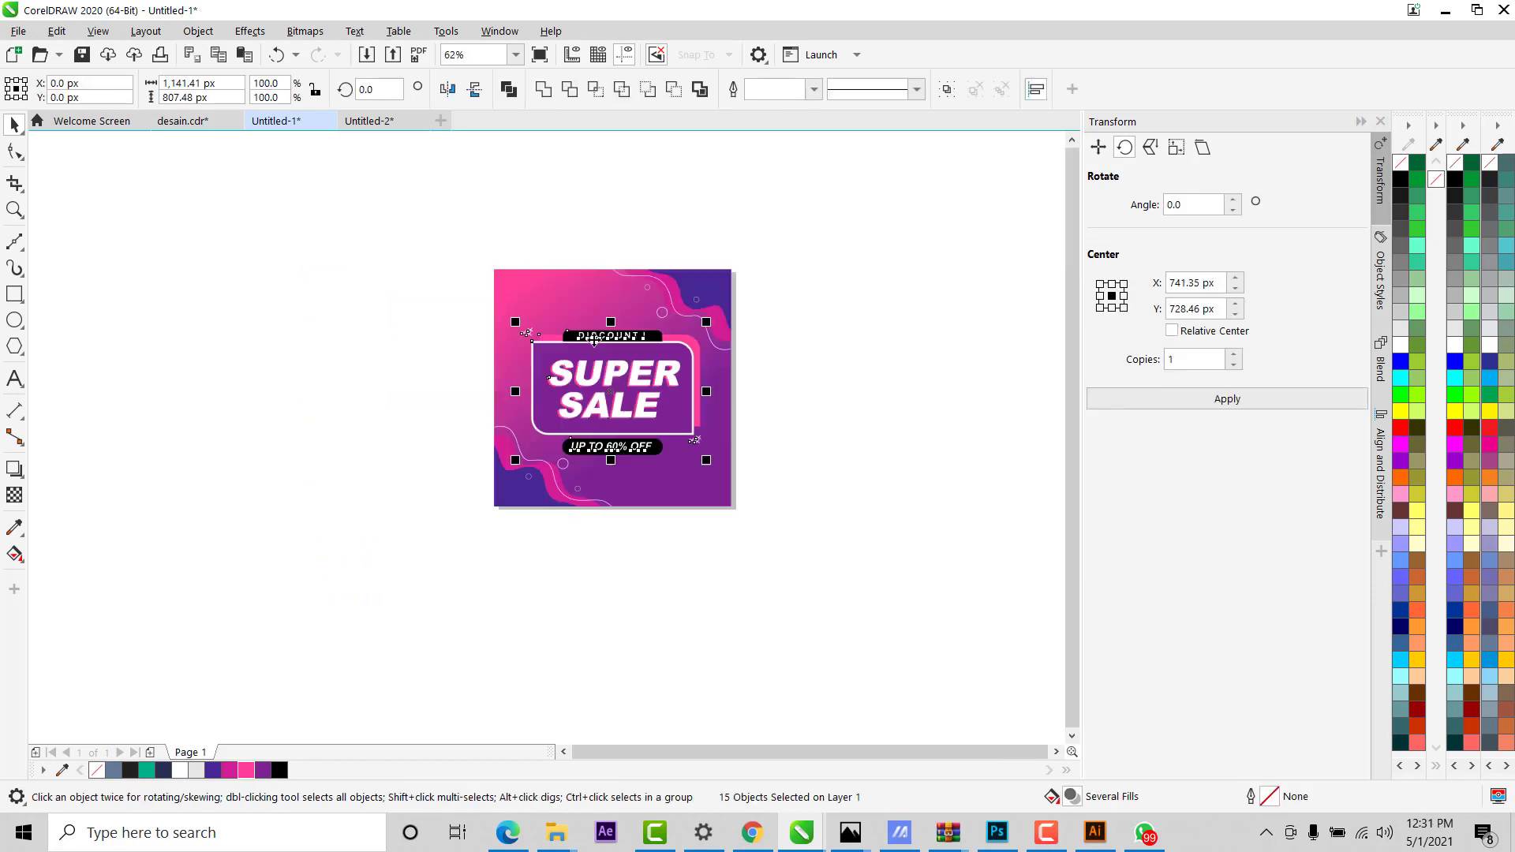
scroll(636, 396, up, 2)
key(ctrl+g)
scroll(606, 359, down, 3)
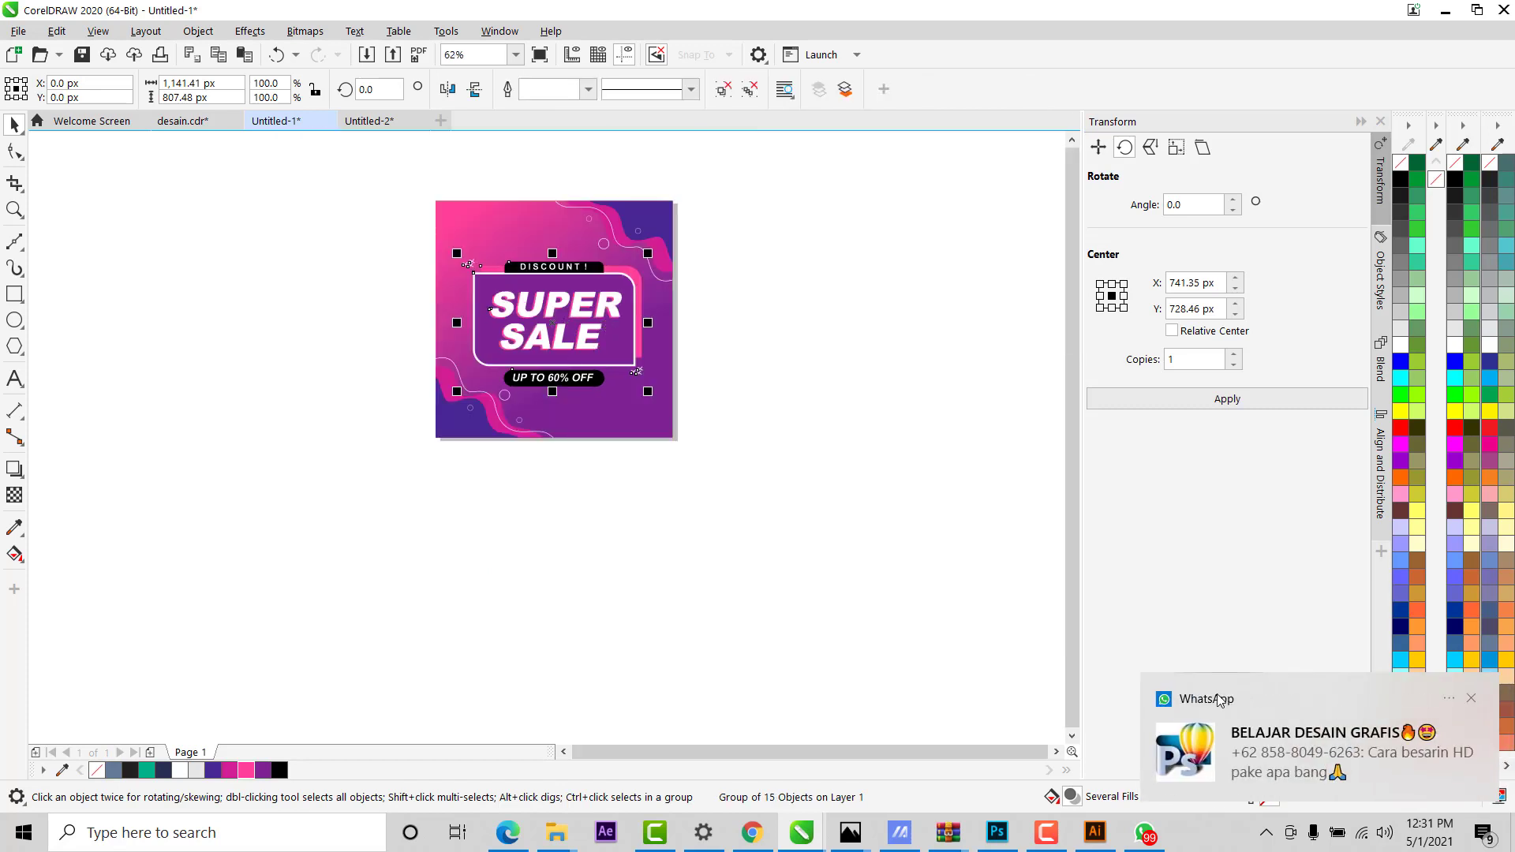
scroll(467, 205, up, 3)
scroll(660, 338, down, 2)
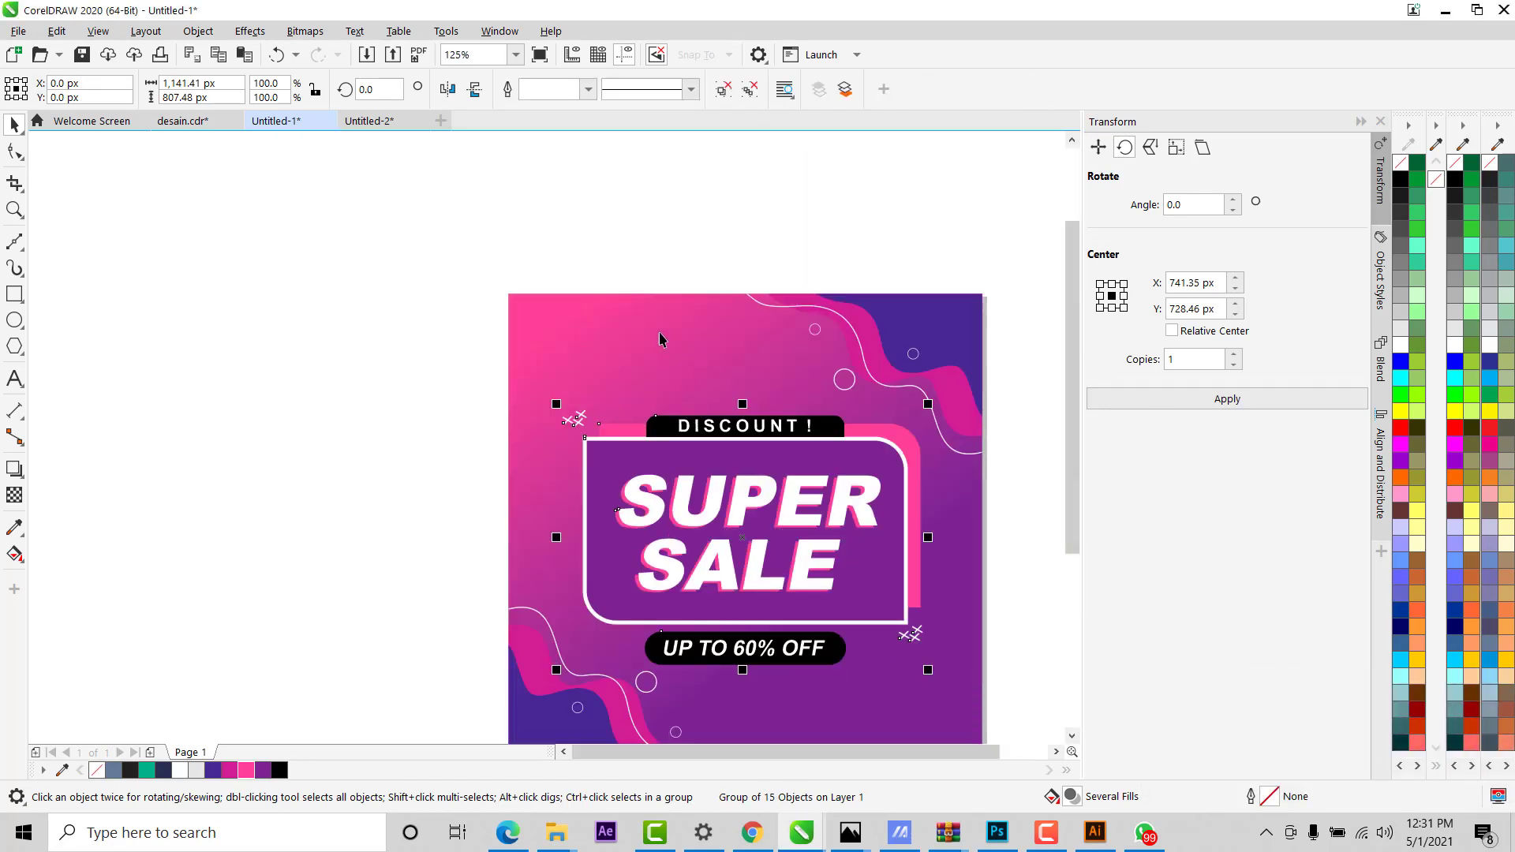
scroll(613, 338, down, 2)
scroll(669, 374, up, 2)
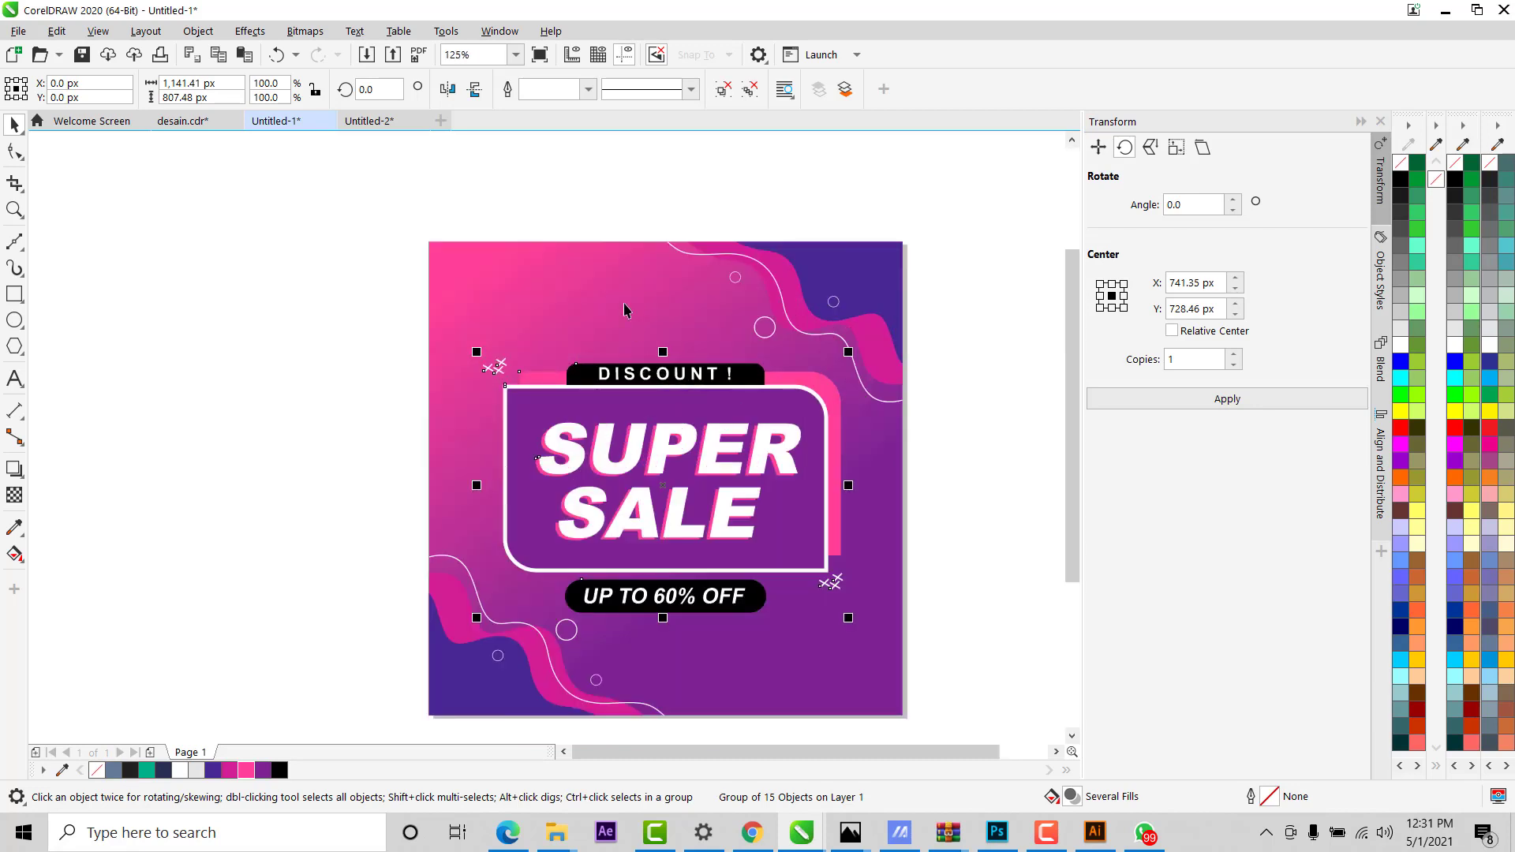
click(555, 205)
scroll(556, 205, down, 2)
scroll(560, 247, up, 2)
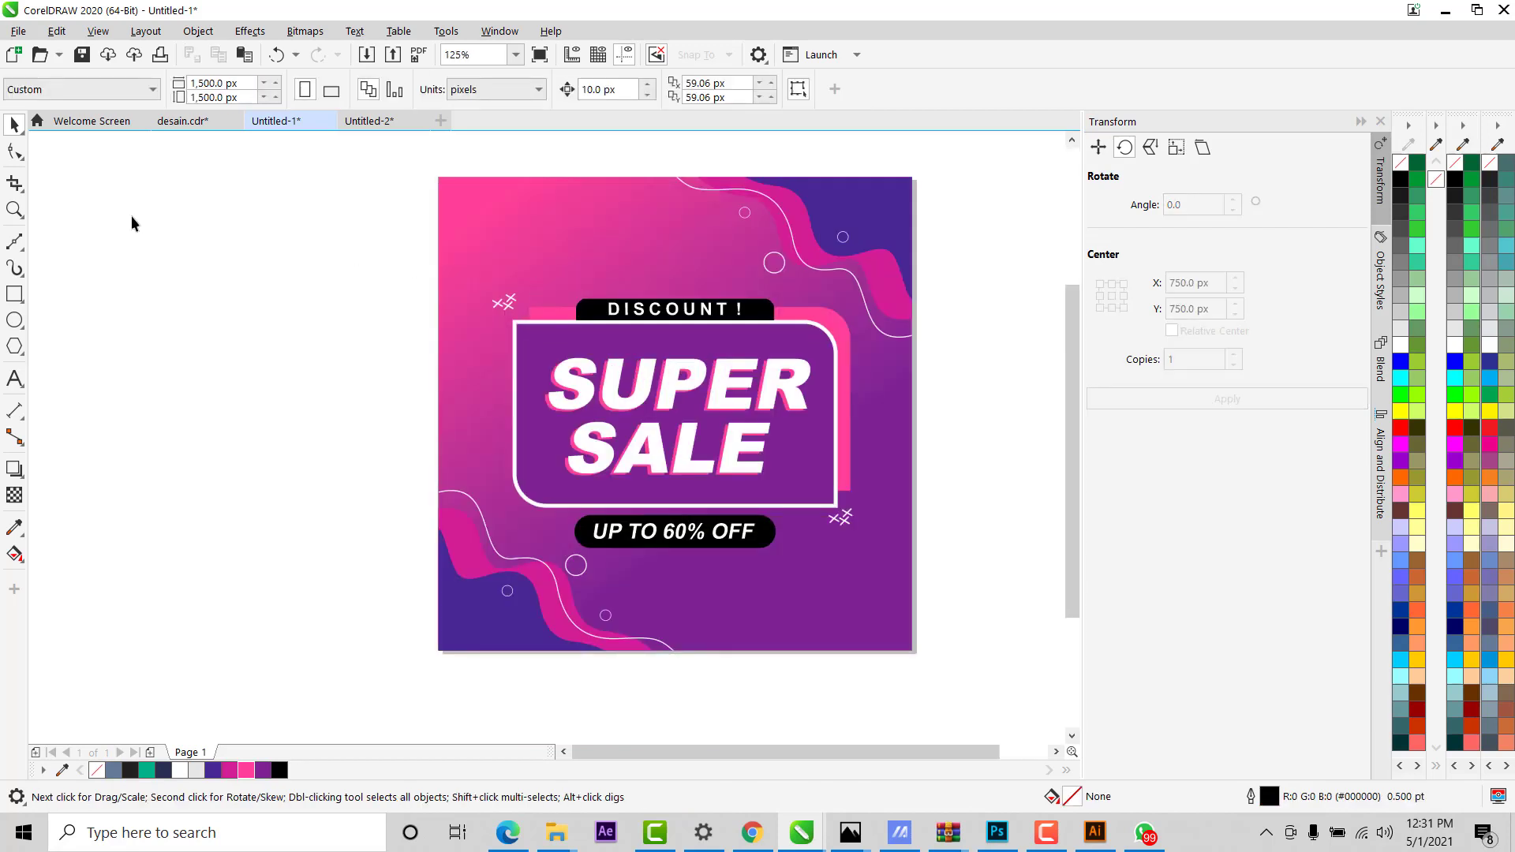
Draw a small 12.5 px circle beside the page.
click(15, 320)
scroll(485, 285, down, 2)
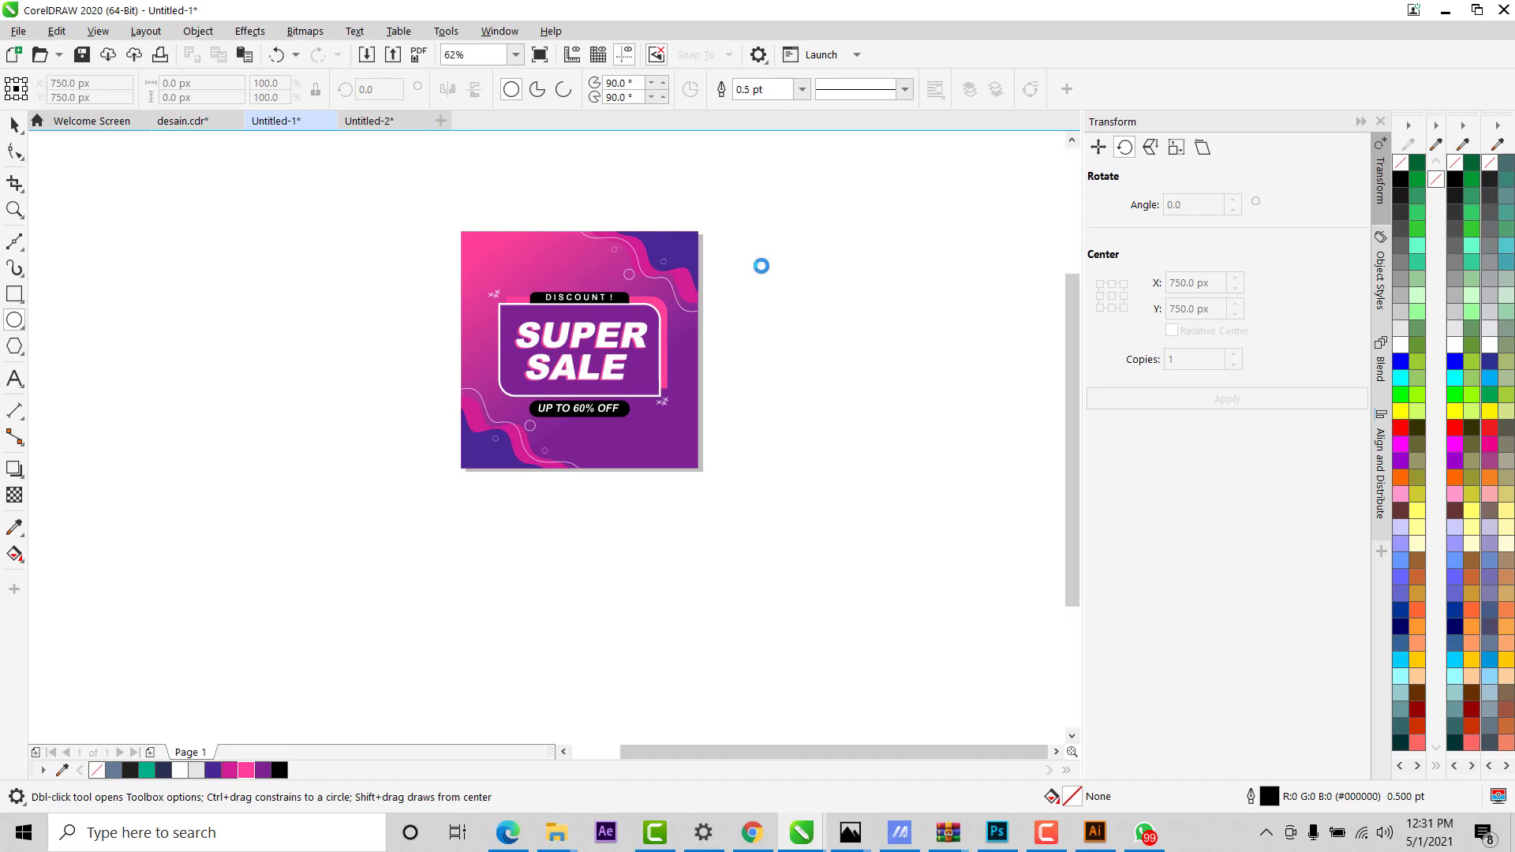
scroll(760, 266, up, 2)
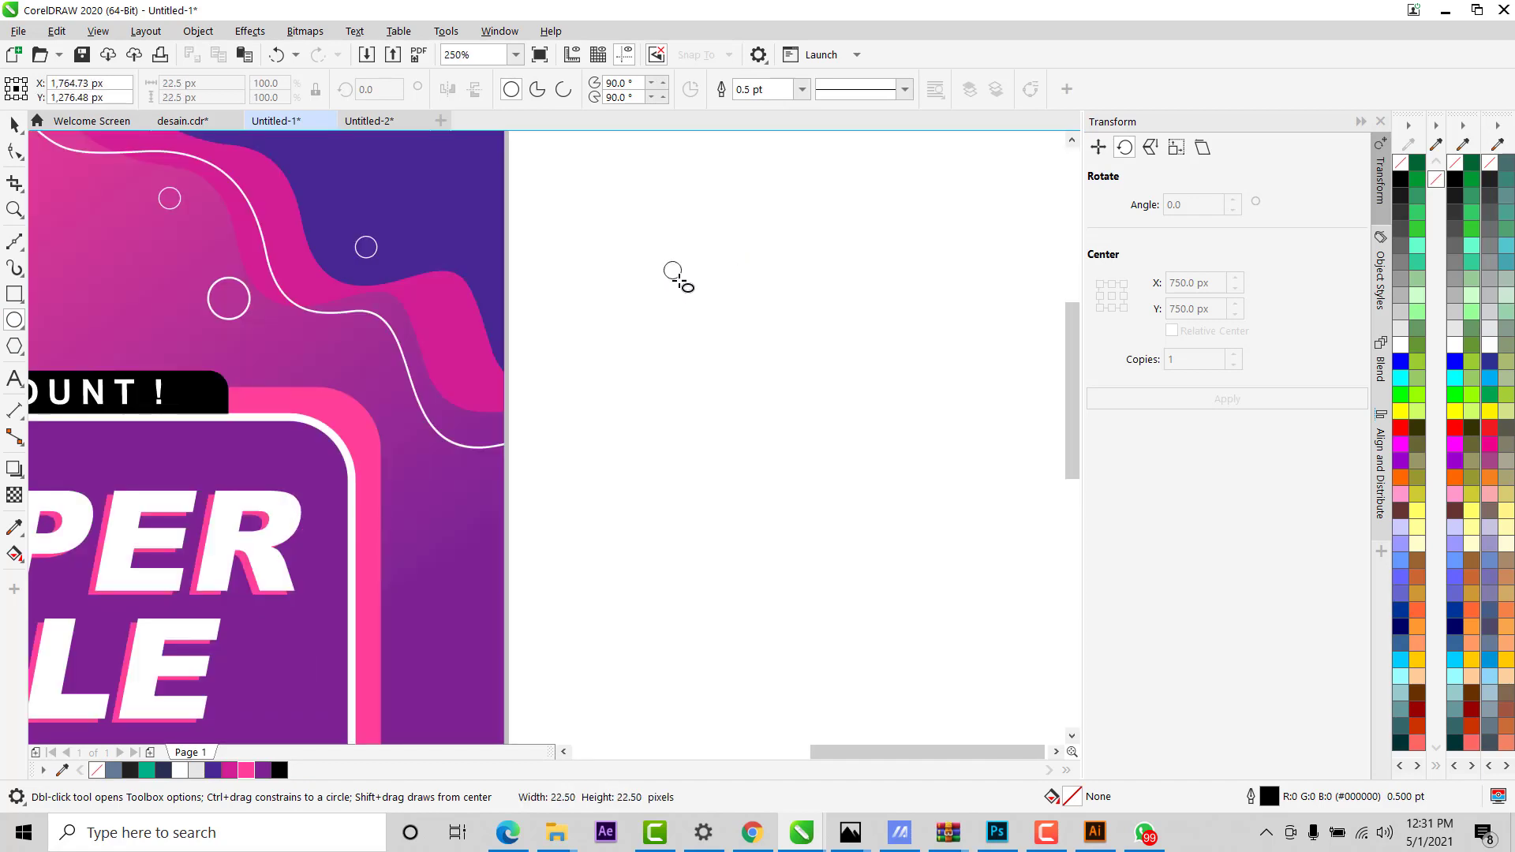
drag(665, 262, 677, 275)
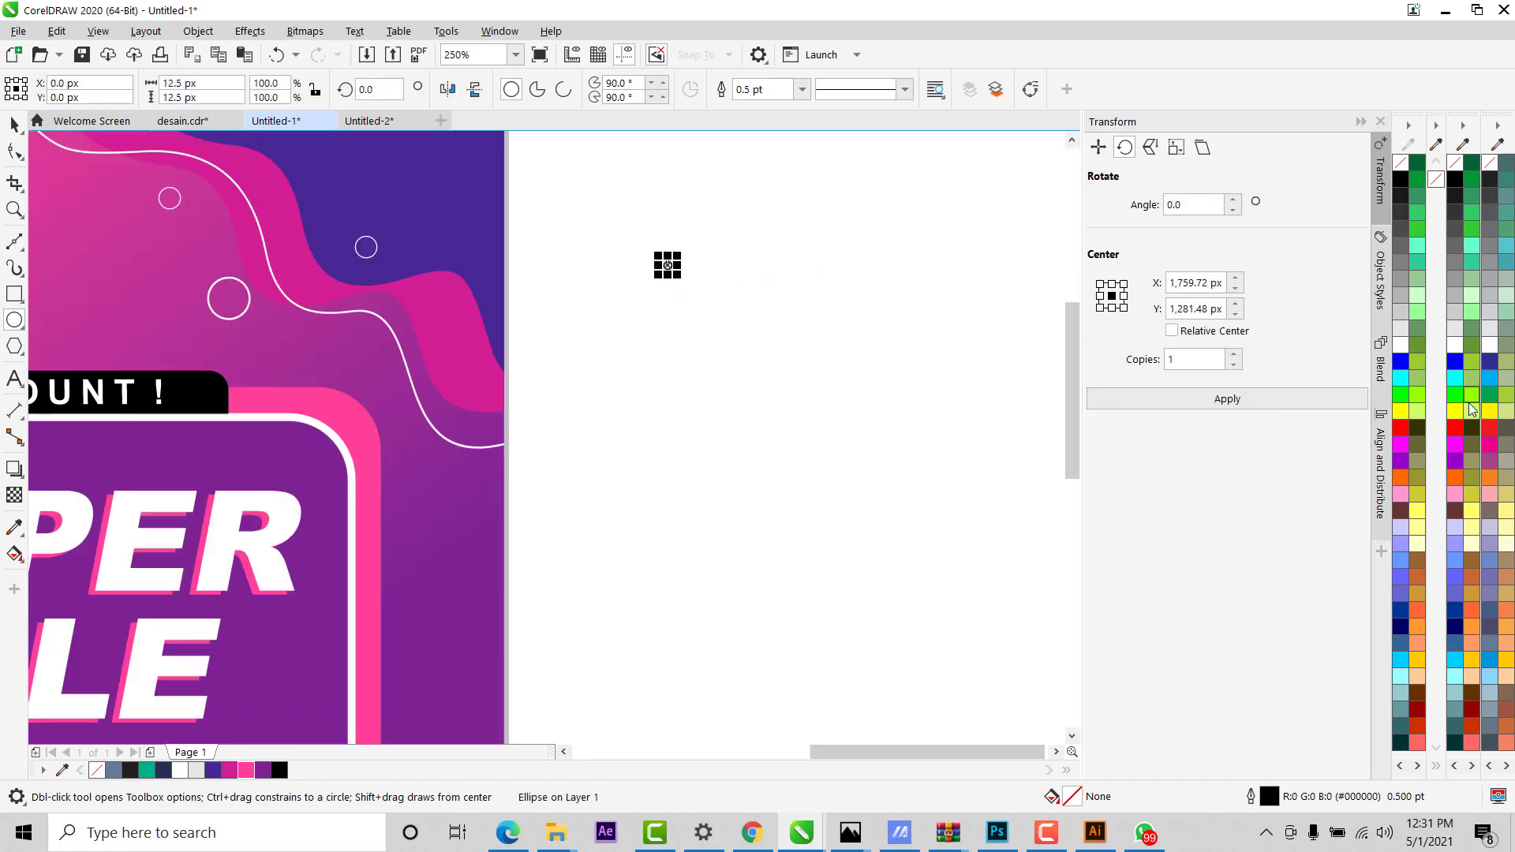
scroll(685, 252, up, 2)
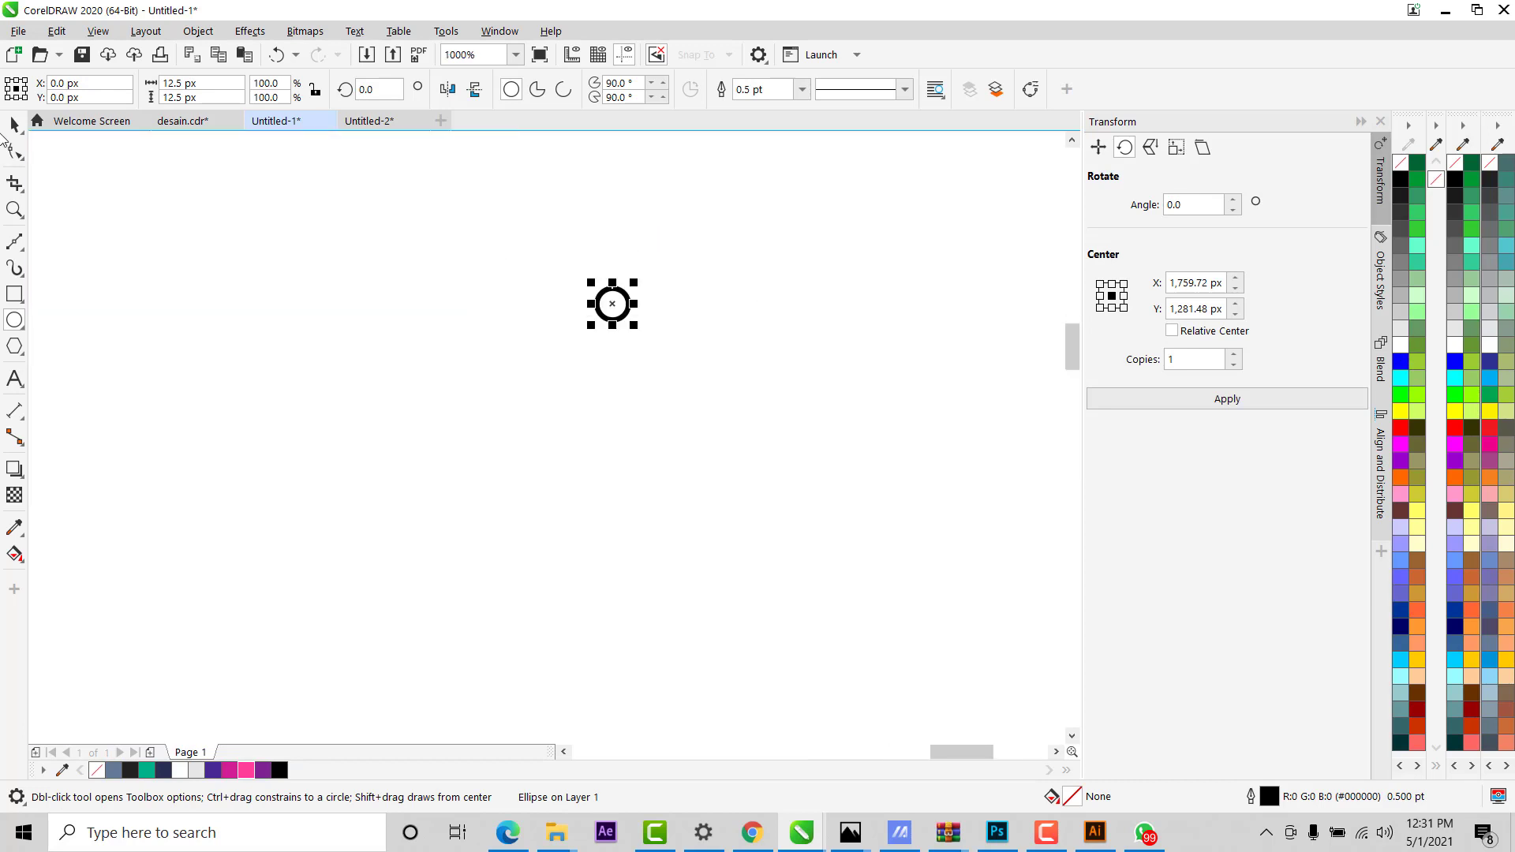
Duplicate the circle to the right into a row of 16 evenly spaced circles.
key(space)
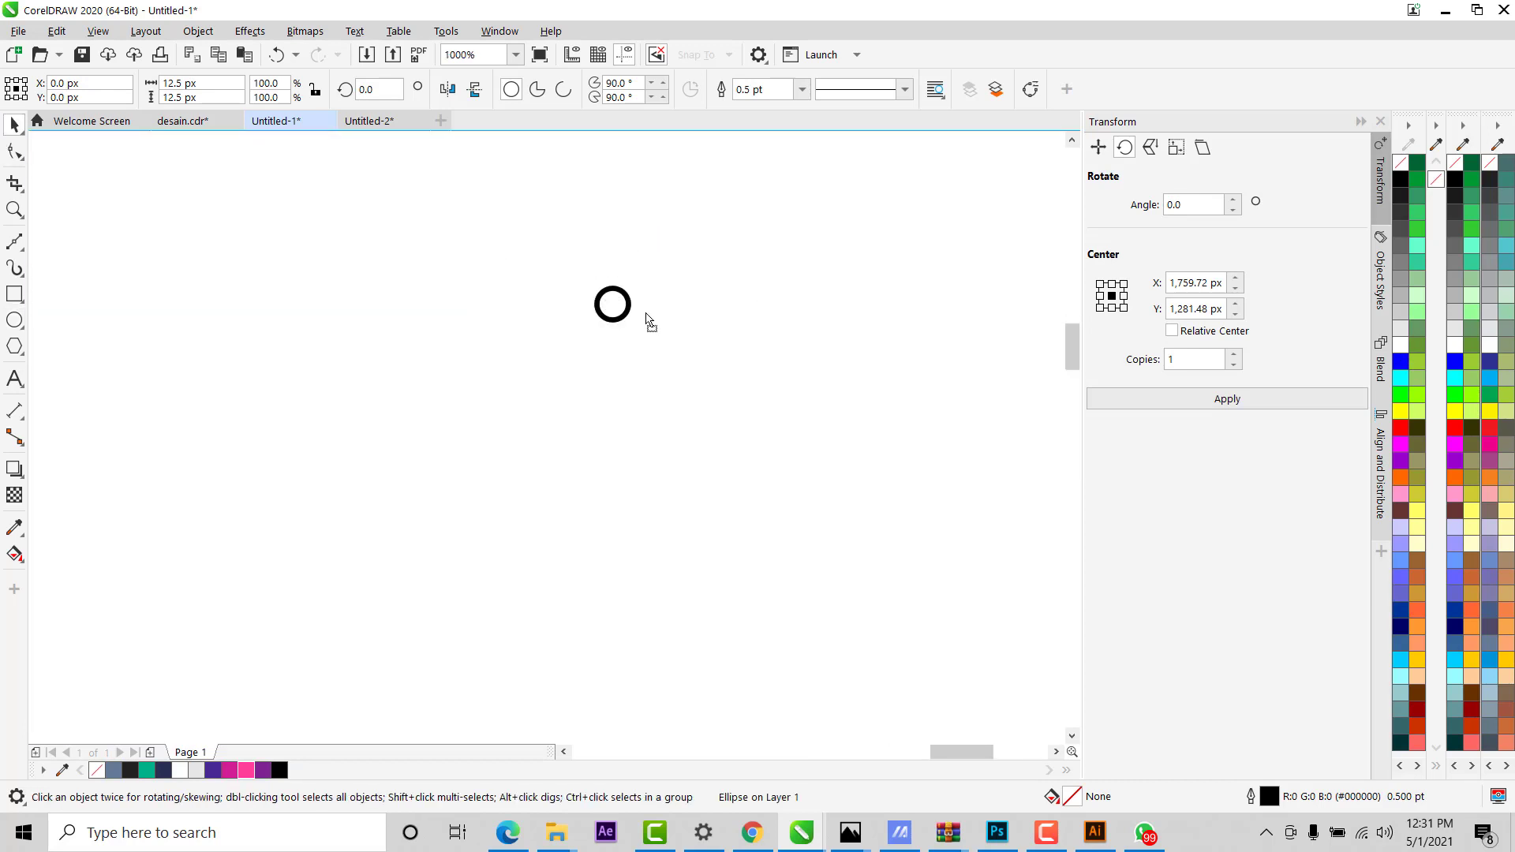
drag(646, 312, 729, 346)
scroll(715, 396, down, 1)
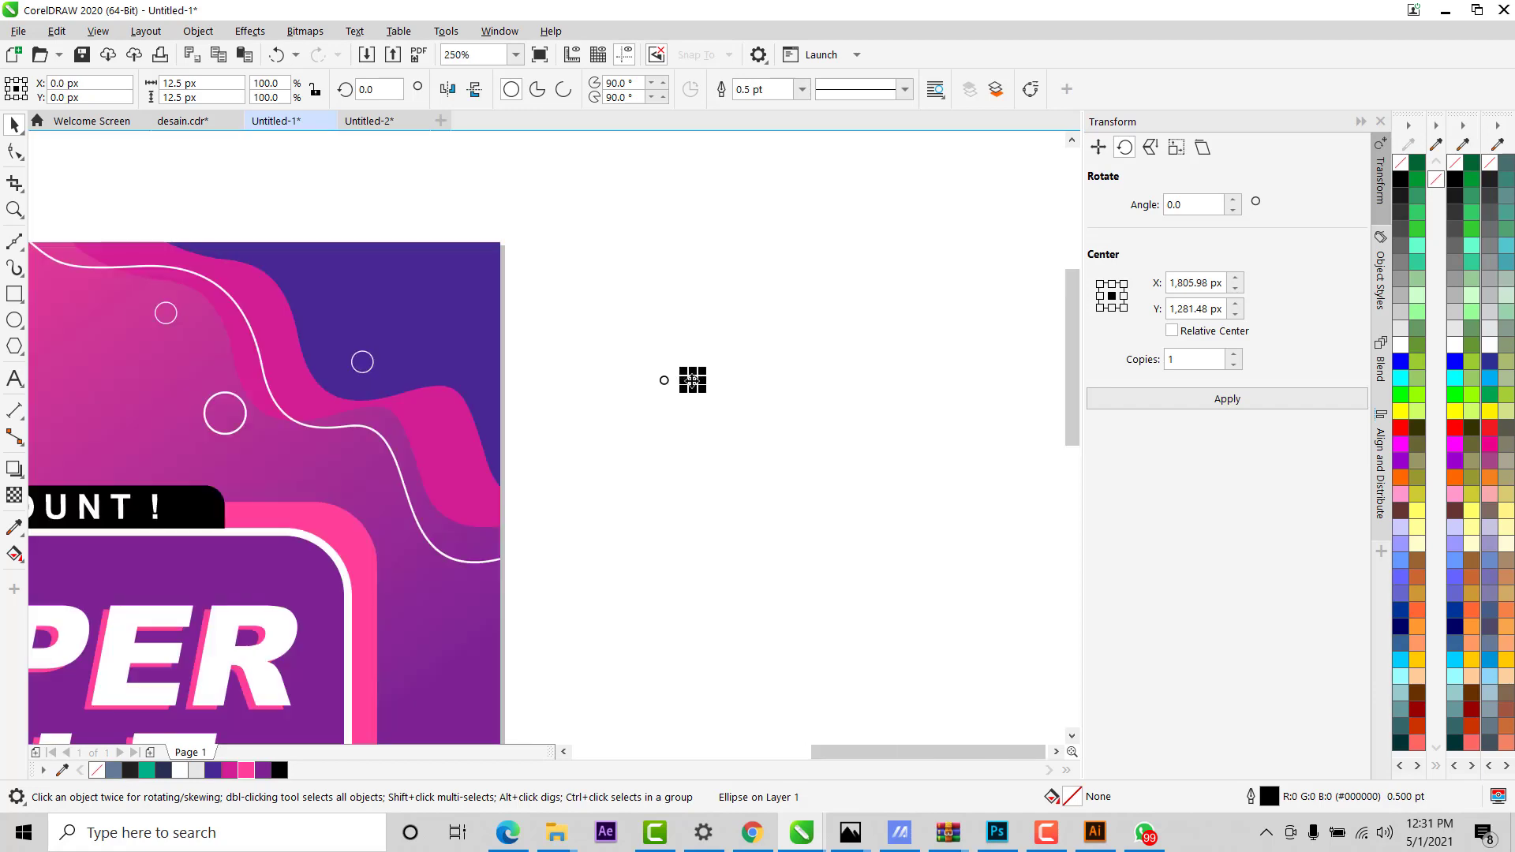
key(ctrl+d)
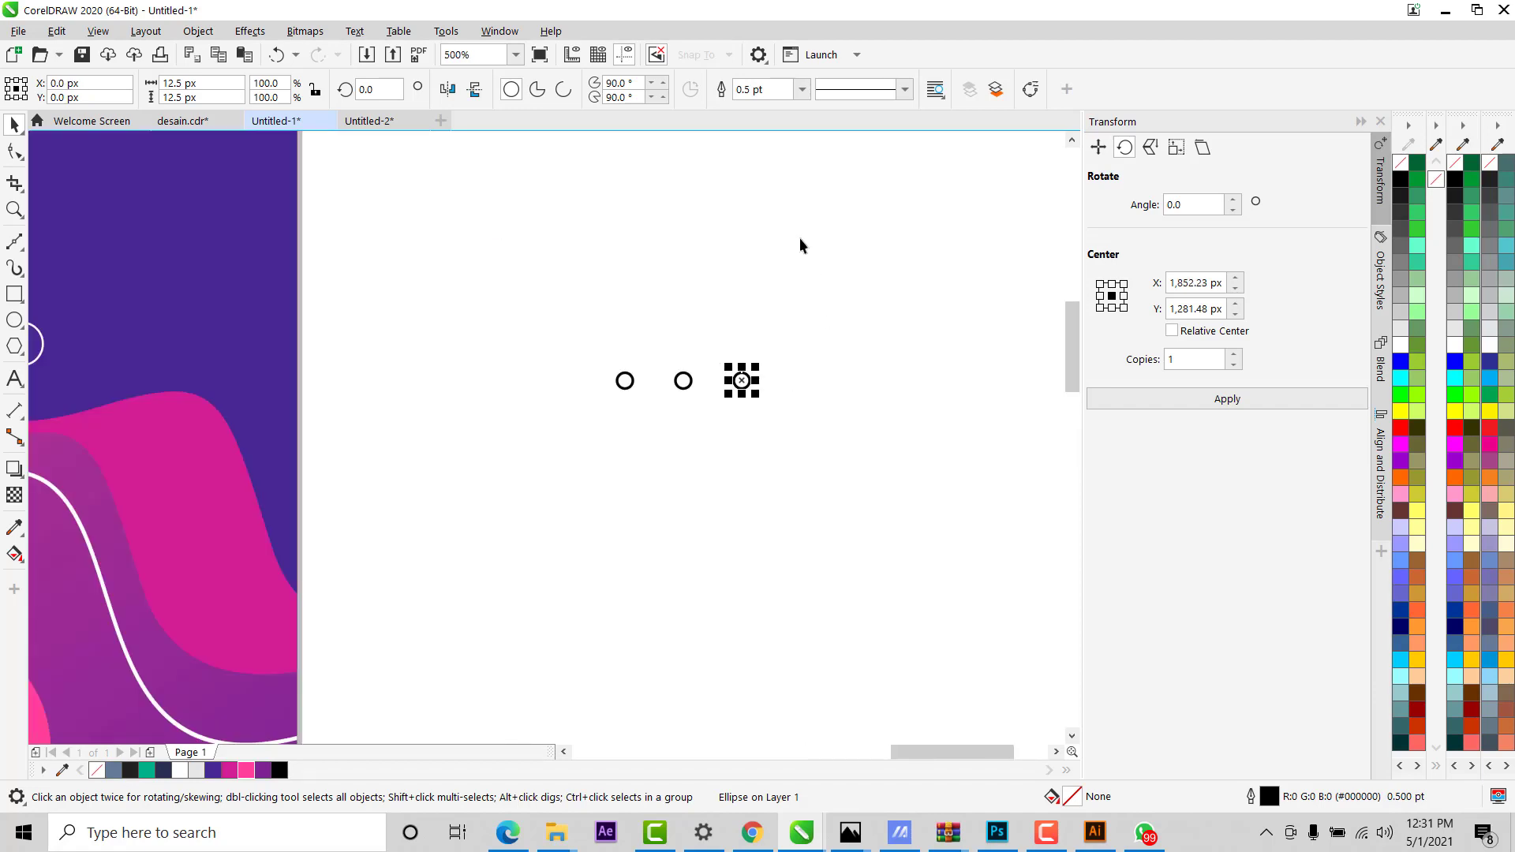
key(ctrl+d)
key(ctrl+d)
key(ctrl+d)
key(ctrl+d)
key(ctrl+d)
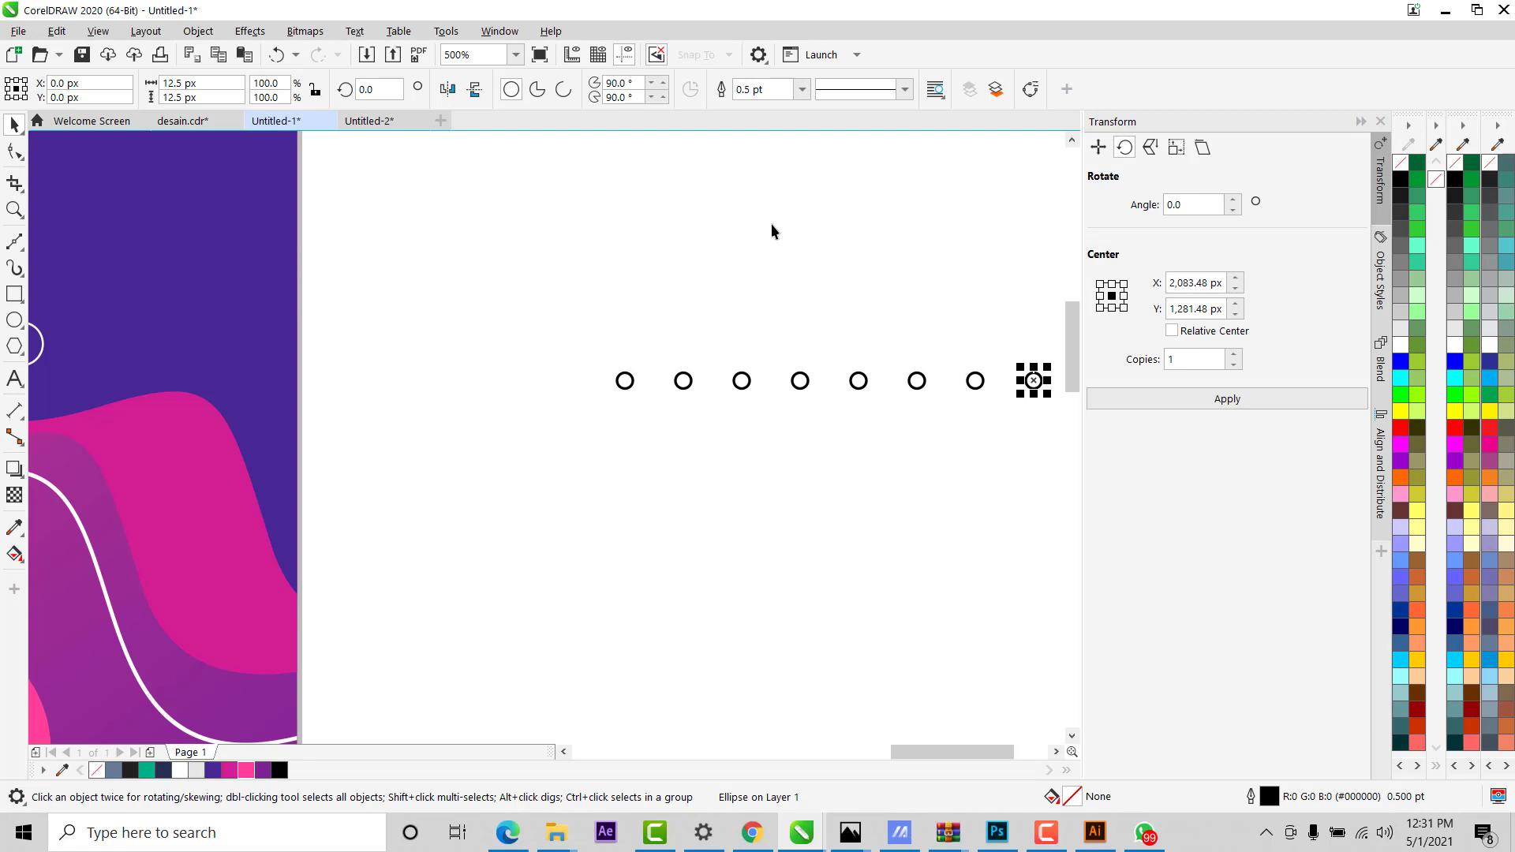
key(ctrl+d)
scroll(584, 322, down, 2)
scroll(746, 326, up, 1)
key(ctrl+d)
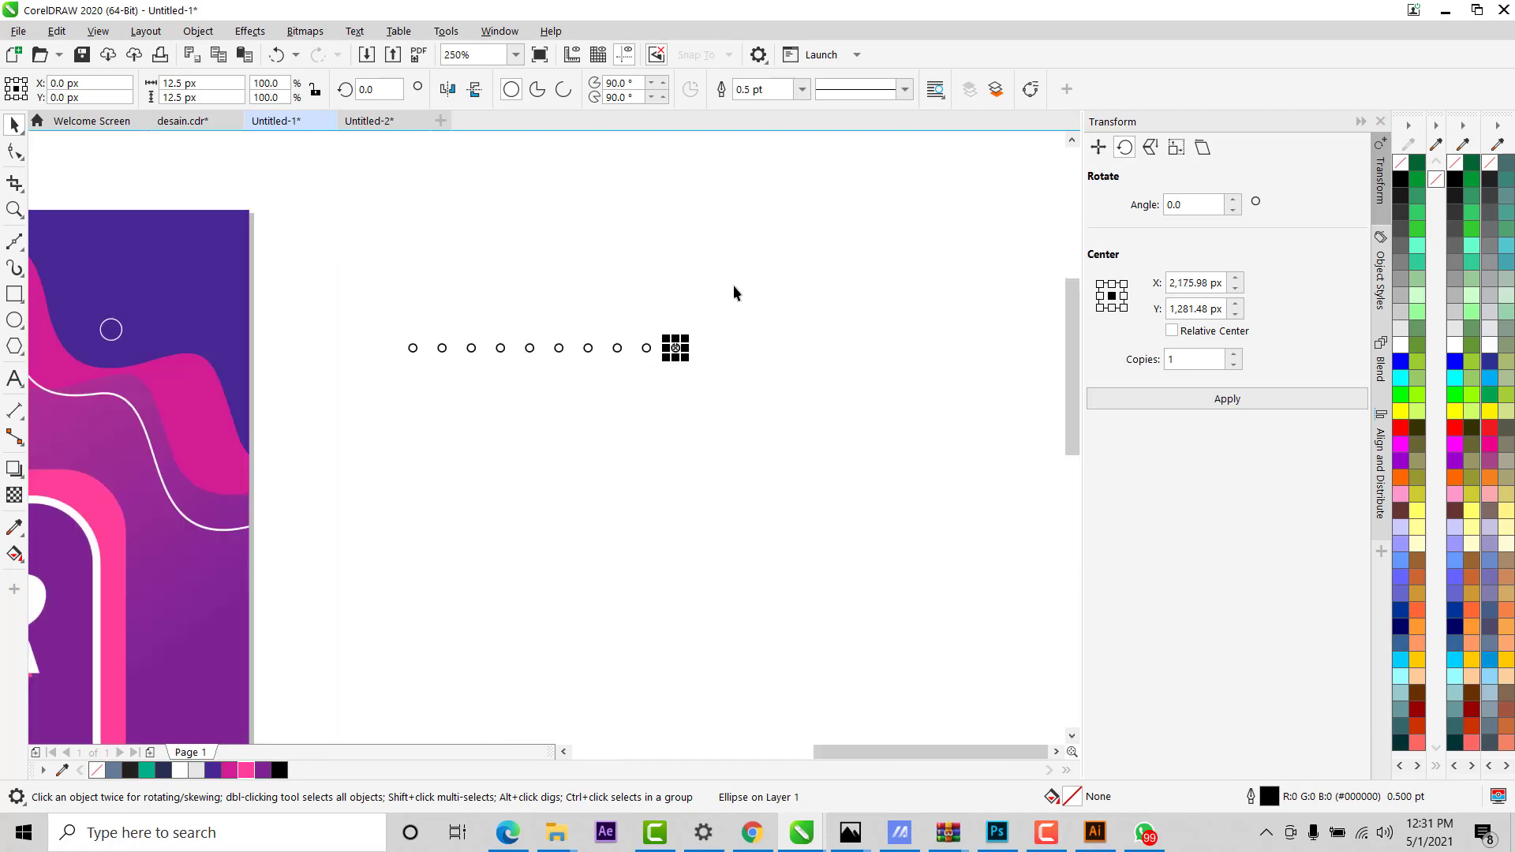
key(ctrl+d)
key(ctrl+d)
key(ctrl+d)
key(ctrl+d)
key(ctrl+d)
key(ctrl+d)
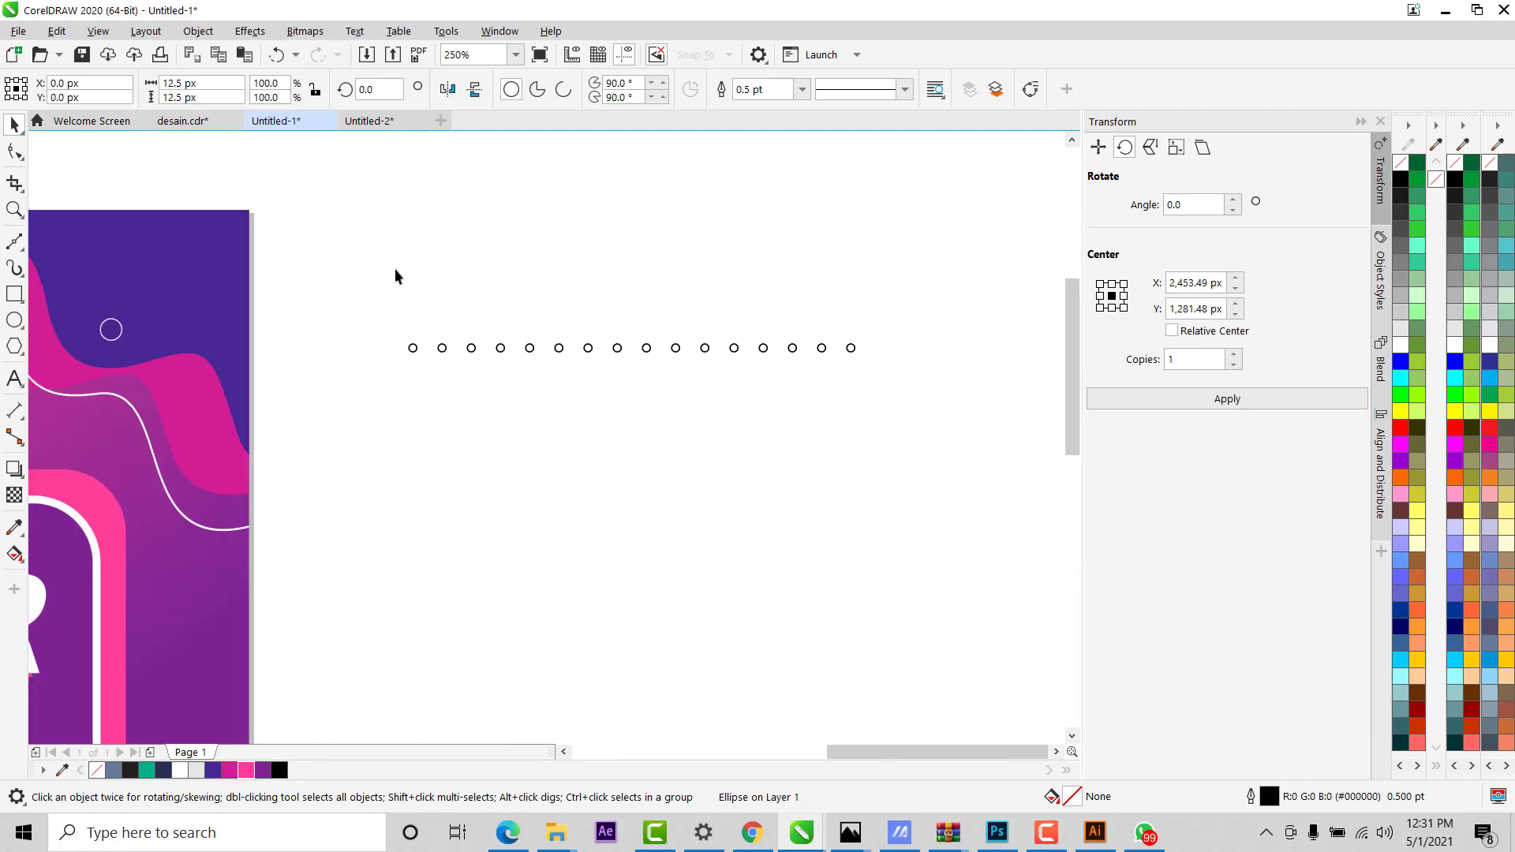
Copy the 16-circle row downward repeatedly to stack several rows of dots.
drag(352, 264, 1008, 541)
scroll(542, 391, up, 1)
drag(635, 319, 633, 374)
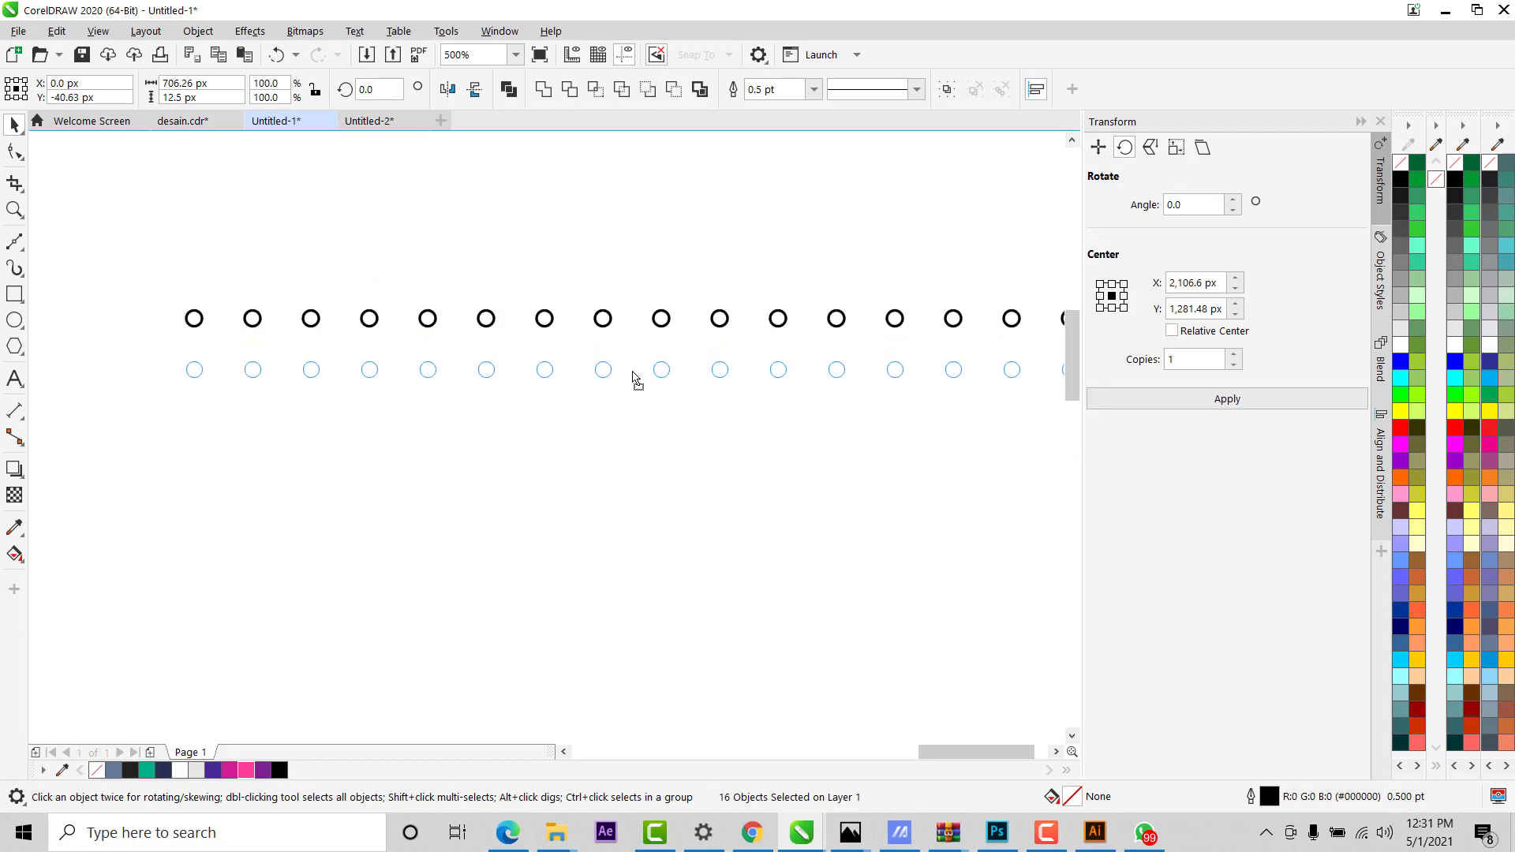
drag(635, 381, 635, 381)
scroll(635, 381, down, 1)
scroll(793, 395, down, 1)
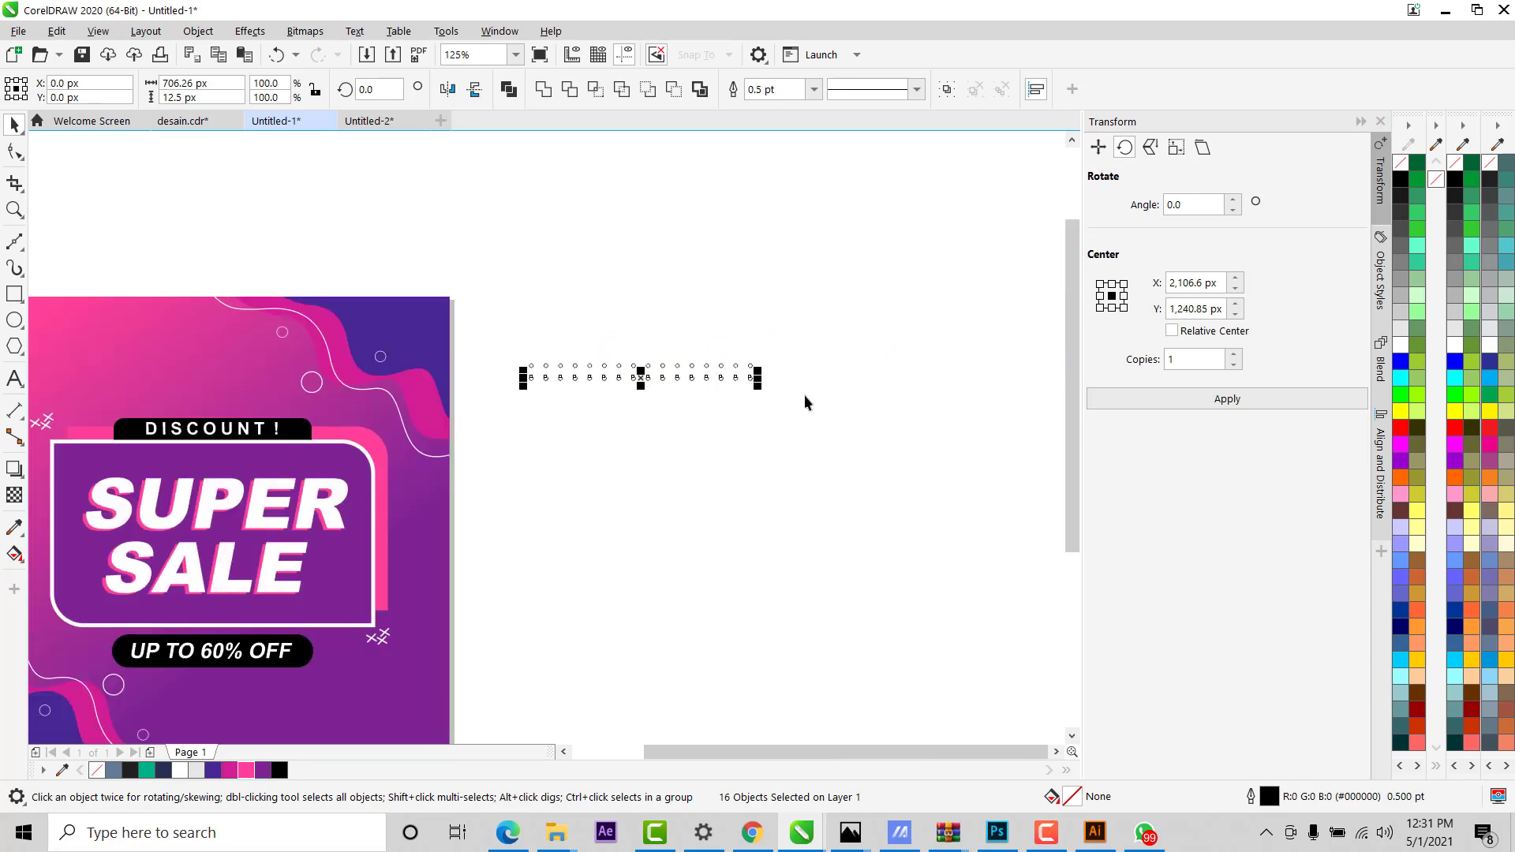
key(ctrl+r)
key(ctrl+r)
key(ctrl+r)
key(ctrl+r)
key(ctrl+r)
key(ctrl+r)
key(ctrl+r)
key(ctrl+r)
key(ctrl+r)
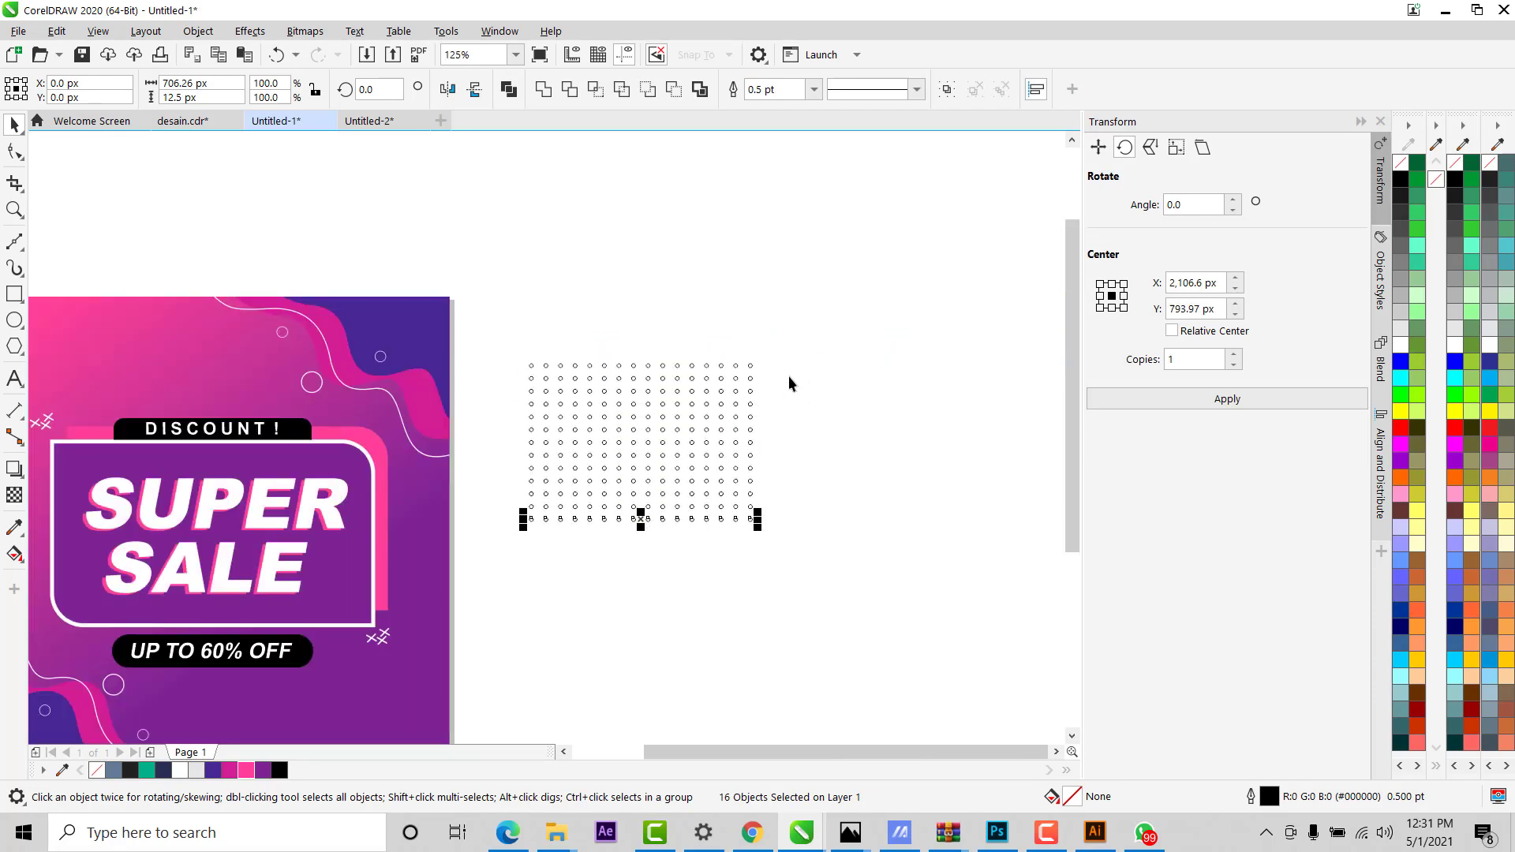
key(ctrl+r)
key(ctrl+r)
key(ctrl+r)
key(ctrl+r)
key(ctrl+r)
key(ctrl+r)
key(ctrl+r)
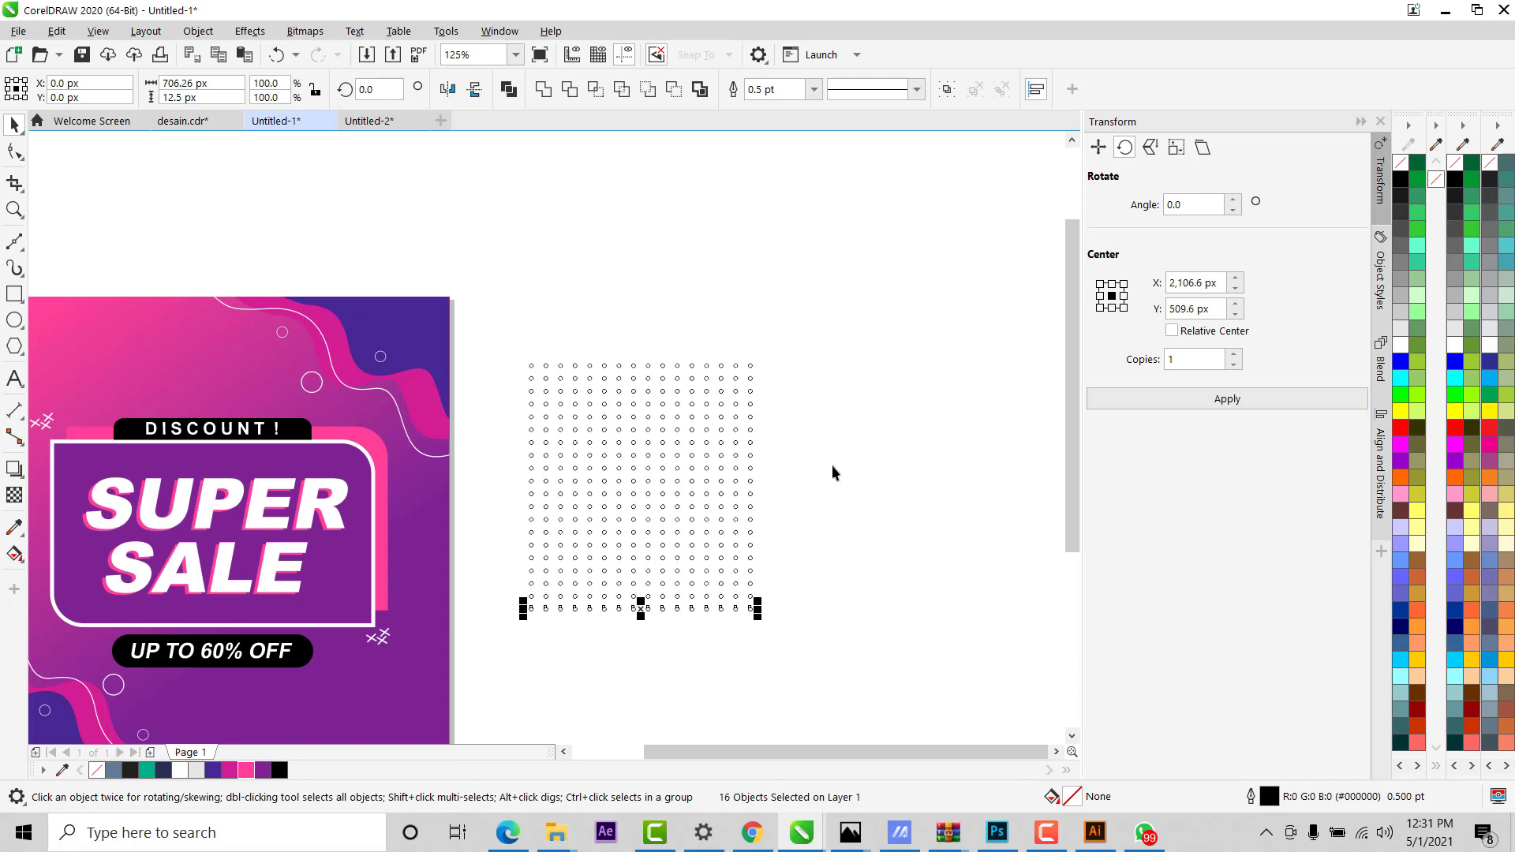
Combine the whole dot grid into a single curve.
click(852, 491)
scroll(856, 497, down, 1)
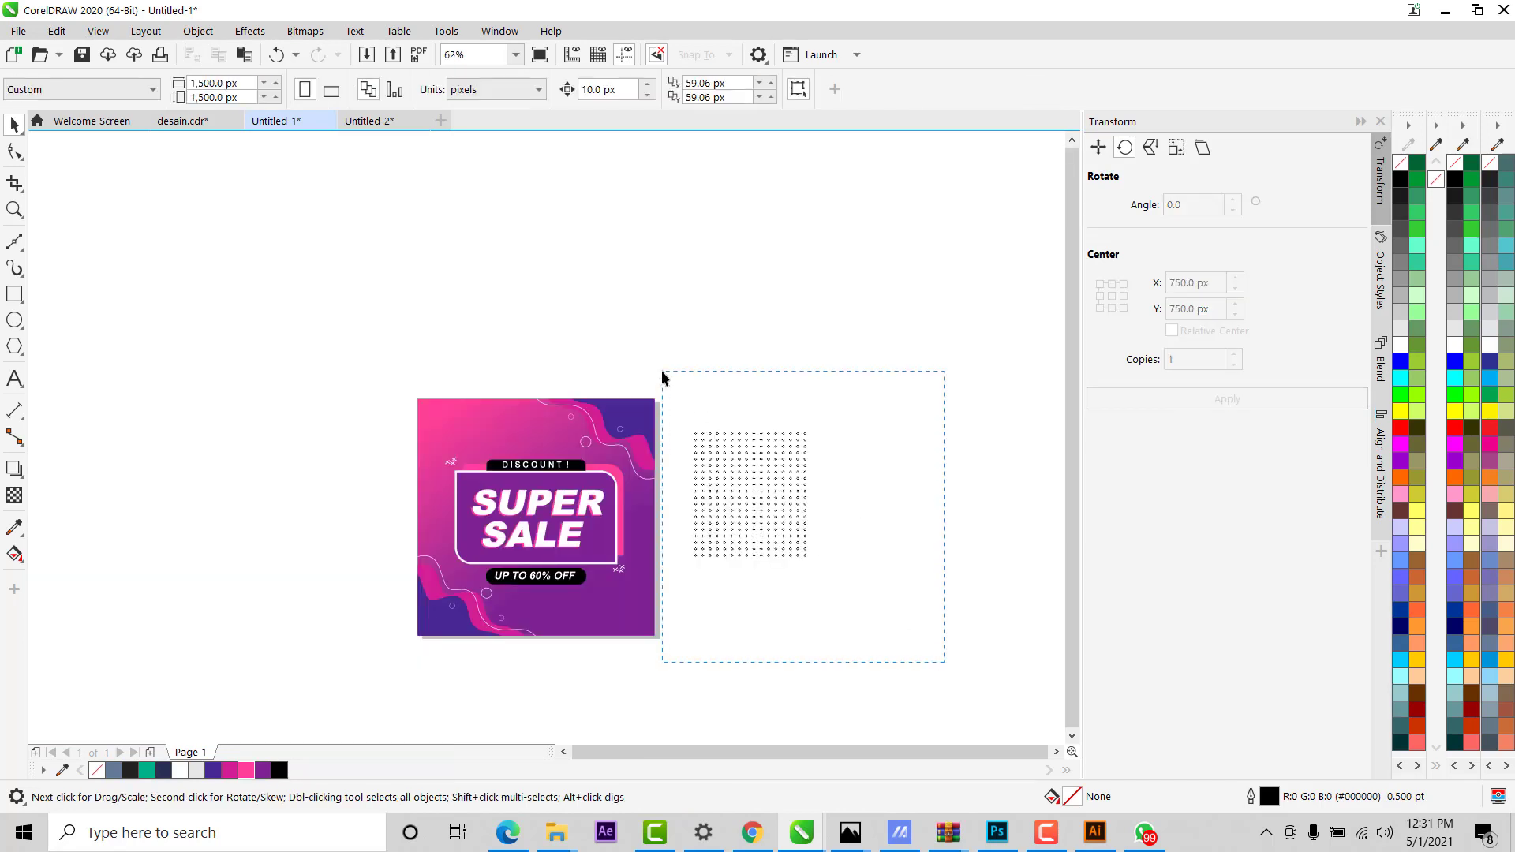
drag(892, 620, 662, 371)
scroll(723, 482, up, 1)
click(538, 90)
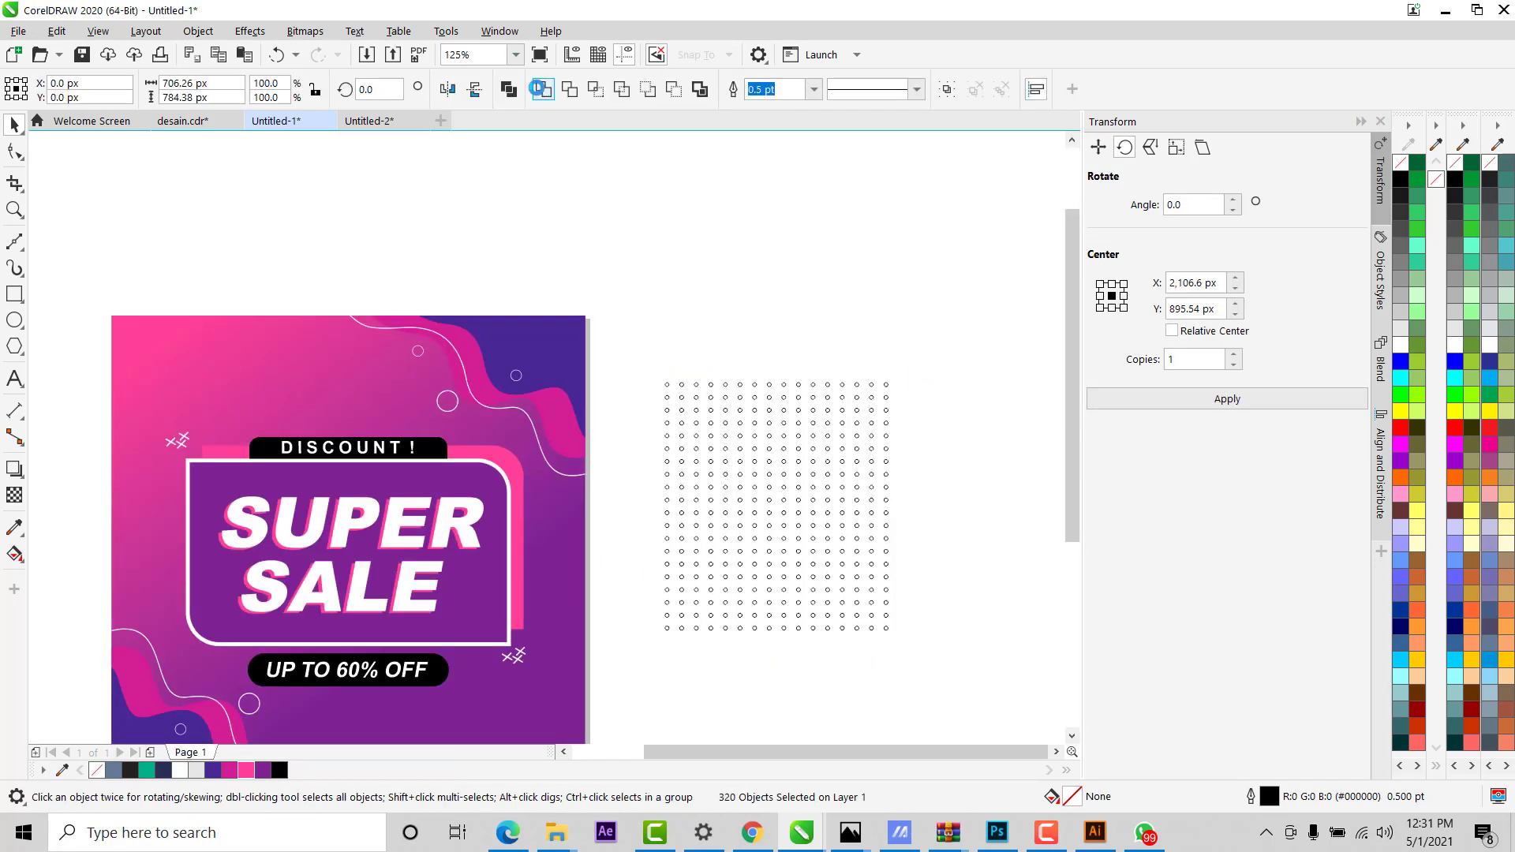
scroll(812, 433, down, 1)
Position the combined grid over the banner's top-left, filled white with no outline.
mouse_move(801, 439)
mouse_down()
mouse_move(522, 414)
mouse_move(568, 396)
mouse_up()
scroll(493, 416, up, 2)
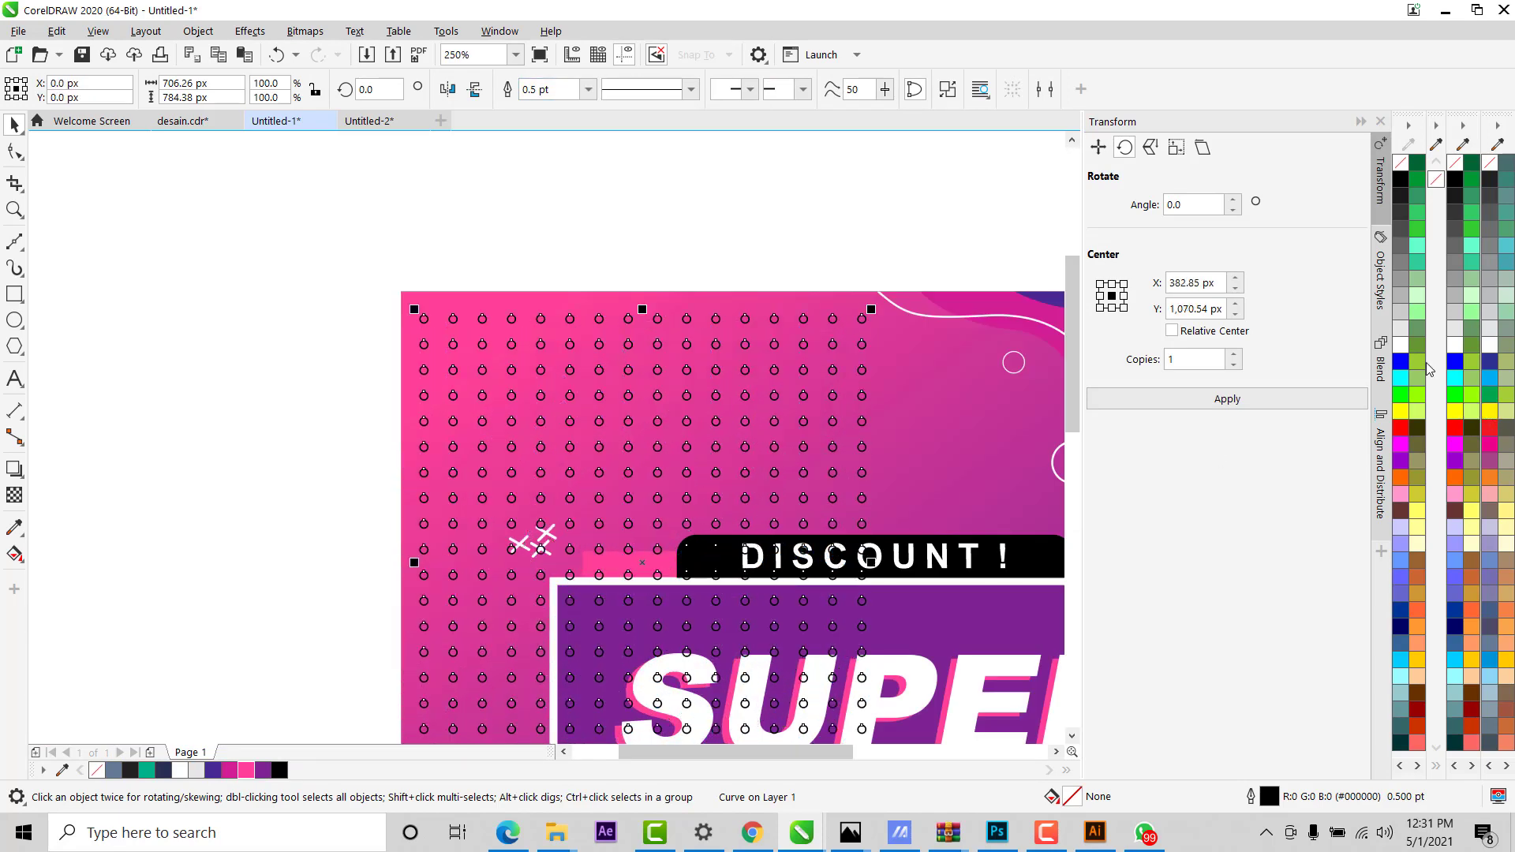
click(1402, 348)
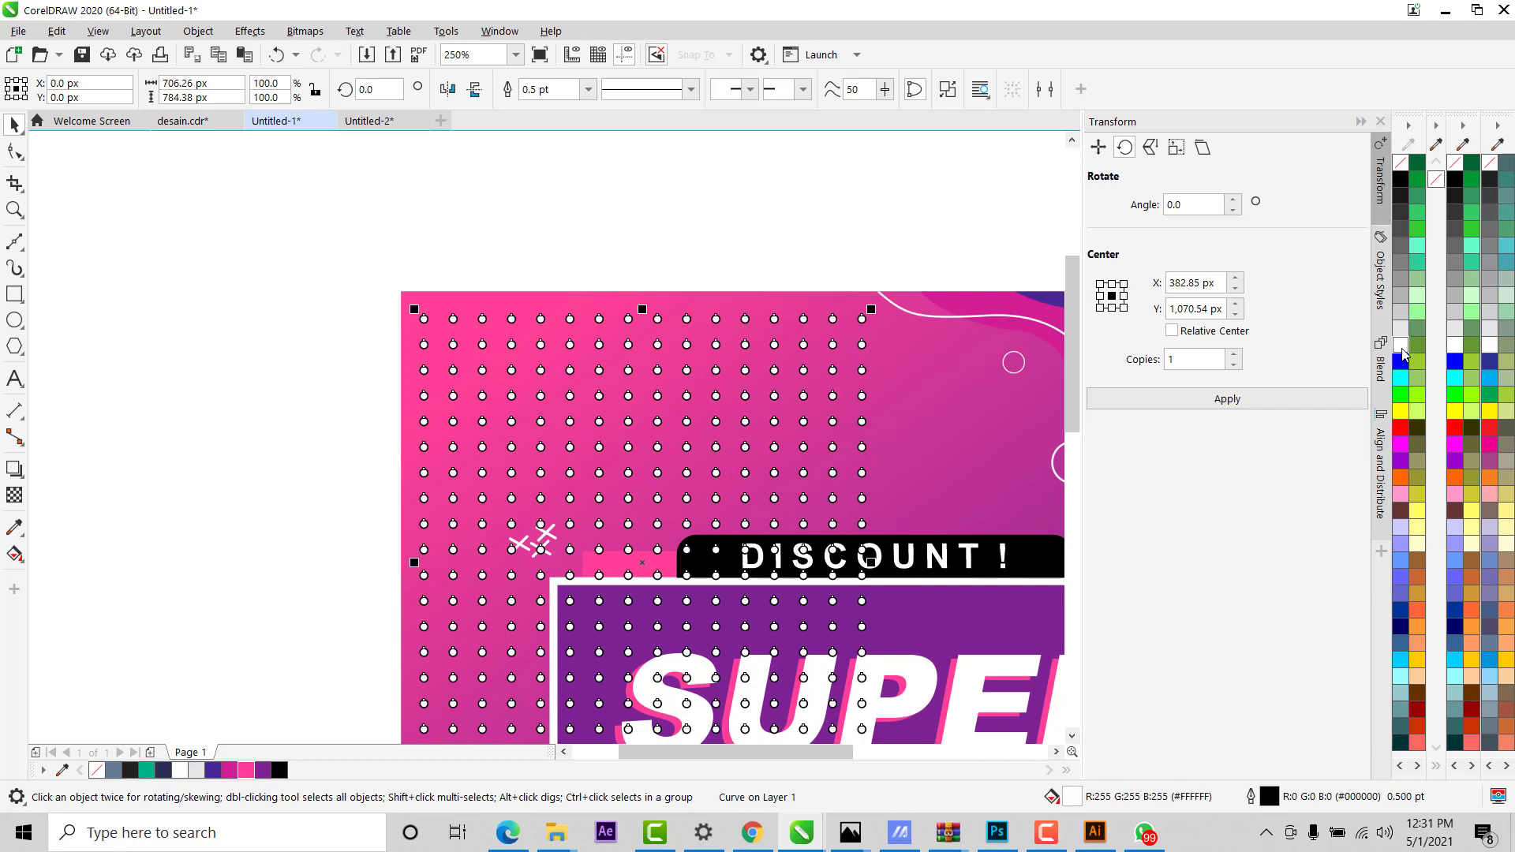
right_click(1396, 164)
scroll(566, 261, down, 2)
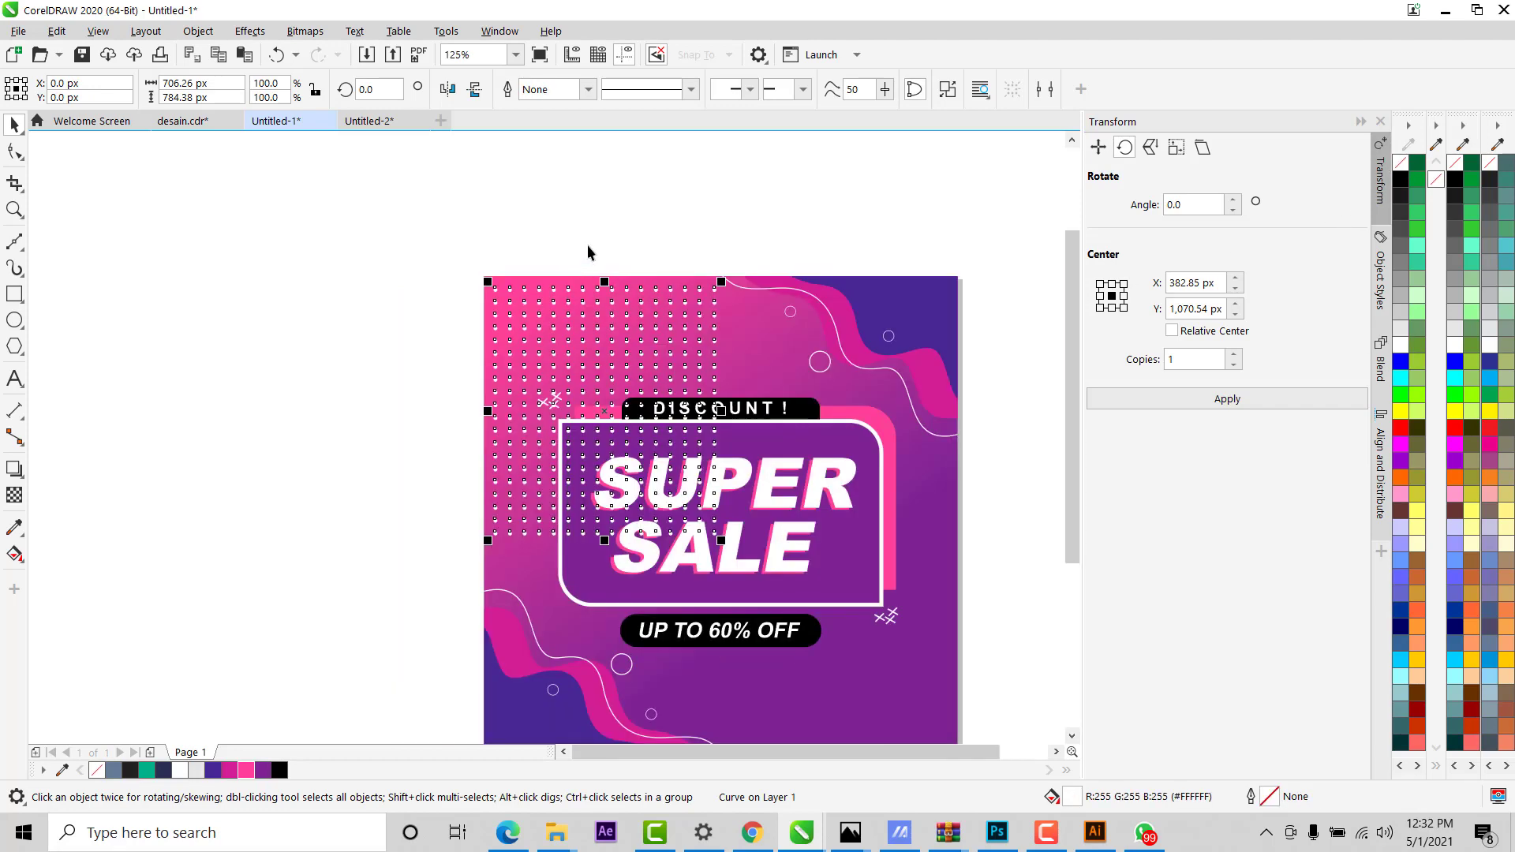
click(586, 244)
click(623, 376)
scroll(619, 379, up, 2)
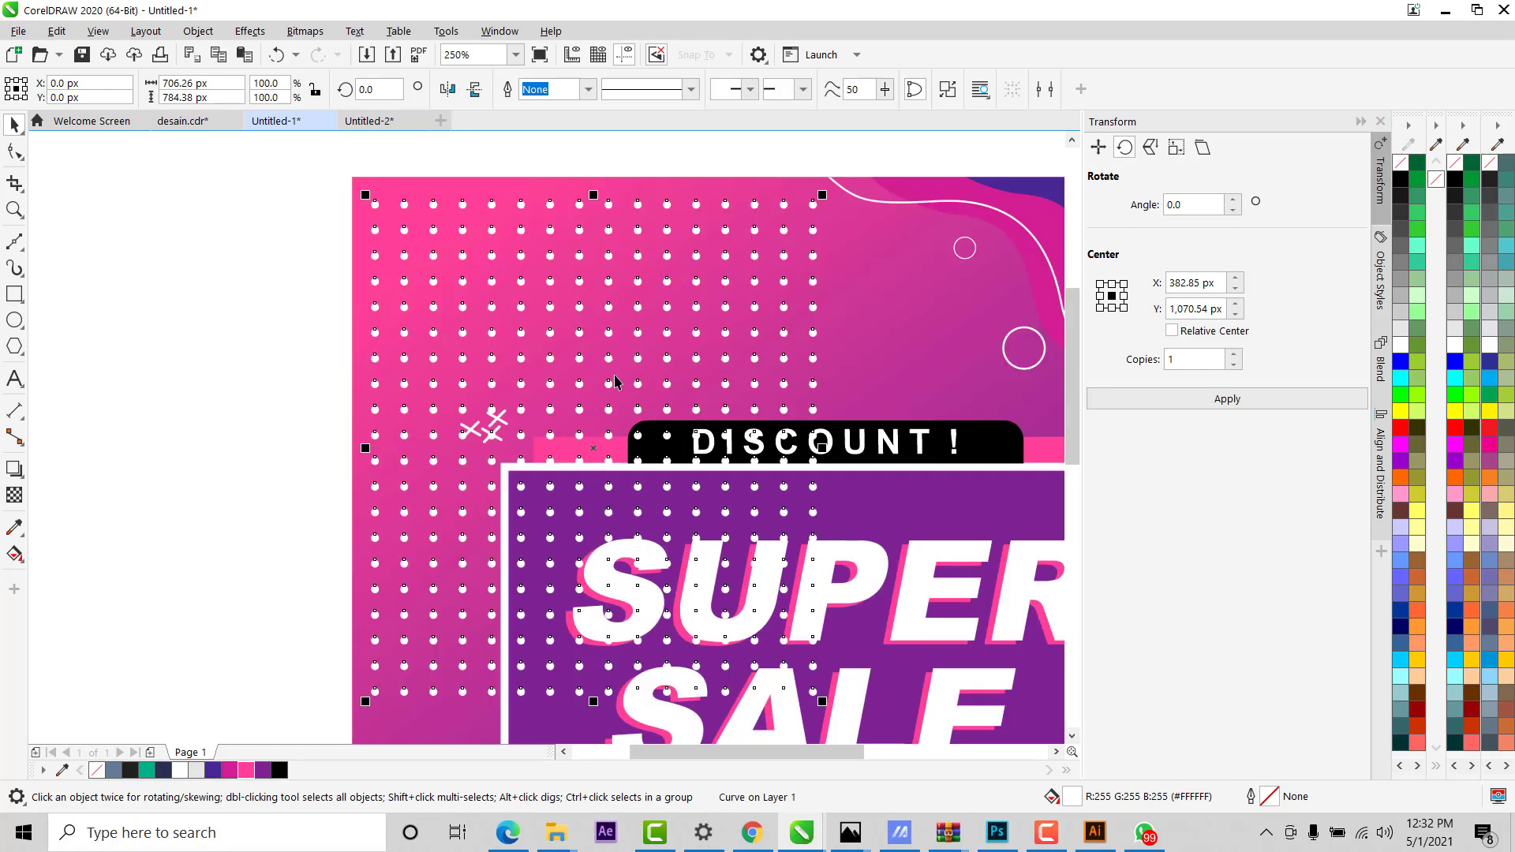
drag(609, 336, 619, 348)
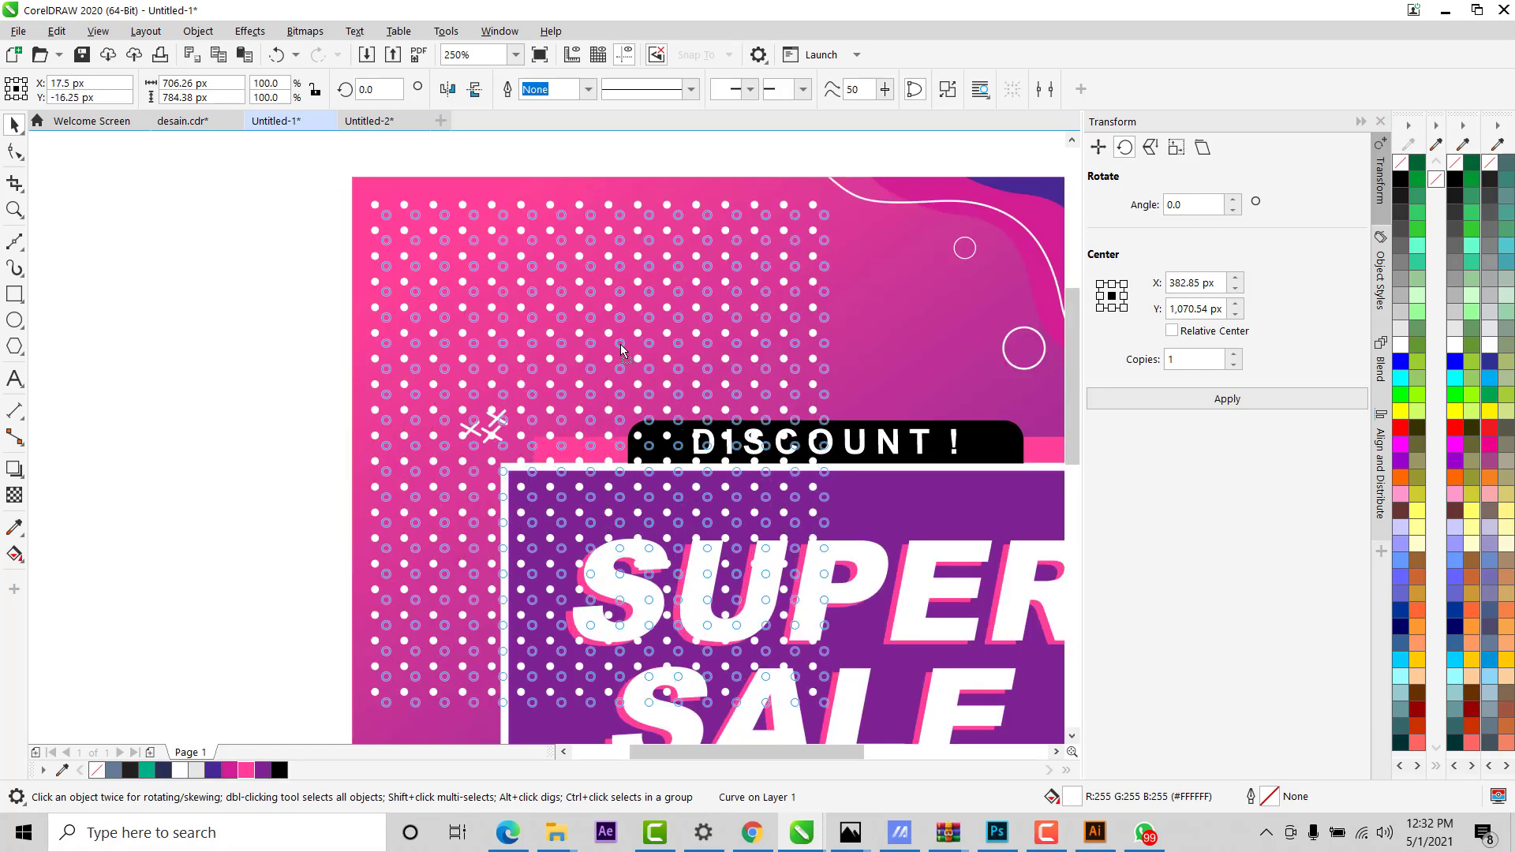
scroll(620, 348, down, 2)
scroll(674, 437, up, 2)
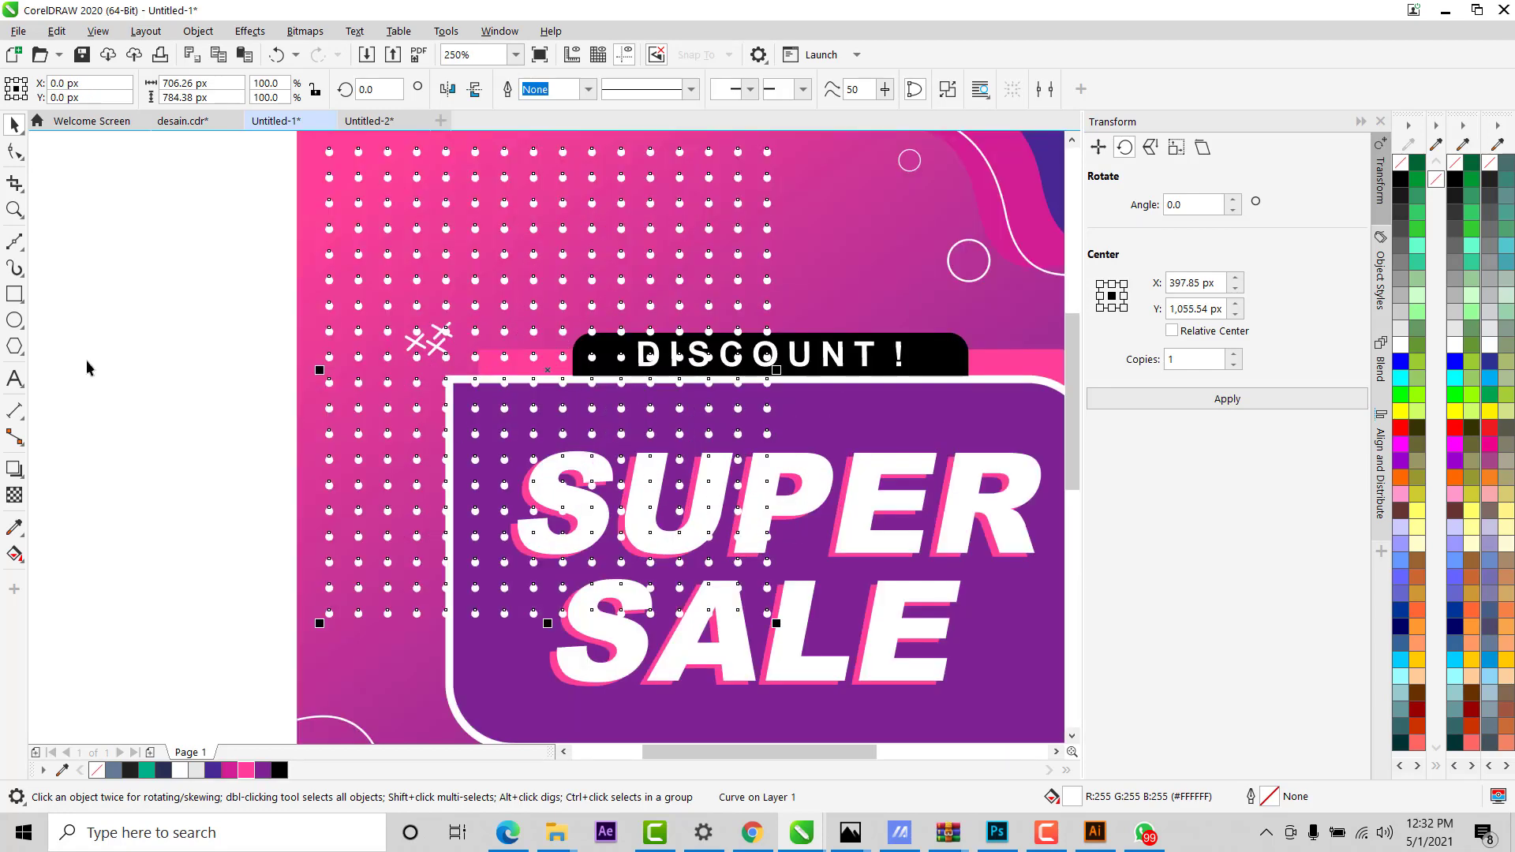
Apply a linear transparency fade to the top-left dot grid.
click(15, 496)
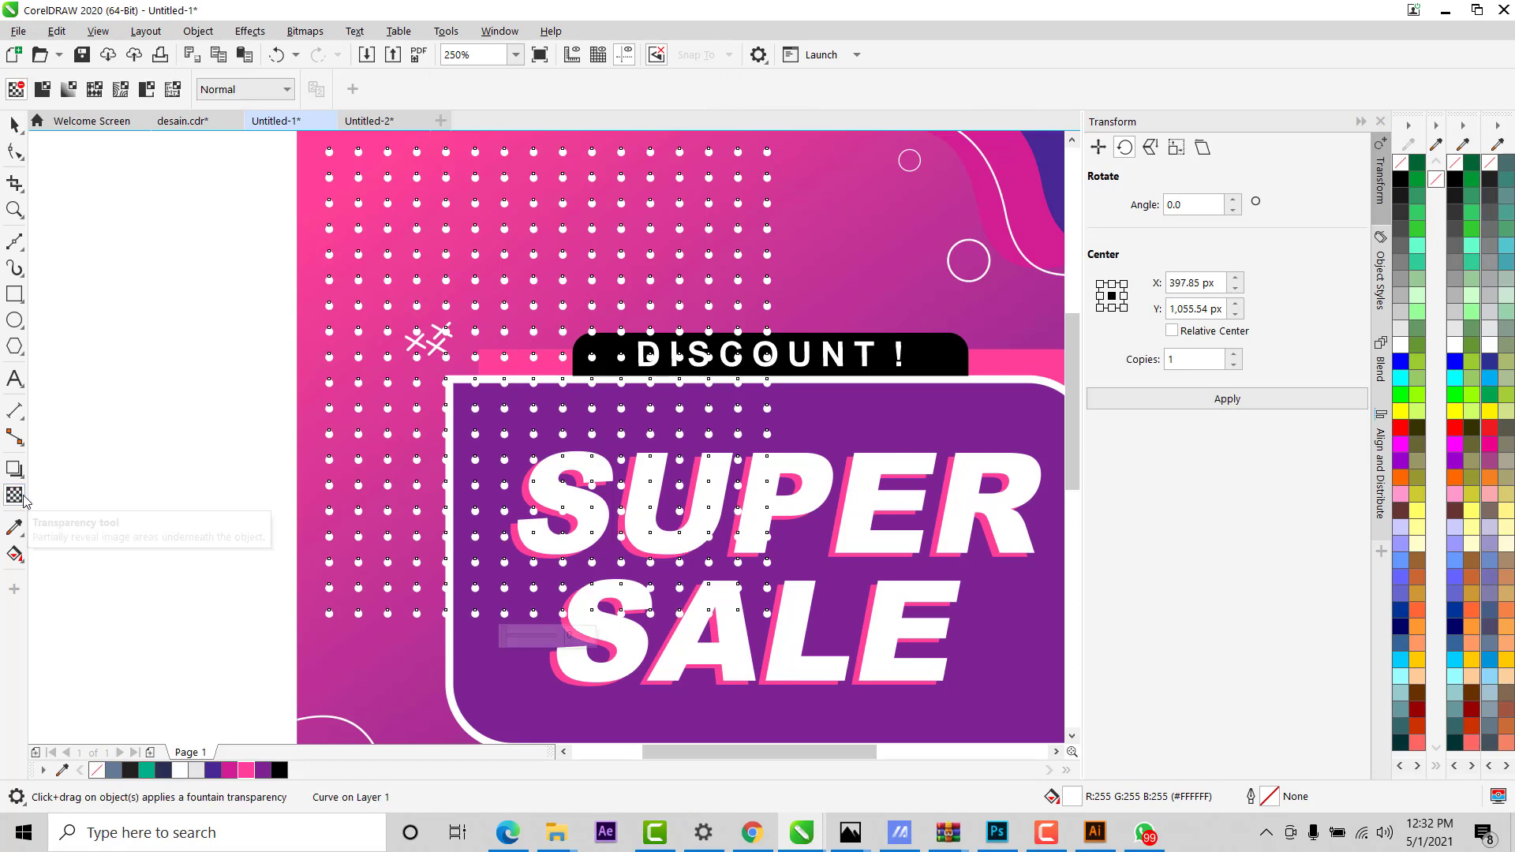
scroll(736, 572, down, 2)
mouse_move(736, 572)
mouse_down()
mouse_move(631, 382)
mouse_move(817, 636)
mouse_up()
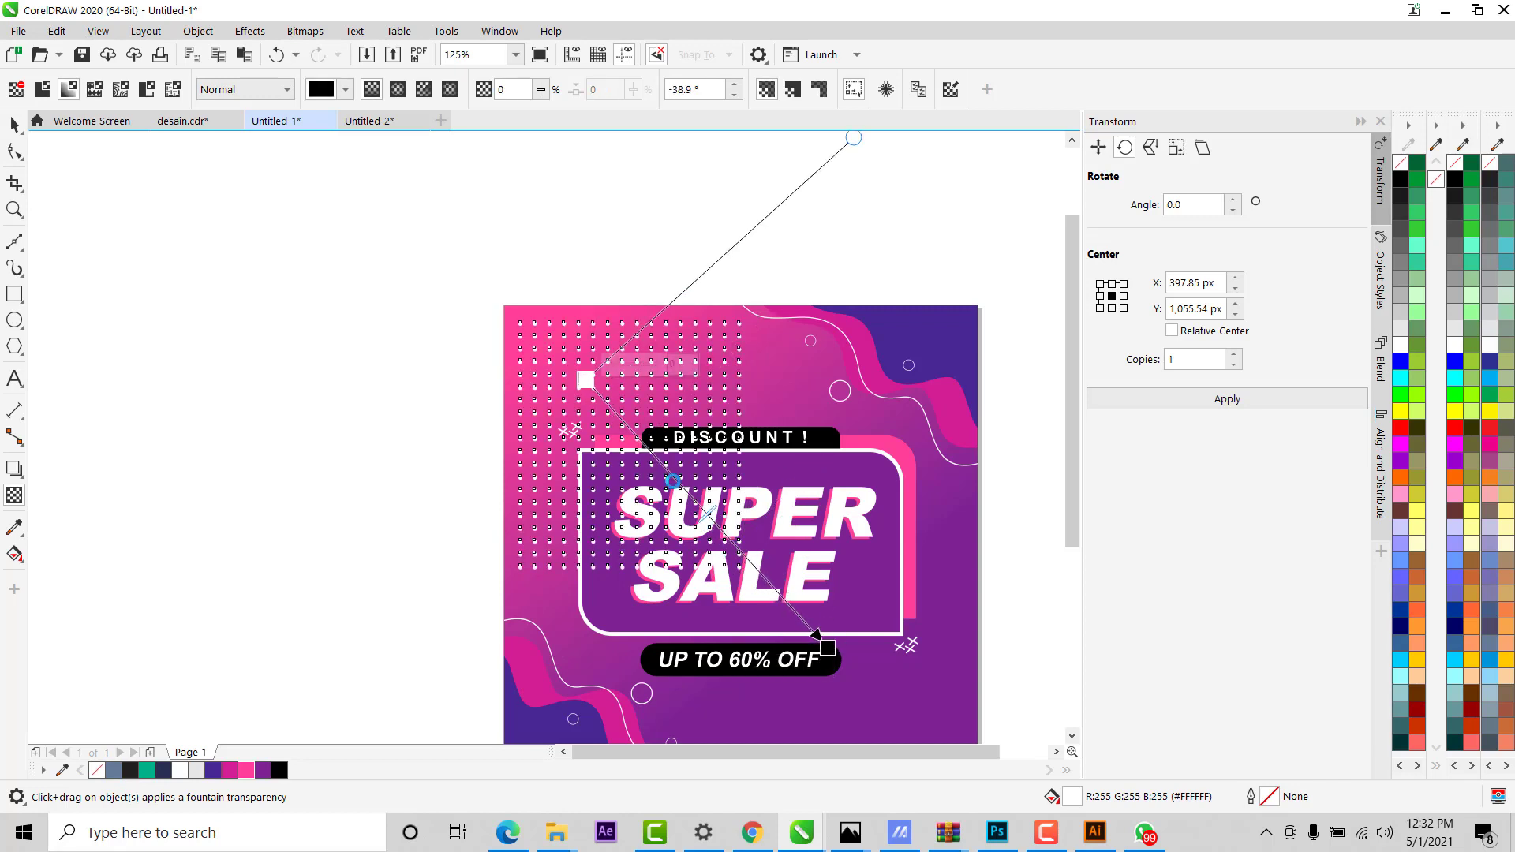
mouse_move(827, 640)
mouse_down()
mouse_move(696, 546)
mouse_move(644, 458)
mouse_up()
key(ctrl+z)
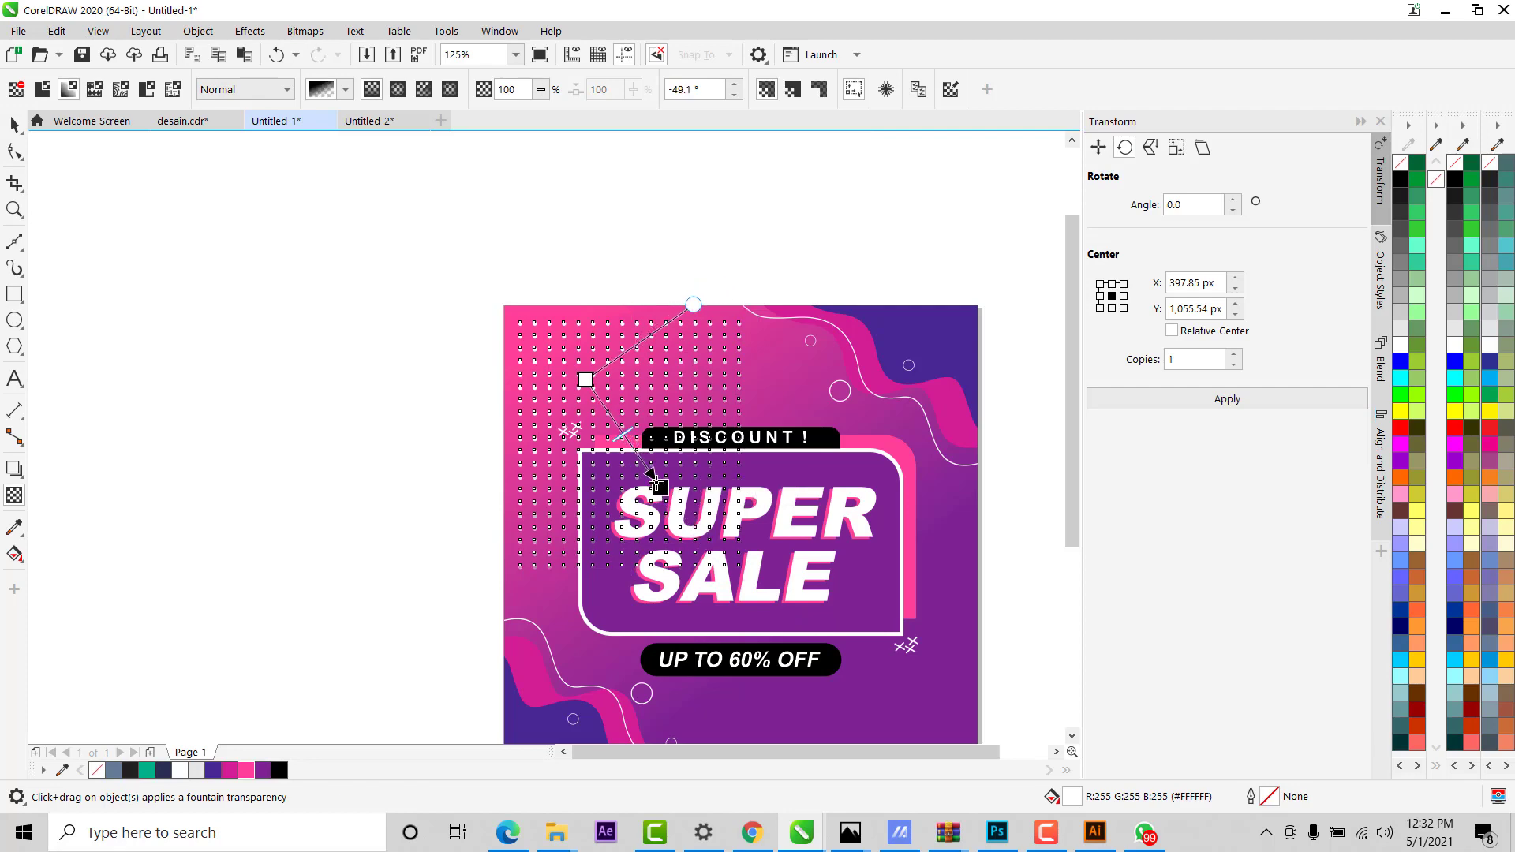
scroll(655, 430, up, 2)
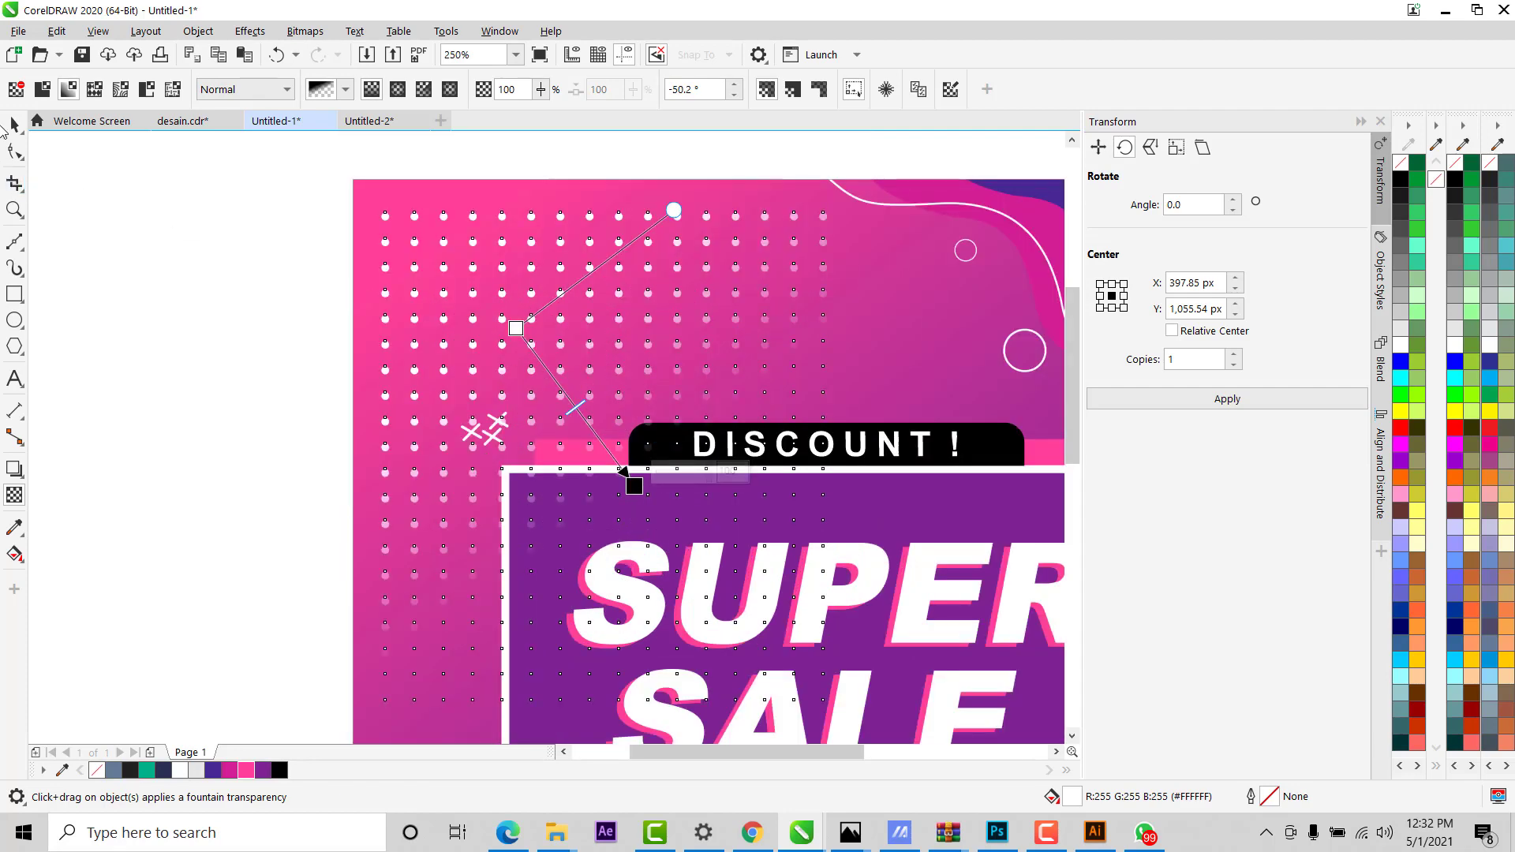
Return to the Pick tool, check the banner group, and clear the selection.
click(15, 124)
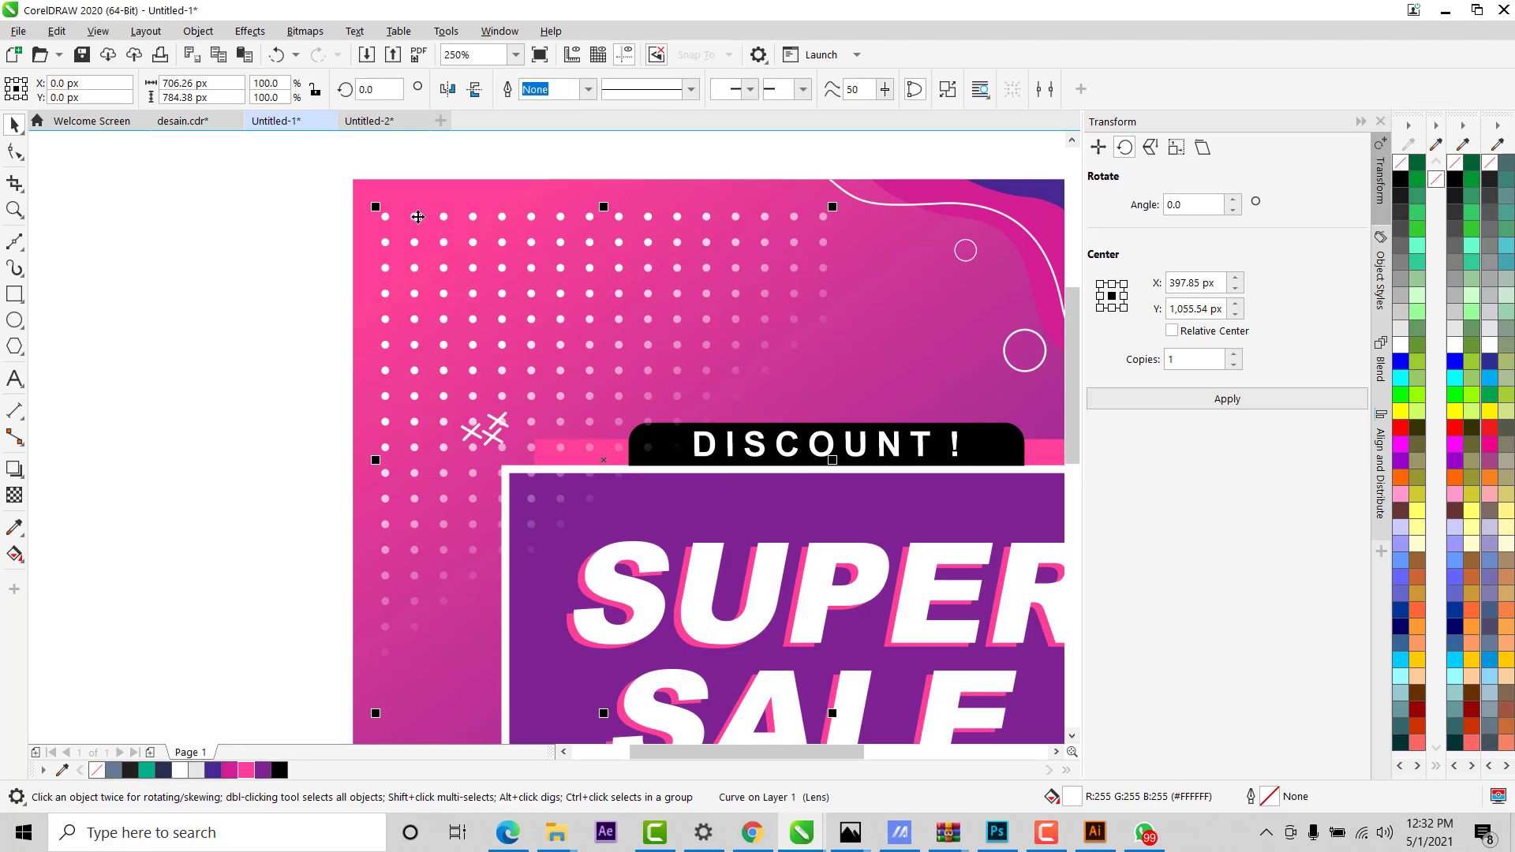
scroll(440, 234, down, 2)
scroll(751, 373, up, 2)
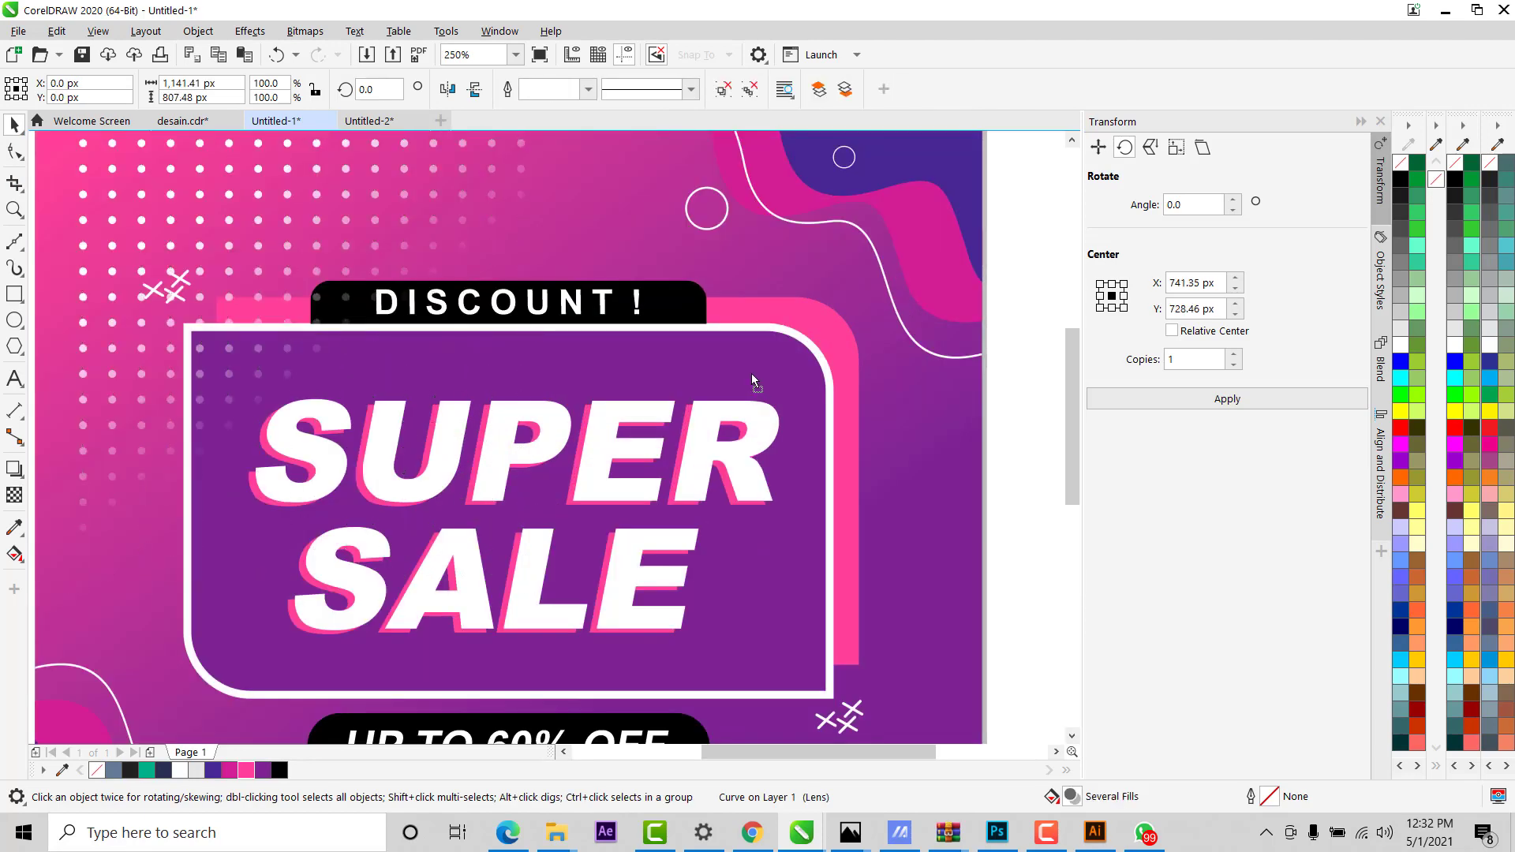
click(751, 372)
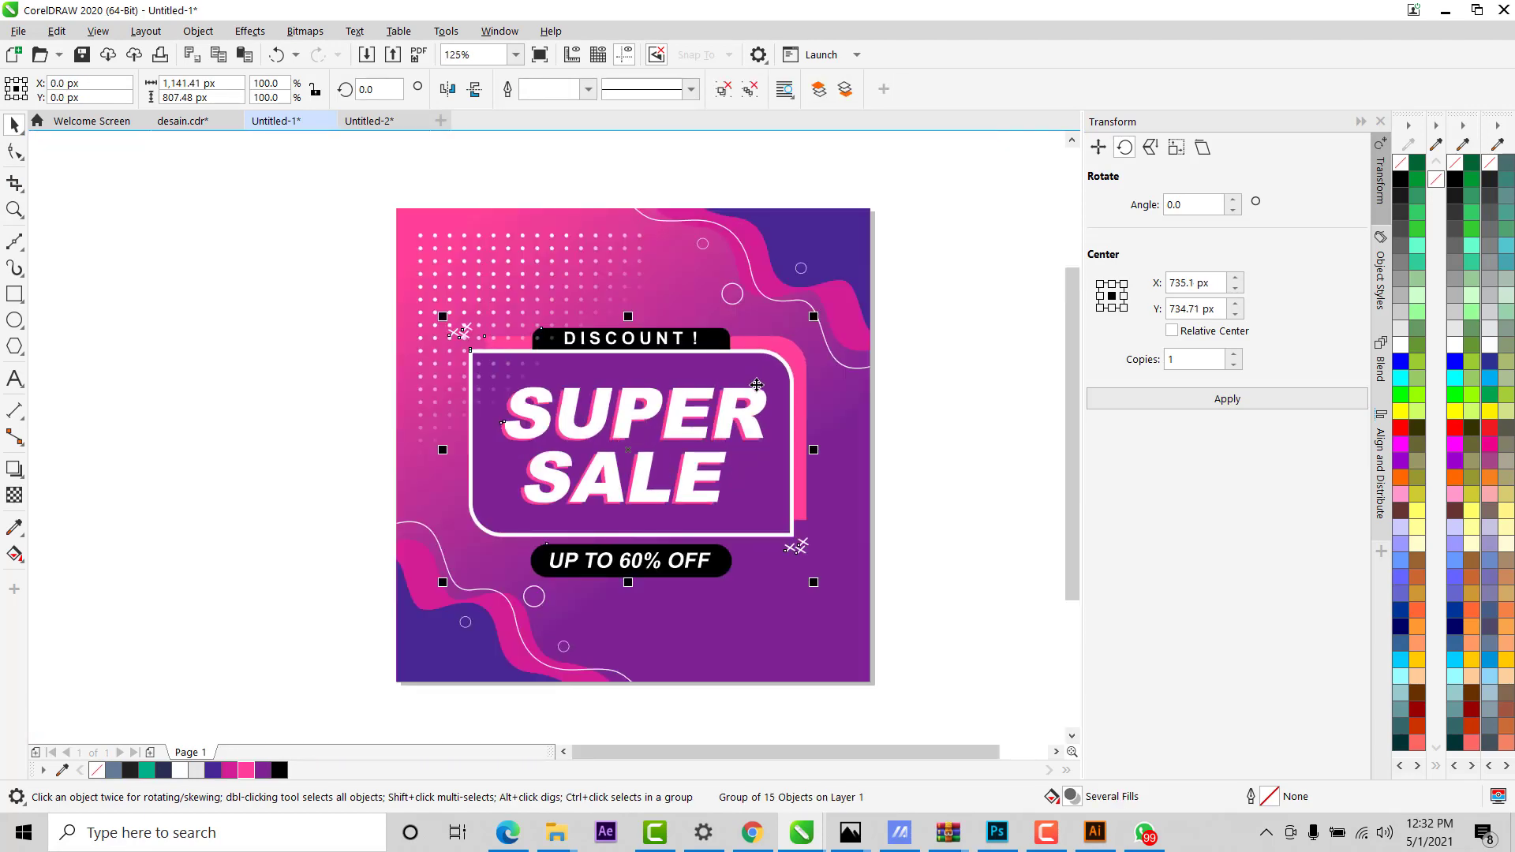
scroll(753, 369, up, 2)
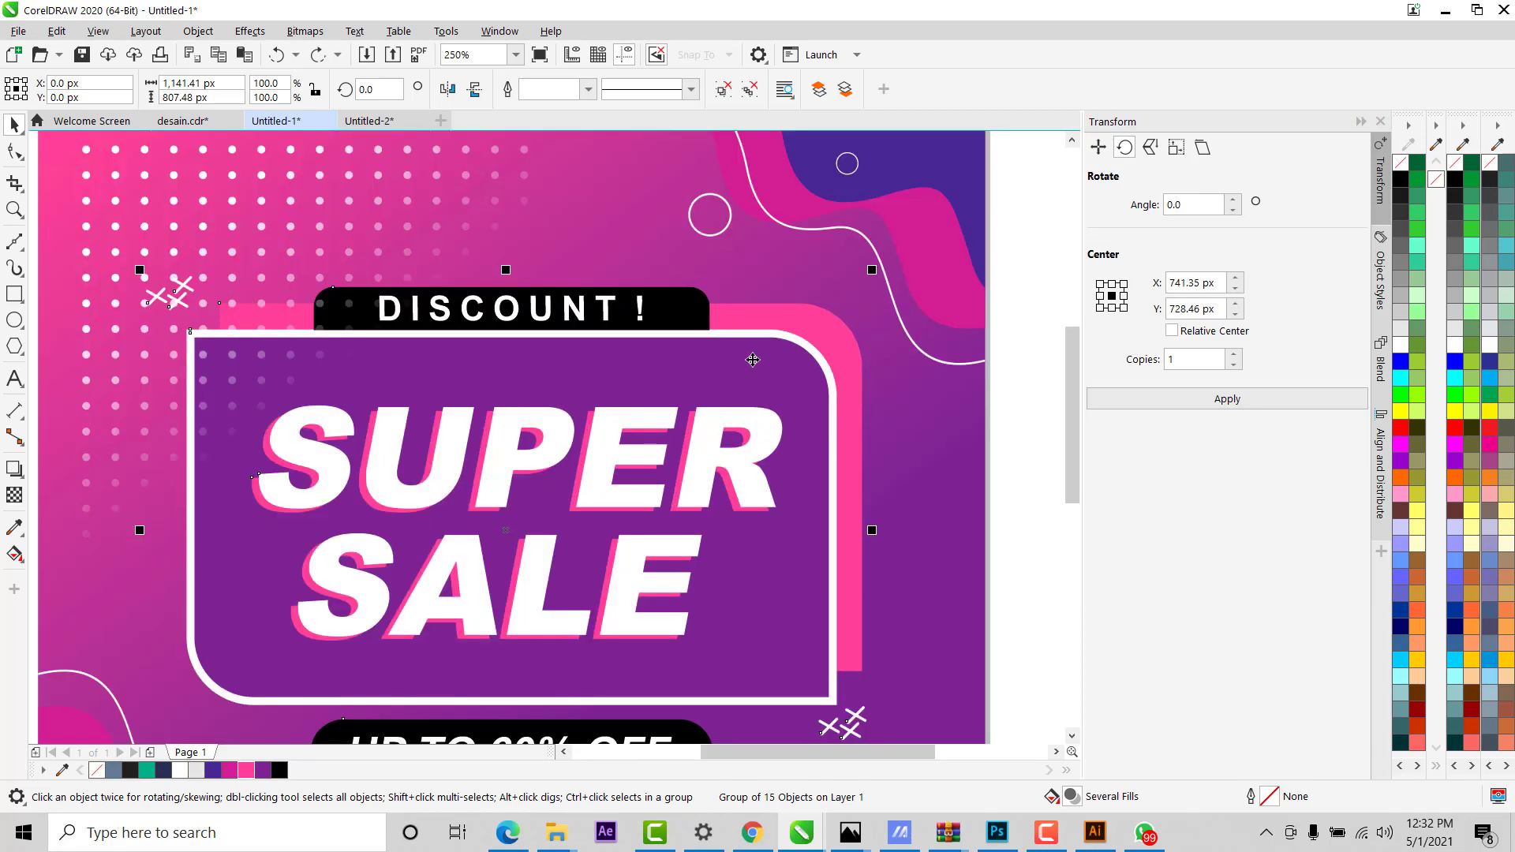
scroll(773, 395, down, 2)
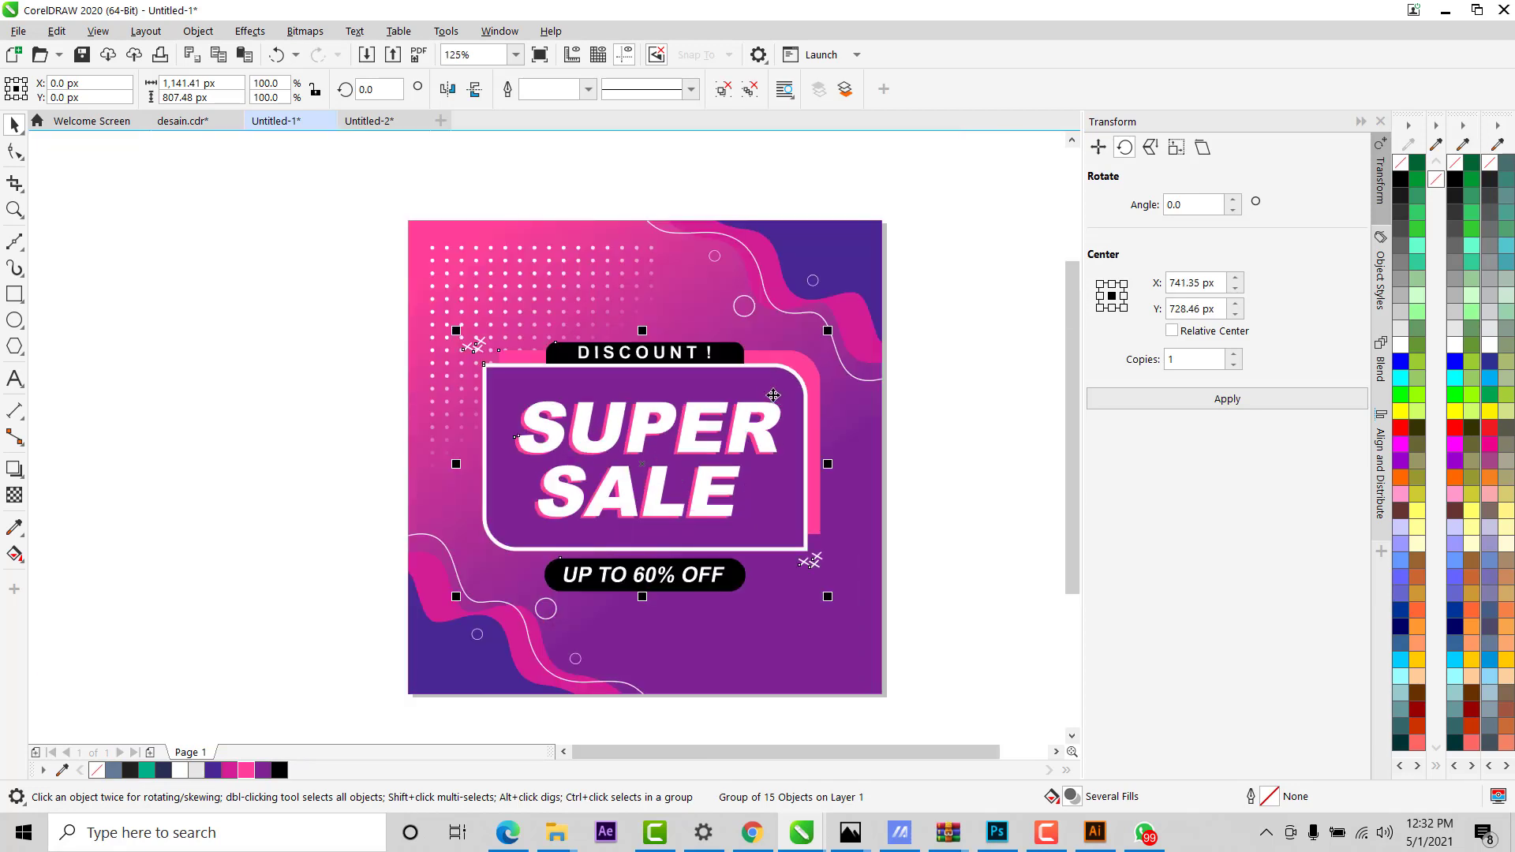
click(542, 261)
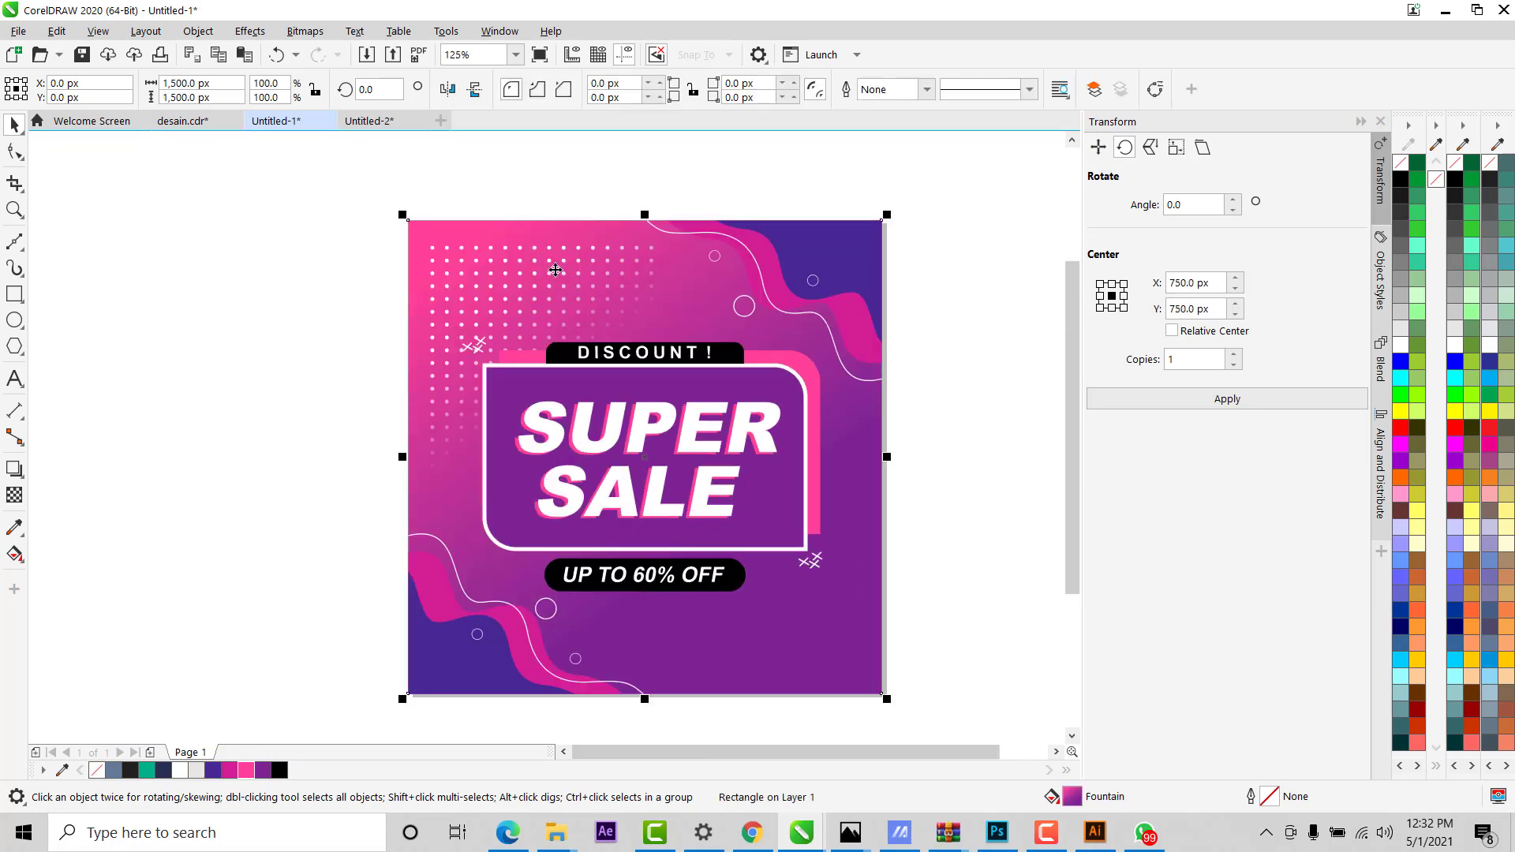
click(320, 221)
Scale the faded dot grid down to 74.2%.
click(430, 254)
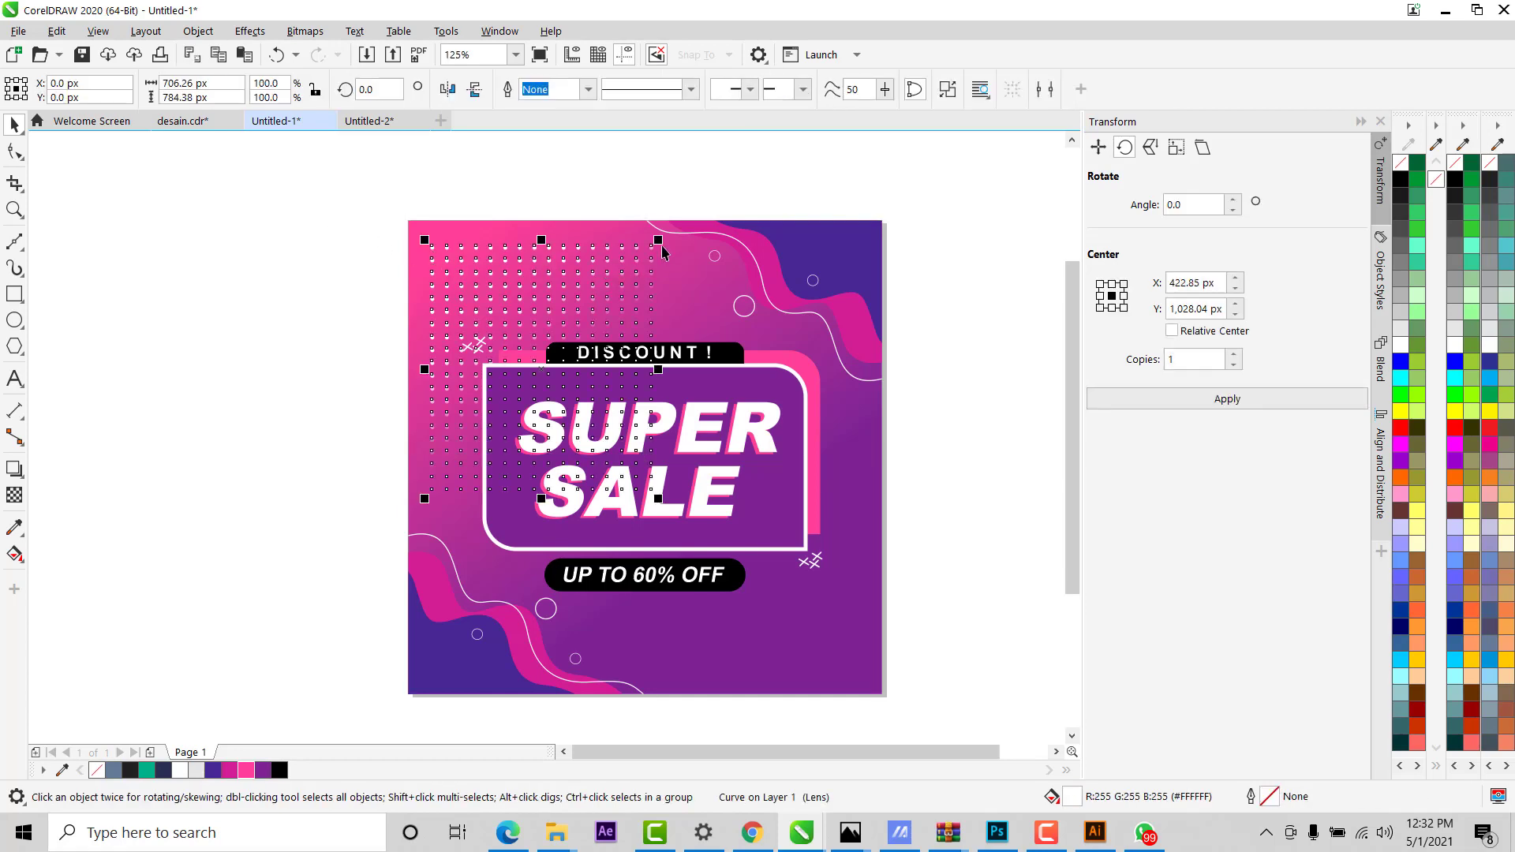
mouse_move(660, 241)
mouse_down()
mouse_move(599, 307)
mouse_move(534, 292)
mouse_move(521, 269)
mouse_up()
scroll(943, 403, down, 2)
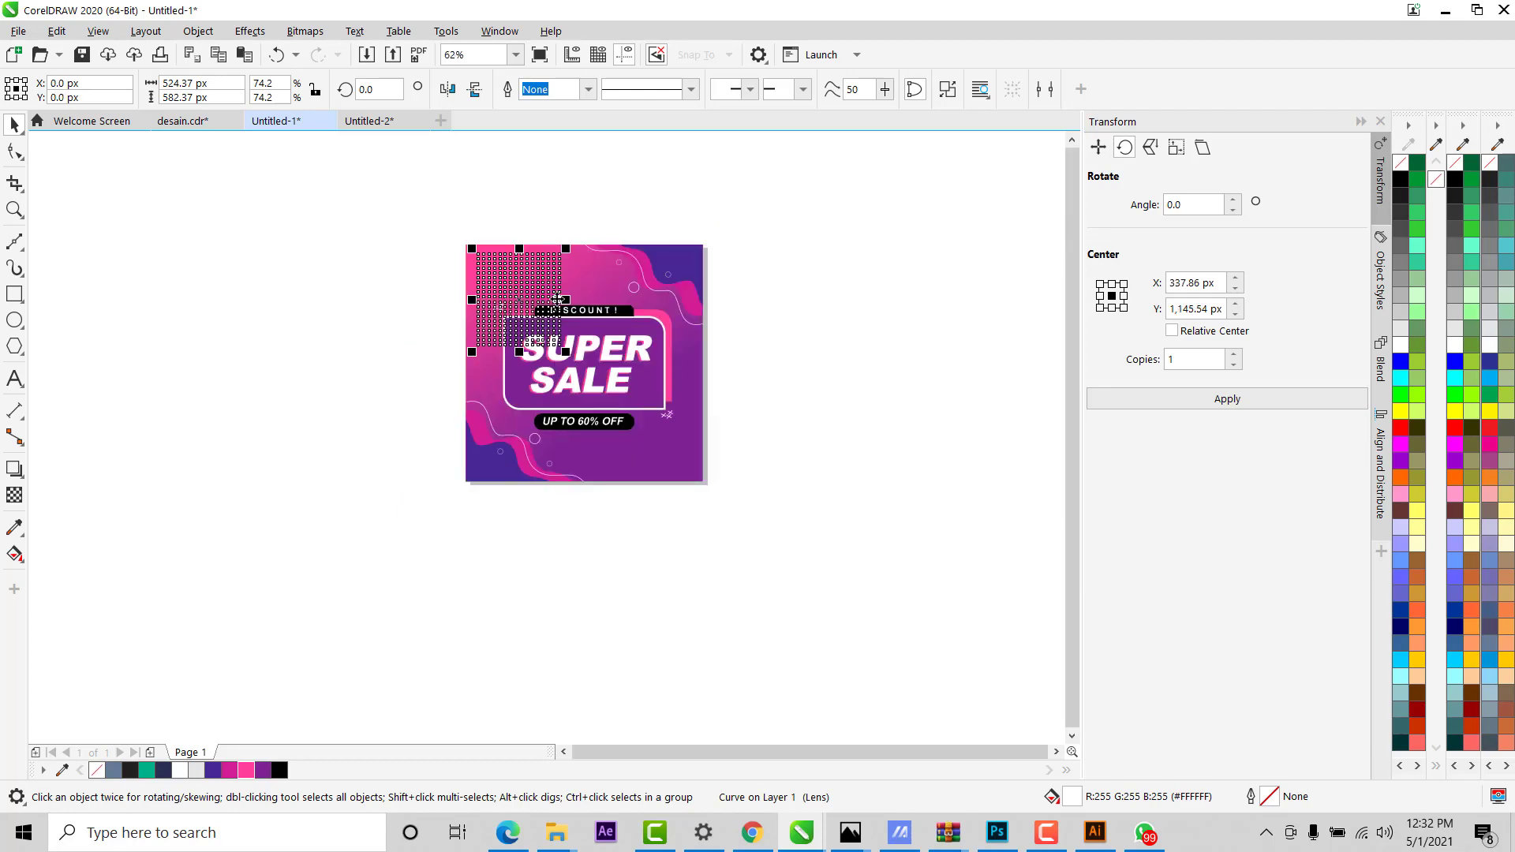
scroll(944, 403, up, 2)
click(943, 403)
click(513, 240)
Move a copy of the dot grid to the bottom-right corner and mirror it horizontally.
scroll(501, 244, down, 2)
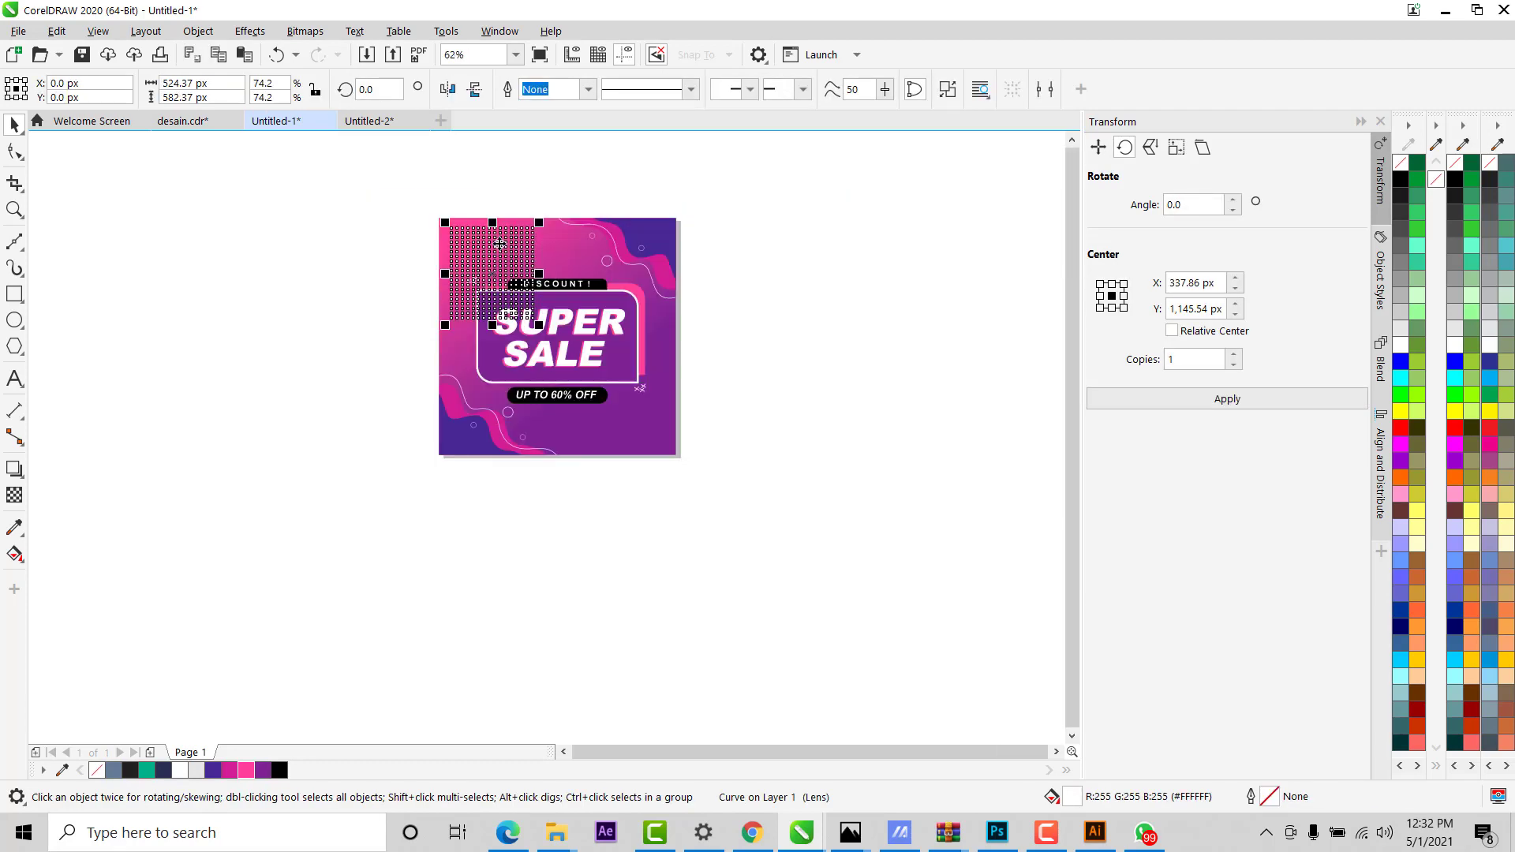
drag(500, 243, 634, 365)
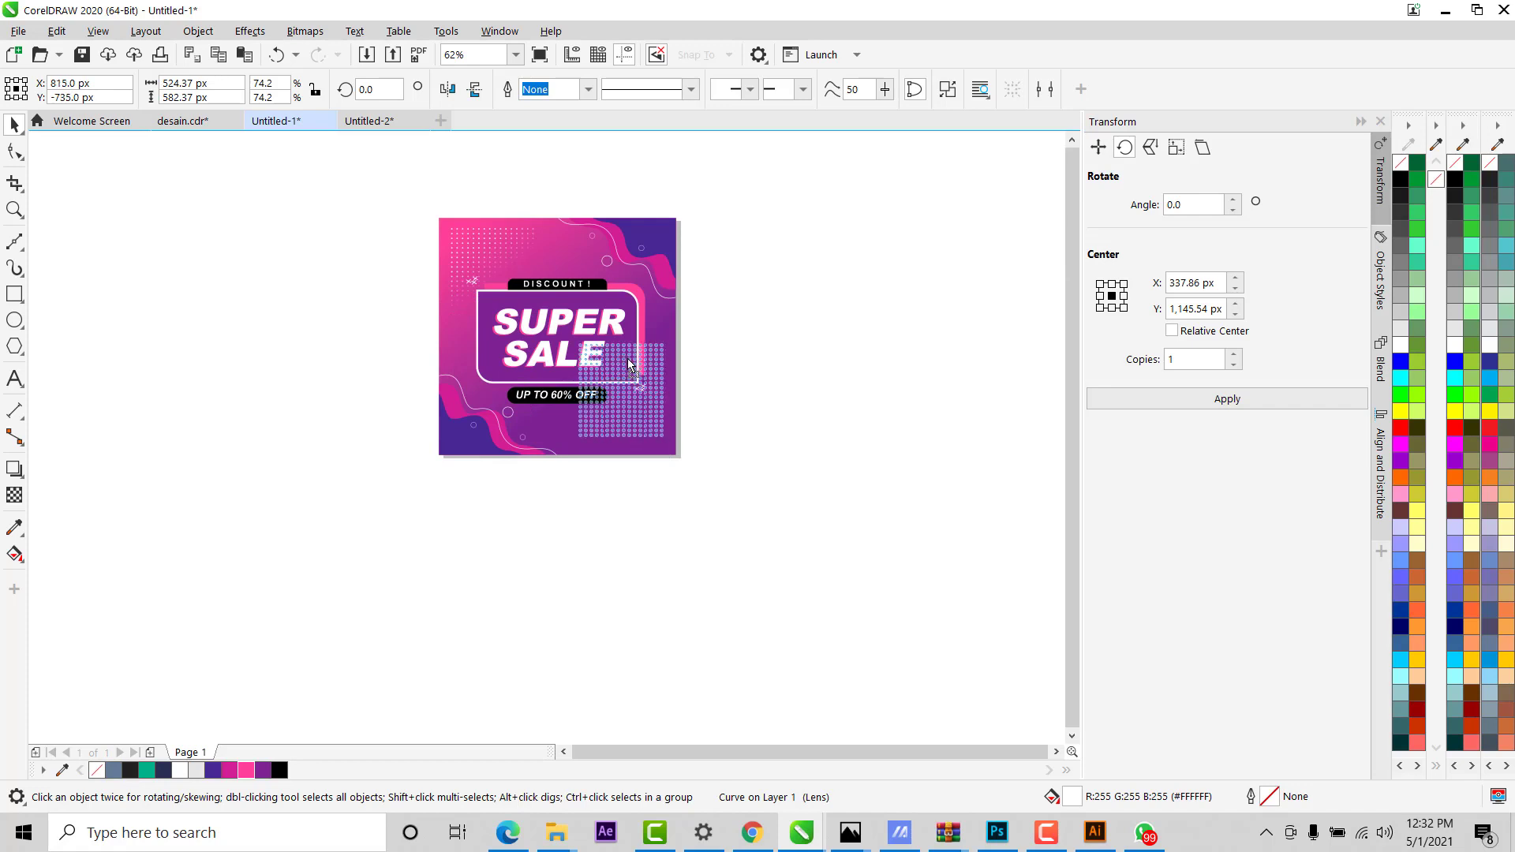
scroll(657, 350, up, 2)
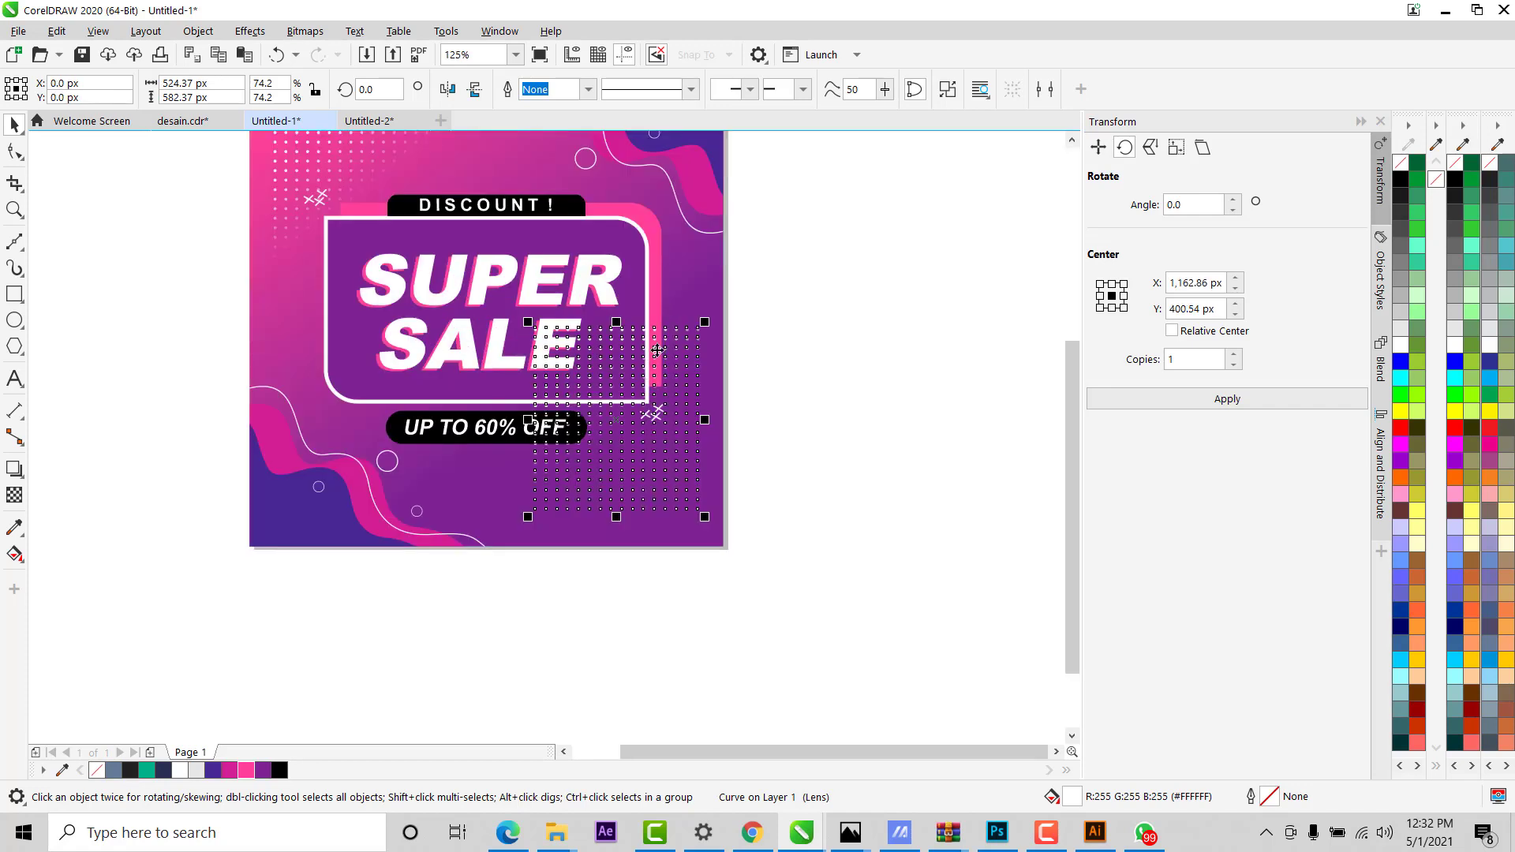
click(448, 91)
scroll(641, 370, up, 2)
scroll(641, 369, down, 2)
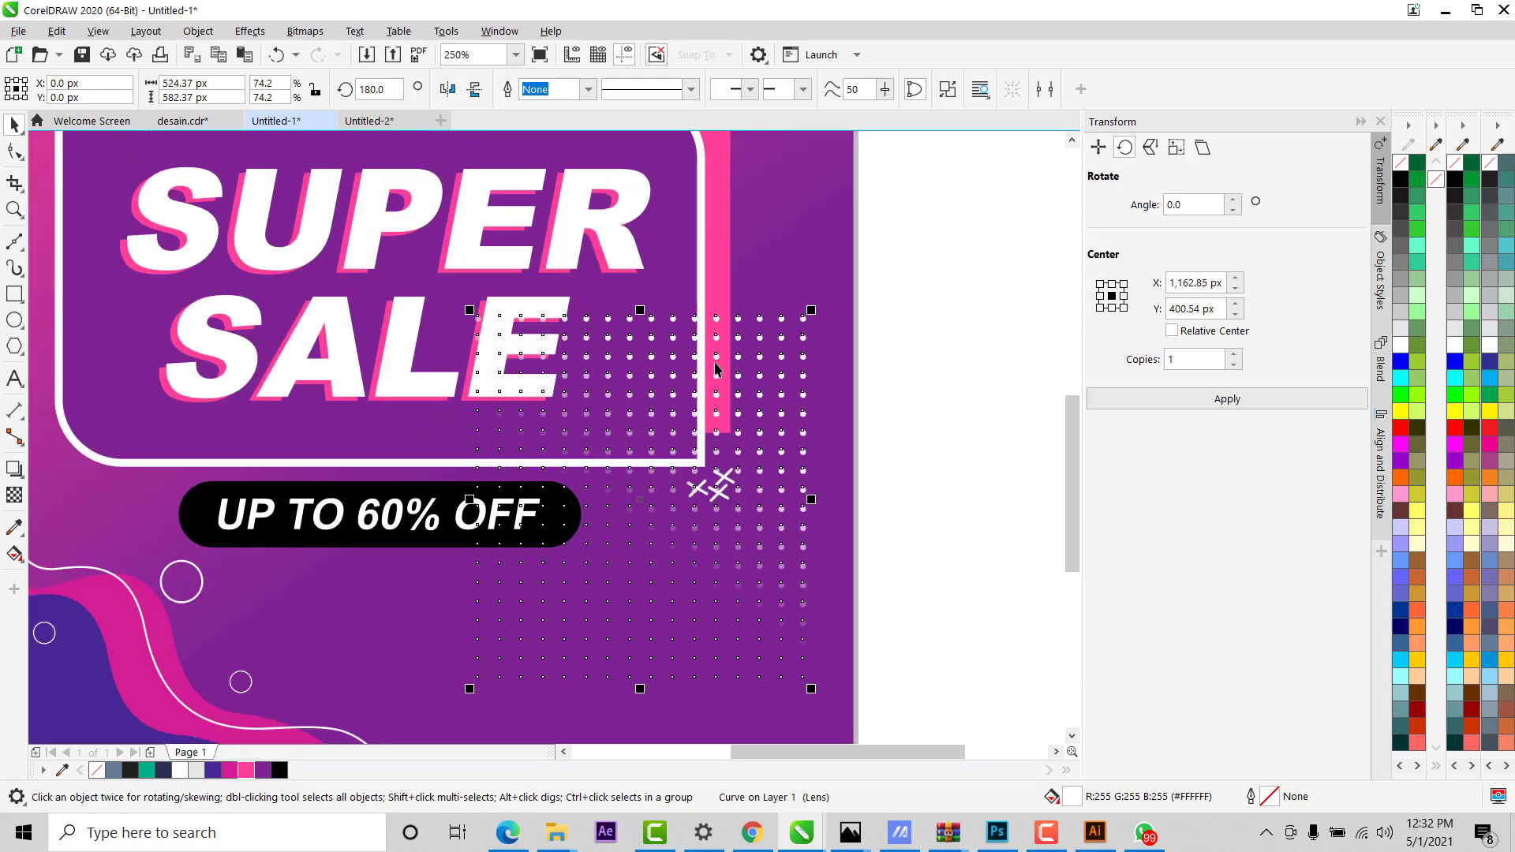
Undo a stray background move and nudge the bottom-right grid further into the corner.
click(694, 276)
scroll(683, 338, down, 4)
scroll(631, 281, up, 2)
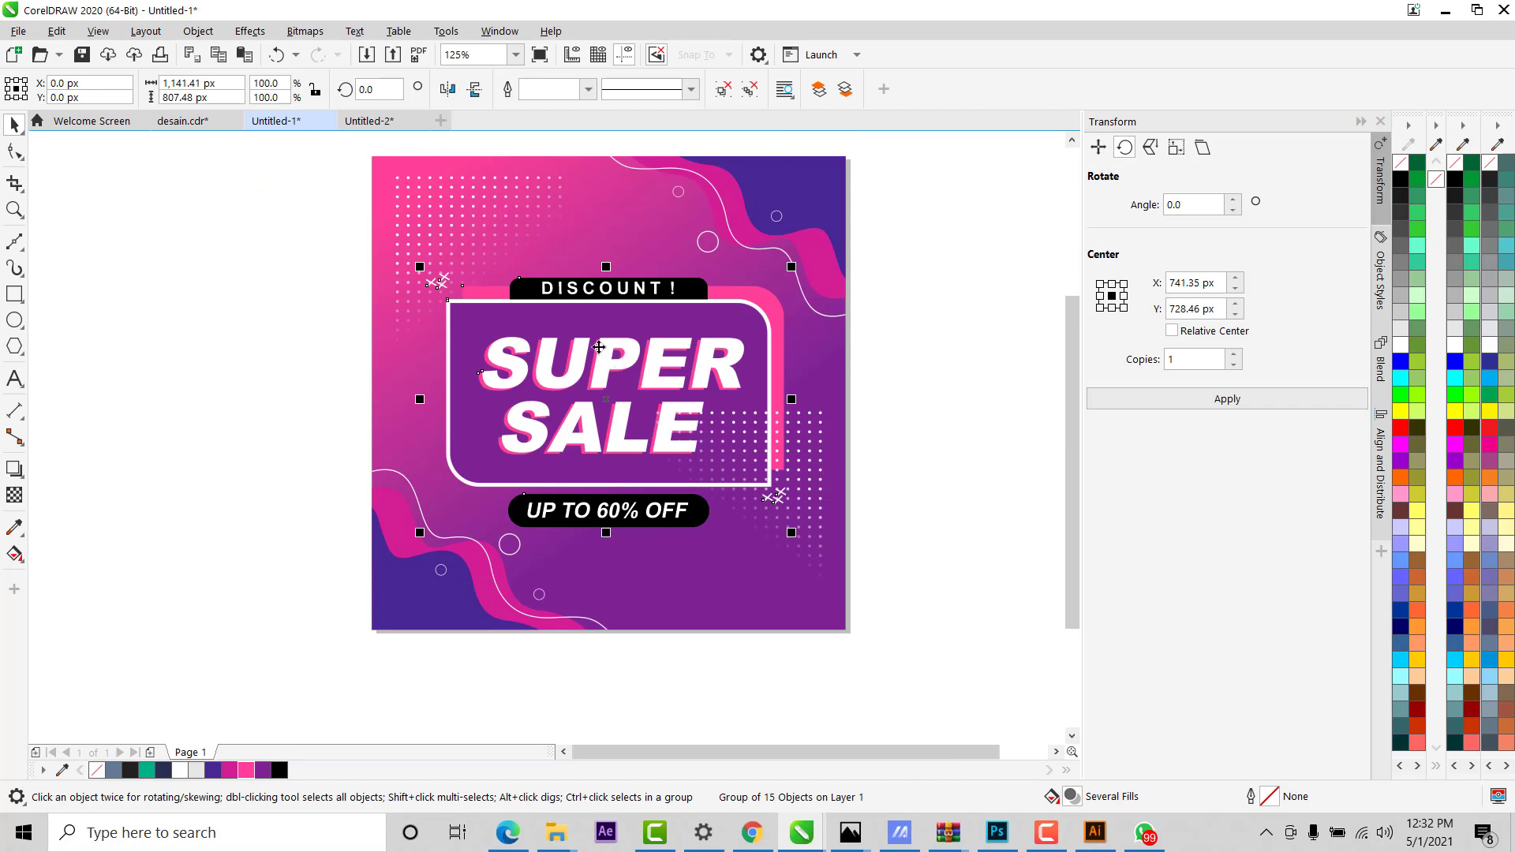
scroll(828, 489, down, 2)
click(774, 466)
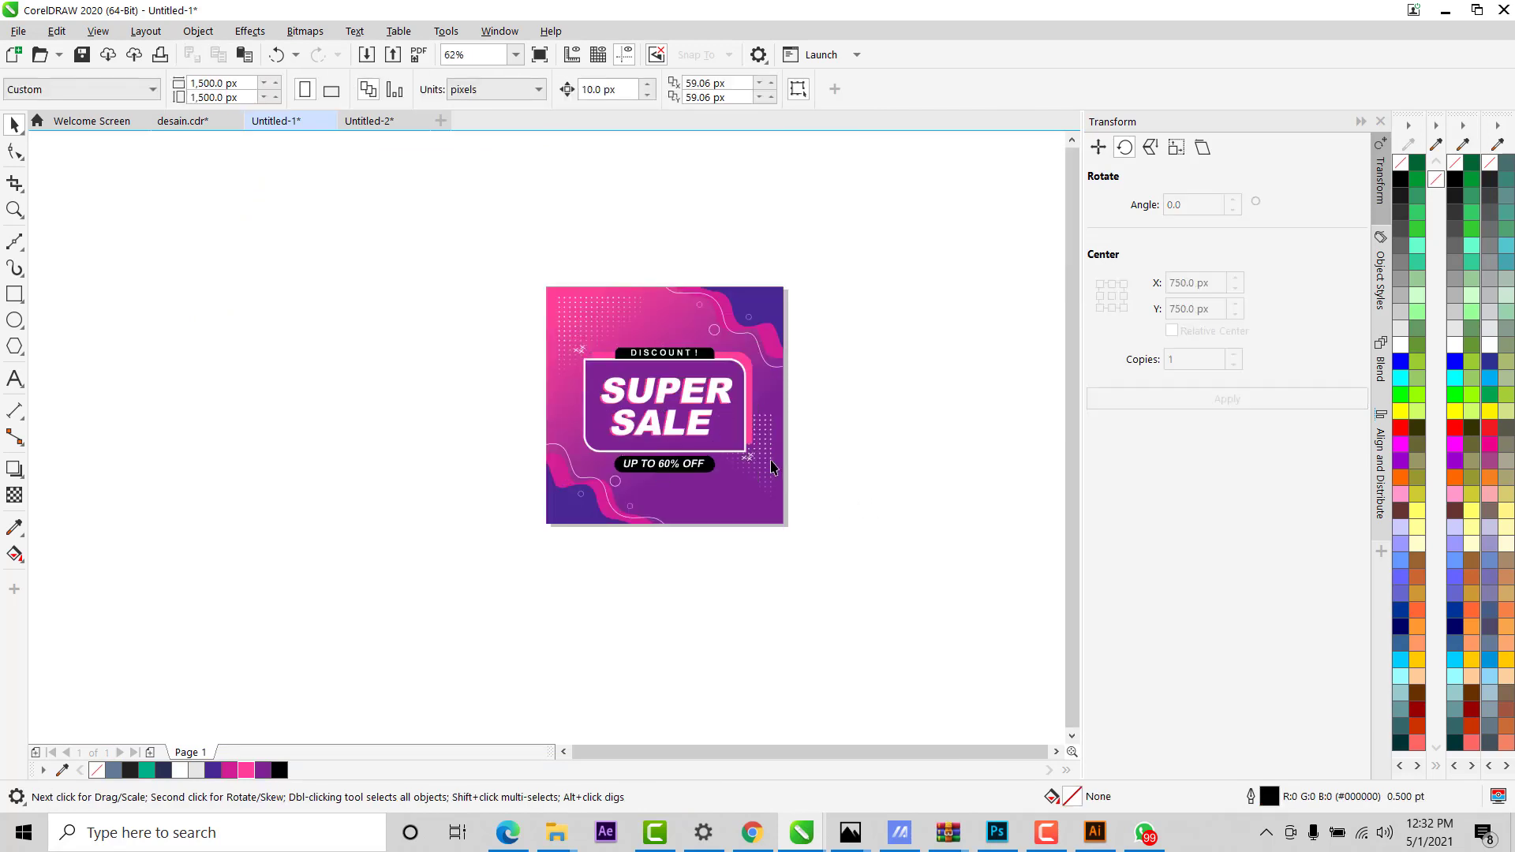
scroll(764, 454, up, 2)
drag(764, 453, 764, 455)
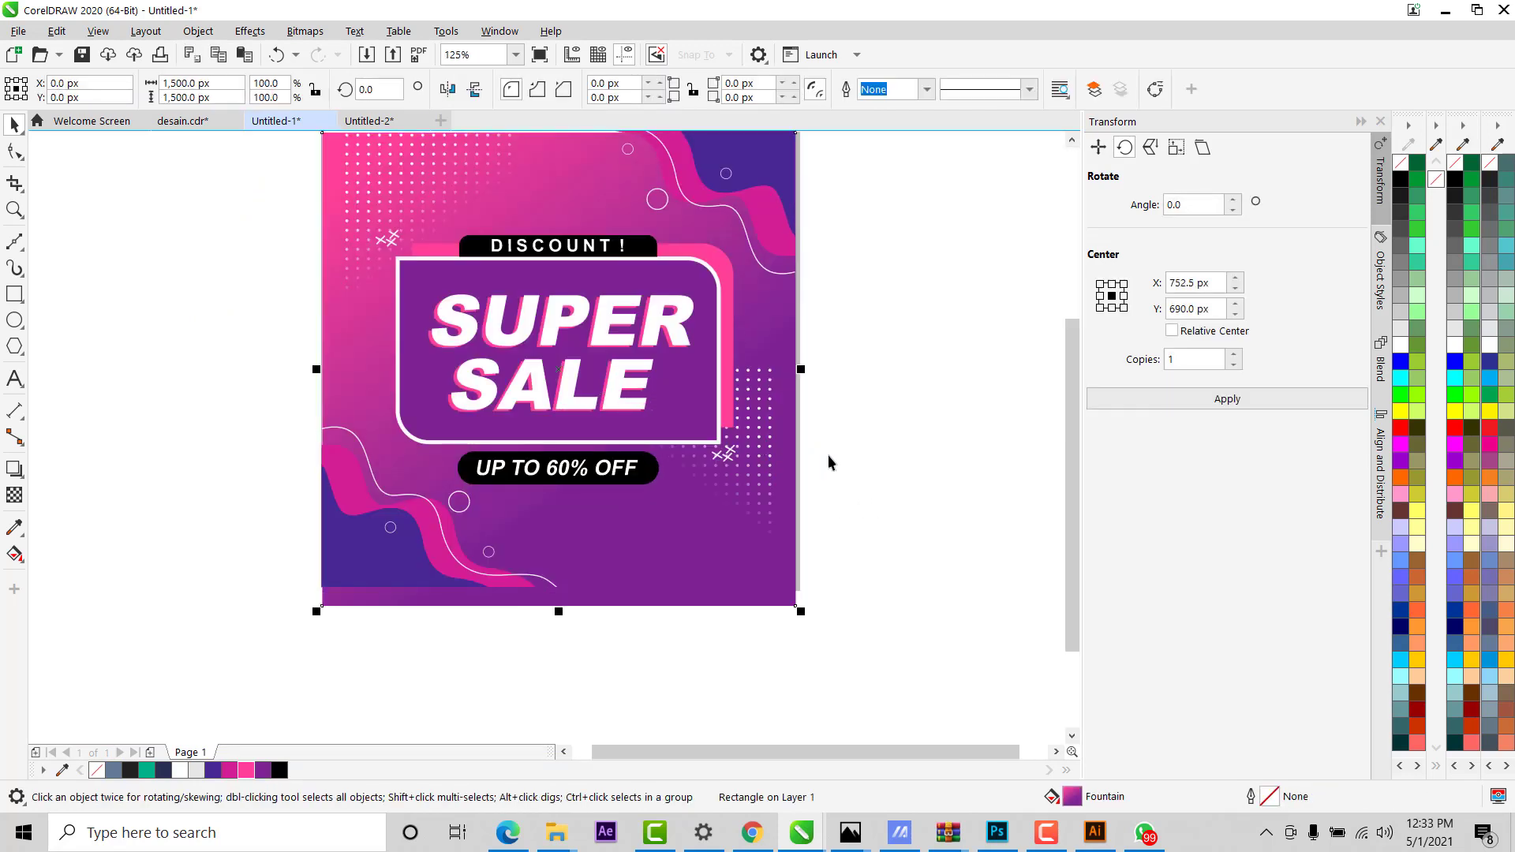
key(ctrl+z)
click(769, 403)
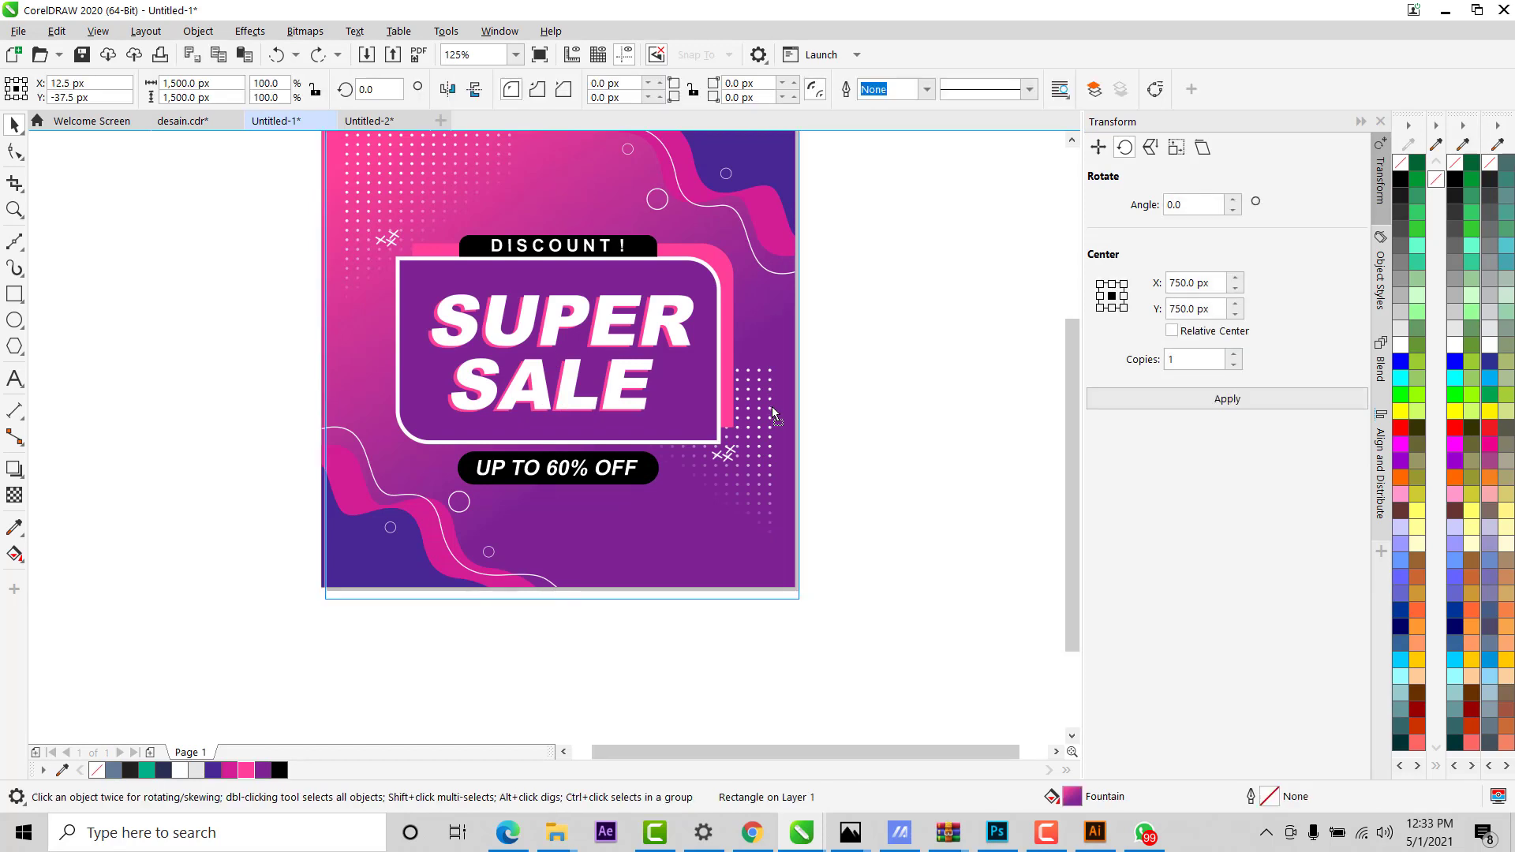
click(772, 473)
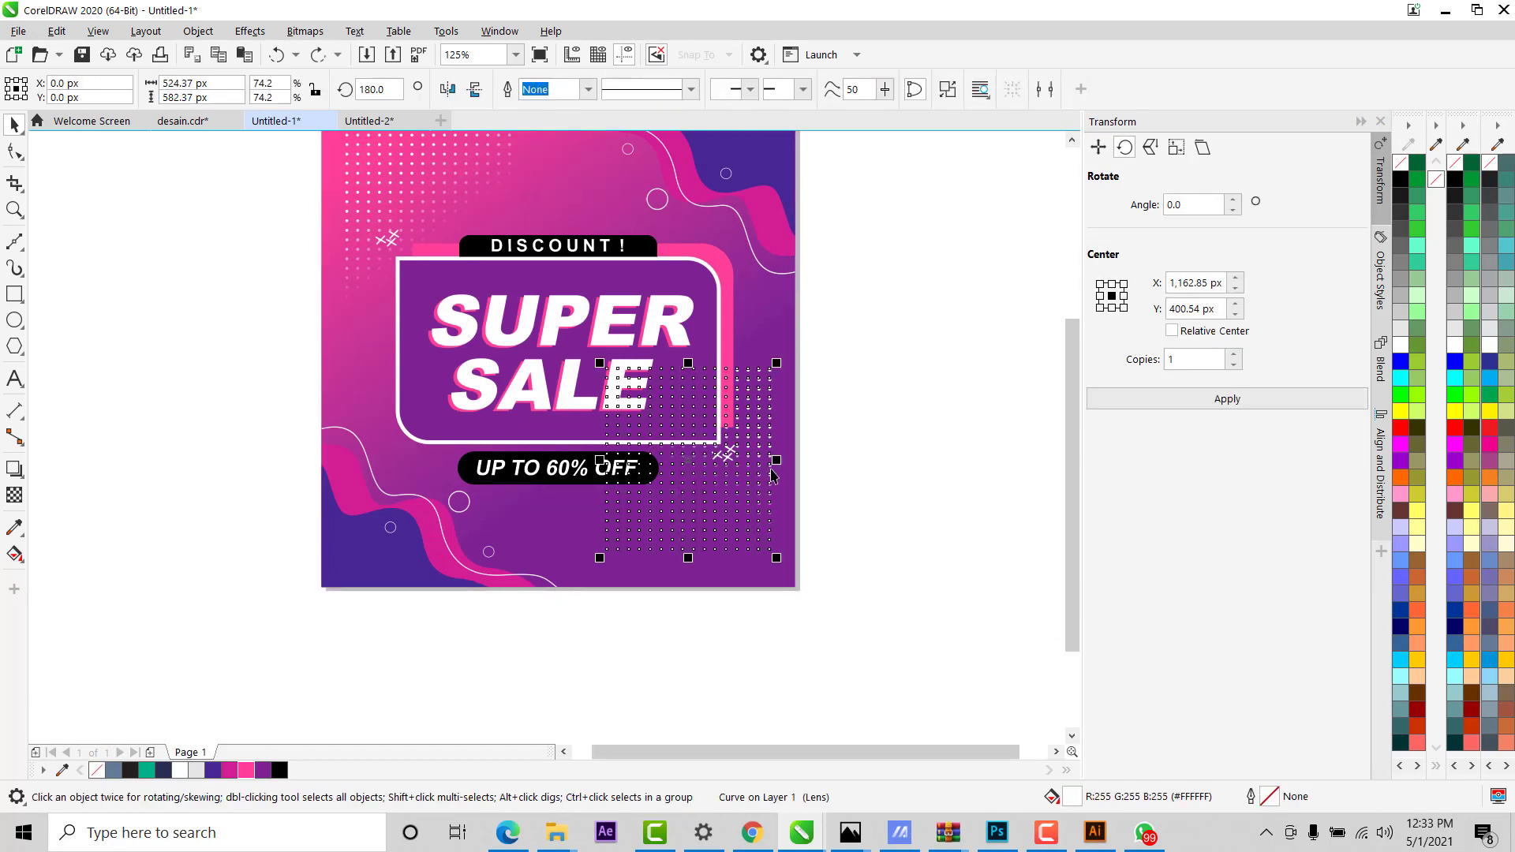
drag(705, 467, 718, 489)
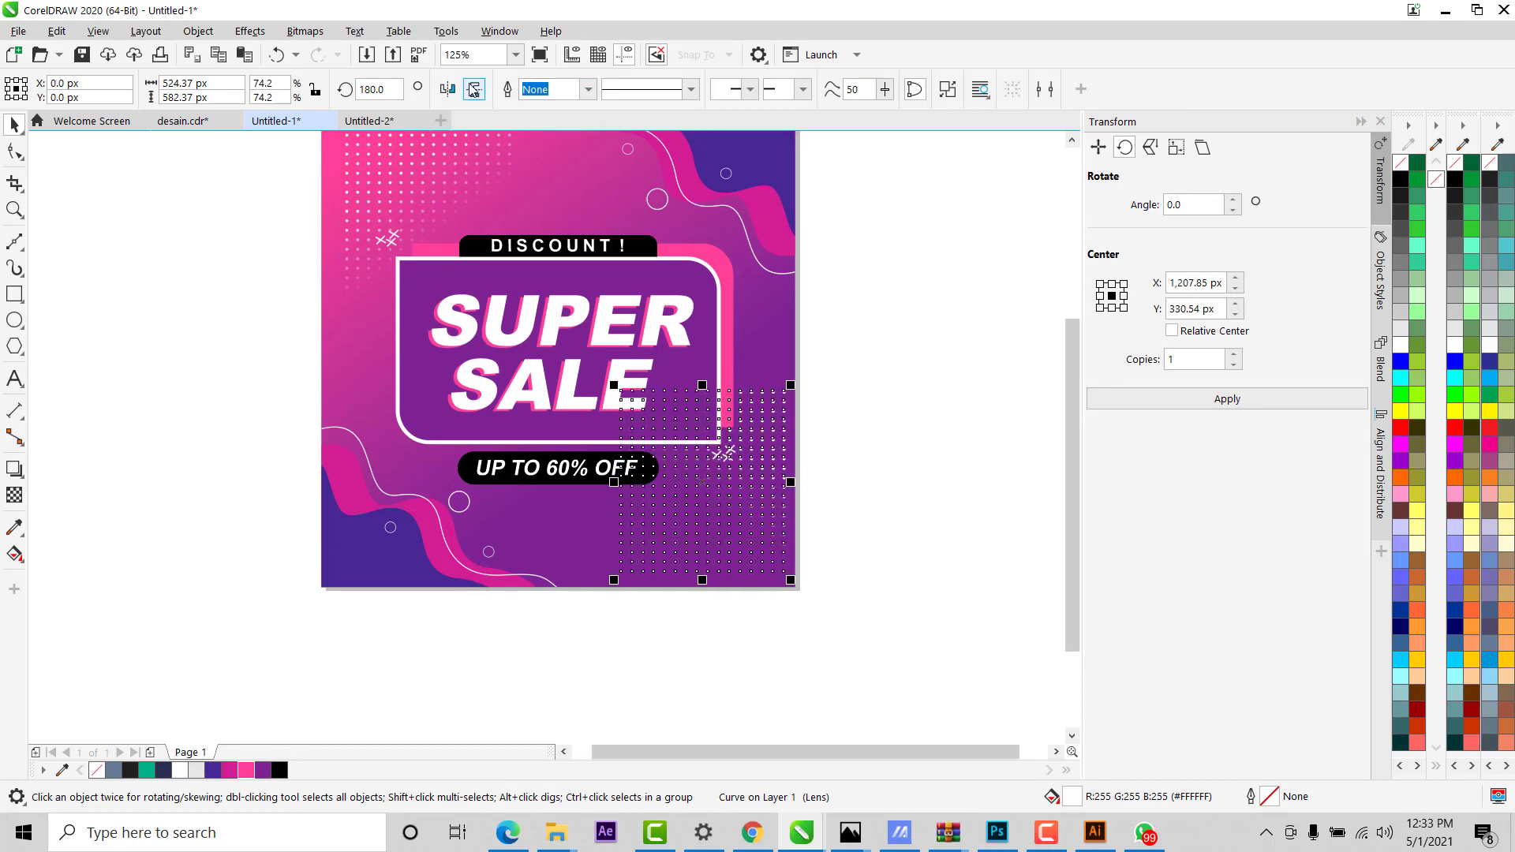
click(1027, 486)
scroll(872, 487, down, 2)
Zoom in to inspect the corner dot grids, then deselect everything.
scroll(816, 456, up, 2)
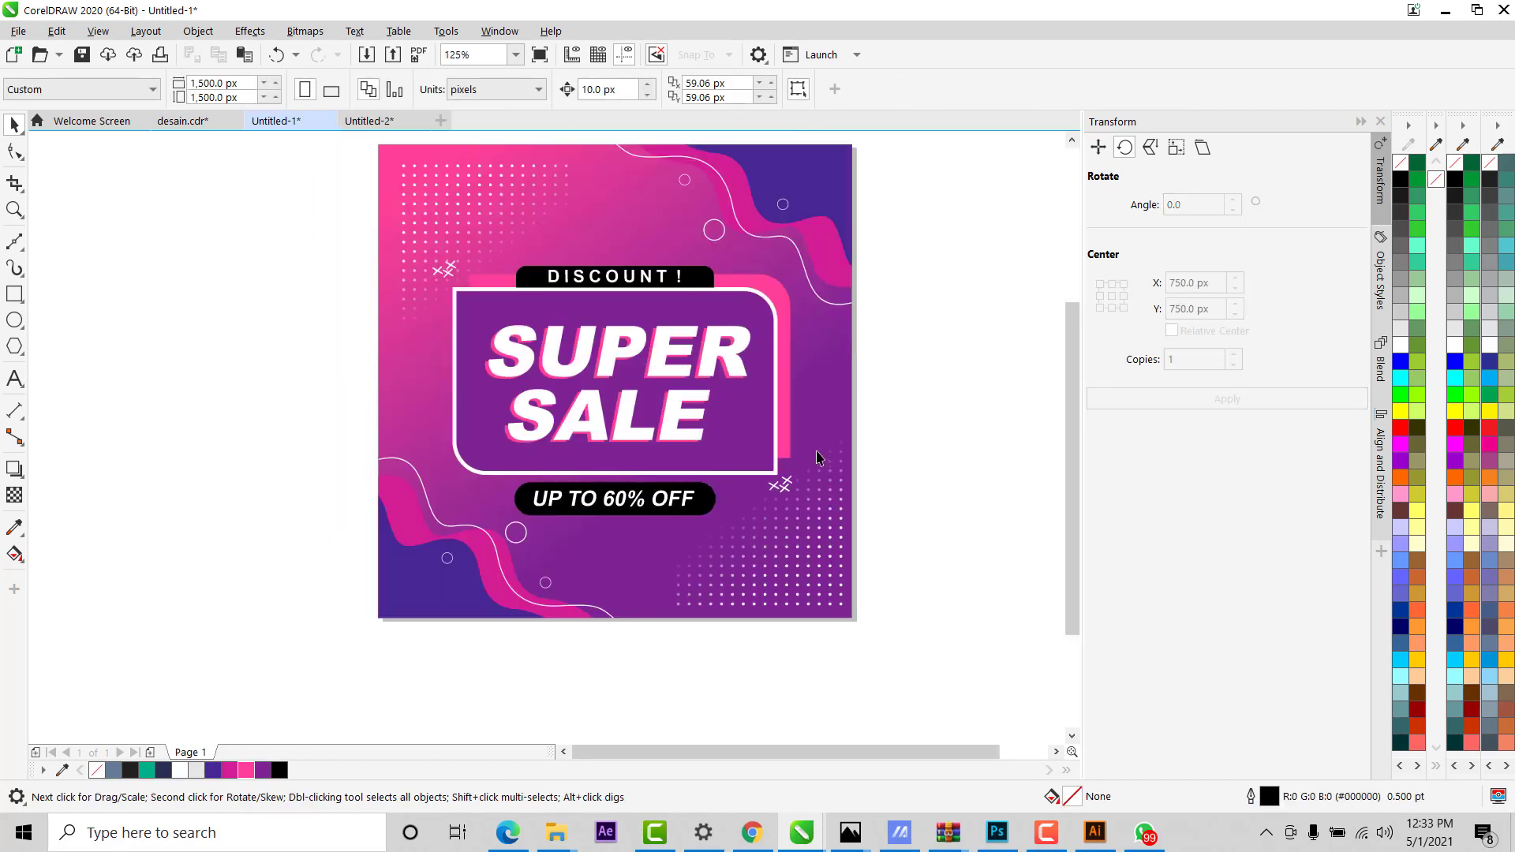
scroll(841, 489, down, 2)
scroll(690, 399, up, 2)
scroll(644, 338, up, 4)
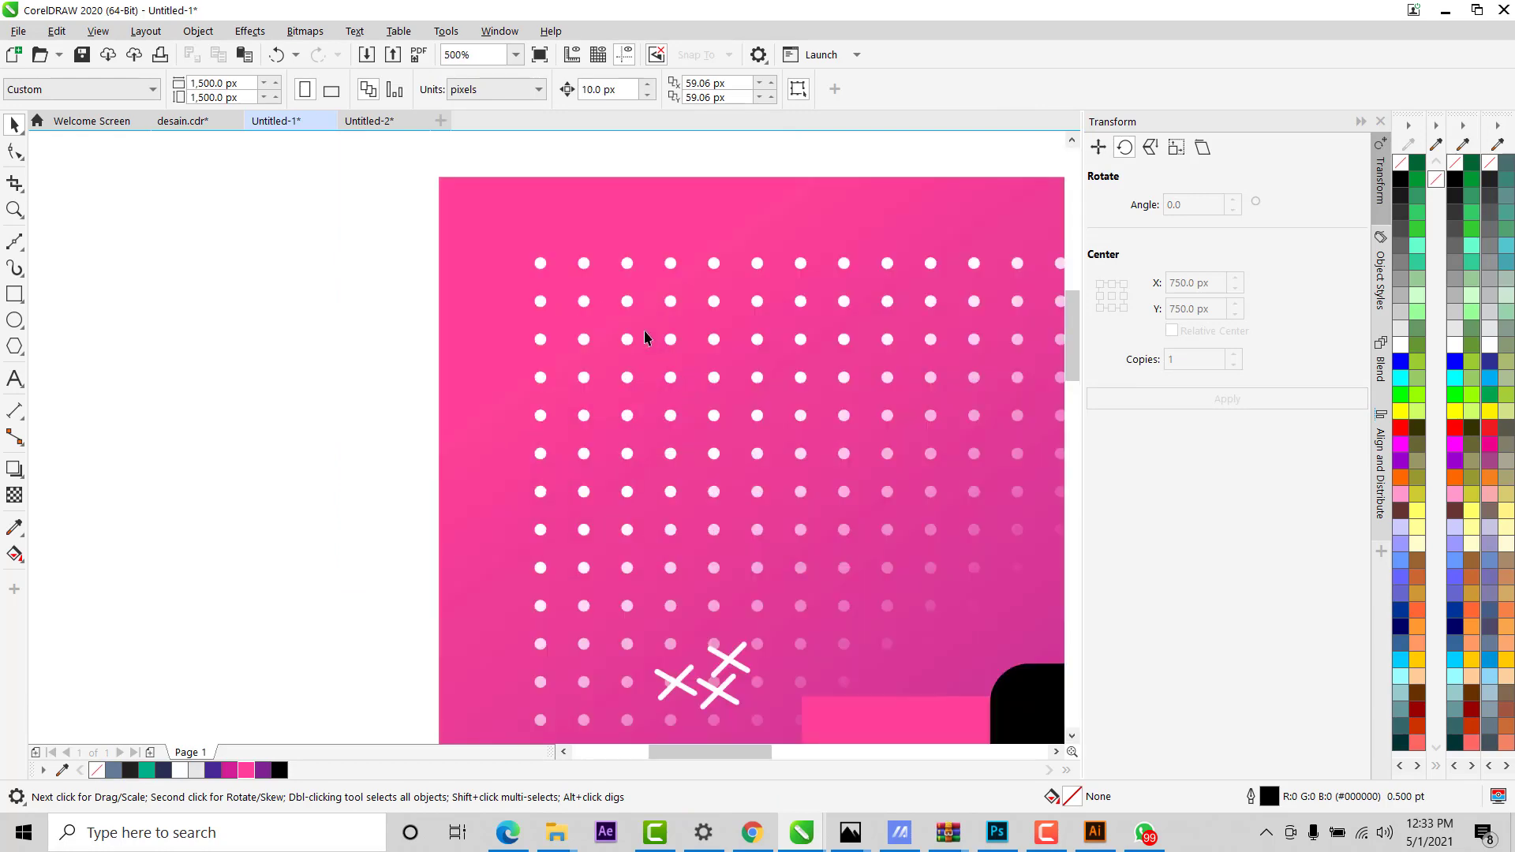
click(623, 268)
scroll(565, 229, down, 3)
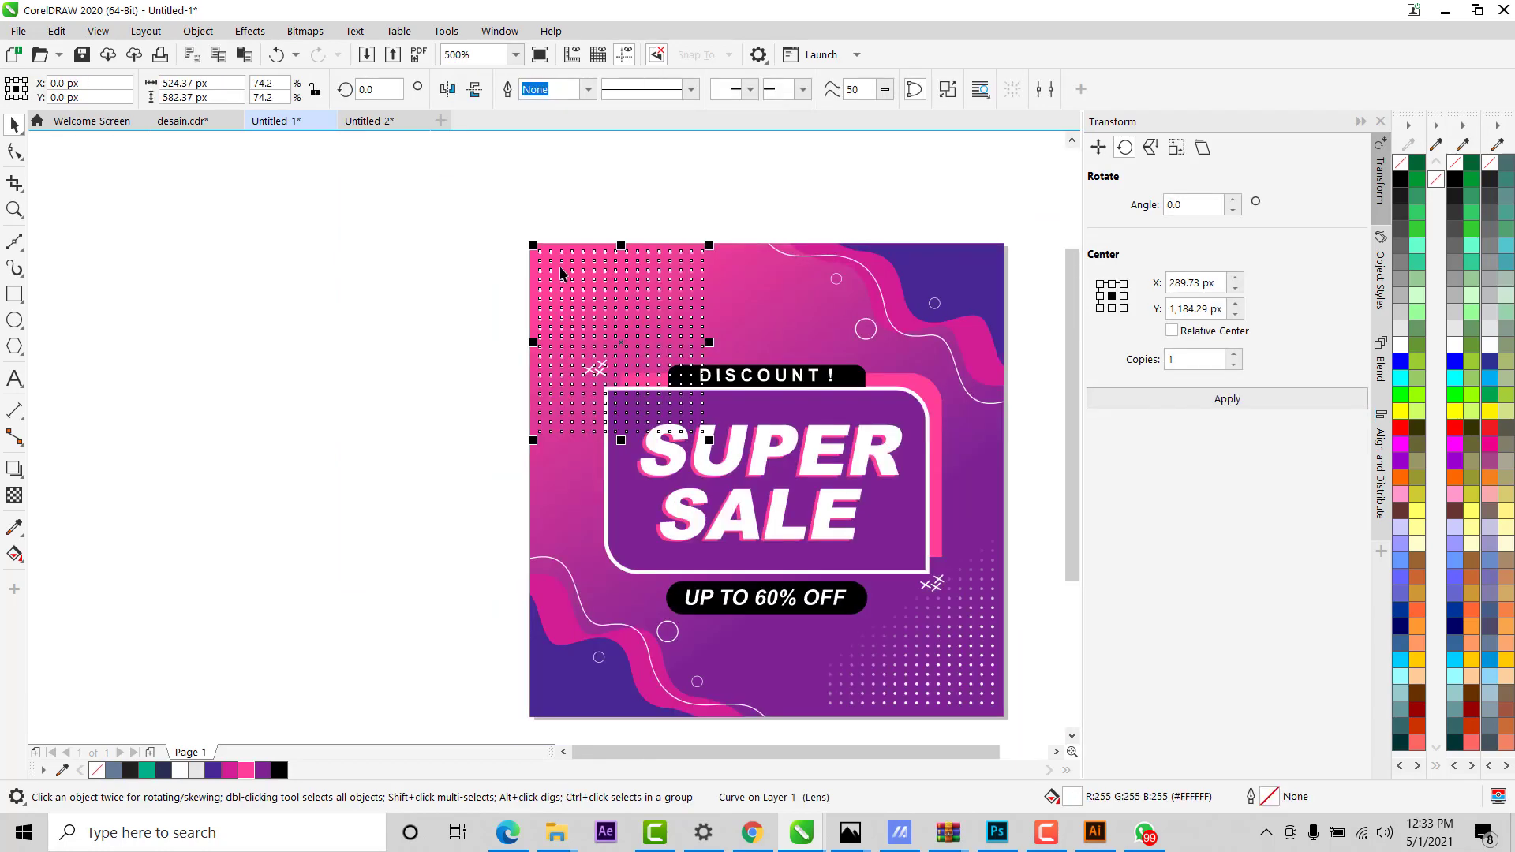
key(Escape)
scroll(738, 313, up, 2)
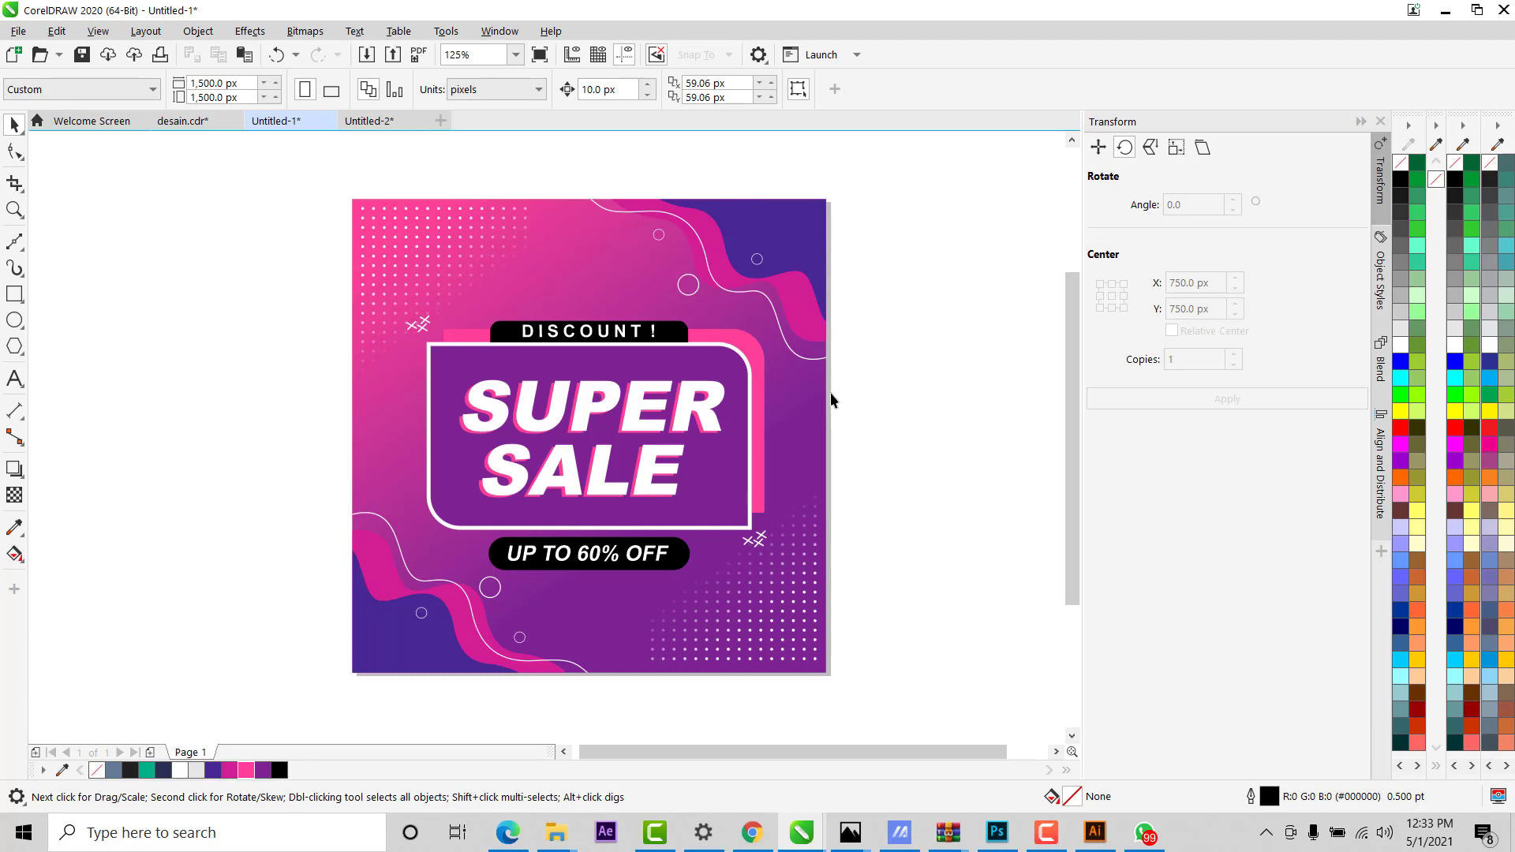
Export the banner as JPG Untitled-1 to Pictures at High, 80% quality, RGB.
key(ctrl+e)
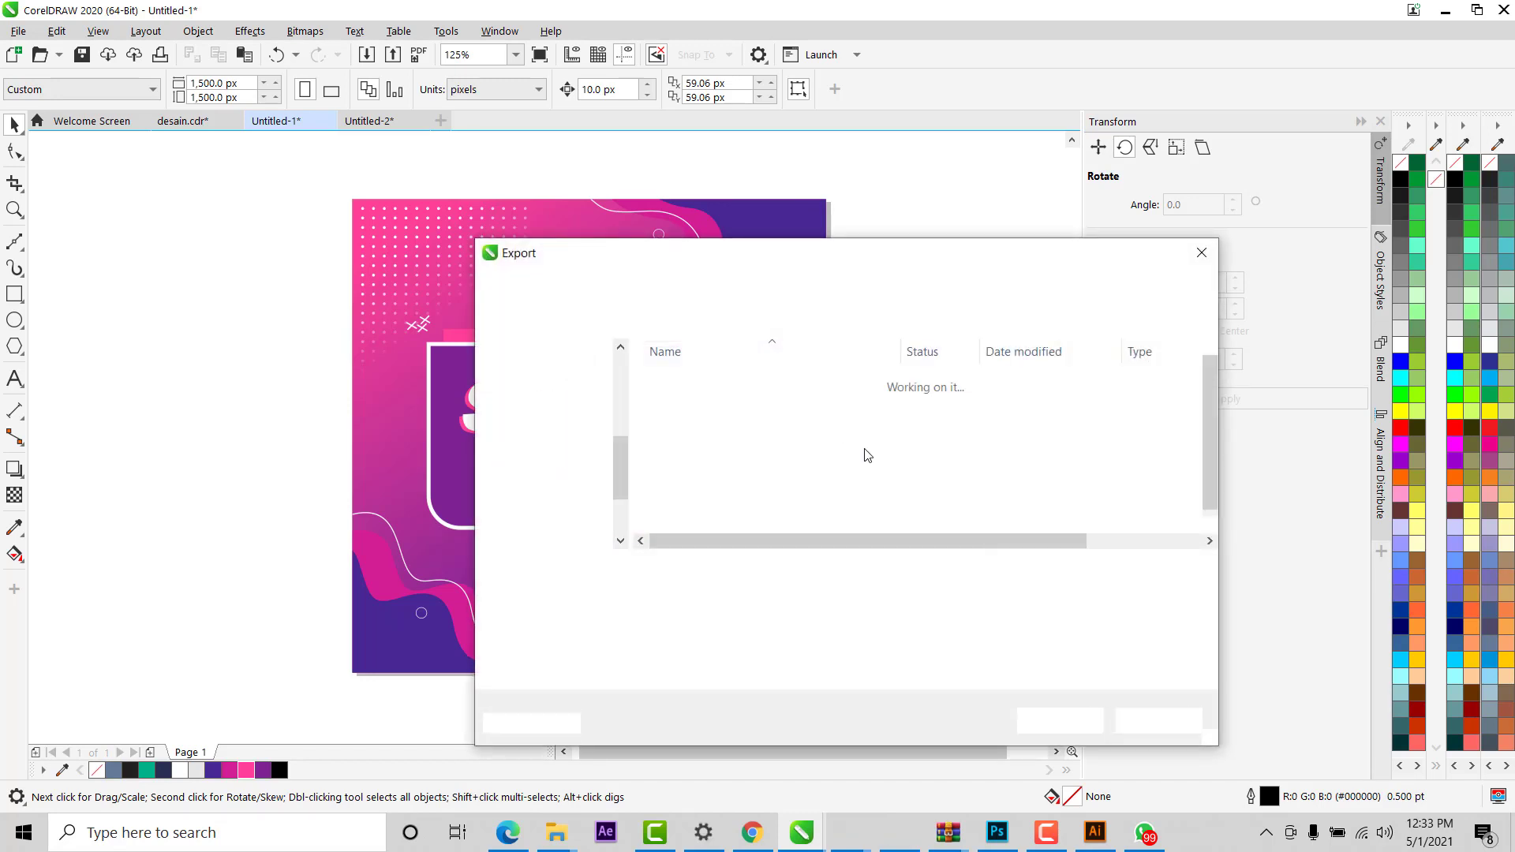
scroll(588, 462, down, 1)
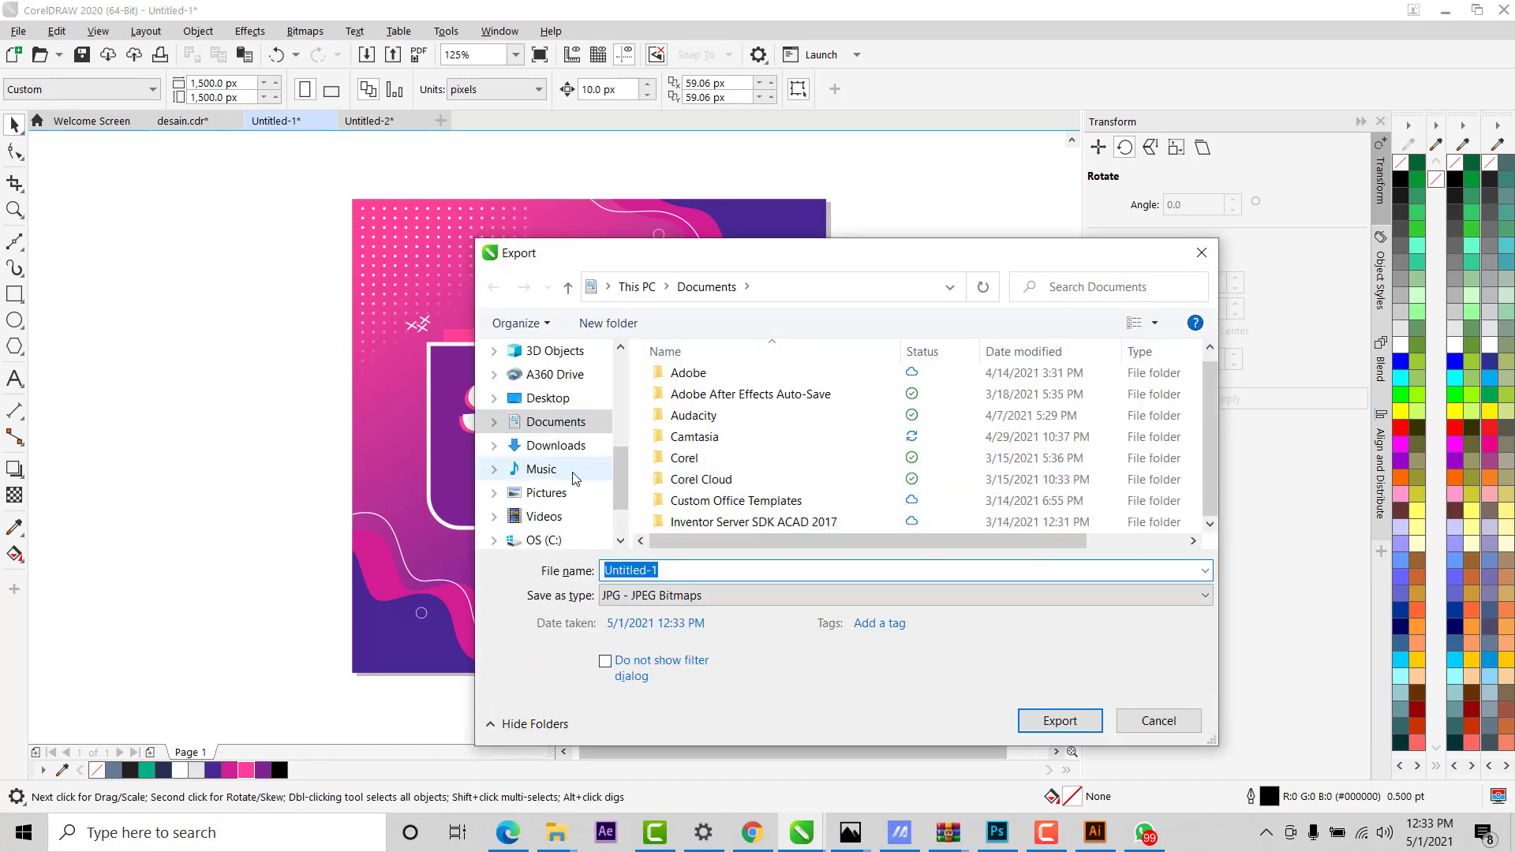
click(574, 493)
scroll(669, 538, right, 2)
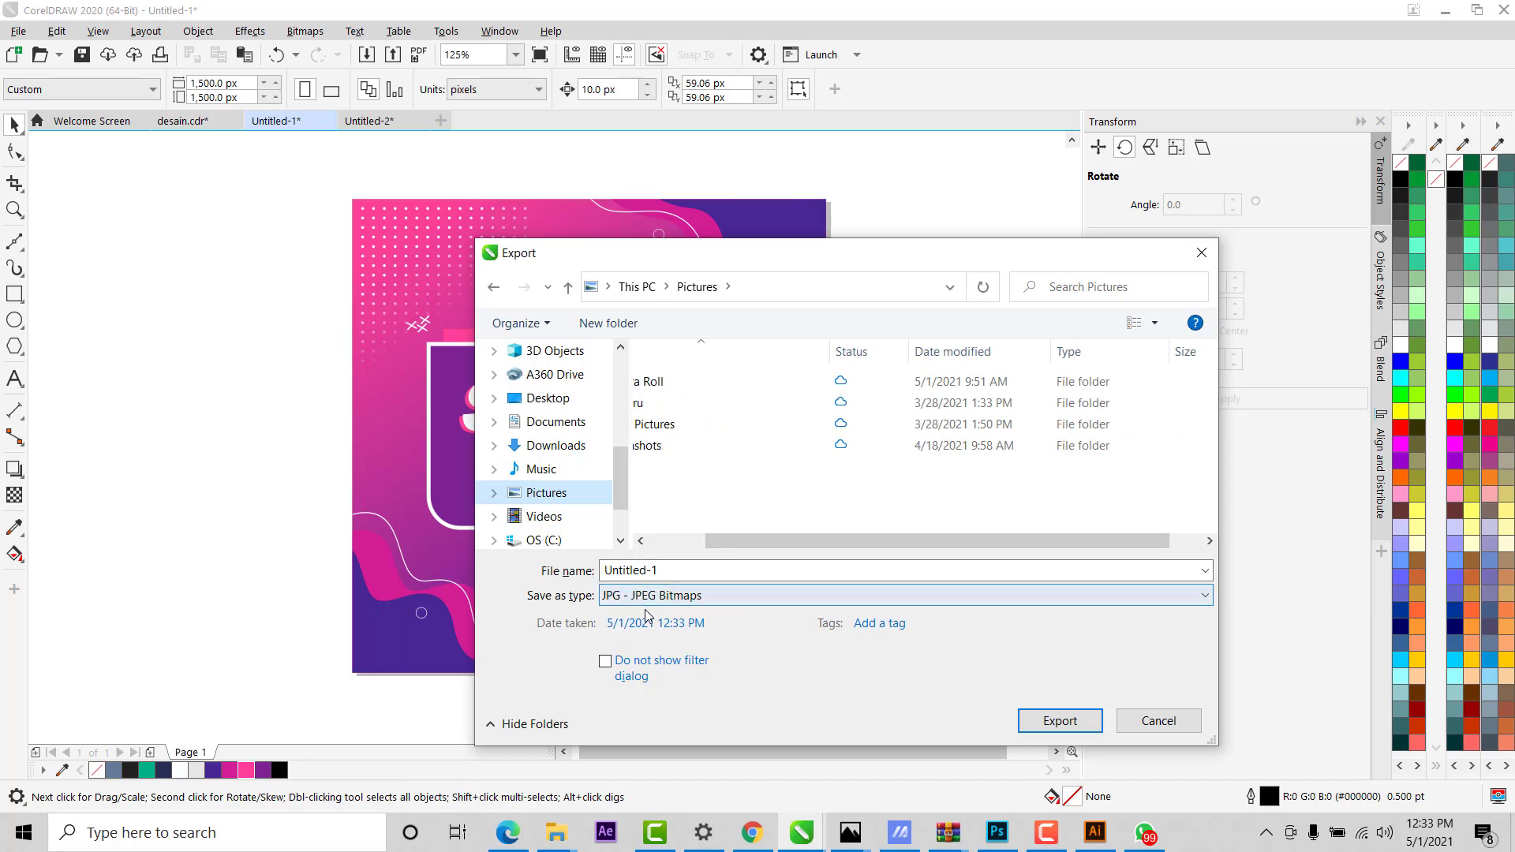
click(1077, 722)
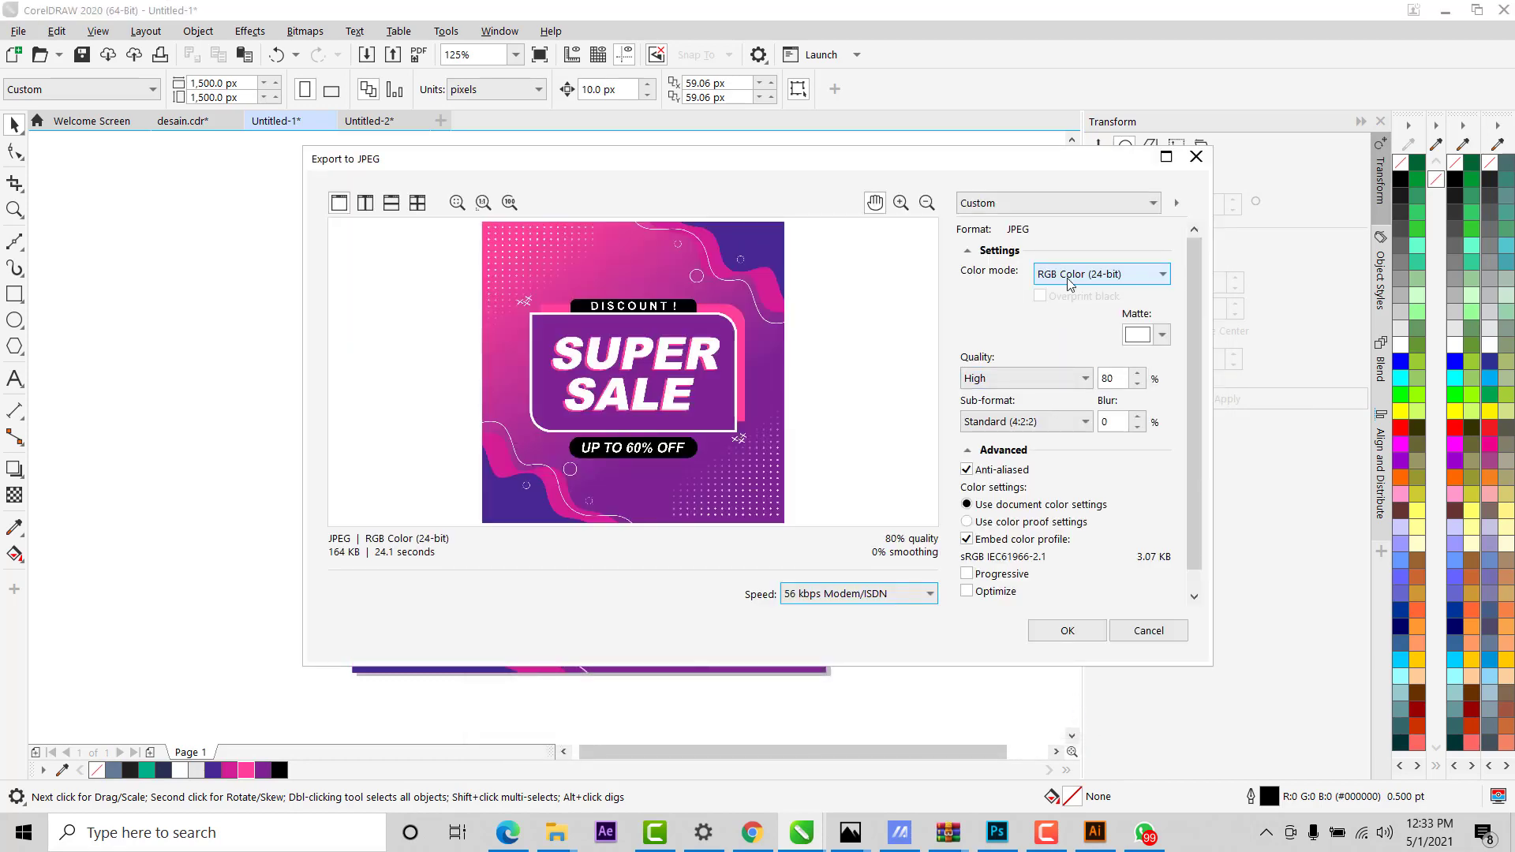
click(1077, 631)
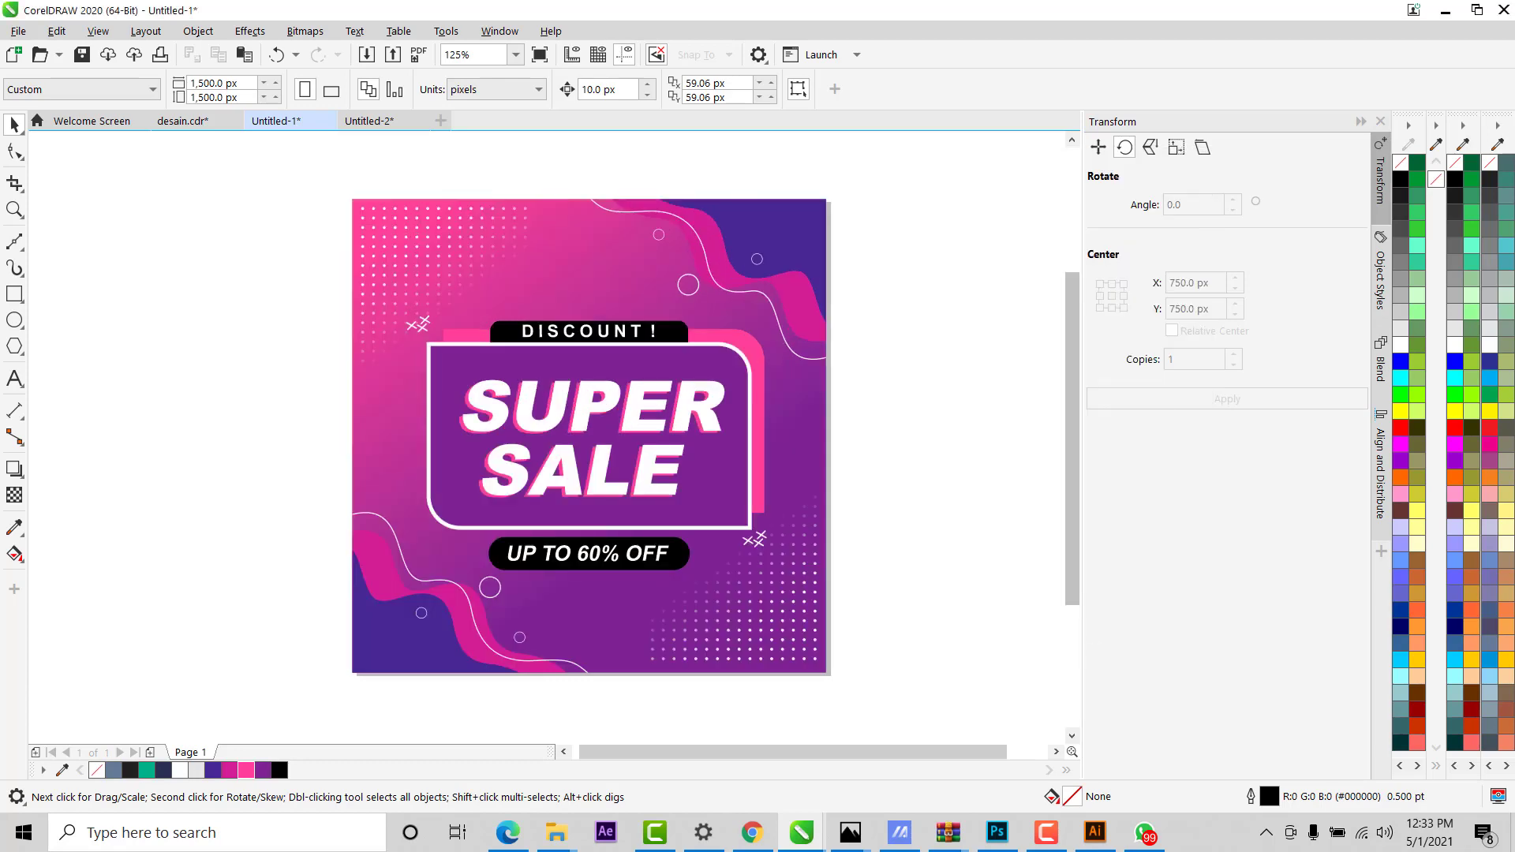
mouse_move(556, 832)
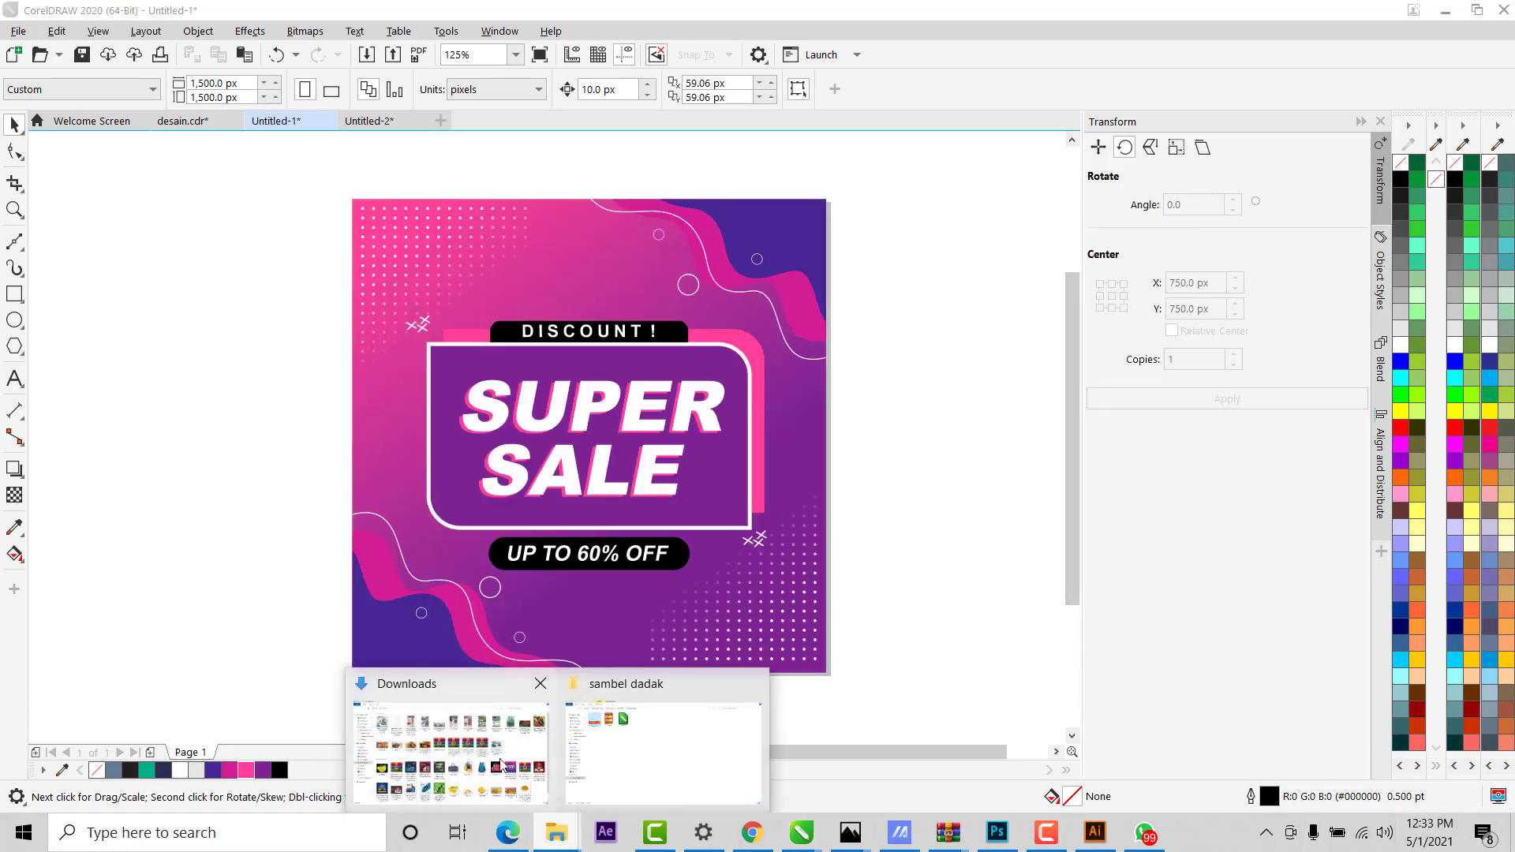
click(496, 742)
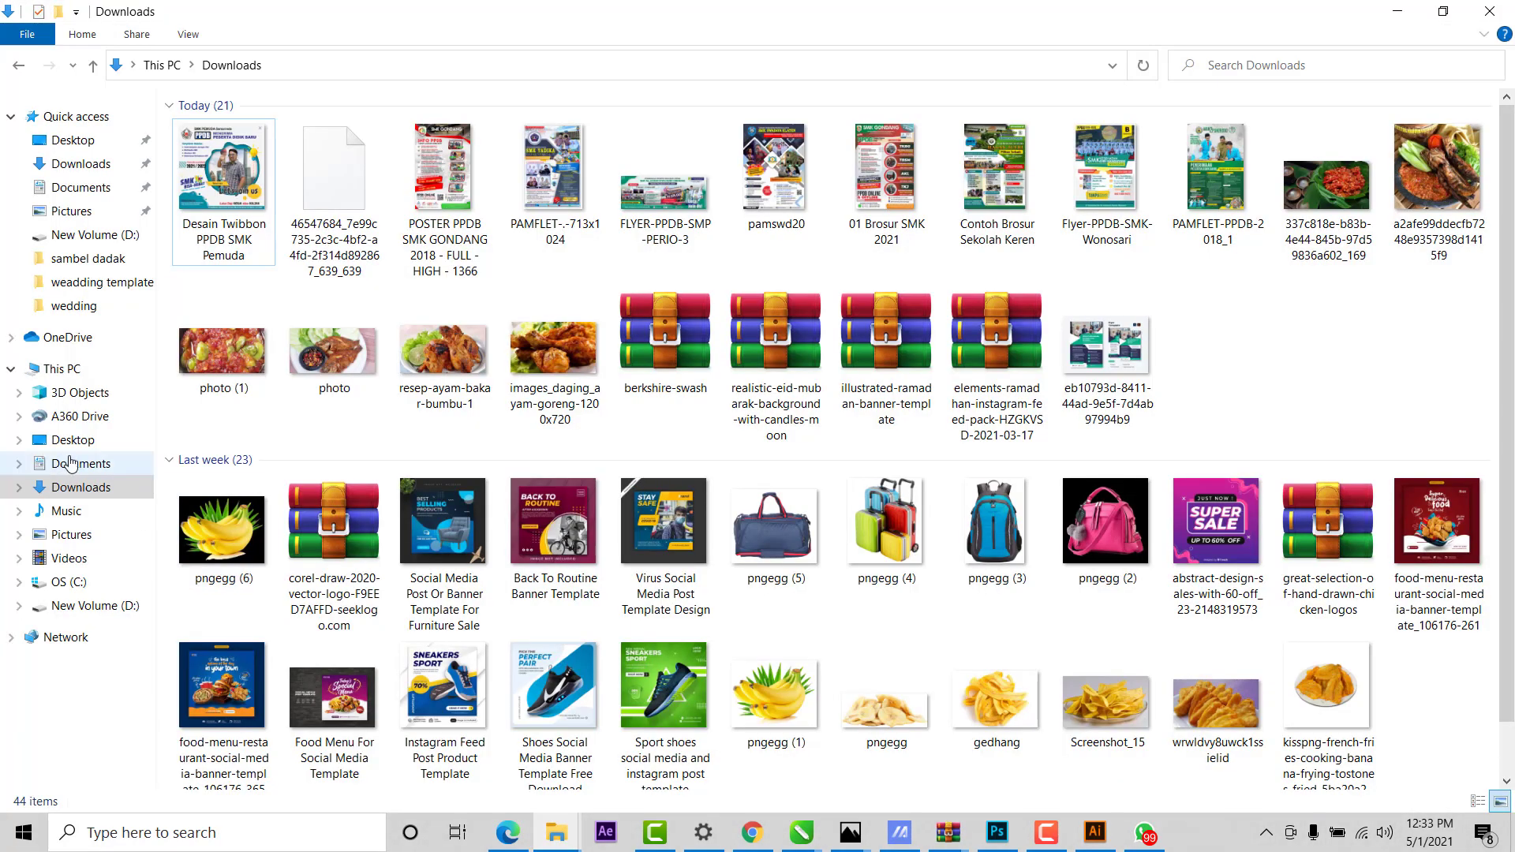
click(79, 465)
click(71, 535)
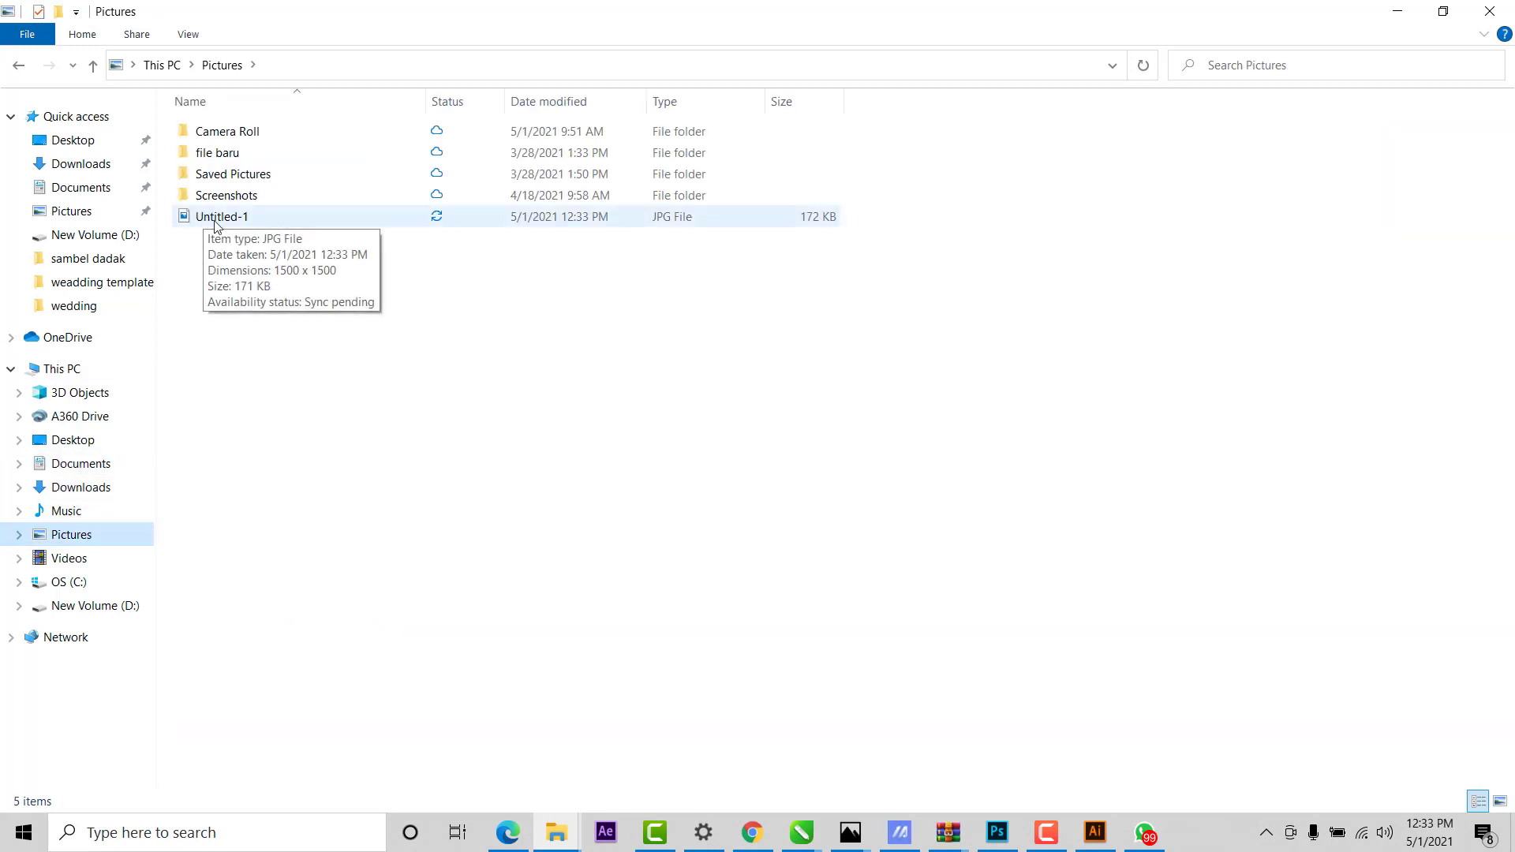
click(1500, 801)
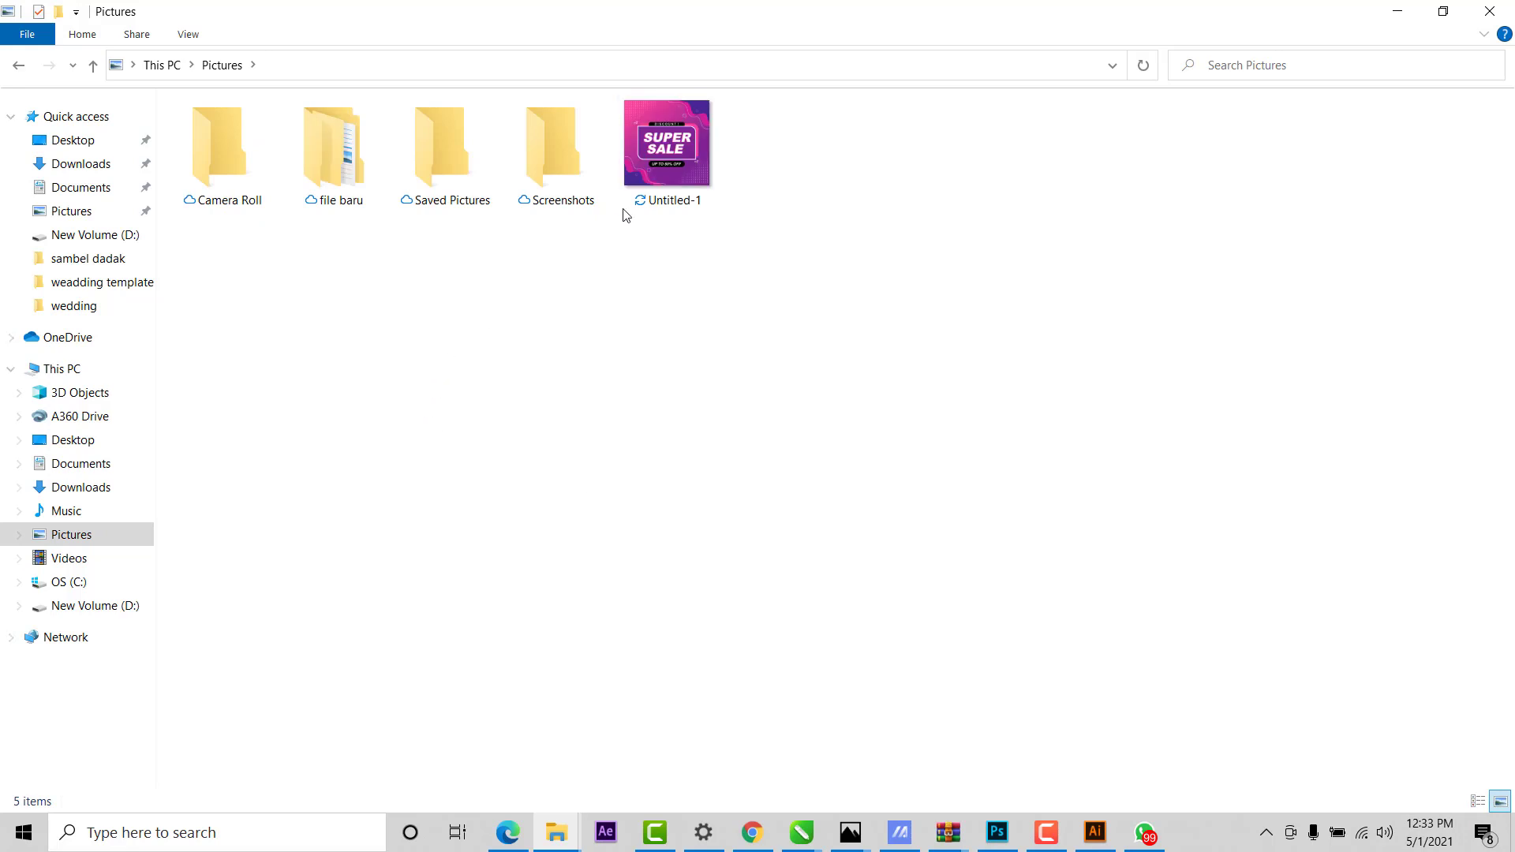
click(653, 181)
double_click(652, 183)
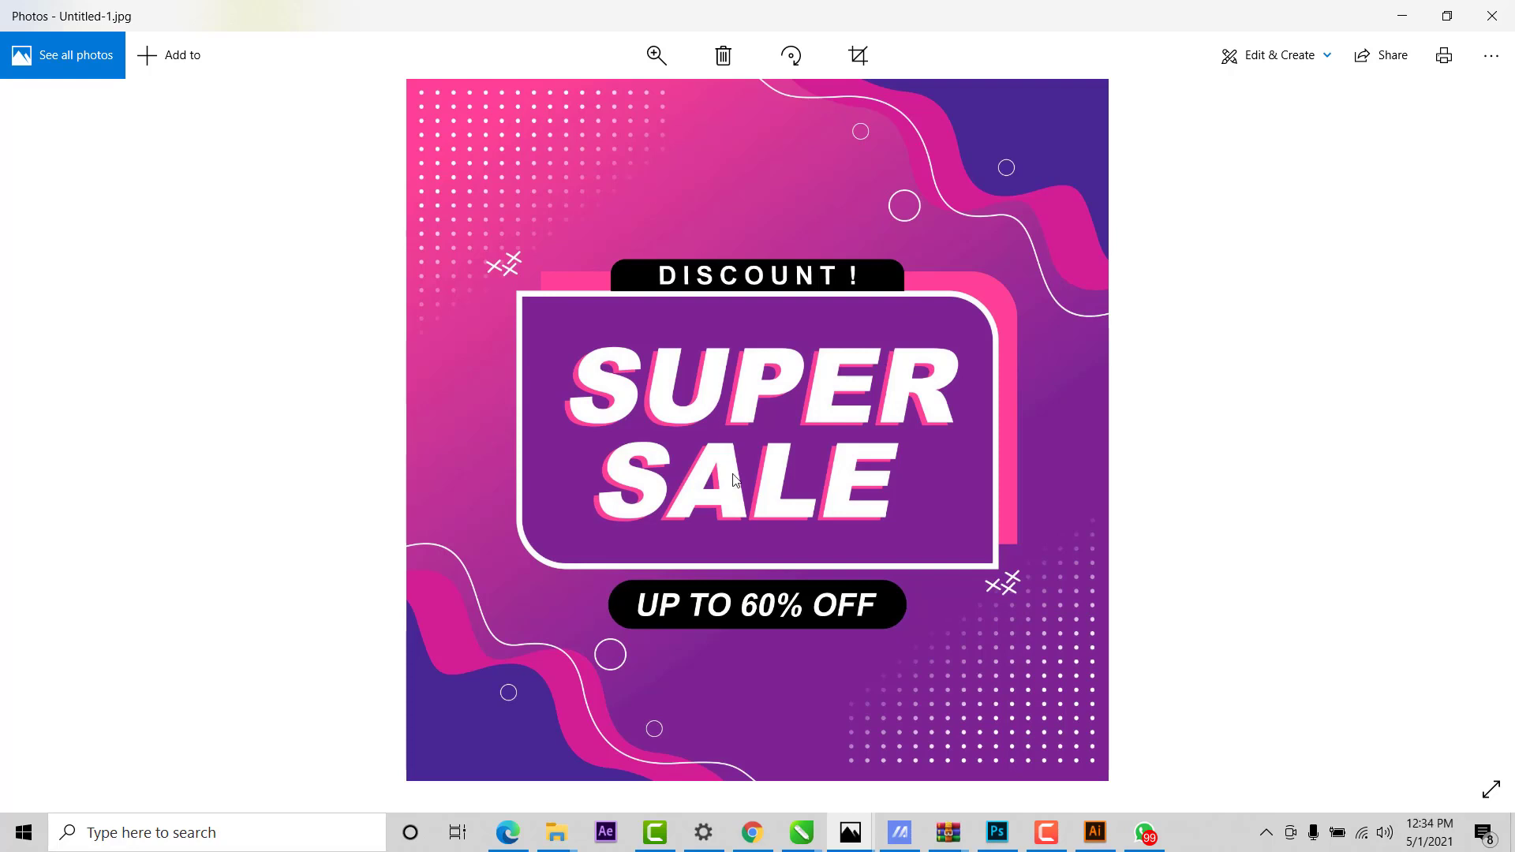
click(802, 832)
click(793, 778)
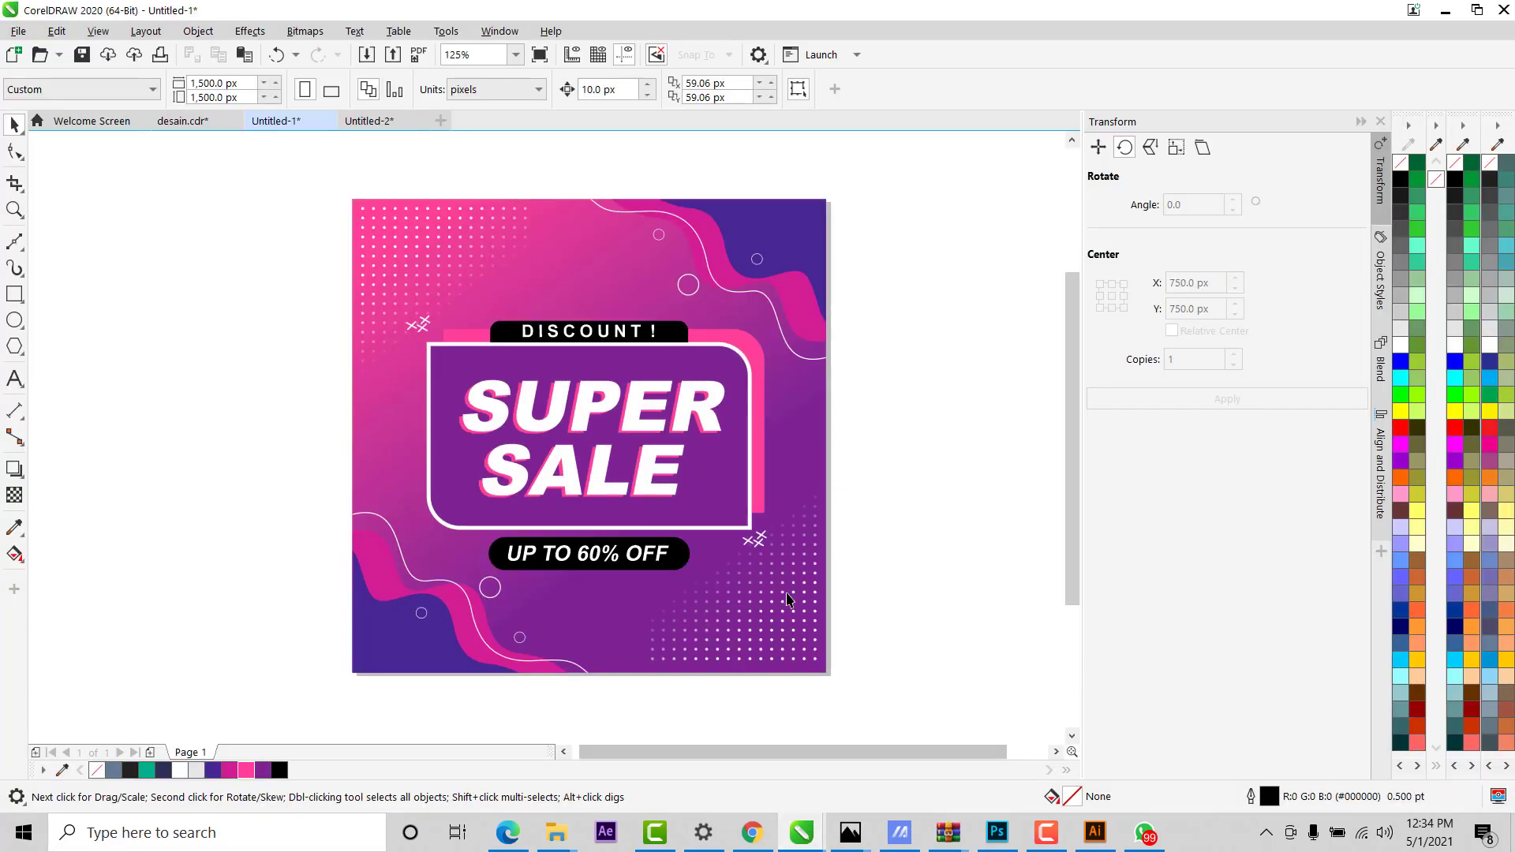